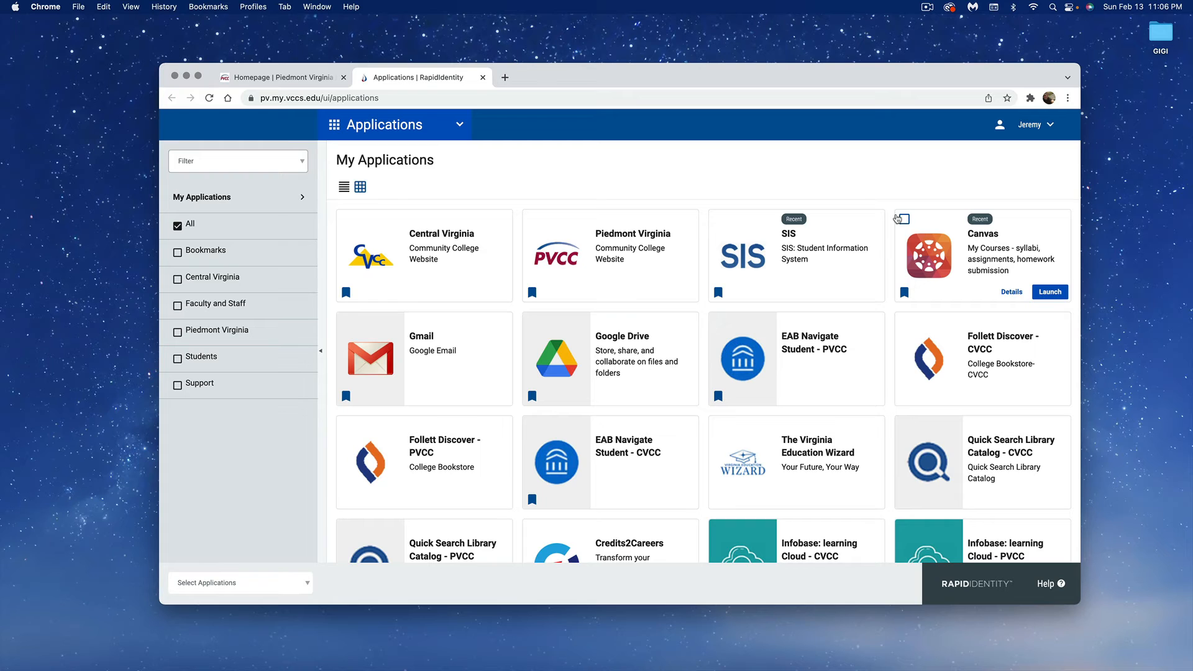
Launch Canvas and open the INDESIGN ARTICLE DEMO assignment in Week 6 of the [SP22] ART.141.40 Typography I course
{"action": "left_click", "coordinate": [942, 265]}
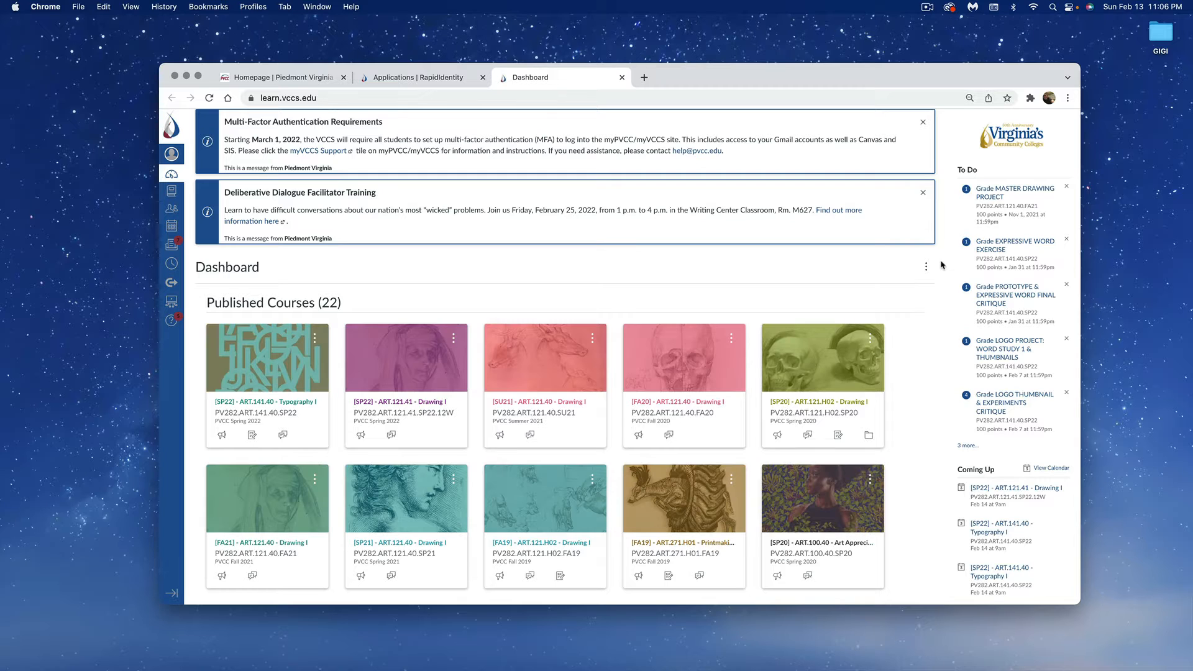
{"action": "left_click", "coordinate": [279, 367]}
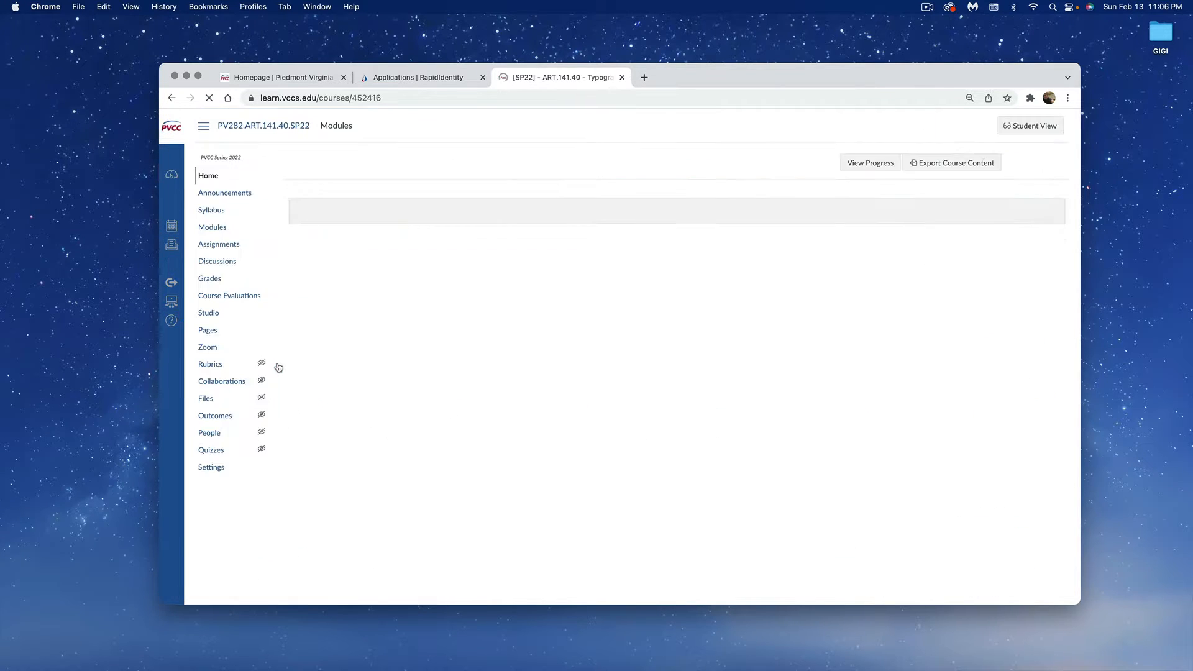
{"action": "scroll", "coordinate": [279, 367], "scroll_direction": "down", "scroll_amount": 7}
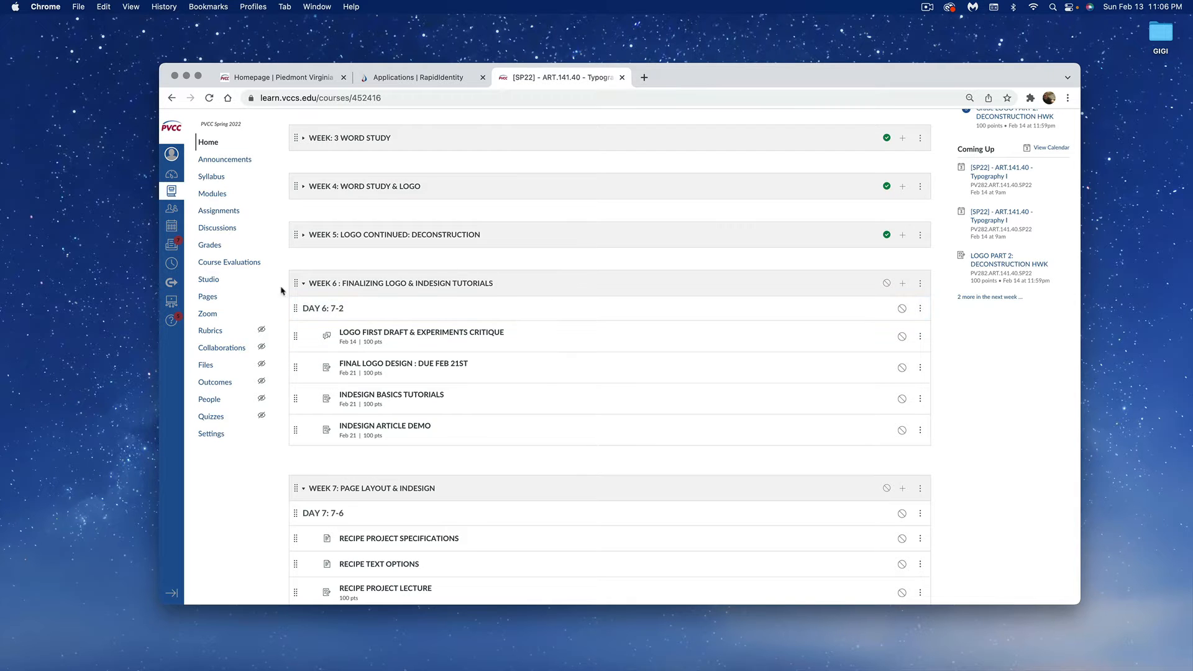
{"action": "left_click", "coordinate": [365, 427]}
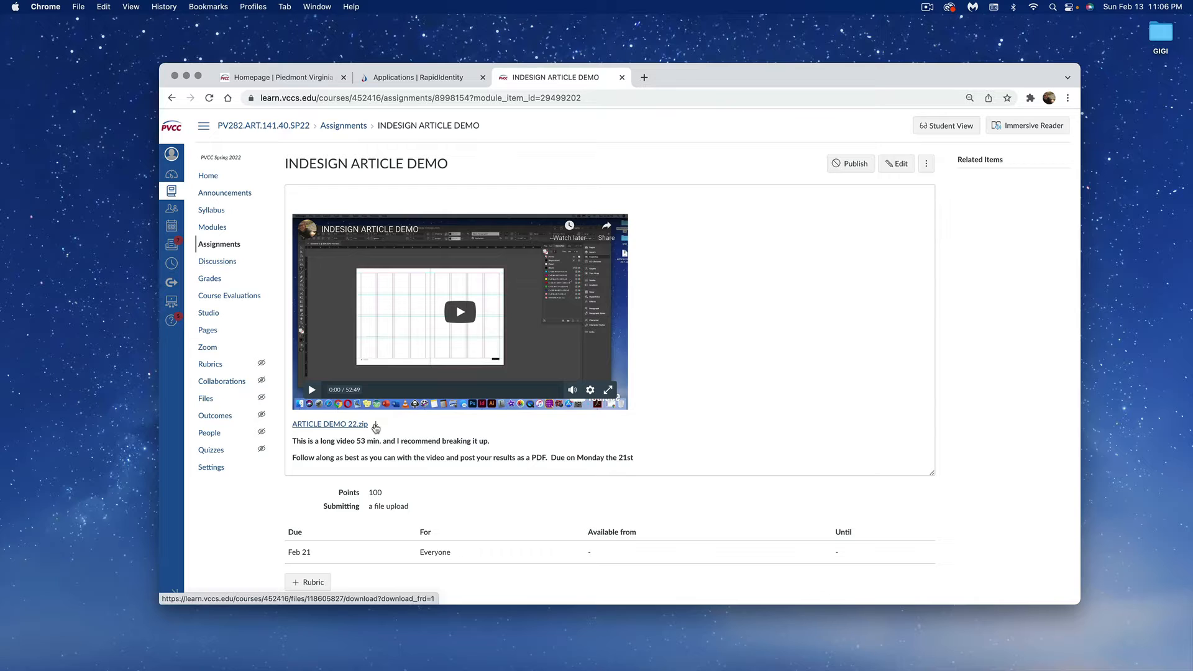
Download ARTICLE DEMO 22.zip from the assignment, saving it to the Desktop
{"action": "right_click", "coordinate": [375, 429]}
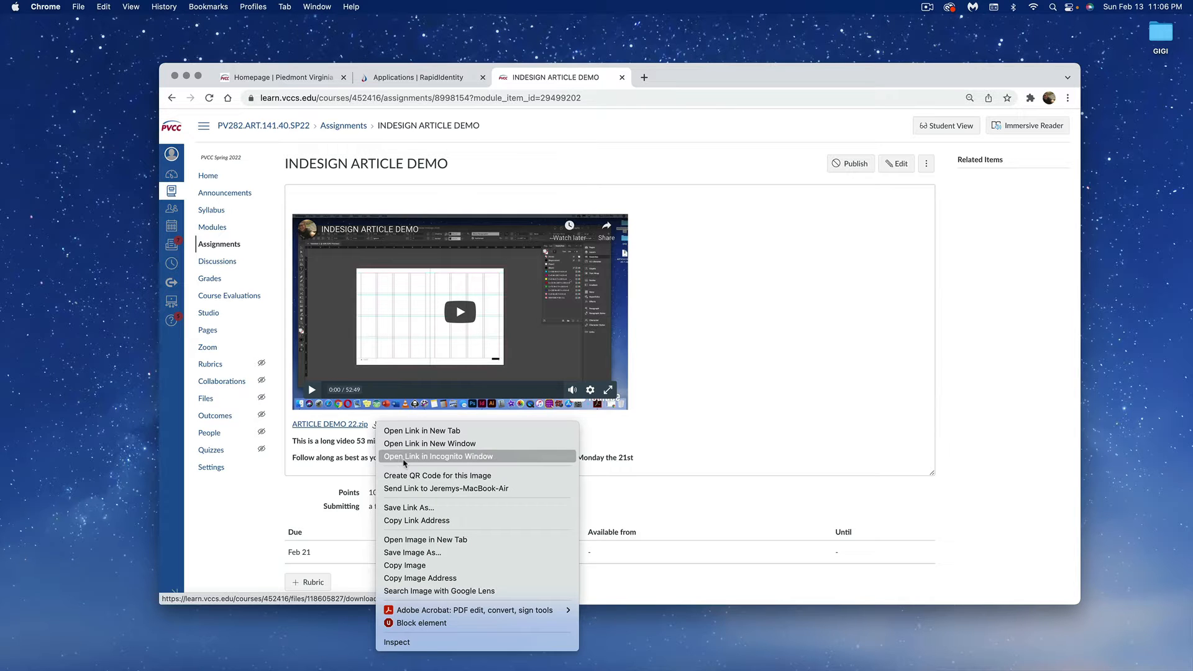
{"action": "left_click", "coordinate": [415, 507]}
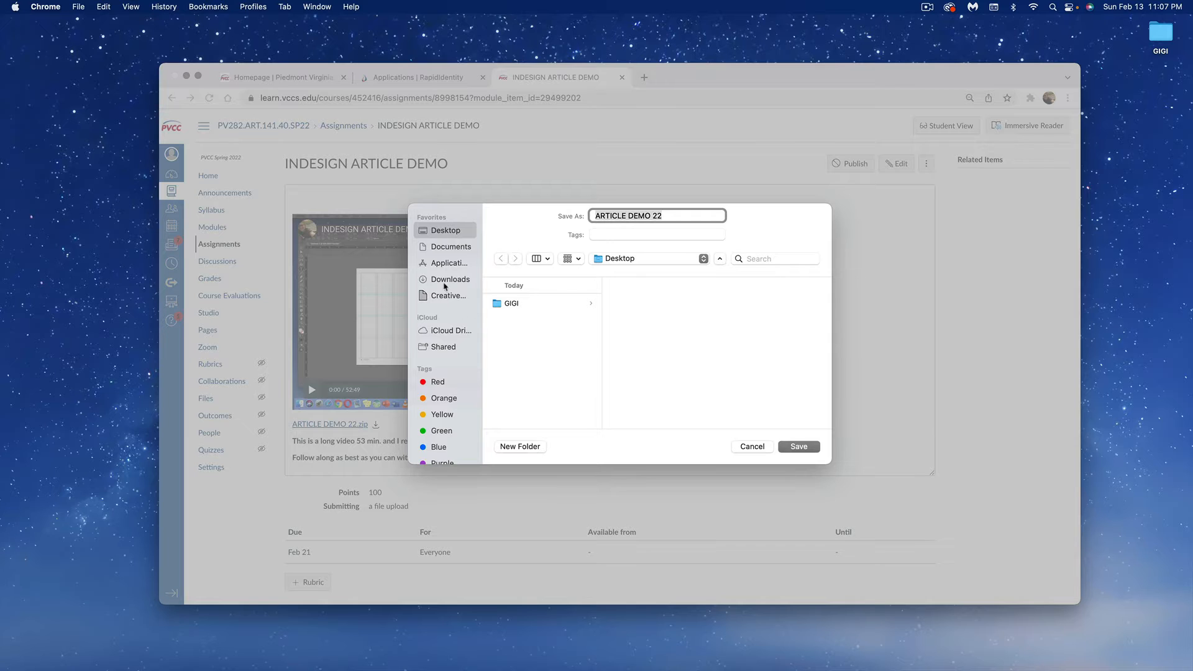
{"action": "left_click", "coordinate": [799, 447]}
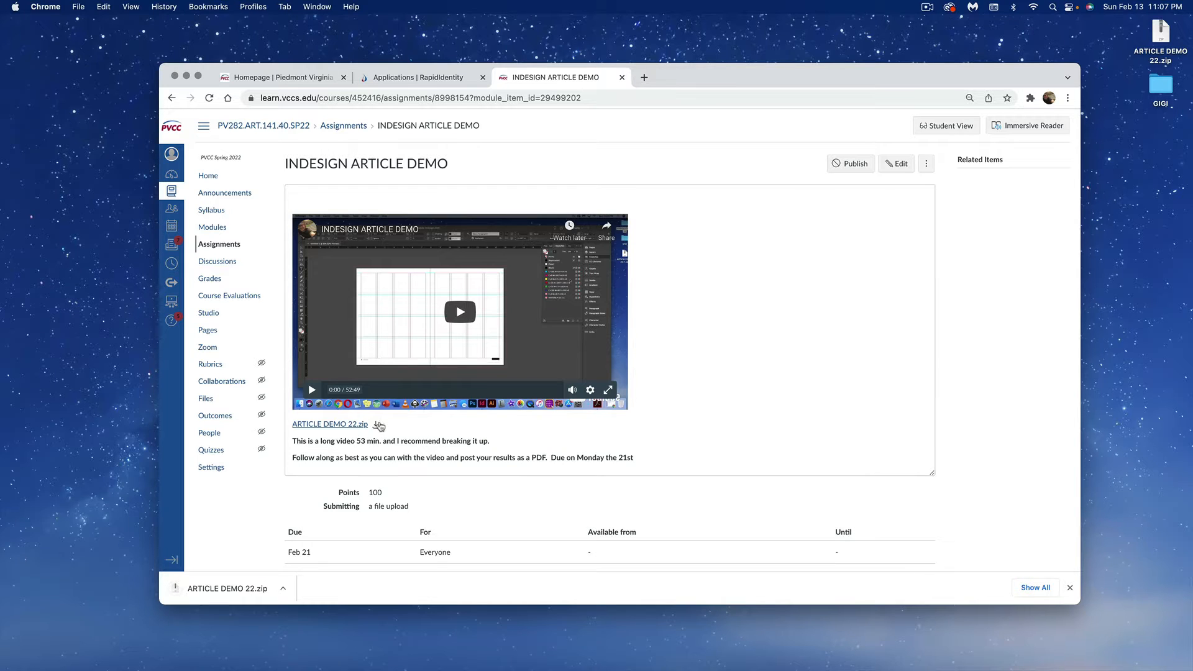
{"action": "left_click", "coordinate": [375, 425]}
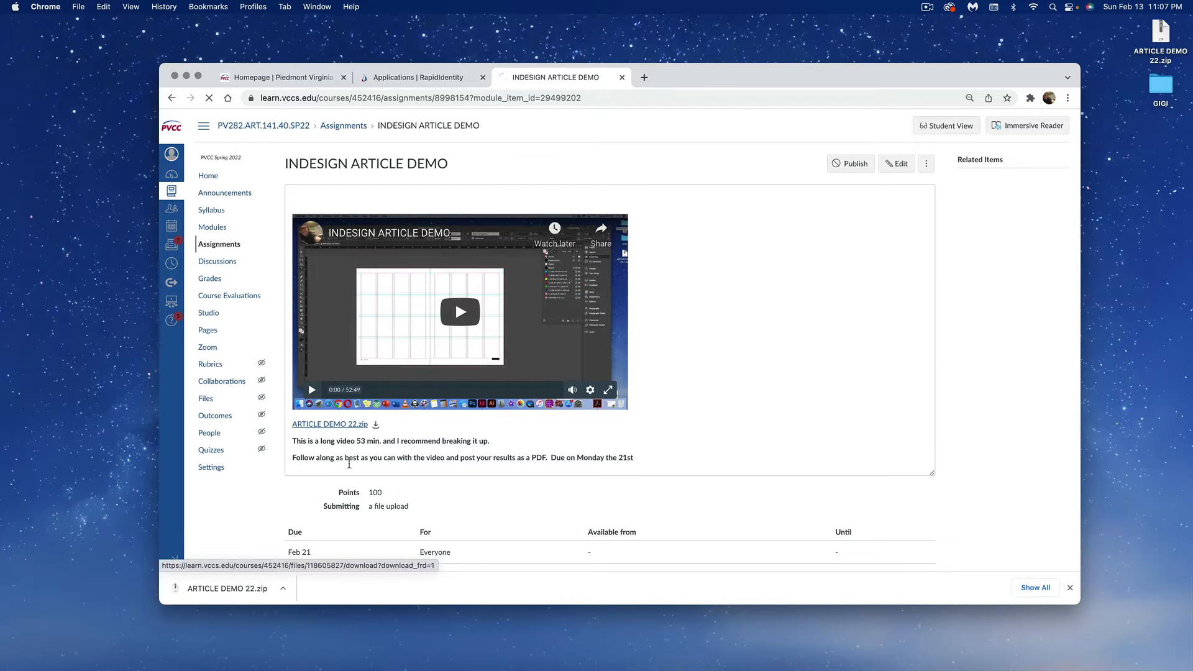
Extract ARTICLE DEMO 22.zip on the desktop and open the extracted folder
{"action": "left_click", "coordinate": [1149, 49]}
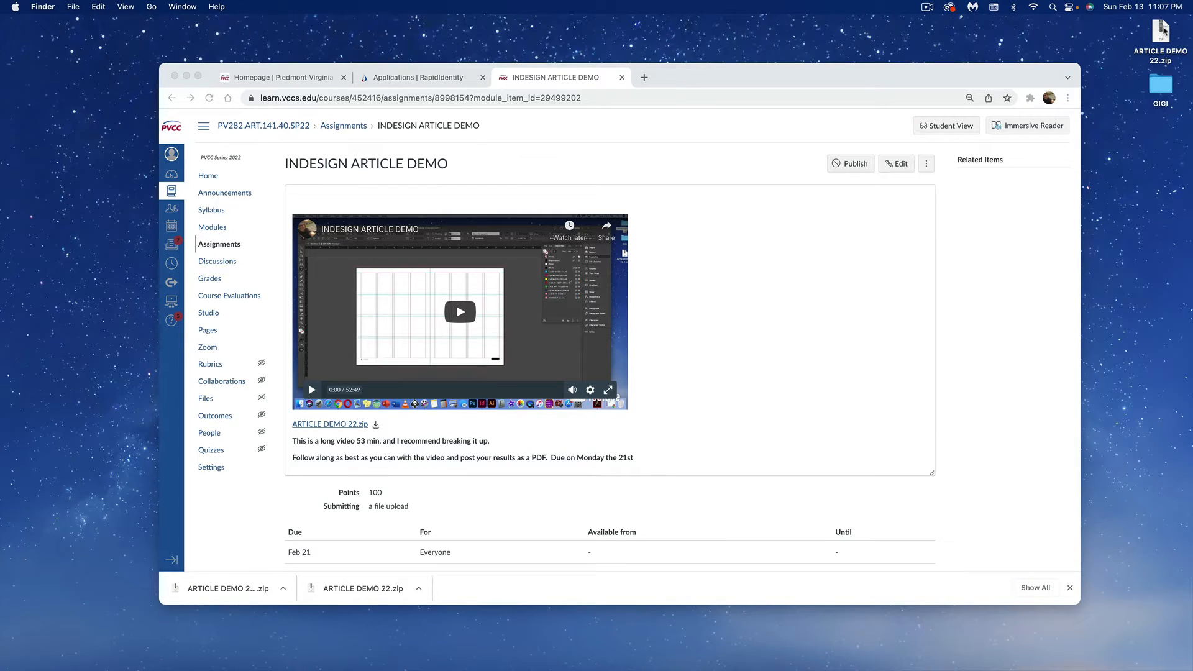
{"action": "double_click", "coordinate": [1162, 31]}
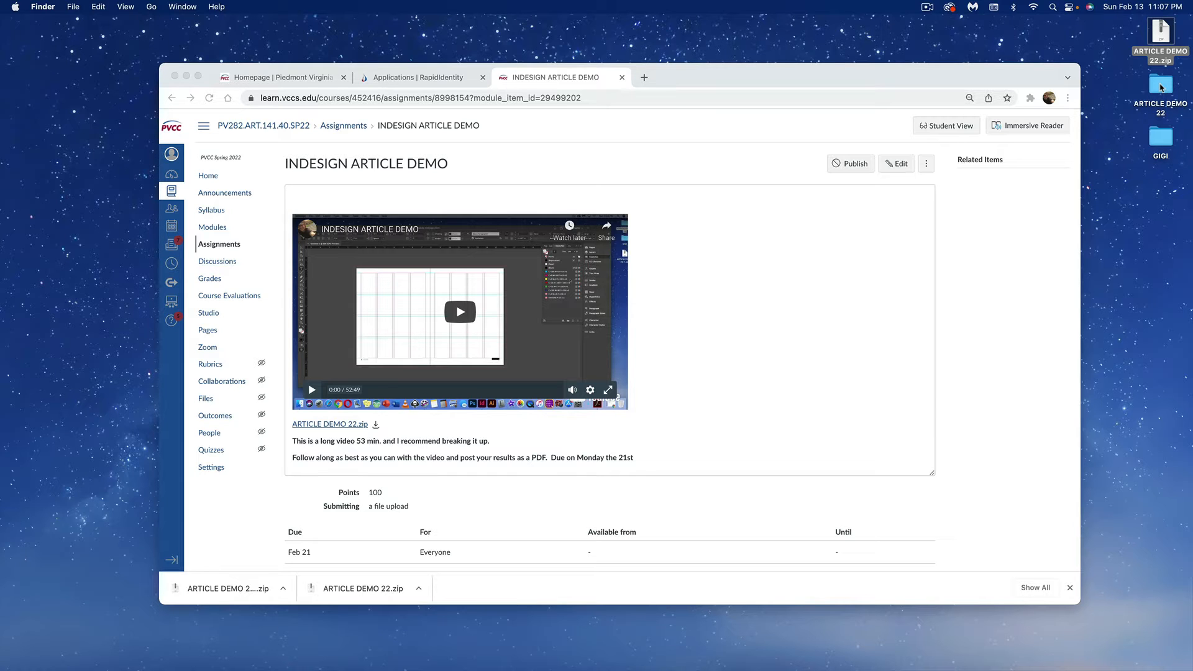
{"action": "left_click", "coordinate": [1162, 88]}
{"action": "double_click", "coordinate": [1162, 87]}
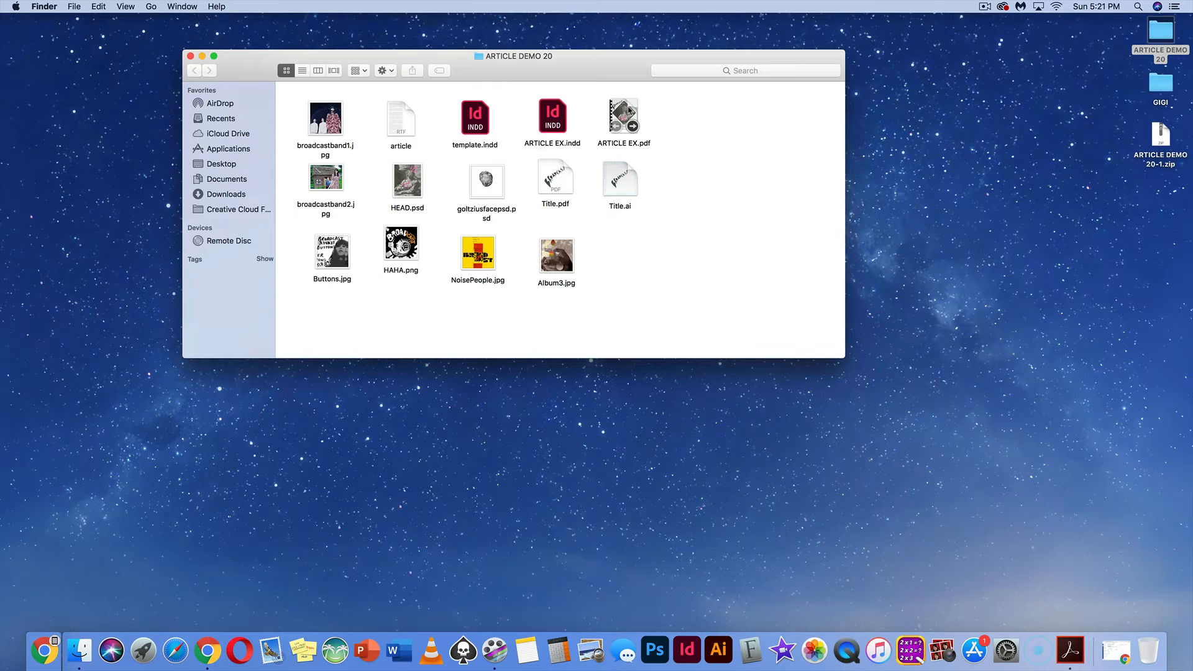
Open ARTICLE EX.pdf in Acrobat, examine the layout of its cover, spread and last page, and close it
{"action": "left_click", "coordinate": [630, 111]}
{"action": "double_click", "coordinate": [630, 111]}
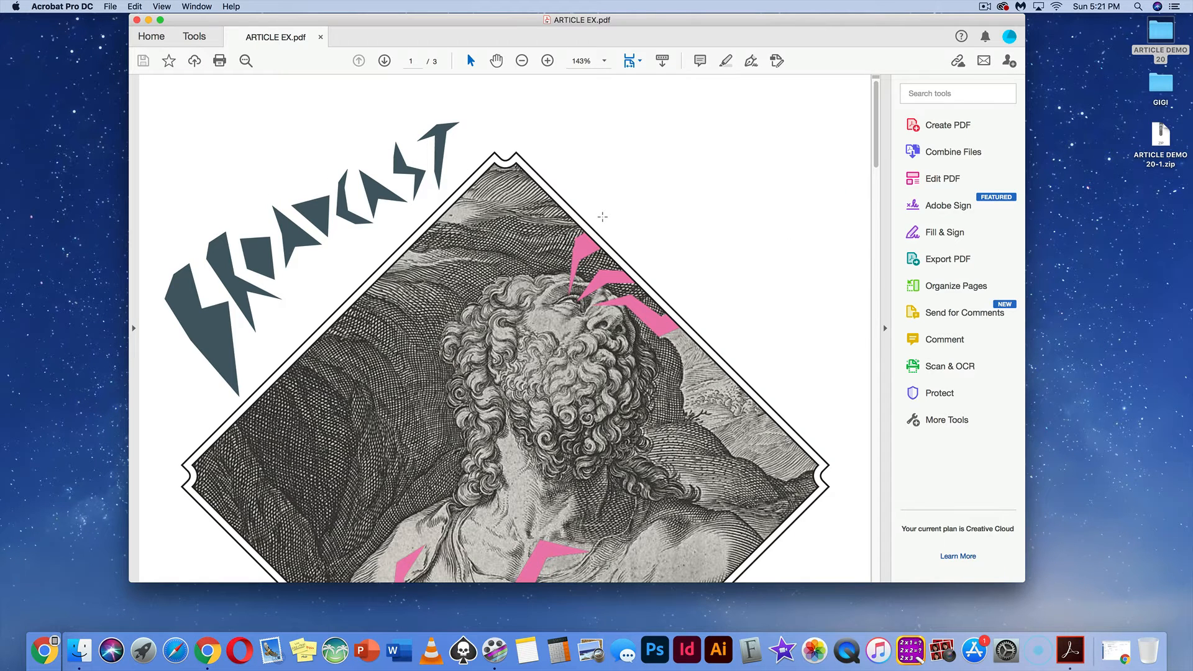
{"action": "scroll", "coordinate": [602, 217], "scroll_direction": "down", "scroll_amount": 10}
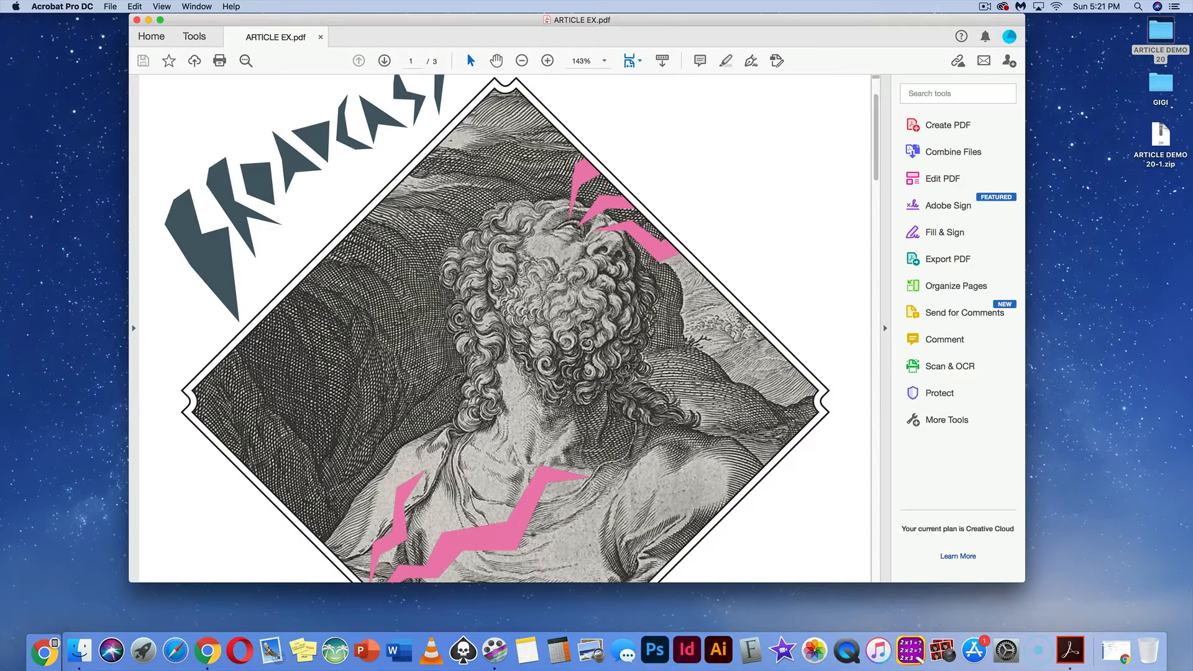
{"action": "scroll", "coordinate": [603, 217], "scroll_direction": "down", "scroll_amount": 13}
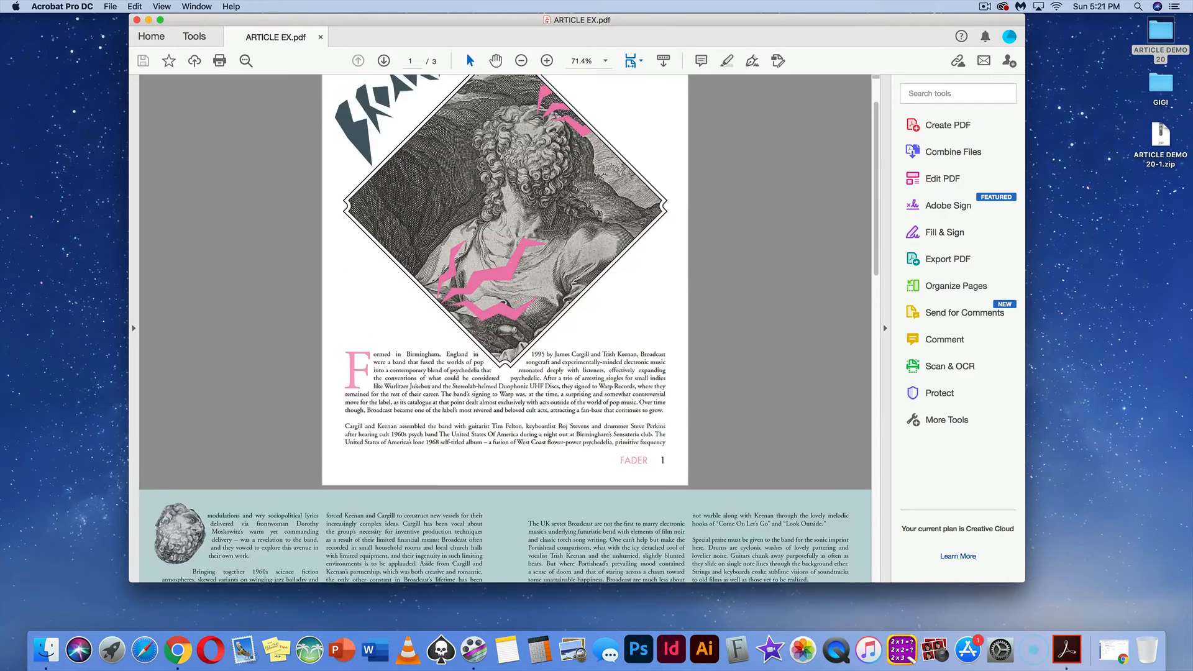
{"action": "scroll", "coordinate": [603, 217], "scroll_direction": "down", "scroll_amount": 3}
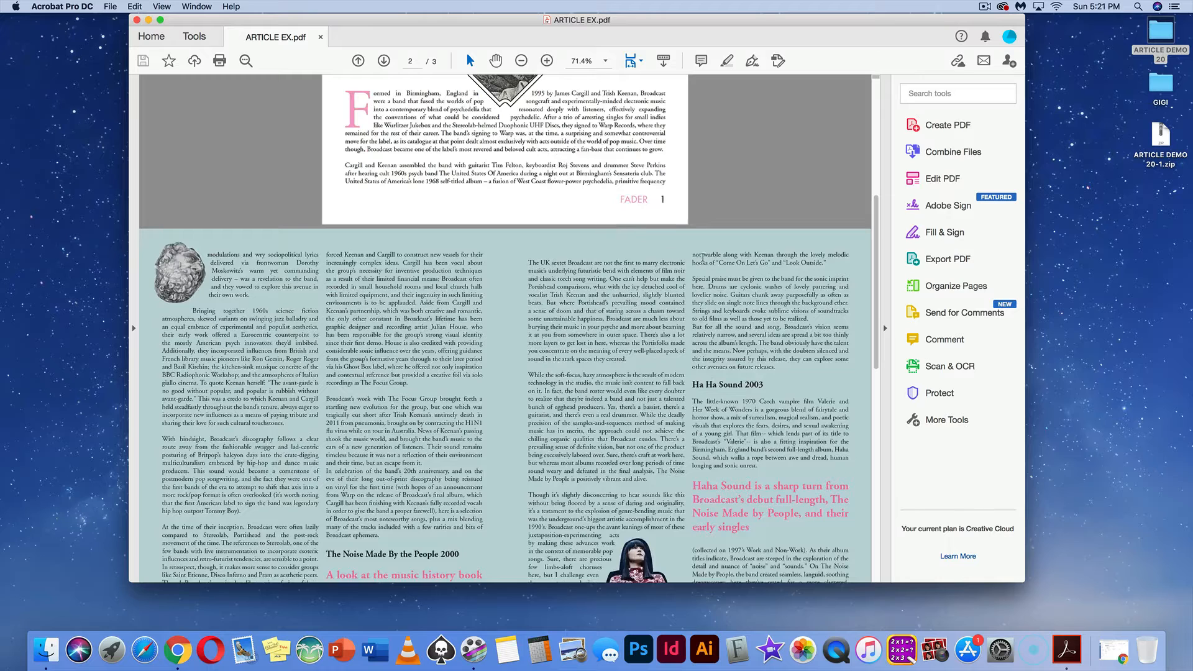
{"action": "scroll", "coordinate": [615, 366], "scroll_direction": "down", "scroll_amount": 6}
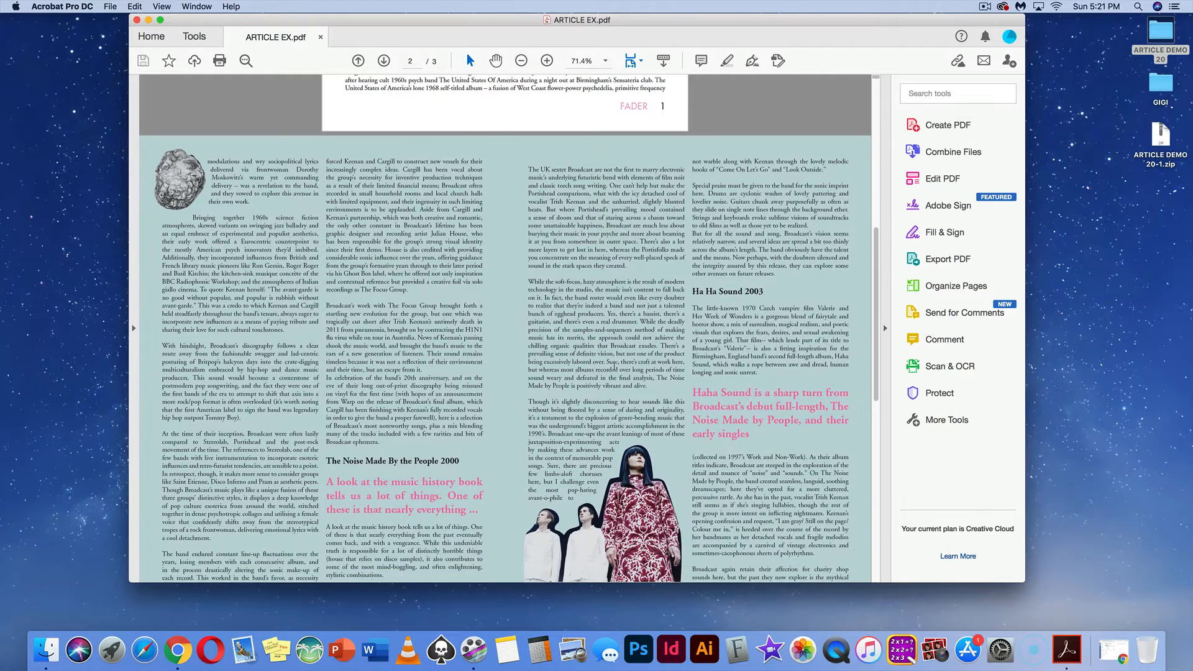
{"action": "scroll", "coordinate": [614, 367], "scroll_direction": "down", "scroll_amount": 2}
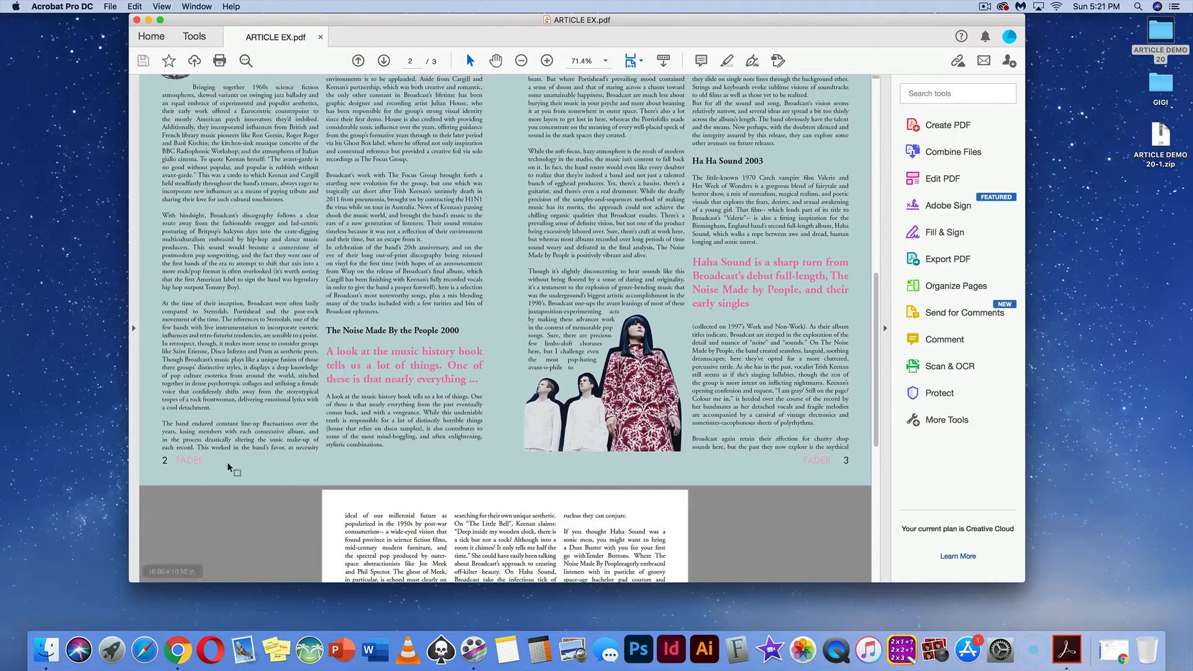
{"action": "scroll", "coordinate": [321, 482], "scroll_direction": "down", "scroll_amount": 10}
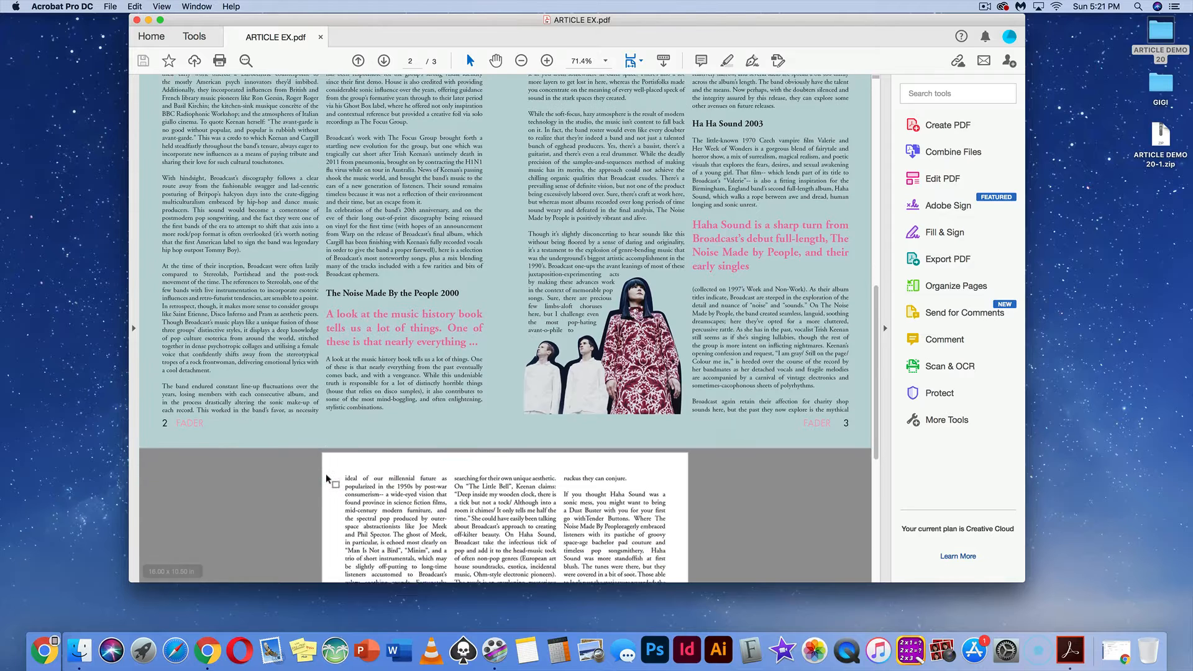
{"action": "scroll", "coordinate": [326, 473], "scroll_direction": "down", "scroll_amount": 3}
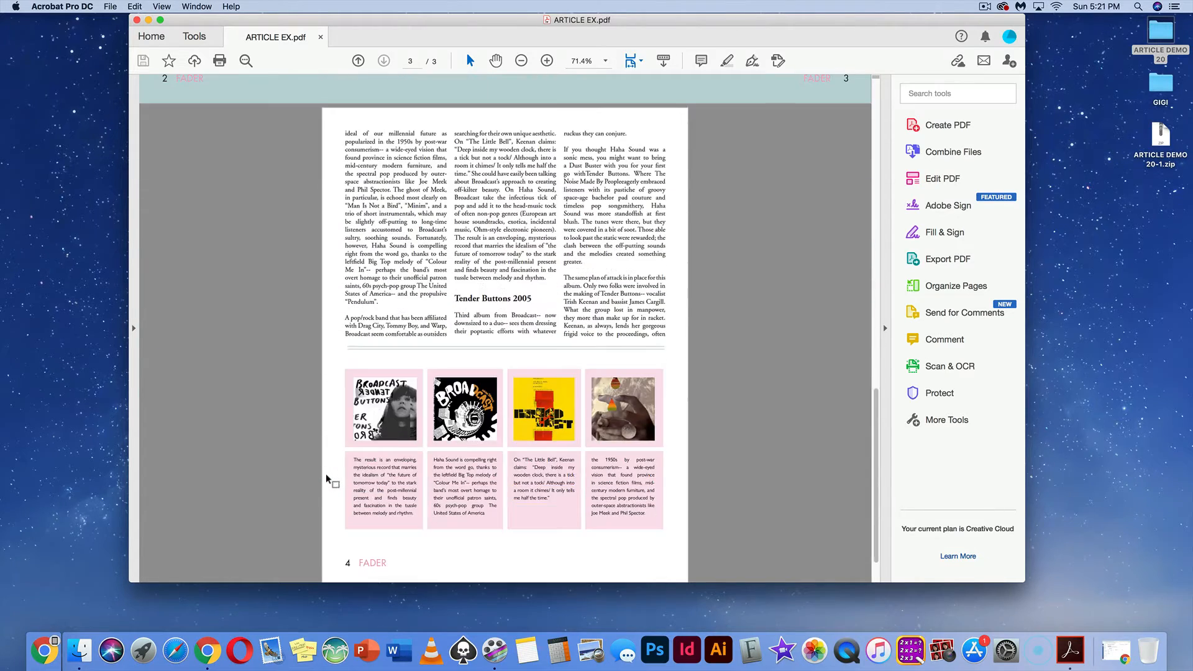
{"action": "scroll", "coordinate": [374, 452], "scroll_direction": "up", "scroll_amount": 13}
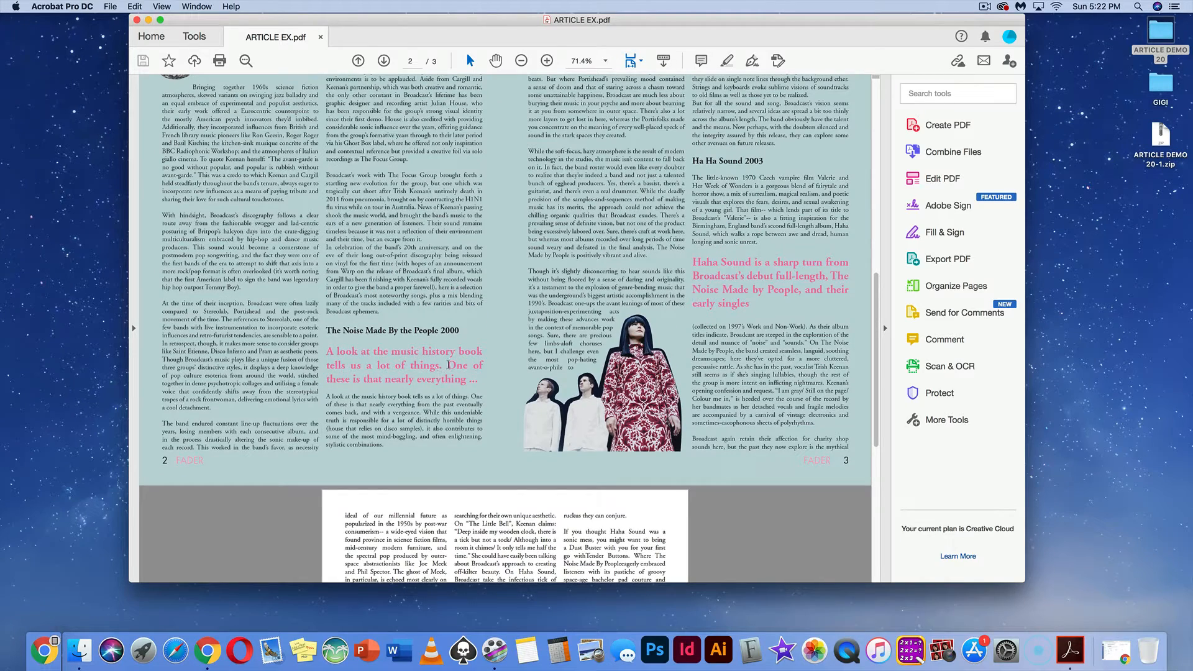
{"action": "scroll", "coordinate": [449, 364], "scroll_direction": "up", "scroll_amount": 8}
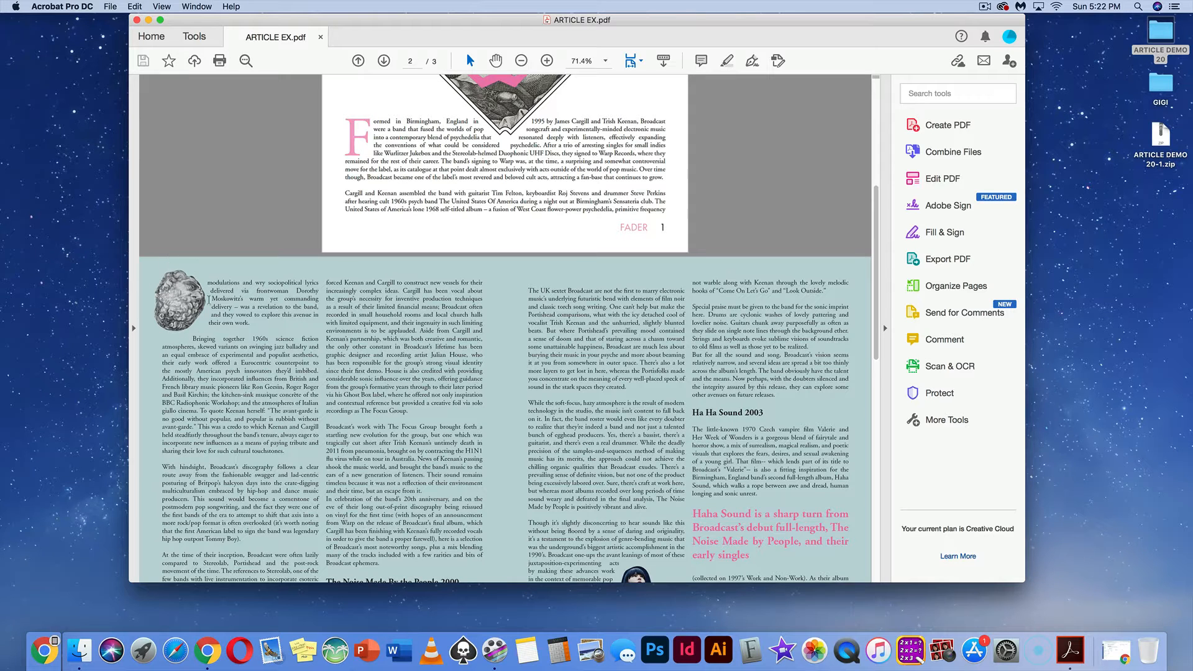
{"action": "scroll", "coordinate": [471, 426], "scroll_direction": "down", "scroll_amount": 6}
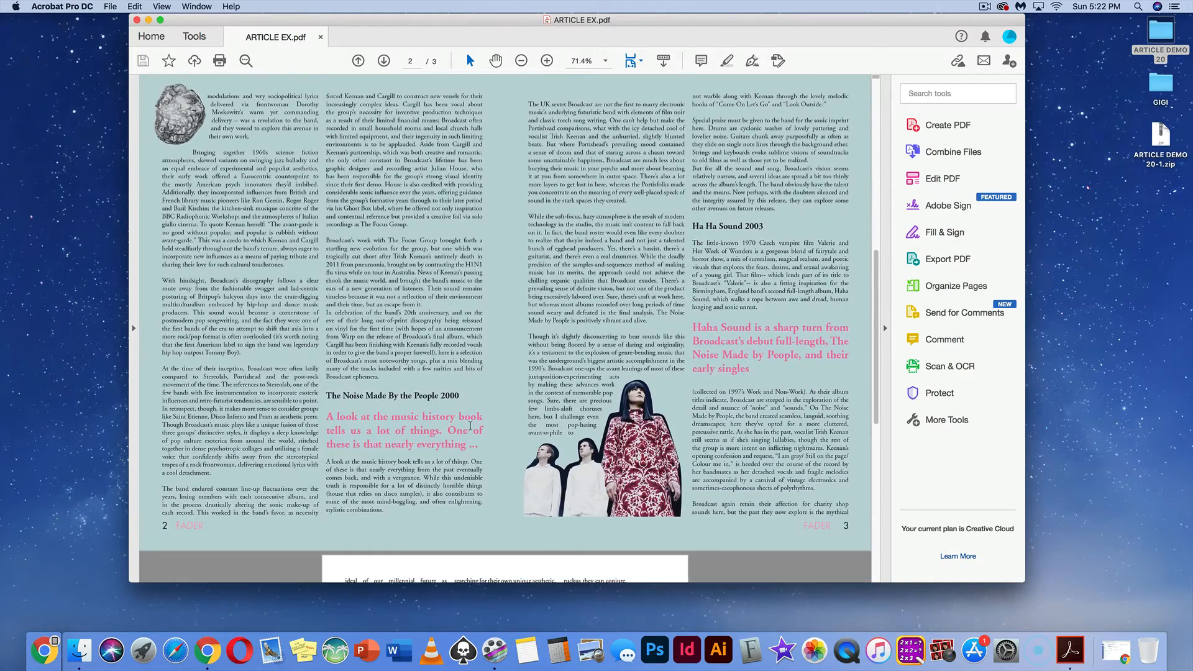
{"action": "scroll", "coordinate": [470, 427], "scroll_direction": "up", "scroll_amount": 15}
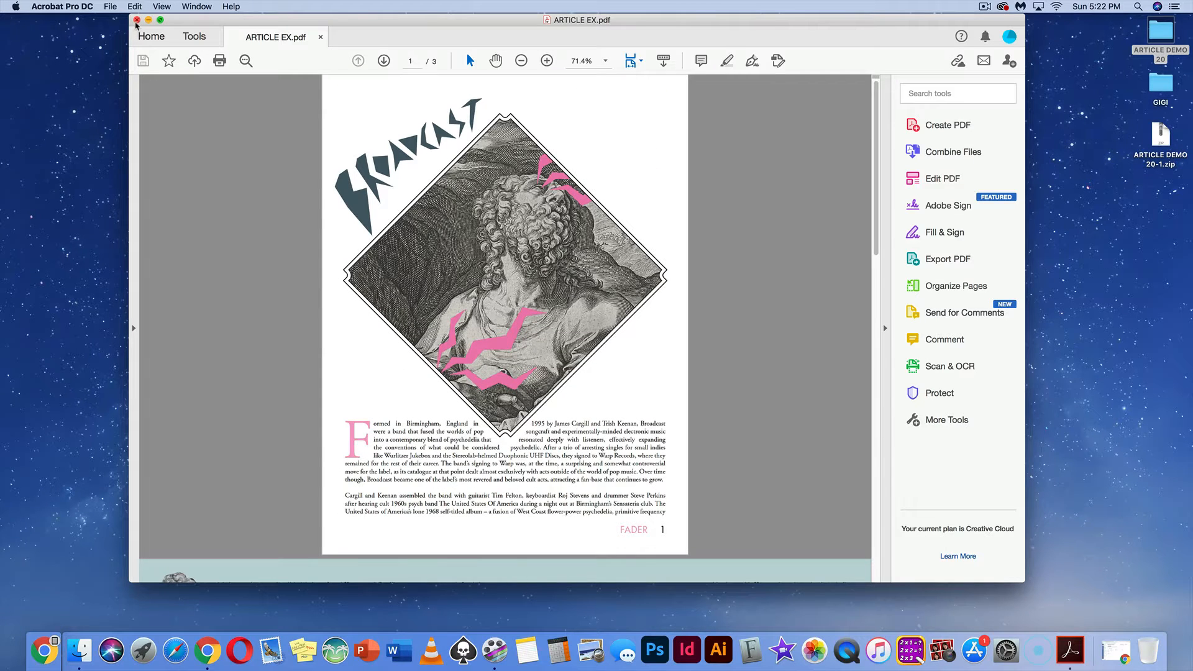
{"action": "left_click", "coordinate": [137, 21]}
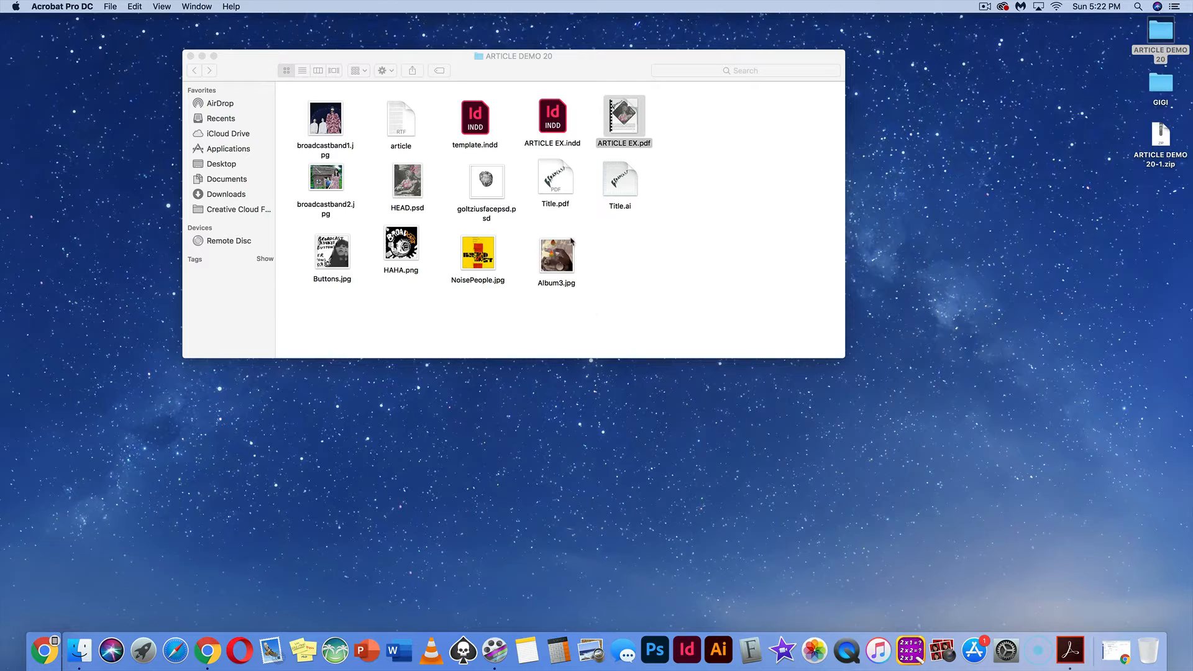
Launch Adobe InDesign with its preferences reset, agreeing to delete the preference files
{"action": "right_click", "coordinate": [685, 651]}
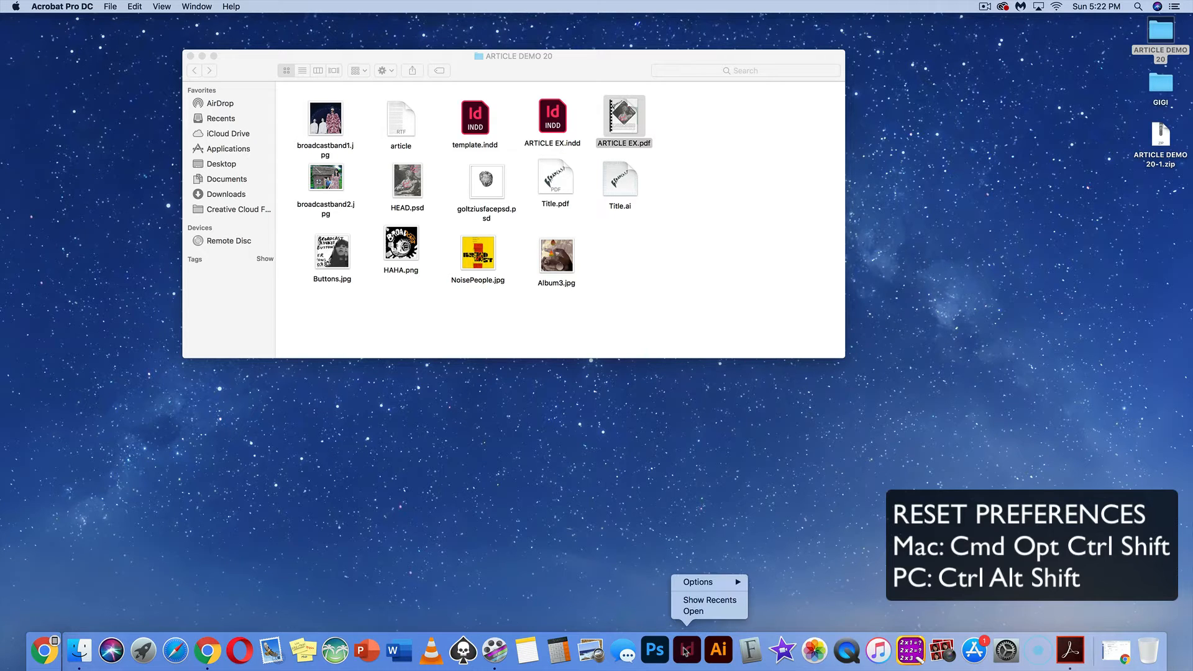
{"action": "left_click", "coordinate": [694, 612]}
{"action": "key", "text": "ctrl+alt+shift+super"}
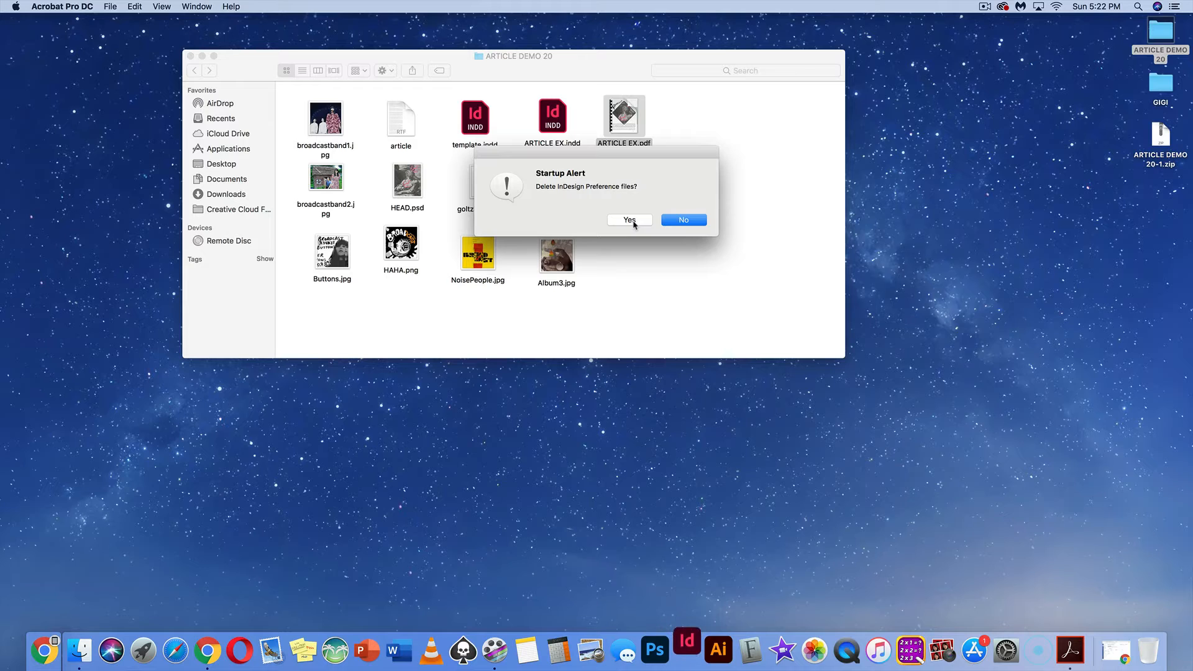
{"action": "left_click", "coordinate": [630, 220]}
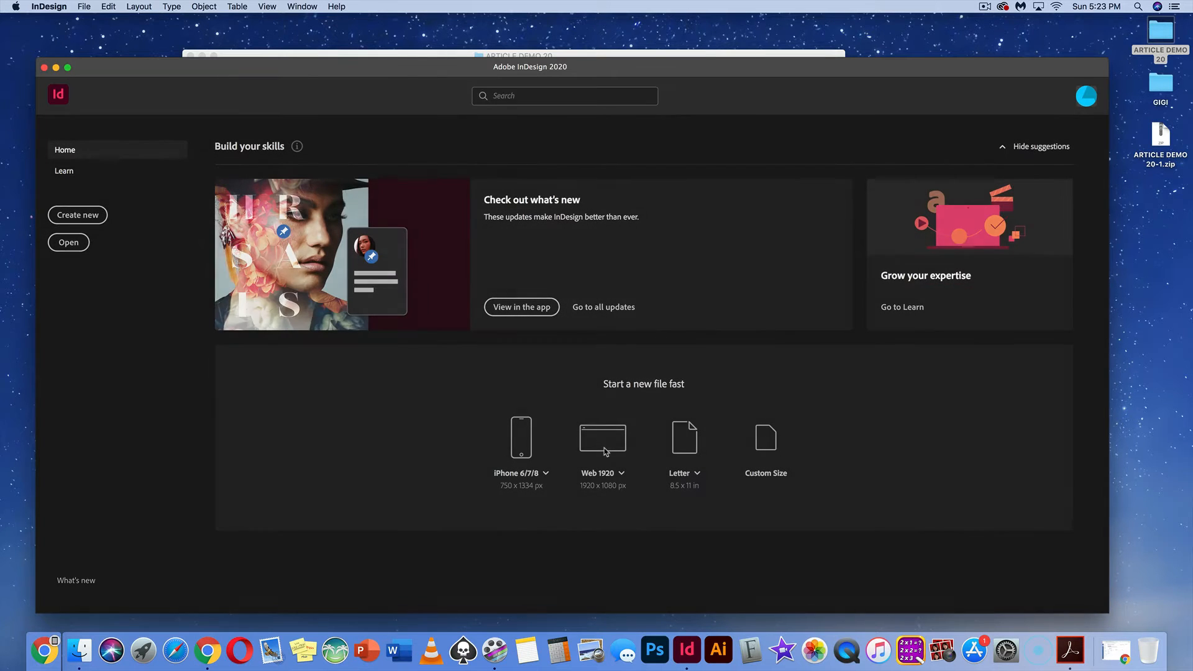
Open ARTICLE EX.indd from the demo folder in InDesign, view its spread and page 1, and close the document
{"action": "left_click", "coordinate": [375, 55]}
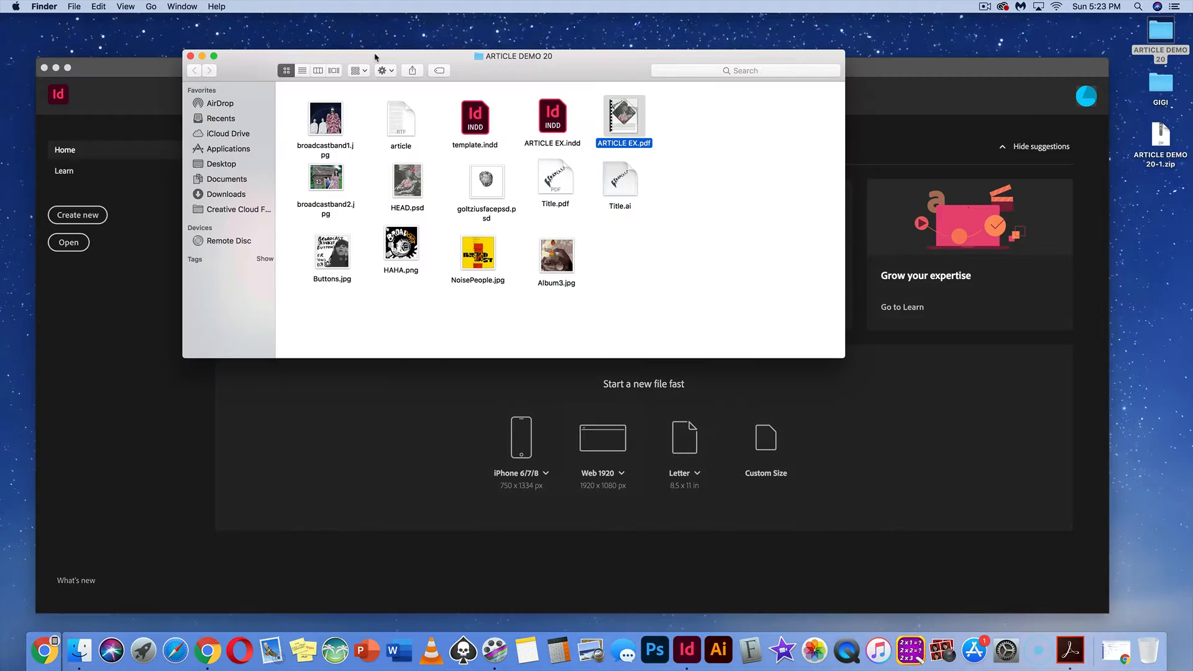
{"action": "double_click", "coordinate": [549, 123]}
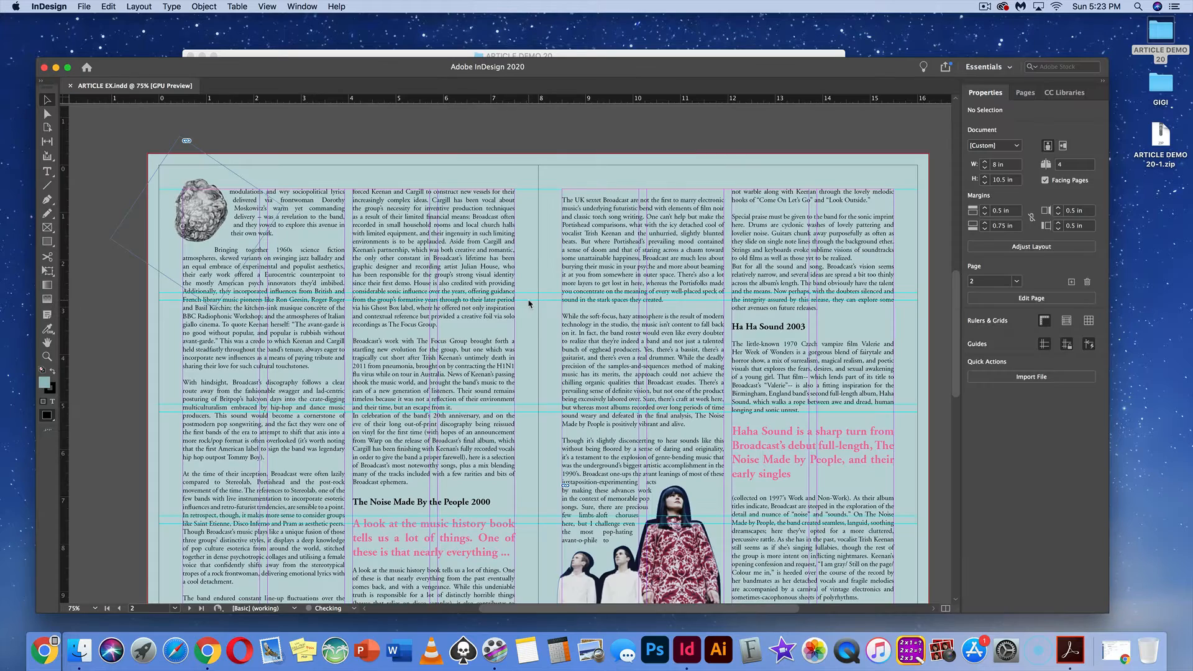
{"action": "key", "text": "super+0"}
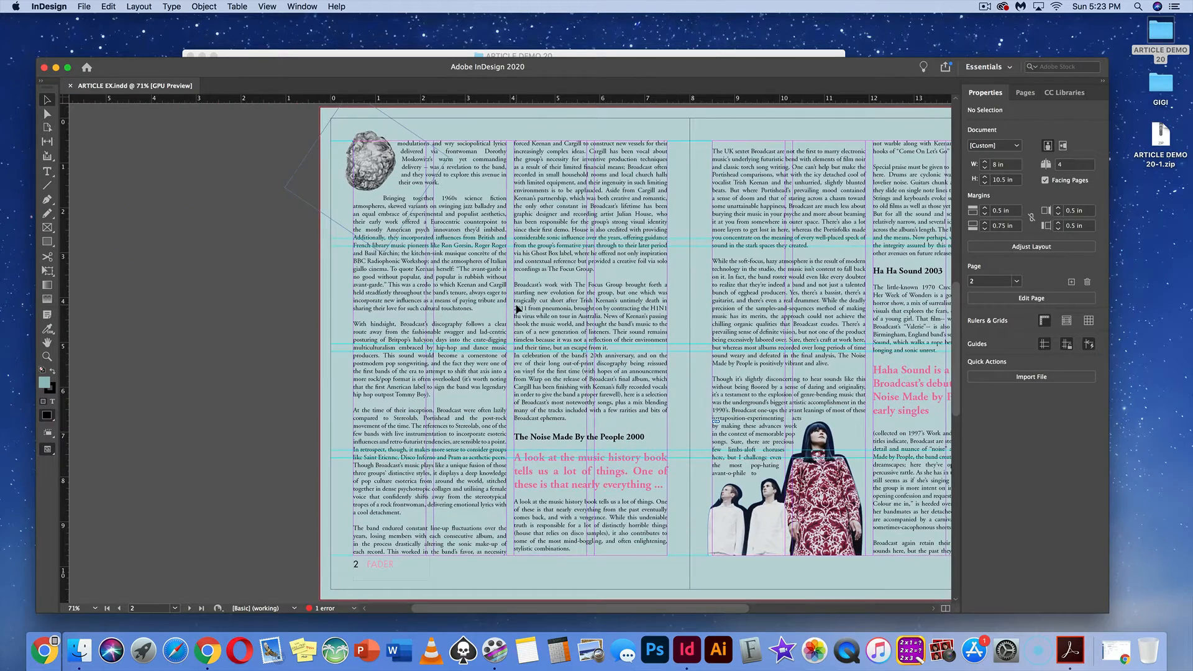
{"action": "scroll", "coordinate": [518, 309], "scroll_direction": "up", "scroll_amount": 10}
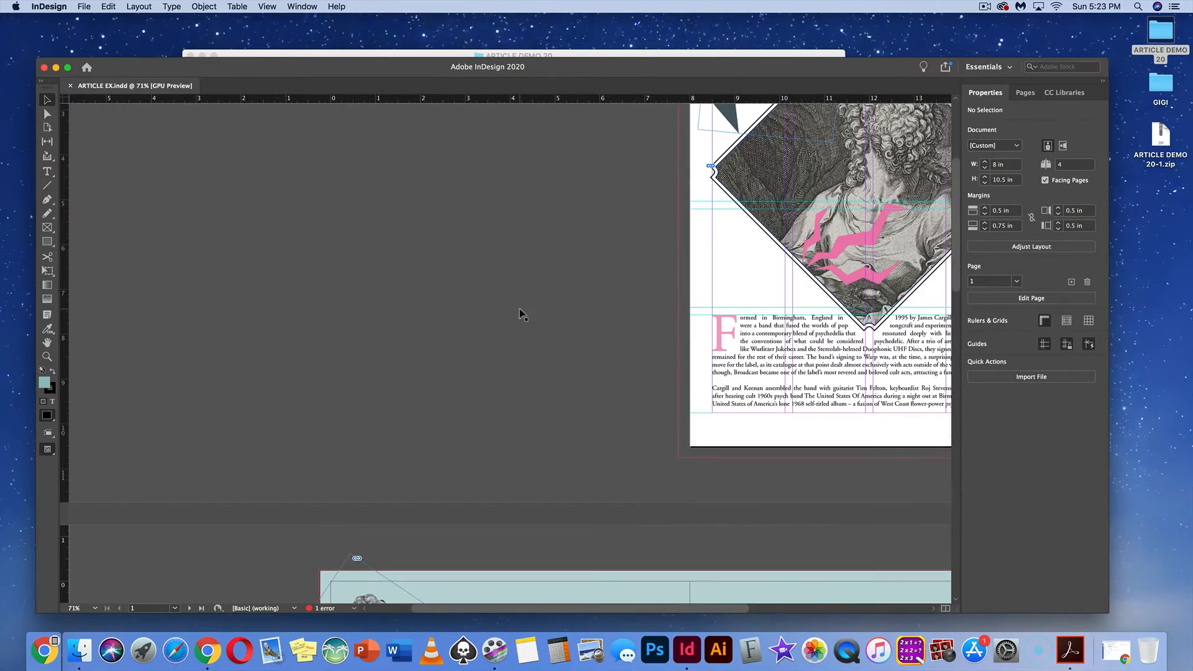
{"action": "left_click_drag", "start_coordinate": [518, 309], "coordinate": [294, 391]}
{"action": "key", "text": "super+0"}
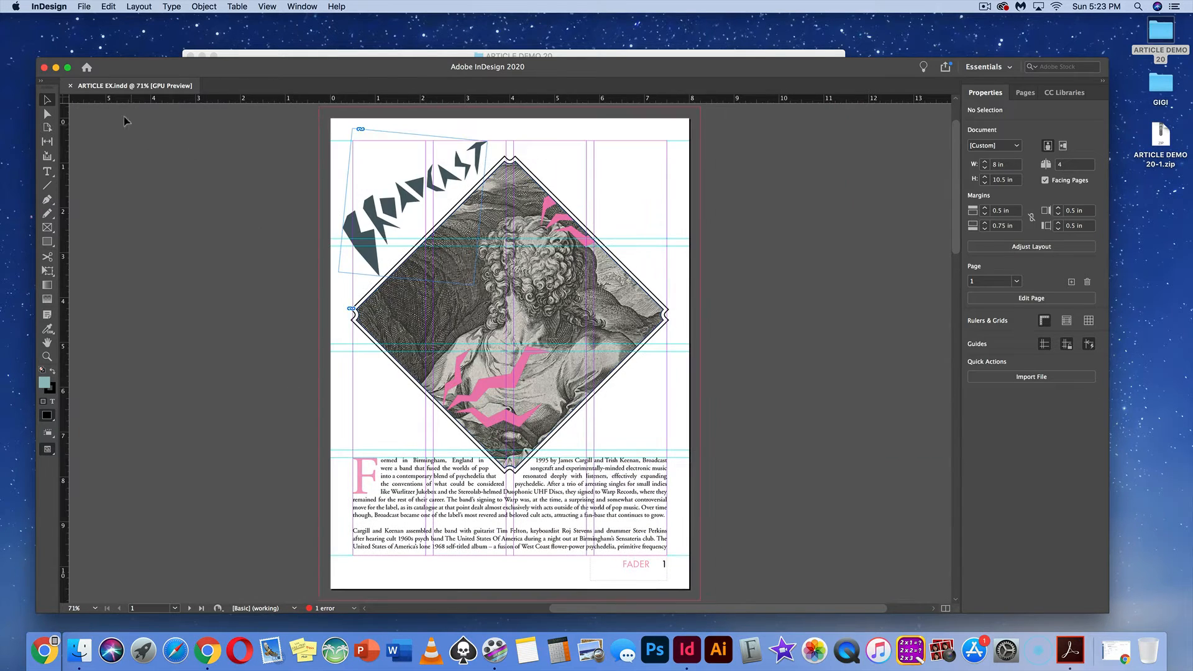
{"action": "left_click", "coordinate": [69, 86]}
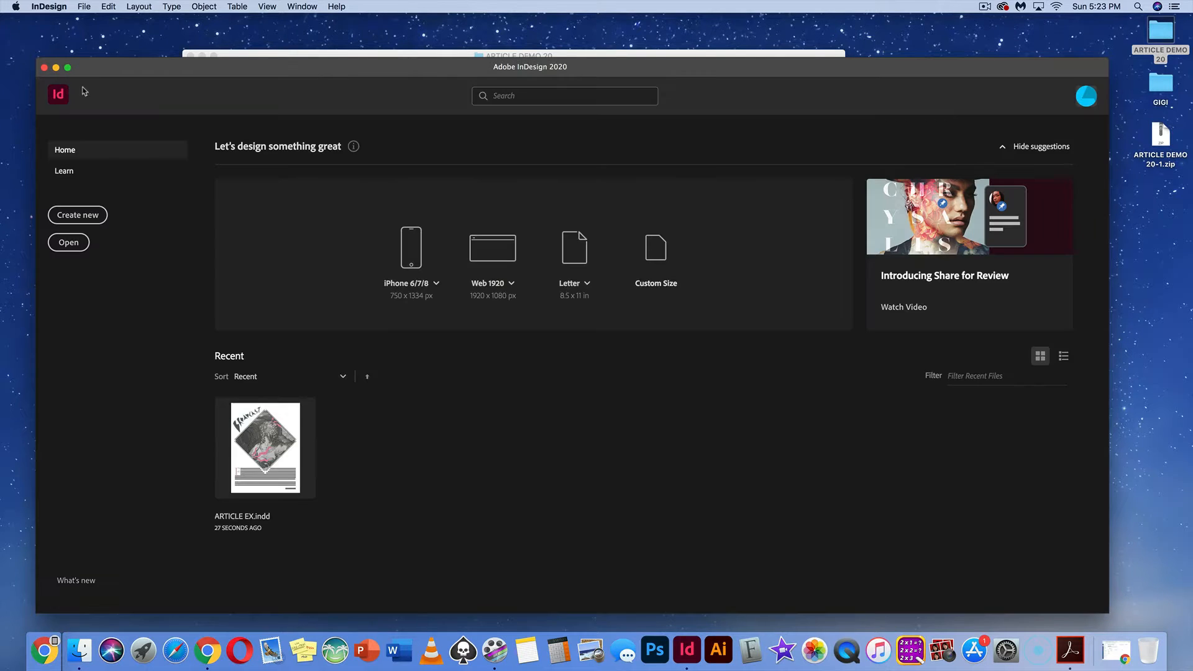
Start a new document from the Letter print preset and set its units to inches
{"action": "left_click", "coordinate": [85, 6]}
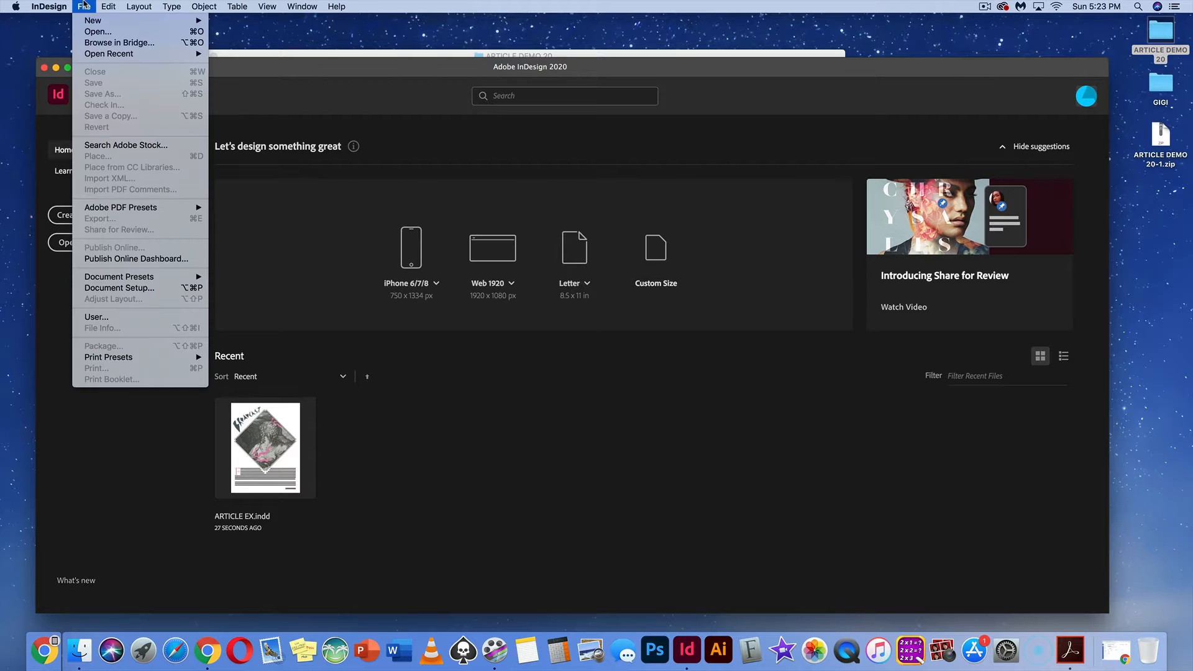
{"action": "mouse_move", "coordinate": [89, 25]}
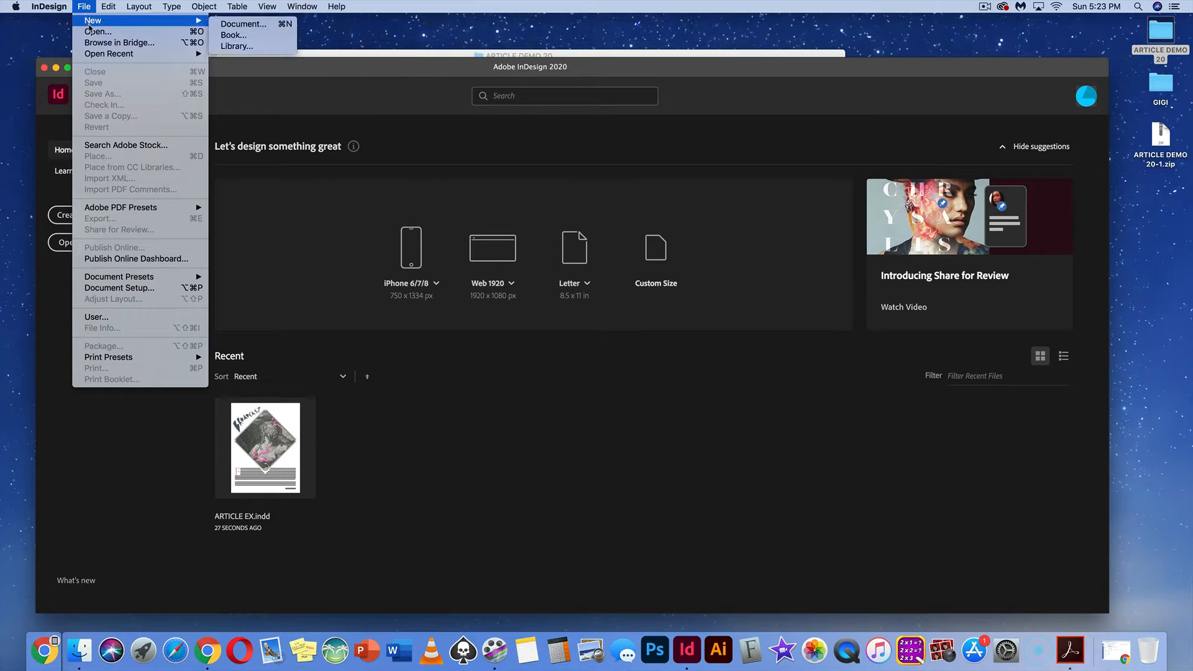
{"action": "left_click", "coordinate": [237, 25]}
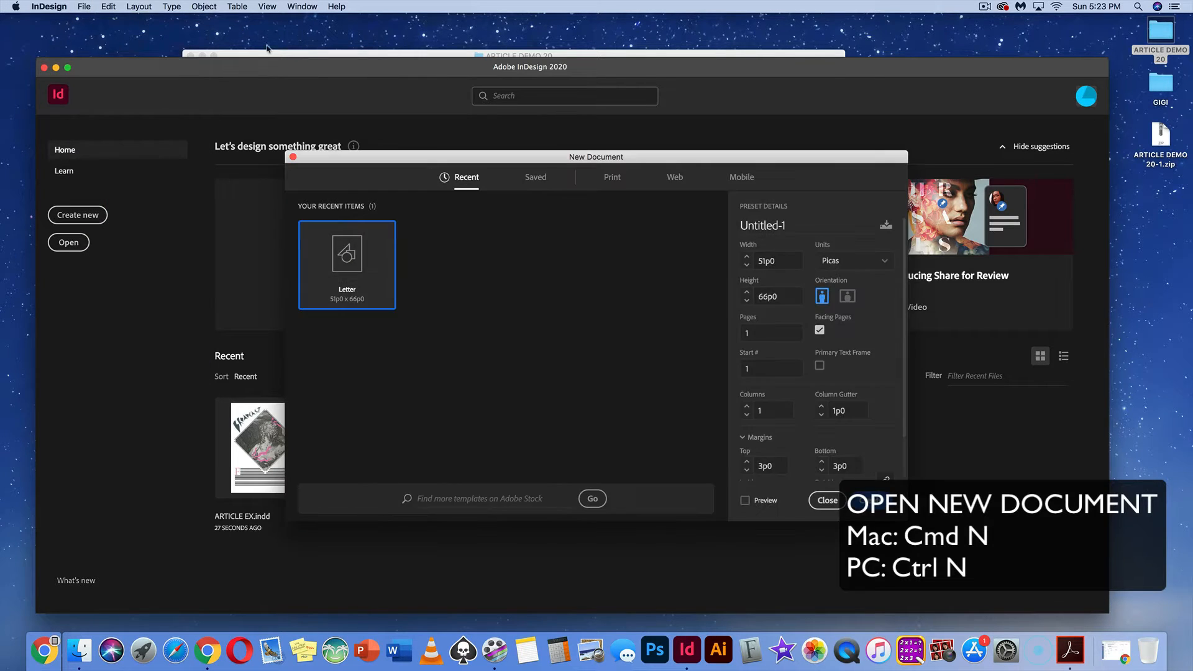
{"action": "left_click", "coordinate": [611, 178]}
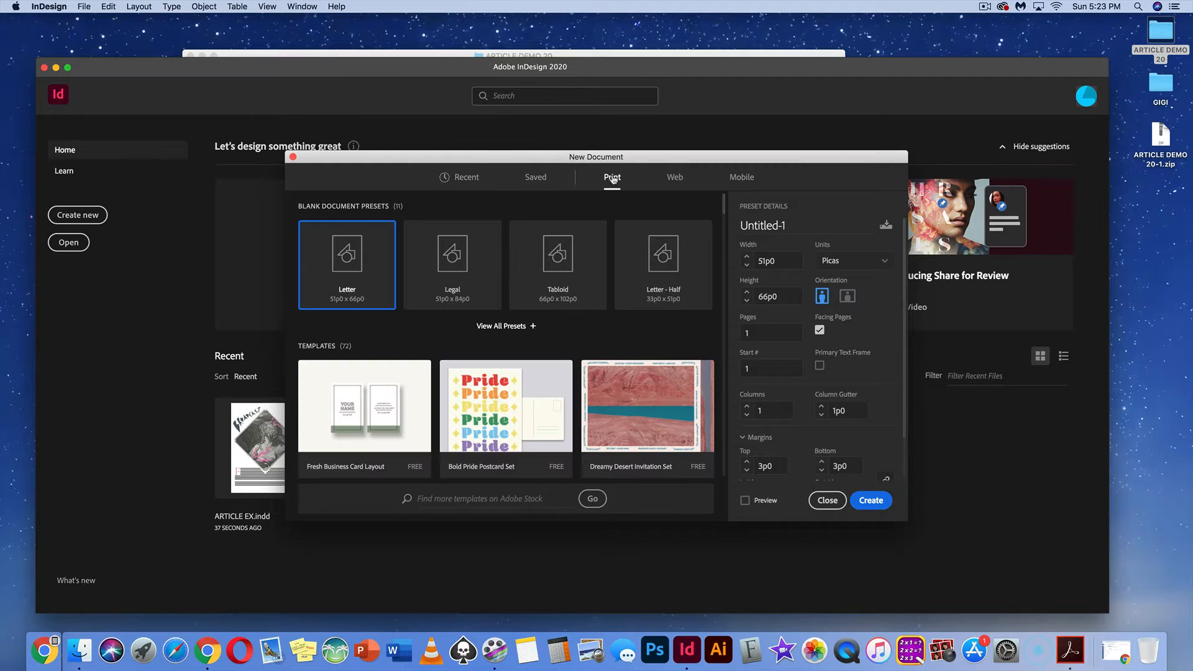
{"action": "left_click", "coordinate": [843, 266]}
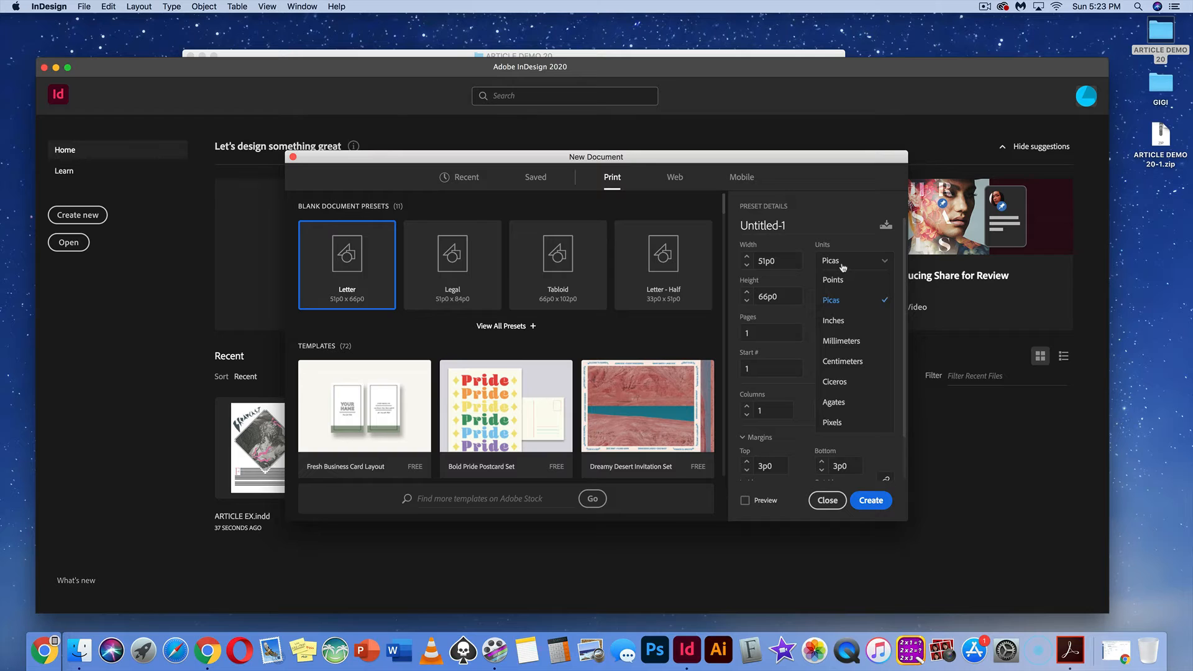
{"action": "left_click", "coordinate": [833, 320]}
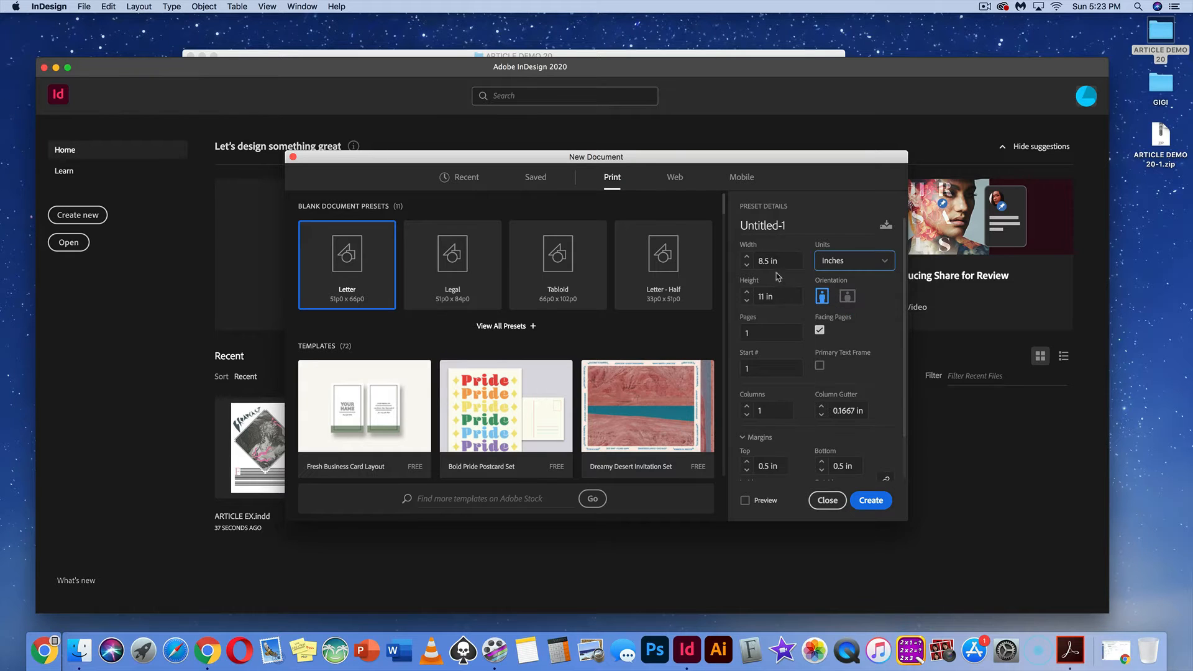
Set the new document's size to 8 in wide by 10.5 in high, with 4 pages and 4 columns
{"action": "left_click_drag", "start_coordinate": [771, 261], "coordinate": [725, 247]}
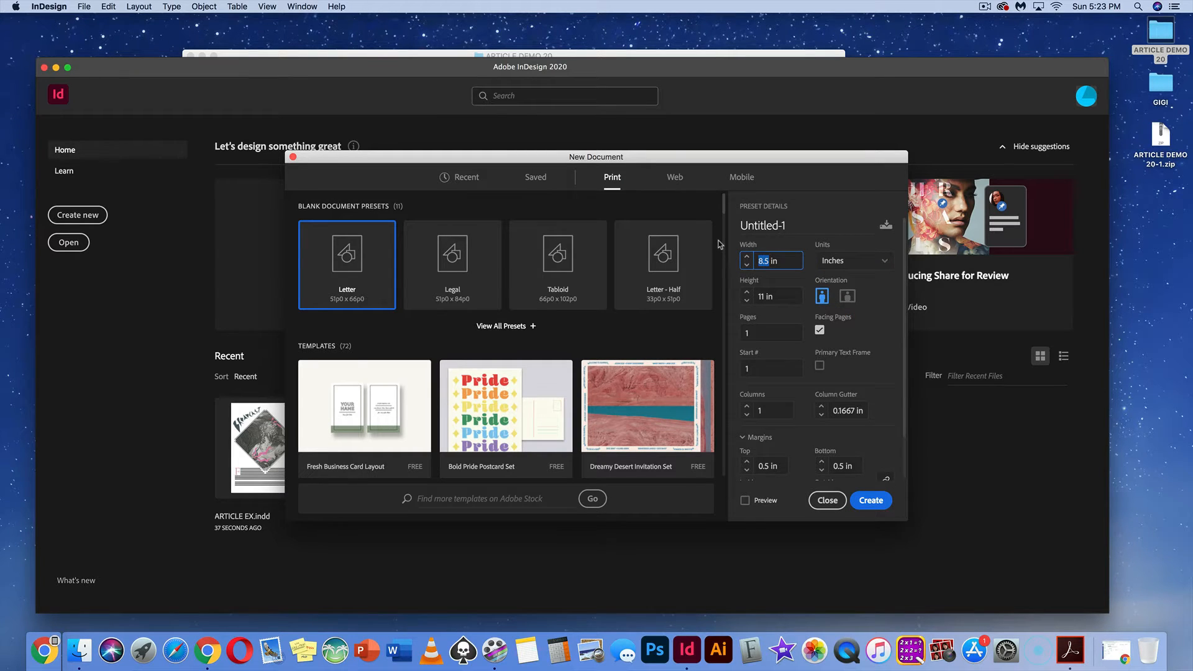
{"action": "type", "text": "8"}
{"action": "key", "text": "Tab"}
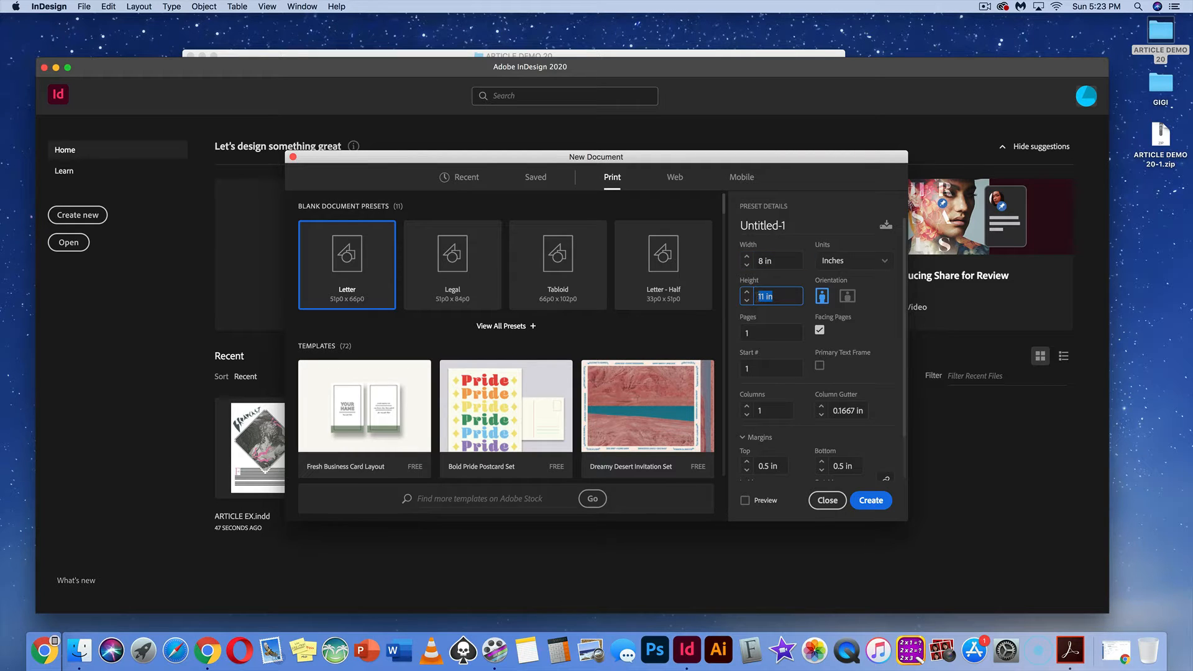
{"action": "type", "text": "10.5"}
{"action": "left_click", "coordinate": [753, 334]}
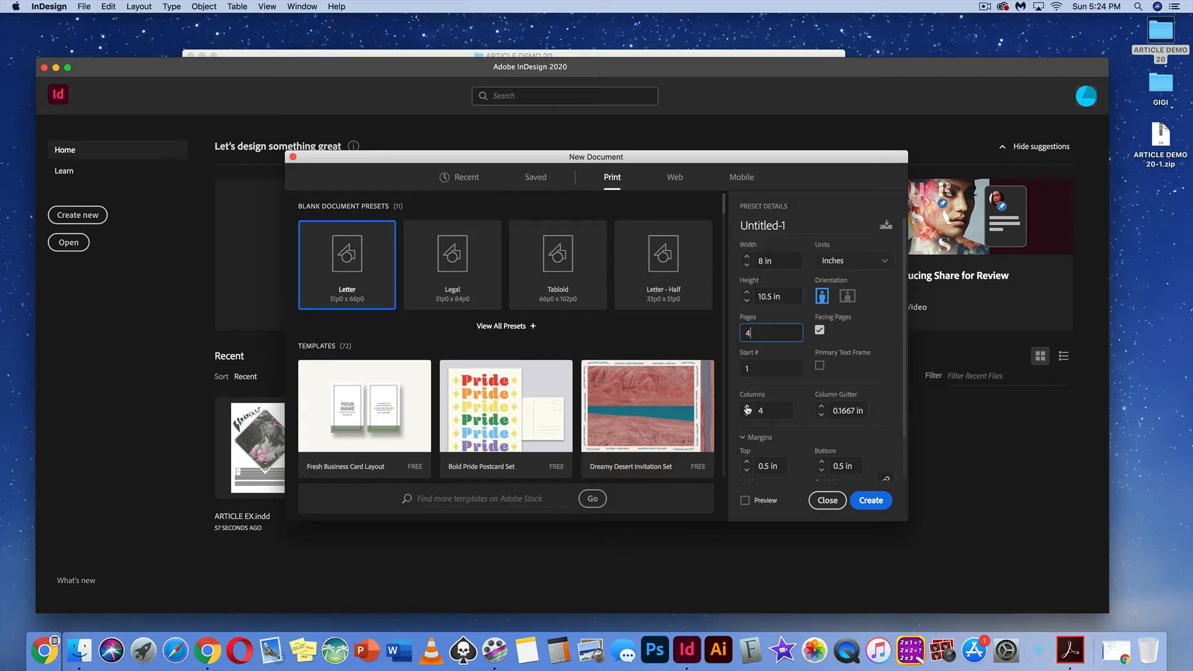
Unlink the new document's margins and set the bottom margin to 0.75 in
{"action": "scroll", "coordinate": [756, 448], "scroll_direction": "down", "scroll_amount": 3}
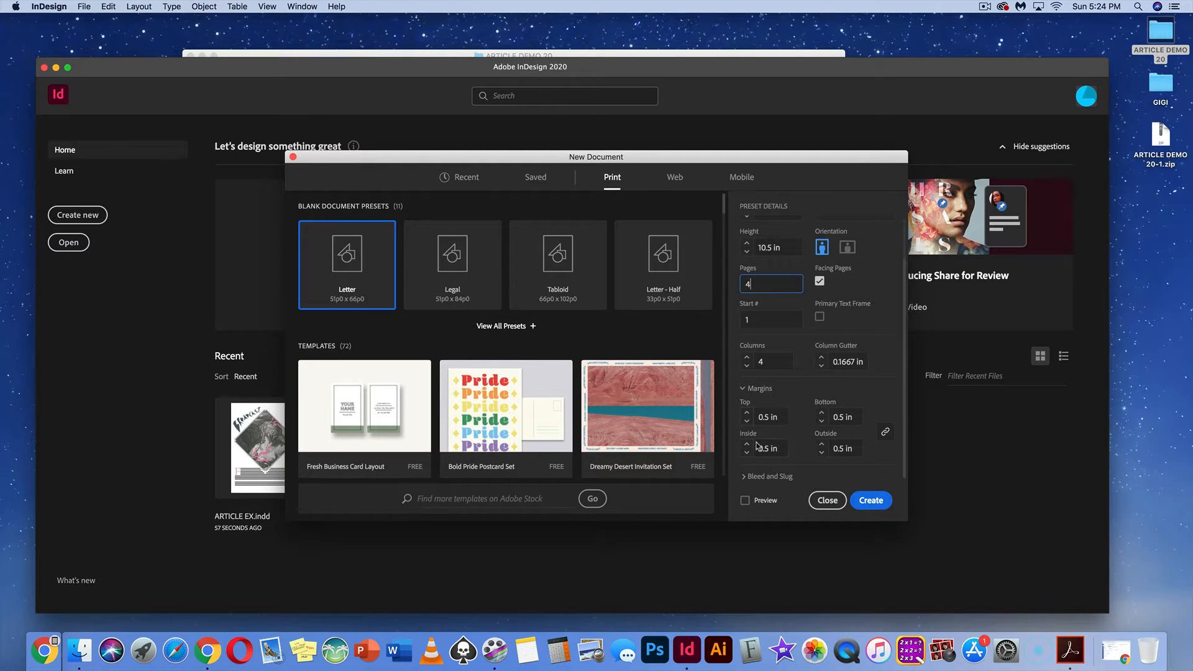
{"action": "left_click", "coordinate": [885, 434]}
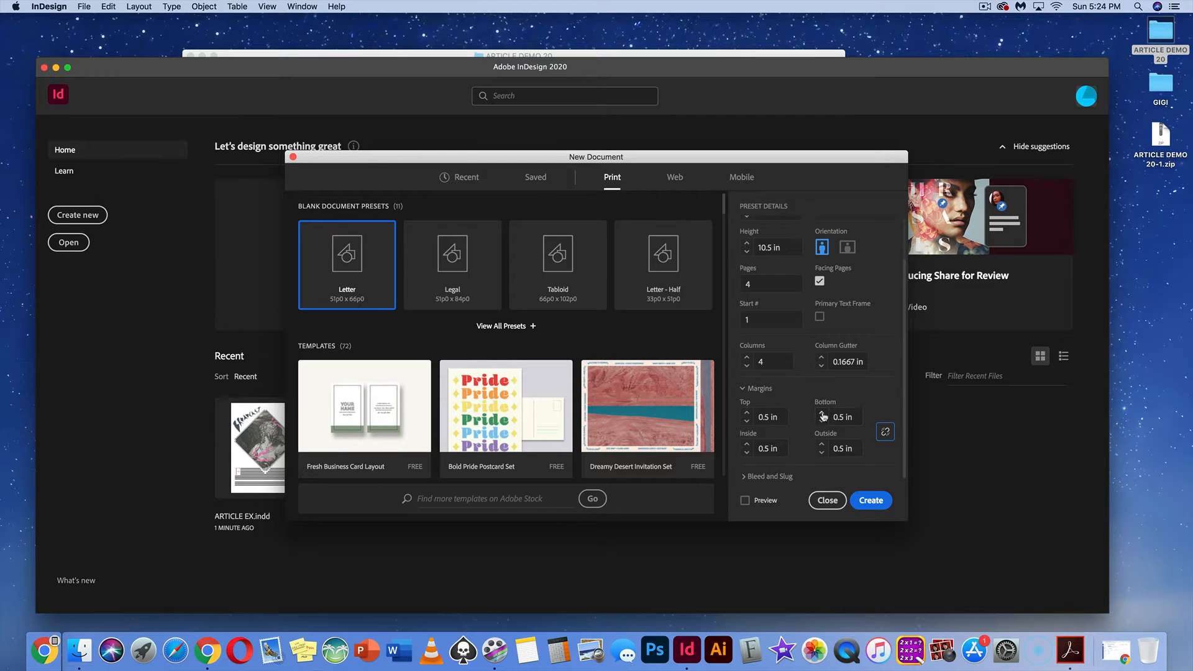
{"action": "left_click", "coordinate": [822, 414]}
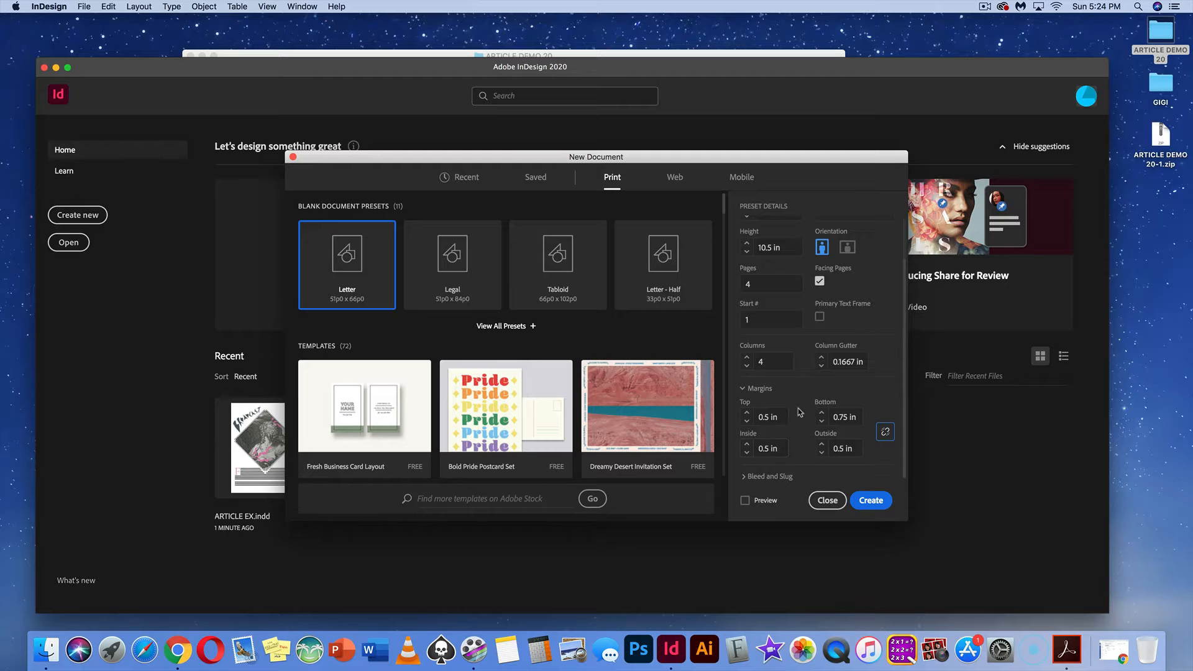
Set a 0.25 in bleed on all sides, turn on the preview, and create the document
{"action": "left_click", "coordinate": [744, 477]}
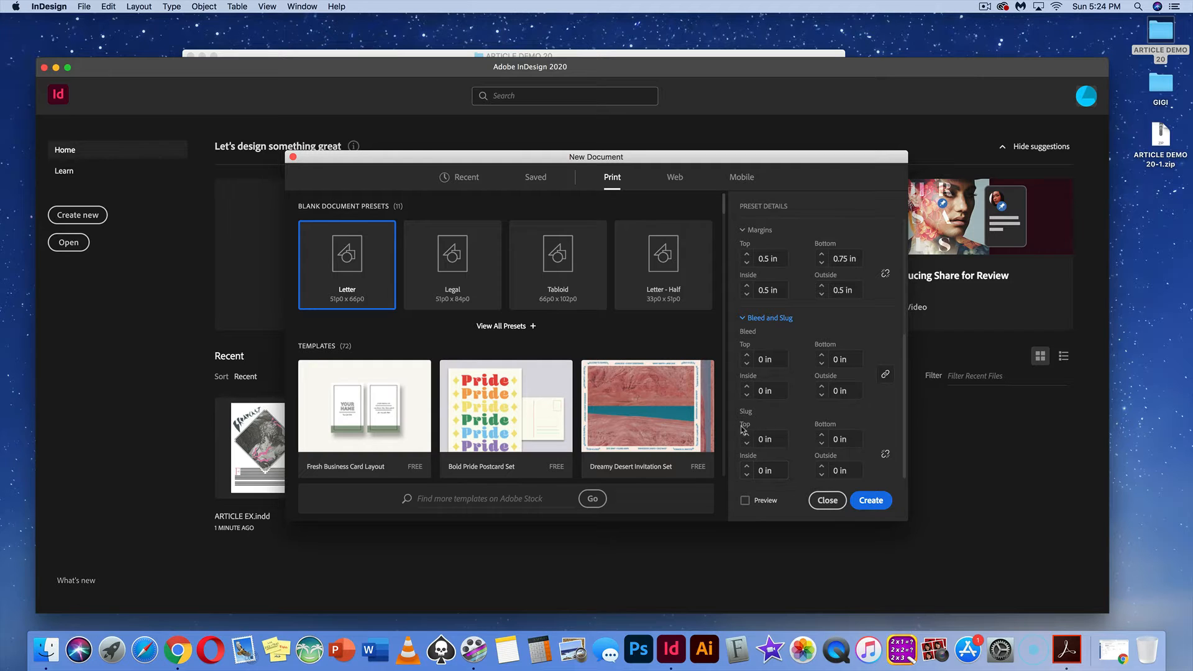
{"action": "left_click", "coordinate": [747, 355]}
{"action": "left_click", "coordinate": [747, 355]}
{"action": "left_click", "coordinate": [748, 502]}
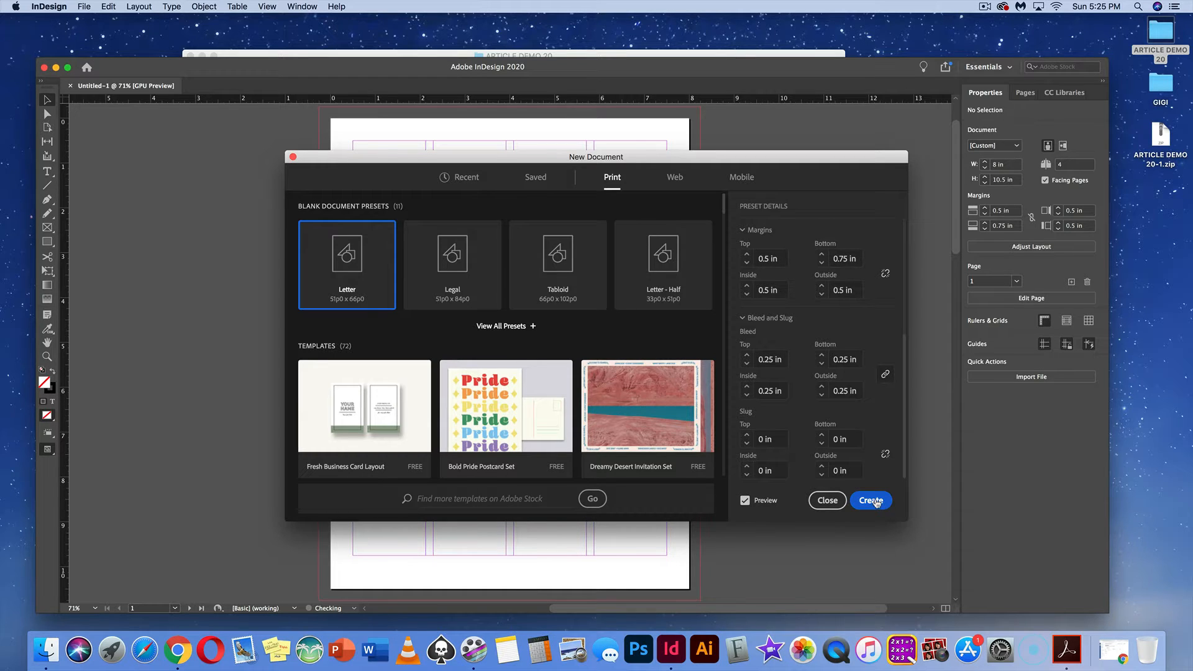
{"action": "left_click", "coordinate": [871, 501]}
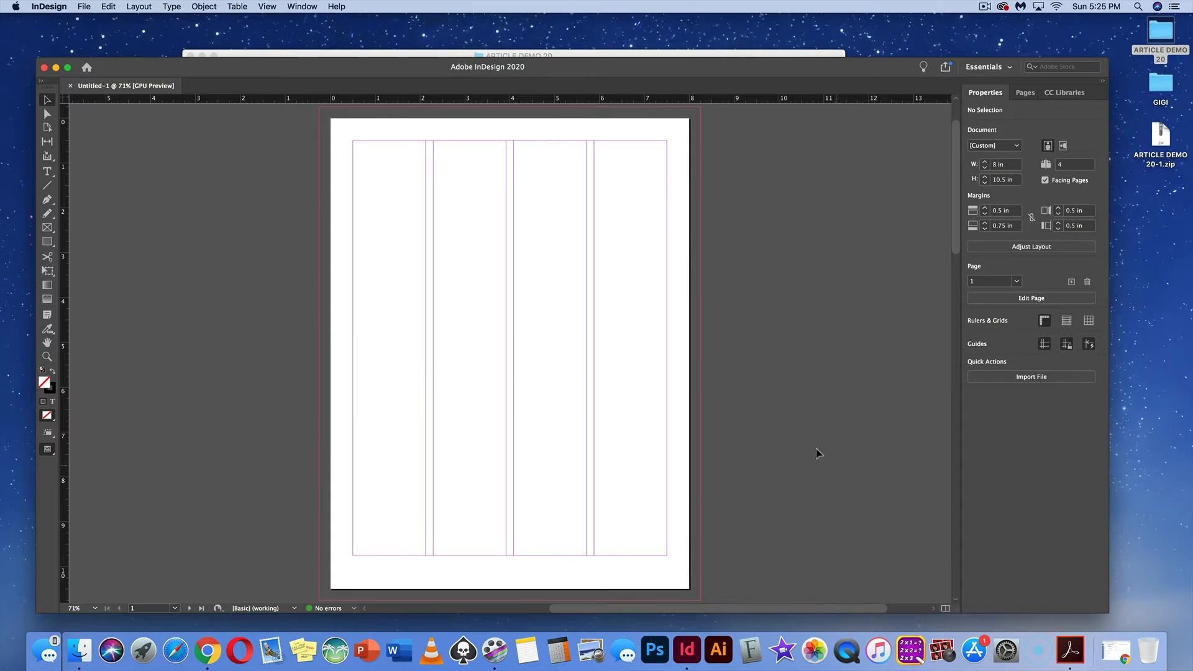
Switch to the Typography workspace and move the application window slightly up on the desktop
{"action": "left_click", "coordinate": [1004, 69]}
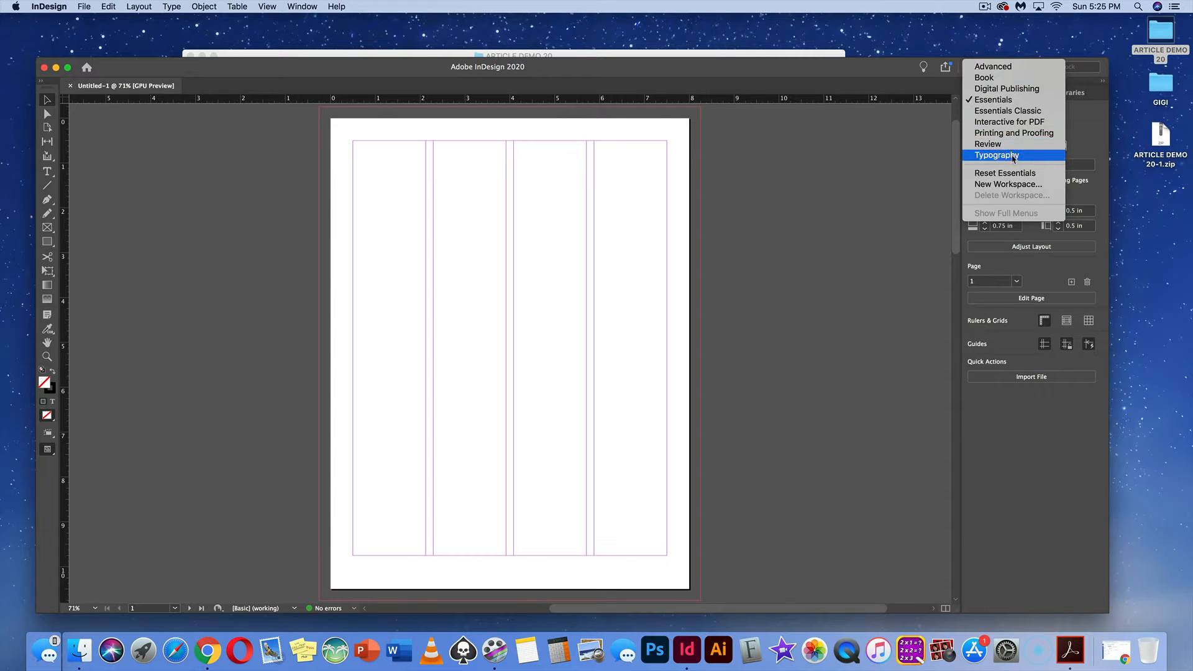
{"action": "left_click", "coordinate": [1007, 154]}
{"action": "left_click_drag", "start_coordinate": [875, 65], "coordinate": [864, 53]}
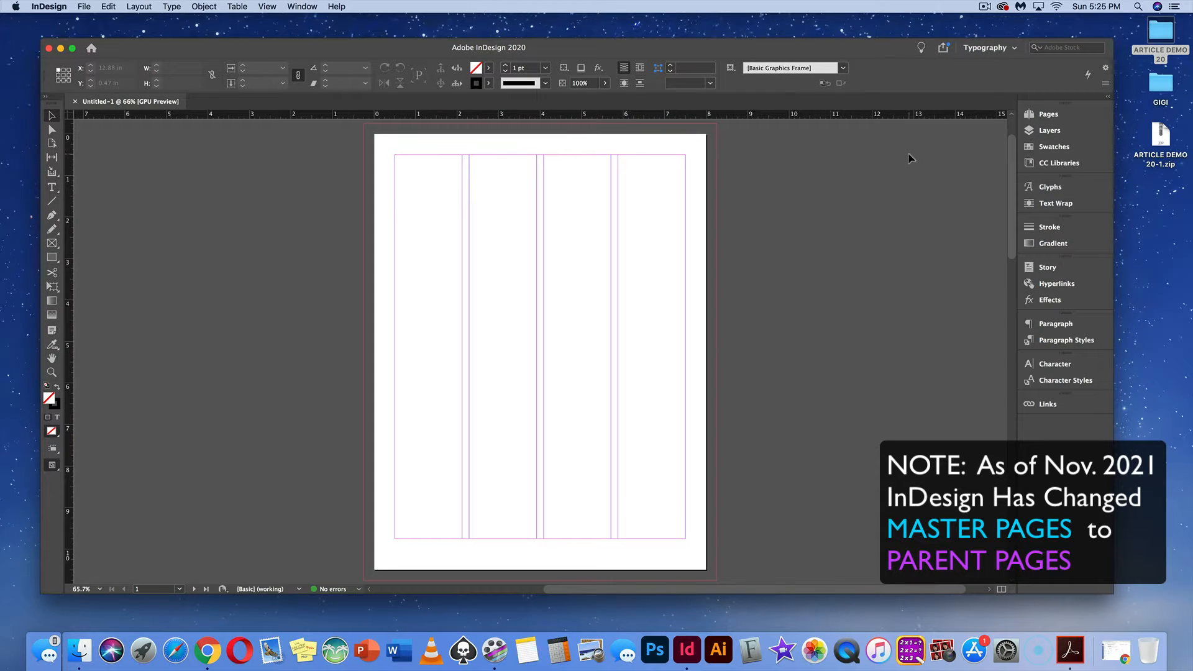
Display the document's page overview and set its thumbnail sizes to Large for pages and Medium for masters
{"action": "left_click", "coordinate": [1029, 116]}
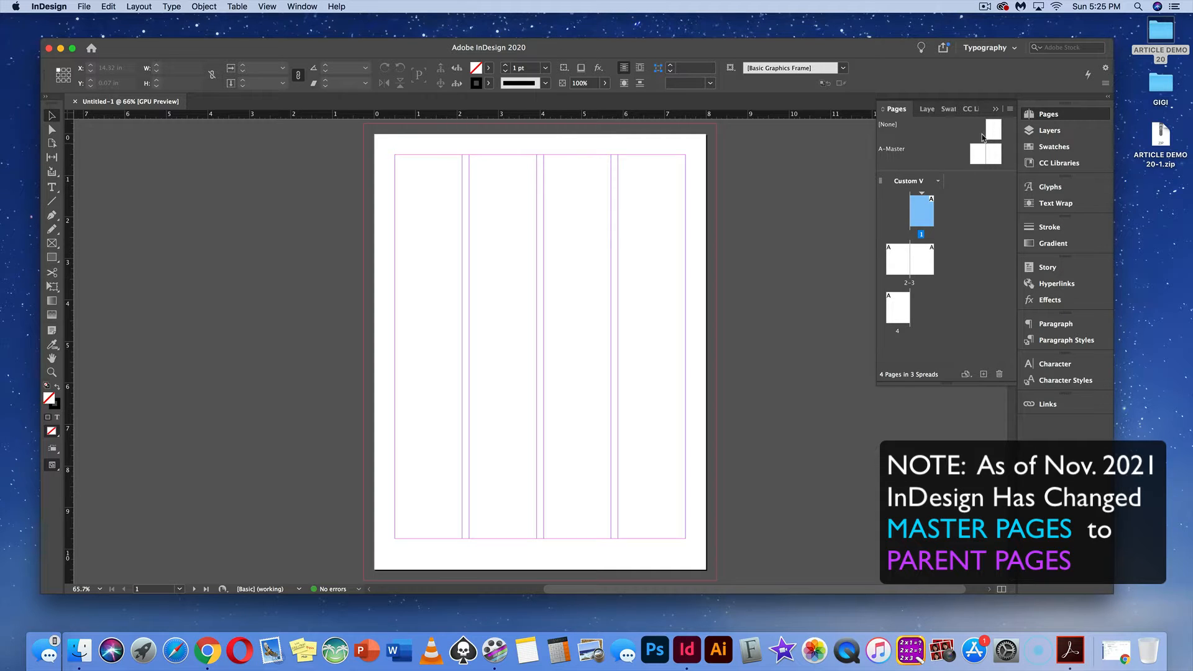
{"action": "left_click", "coordinate": [1011, 110]}
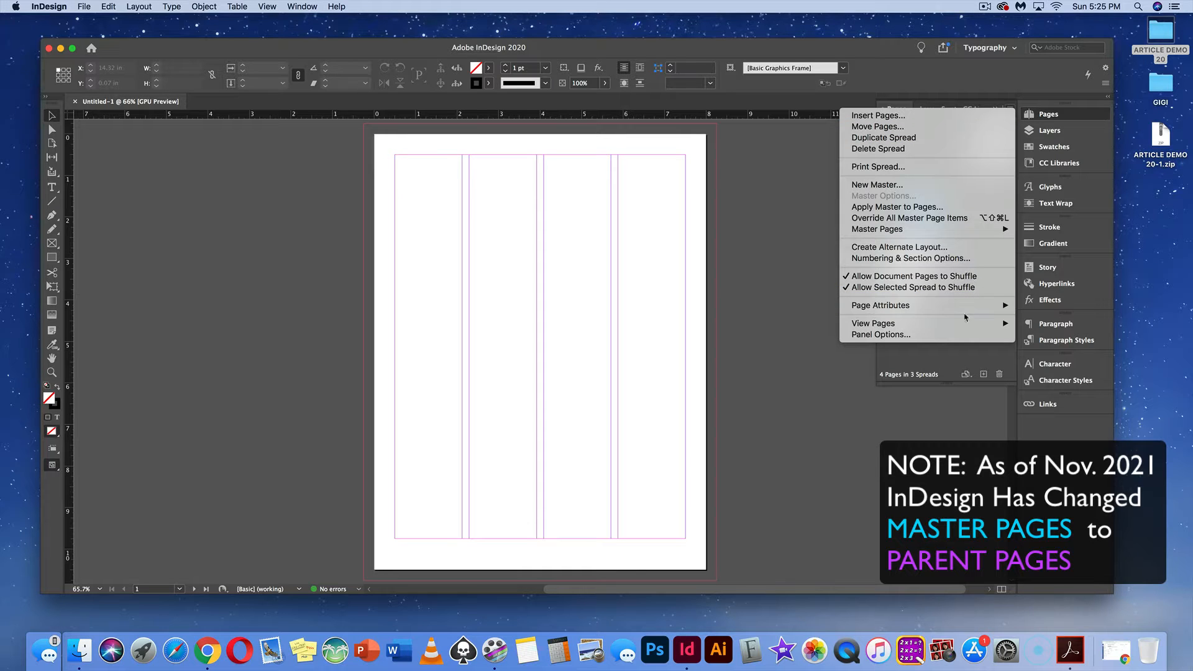
{"action": "mouse_move", "coordinate": [963, 326]}
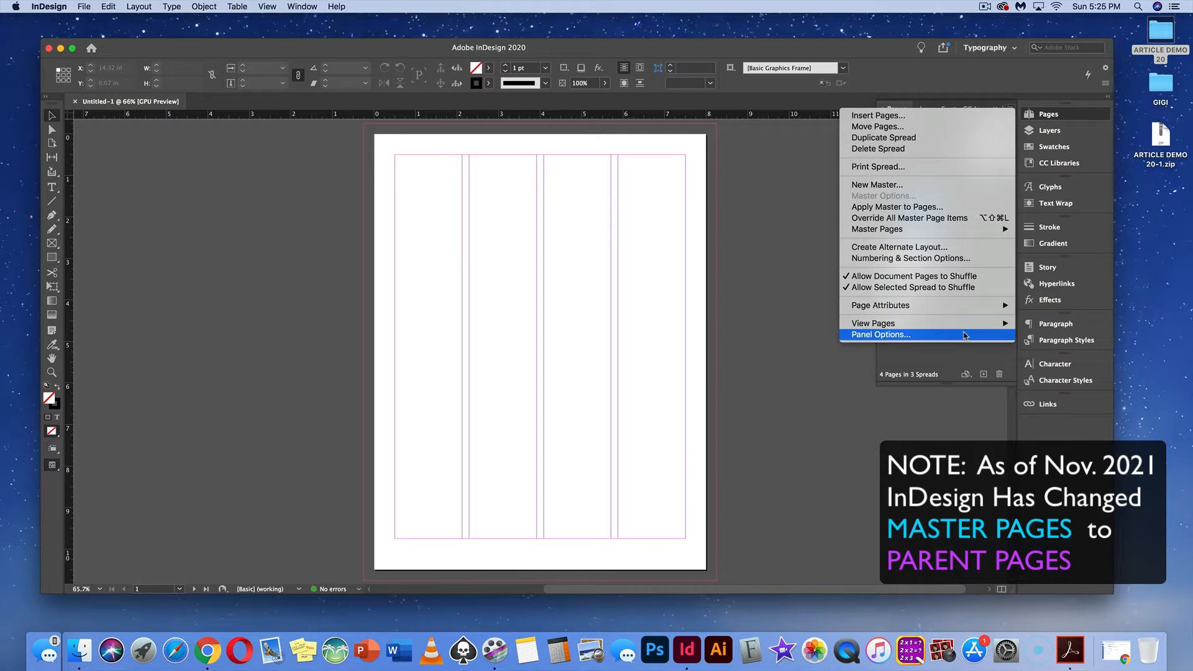
{"action": "left_click", "coordinate": [965, 336]}
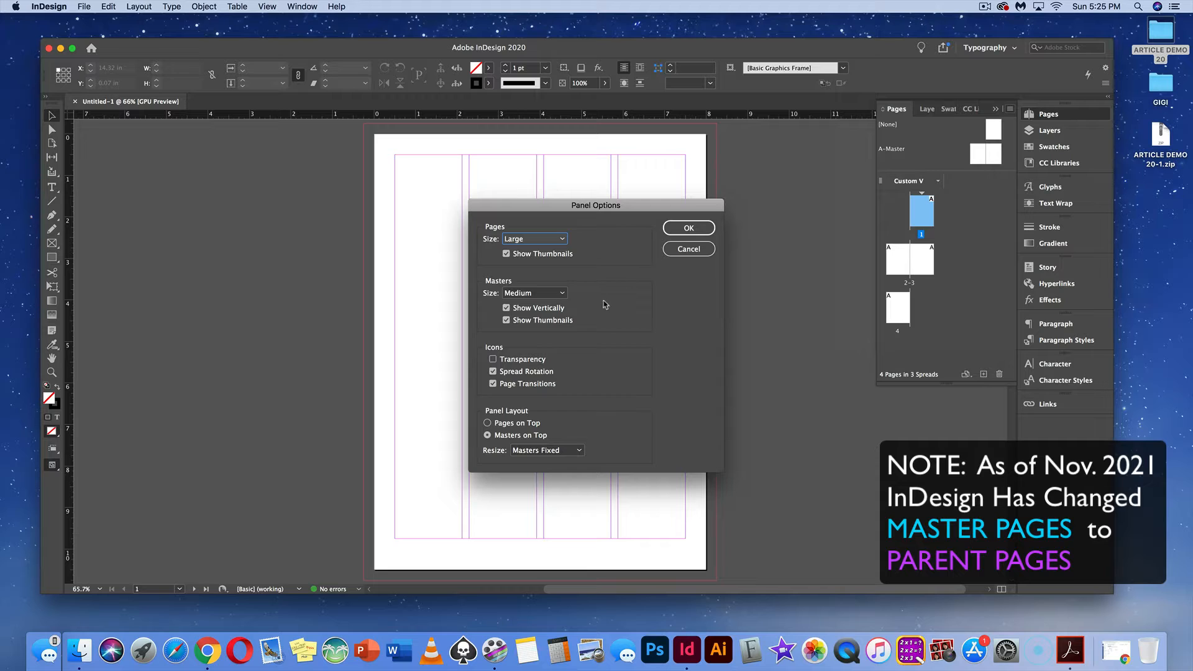
{"action": "left_click", "coordinate": [563, 294]}
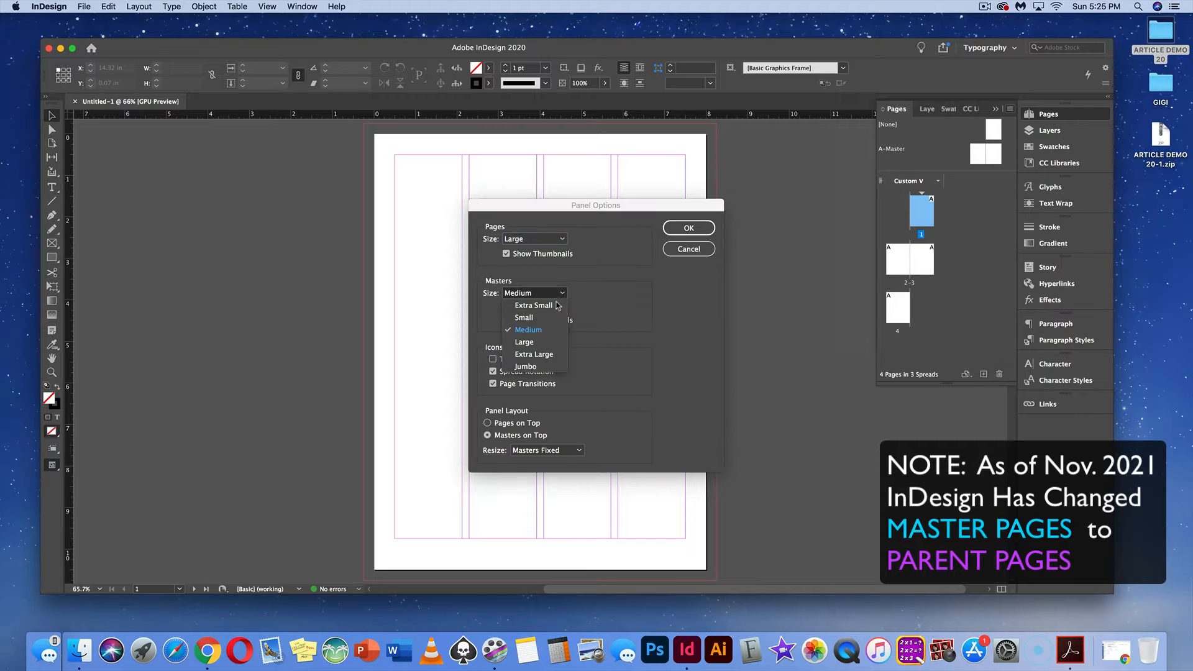
{"action": "left_click", "coordinate": [555, 331]}
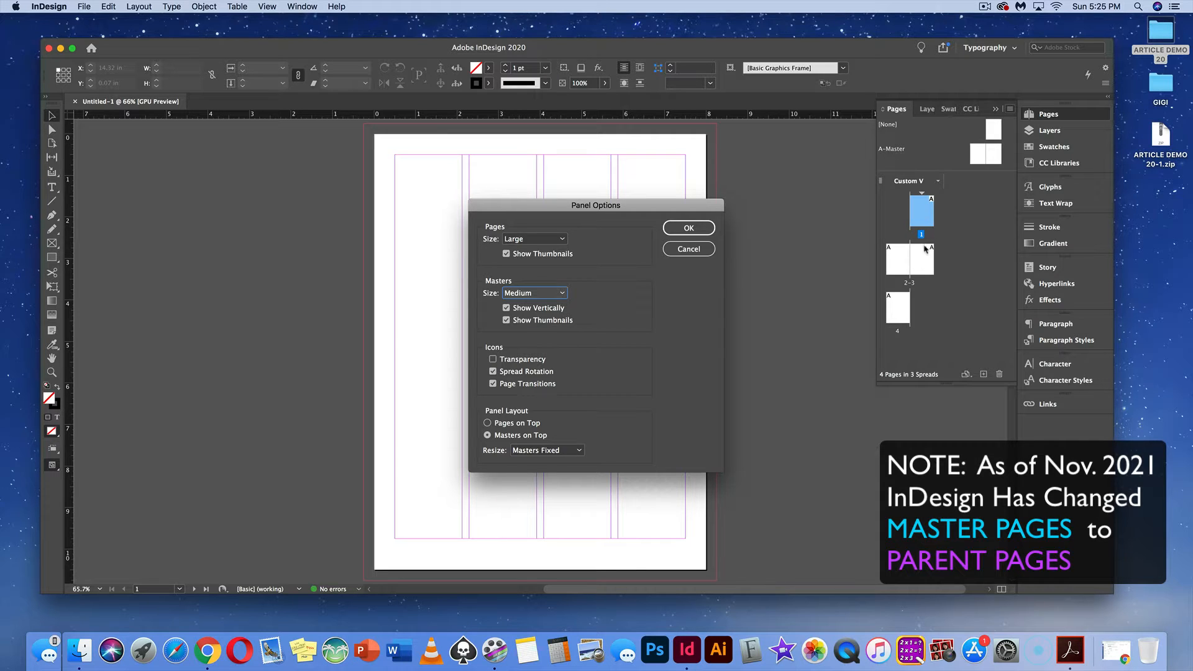
{"action": "left_click", "coordinate": [558, 238]}
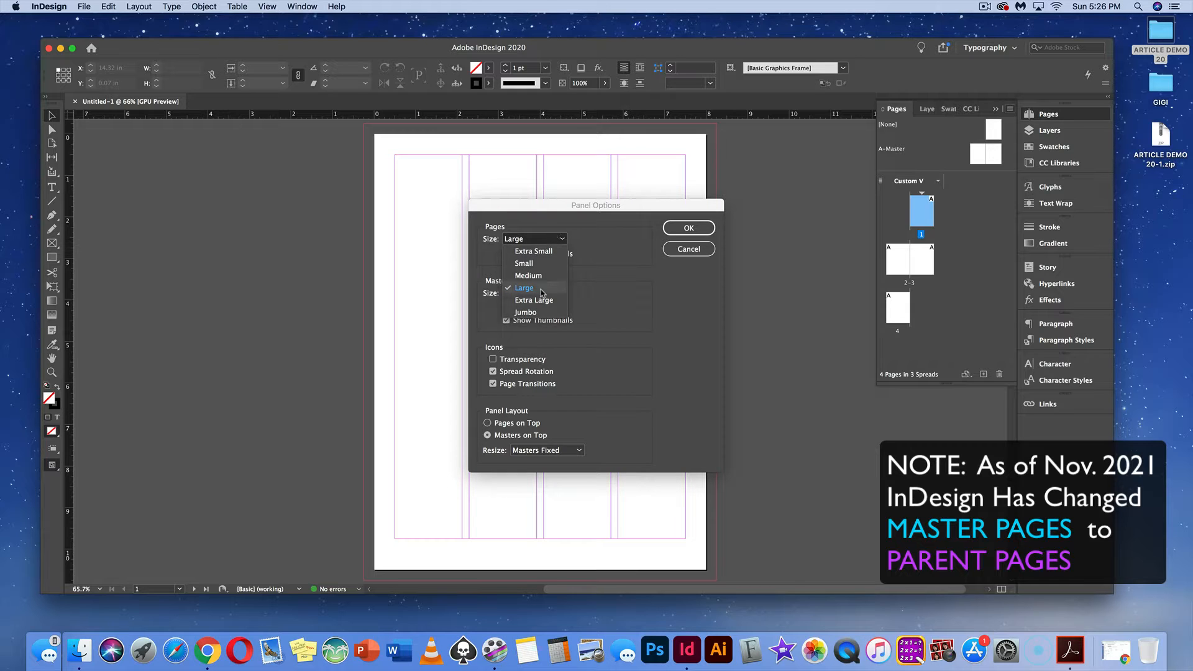
{"action": "left_click", "coordinate": [525, 288]}
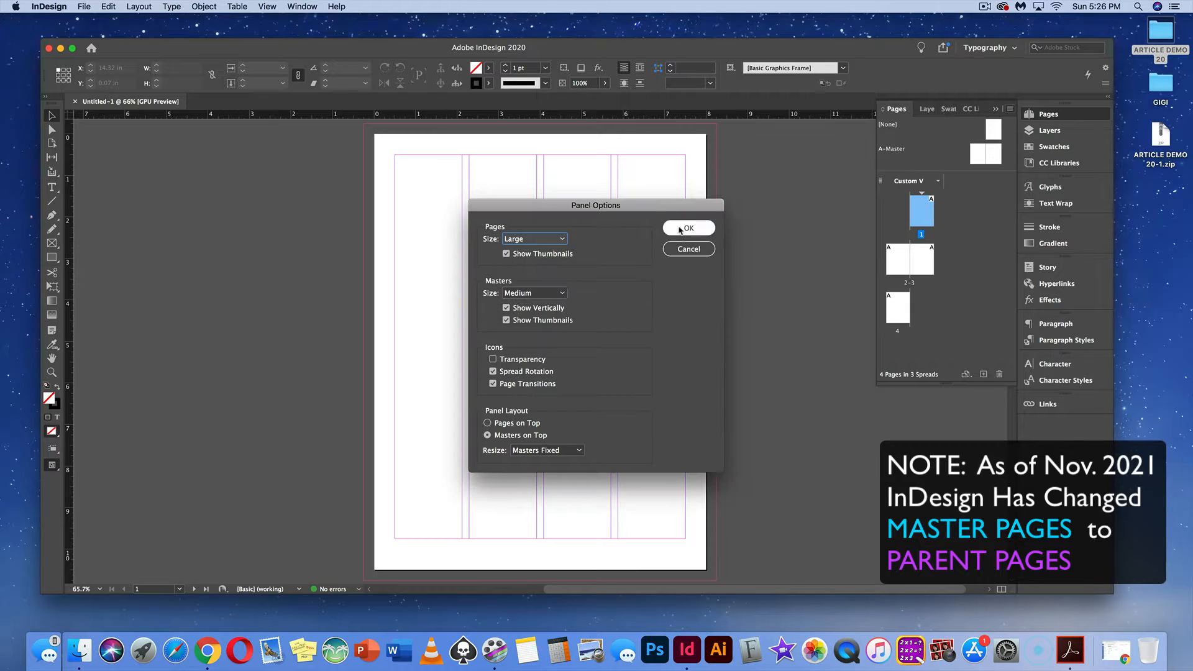
{"action": "left_click", "coordinate": [689, 227]}
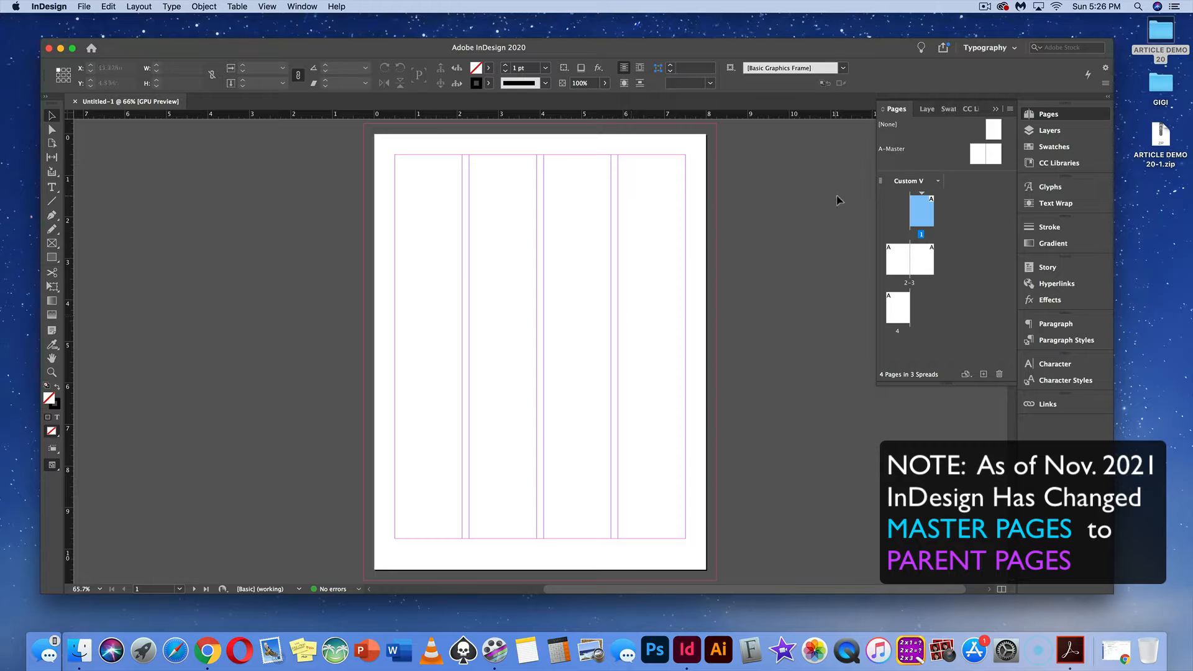
Create guides on the A-Master spread with 4 rows and a 0.1667 in gutter, fitted to the margins
{"action": "double_click", "coordinate": [895, 151]}
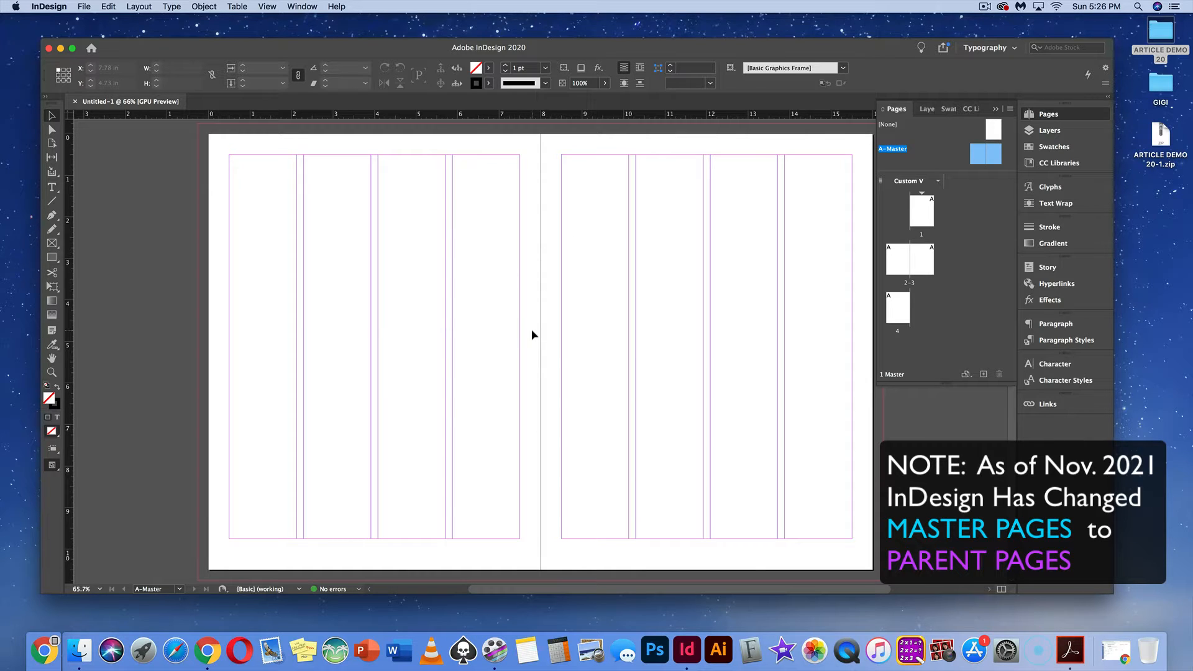
{"action": "left_click", "coordinate": [109, 7]}
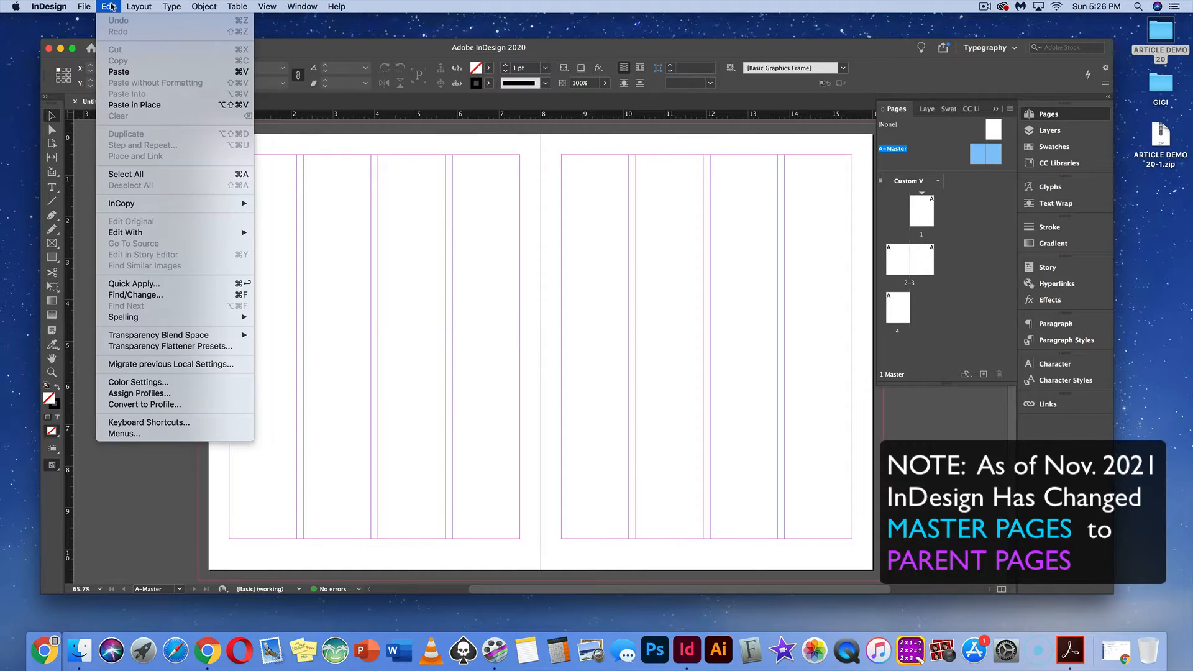
{"action": "left_click", "coordinate": [163, 53]}
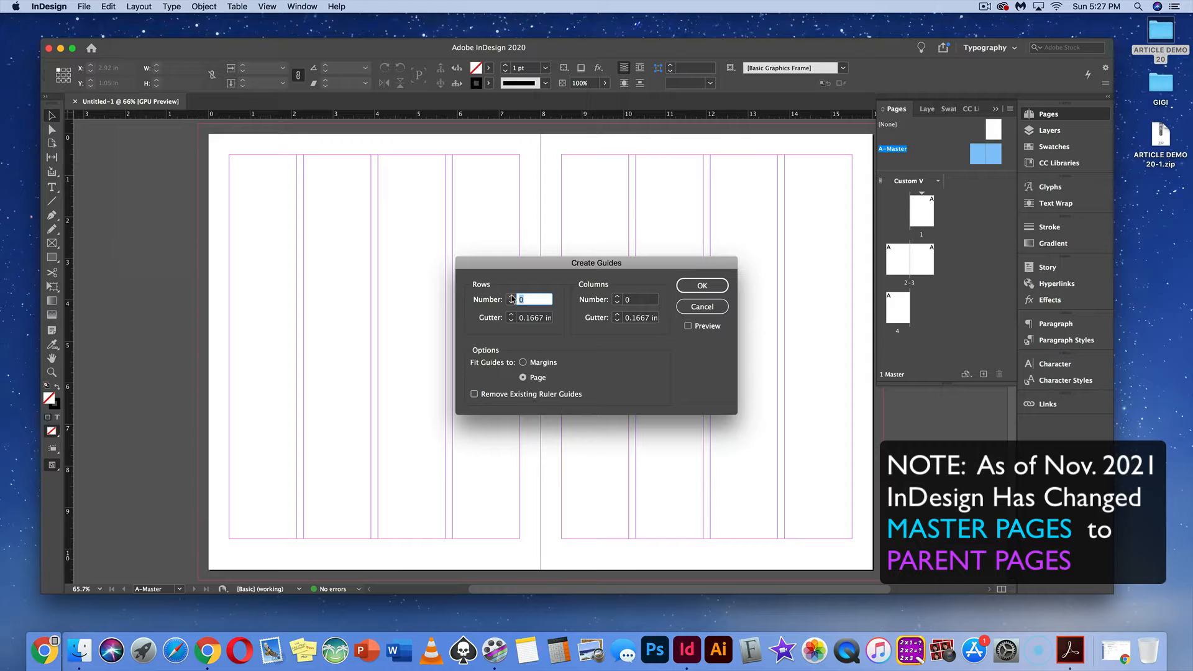
{"action": "left_click", "coordinate": [511, 296]}
{"action": "left_click", "coordinate": [523, 363]}
{"action": "left_click", "coordinate": [689, 326]}
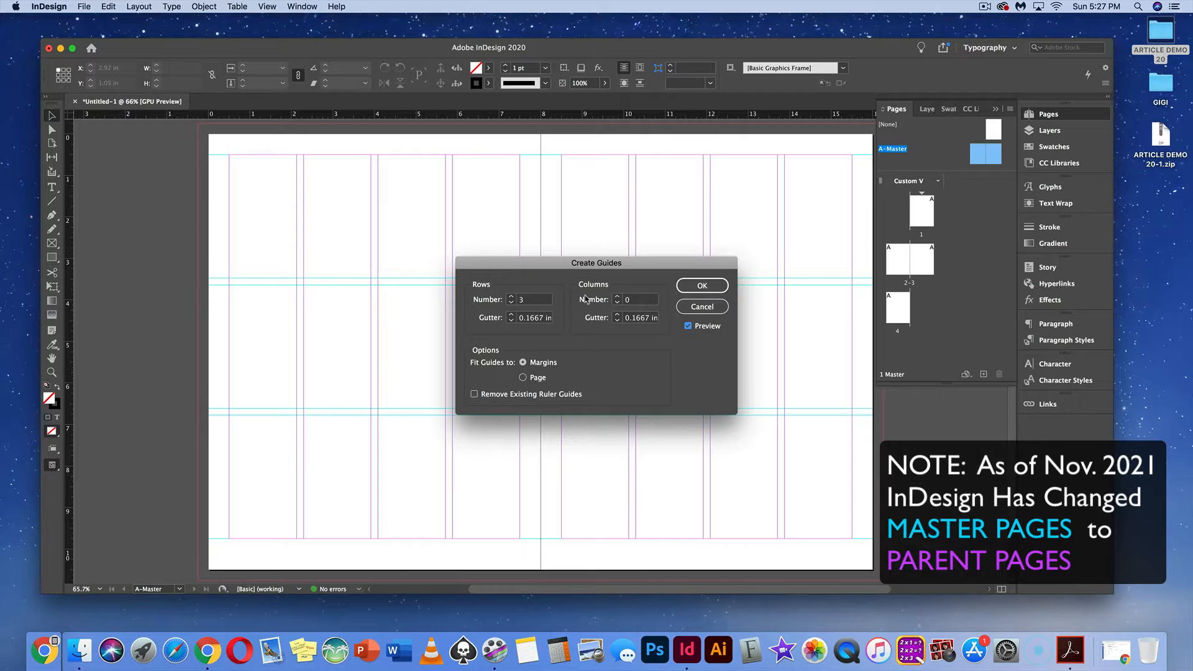
{"action": "left_click", "coordinate": [510, 297]}
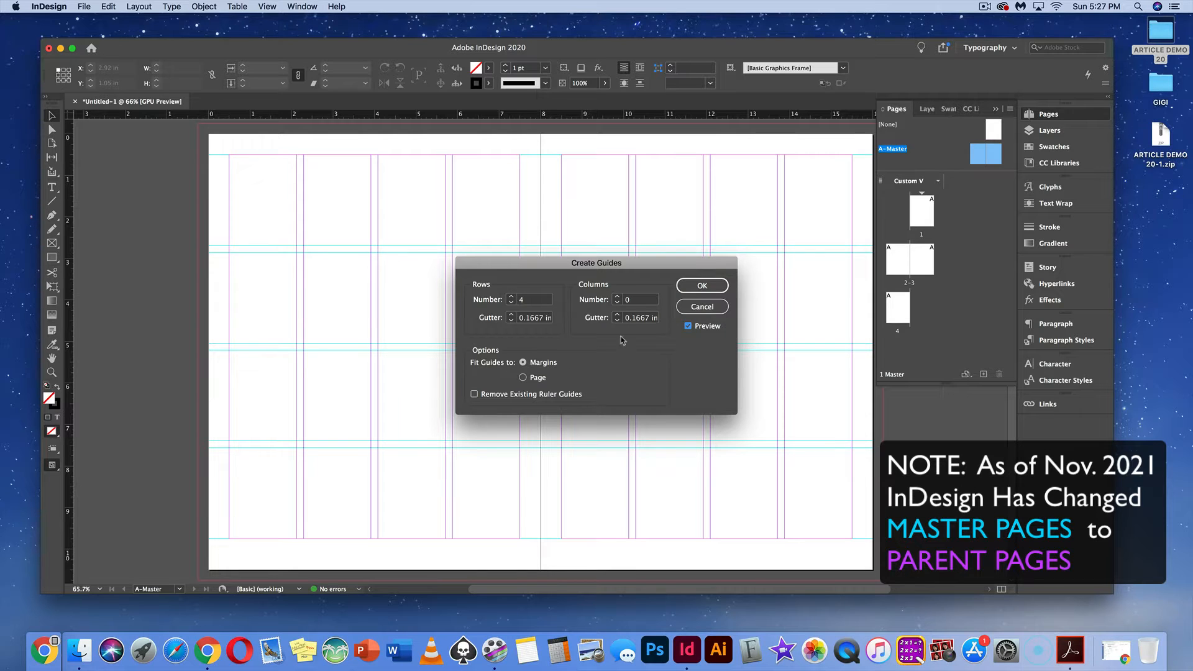
{"action": "left_click", "coordinate": [697, 288]}
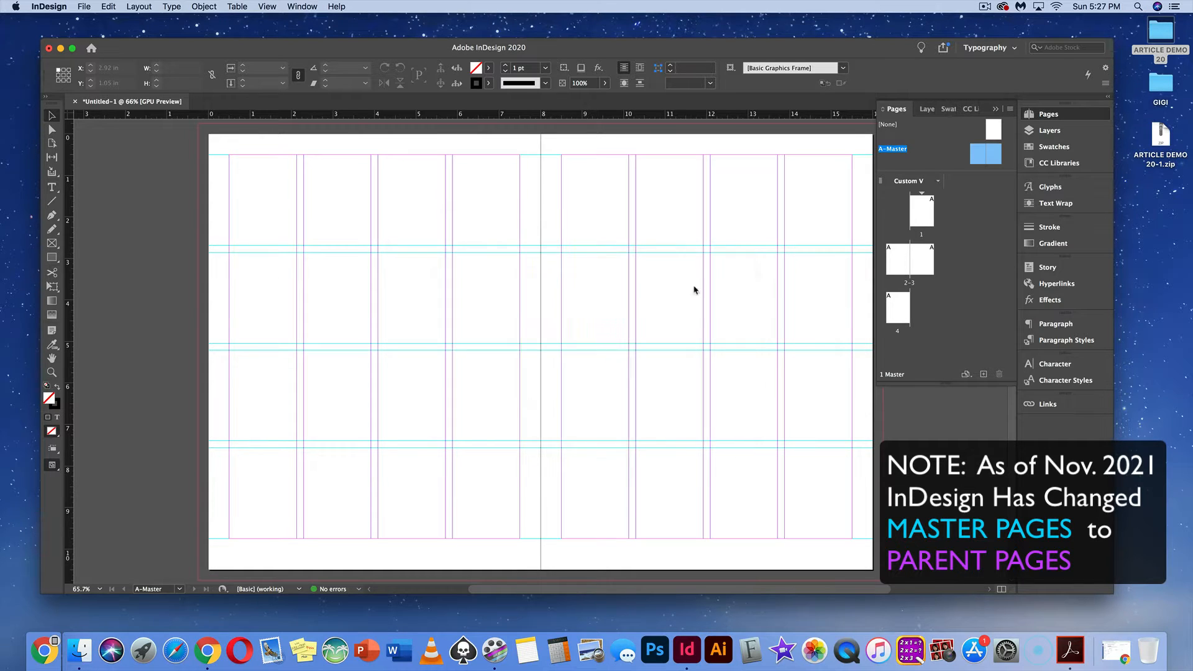
View page 1, the 2-3 spread and page 4 to check the master guides on them
{"action": "double_click", "coordinate": [921, 215]}
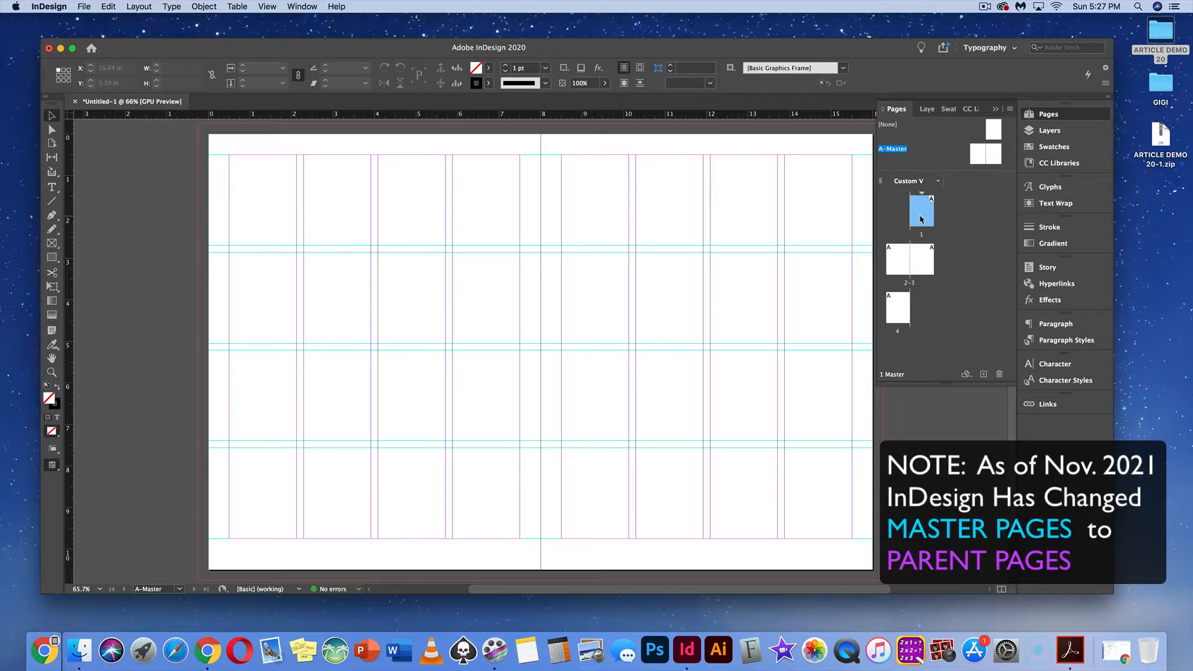
{"action": "double_click", "coordinate": [899, 260]}
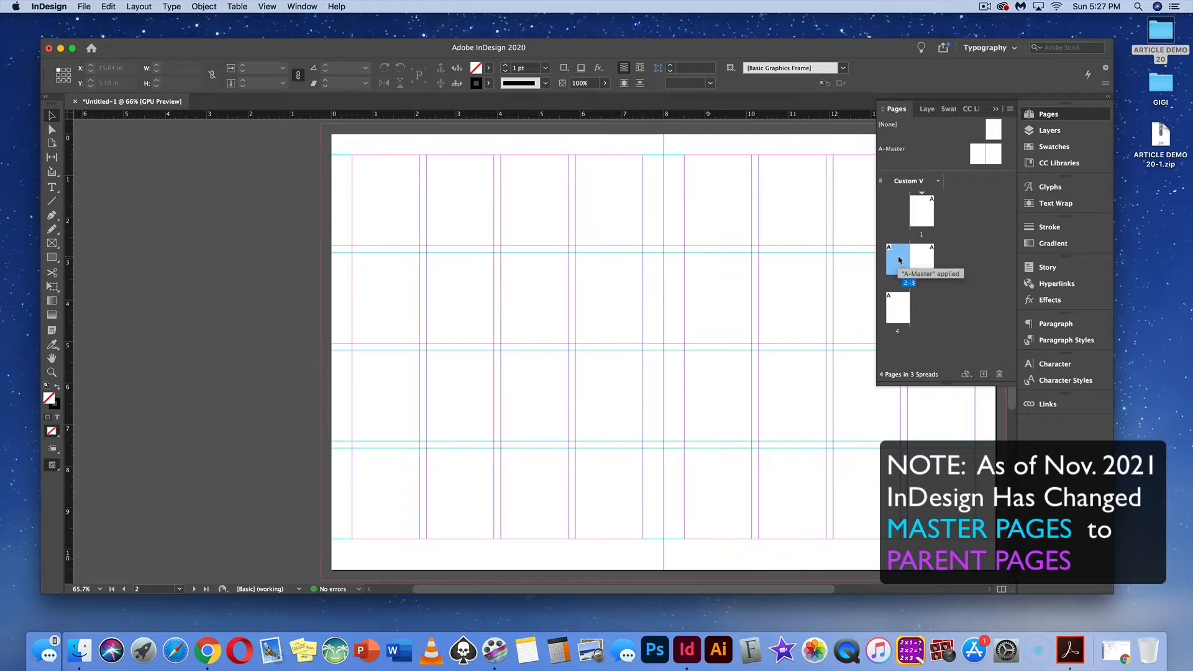
{"action": "scroll", "coordinate": [809, 323], "scroll_direction": "down", "scroll_amount": 5}
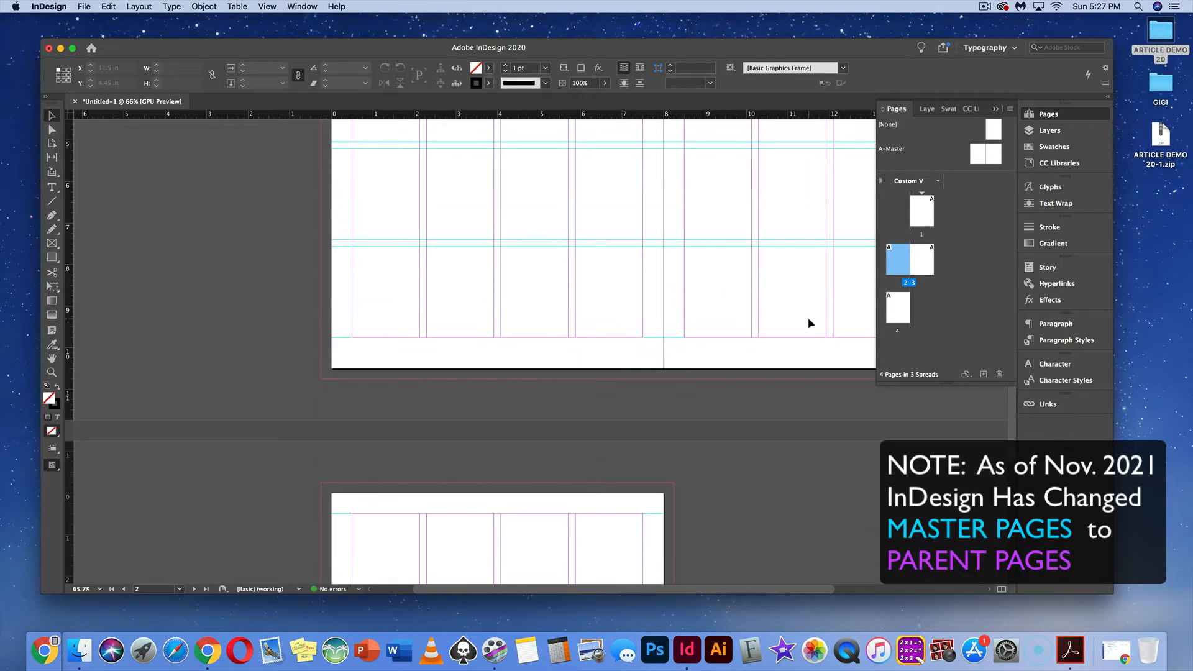
View page 1 fitted in the window, followed by the full 2-3 spread, to check their guide grids
{"action": "scroll", "coordinate": [809, 322], "scroll_direction": "up", "scroll_amount": 10}
{"action": "scroll", "coordinate": [809, 323], "scroll_direction": "up", "scroll_amount": 5}
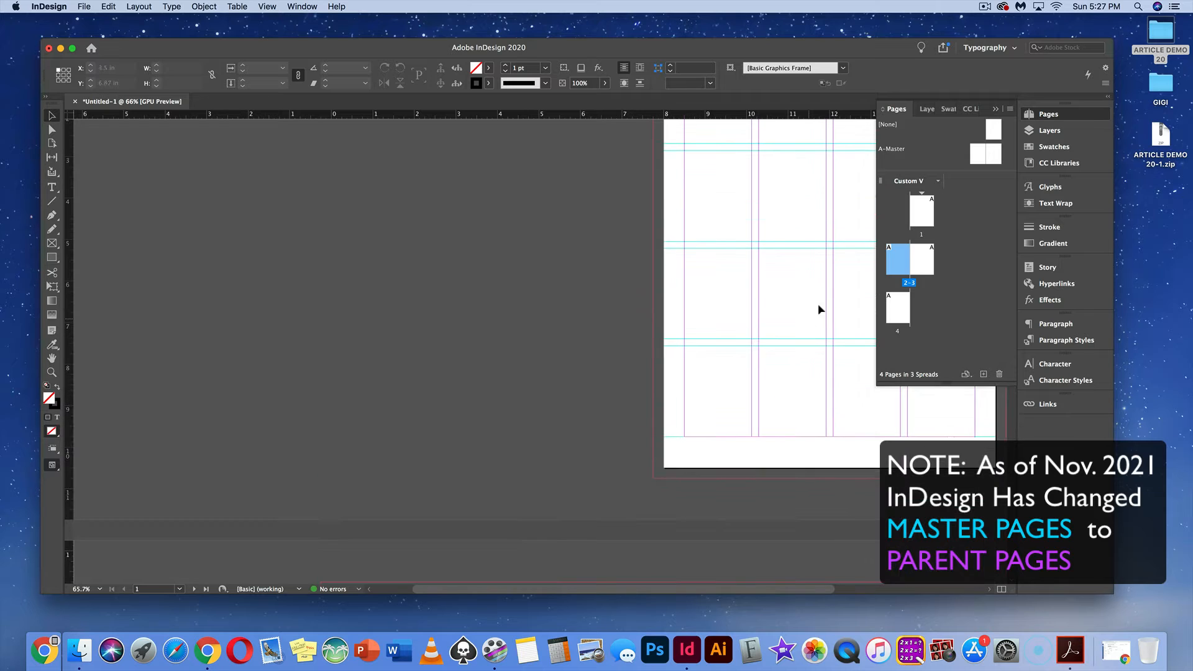
{"action": "left_click", "coordinate": [923, 211]}
{"action": "double_click", "coordinate": [923, 211]}
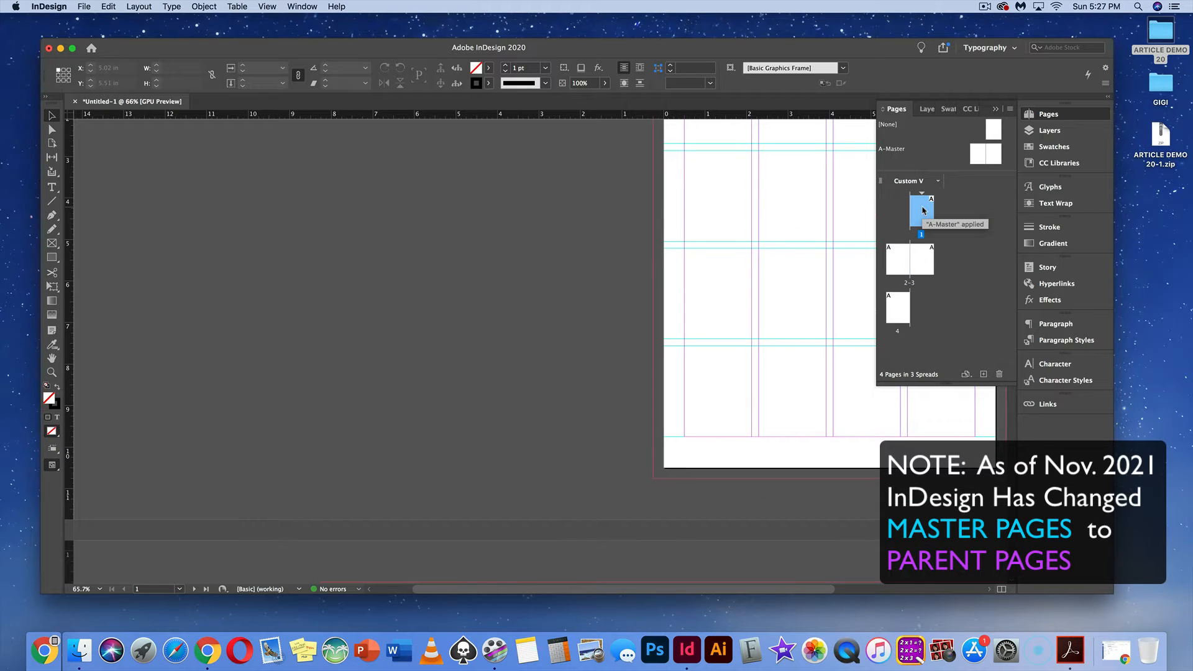
{"action": "key", "text": "super+0"}
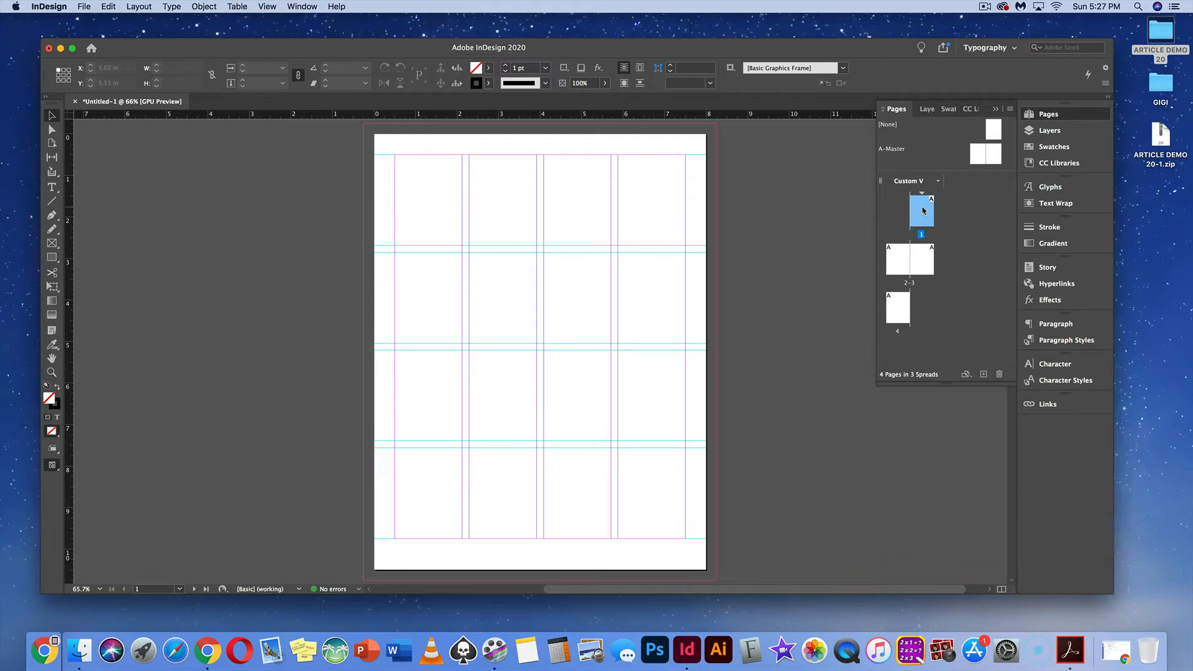
{"action": "double_click", "coordinate": [902, 260]}
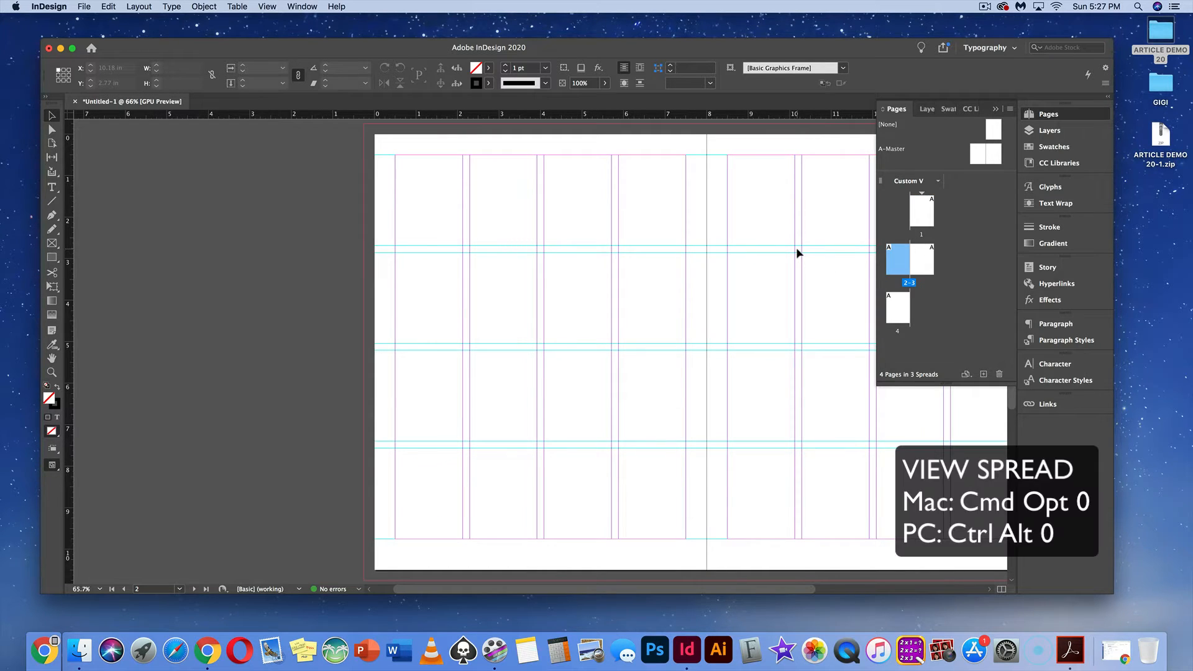
{"action": "key", "text": "super+alt+0"}
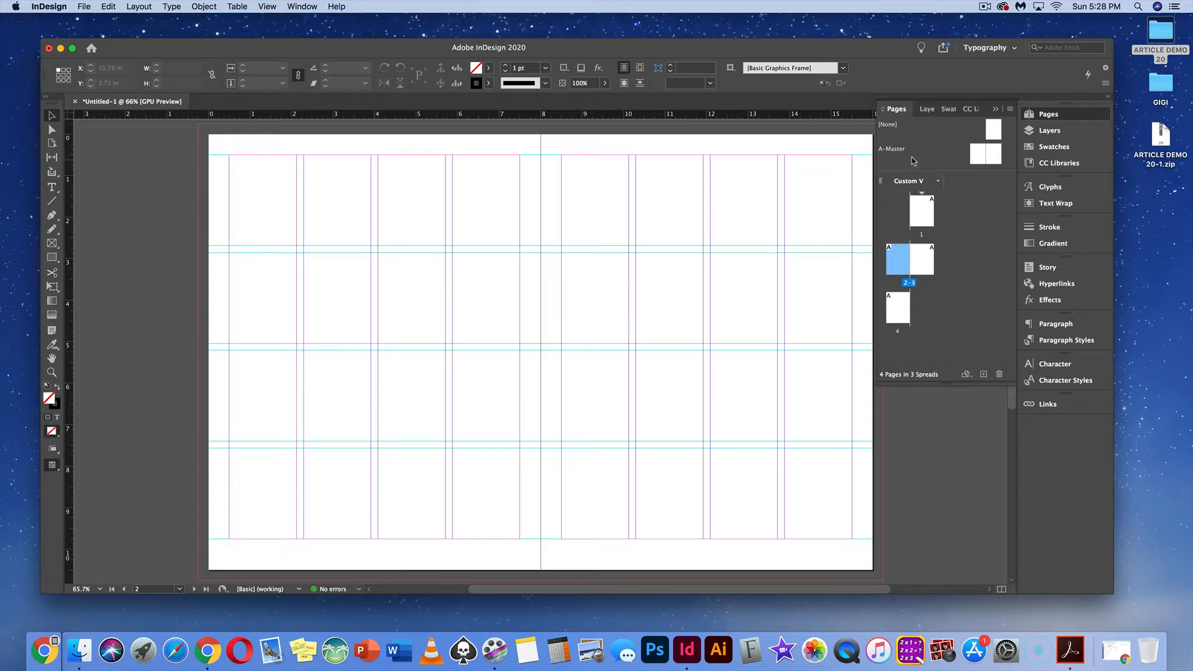
On the A-Master spread, draw a one-column-wide text frame just below the bottom margin at the left page's outer corner
{"action": "double_click", "coordinate": [893, 149]}
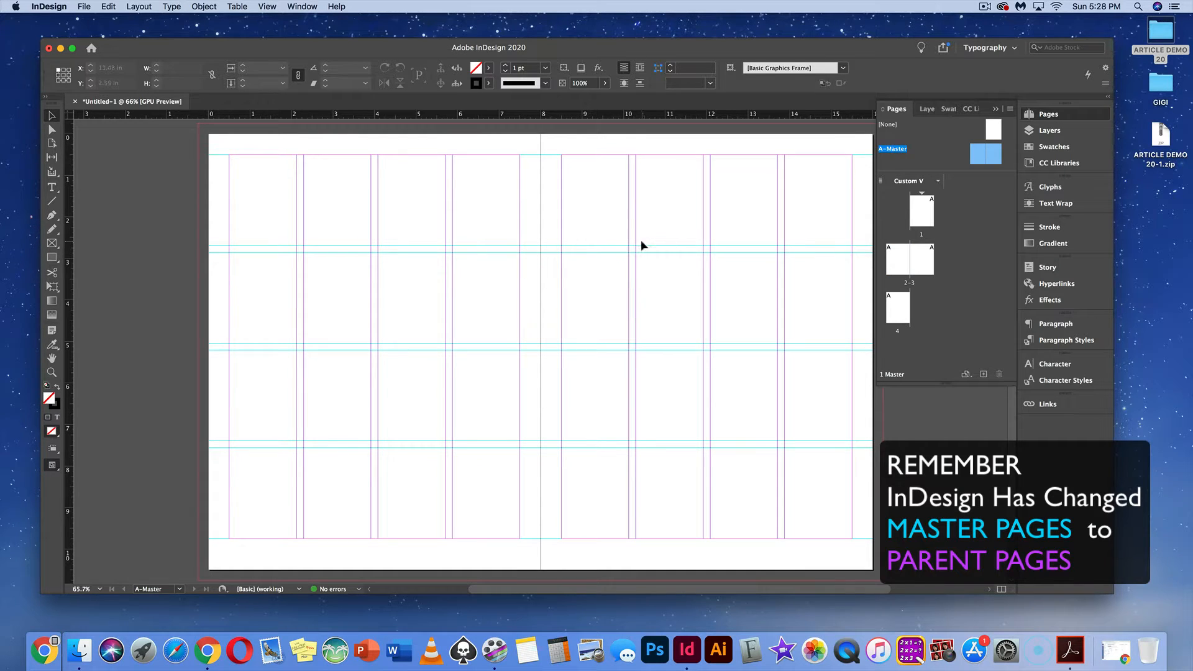
{"action": "left_click", "coordinate": [55, 190]}
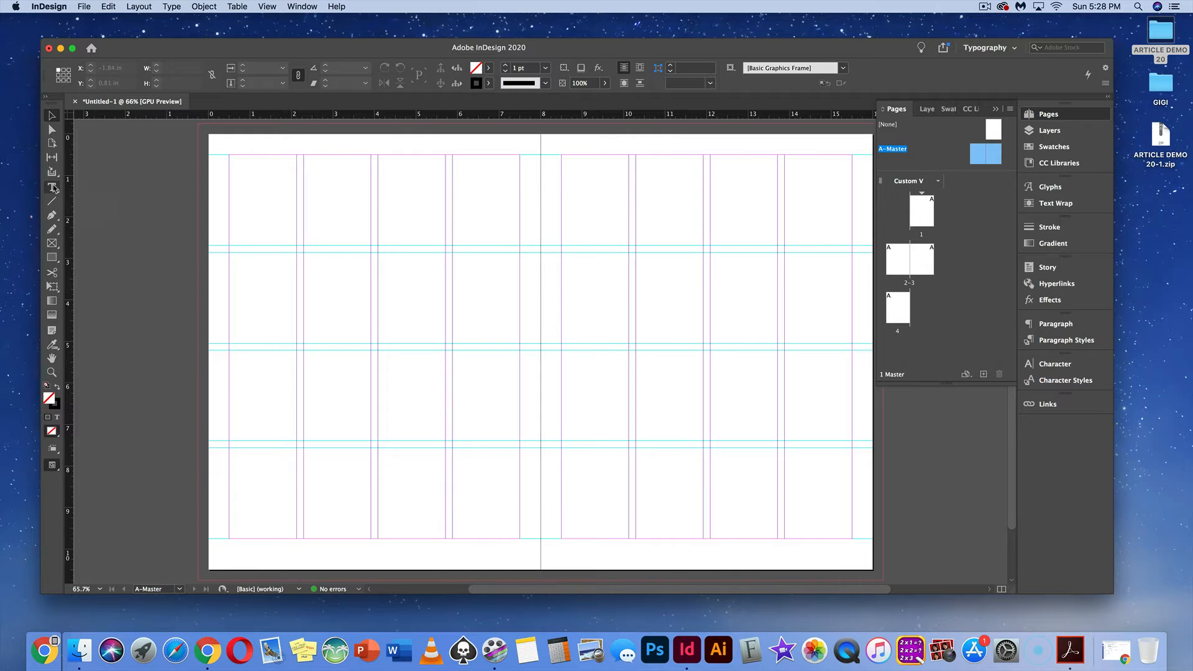
{"action": "left_click", "coordinate": [52, 188]}
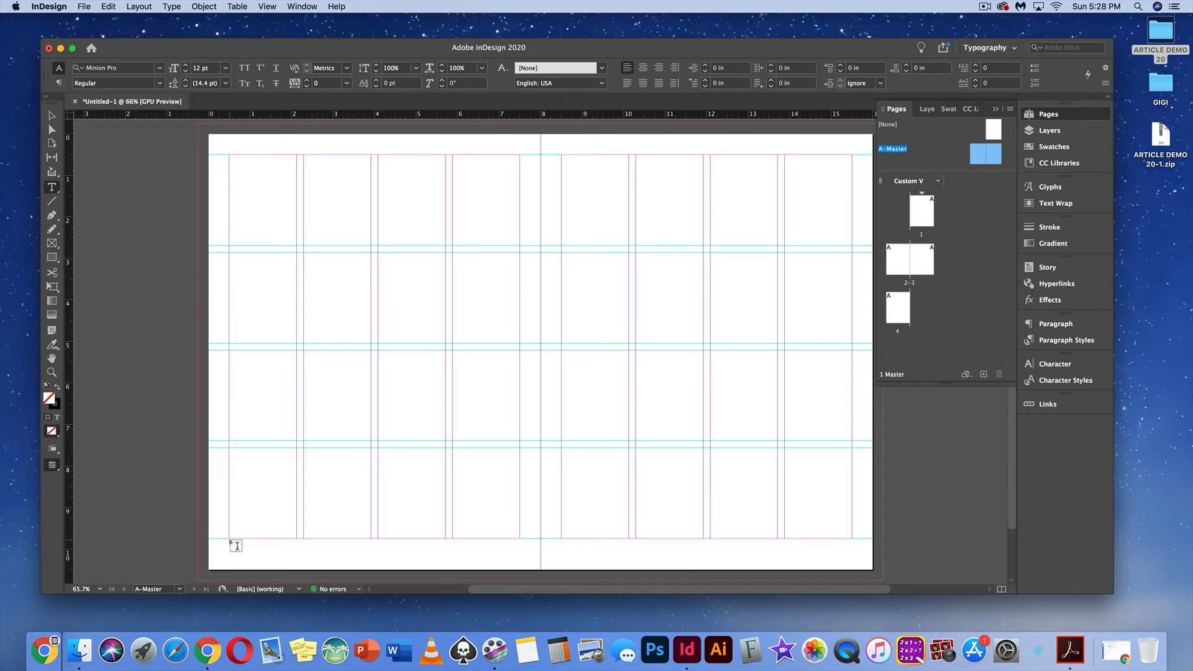
{"action": "left_click_drag", "start_coordinate": [229, 539], "coordinate": [297, 558]}
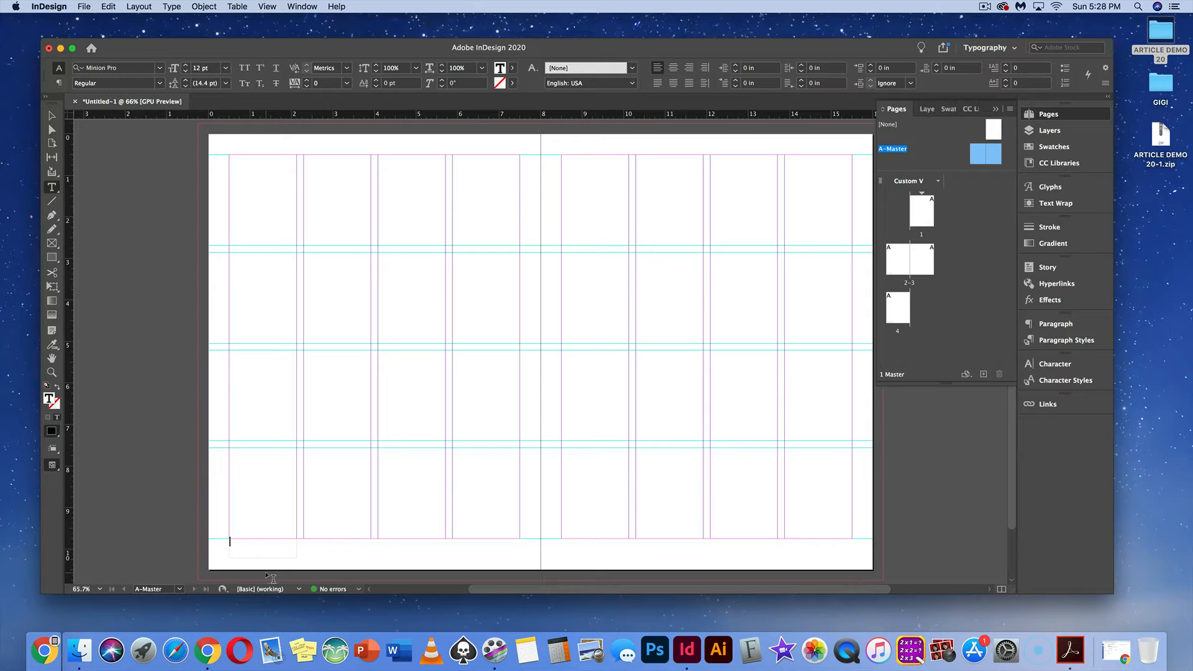
{"action": "right_click", "coordinate": [238, 545]}
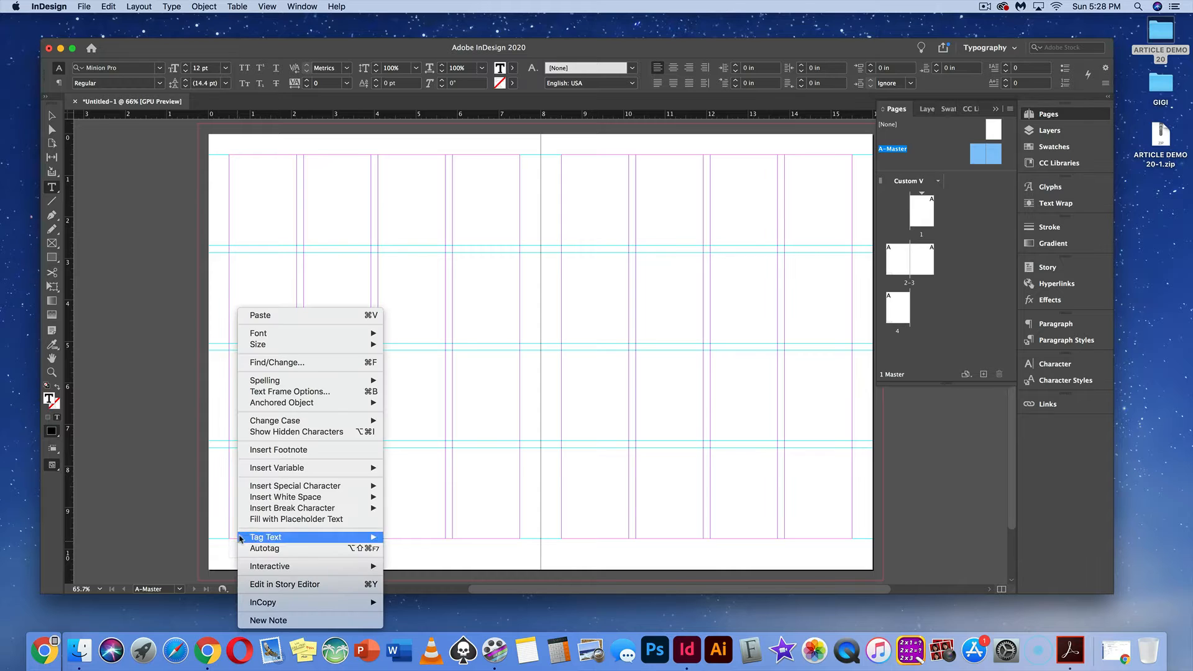
{"action": "mouse_move", "coordinate": [253, 497]}
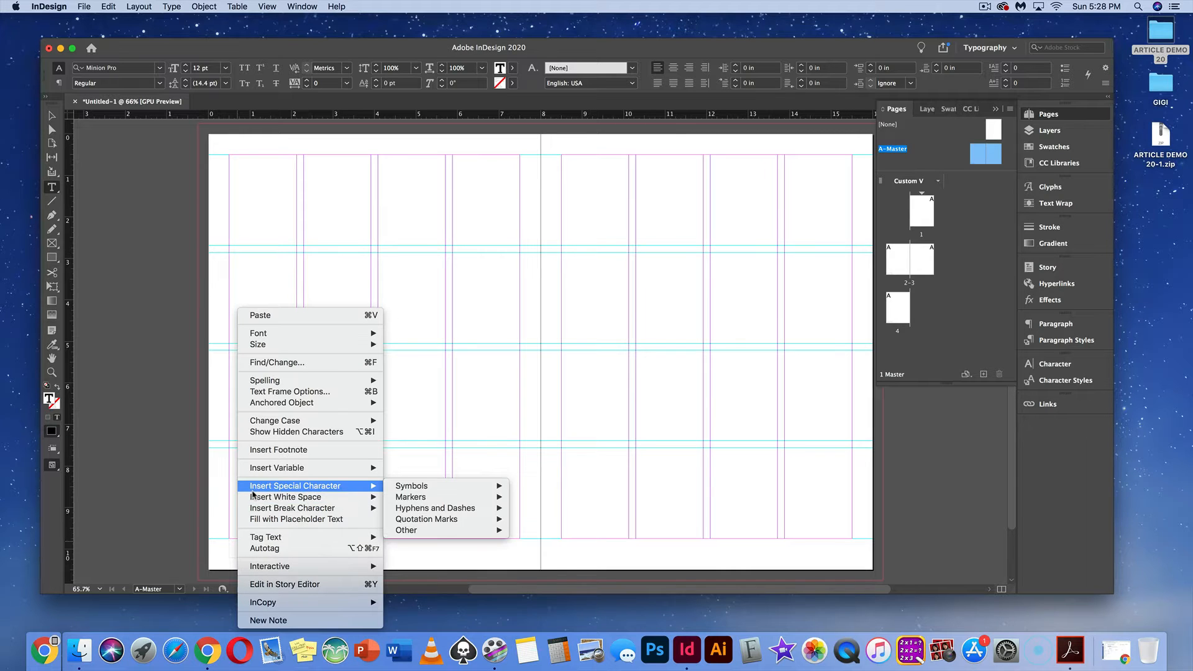
{"action": "mouse_move", "coordinate": [403, 499]}
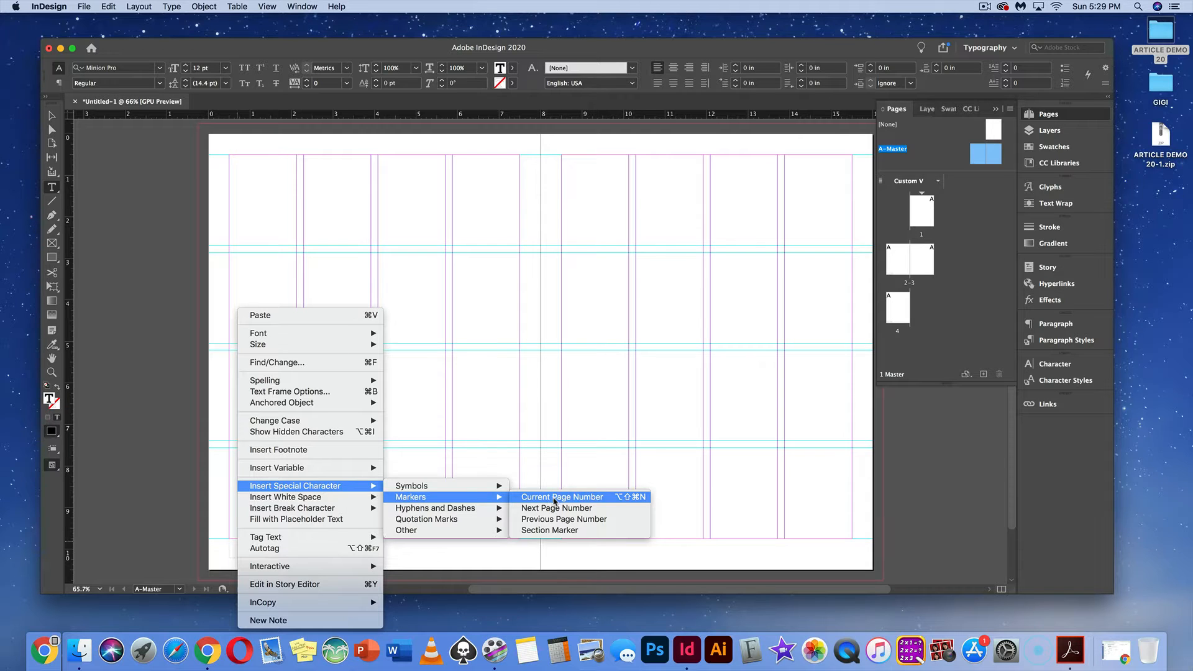
{"action": "left_click", "coordinate": [201, 483]}
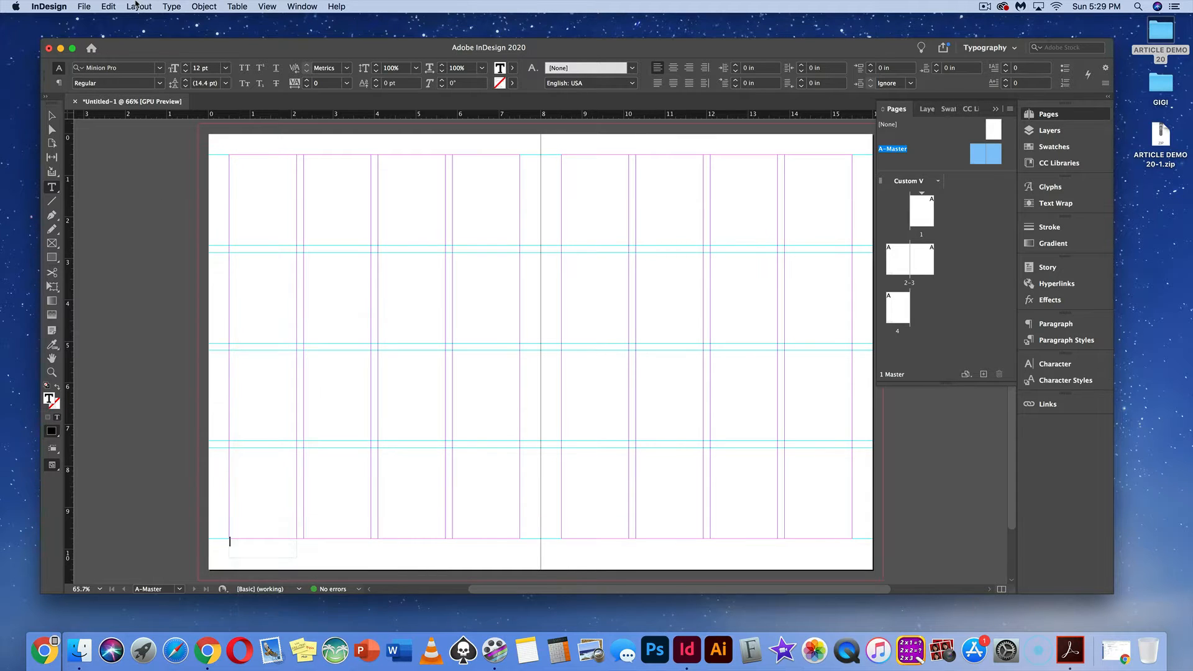
Insert a Current Page Number marker in the left master page's footer text frame
{"action": "left_click", "coordinate": [173, 6]}
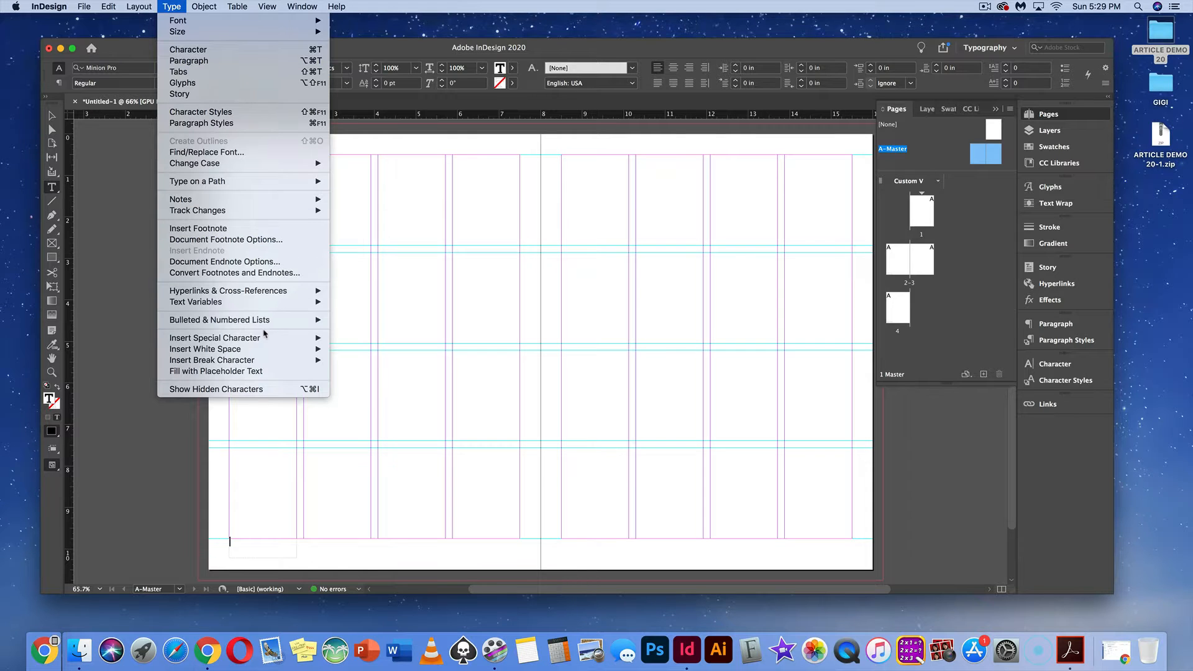
{"action": "mouse_move", "coordinate": [264, 337]}
{"action": "mouse_move", "coordinate": [399, 350]}
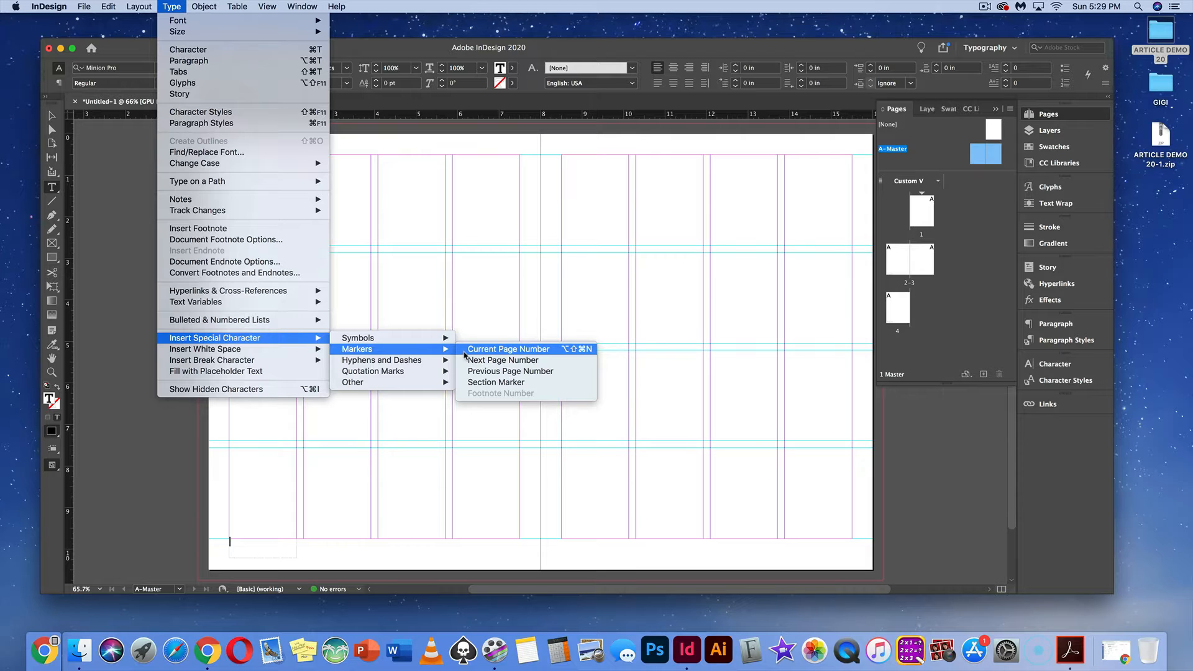
{"action": "left_click", "coordinate": [465, 353]}
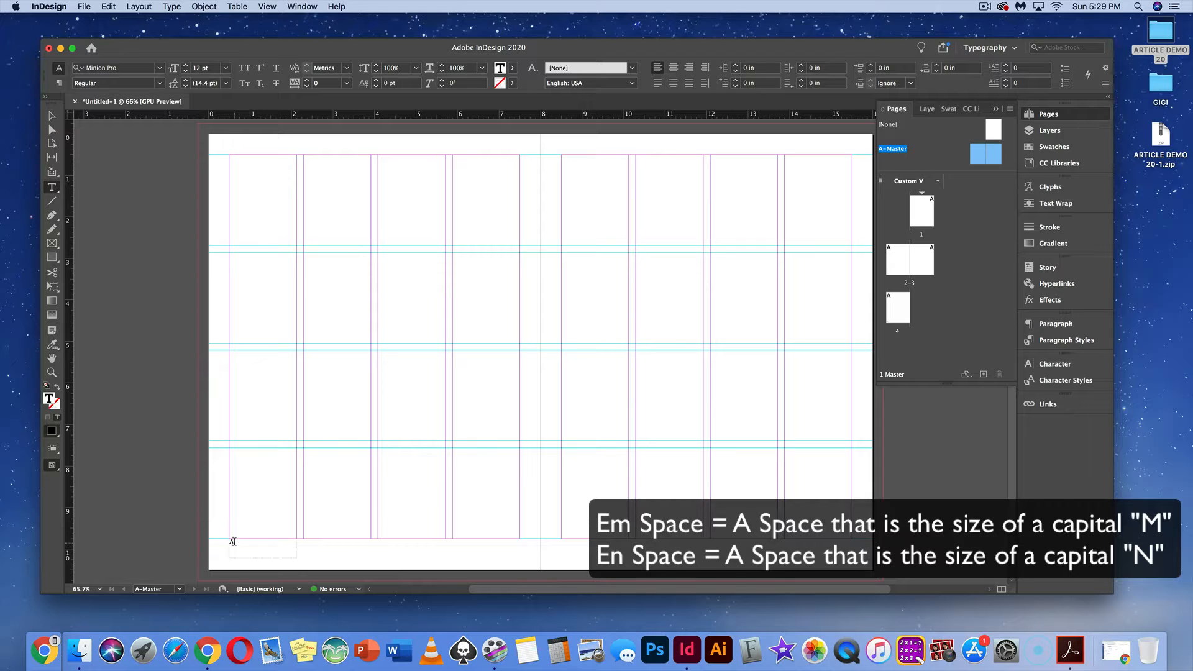
Add an em space and the text FADER after the page number marker in the left master footer
{"action": "right_click", "coordinate": [233, 544]}
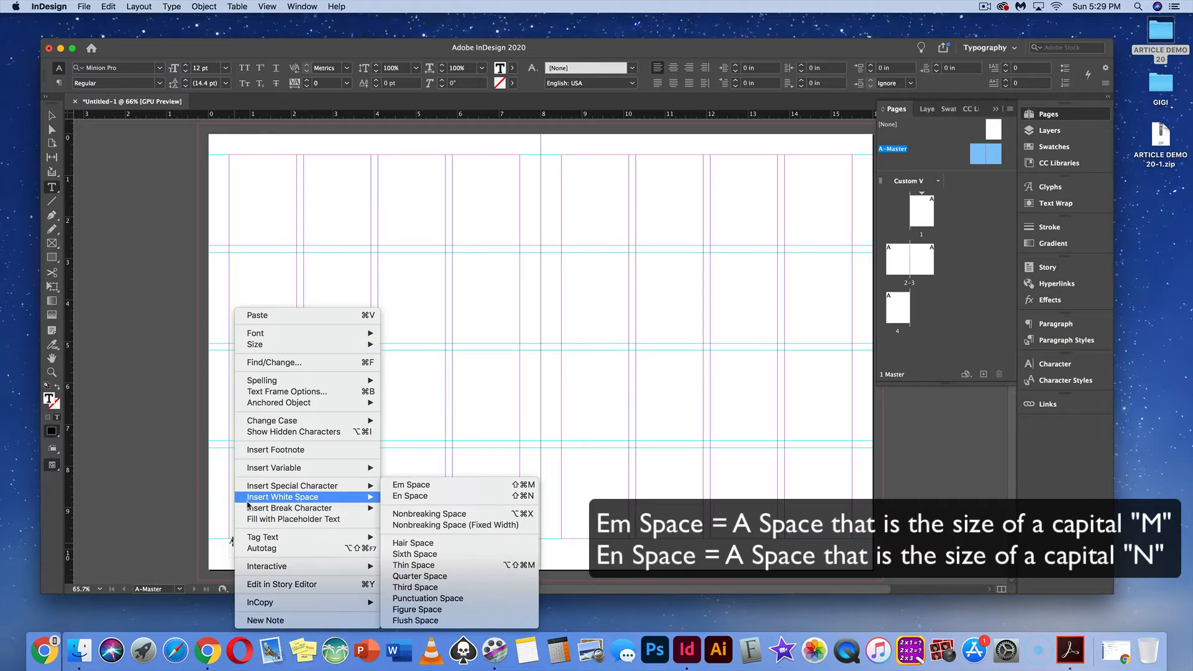
{"action": "mouse_move", "coordinate": [373, 486]}
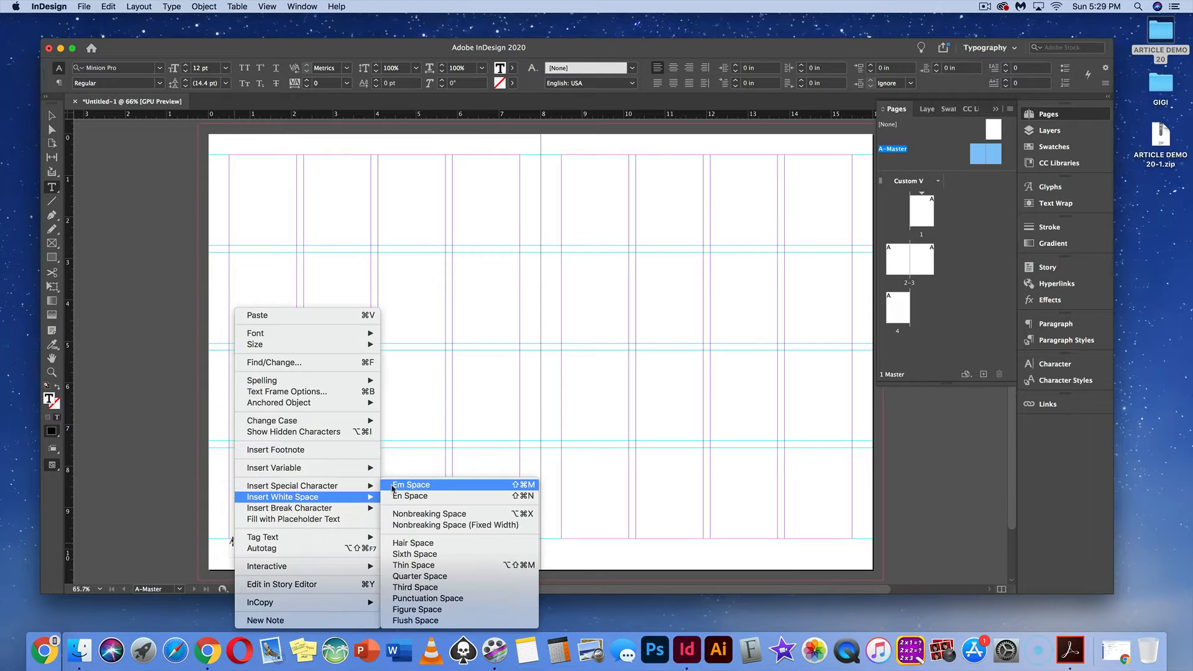
{"action": "left_click", "coordinate": [407, 487]}
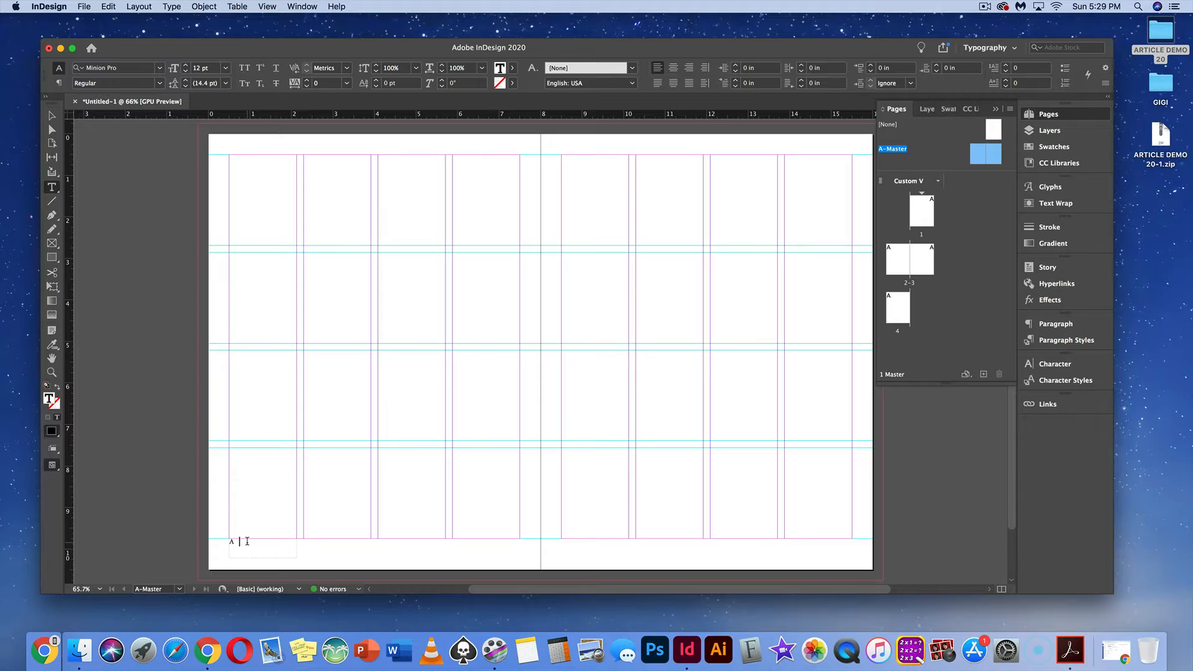
{"action": "type", "text": "FADER"}
{"action": "key", "text": "shift+super+a"}
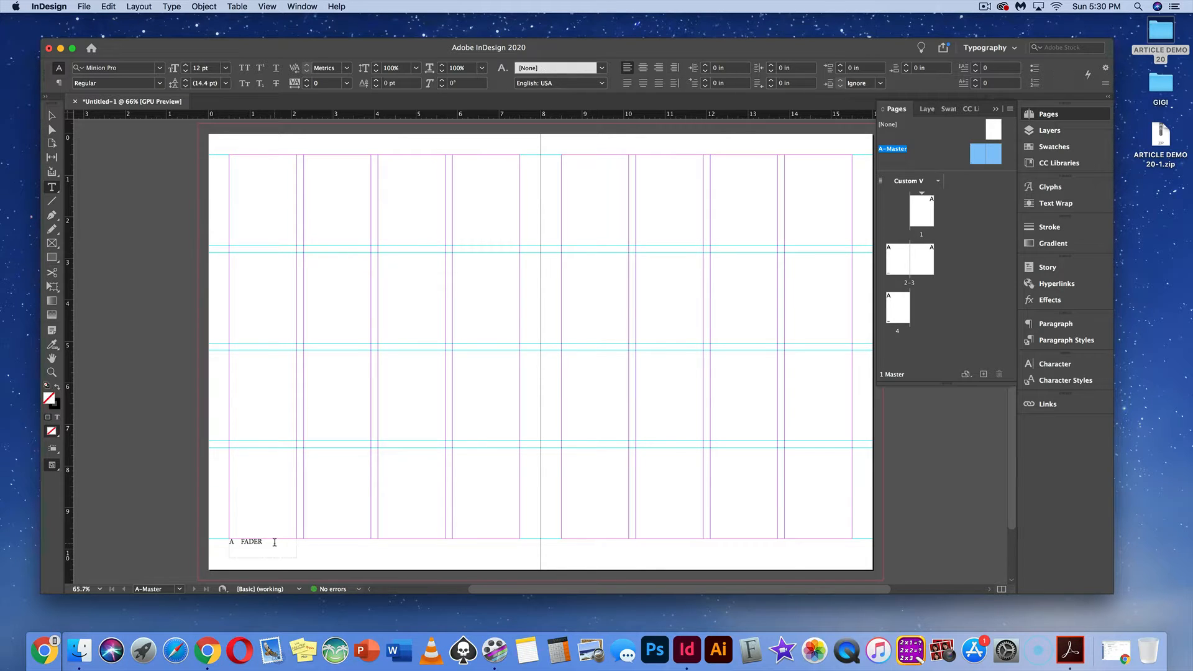
Set the whole left master footer text, page marker included, to the Gill Sans Nova Book font
{"action": "left_click_drag", "start_coordinate": [274, 543], "coordinate": [228, 543]}
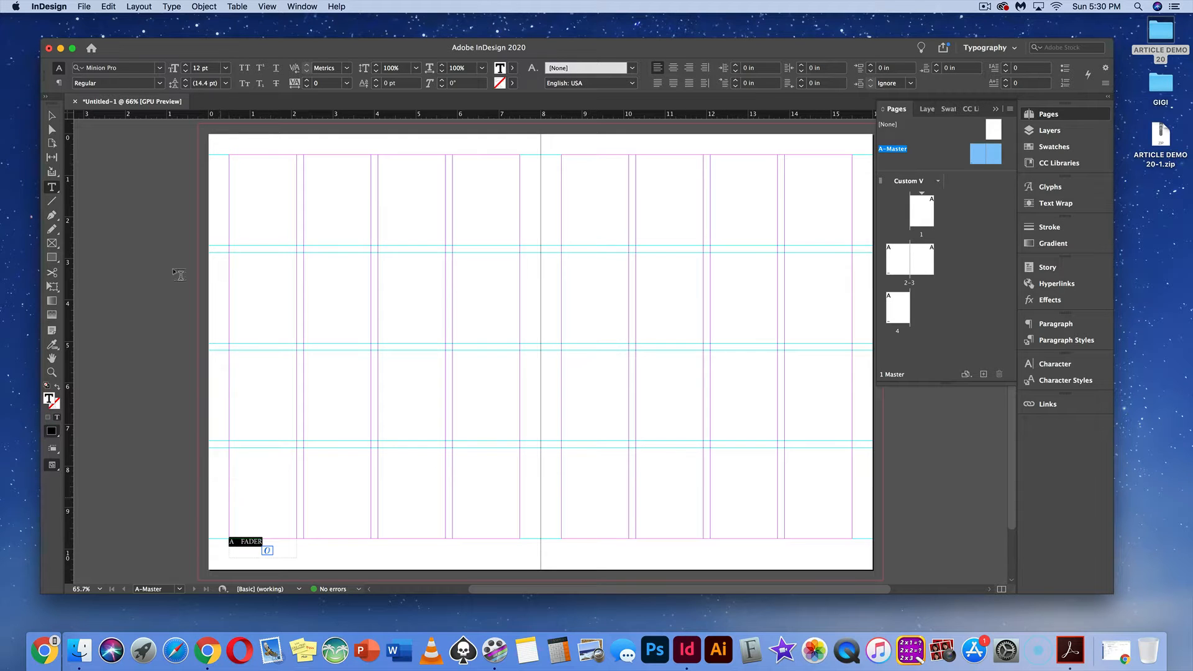
{"action": "left_click", "coordinate": [124, 72]}
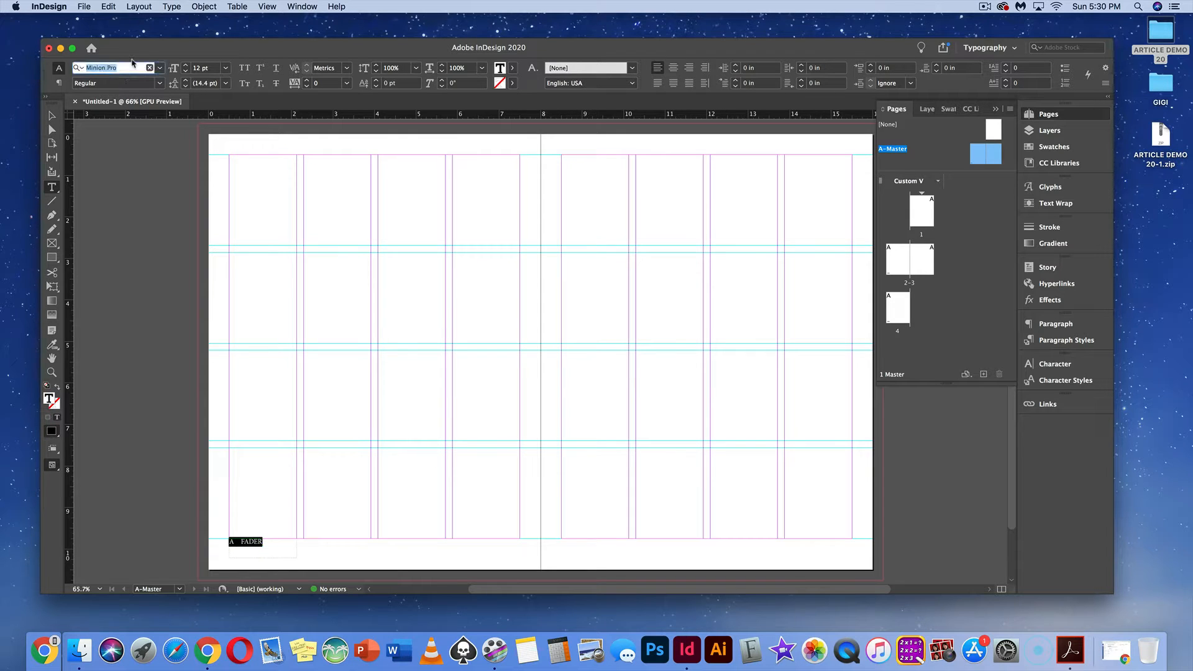
{"action": "type", "text": "Gil"}
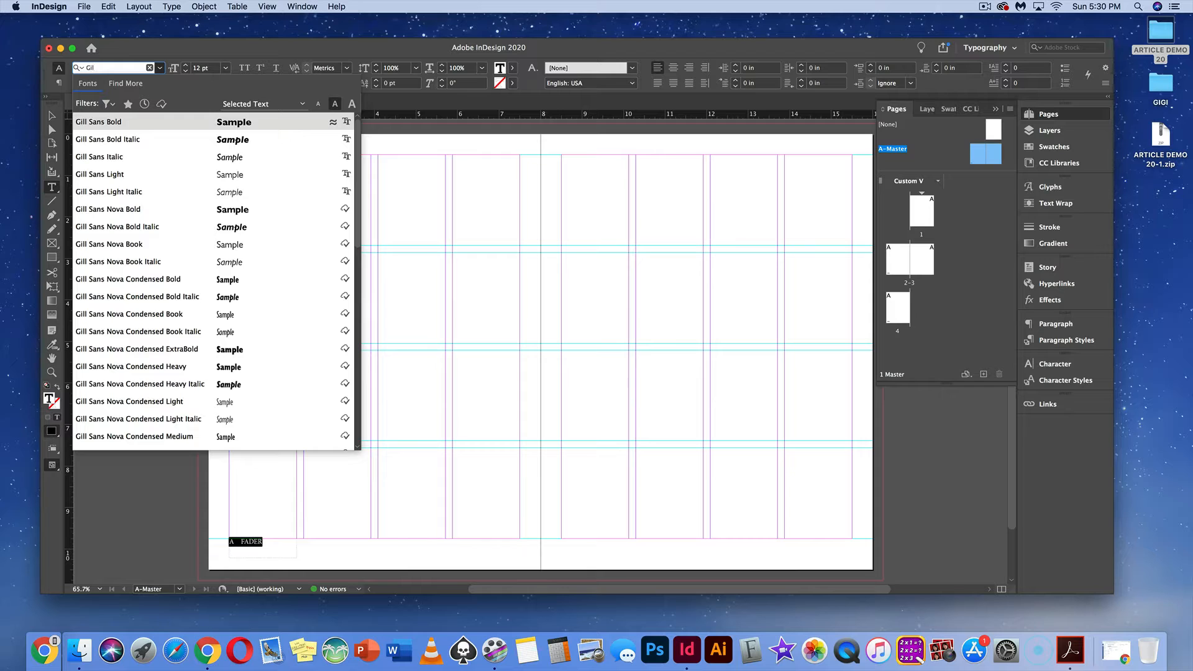
{"action": "type", "text": " Sans"}
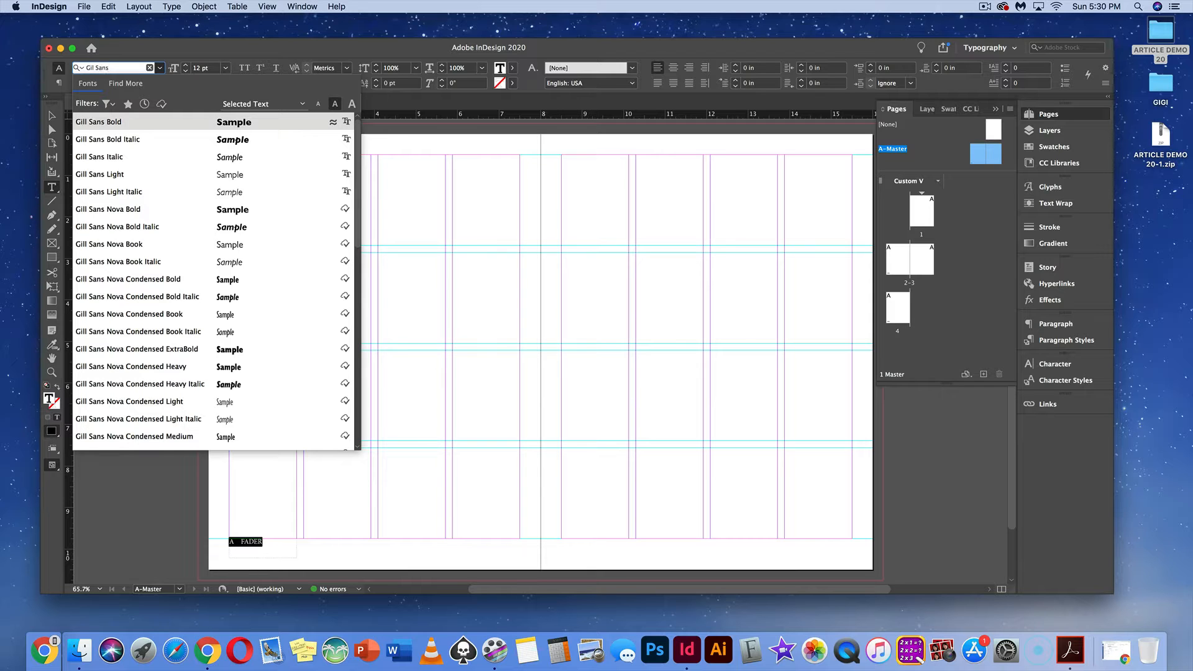
{"action": "left_click", "coordinate": [157, 248]}
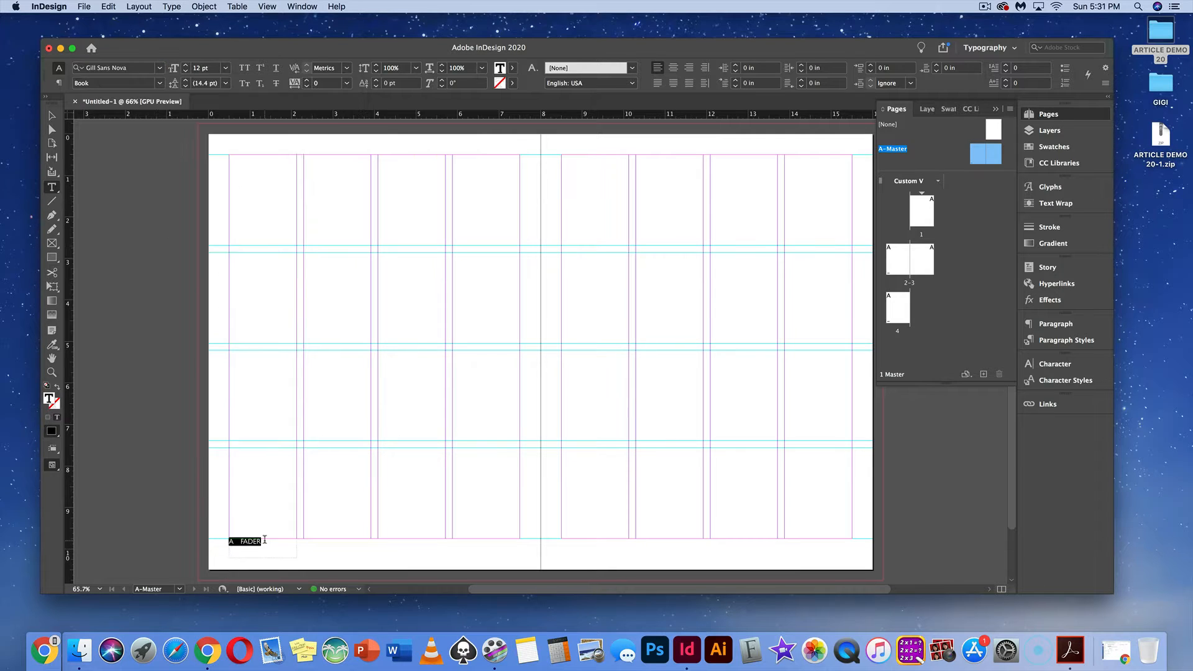
Color only the word FADER in the footer with the magenta swatch C=0 M=100 Y=0 K=0
{"action": "left_click", "coordinate": [265, 540]}
{"action": "left_click_drag", "start_coordinate": [264, 540], "coordinate": [240, 541]}
{"action": "left_click", "coordinate": [513, 68]}
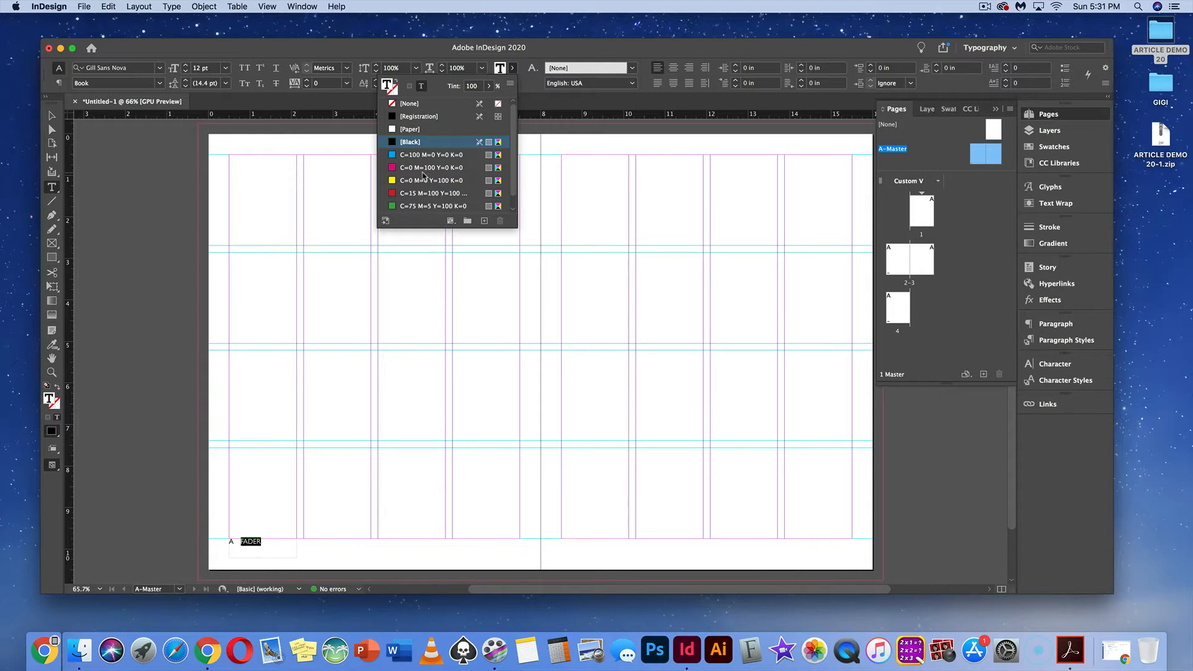
{"action": "left_click", "coordinate": [1050, 148]}
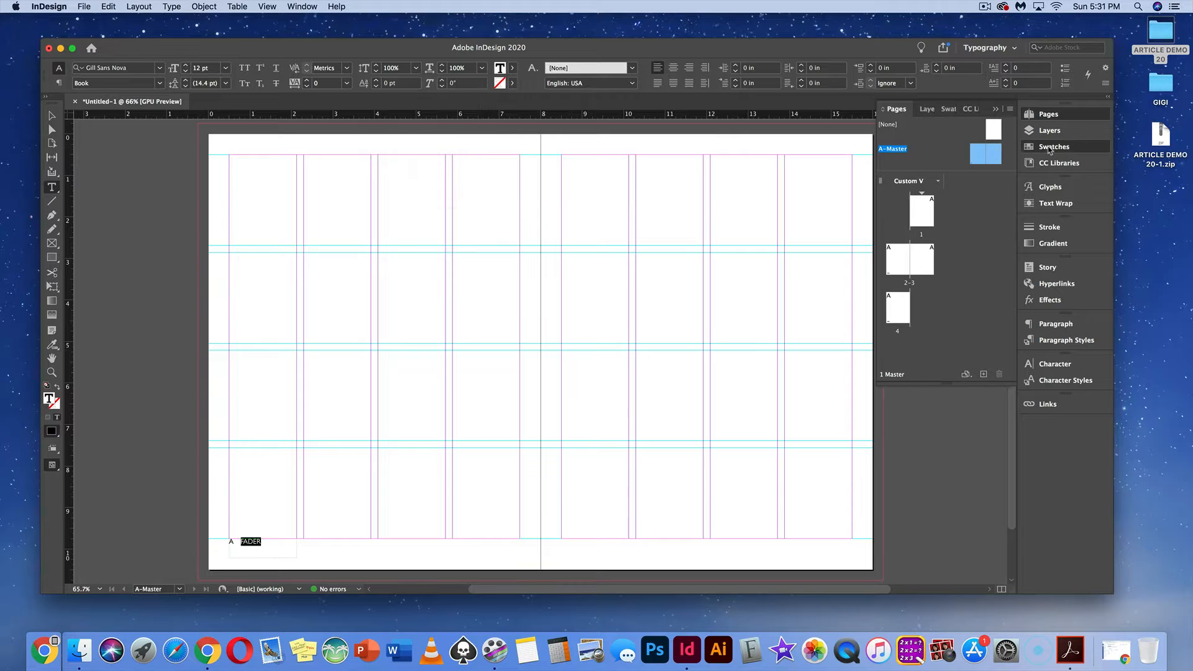
{"action": "left_click", "coordinate": [1050, 150]}
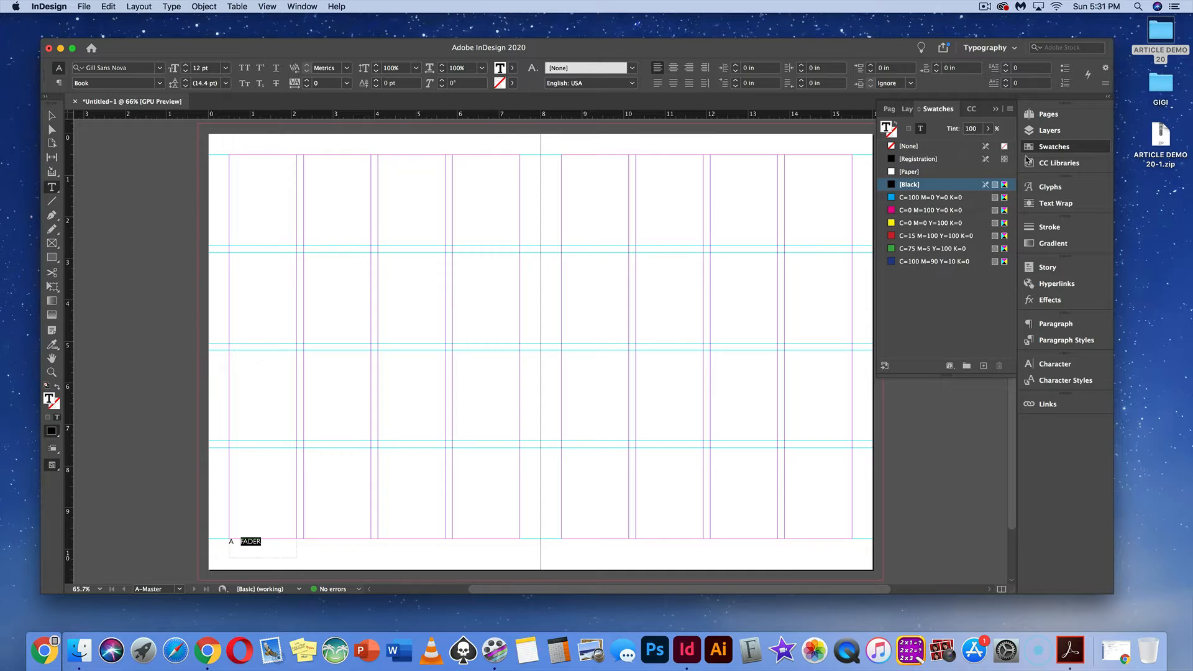
{"action": "left_click", "coordinate": [912, 213]}
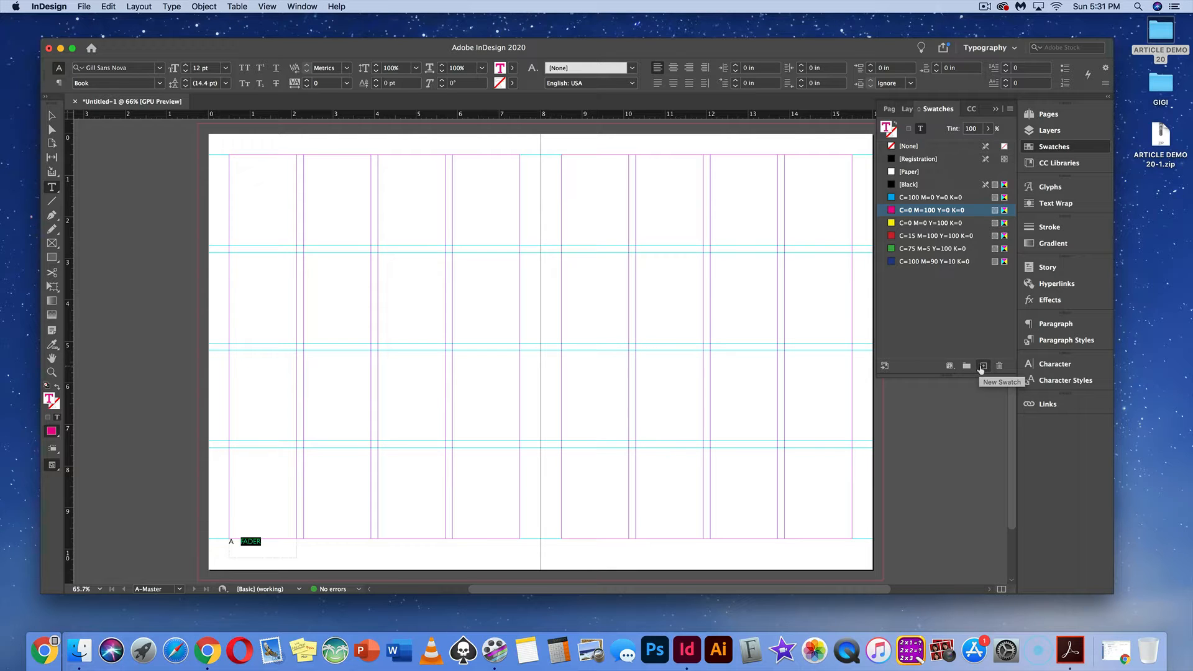
Duplicate the C=0 M=100 Y=0 K=0 swatch and set the copy's Magenta to 46% for a lighter pink
{"action": "left_click", "coordinate": [982, 367]}
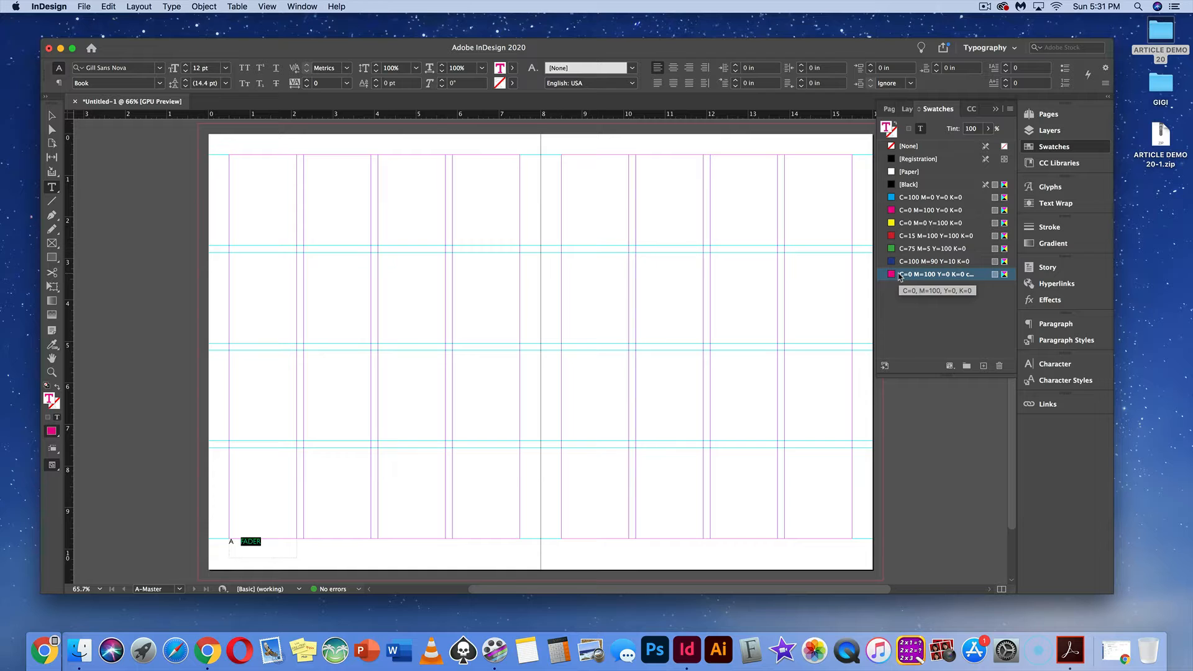
{"action": "double_click", "coordinate": [899, 276]}
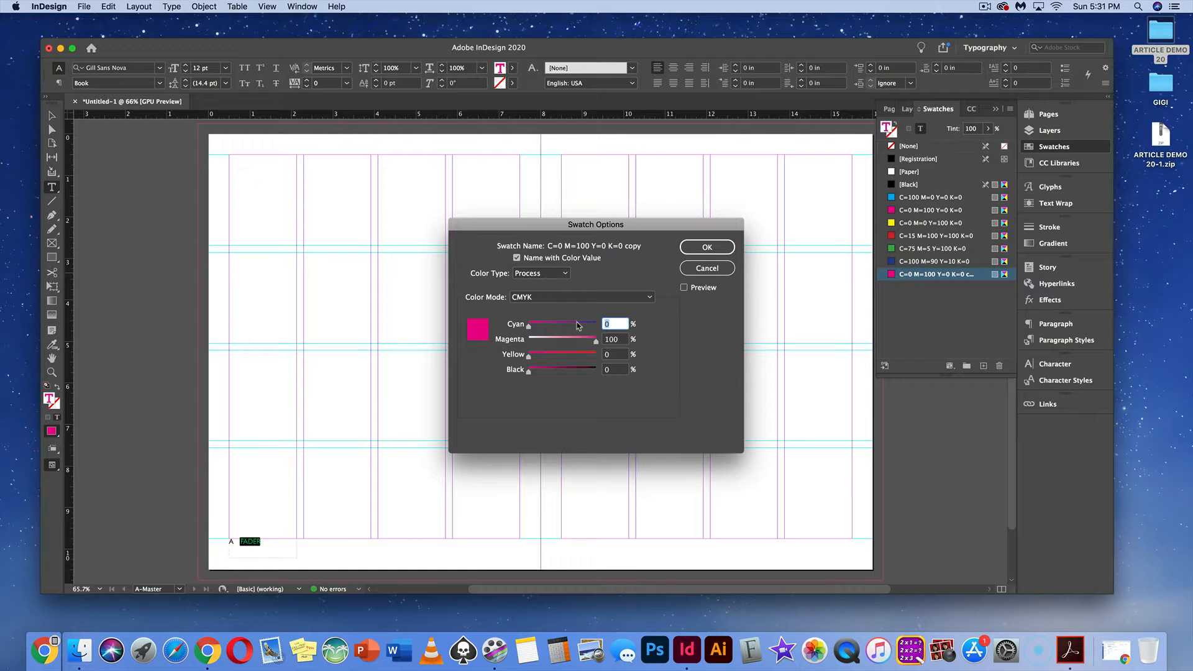
{"action": "left_click_drag", "start_coordinate": [596, 342], "coordinate": [566, 345]}
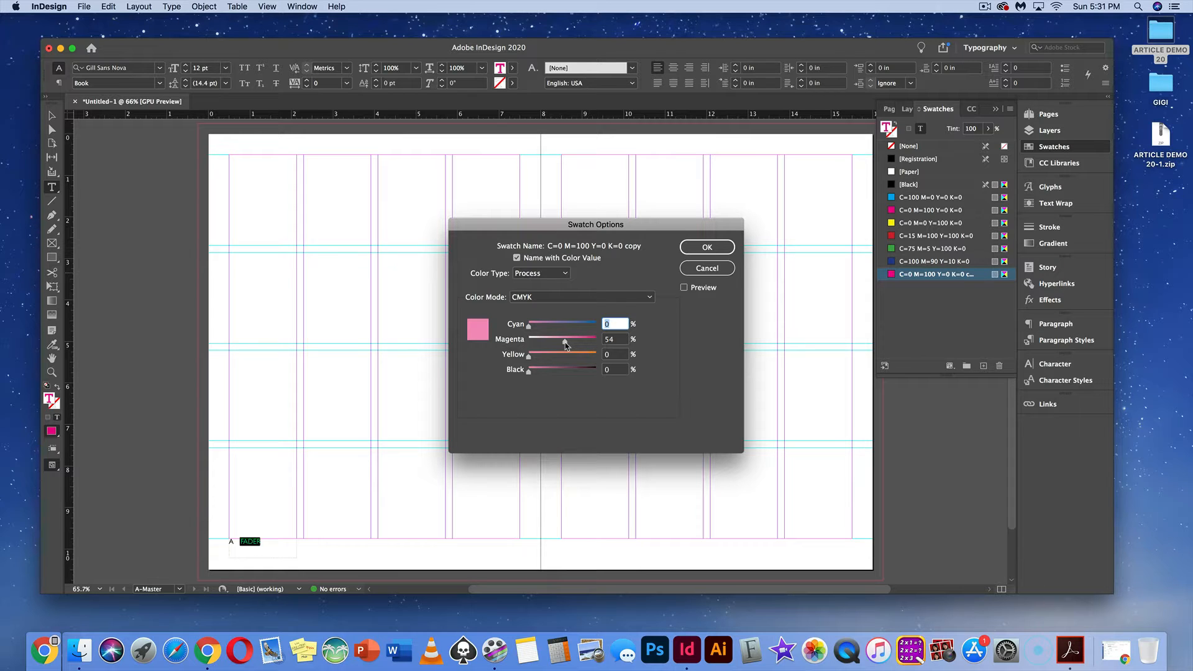
{"action": "left_click_drag", "start_coordinate": [567, 345], "coordinate": [559, 345]}
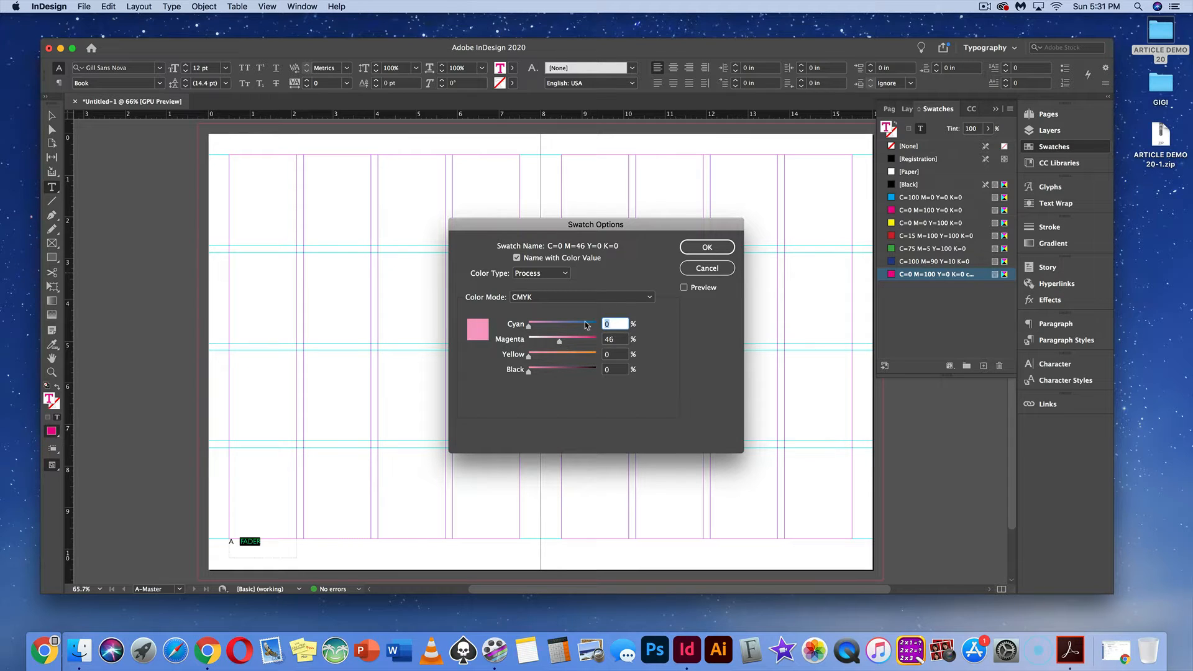
{"action": "left_click", "coordinate": [693, 250]}
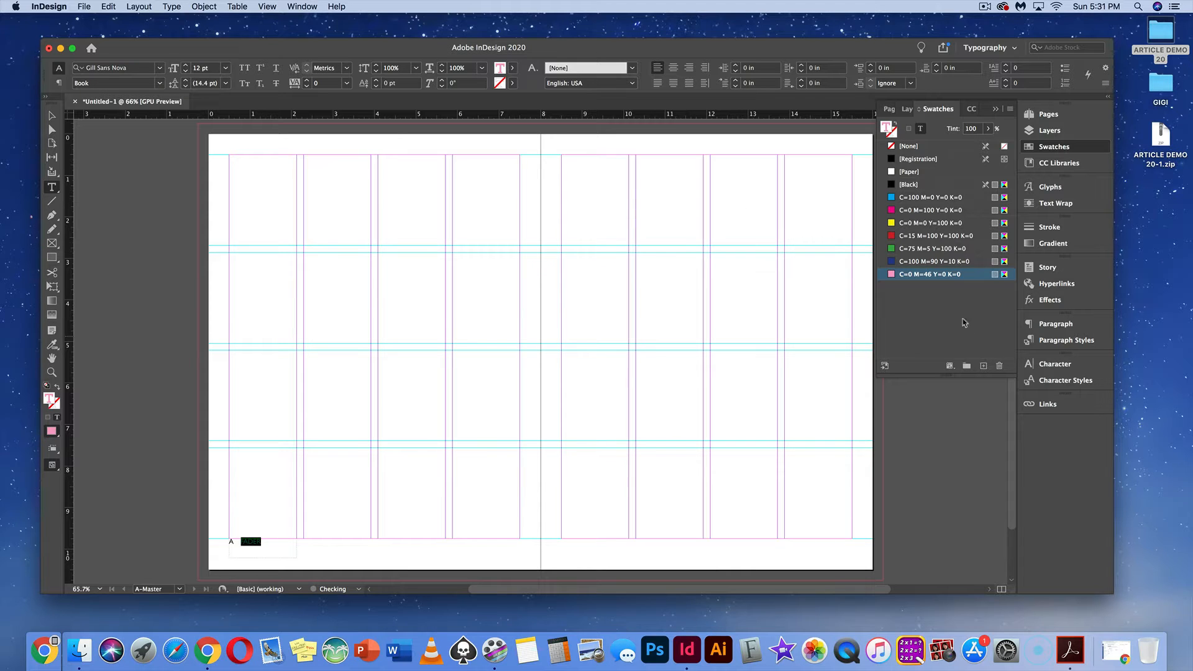
Duplicate the C=0 M=46 Y=0 K=0 swatch and change the copy to PANTONE P 68-2 U from the PANTONE+ CMYK Uncoated library
{"action": "left_click", "coordinate": [984, 365]}
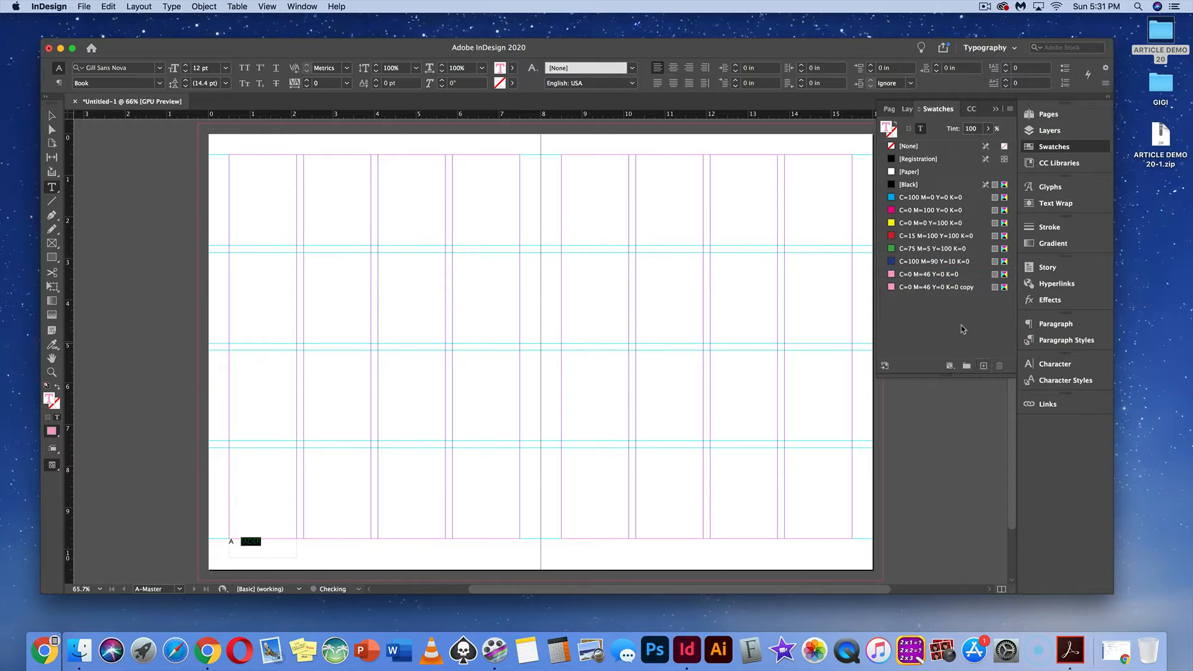
{"action": "left_click", "coordinate": [934, 288]}
{"action": "double_click", "coordinate": [934, 288]}
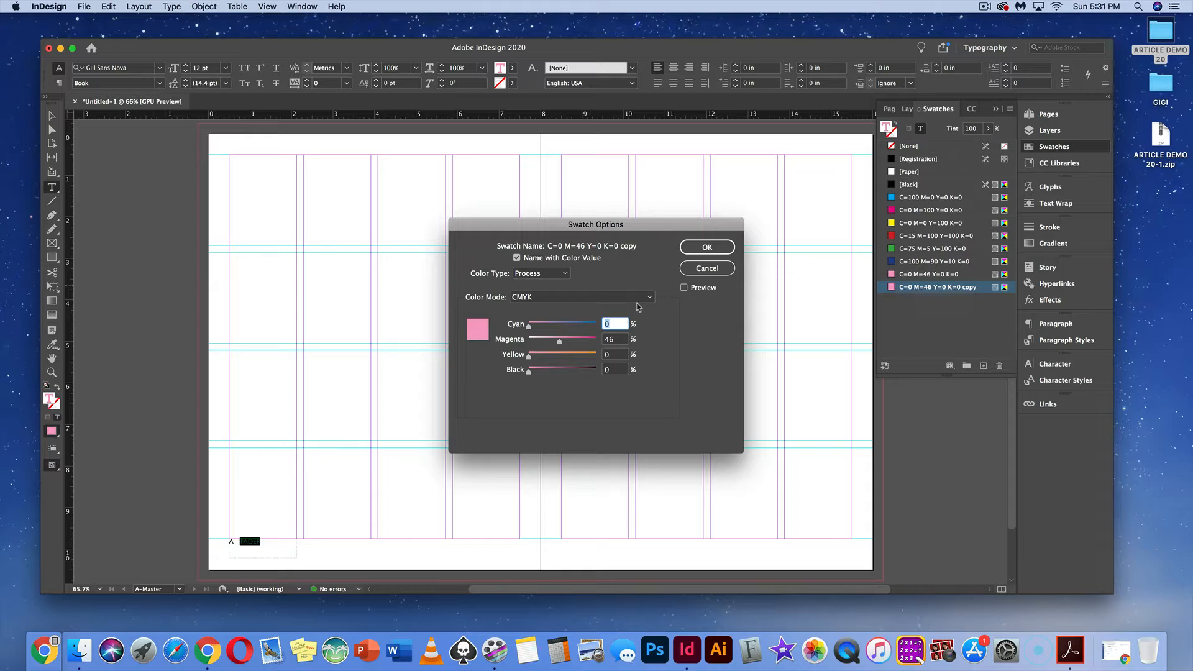
{"action": "left_click", "coordinate": [640, 298]}
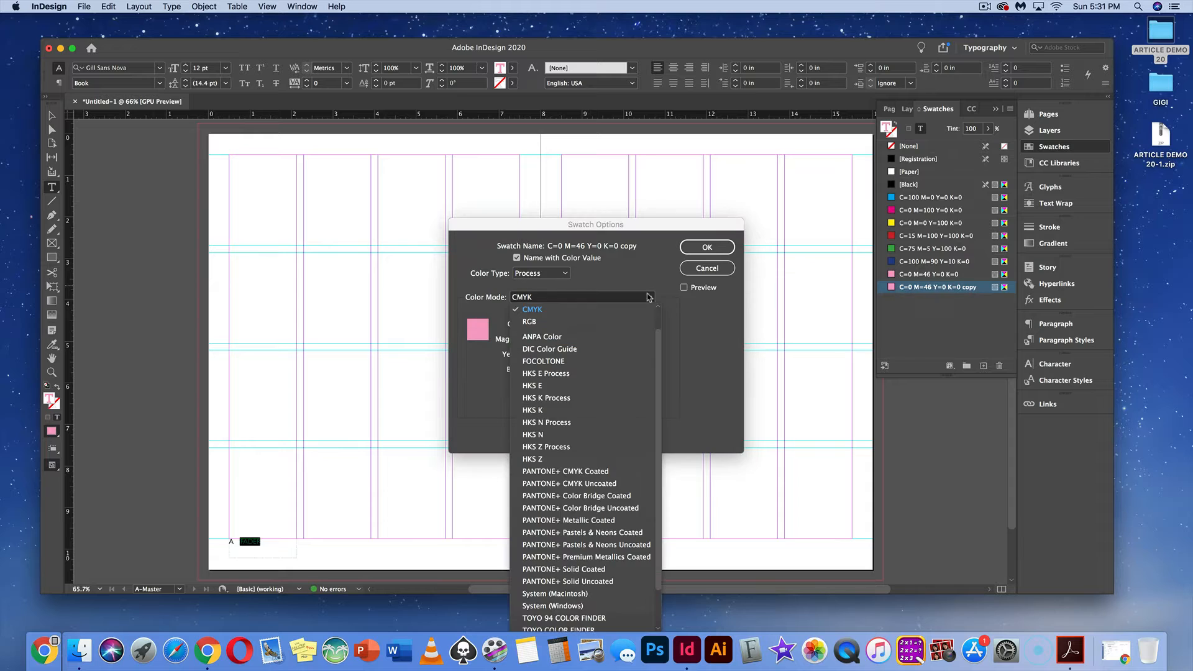
{"action": "left_click", "coordinate": [608, 484]}
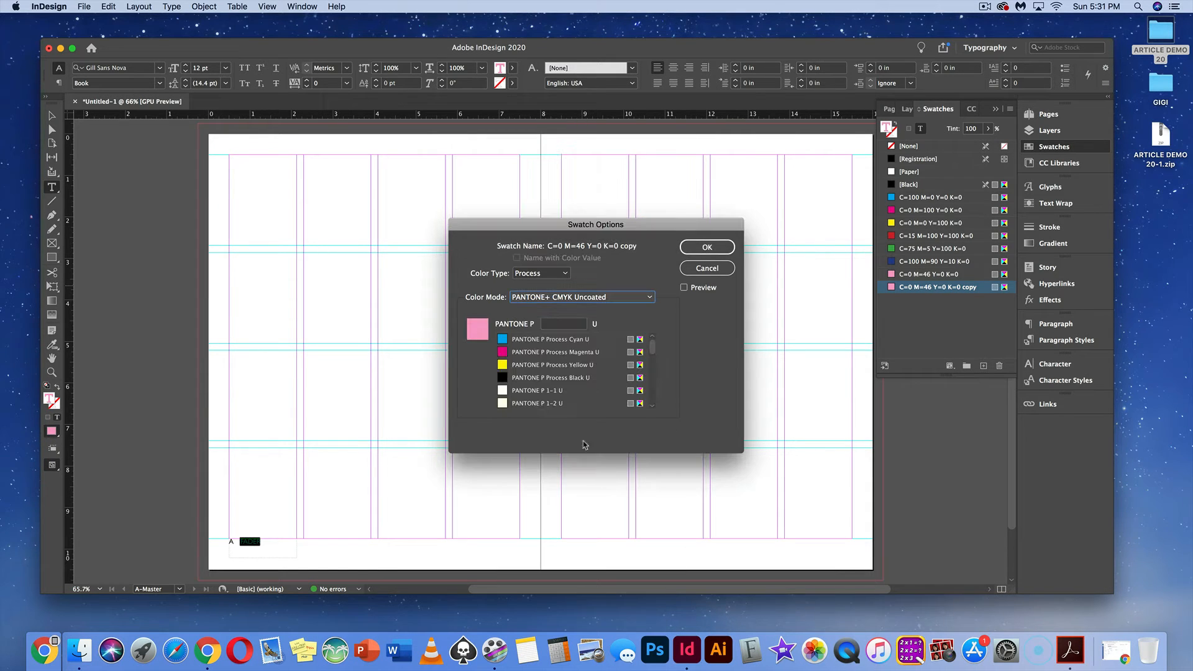
{"action": "scroll", "coordinate": [556, 398], "scroll_direction": "down", "scroll_amount": 5}
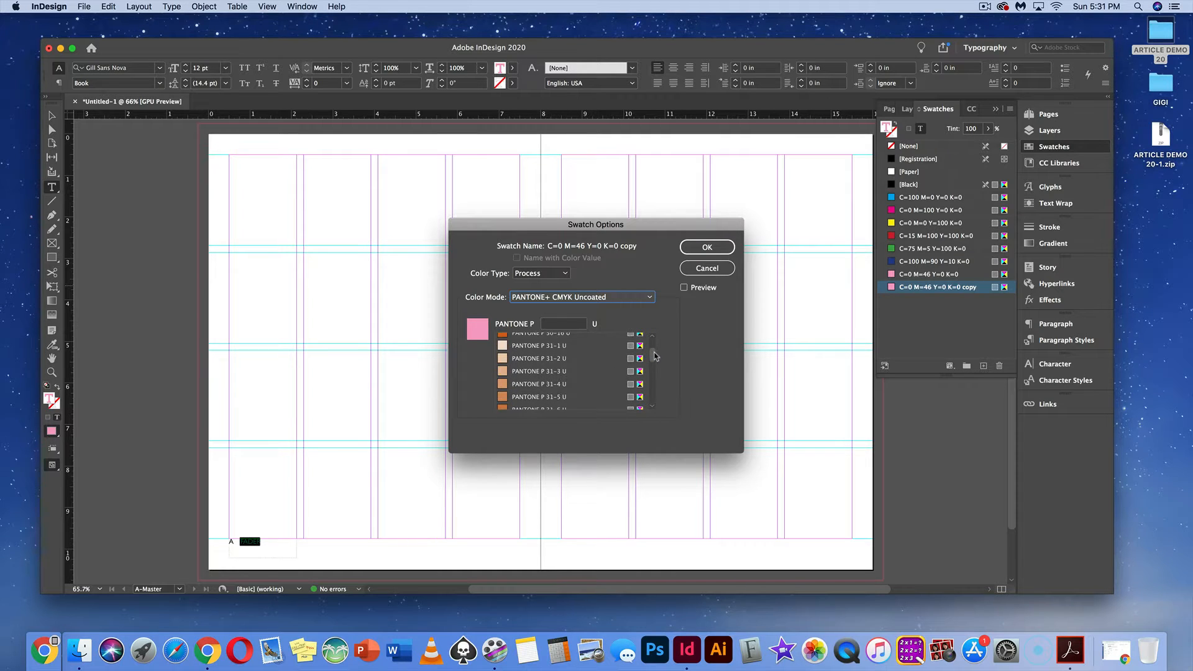
{"action": "left_click_drag", "start_coordinate": [652, 349], "coordinate": [654, 364]}
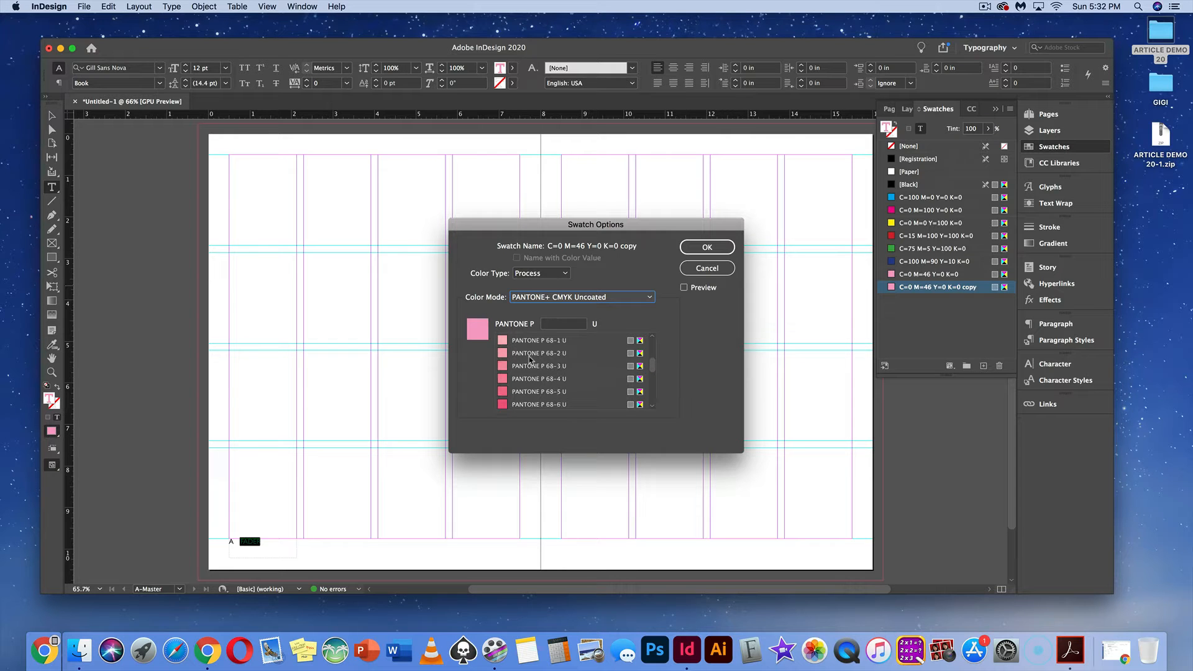
{"action": "left_click", "coordinate": [529, 357]}
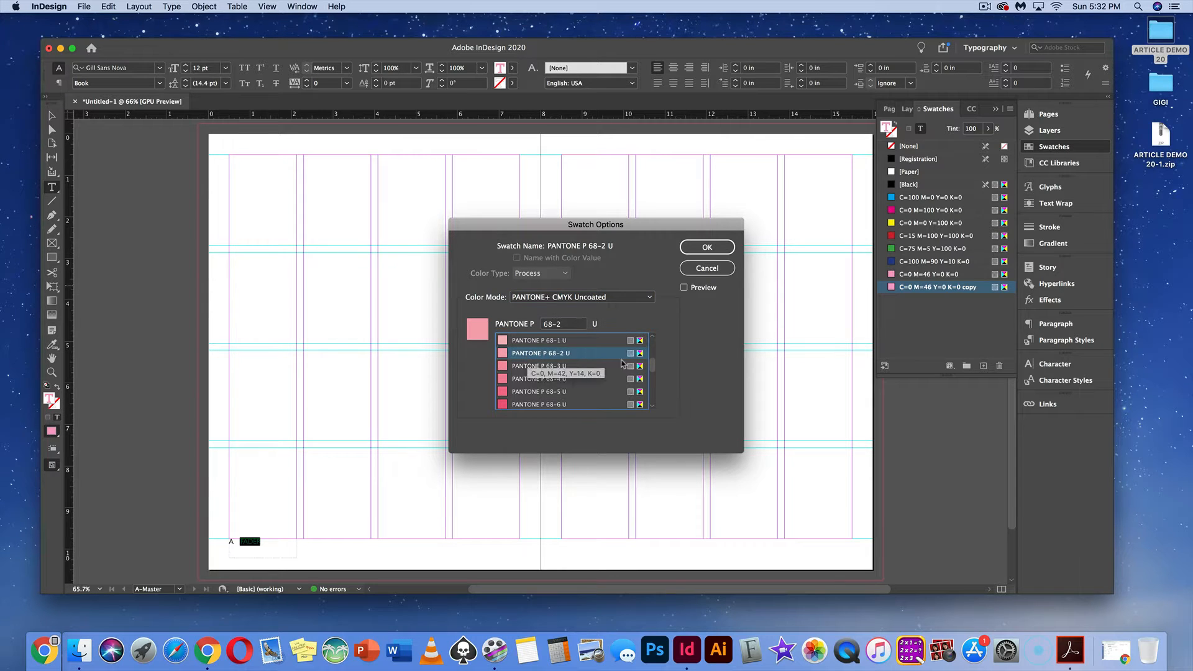
{"action": "left_click", "coordinate": [707, 247]}
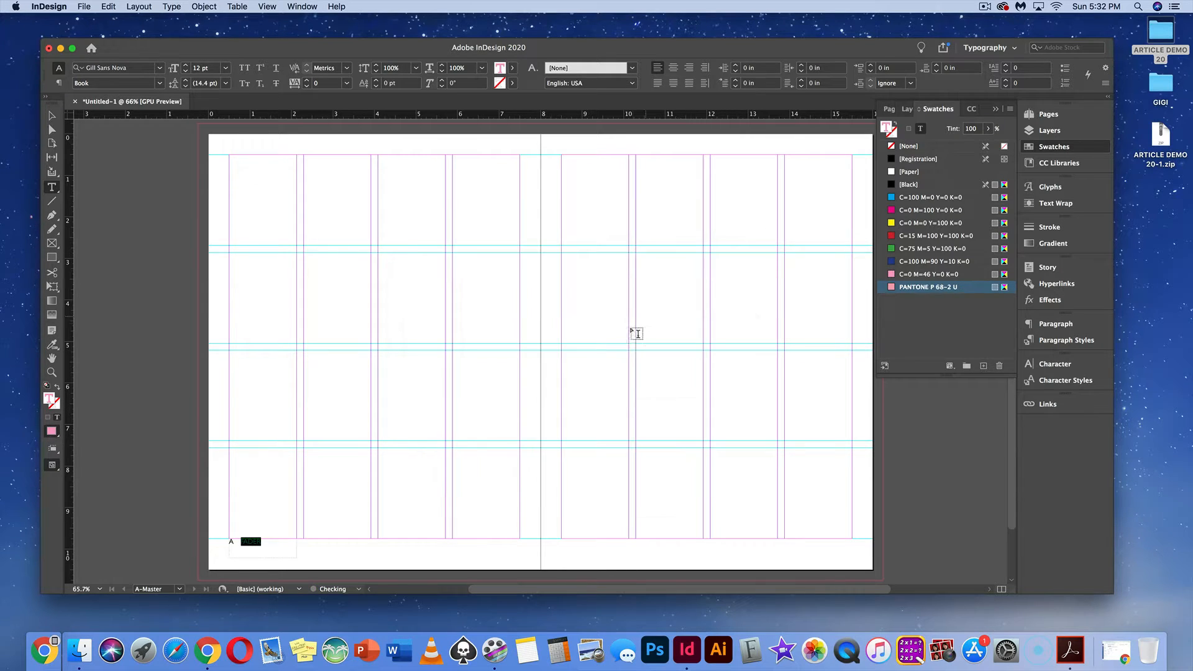
Set the baseline shift of the whole left master footer text, page marker included, to -8 pt
{"action": "left_click", "coordinate": [325, 538]}
{"action": "double_click", "coordinate": [263, 542]}
{"action": "left_click", "coordinate": [236, 542]}
{"action": "mouse_move", "coordinate": [240, 542]}
{"action": "left_mouse_down"}
{"action": "mouse_move", "coordinate": [266, 542]}
{"action": "mouse_move", "coordinate": [221, 538]}
{"action": "left_mouse_up"}
{"action": "left_click", "coordinate": [266, 543]}
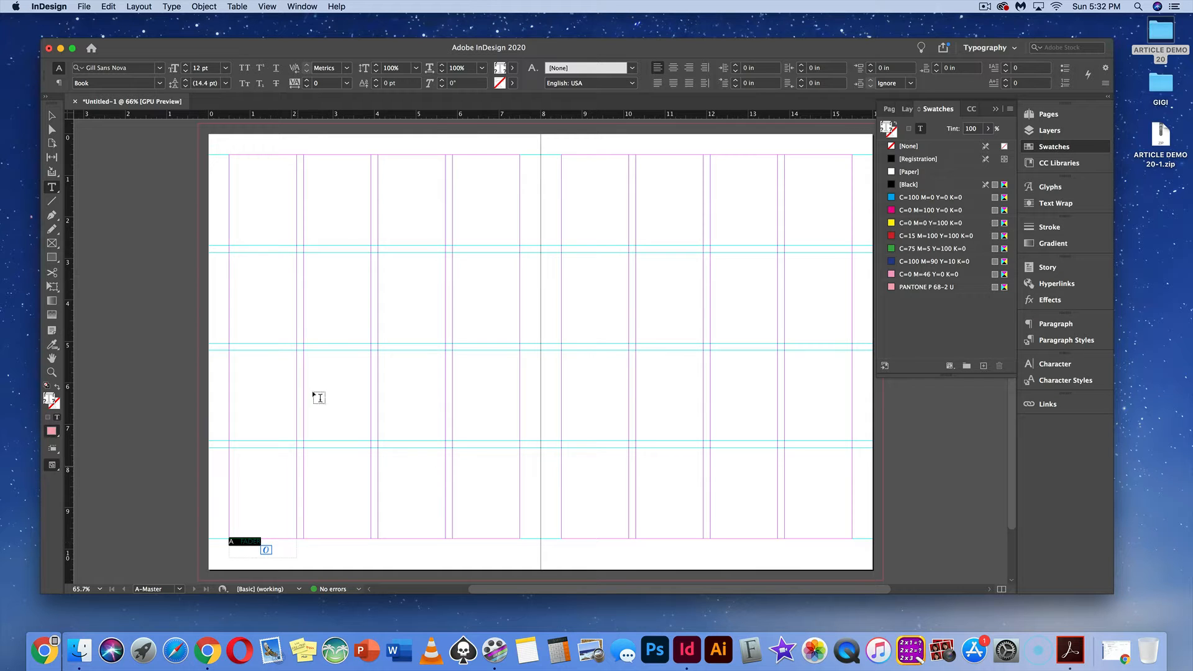
{"action": "left_click", "coordinate": [376, 80]}
{"action": "left_click", "coordinate": [376, 85]}
{"action": "left_click", "coordinate": [376, 87]}
{"action": "left_click", "coordinate": [376, 87]}
{"action": "left_click", "coordinate": [376, 86]}
{"action": "left_click", "coordinate": [376, 87]}
{"action": "left_click", "coordinate": [376, 86]}
{"action": "left_click", "coordinate": [376, 87]}
{"action": "left_click", "coordinate": [376, 86]}
{"action": "left_click", "coordinate": [365, 152]}
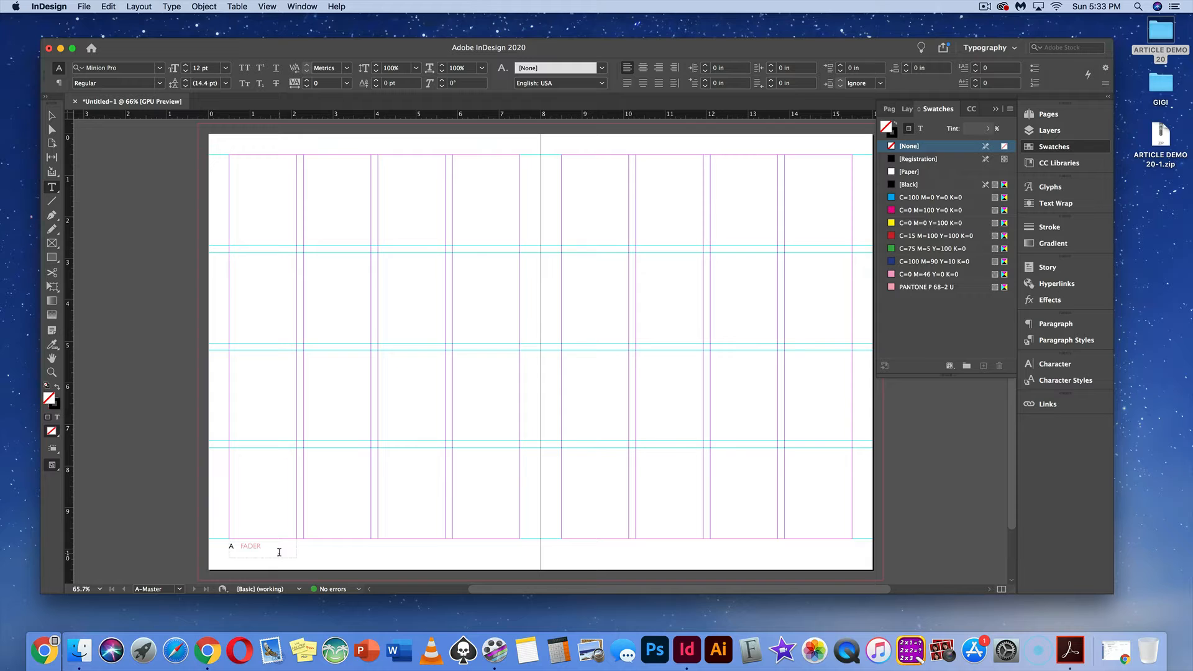
Duplicate the left footer text frame to the right master page's last column, at X 13.875 in and Y 9.75 in
{"action": "scroll", "coordinate": [288, 550], "scroll_direction": "up", "scroll_amount": 1}
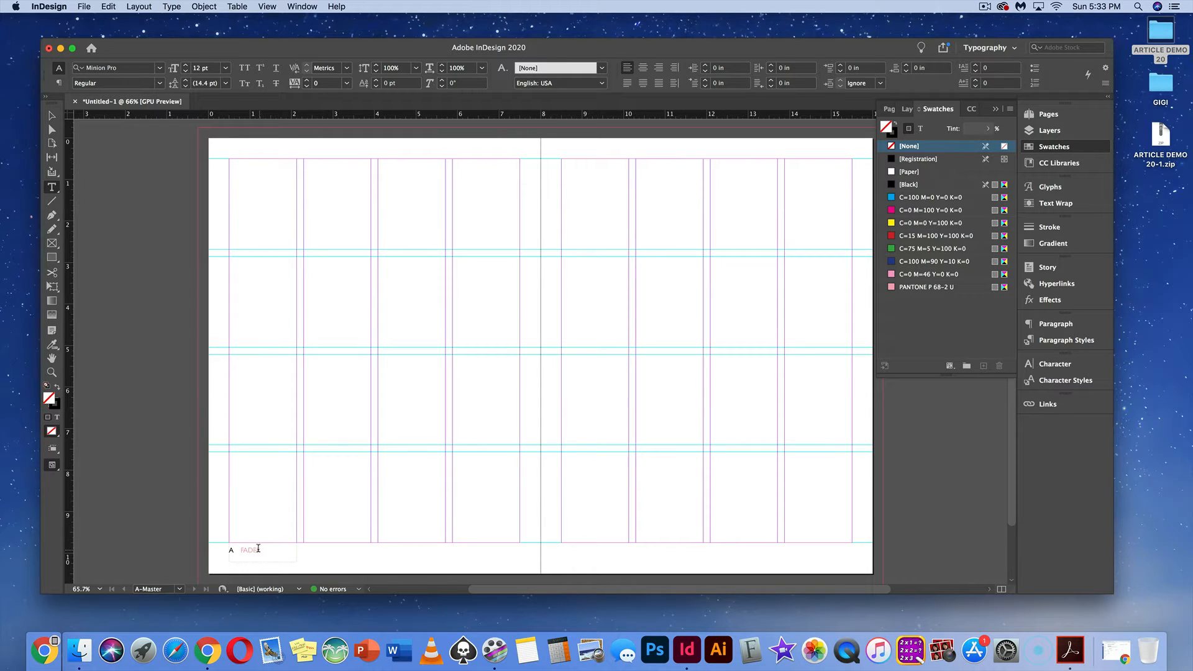
{"action": "left_click", "coordinate": [52, 116]}
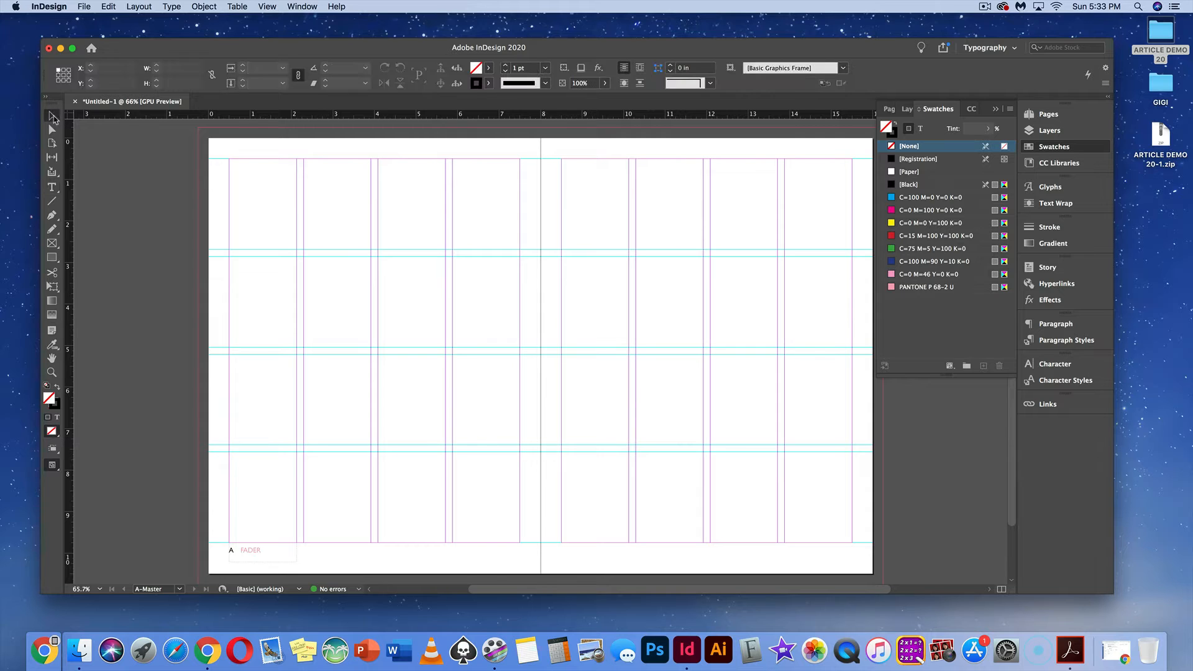
{"action": "left_click", "coordinate": [255, 554]}
{"action": "left_click", "coordinate": [255, 554]}
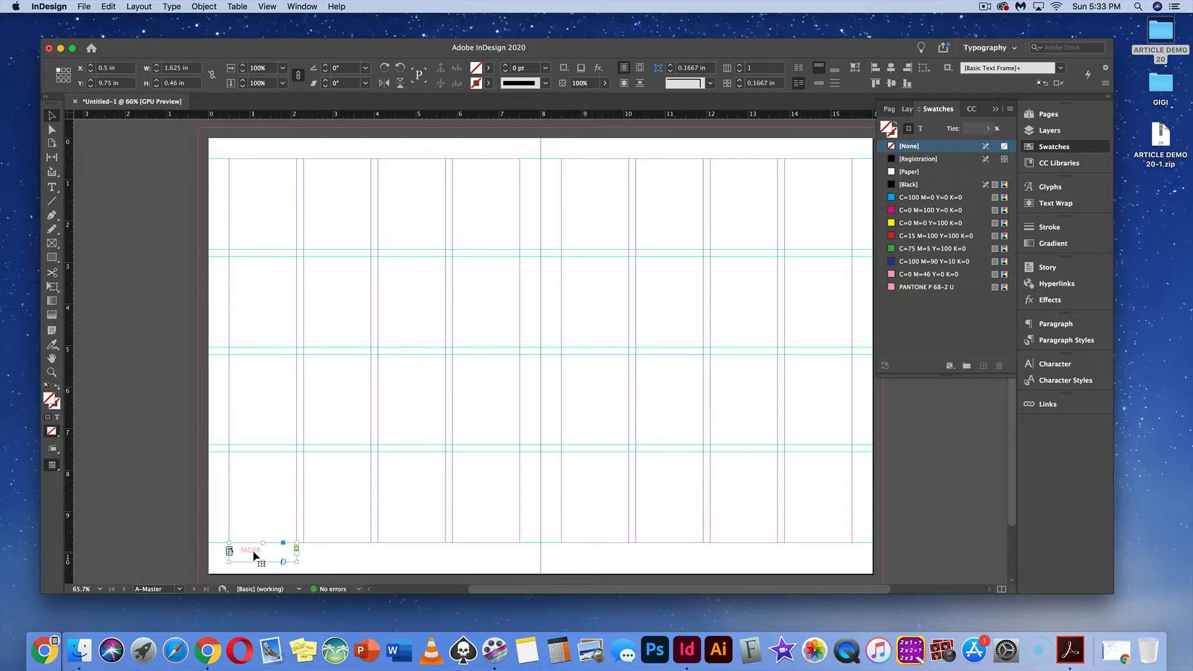
{"action": "left_click_drag", "start_coordinate": [254, 555], "coordinate": [800, 541]}
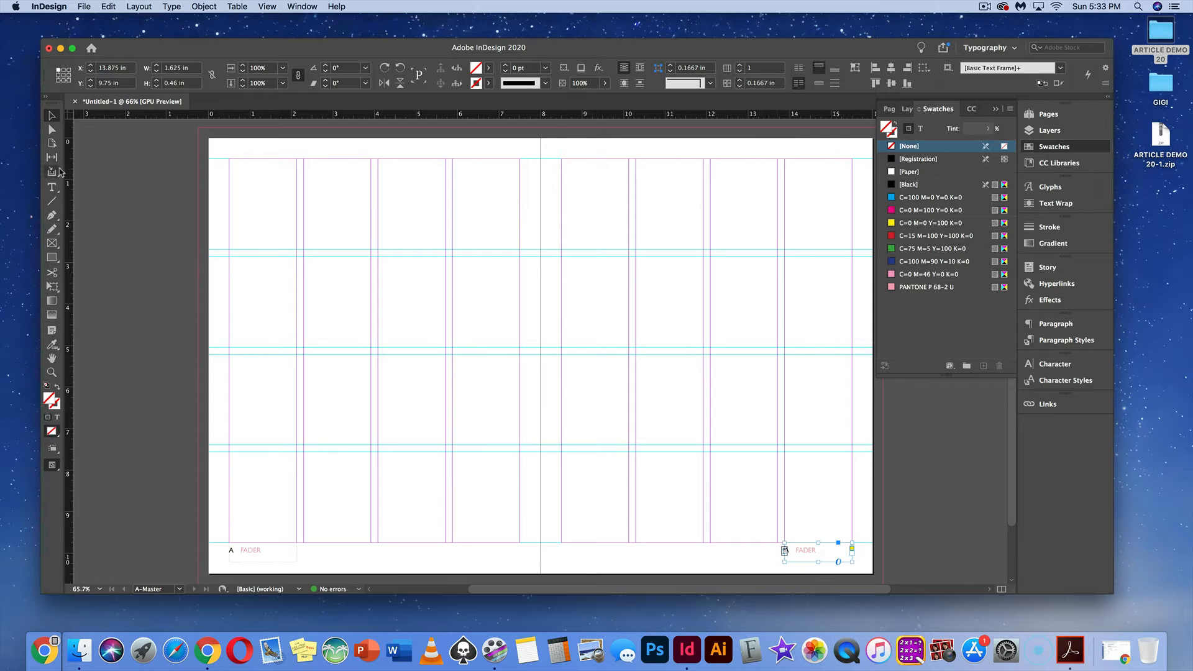
Move the word FADER in front of the page number marker in the right master footer
{"action": "left_click", "coordinate": [52, 189]}
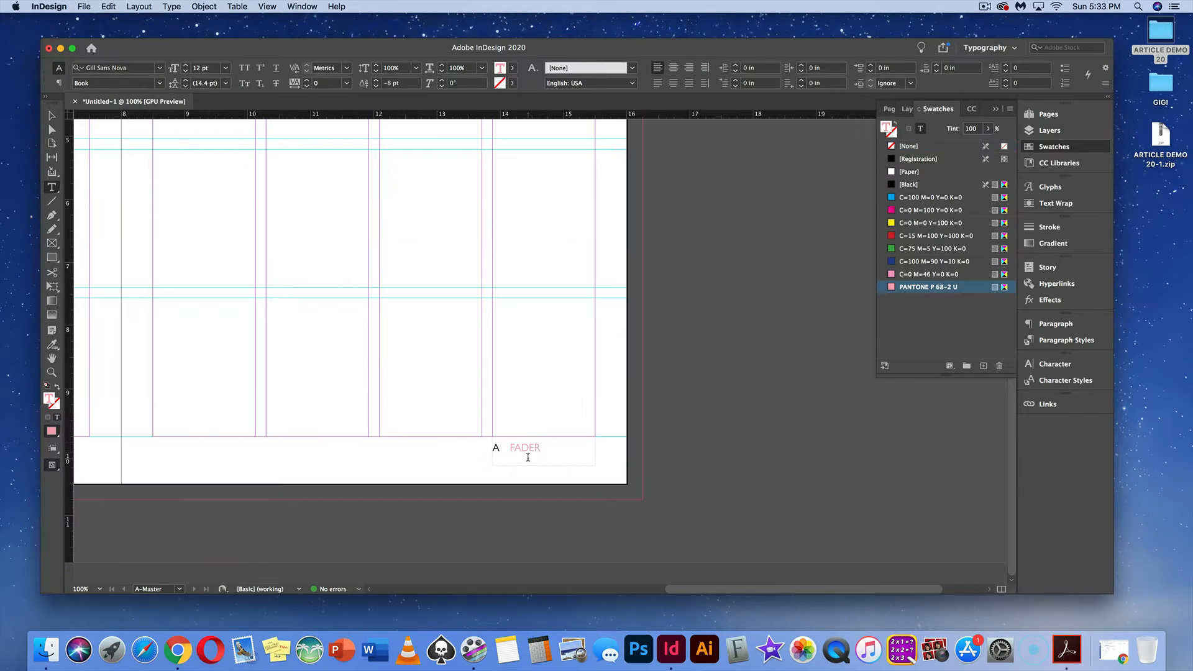
{"action": "left_click_drag", "start_coordinate": [542, 444], "coordinate": [525, 444]}
{"action": "key", "text": "super"}
{"action": "key", "text": "super+x"}
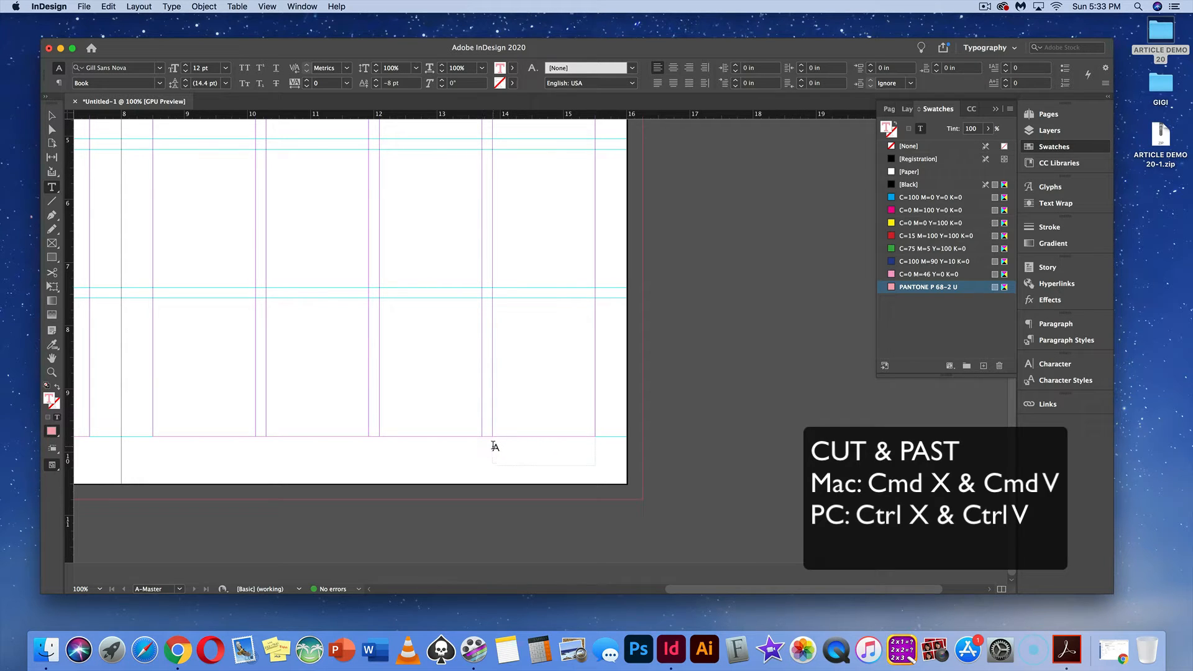
{"action": "key", "text": "super+v"}
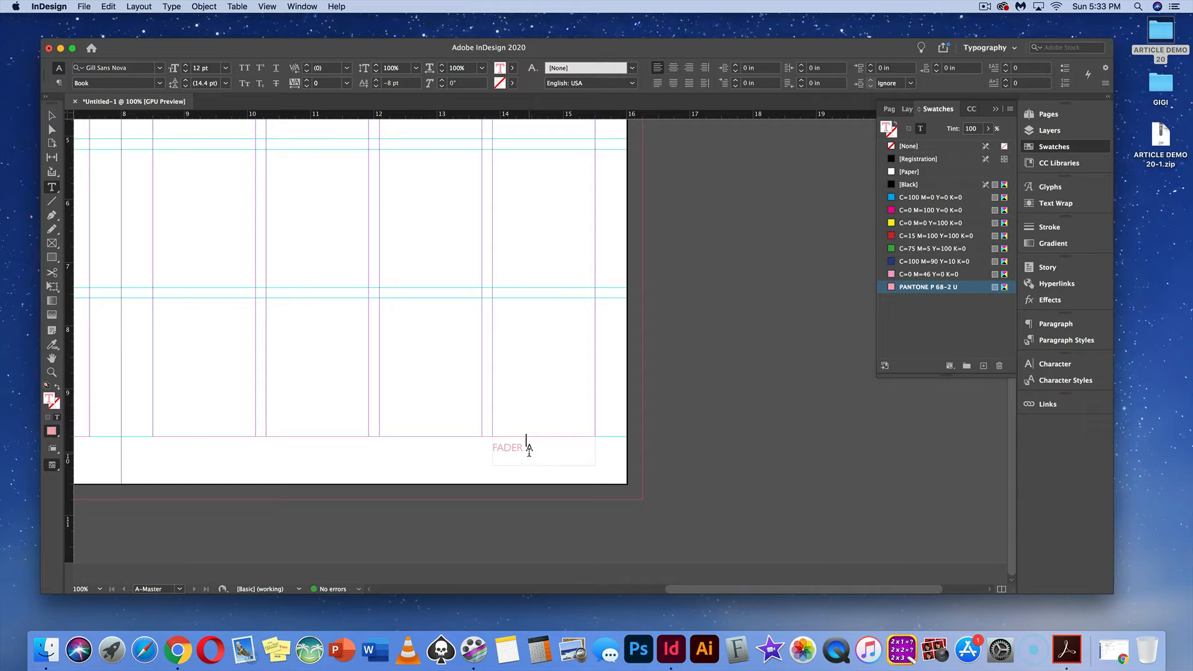
Insert an em space between FADER and the page number marker in the right master footer
{"action": "left_click", "coordinate": [133, 5]}
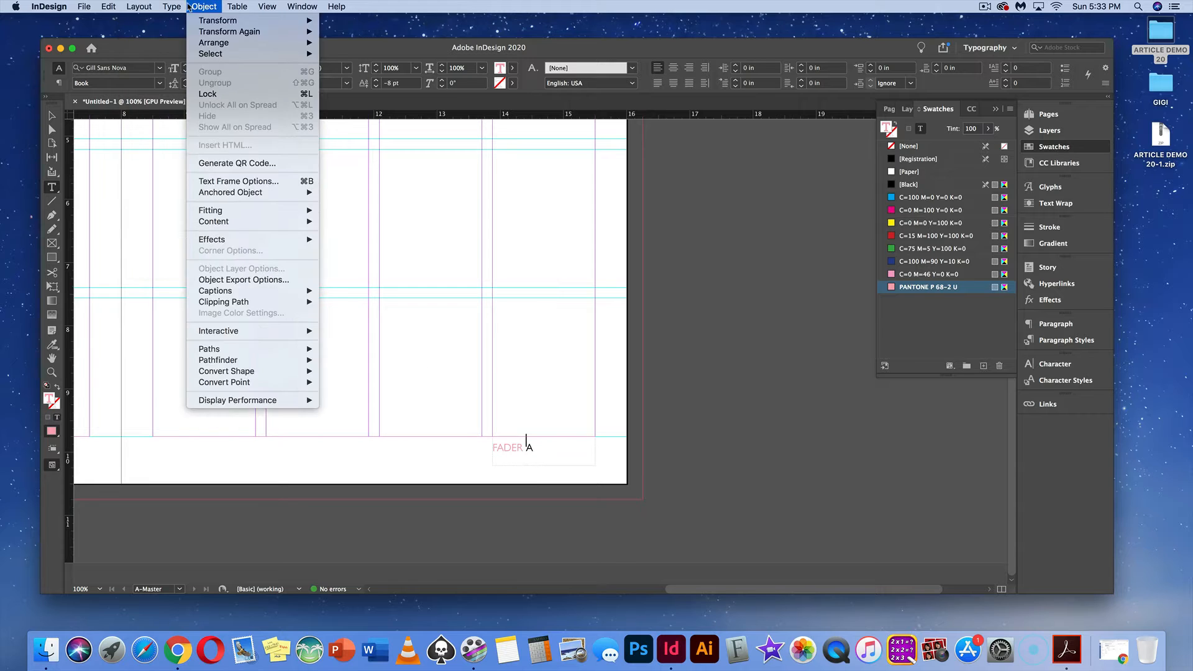
{"action": "mouse_move", "coordinate": [172, 7]}
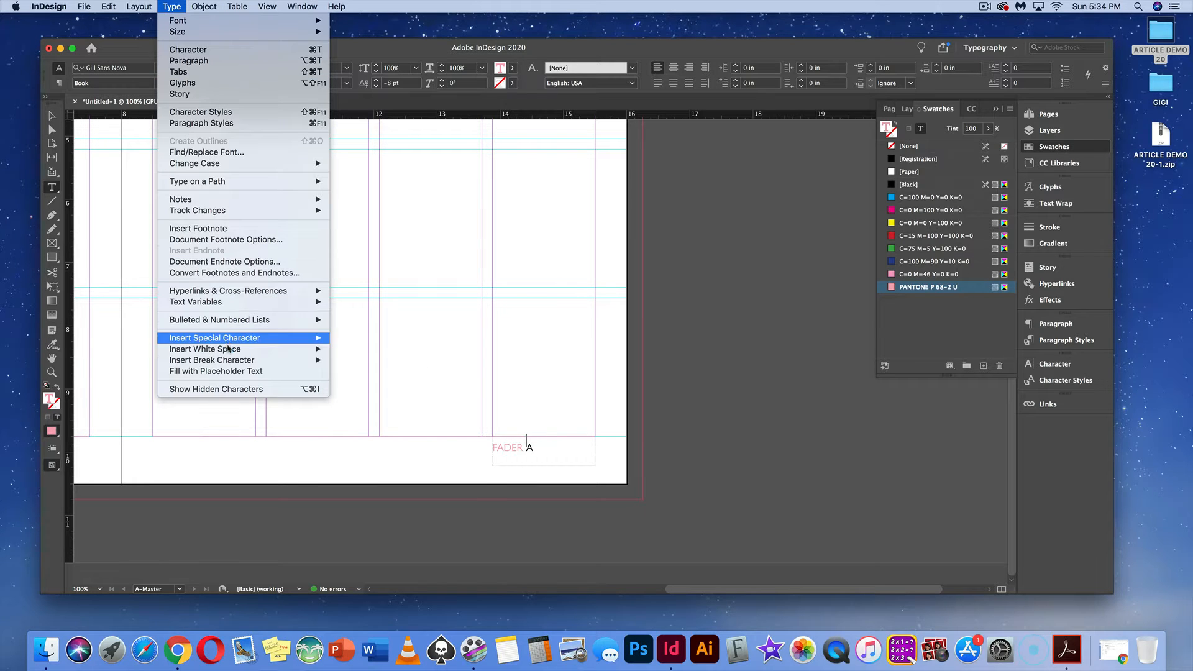
{"action": "mouse_move", "coordinate": [274, 350]}
{"action": "left_click", "coordinate": [378, 350]}
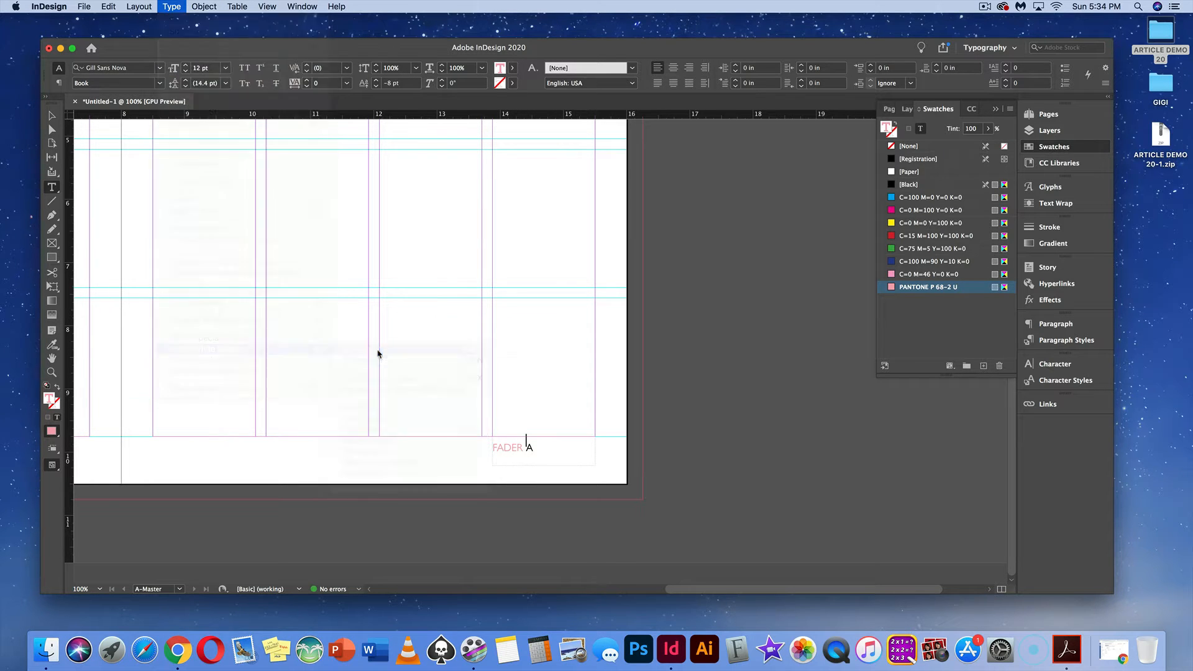
{"action": "right_click", "coordinate": [522, 440]}
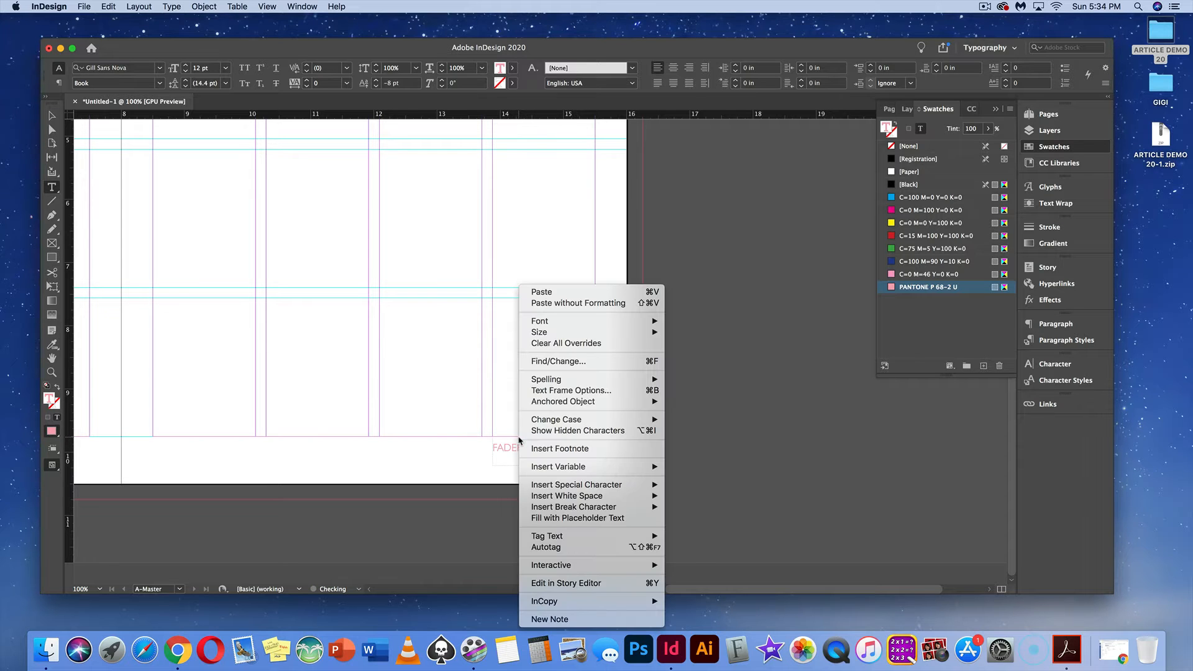
{"action": "mouse_move", "coordinate": [645, 497]}
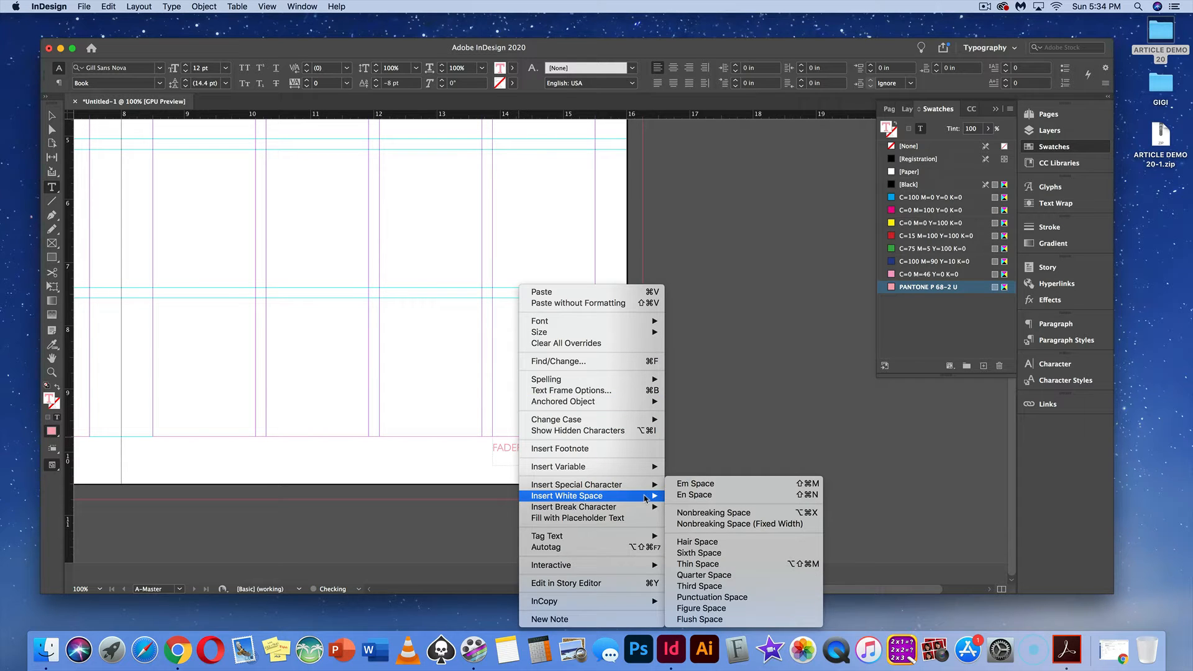
{"action": "left_click", "coordinate": [677, 490]}
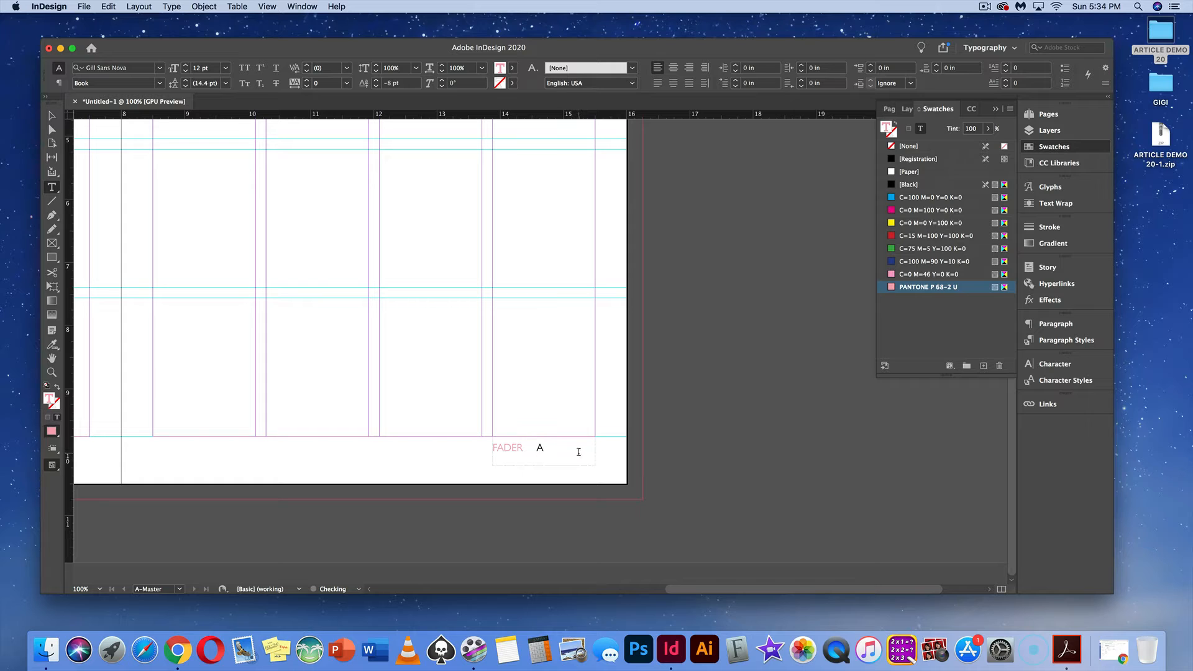
Right-align the right master footer text within its frame
{"action": "key", "text": "super+shift+a"}
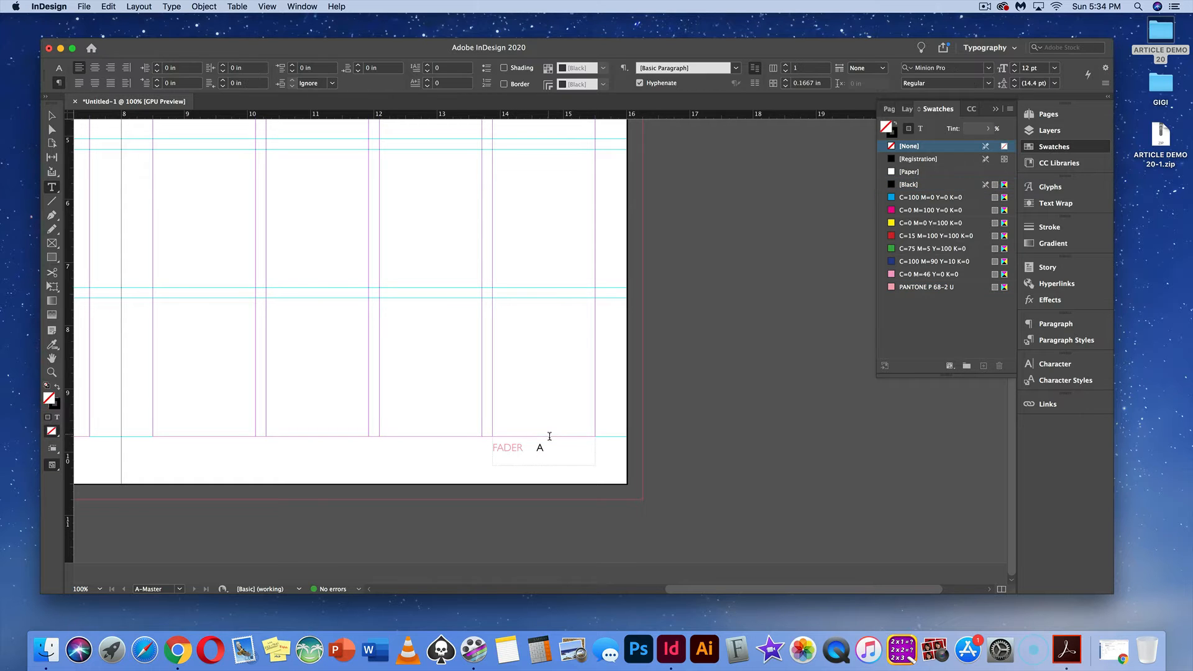
{"action": "triple_click", "coordinate": [546, 441]}
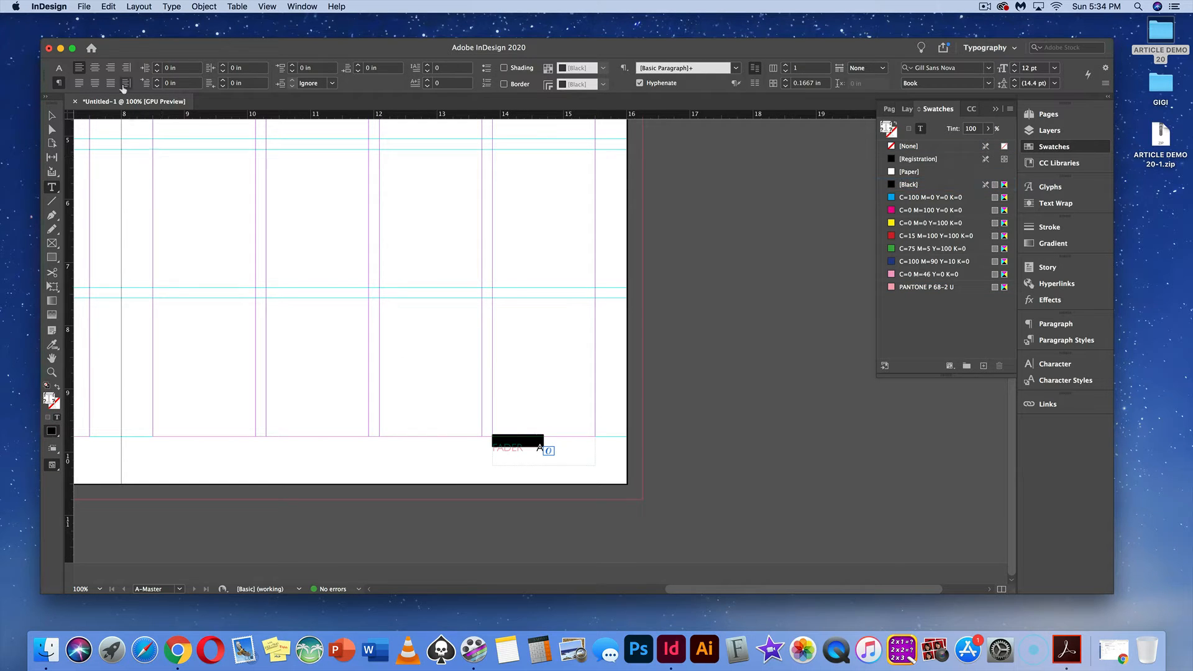
{"action": "left_click", "coordinate": [110, 67]}
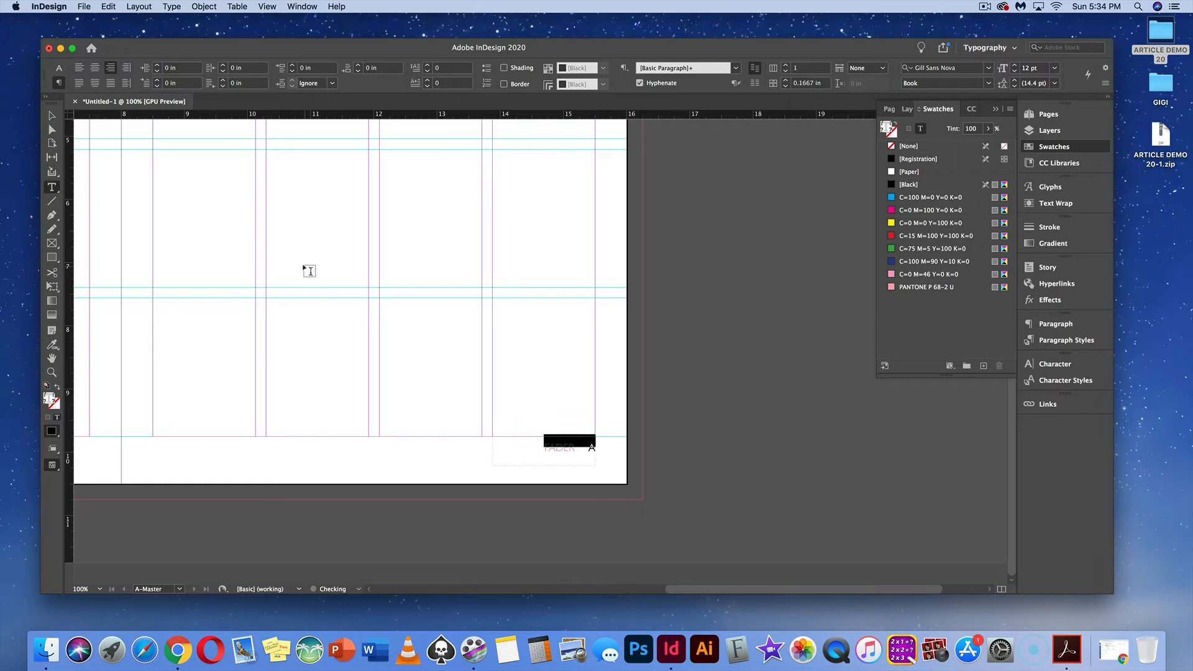
Go through page 1, spread 2-3 and page 4 to check the footers and automatic page numbers
{"action": "key", "text": "super+minus"}
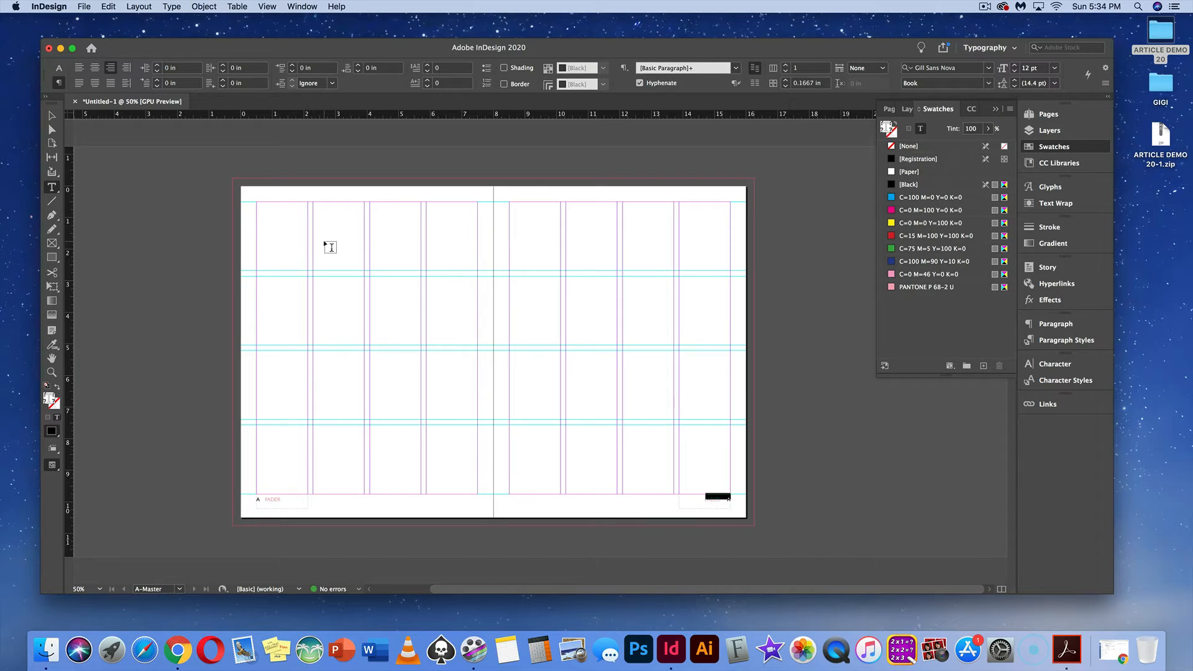
{"action": "left_click", "coordinate": [1039, 115]}
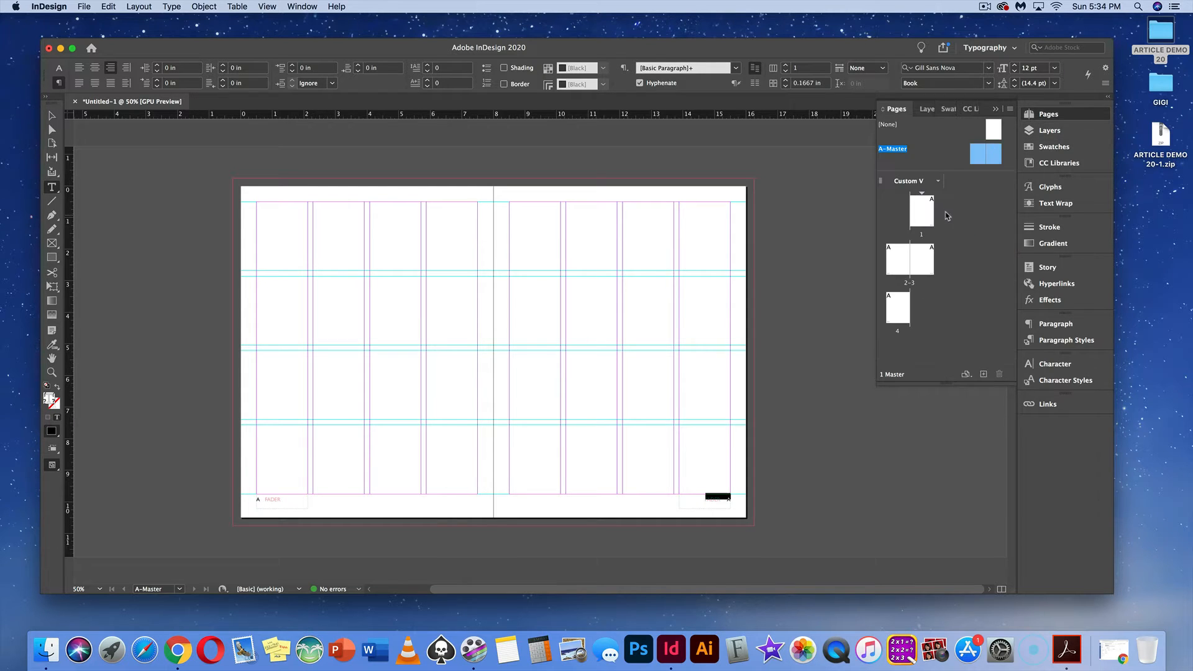
{"action": "double_click", "coordinate": [921, 215]}
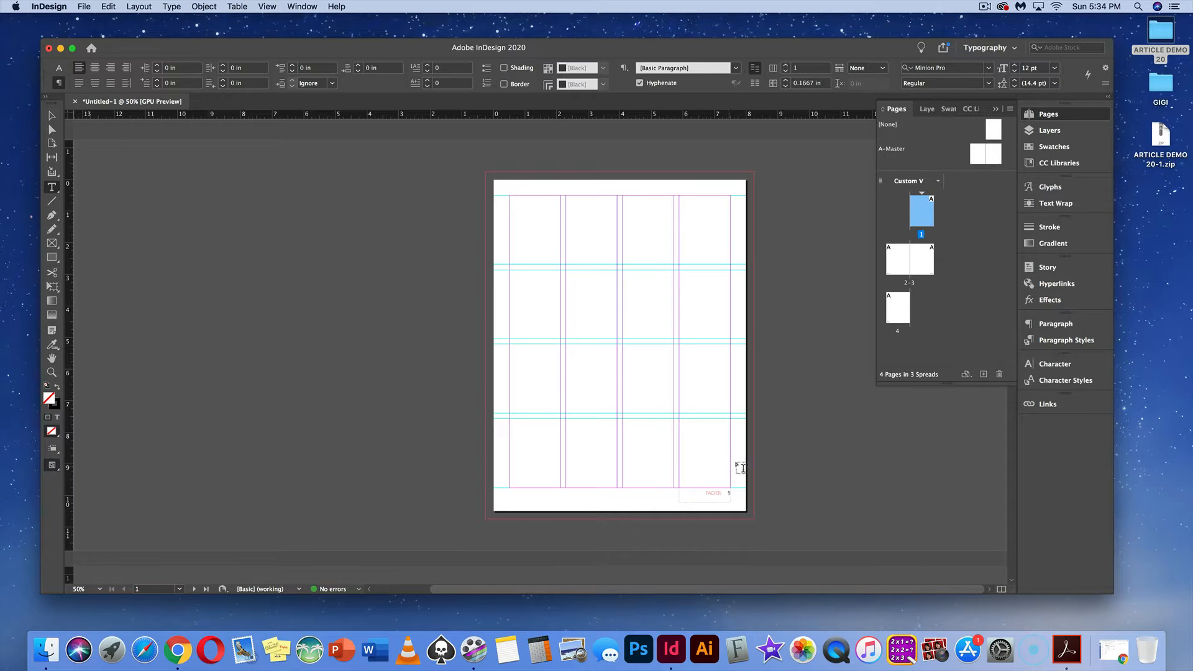
{"action": "double_click", "coordinate": [897, 259]}
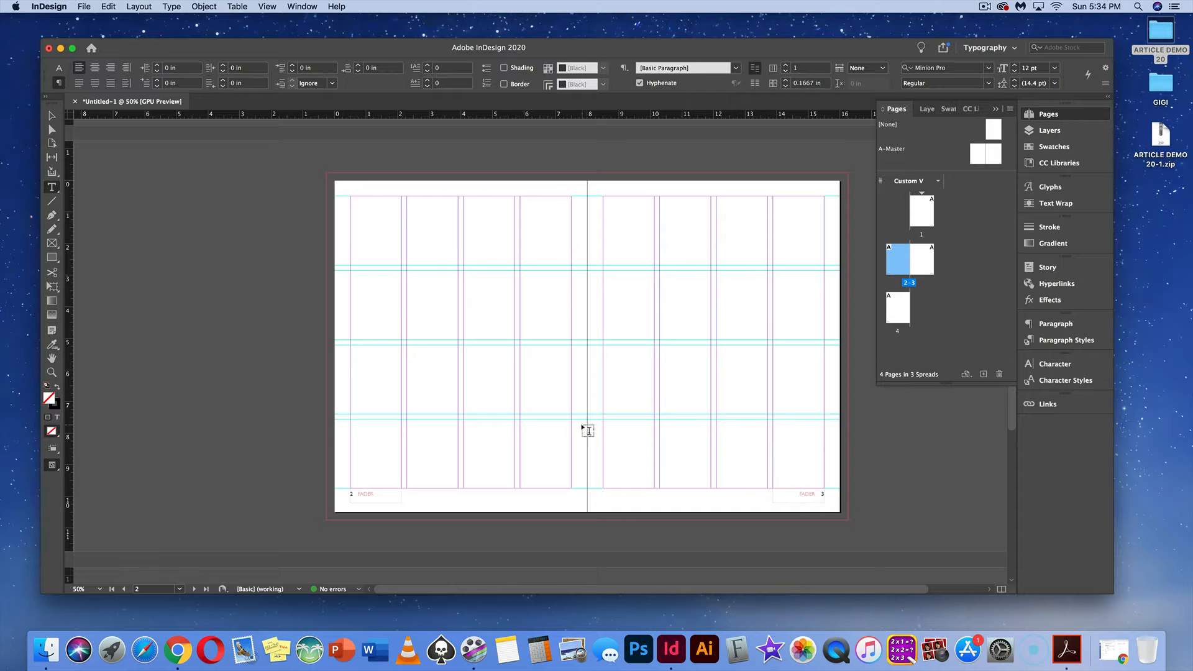
{"action": "left_click", "coordinate": [180, 590]}
{"action": "left_click", "coordinate": [171, 564]}
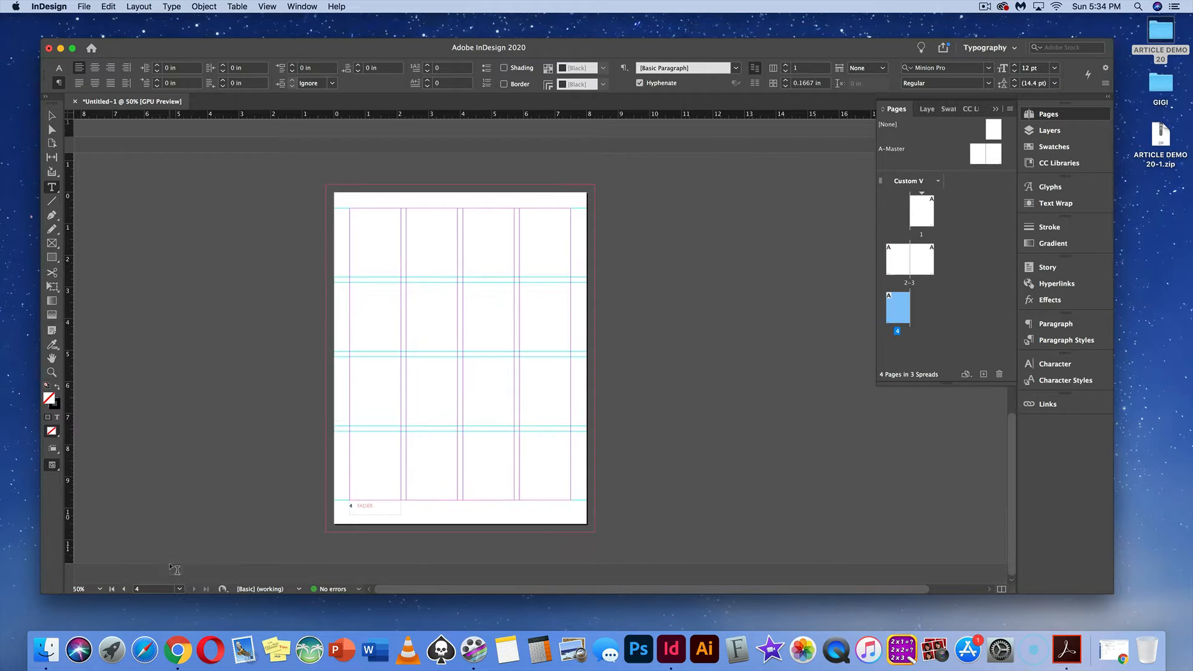
{"action": "left_click", "coordinate": [180, 589]}
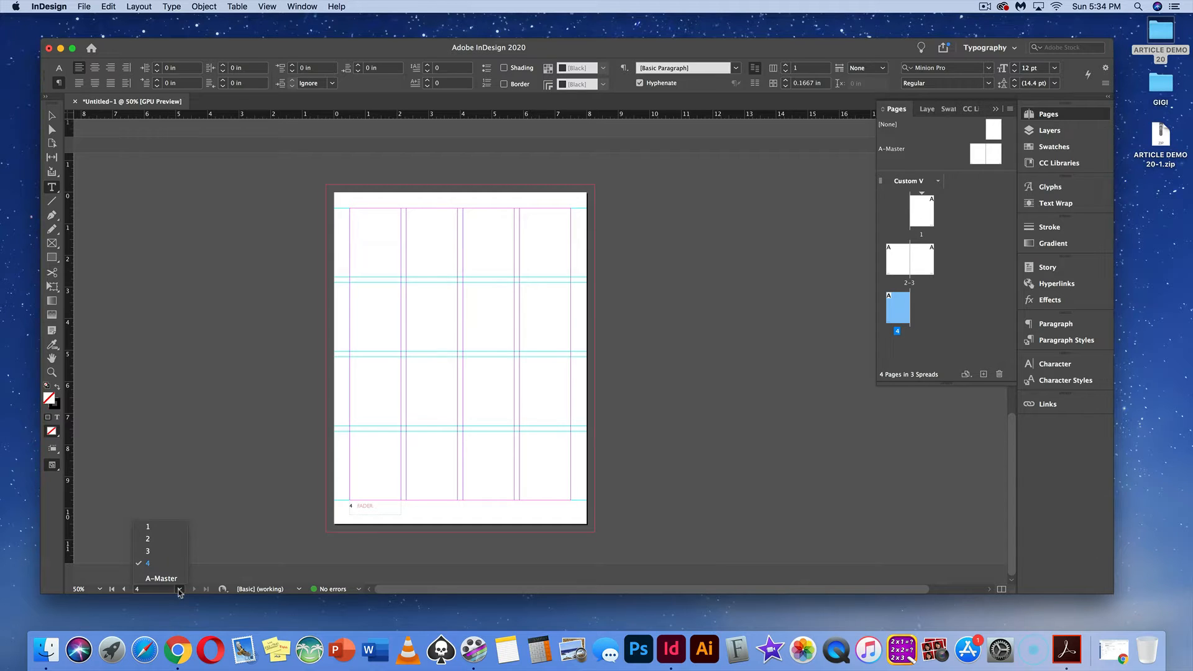
{"action": "left_click", "coordinate": [169, 536]}
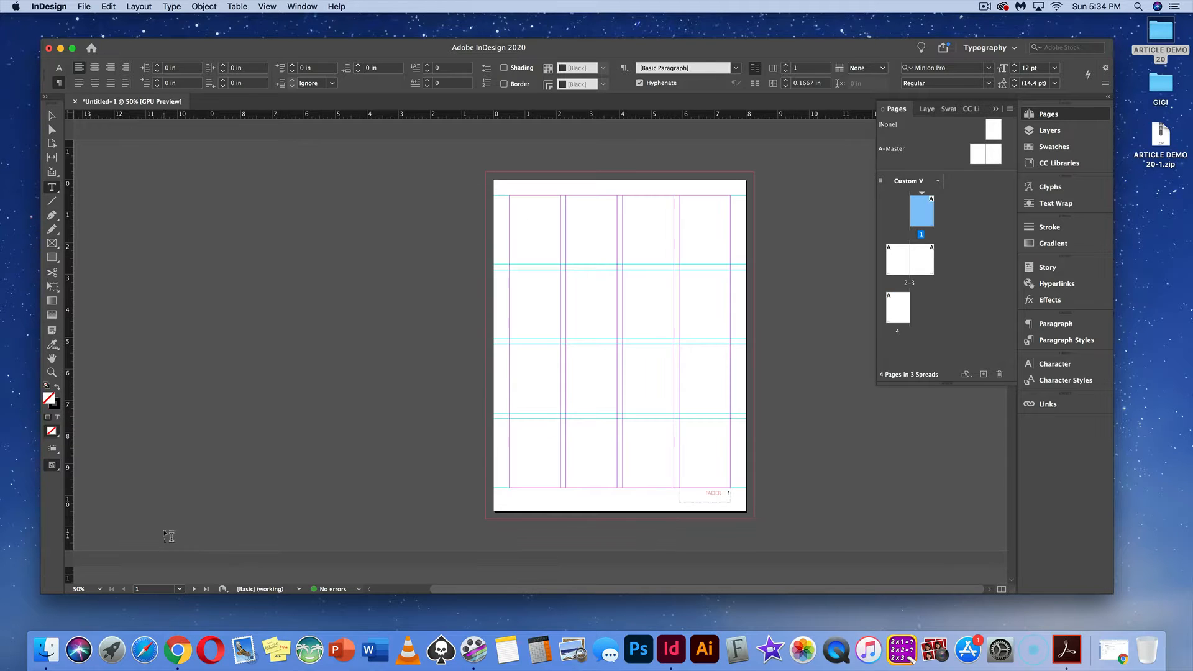
{"action": "left_click", "coordinate": [195, 590]}
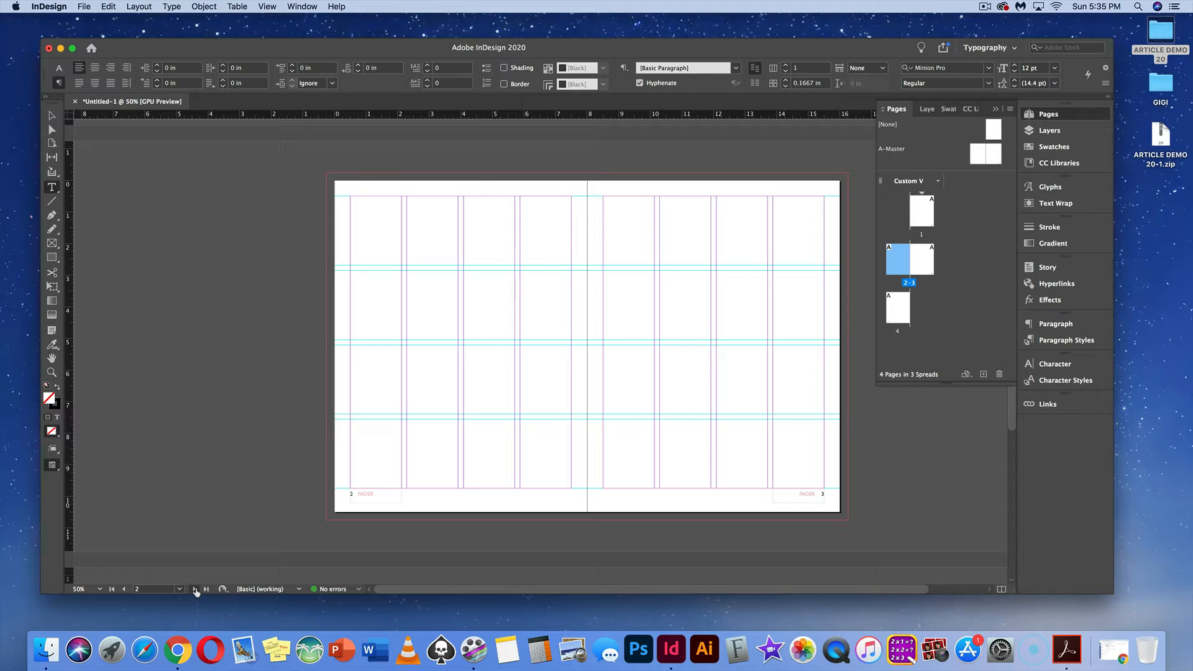
{"action": "left_click", "coordinate": [124, 589]}
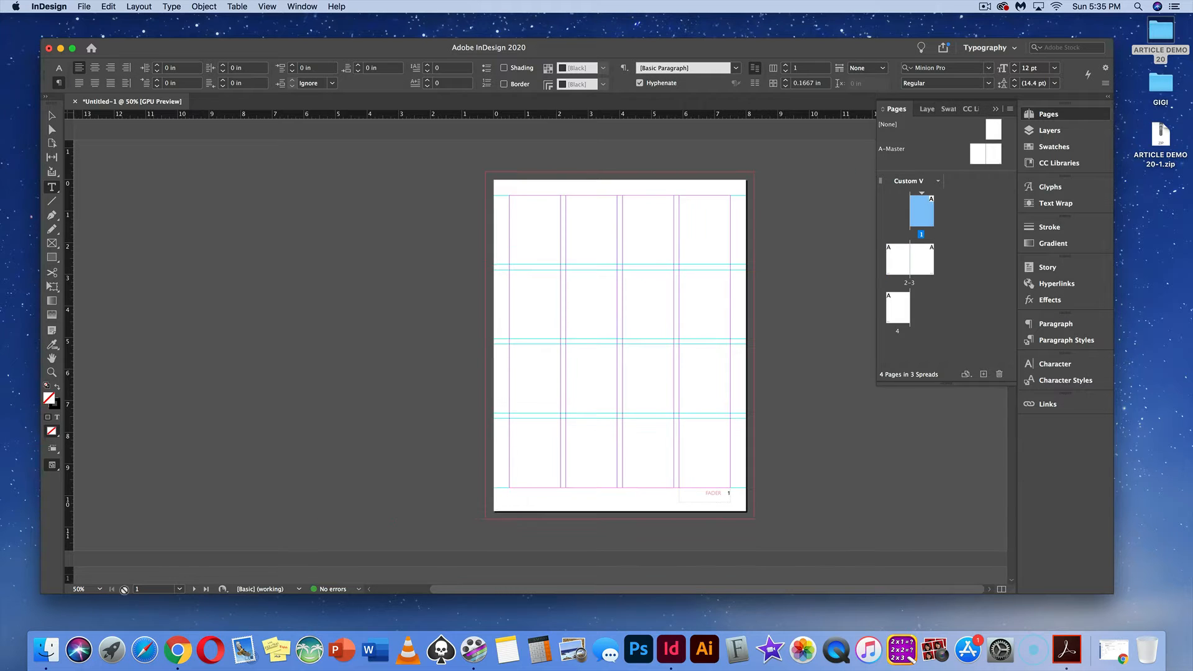
Move on through spread 2-3 to page 4 to check the mirrored page-number footers
{"action": "left_click", "coordinate": [195, 590]}
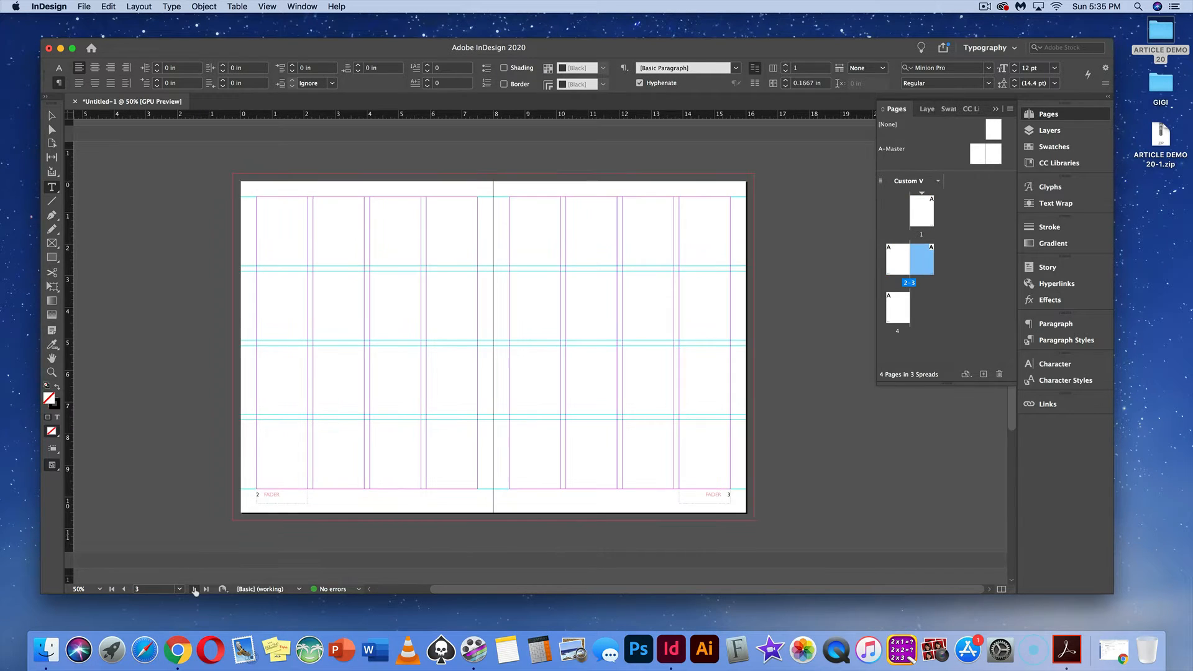
{"action": "left_click", "coordinate": [195, 589]}
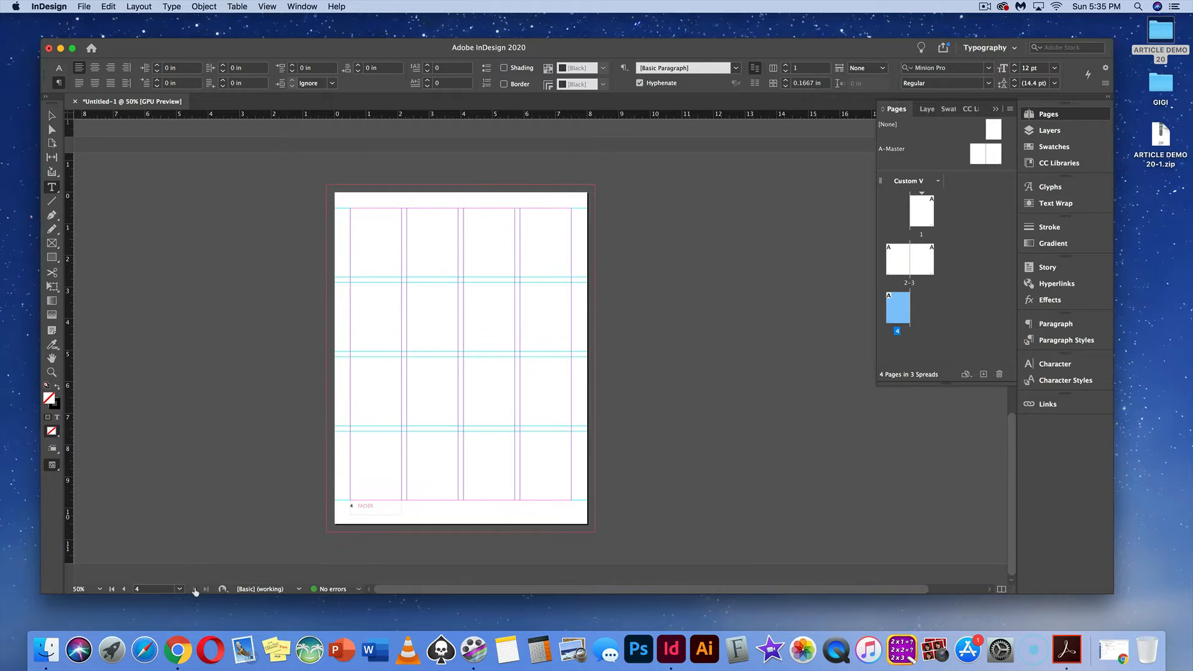
Create a two-page B-Master spread based on A-Master, keeping the 8 x 10.5 in page size
{"action": "left_click", "coordinate": [895, 151]}
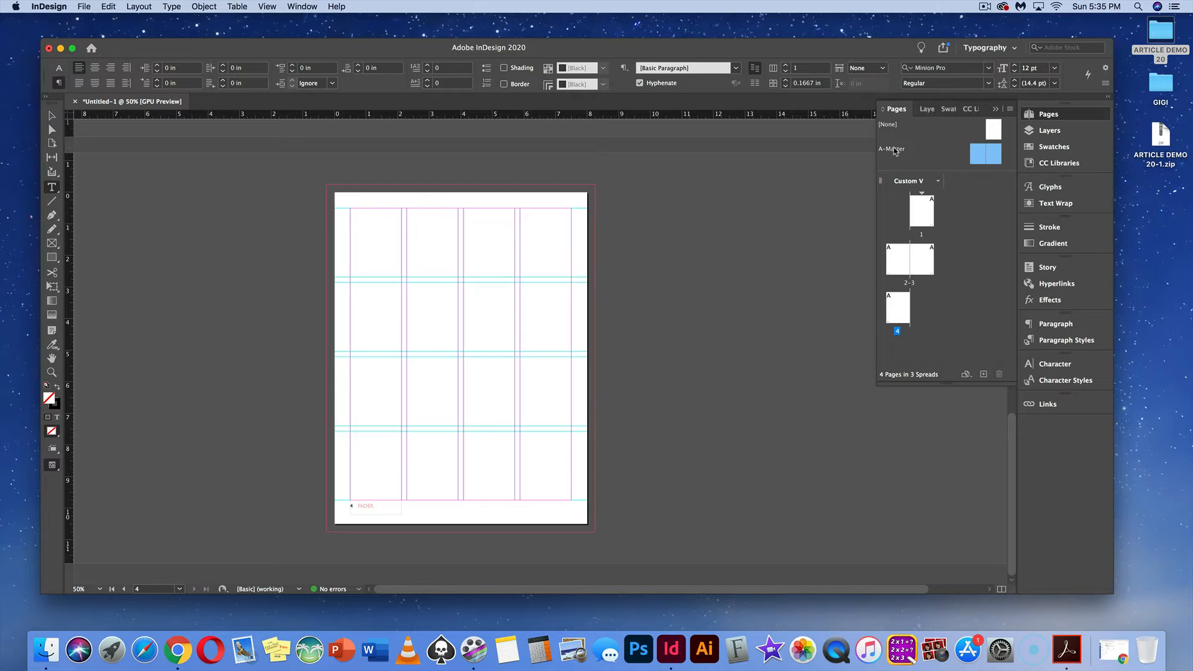
{"action": "double_click", "coordinate": [895, 150]}
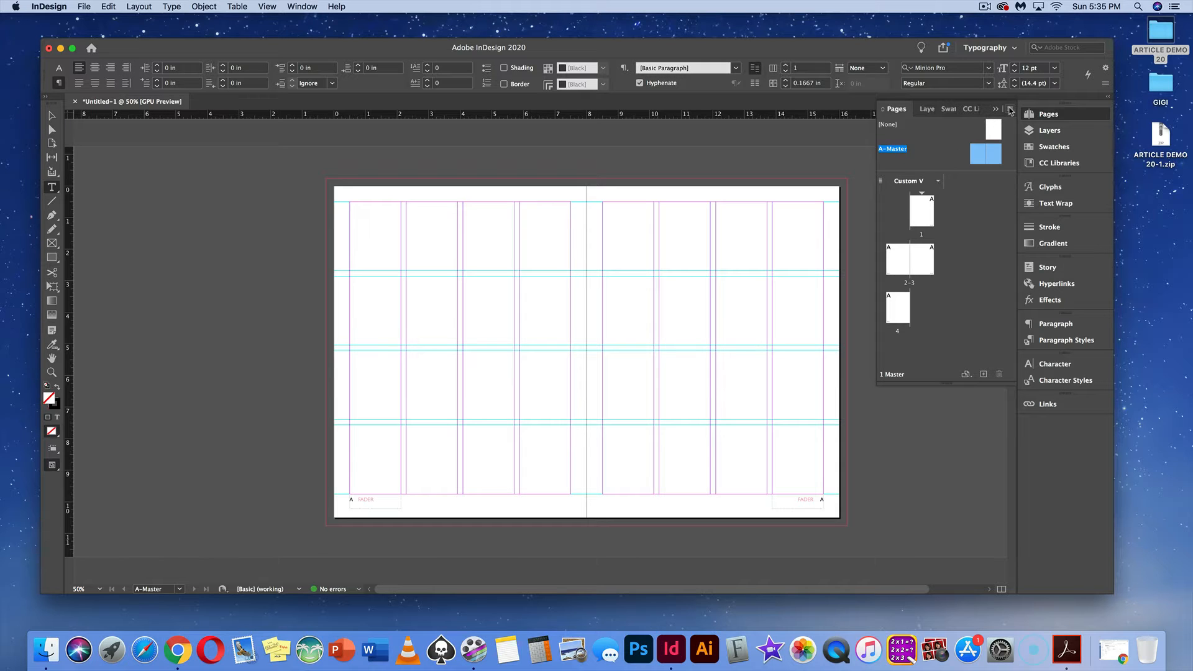
{"action": "left_click", "coordinate": [1011, 112]}
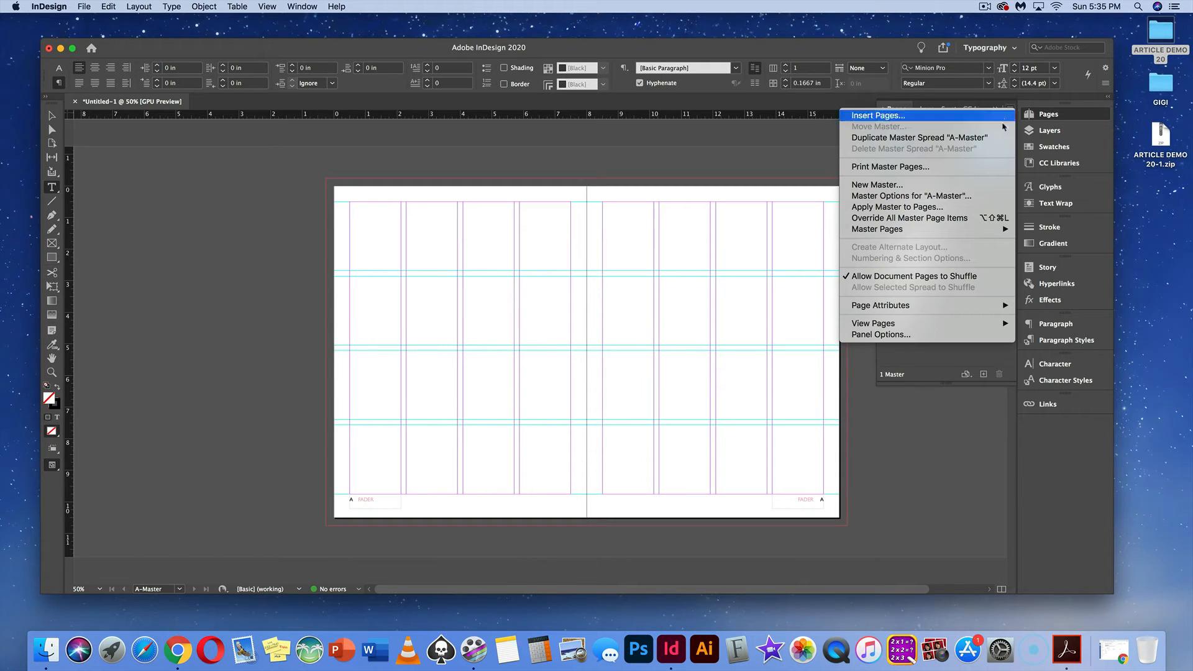
{"action": "left_click", "coordinate": [982, 184]}
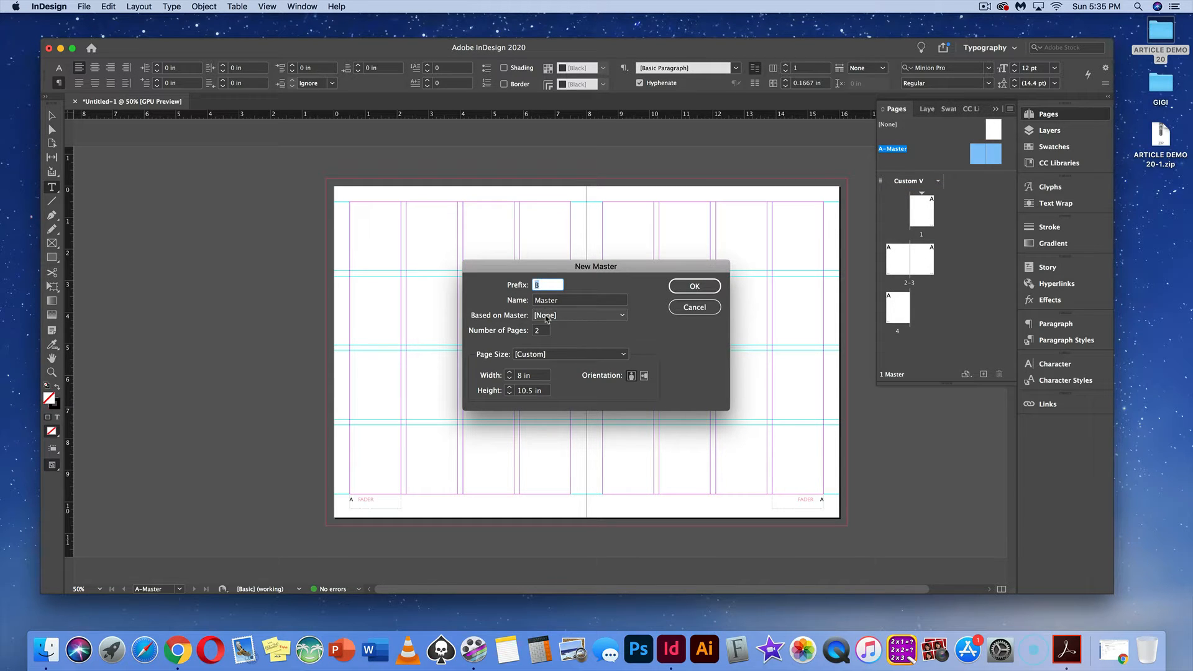
{"action": "left_click", "coordinate": [567, 317]}
{"action": "left_click", "coordinate": [569, 338]}
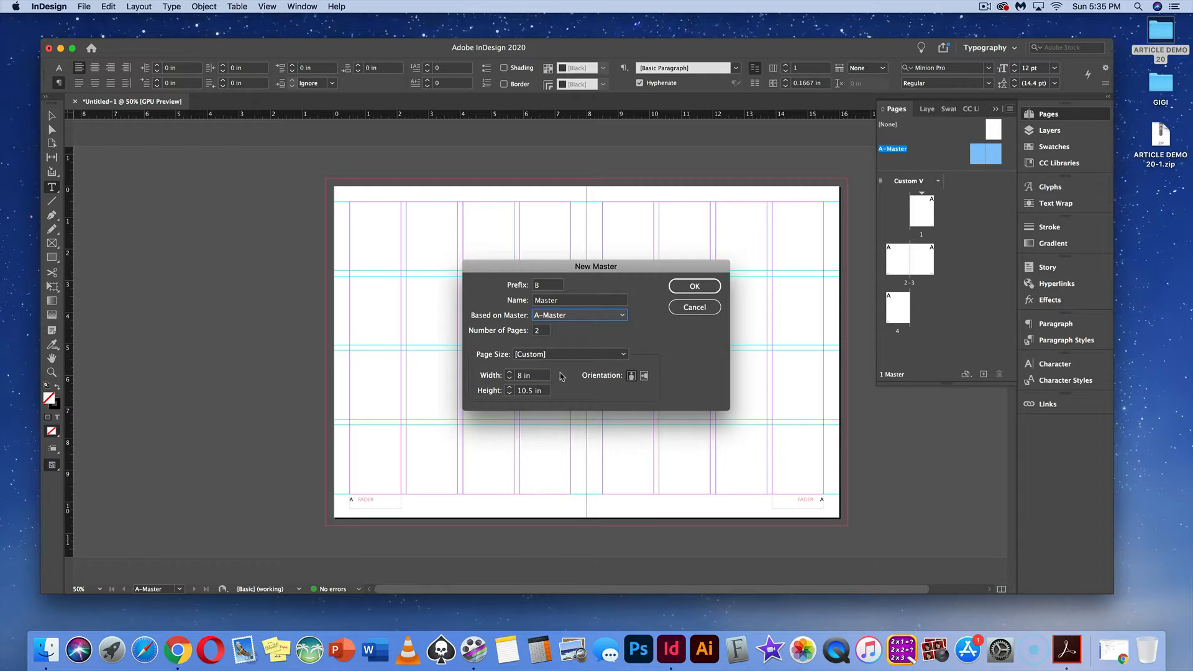
{"action": "left_click", "coordinate": [688, 287]}
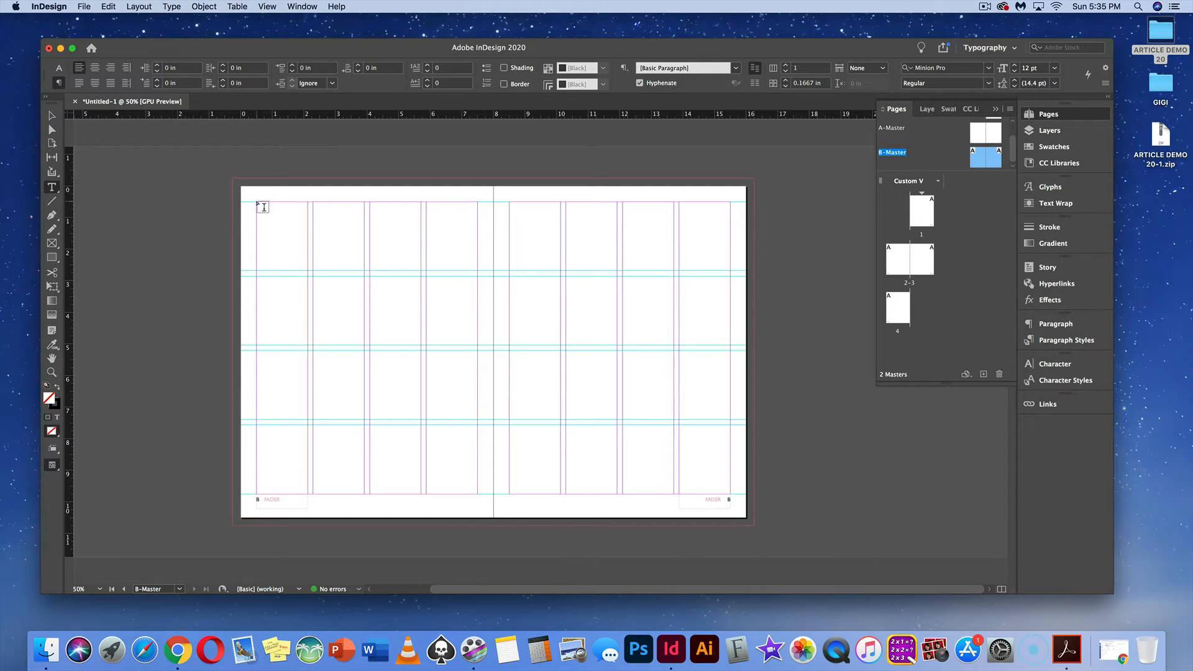
Draw four full-height text frames on the B-Master spread, two per page, each spanning two grid columns within the margins
{"action": "left_click_drag", "start_coordinate": [257, 202], "coordinate": [314, 337]}
{"action": "key", "text": "super+z"}
{"action": "left_click_drag", "start_coordinate": [264, 207], "coordinate": [364, 495]}
{"action": "left_click_drag", "start_coordinate": [372, 204], "coordinate": [480, 494]}
{"action": "left_click_drag", "start_coordinate": [516, 207], "coordinate": [621, 495]}
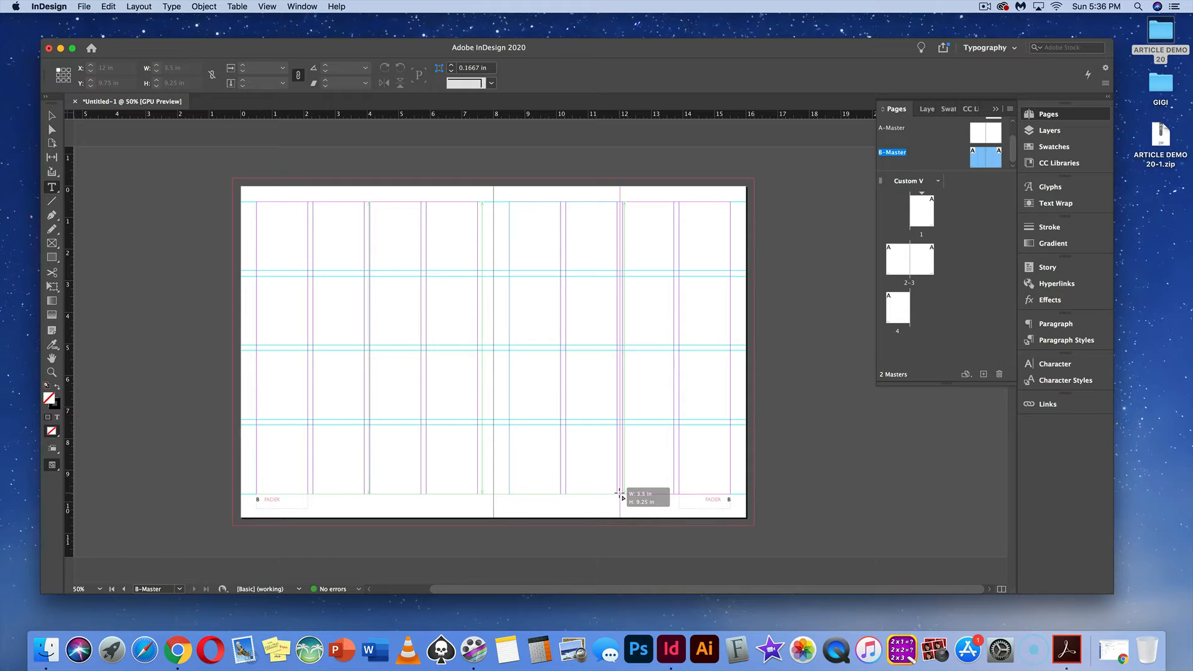
{"action": "left_click_drag", "start_coordinate": [620, 494], "coordinate": [621, 494]}
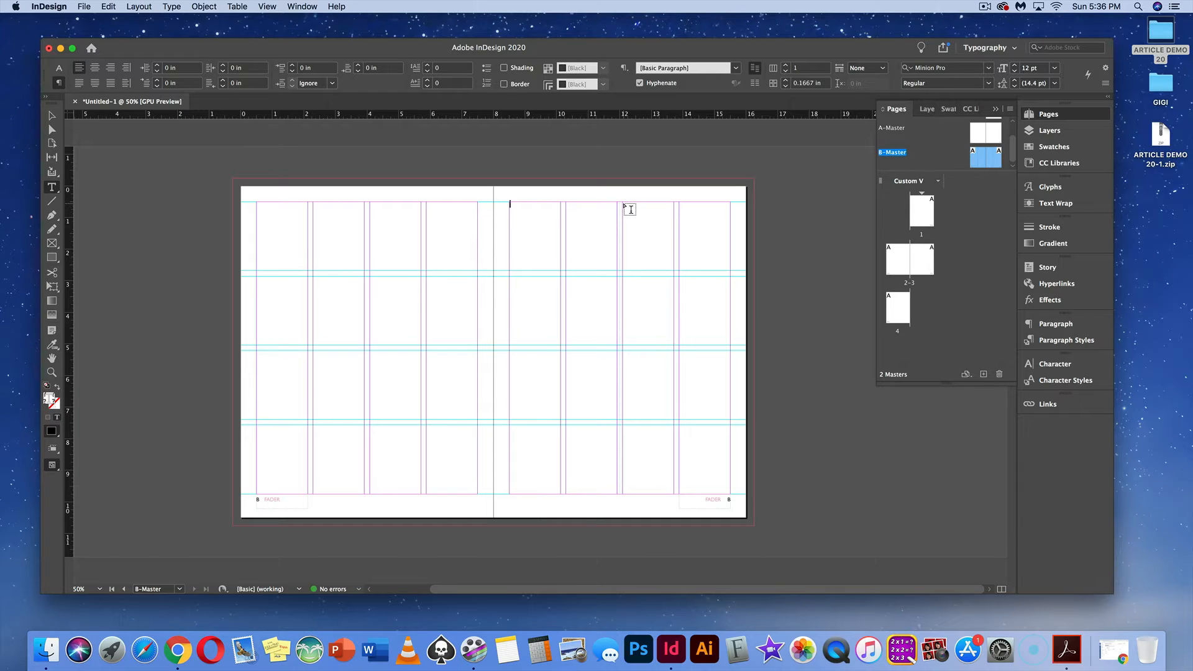
{"action": "left_click_drag", "start_coordinate": [624, 204], "coordinate": [732, 495]}
Narrow the inner text frame on the right B-Master page so its right edge snaps to the second column's guide
{"action": "key", "text": "super+equal"}
{"action": "key", "text": "super+equal"}
{"action": "key", "text": "super+equal"}
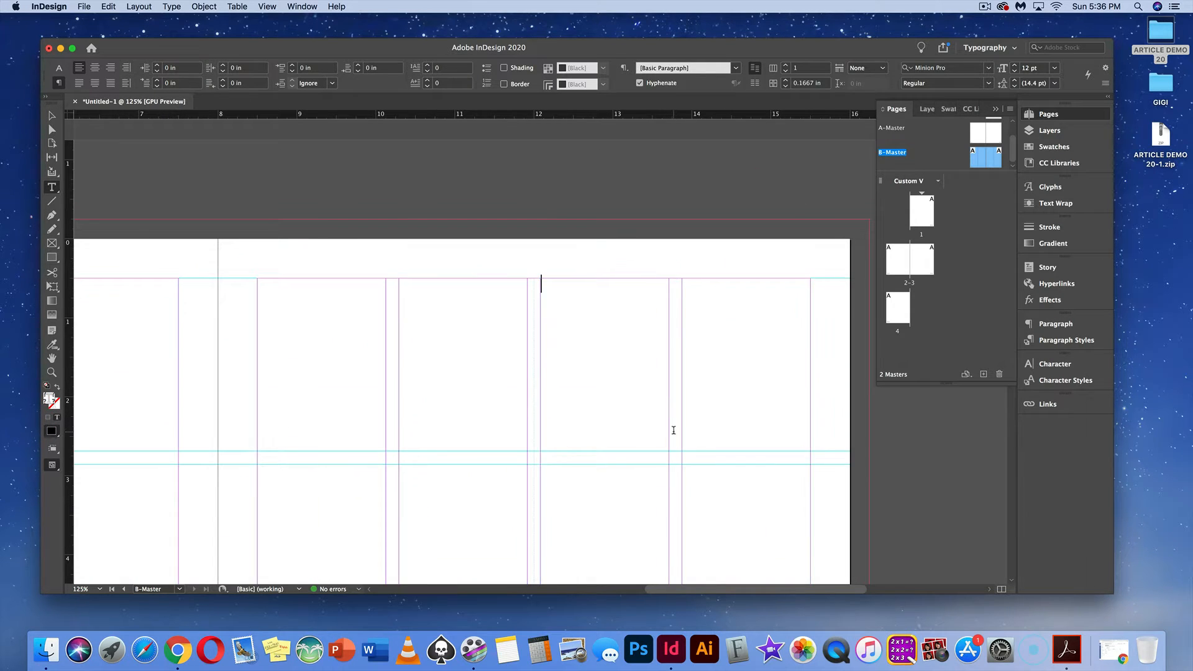
{"action": "left_click", "coordinate": [534, 363], "text": "super"}
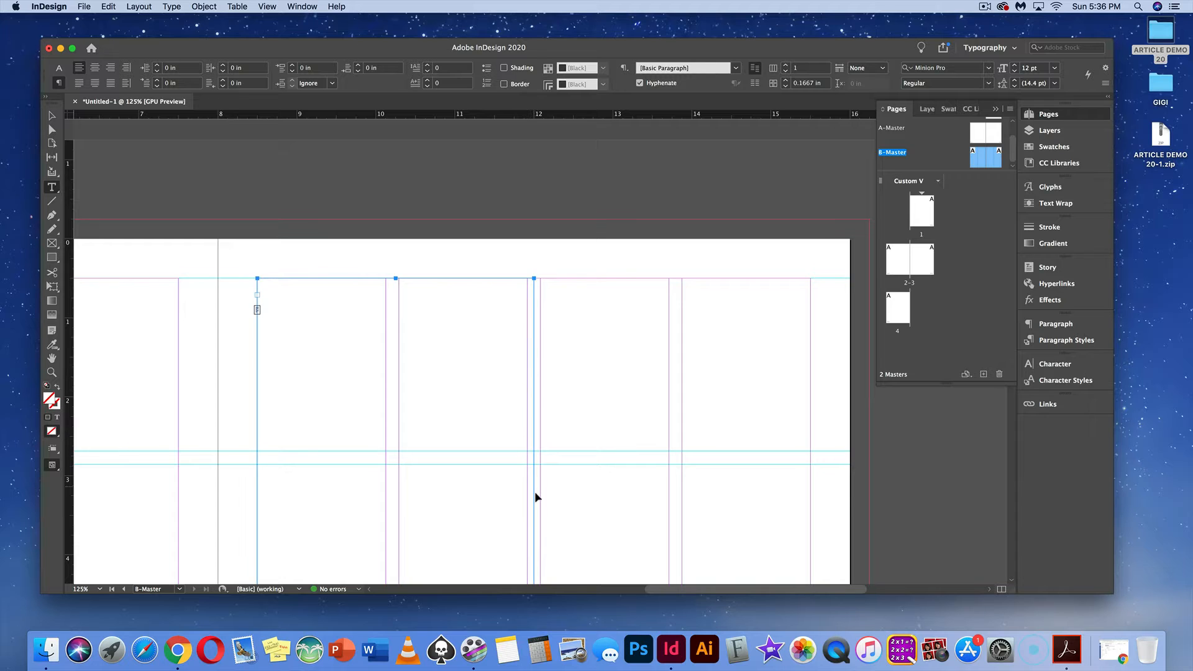
{"action": "scroll", "coordinate": [530, 372], "scroll_direction": "down", "scroll_amount": 10}
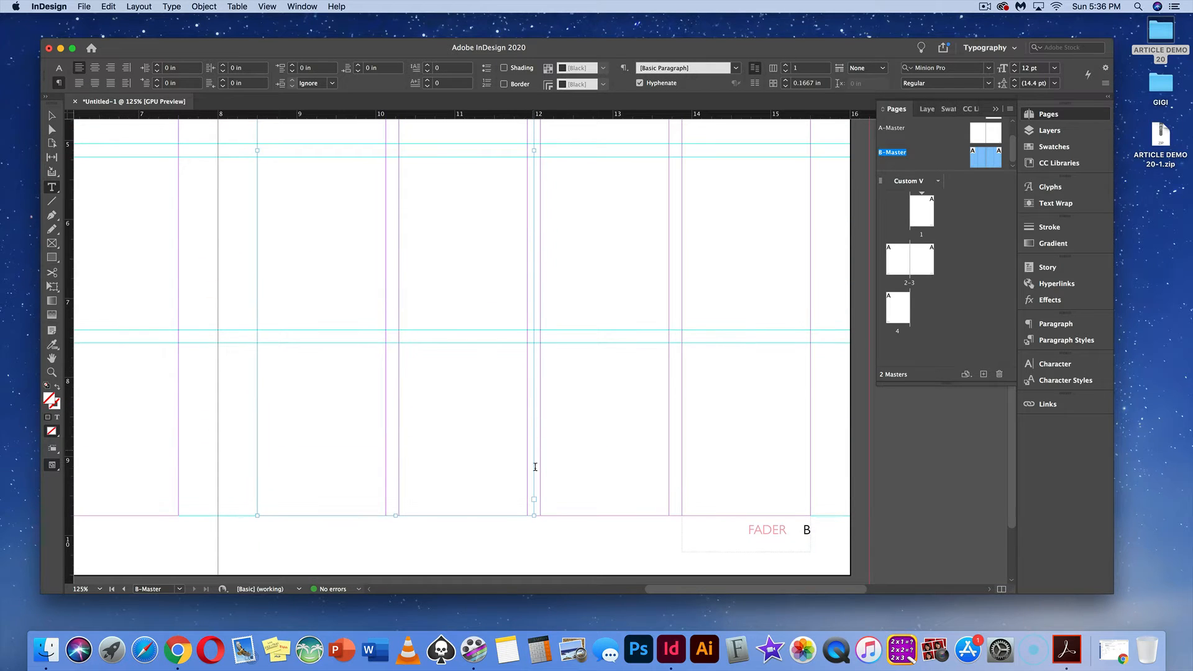
{"action": "left_click_drag", "start_coordinate": [534, 516], "coordinate": [526, 516]}
{"action": "key", "text": "super+minus"}
{"action": "key", "text": "super+minus"}
{"action": "key", "text": "super+minus"}
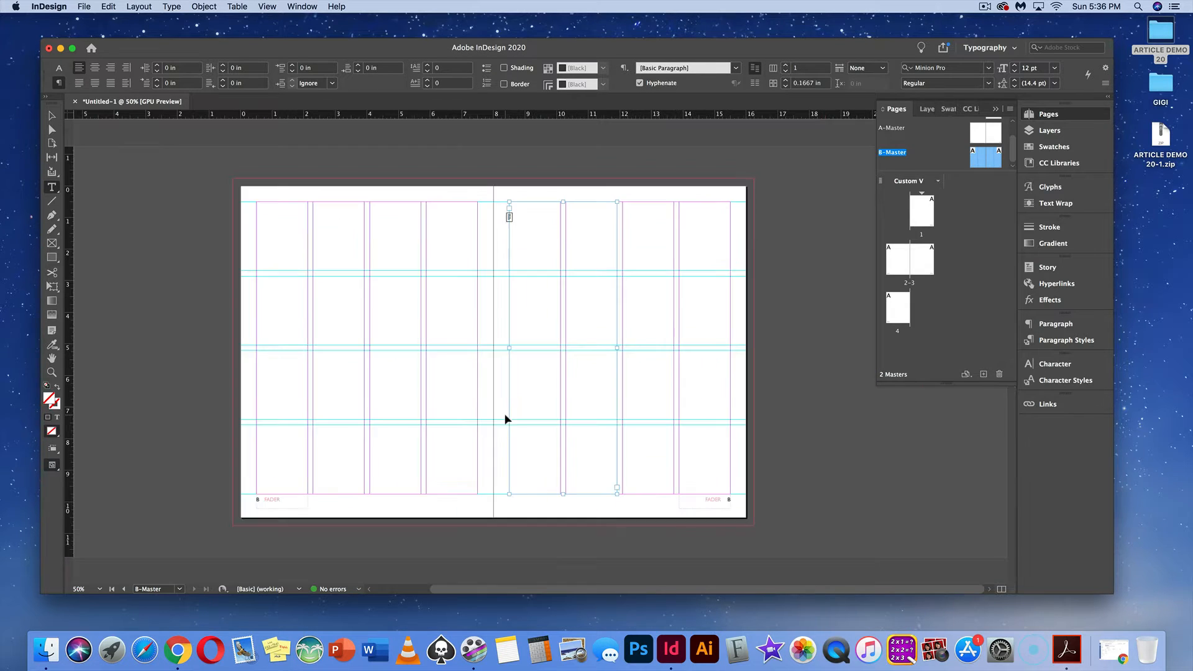
Thread the first text frame on the left B-Master page into the second frame beside it
{"action": "left_click_drag", "start_coordinate": [510, 418], "coordinate": [358, 417]}
{"action": "key", "text": "super"}
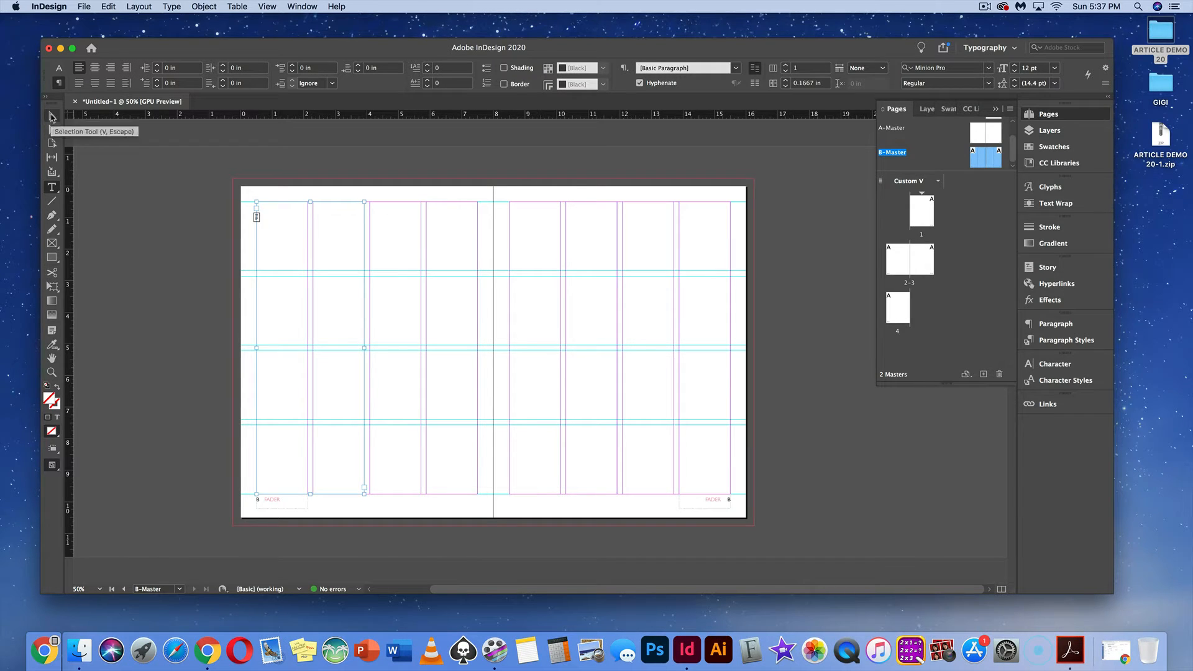
{"action": "left_click", "coordinate": [51, 115]}
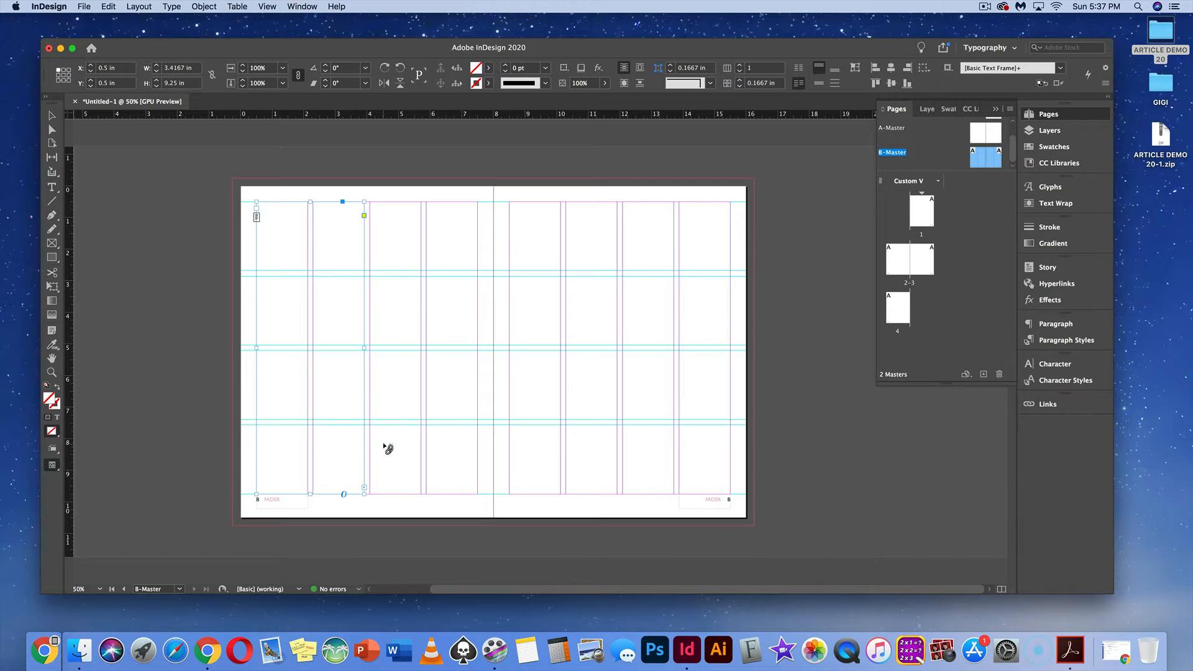
{"action": "left_click", "coordinate": [364, 489]}
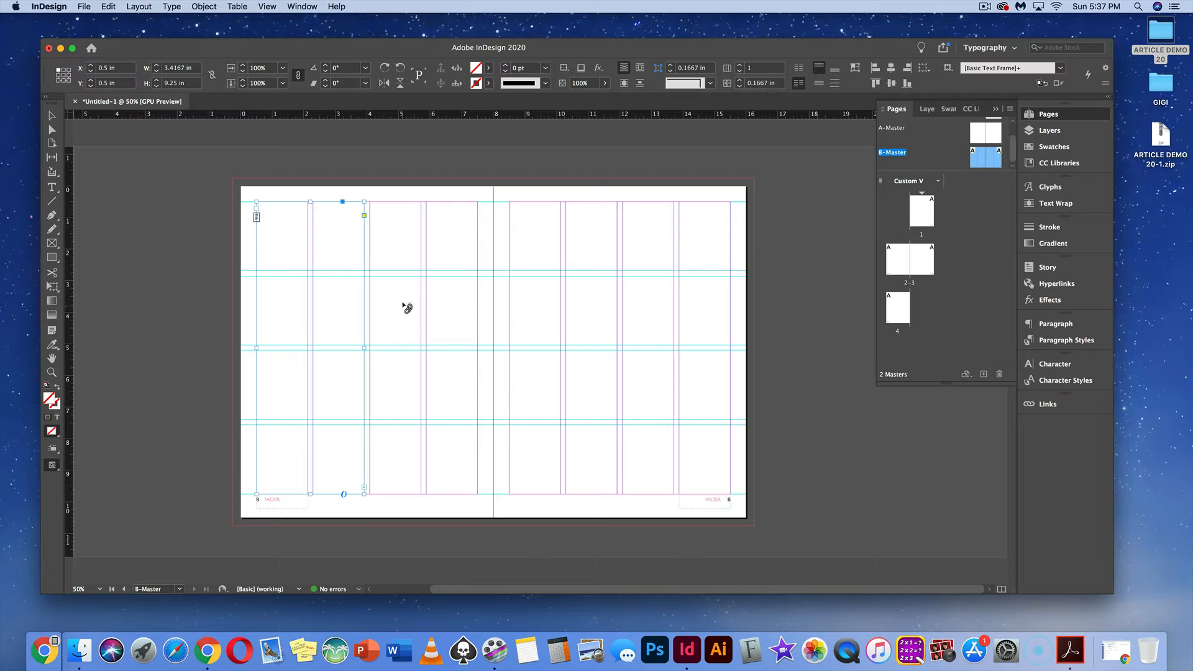
{"action": "left_click", "coordinate": [400, 246]}
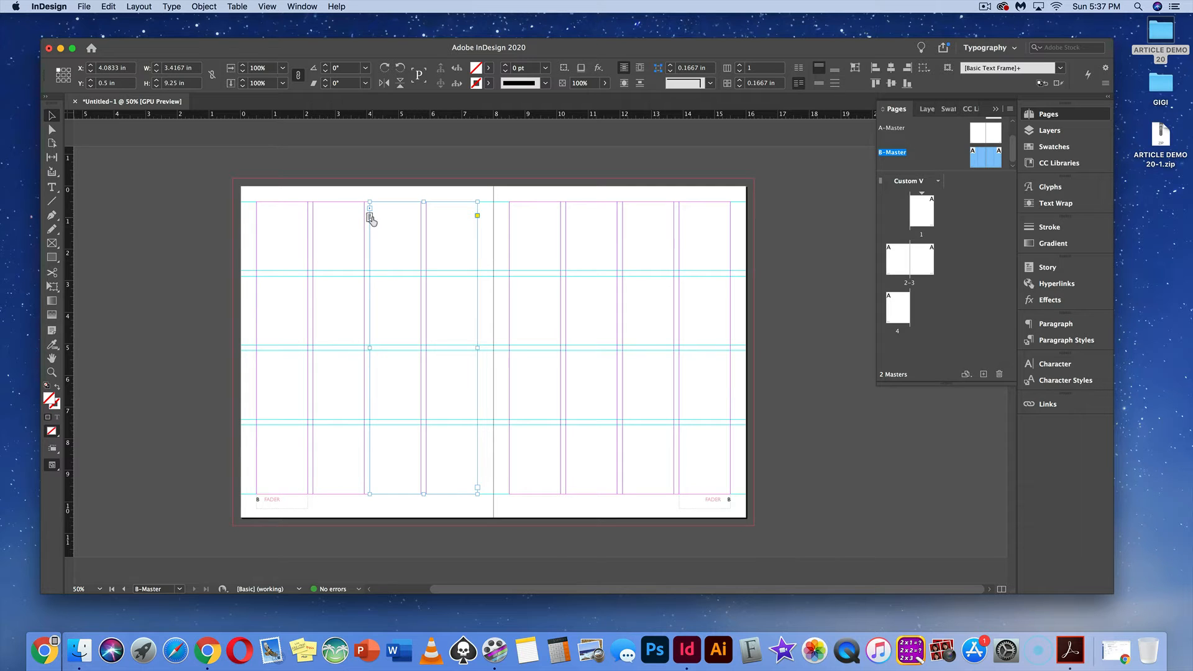
Show the text threads and link the second B-Master frame through the third to the fourth
{"action": "left_click", "coordinate": [267, 6]}
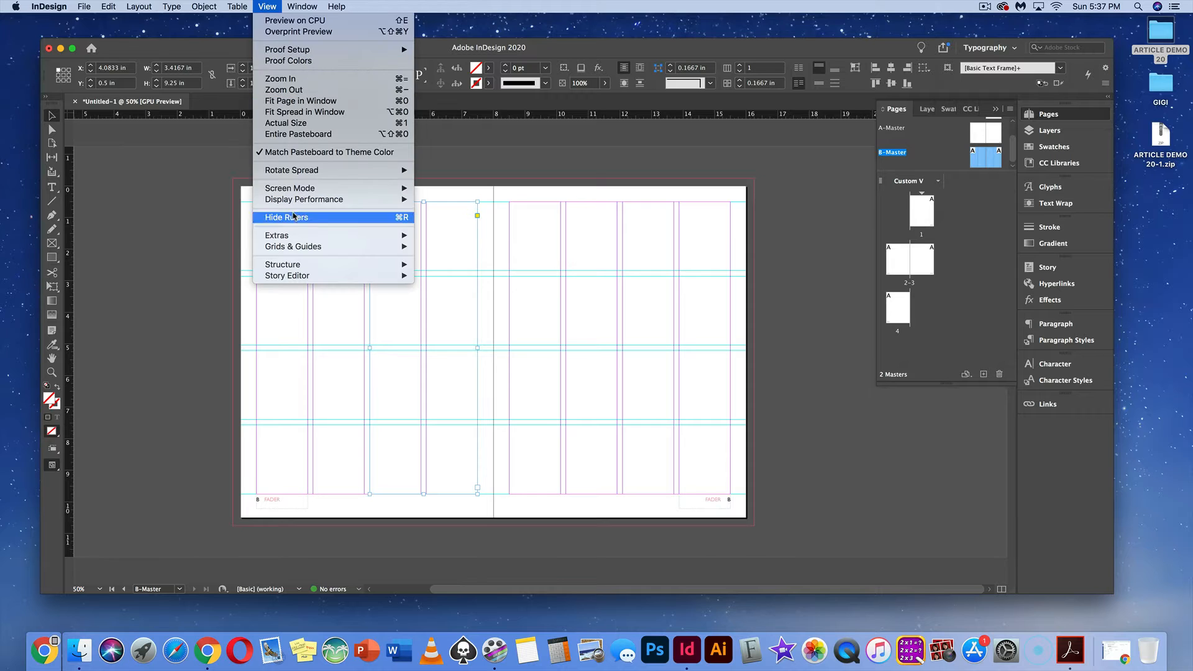
{"action": "mouse_move", "coordinate": [295, 234]}
{"action": "left_click", "coordinate": [449, 246]}
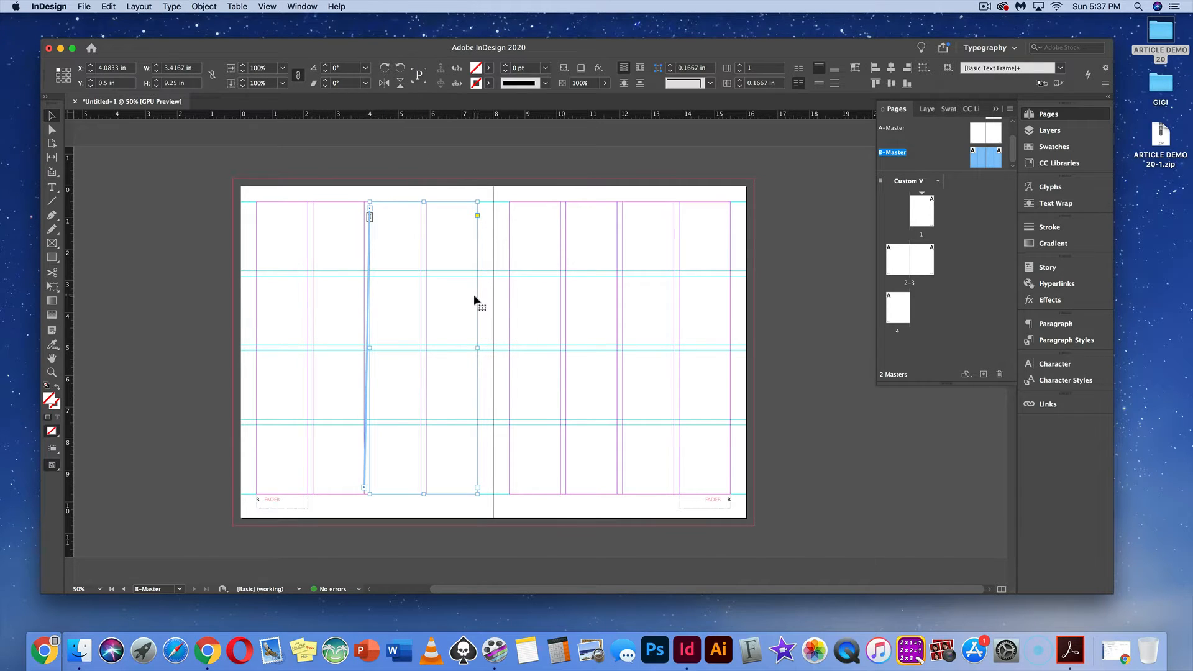
{"action": "left_click", "coordinate": [478, 488]}
{"action": "left_click", "coordinate": [532, 284]}
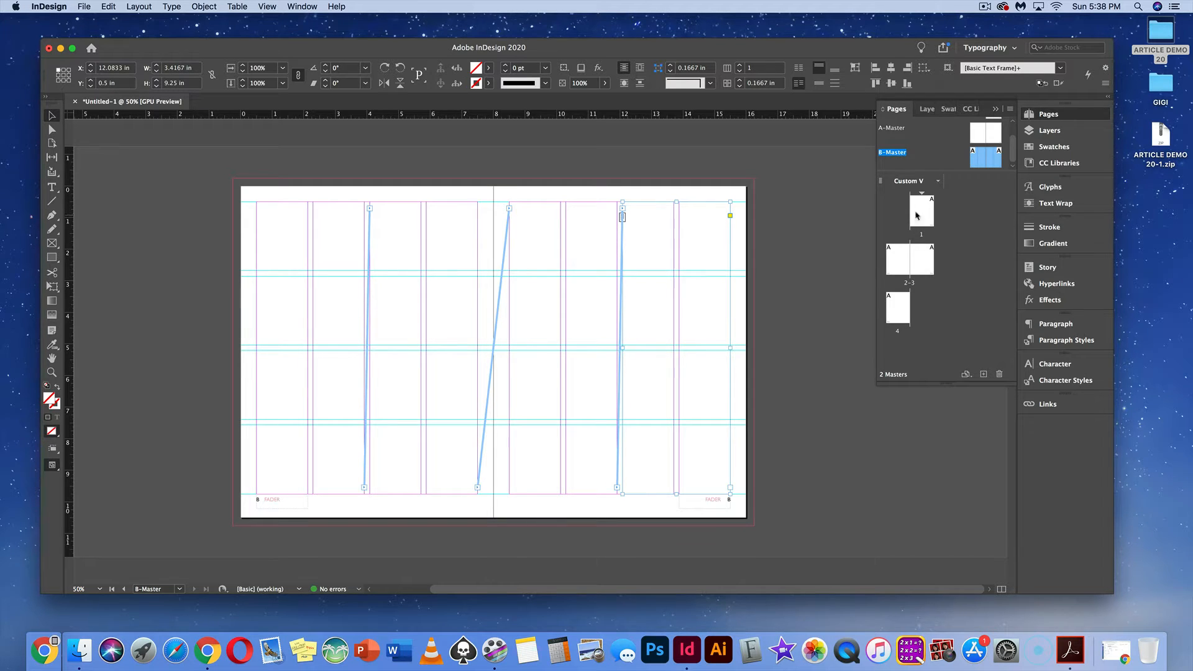
Apply B-Master to pages 2-3 and open that spread
{"action": "left_click_drag", "start_coordinate": [892, 155], "coordinate": [885, 240]}
{"action": "left_click_drag", "start_coordinate": [885, 240], "coordinate": [885, 241]}
{"action": "double_click", "coordinate": [899, 262]}
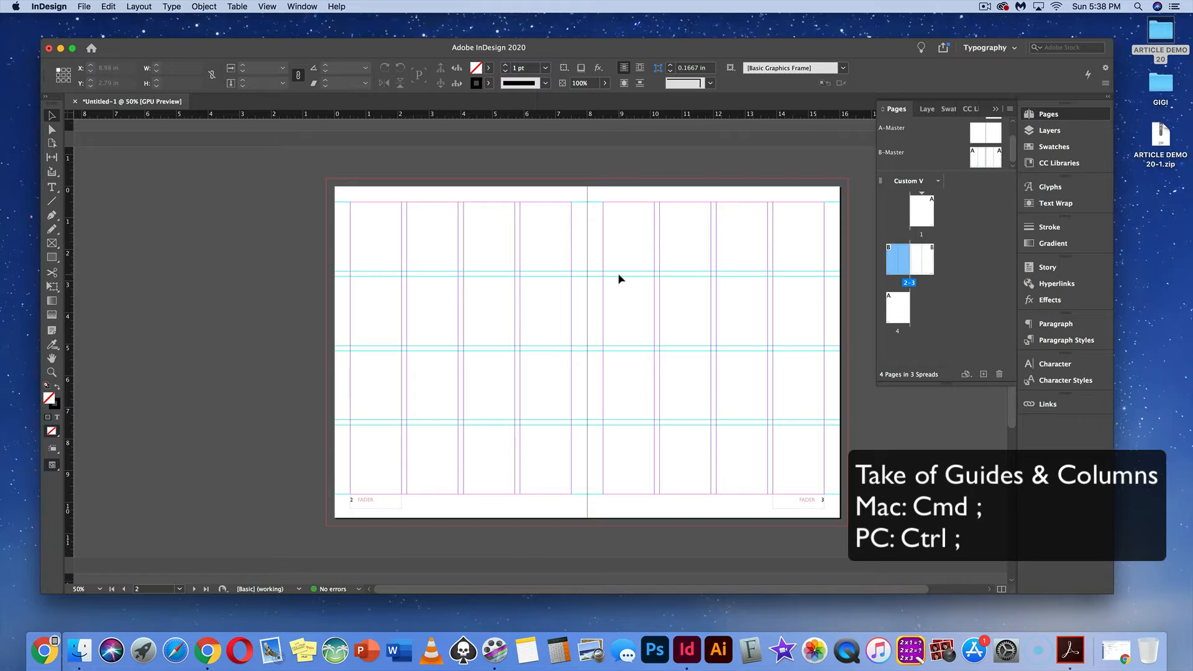
Hide the guides and examine the text frames on spread 2-3 up close
{"action": "key", "text": "super+semicolon"}
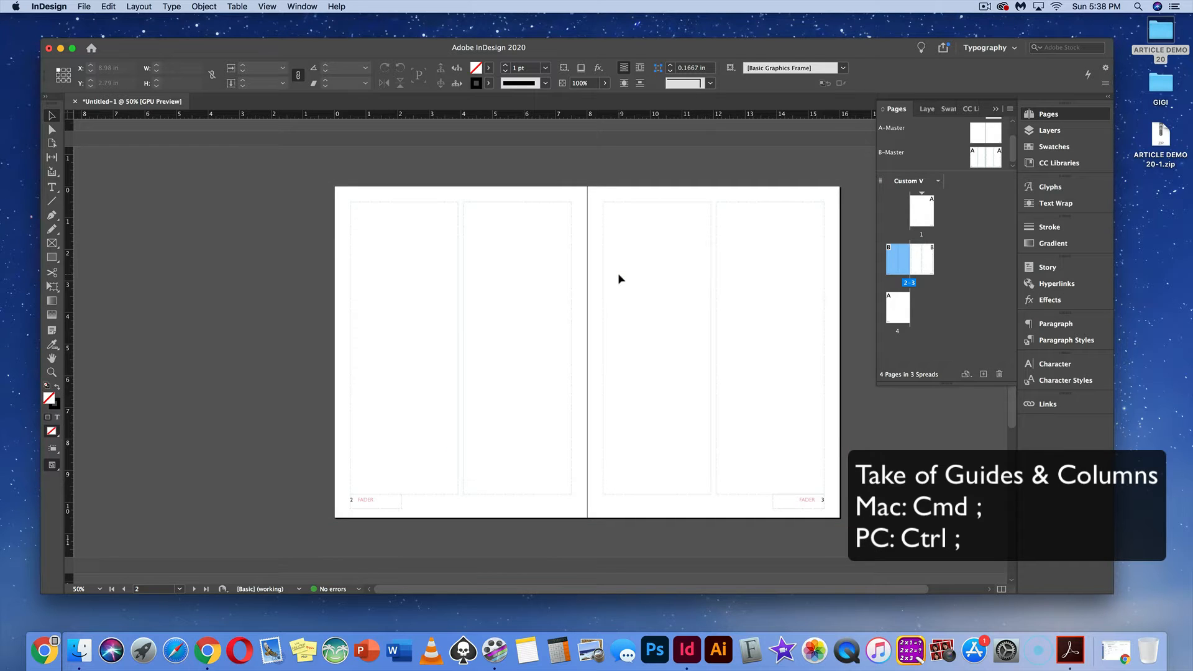
{"action": "key", "text": "super+equal"}
{"action": "key", "text": "super+equal"}
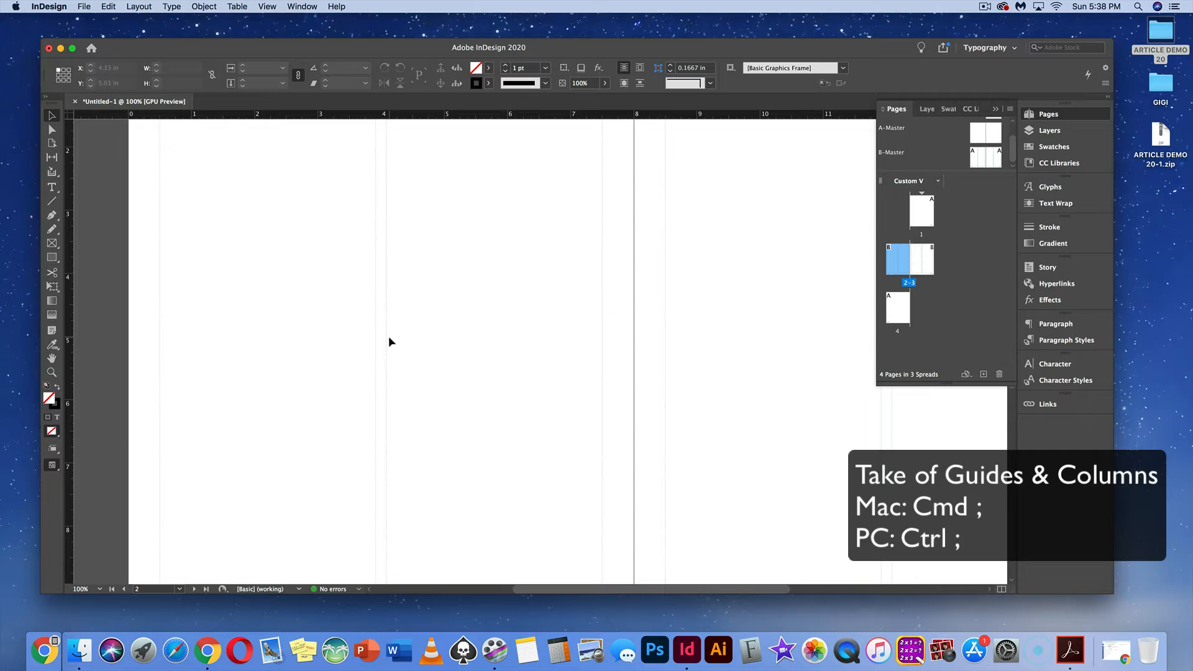
{"action": "key", "text": "super+minus"}
{"action": "key", "text": "super+minus"}
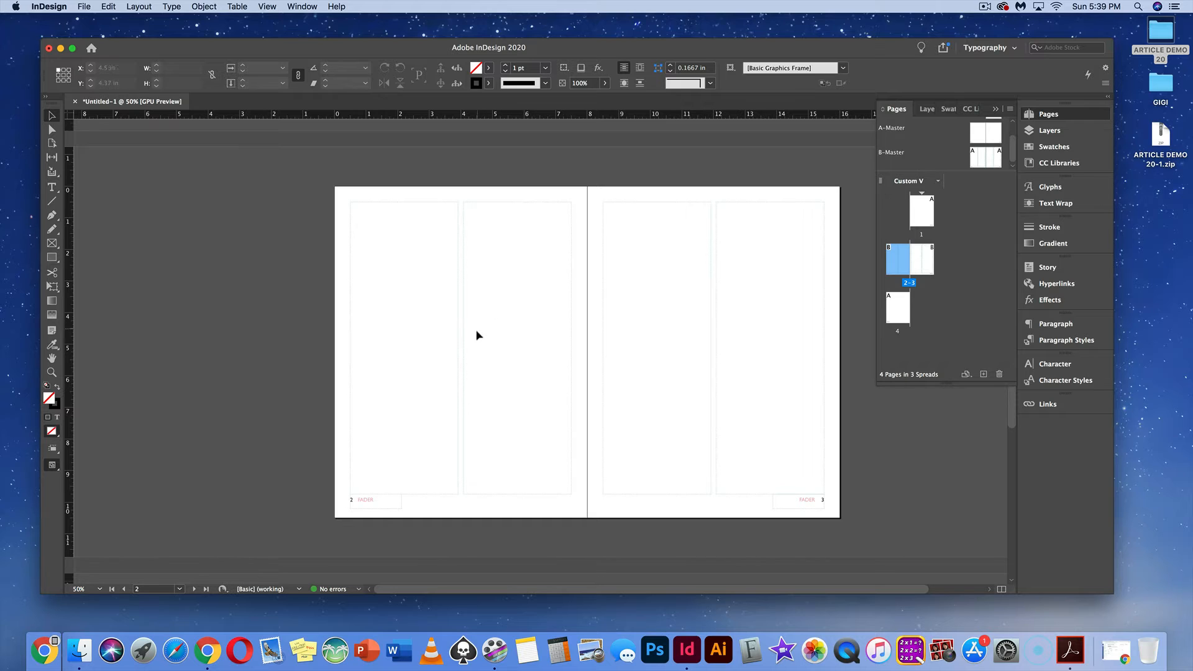
Show the guides again and draw a text frame on page 1 across all four columns of the bottom grid row
{"action": "scroll", "coordinate": [460, 330], "scroll_direction": "up", "scroll_amount": 5}
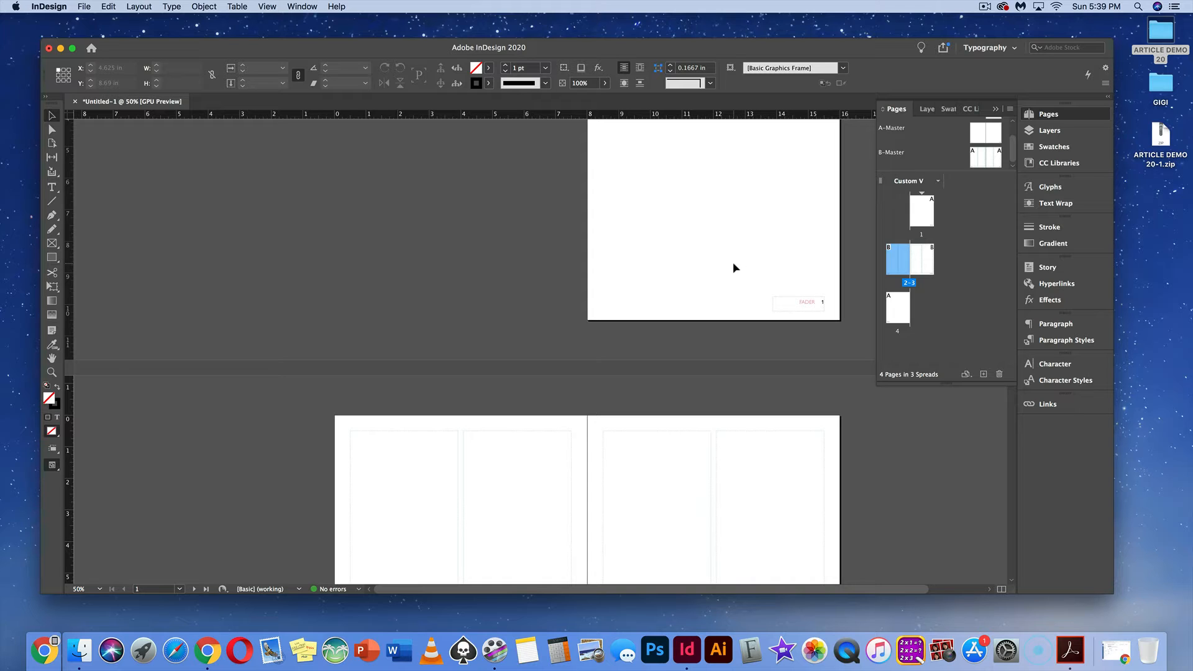
{"action": "double_click", "coordinate": [920, 215]}
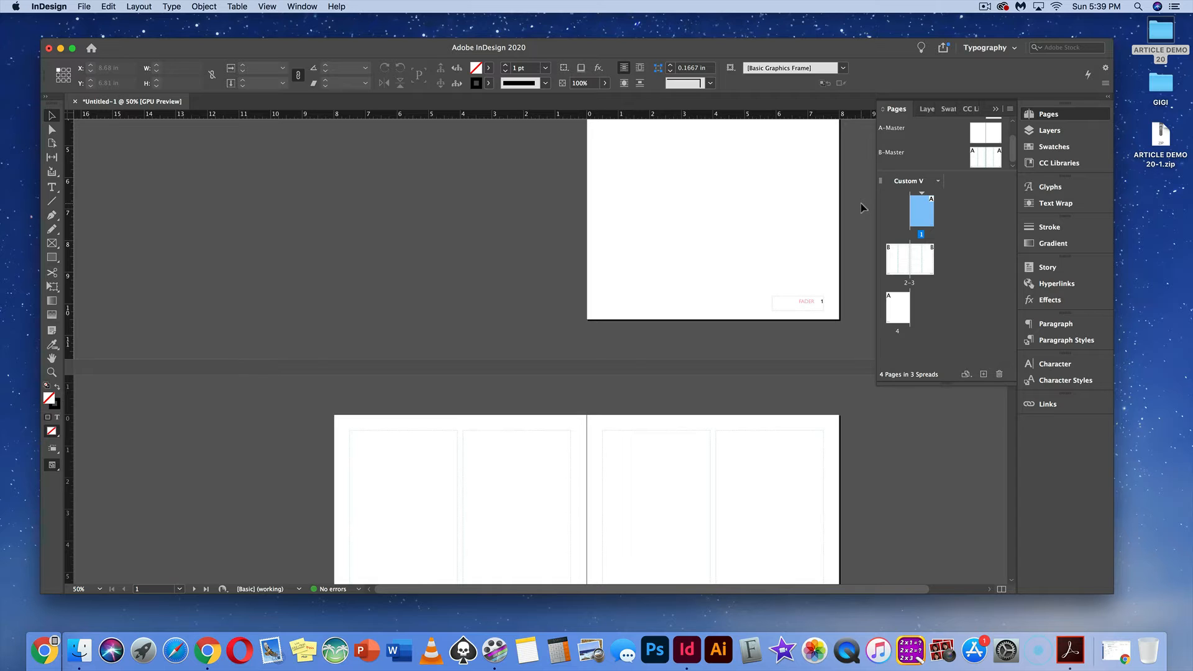
{"action": "key", "text": "super+0"}
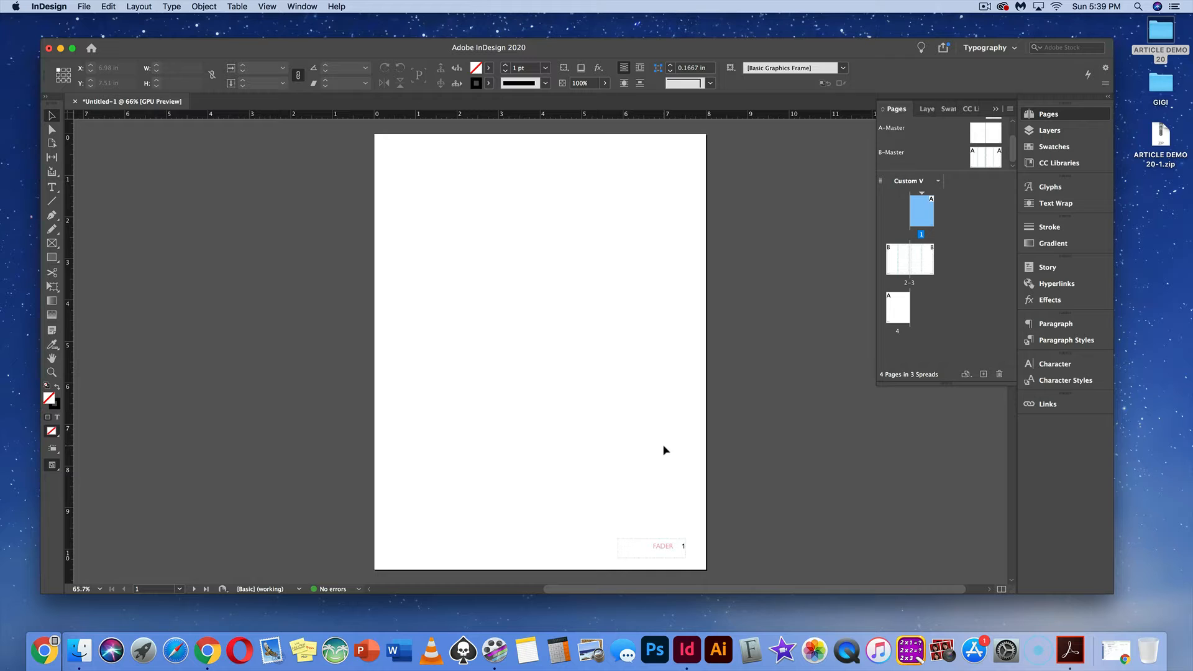
{"action": "key", "text": "w"}
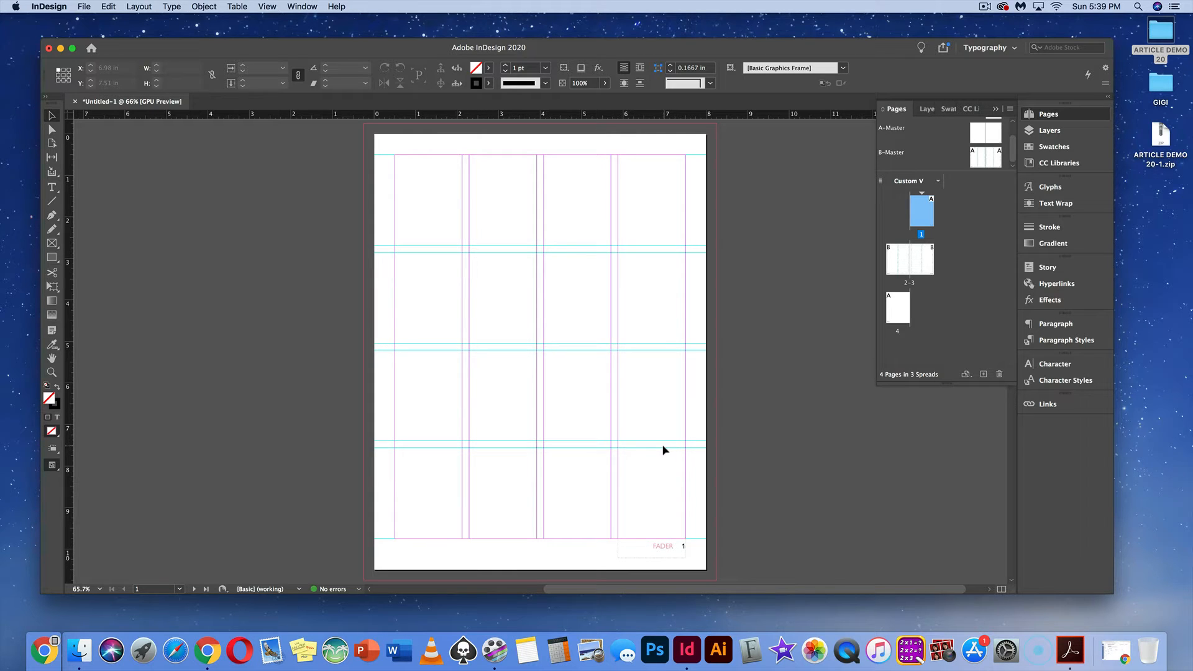
{"action": "left_click", "coordinate": [51, 187]}
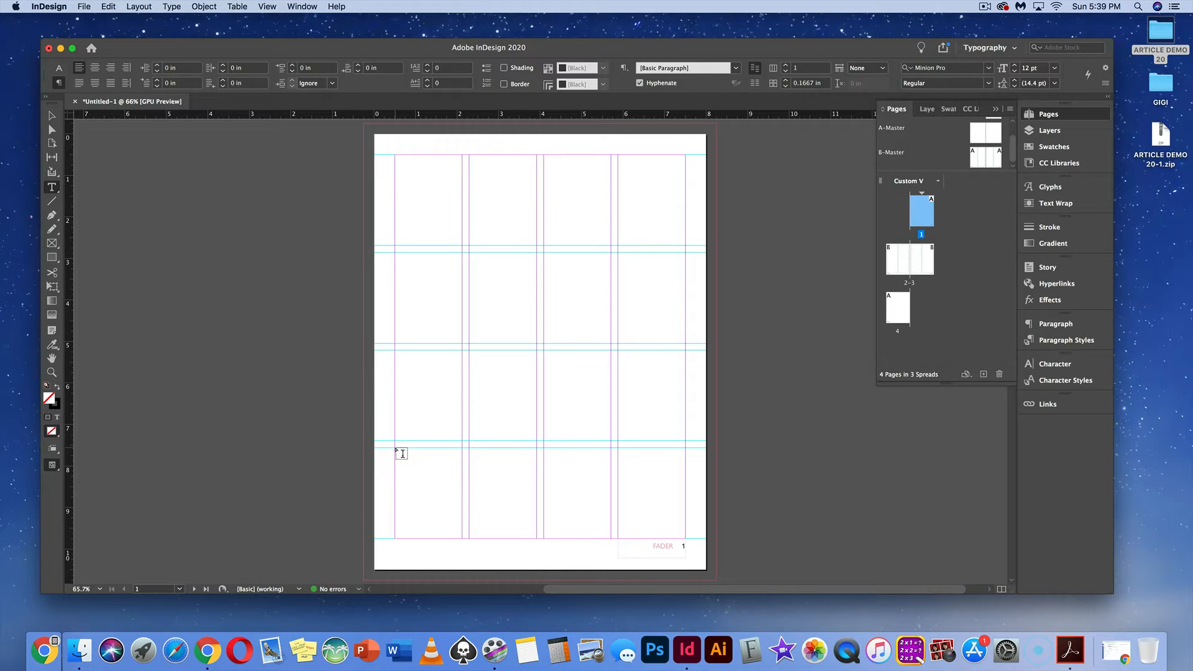
{"action": "left_click_drag", "start_coordinate": [395, 448], "coordinate": [687, 540]}
Draw a text frame on page 4 across all four grid columns and the top two grid rows
{"action": "scroll", "coordinate": [629, 521], "scroll_direction": "down", "scroll_amount": 5}
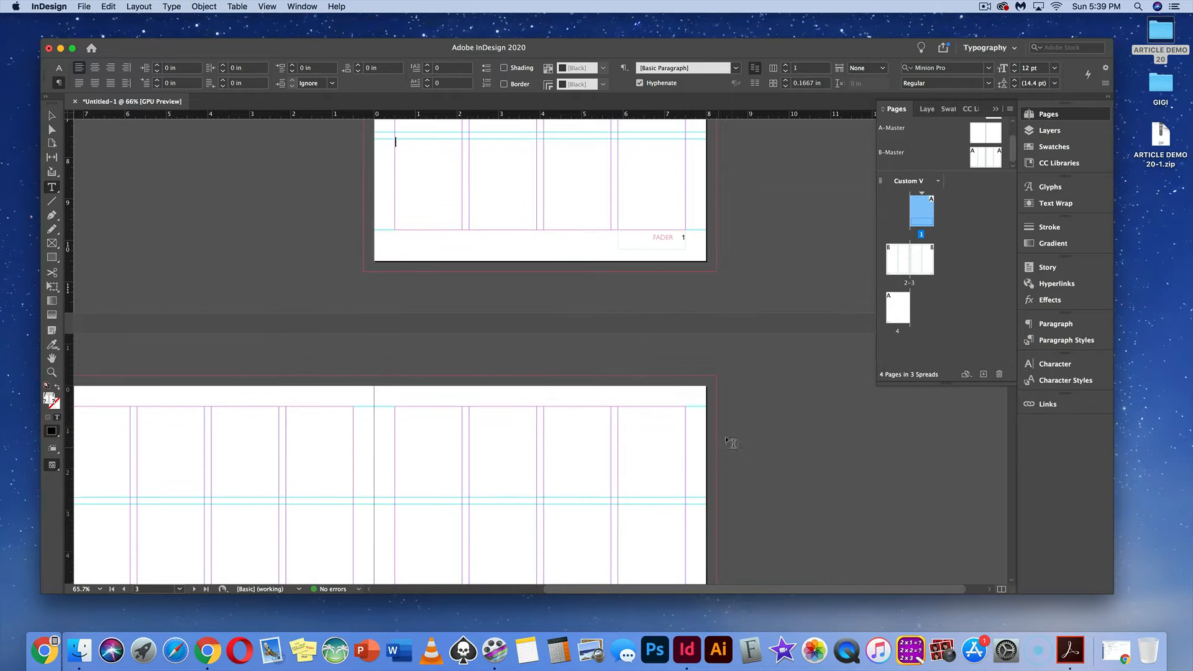
{"action": "double_click", "coordinate": [901, 310]}
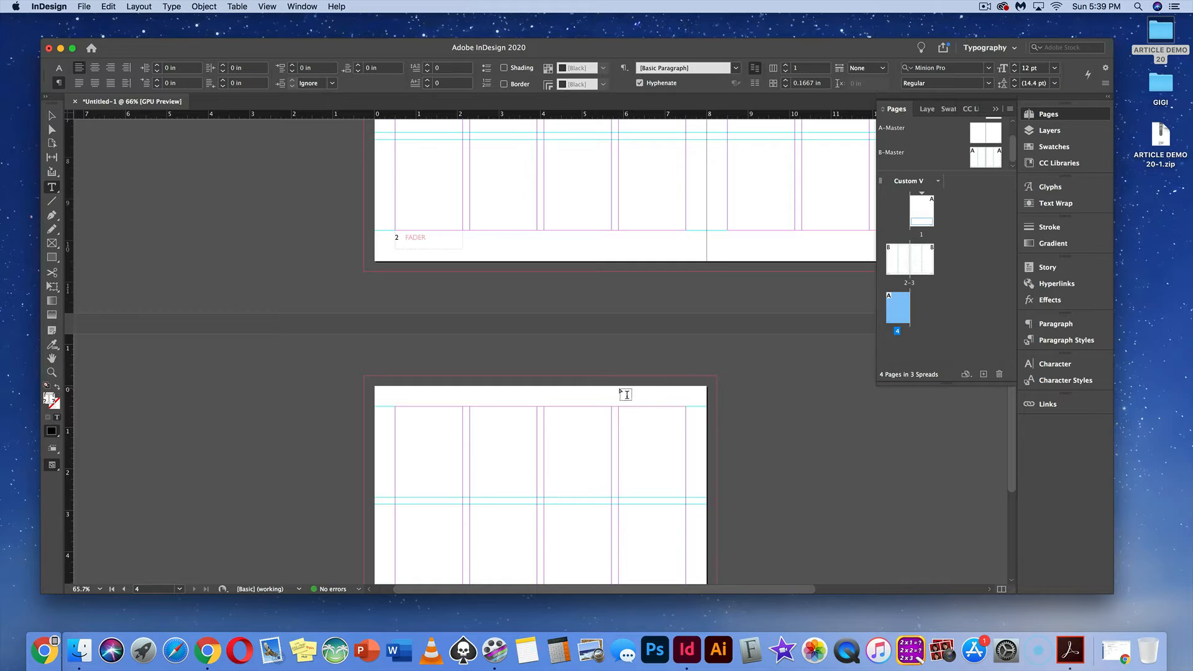
{"action": "scroll", "coordinate": [622, 394], "scroll_direction": "down", "scroll_amount": 2}
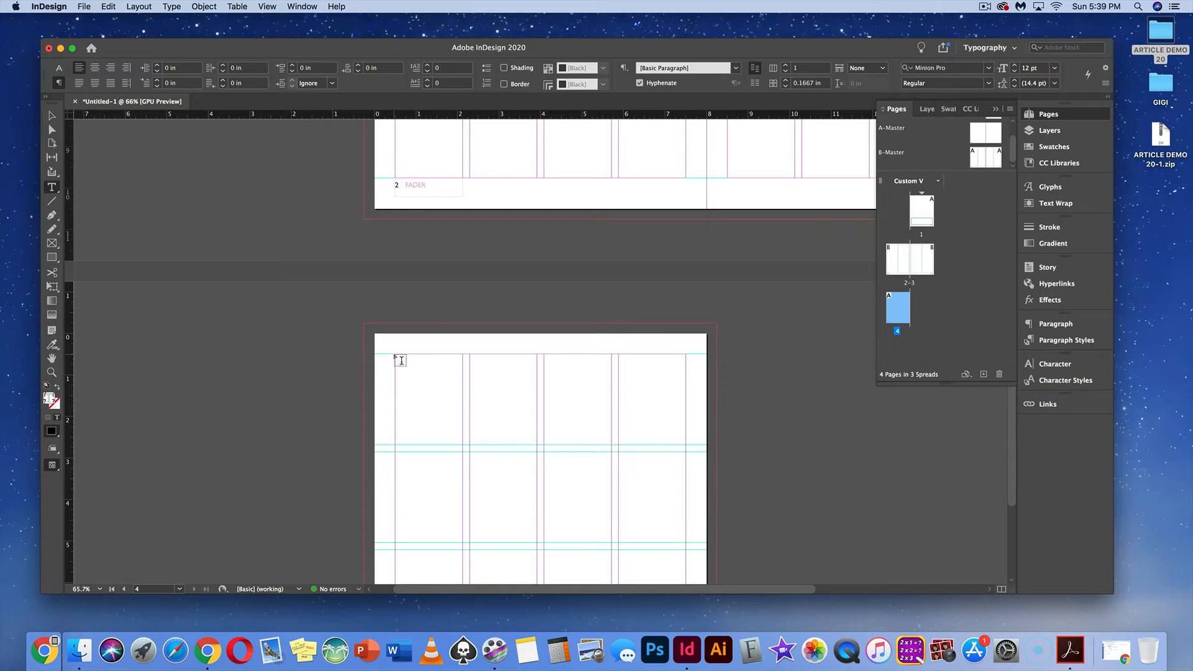
{"action": "left_click_drag", "start_coordinate": [399, 355], "coordinate": [685, 540]}
Set the page 4 text frame to three columns
{"action": "left_click", "coordinate": [394, 369]}
{"action": "left_click", "coordinate": [786, 66]}
{"action": "left_click", "coordinate": [786, 66]}
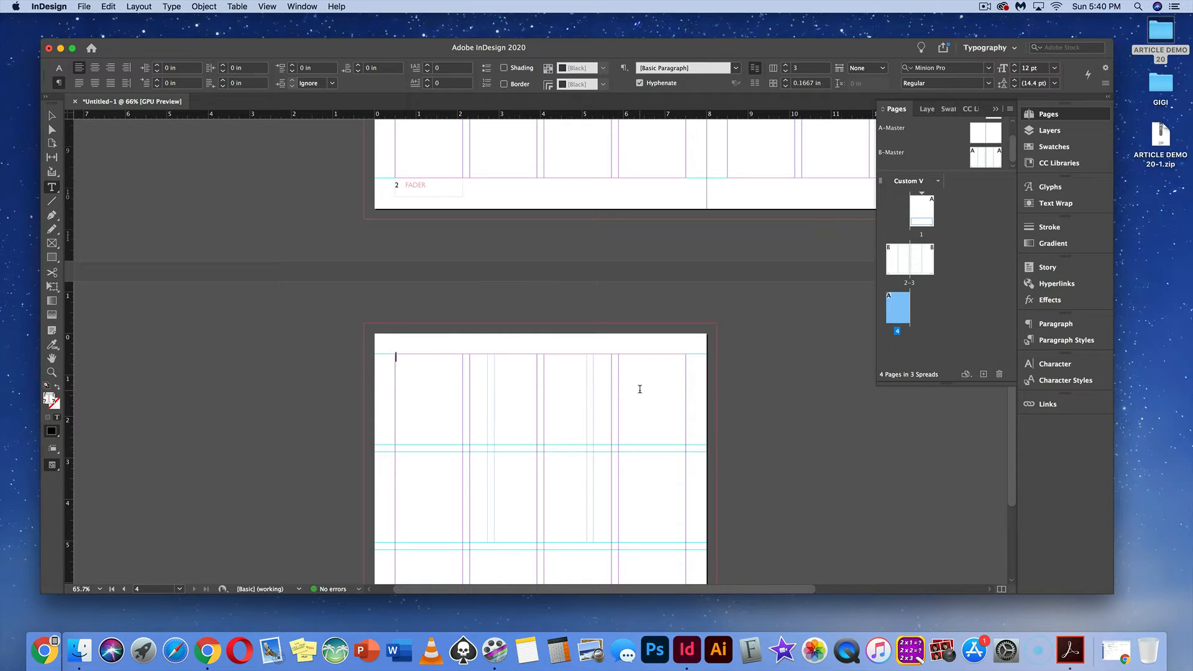
{"action": "scroll", "coordinate": [641, 389], "scroll_direction": "up", "scroll_amount": 8}
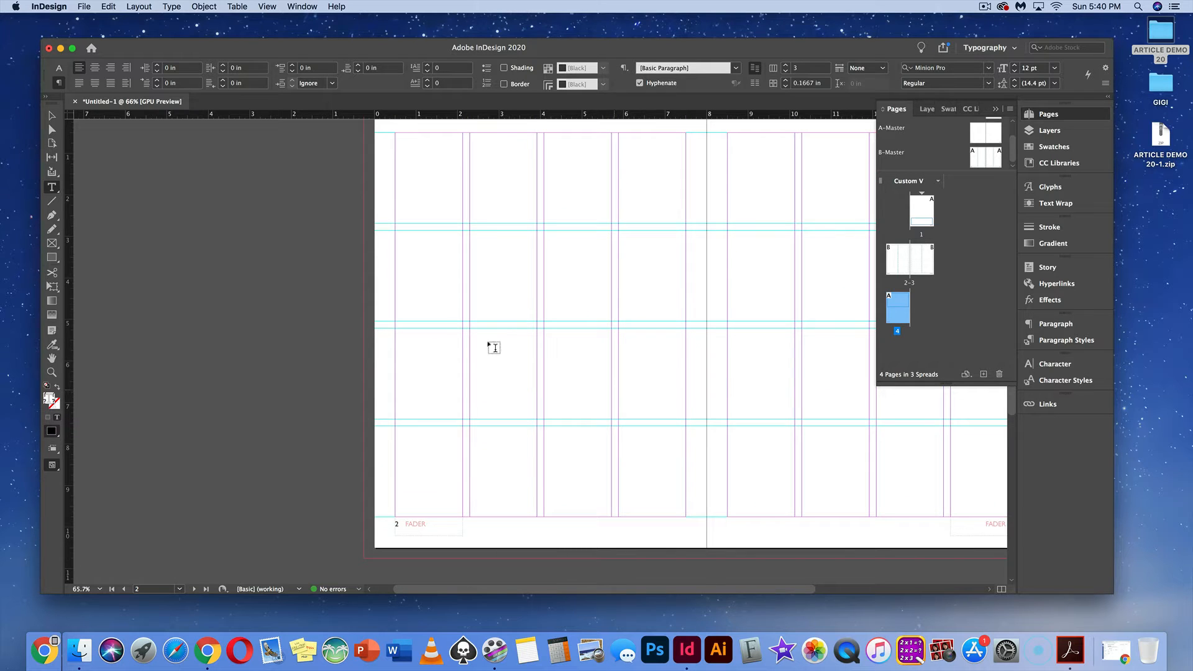
Hide the guides and override the B-Master text frame in the first column of page 2 so it becomes editable
{"action": "left_click", "coordinate": [52, 116]}
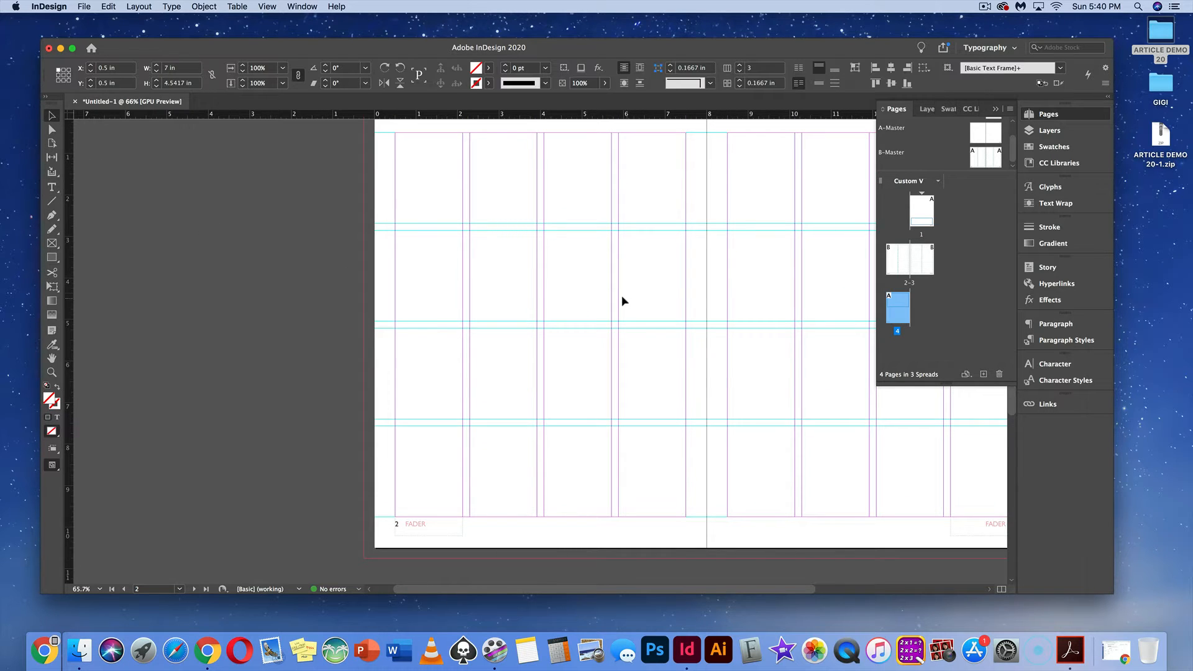
{"action": "left_click", "coordinate": [535, 286]}
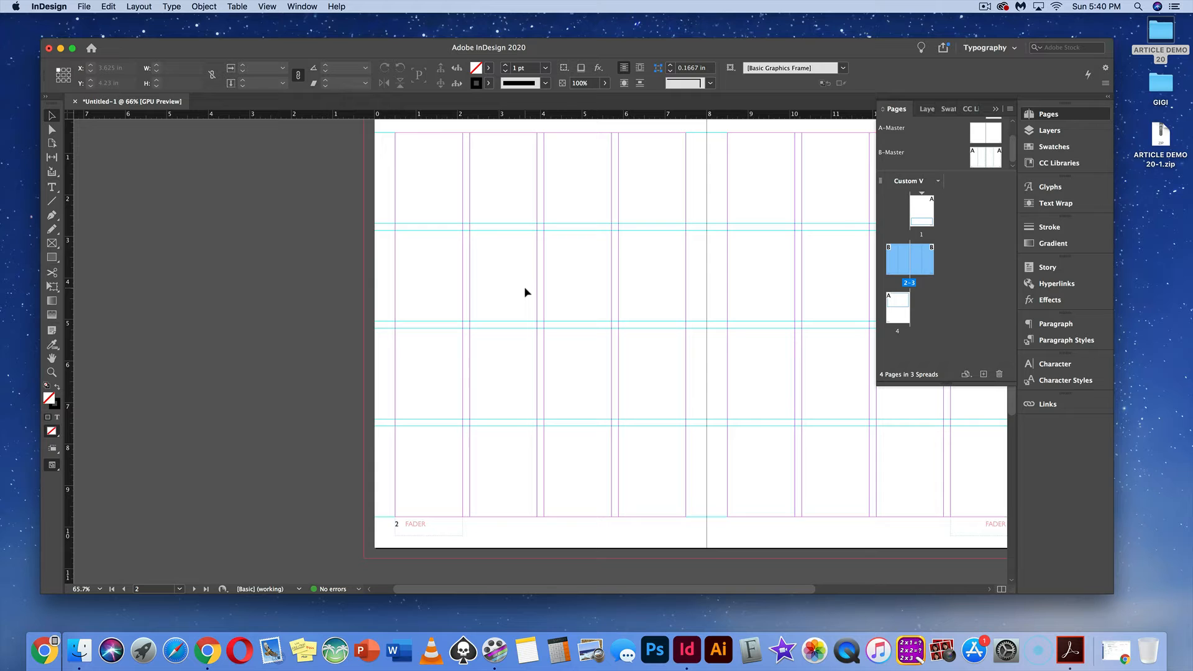
{"action": "key", "text": "super+semicolon"}
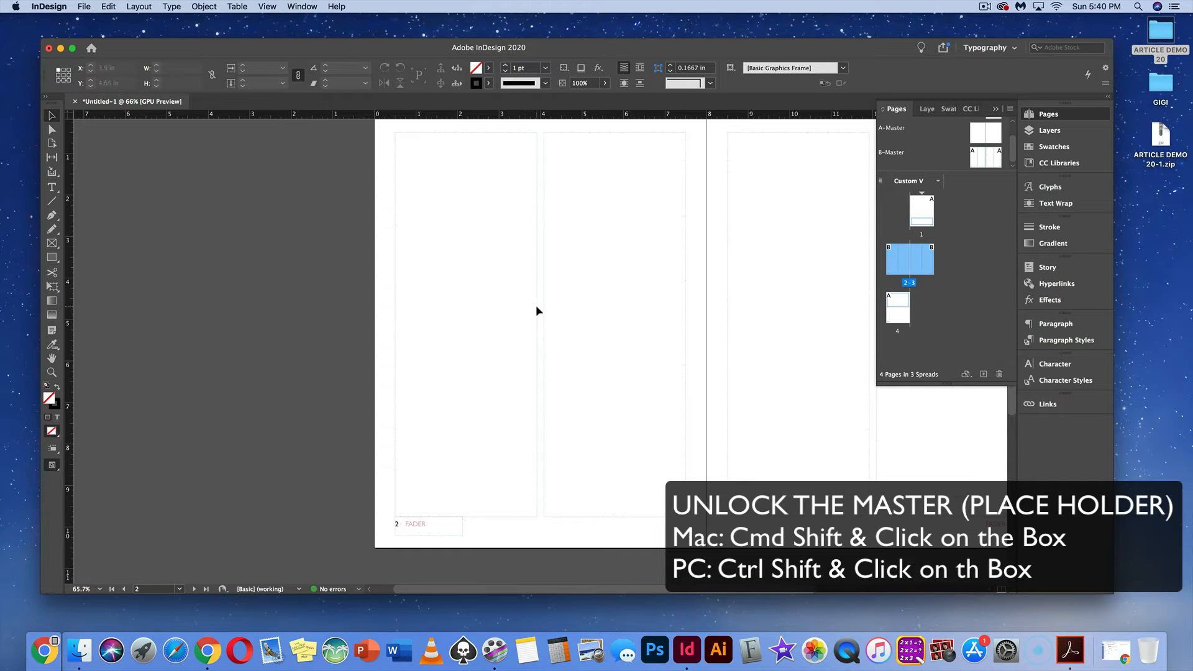
{"action": "left_click", "coordinate": [535, 311], "text": "shift+super"}
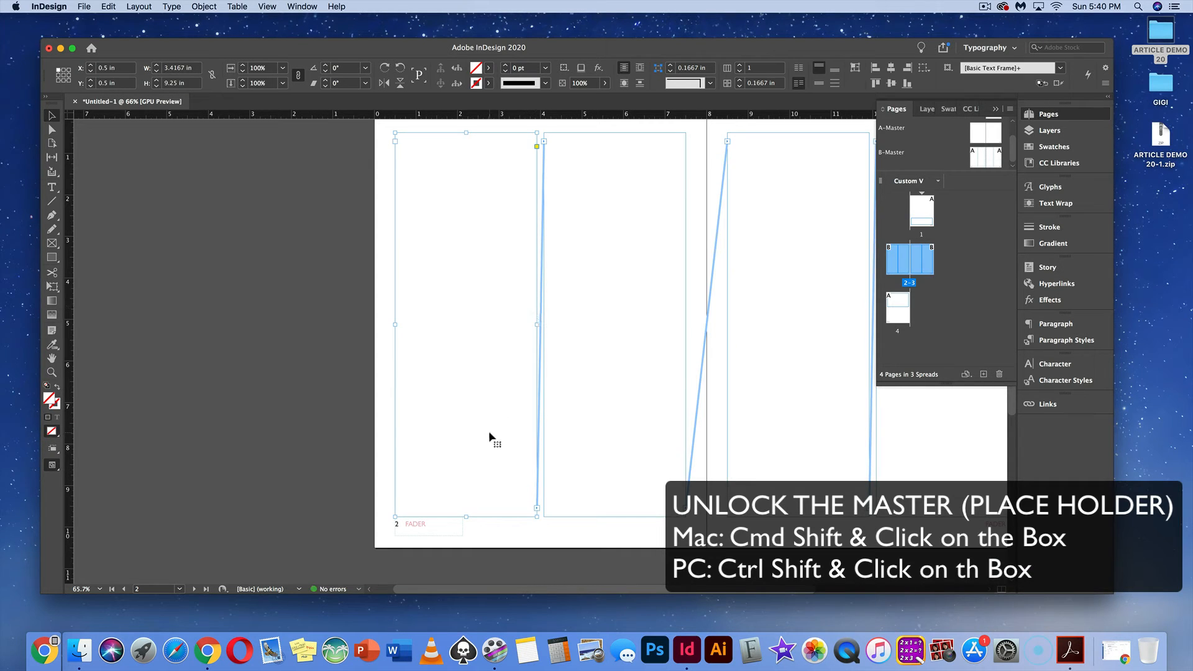
Try to thread the first text frame on page 2 backwards to the page 1 frame, and undo the attempt
{"action": "scroll", "coordinate": [488, 431], "scroll_direction": "up", "scroll_amount": 5}
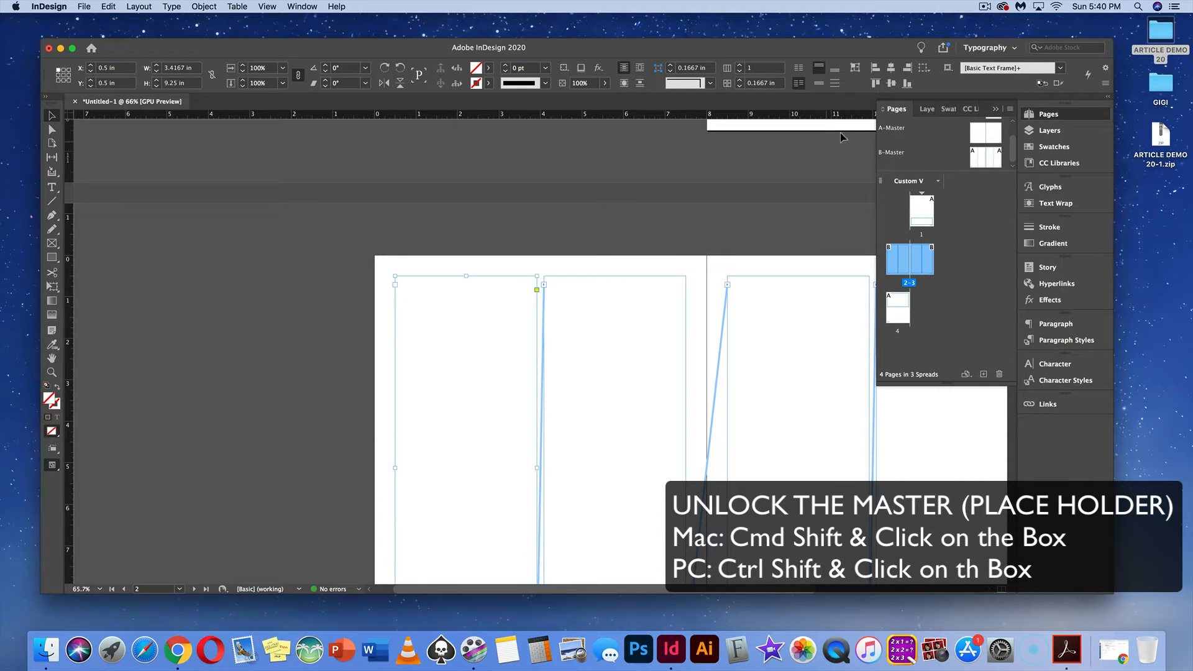
{"action": "scroll", "coordinate": [821, 166], "scroll_direction": "up", "scroll_amount": 3}
{"action": "left_click", "coordinate": [806, 190]}
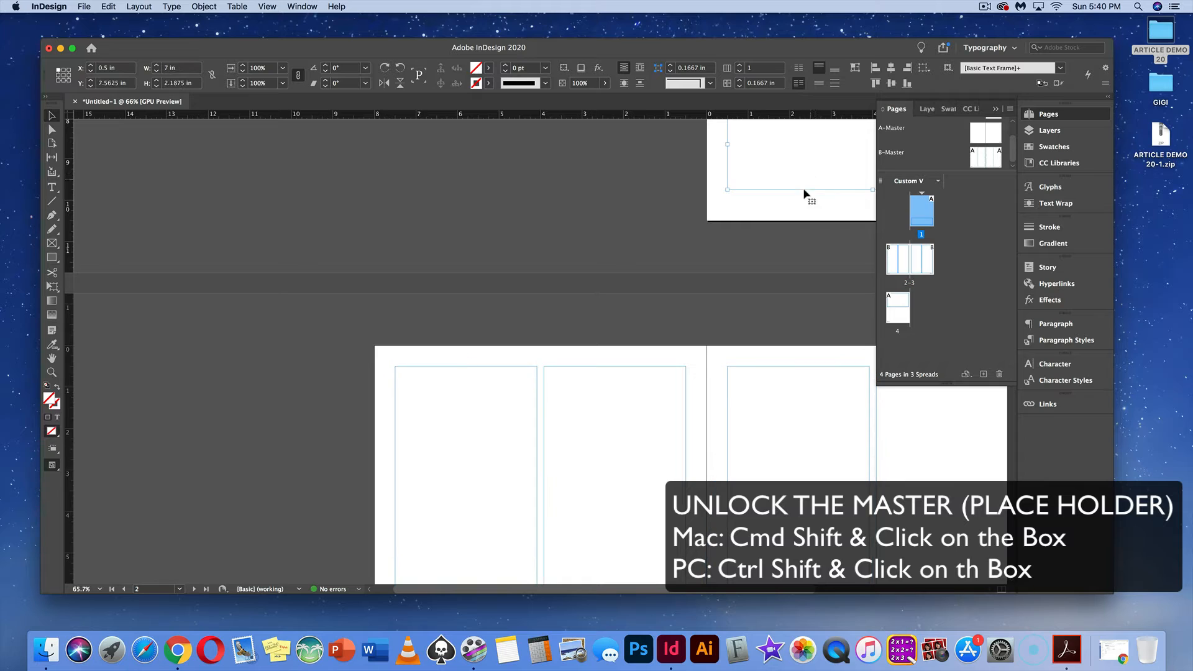
{"action": "left_click", "coordinate": [396, 381], "text": "shift+super"}
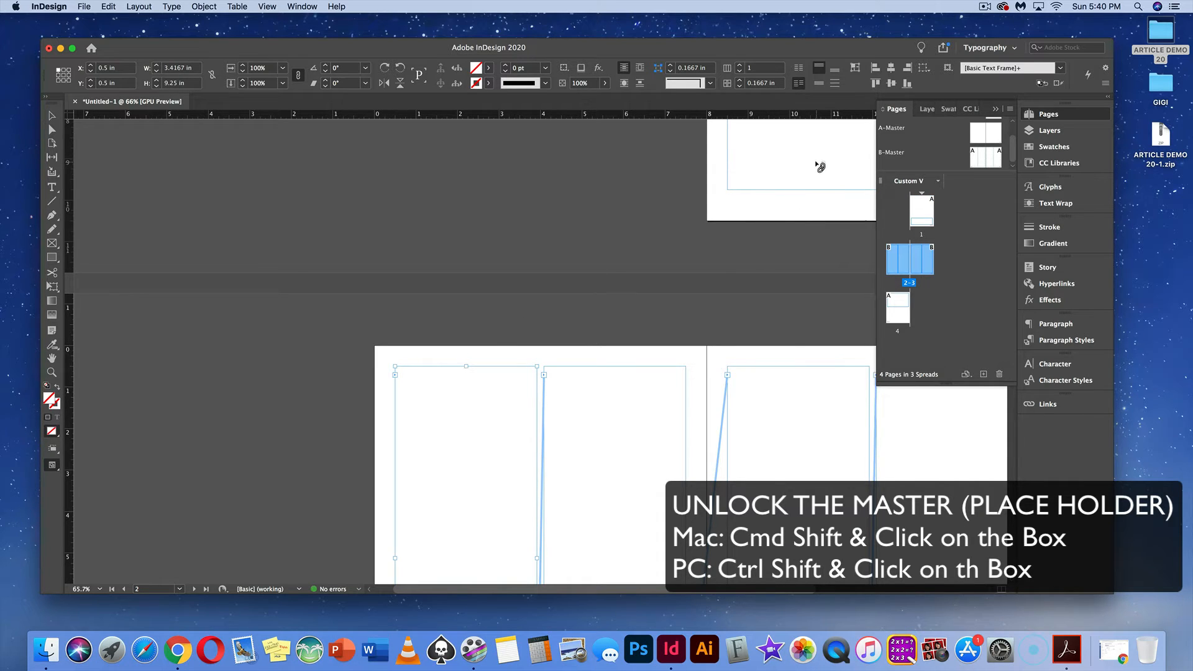
{"action": "key", "text": "super+minus"}
{"action": "key", "text": "super+minus"}
{"action": "key", "text": "super+minus"}
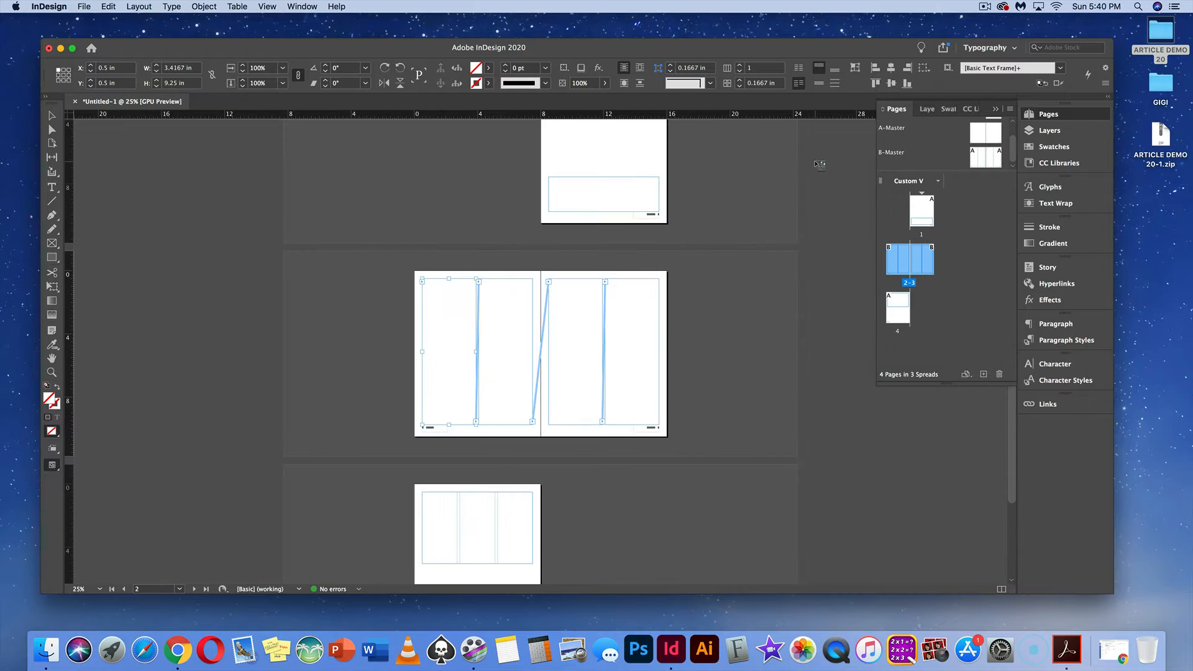
{"action": "left_click", "coordinate": [575, 200]}
{"action": "key", "text": "super+z"}
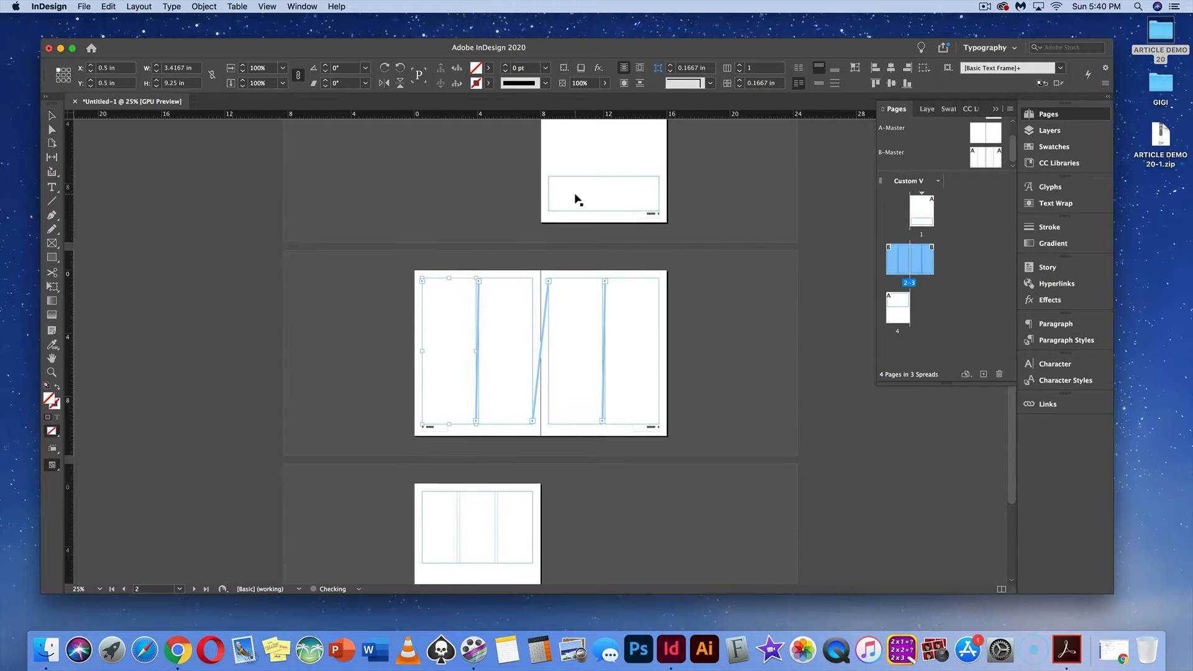
Thread the page 1 text frame into the first text frame on page 2
{"action": "key", "text": "super+equal"}
{"action": "scroll", "coordinate": [628, 284], "scroll_direction": "up", "scroll_amount": 5}
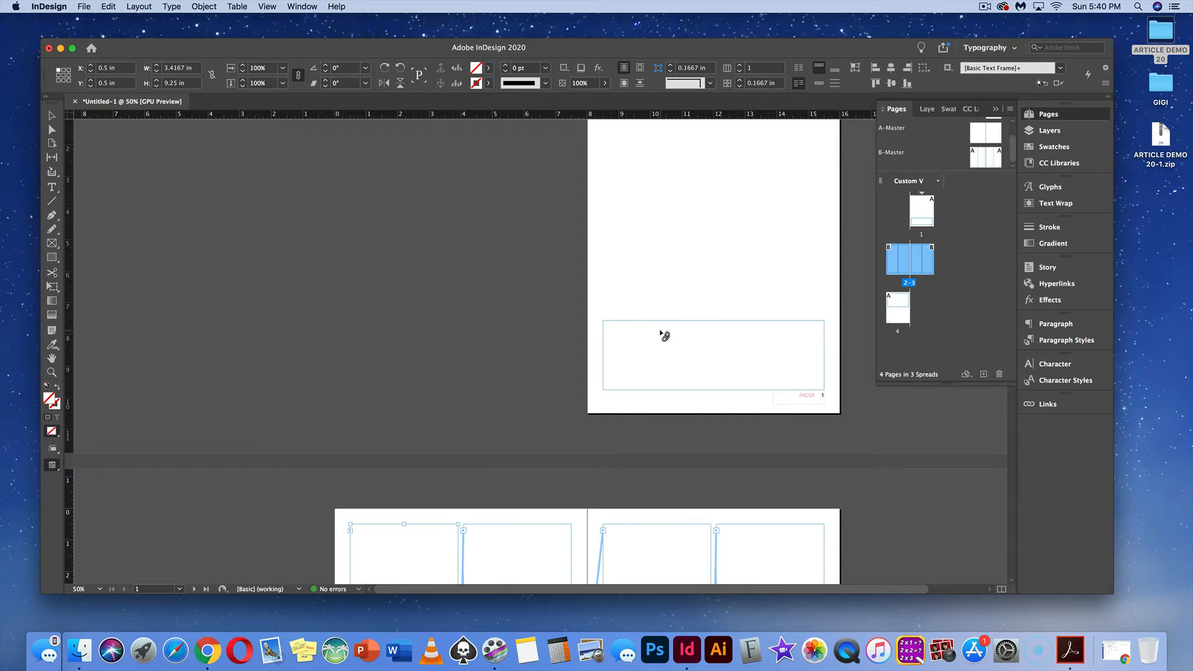
{"action": "key", "text": "Escape"}
{"action": "left_click", "coordinate": [807, 373]}
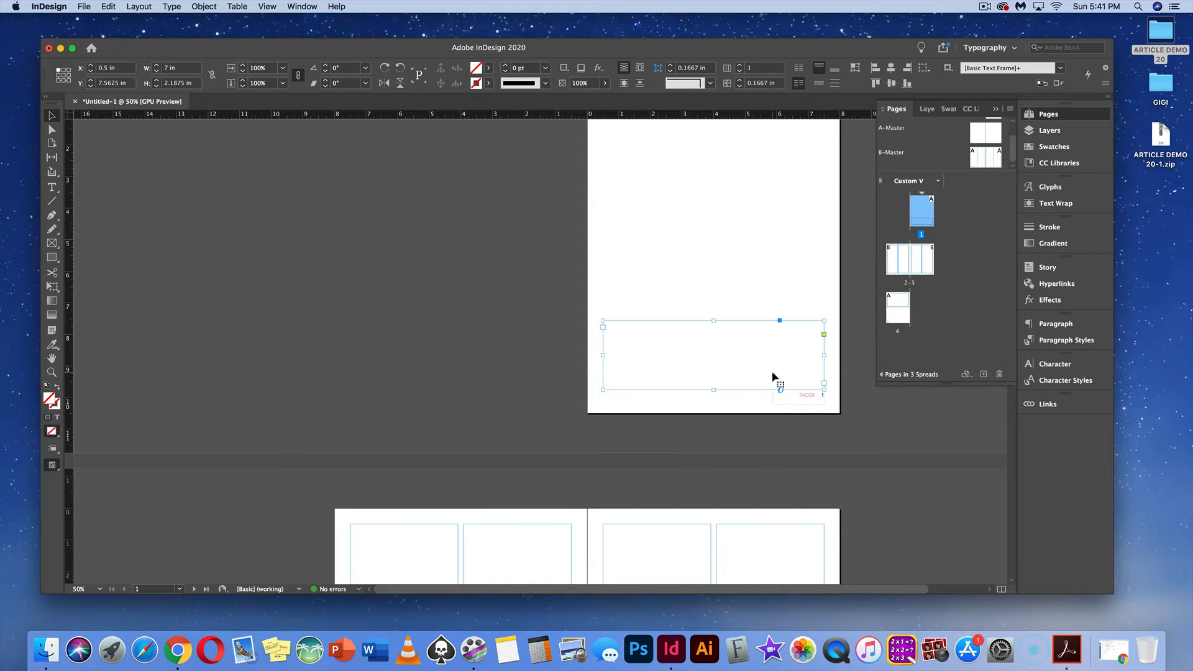
{"action": "left_click", "coordinate": [824, 385]}
{"action": "left_click", "coordinate": [387, 545]}
Show the guides and thread page 3's last frame into a new frame in page 4's first grid column, spanning the bottom two rows
{"action": "scroll", "coordinate": [387, 544], "scroll_direction": "down", "scroll_amount": 5}
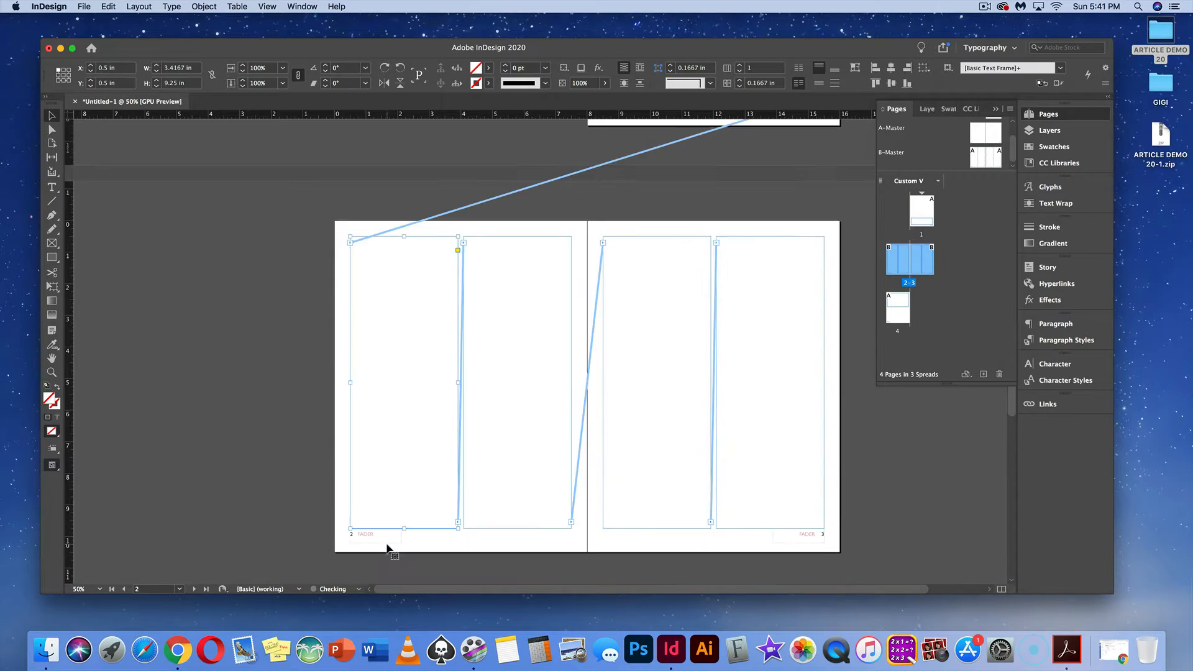
{"action": "scroll", "coordinate": [680, 506], "scroll_direction": "down", "scroll_amount": 2}
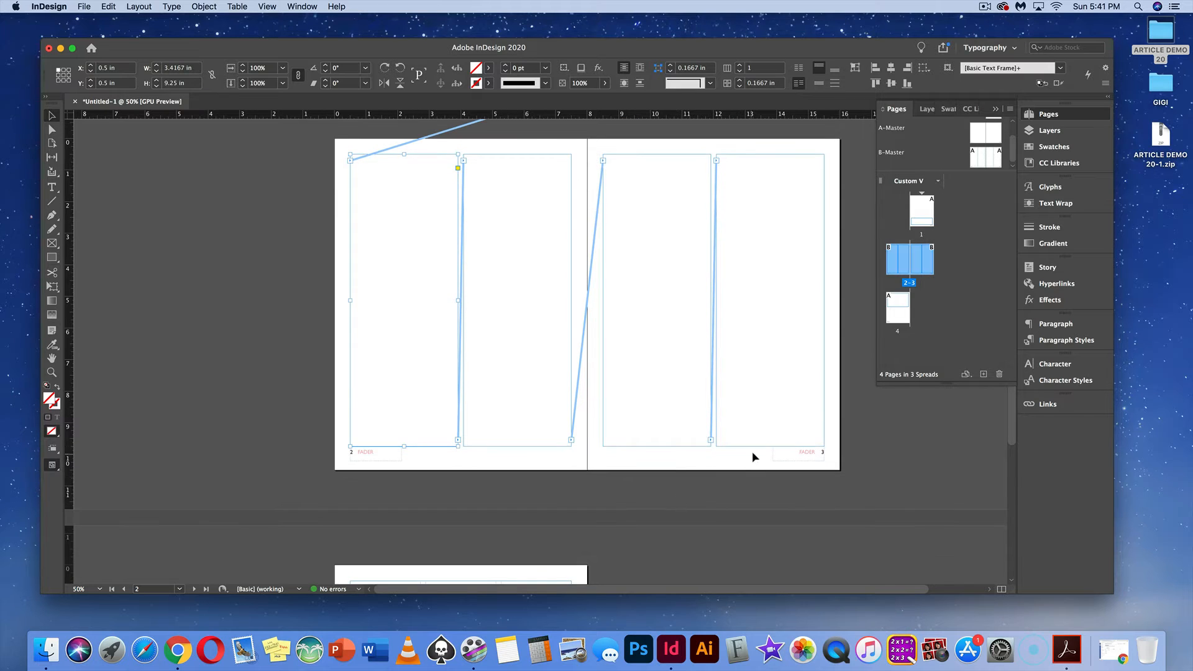
{"action": "left_click", "coordinate": [818, 429]}
{"action": "scroll", "coordinate": [718, 467], "scroll_direction": "down", "scroll_amount": 5}
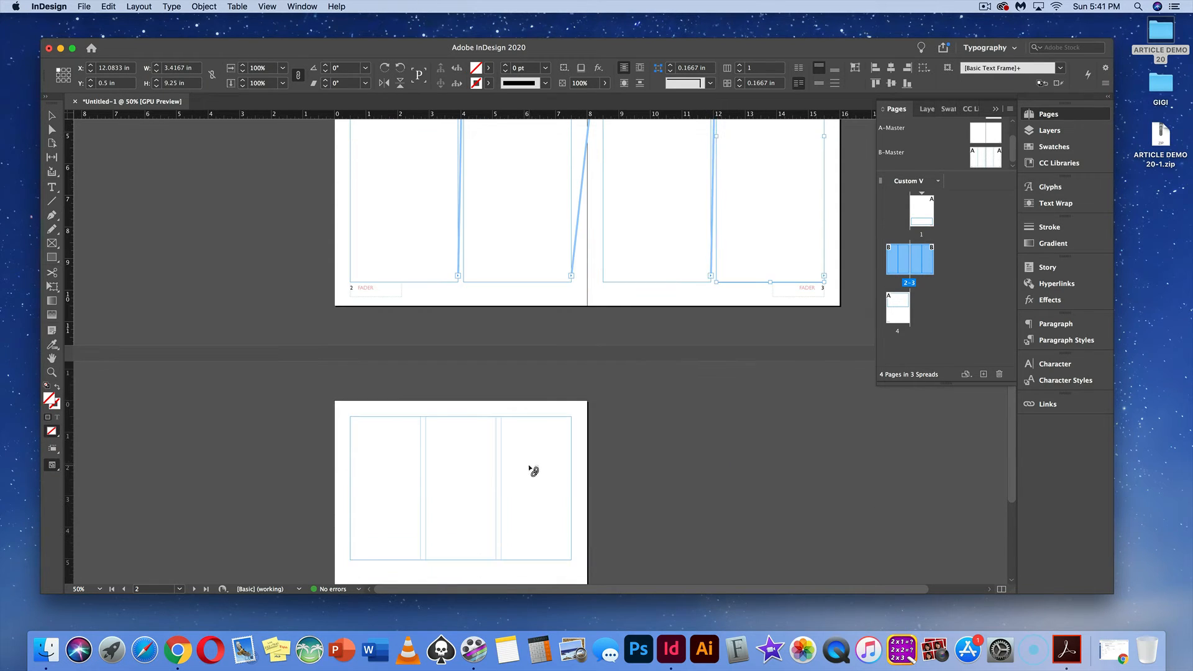
{"action": "scroll", "coordinate": [460, 453], "scroll_direction": "down", "scroll_amount": 3}
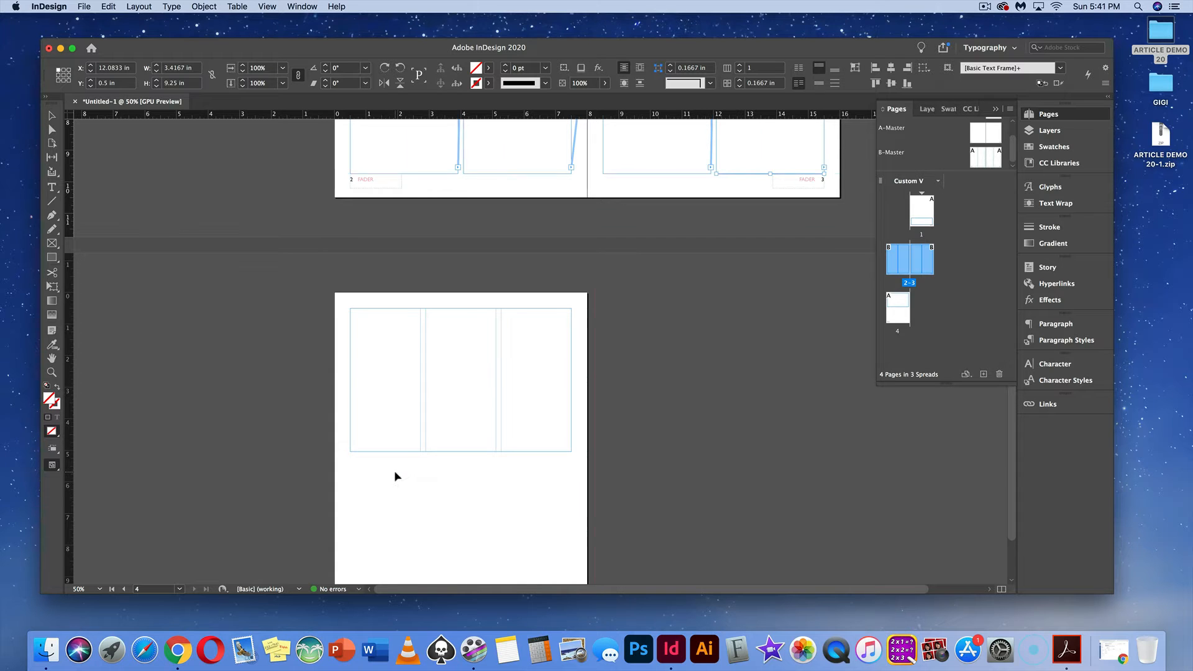
{"action": "key", "text": "super+semicolon"}
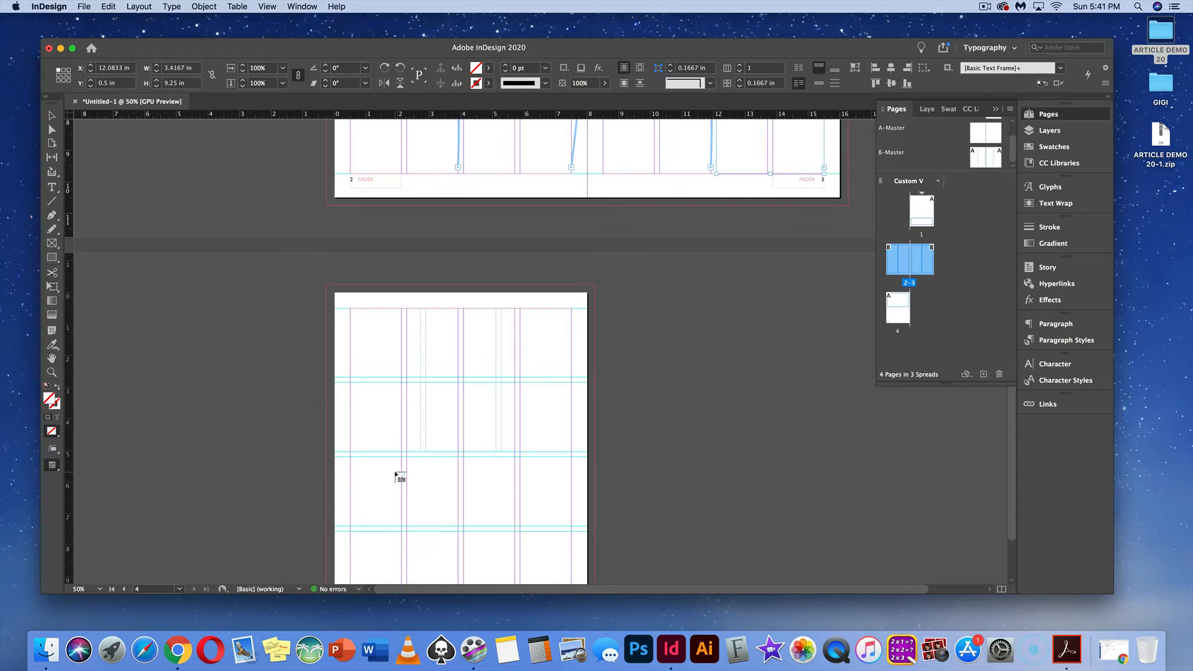
{"action": "left_click", "coordinate": [352, 461]}
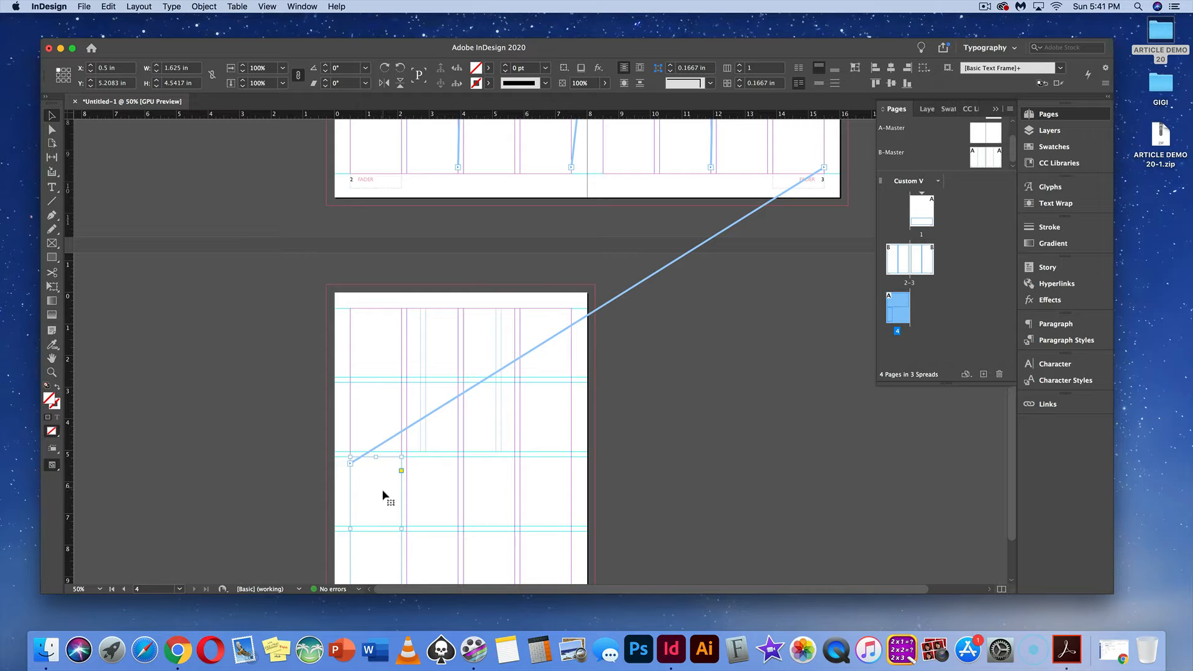
Thread another frame about 1.625 by 4.22 in into page 4's second grid column, and undo both new column frames
{"action": "scroll", "coordinate": [380, 489], "scroll_direction": "down", "scroll_amount": 1}
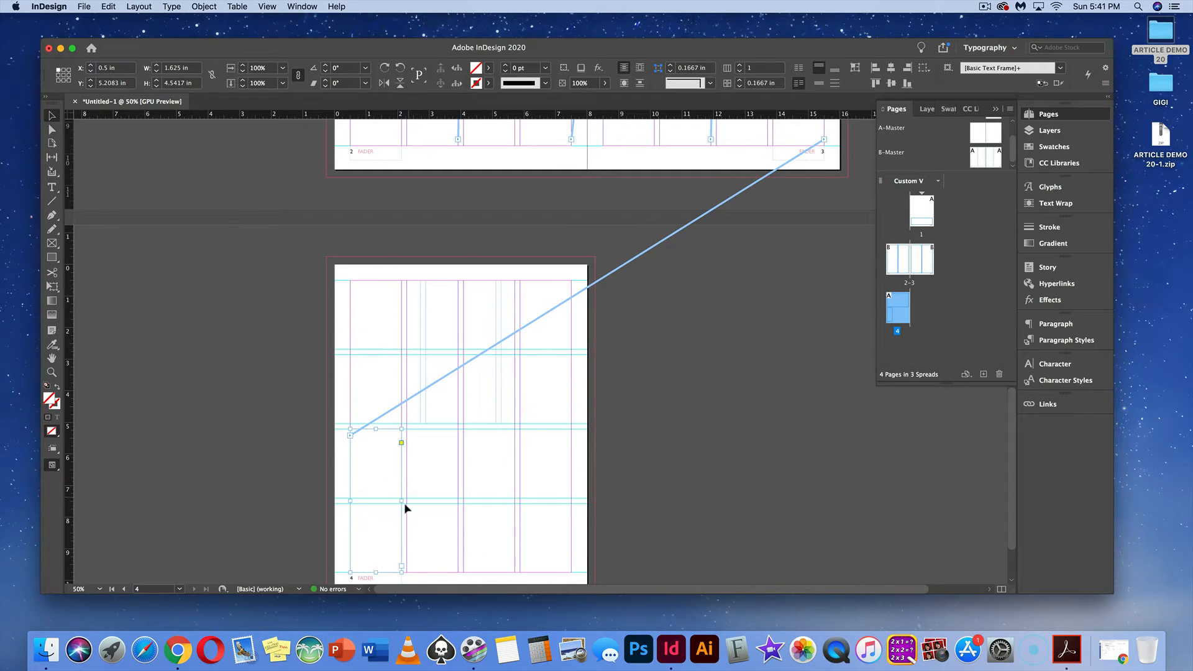
{"action": "left_click", "coordinate": [402, 568]}
{"action": "left_click", "coordinate": [418, 442]}
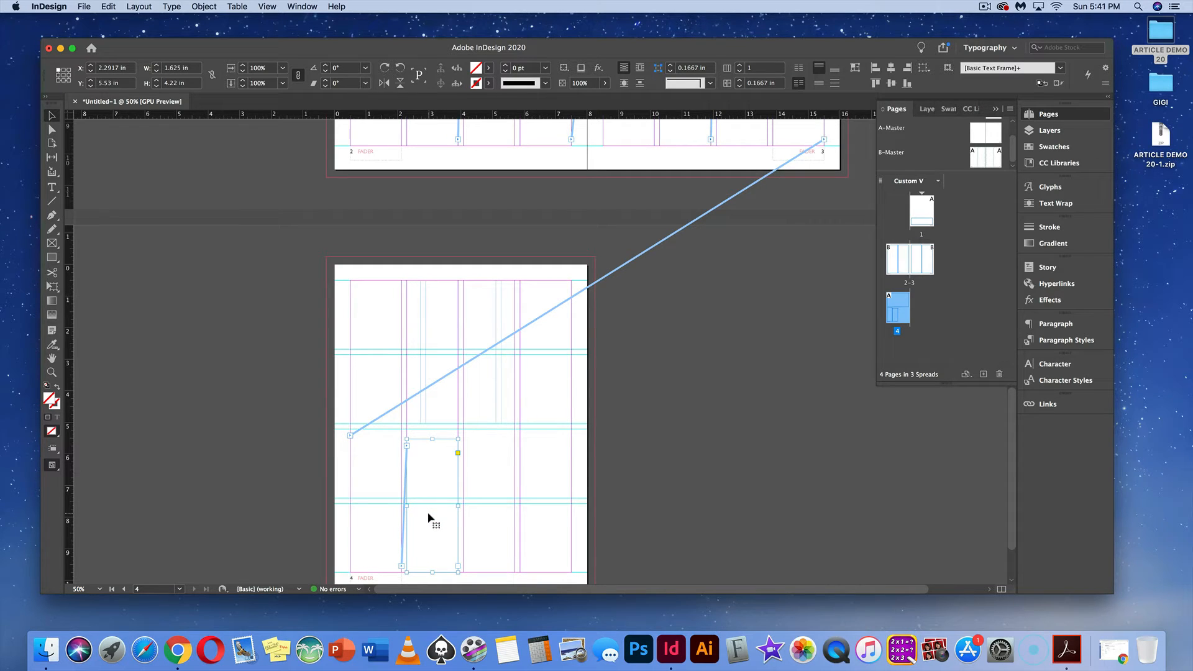
{"action": "key", "text": "super+z"}
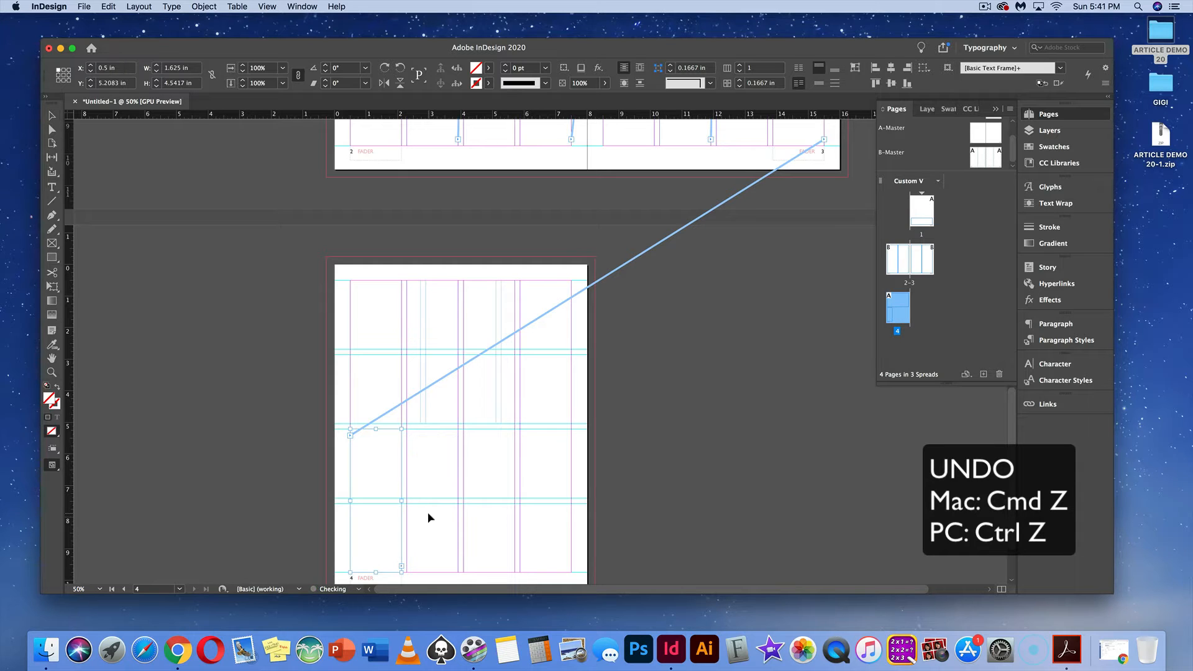
{"action": "key", "text": "super+z"}
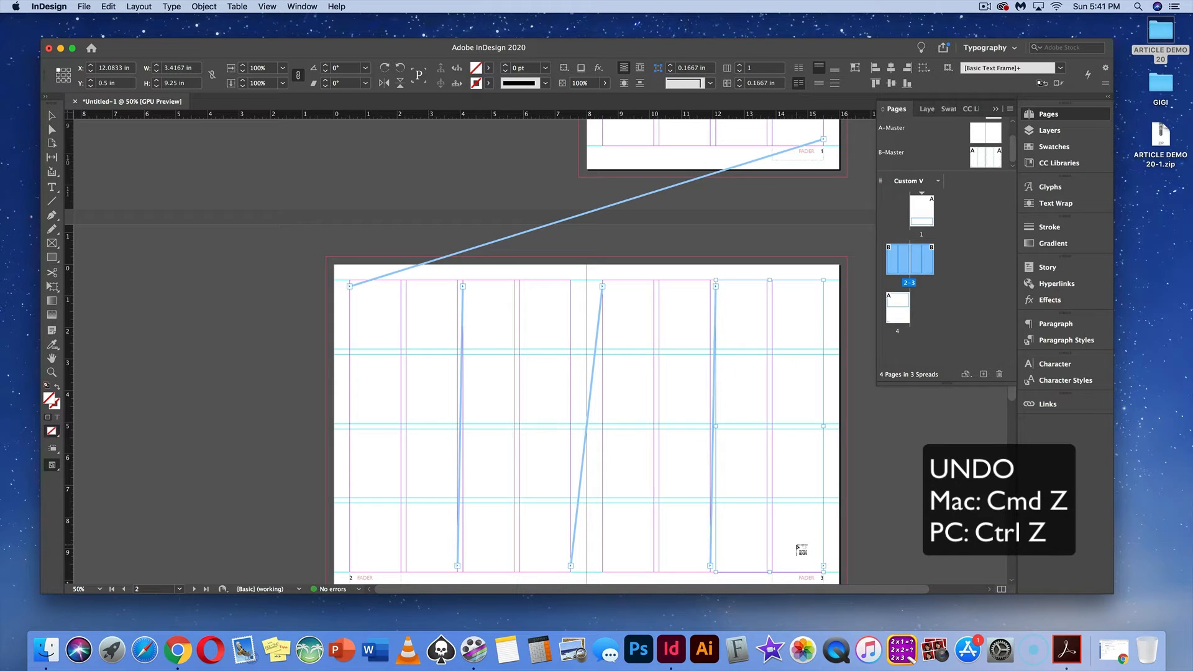
Thread the last text frame on page 3 into the existing three-column text frame on page 4
{"action": "scroll", "coordinate": [799, 534], "scroll_direction": "down", "scroll_amount": 3}
{"action": "scroll", "coordinate": [555, 519], "scroll_direction": "down", "scroll_amount": 5}
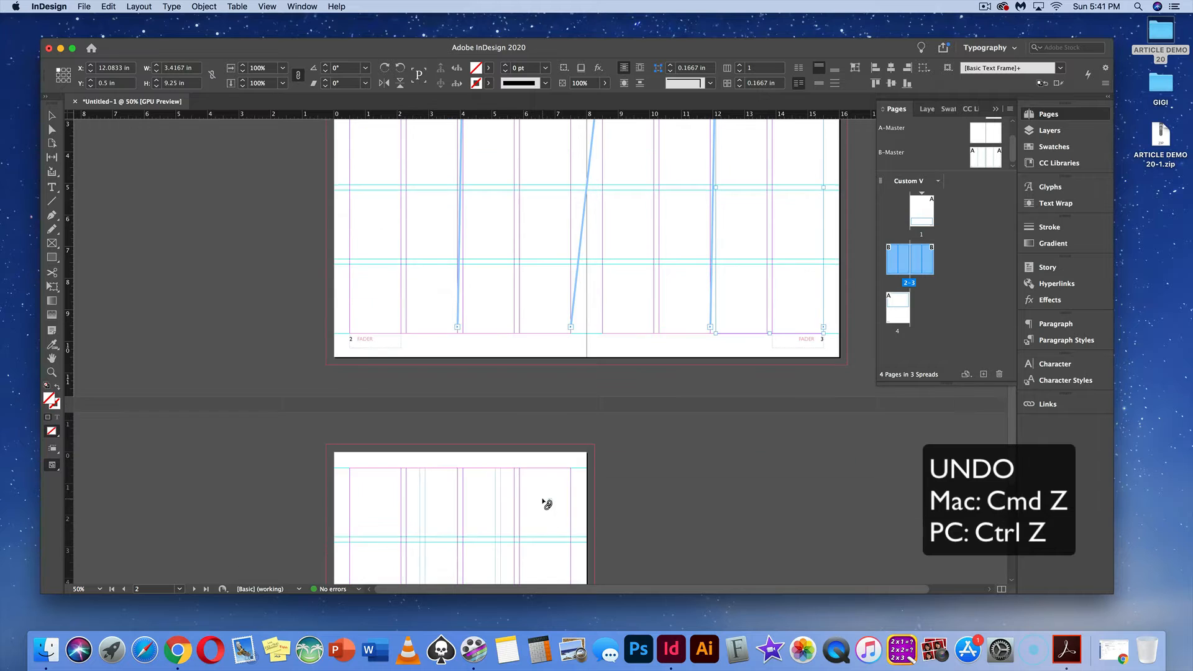
{"action": "left_click", "coordinate": [407, 424]}
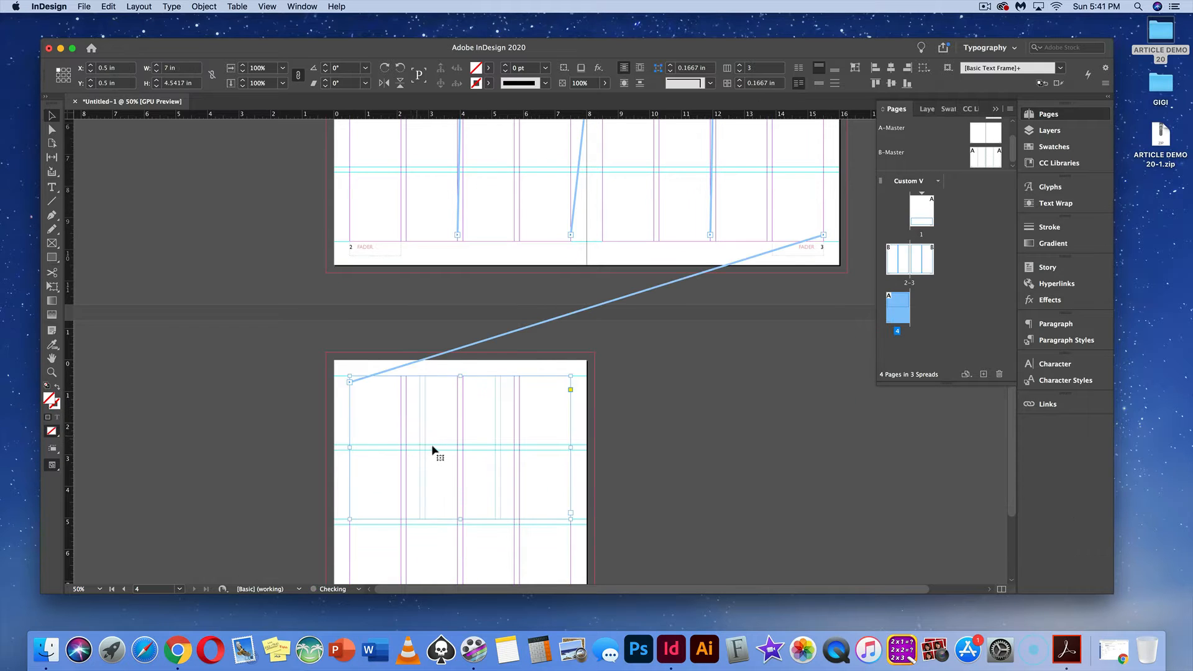
Examine the thread connections between the text frames across pages 1 to 4
{"action": "scroll", "coordinate": [429, 441], "scroll_direction": "up", "scroll_amount": 8}
{"action": "scroll", "coordinate": [425, 433], "scroll_direction": "up", "scroll_amount": 1}
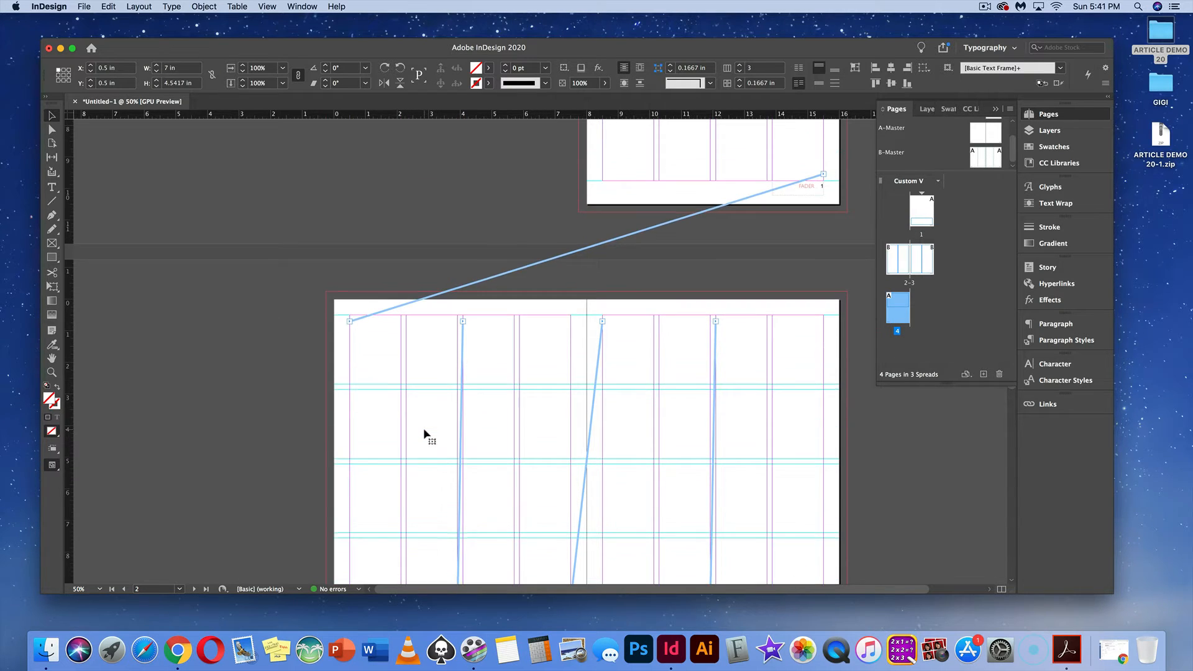
{"action": "scroll", "coordinate": [424, 433], "scroll_direction": "down", "scroll_amount": 5}
{"action": "scroll", "coordinate": [424, 434], "scroll_direction": "down", "scroll_amount": 2}
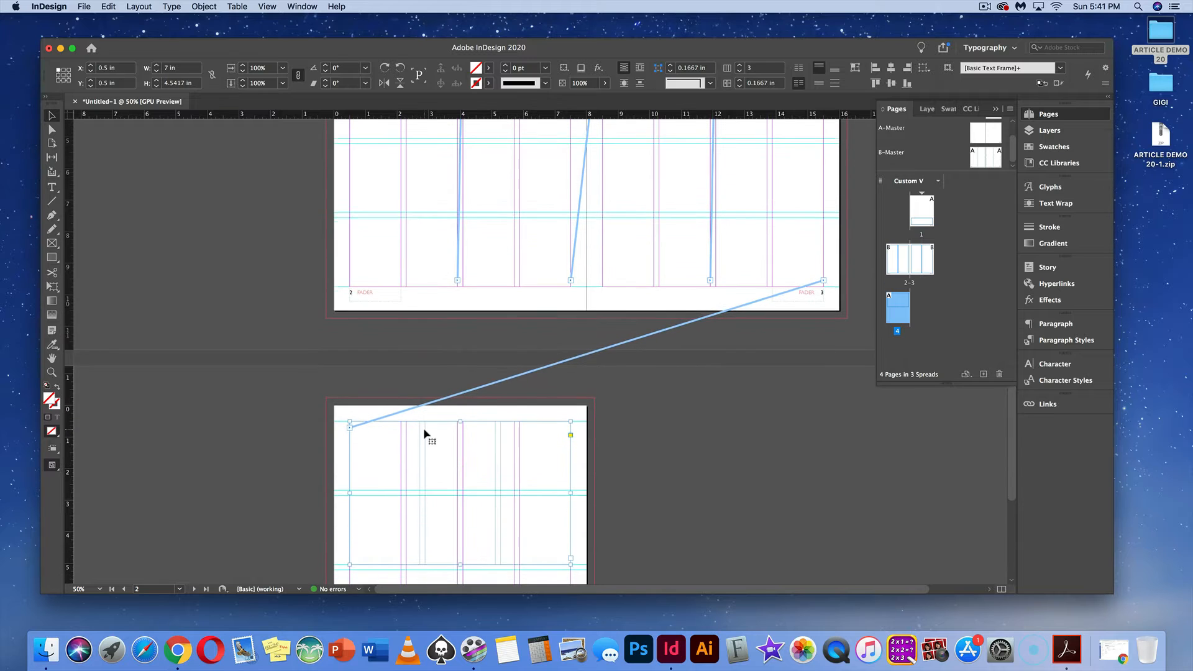
{"action": "scroll", "coordinate": [425, 433], "scroll_direction": "up", "scroll_amount": 9}
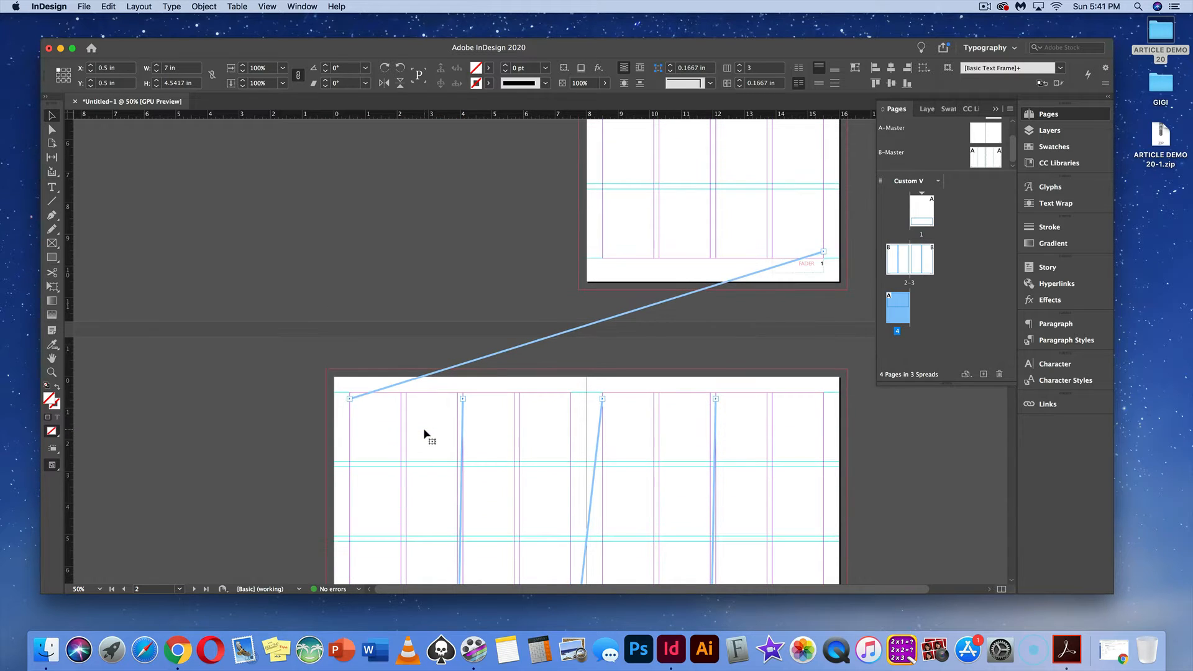
{"action": "scroll", "coordinate": [424, 434], "scroll_direction": "up", "scroll_amount": 1}
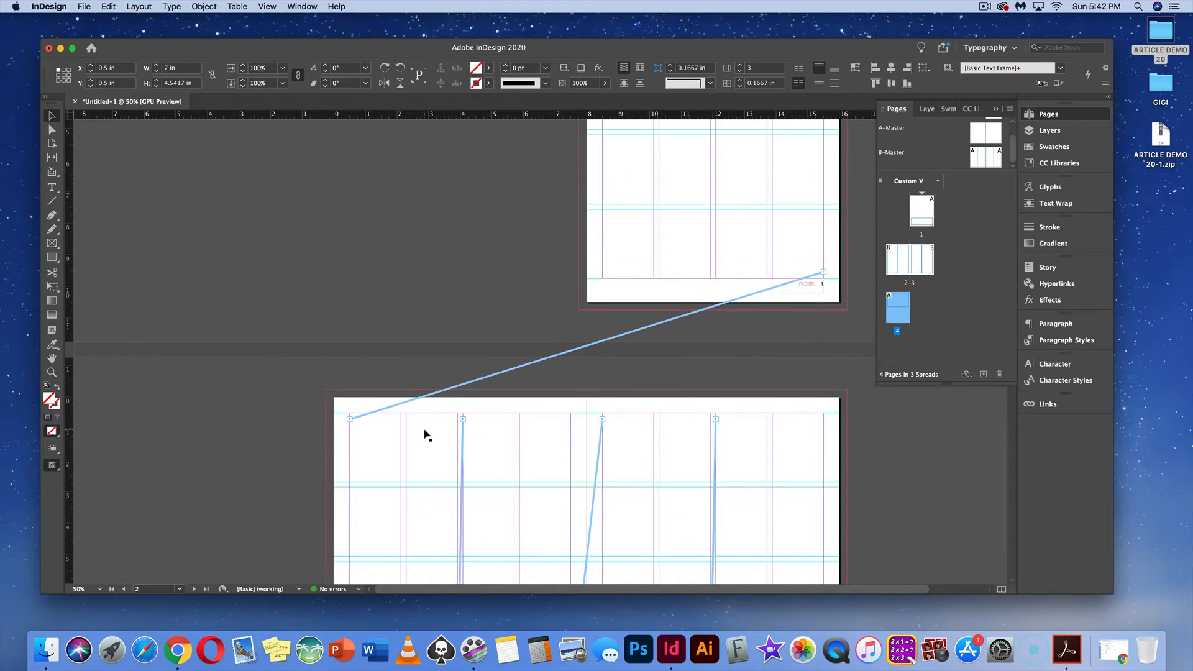
{"action": "key", "text": "super+minus"}
{"action": "scroll", "coordinate": [427, 434], "scroll_direction": "up", "scroll_amount": 2}
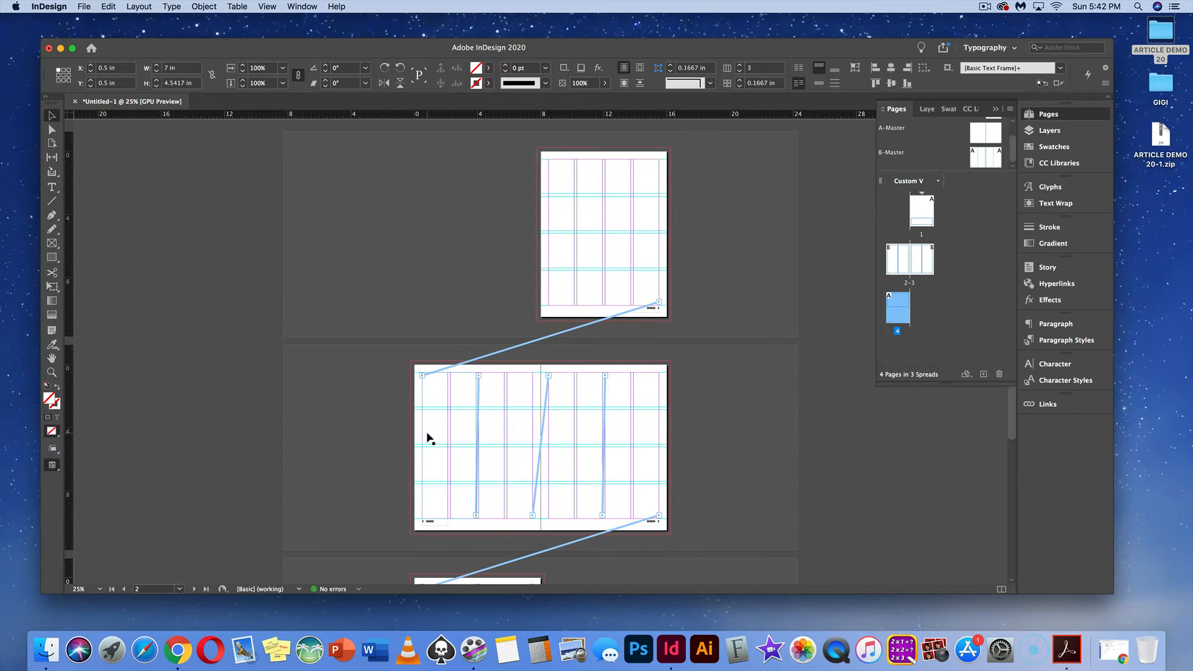
Go to page 1, fit the page in the window, and place the text cursor in its bottom-row text frame
{"action": "key", "text": "super+1"}
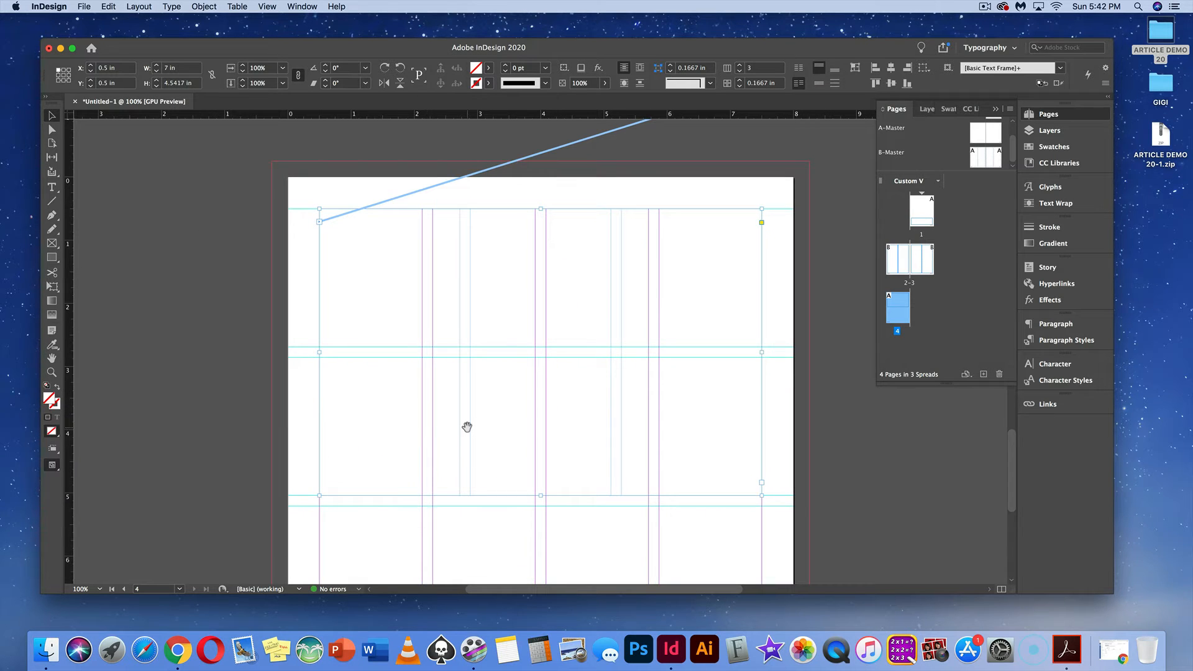
{"action": "left_click_drag", "start_coordinate": [466, 427], "coordinate": [327, 653]}
{"action": "left_click_drag", "start_coordinate": [429, 408], "coordinate": [409, 654]}
{"action": "left_click_drag", "start_coordinate": [466, 403], "coordinate": [366, 658]}
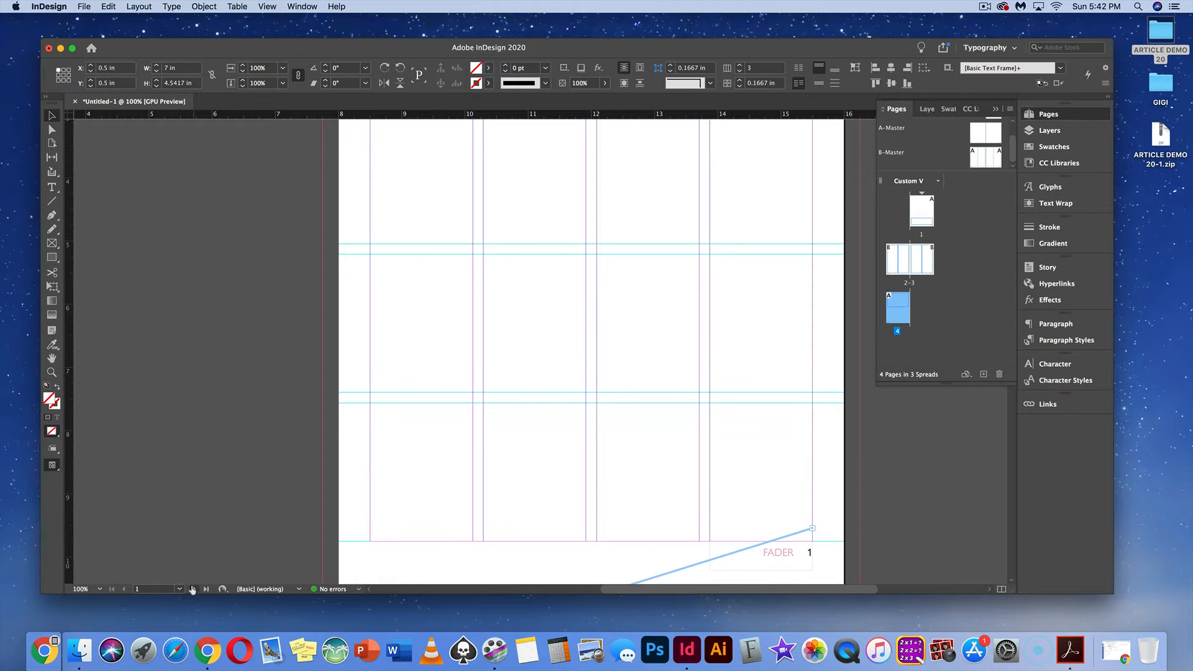
{"action": "left_click", "coordinate": [179, 589]}
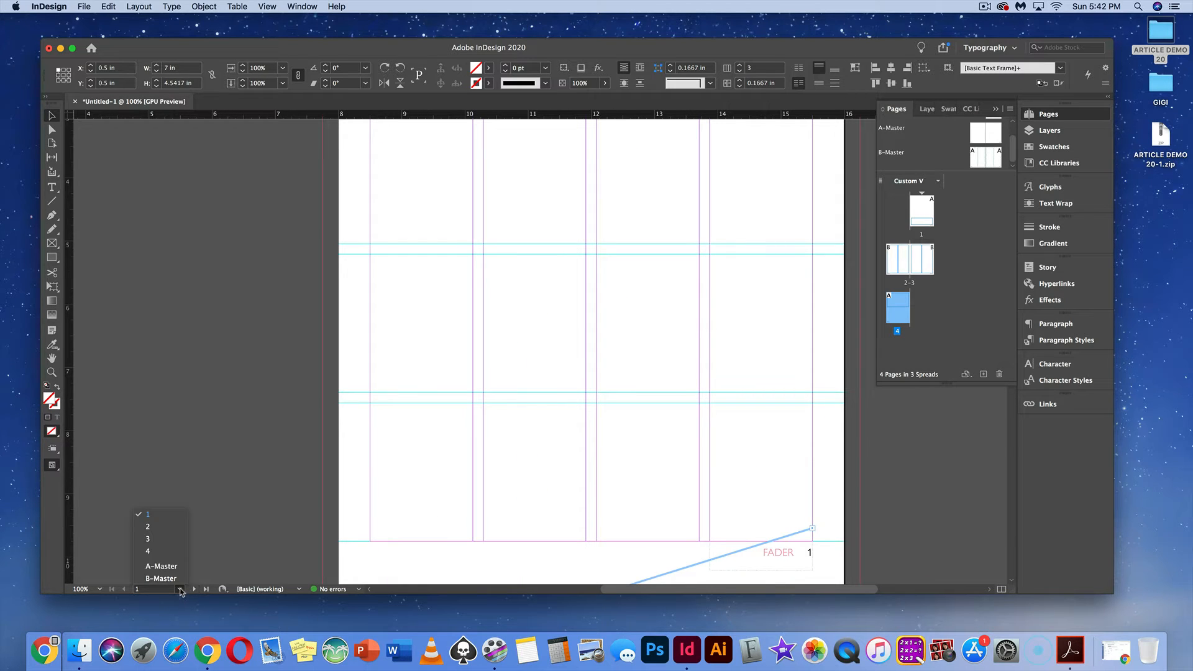
{"action": "left_click", "coordinate": [149, 515]}
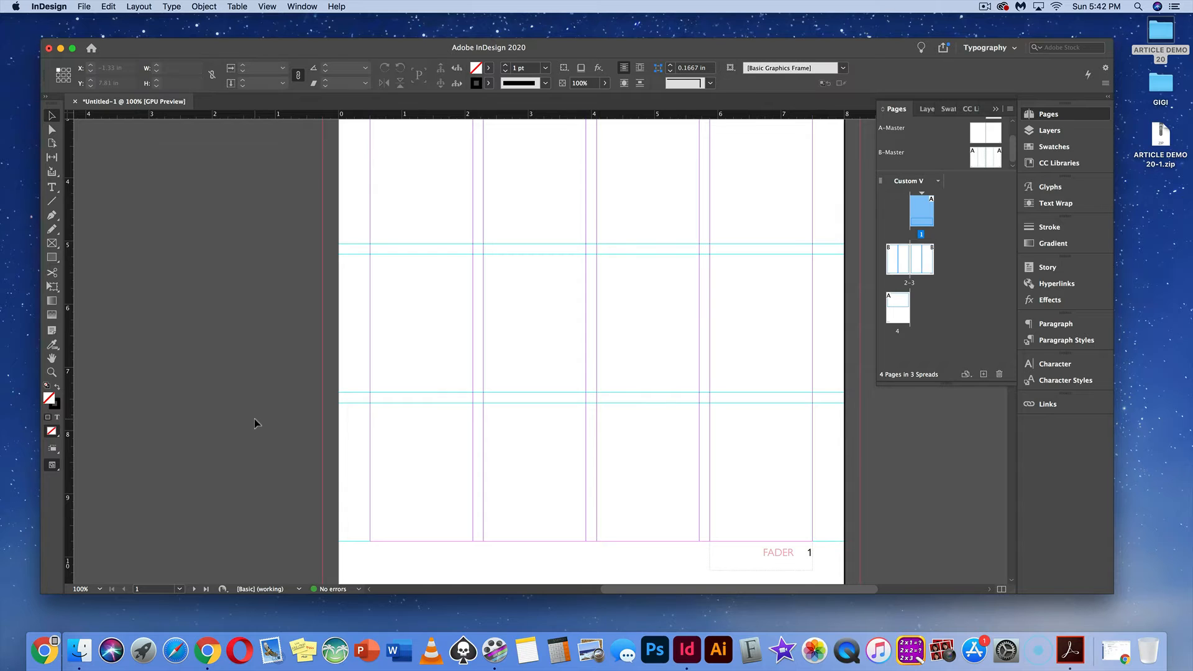
{"action": "key", "text": "super+0"}
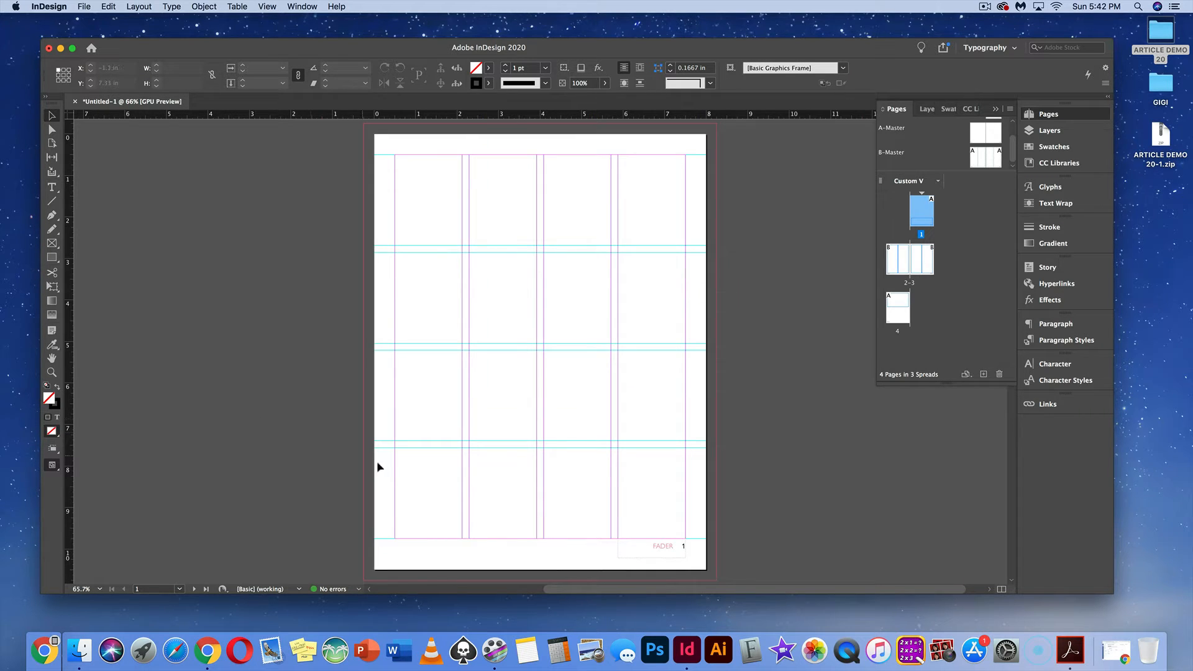
{"action": "left_click", "coordinate": [52, 188]}
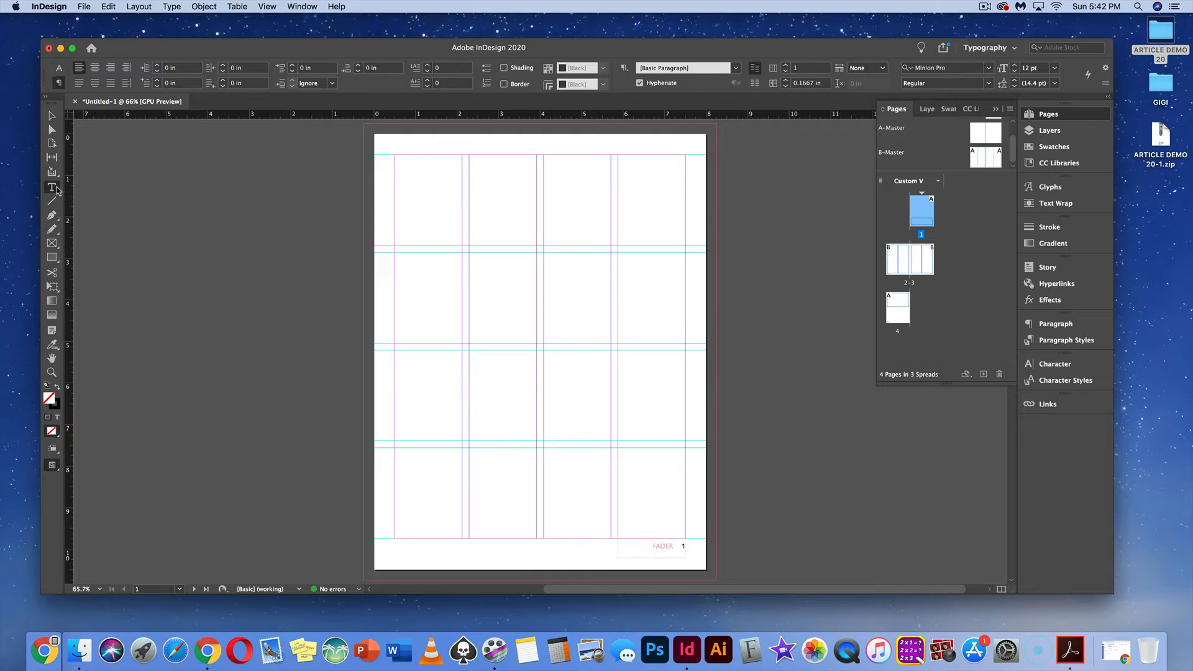
{"action": "left_click", "coordinate": [414, 460]}
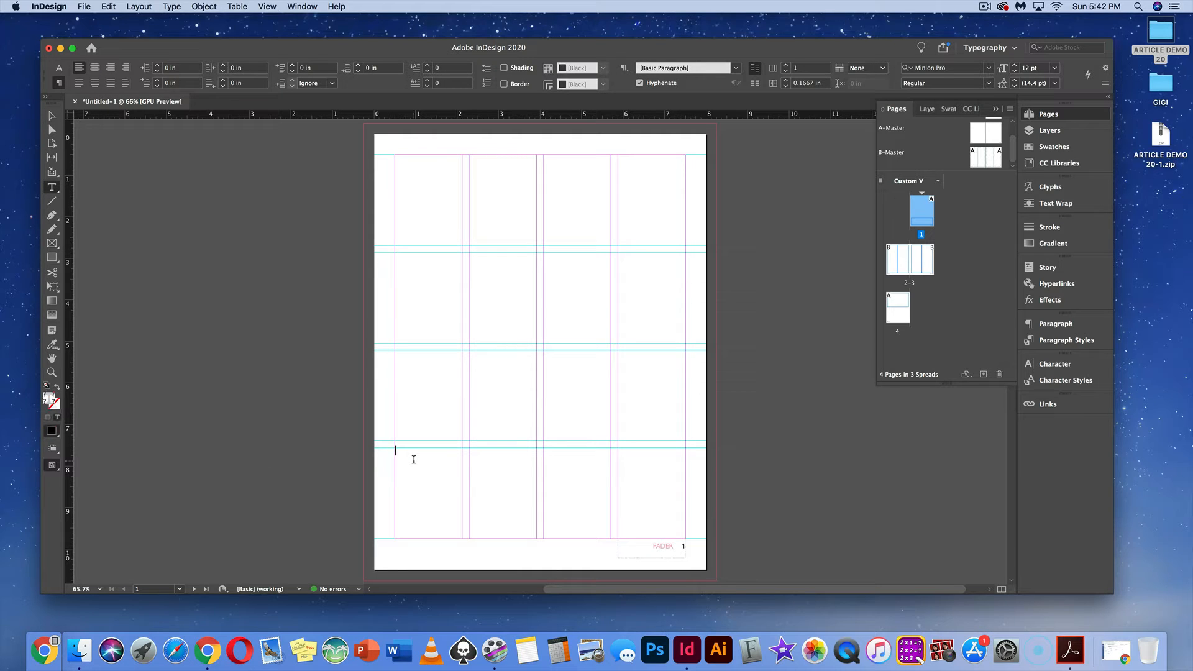
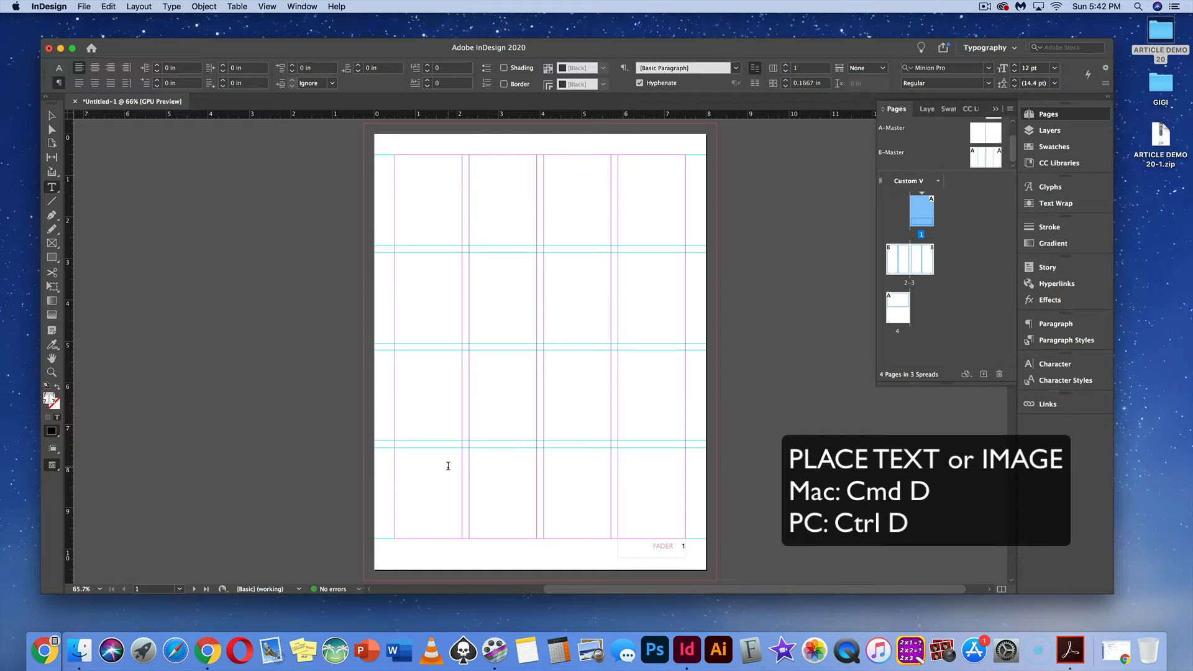
Place the article text file into page 1's bottom-row frame so it flows through the threaded frames
{"action": "key", "text": "super"}
{"action": "left_click", "coordinate": [89, 5]}
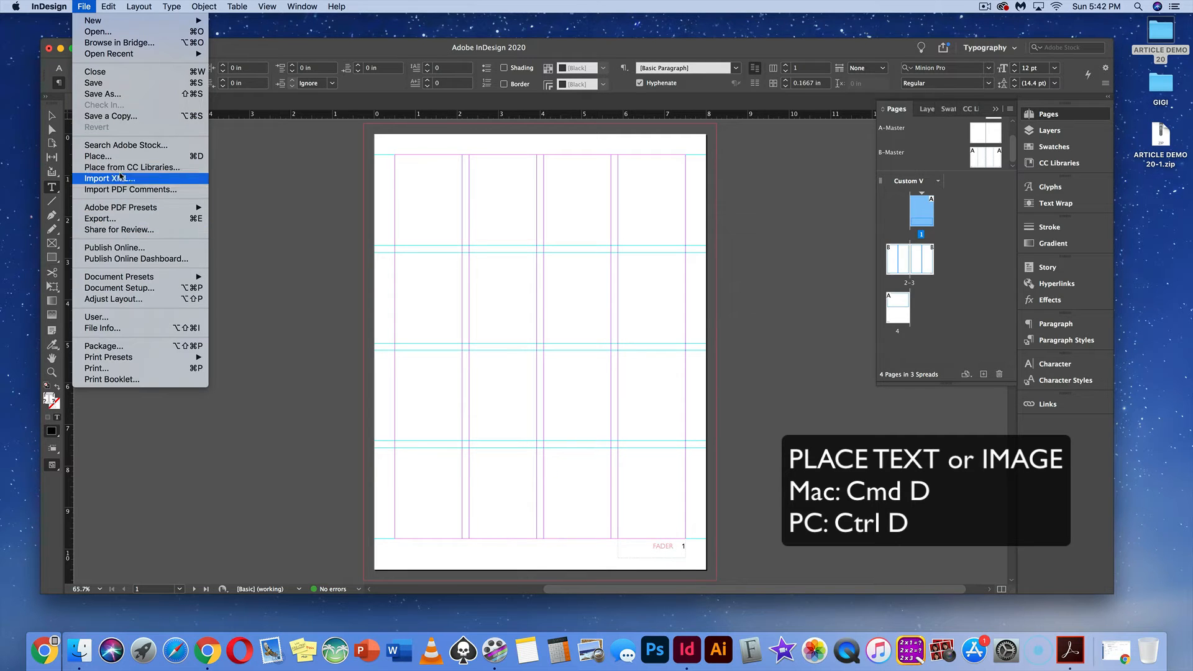
{"action": "left_click", "coordinate": [189, 157]}
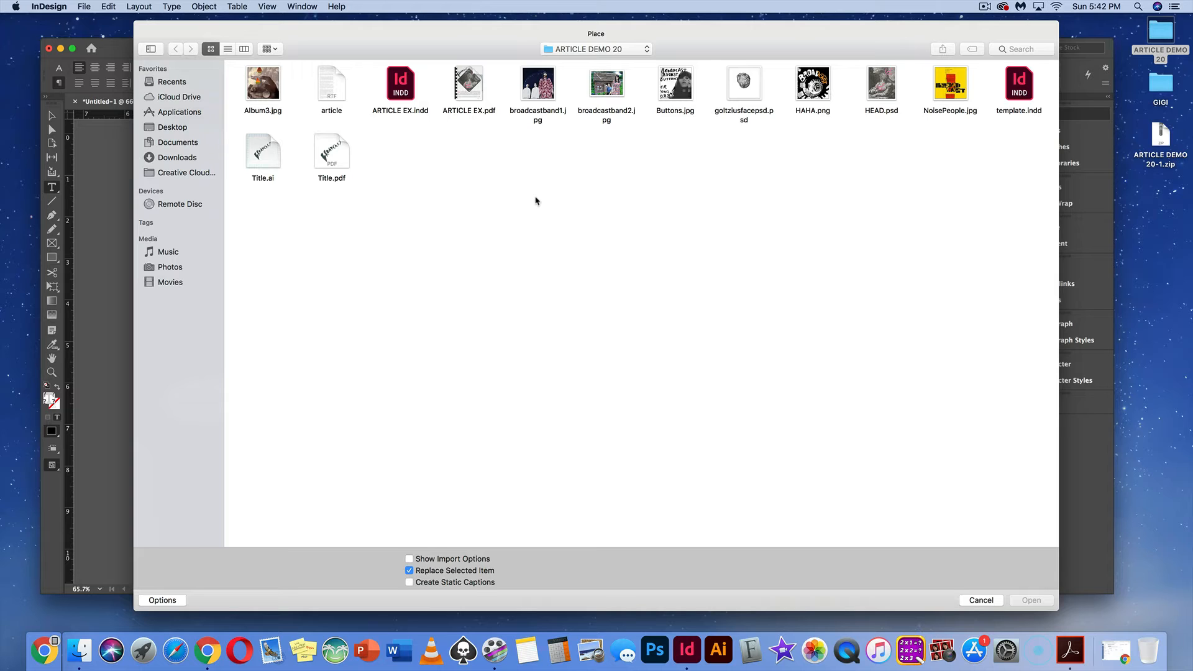
{"action": "left_click", "coordinate": [337, 90]}
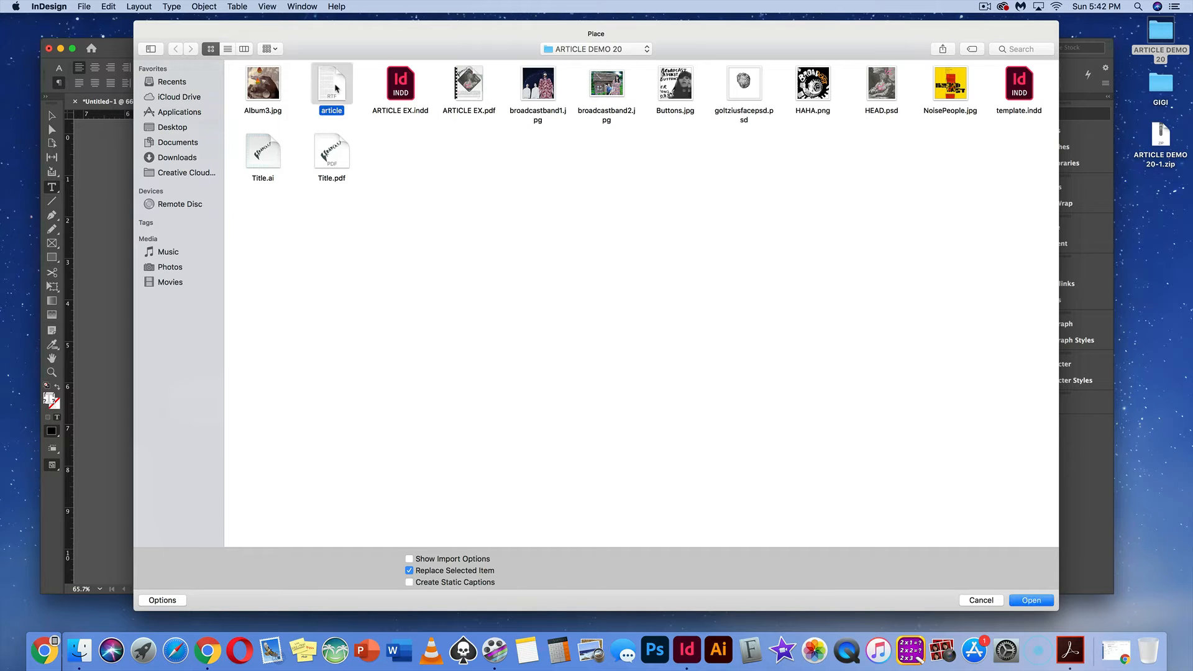
{"action": "left_click", "coordinate": [1031, 600]}
{"action": "scroll", "coordinate": [580, 451], "scroll_direction": "down", "scroll_amount": 20}
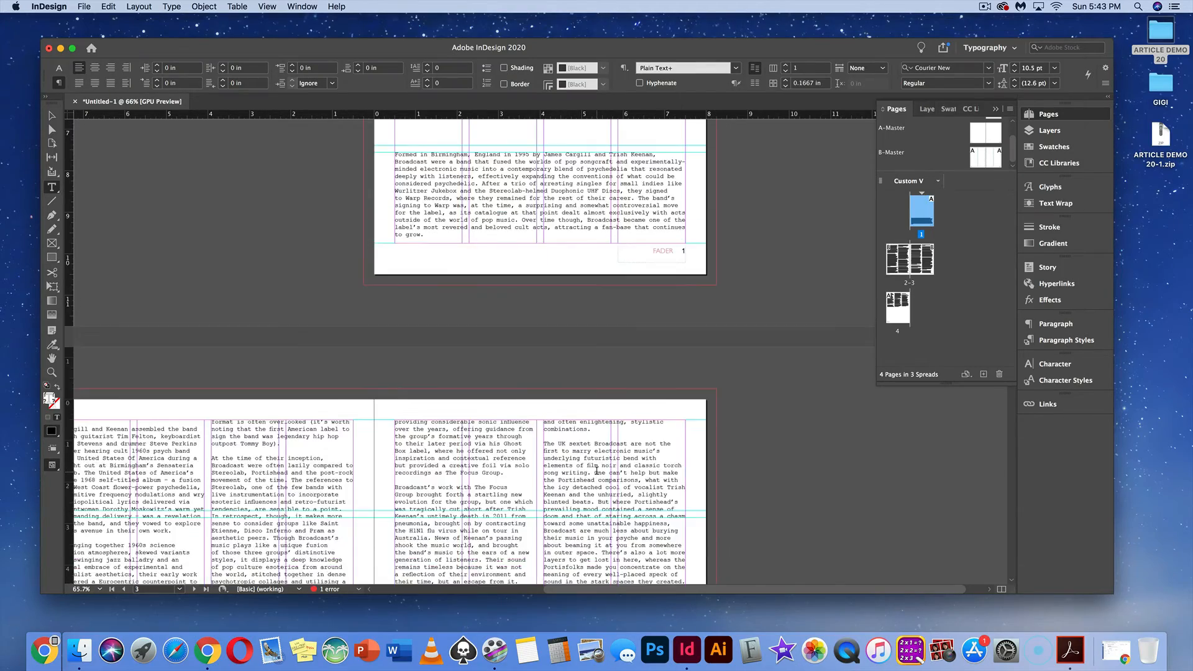
{"action": "scroll", "coordinate": [597, 470], "scroll_direction": "up", "scroll_amount": 15}
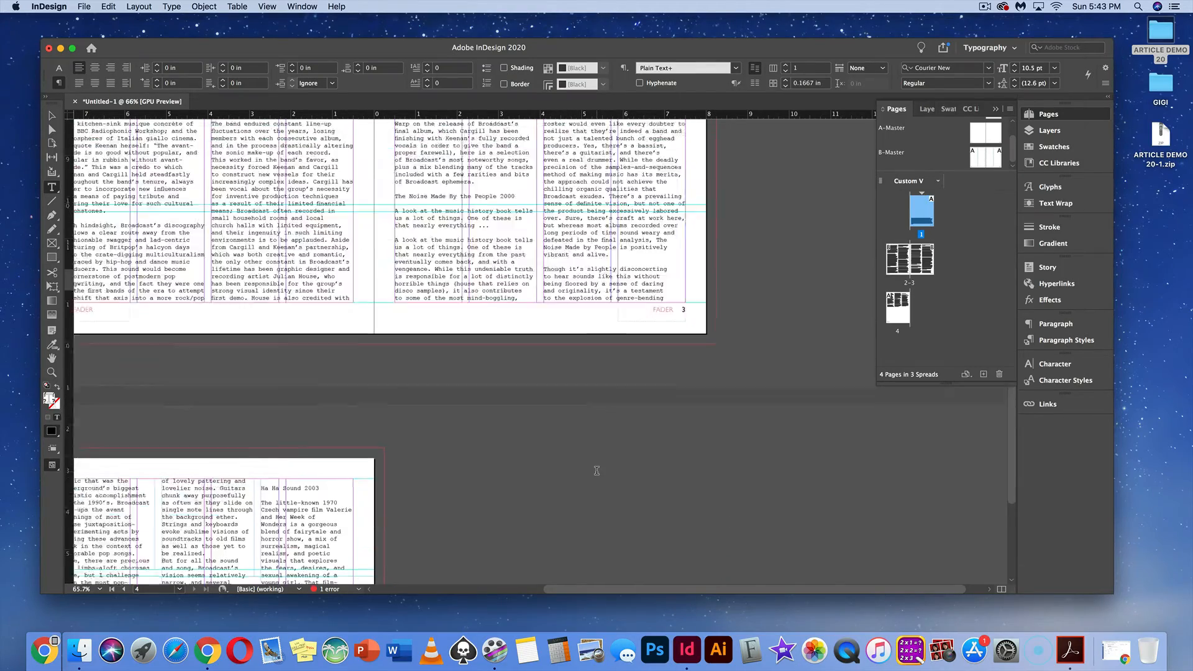
{"action": "scroll", "coordinate": [597, 470], "scroll_direction": "up", "scroll_amount": 5}
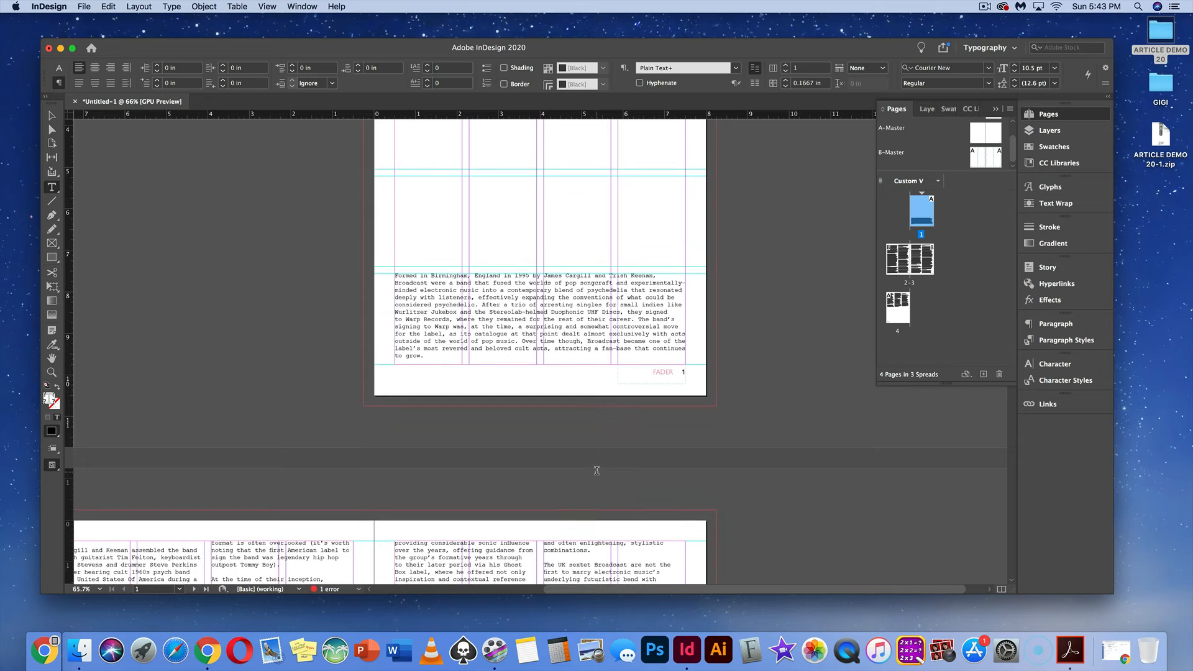
{"action": "scroll", "coordinate": [596, 470], "scroll_direction": "up", "scroll_amount": 1}
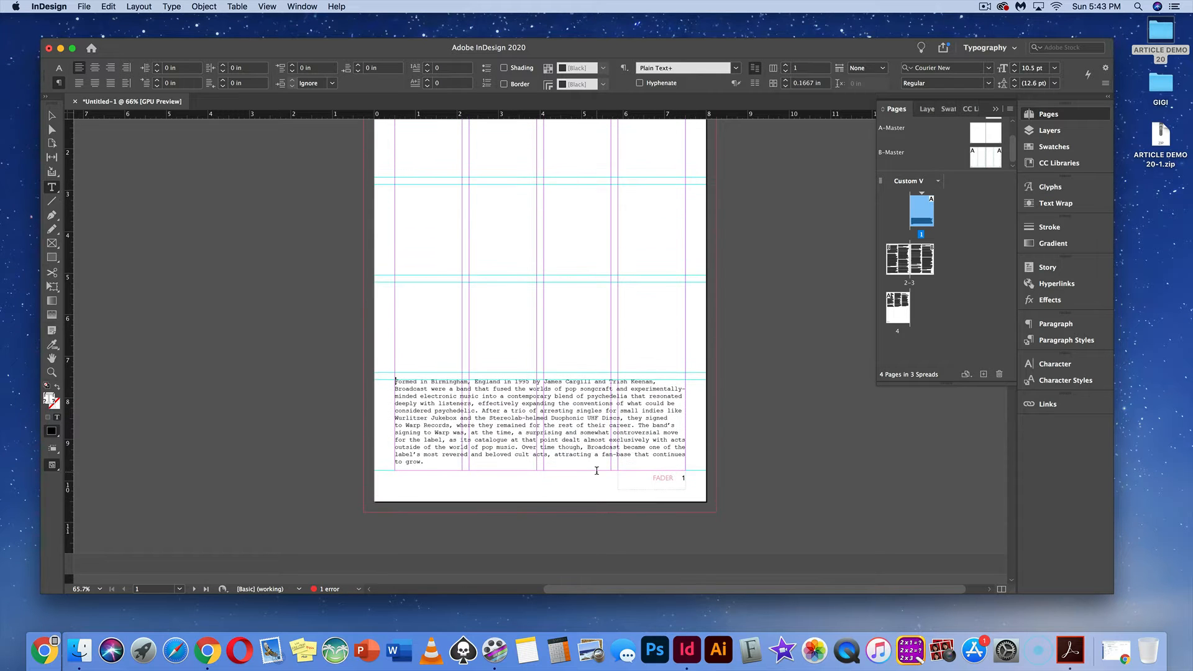
{"action": "scroll", "coordinate": [596, 471], "scroll_direction": "down", "scroll_amount": 10}
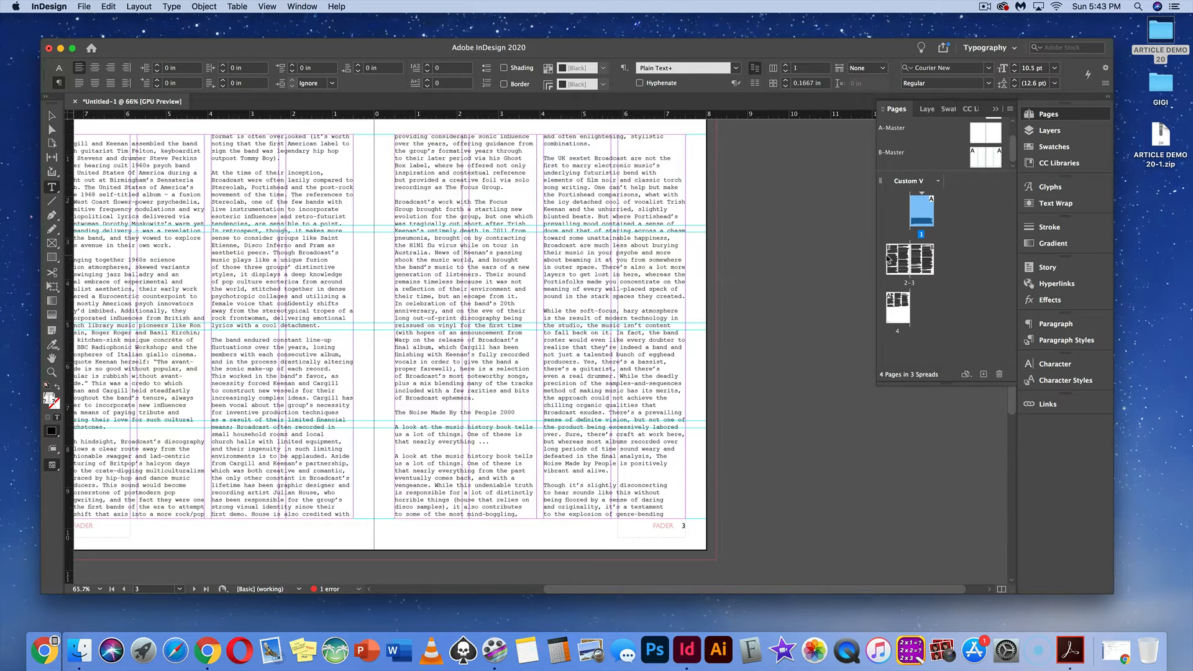
Go to spread 2–3, create a new layer and move it below Layer 1
{"action": "left_click", "coordinate": [895, 260]}
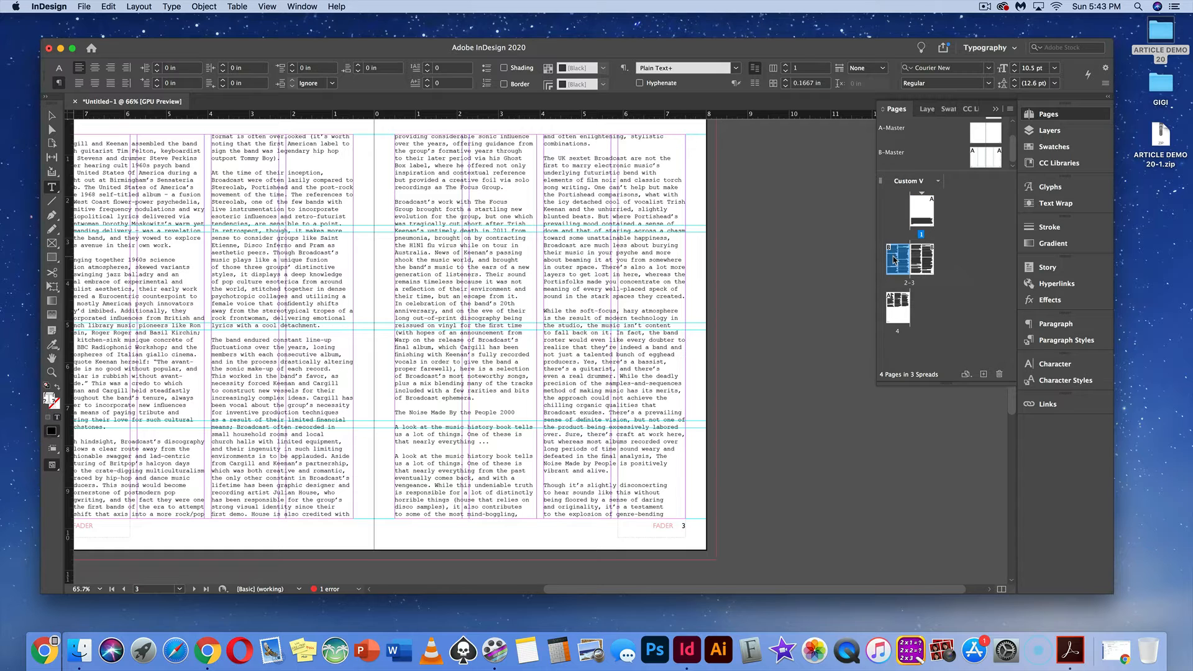
{"action": "double_click", "coordinate": [895, 259]}
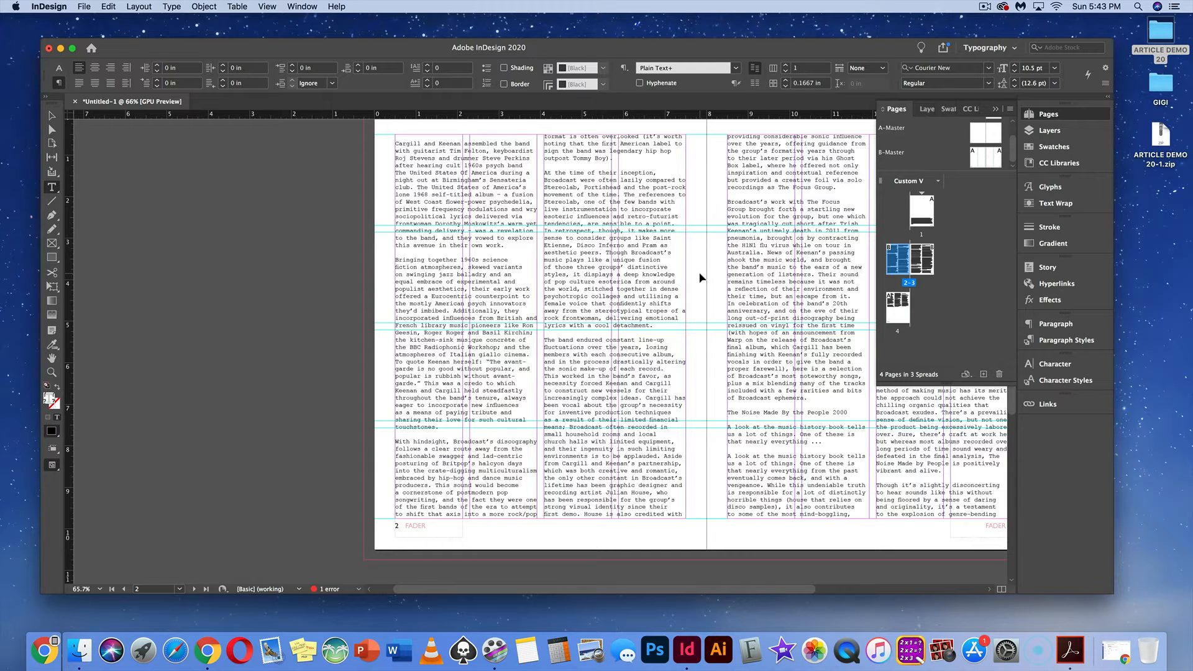
{"action": "scroll", "coordinate": [700, 275], "scroll_direction": "right", "scroll_amount": 5}
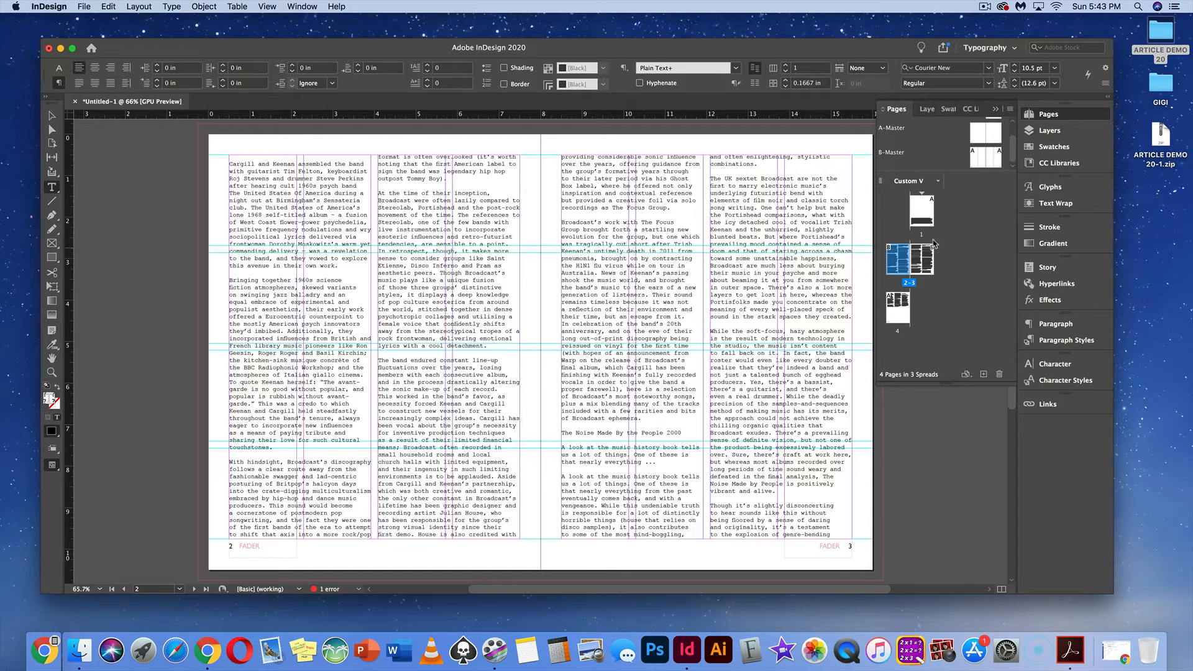
{"action": "left_click", "coordinate": [1035, 132]}
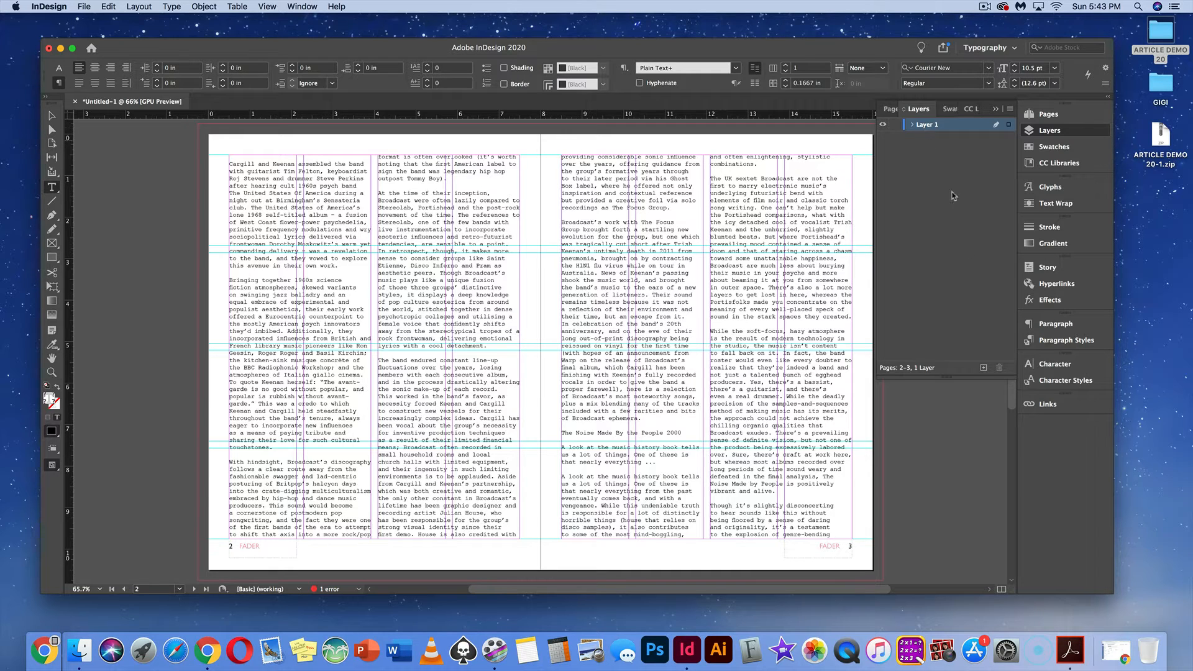
{"action": "left_click", "coordinate": [984, 368]}
{"action": "left_click_drag", "start_coordinate": [928, 149], "coordinate": [928, 148]}
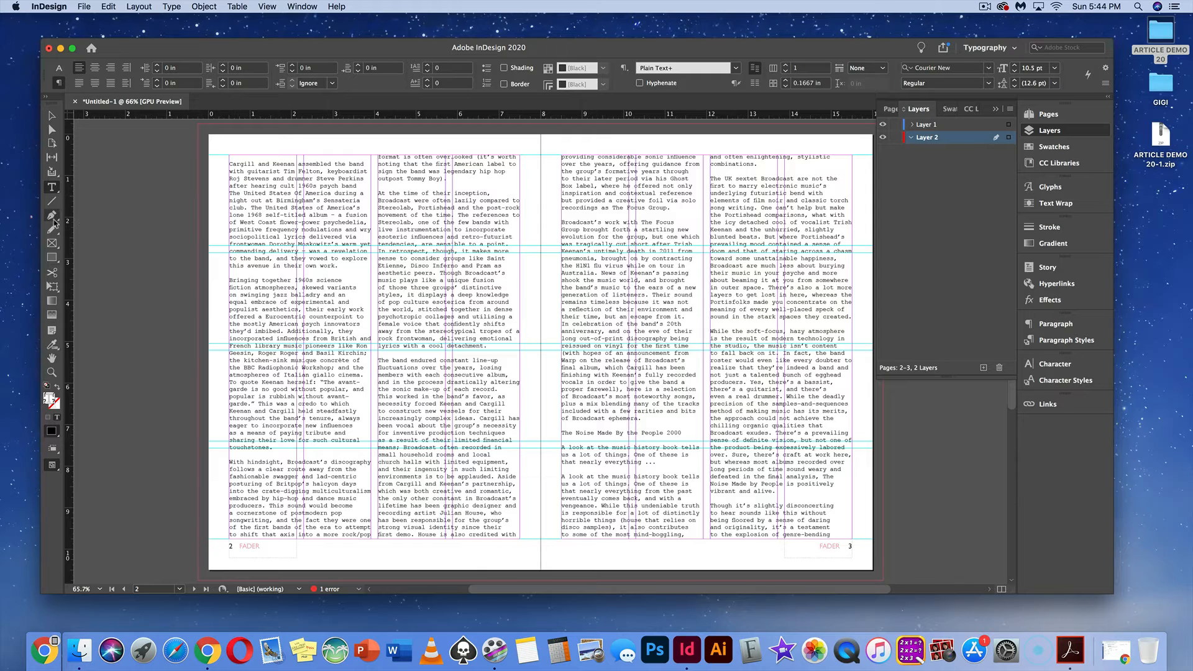
Create a 16.5 by 11 in rectangle on Layer 2, starting at the upper-left bleed corner of spread 2–3
{"action": "left_click", "coordinate": [51, 257]}
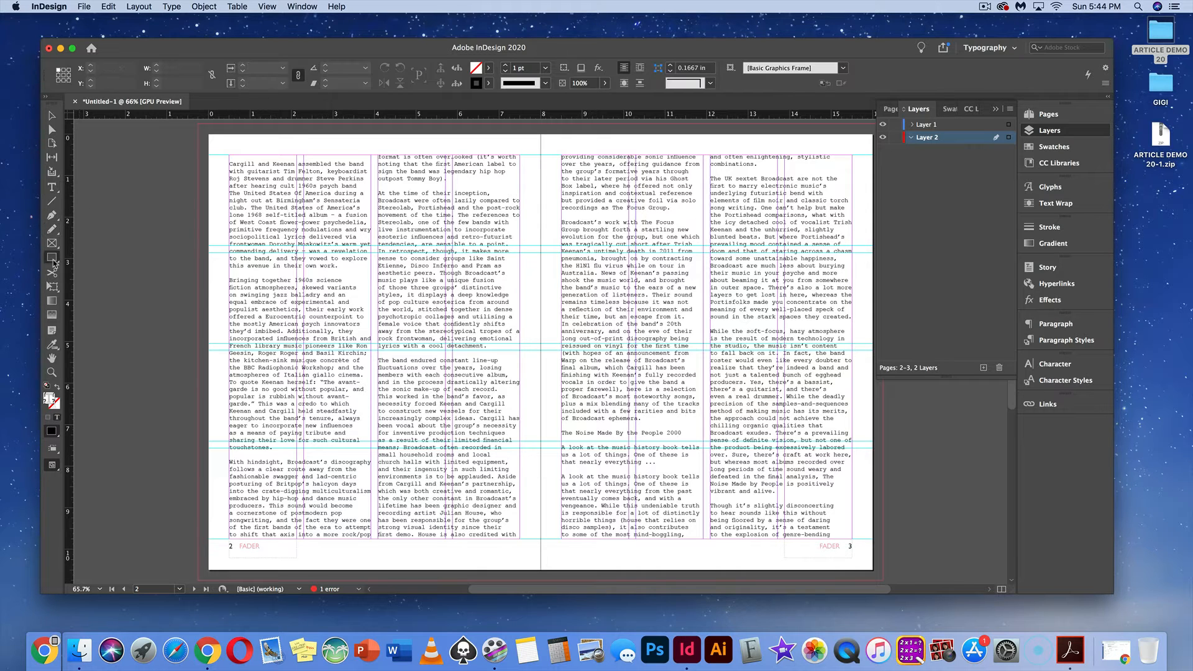
{"action": "left_click", "coordinate": [200, 130]}
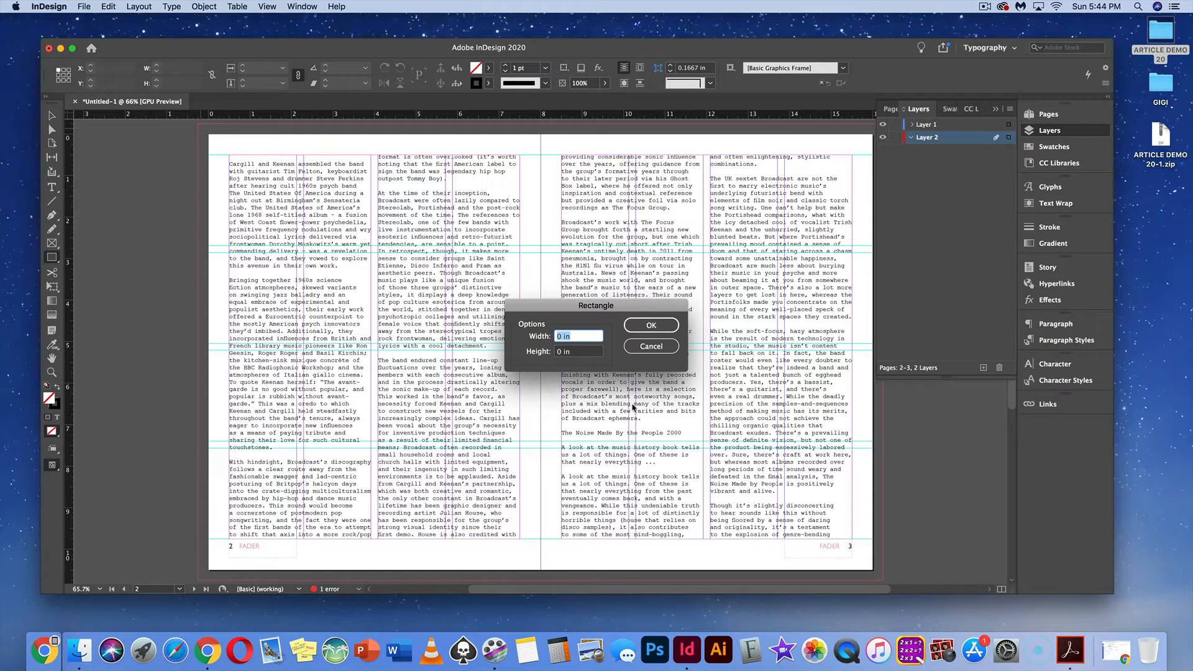
{"action": "left_click", "coordinate": [561, 336]}
{"action": "type", "text": "16.5"}
{"action": "double_click", "coordinate": [561, 353]}
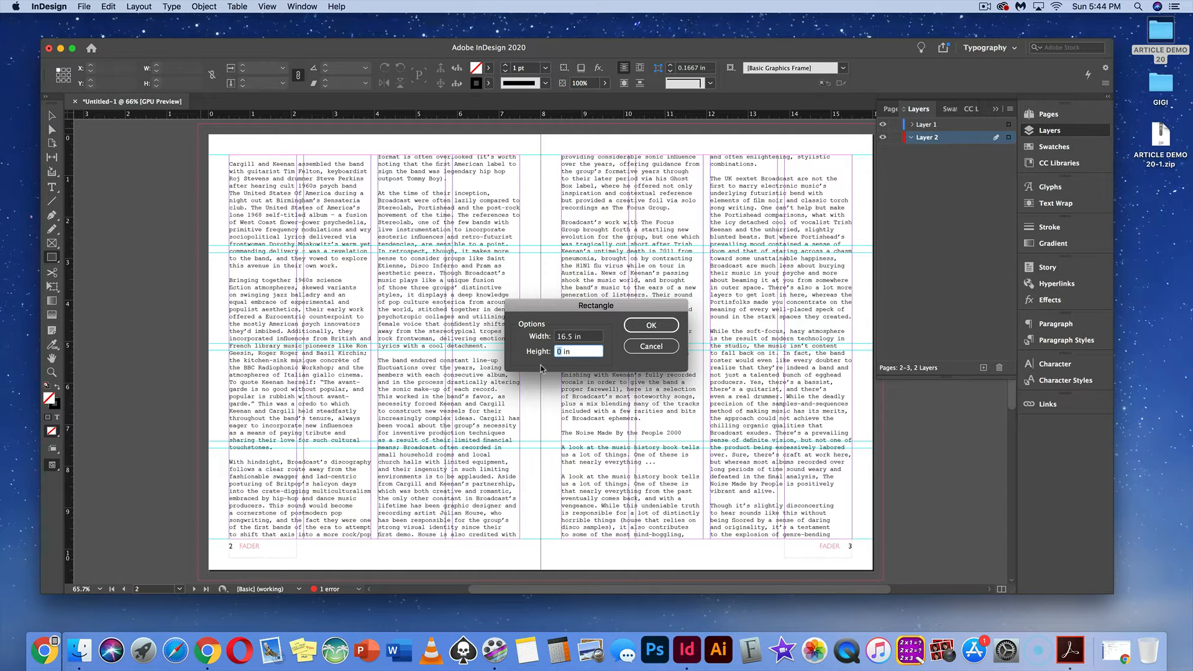
{"action": "type", "text": "11"}
{"action": "left_click", "coordinate": [651, 325]}
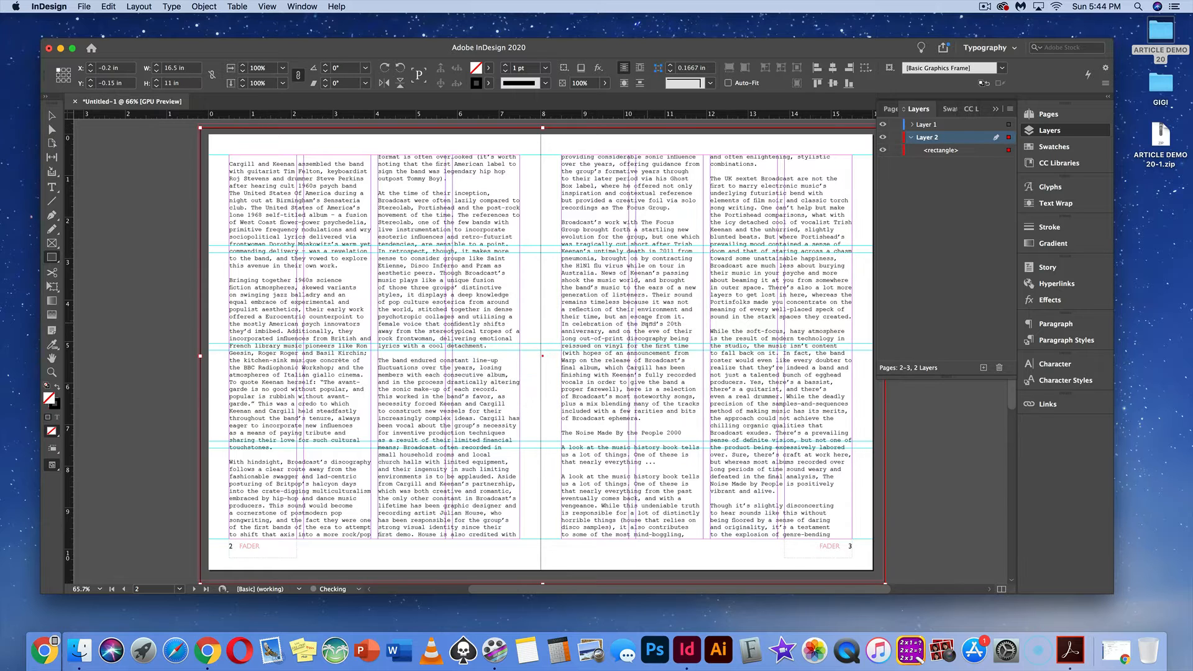
Nudge the rectangle up and left to X -0.2556 in, Y -0.2194 in so it covers the spread and its bleed
{"action": "scroll", "coordinate": [549, 311], "scroll_direction": "down", "scroll_amount": 2}
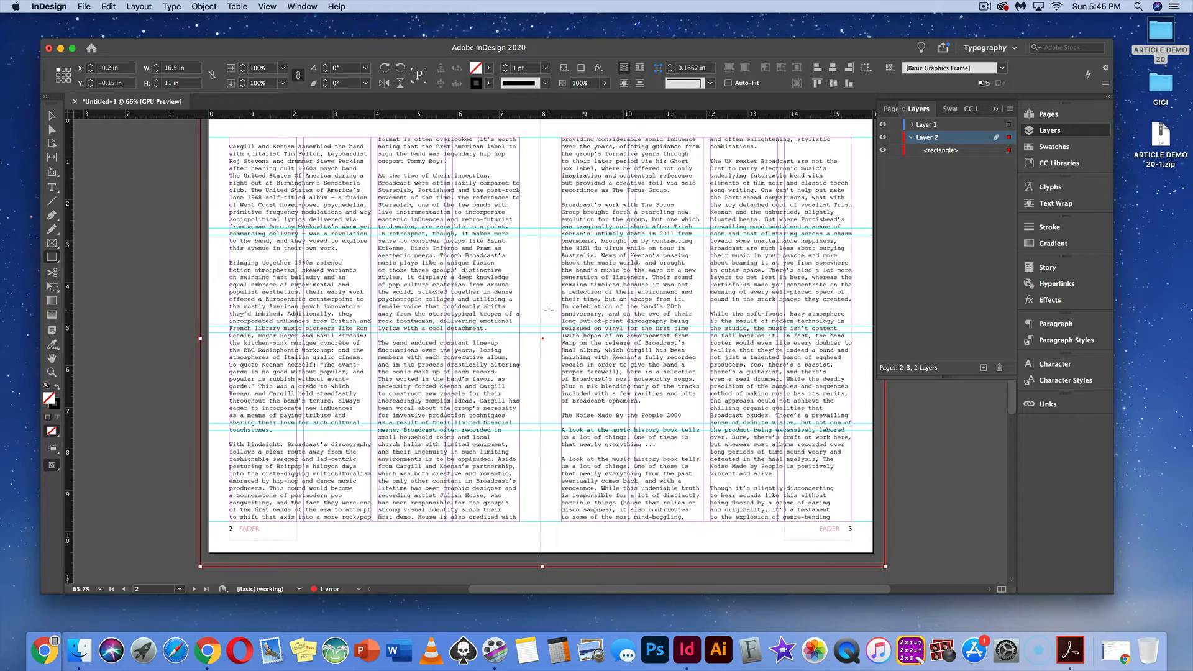
{"action": "key", "text": "Up"}
{"action": "key", "text": "Up"}
{"action": "key", "text": "Up"}
{"action": "key", "text": "Up"}
{"action": "key", "text": "Up"}
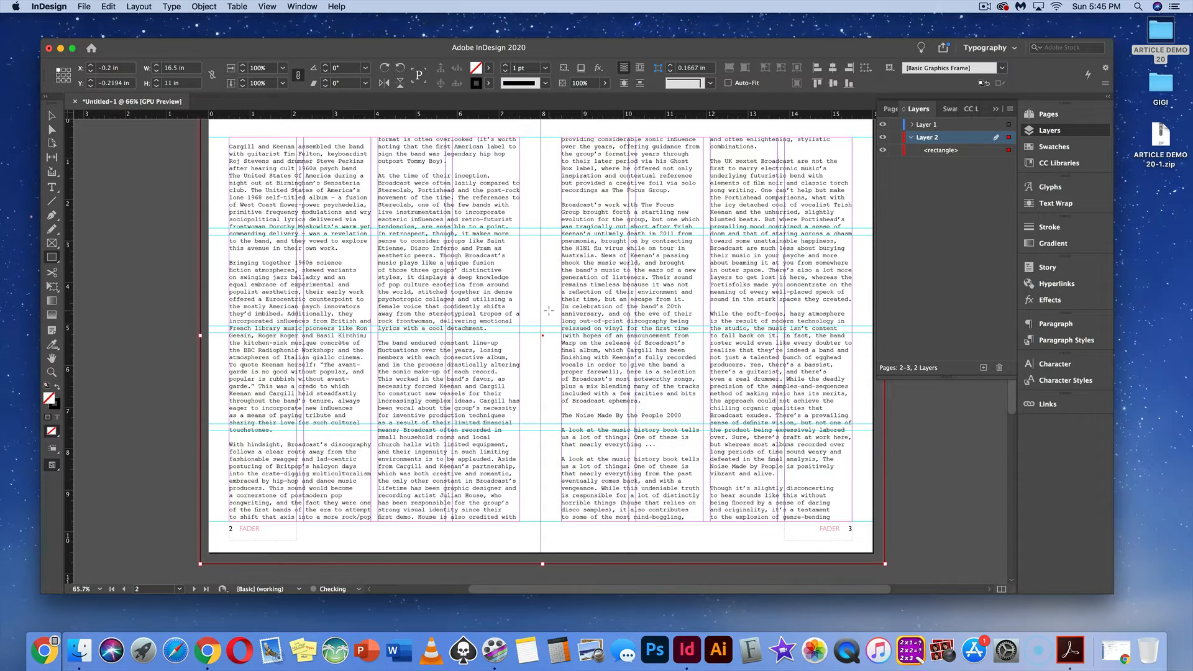
{"action": "key", "text": "Left"}
{"action": "key", "text": "Left"}
{"action": "key", "text": "Left"}
{"action": "key", "text": "Left"}
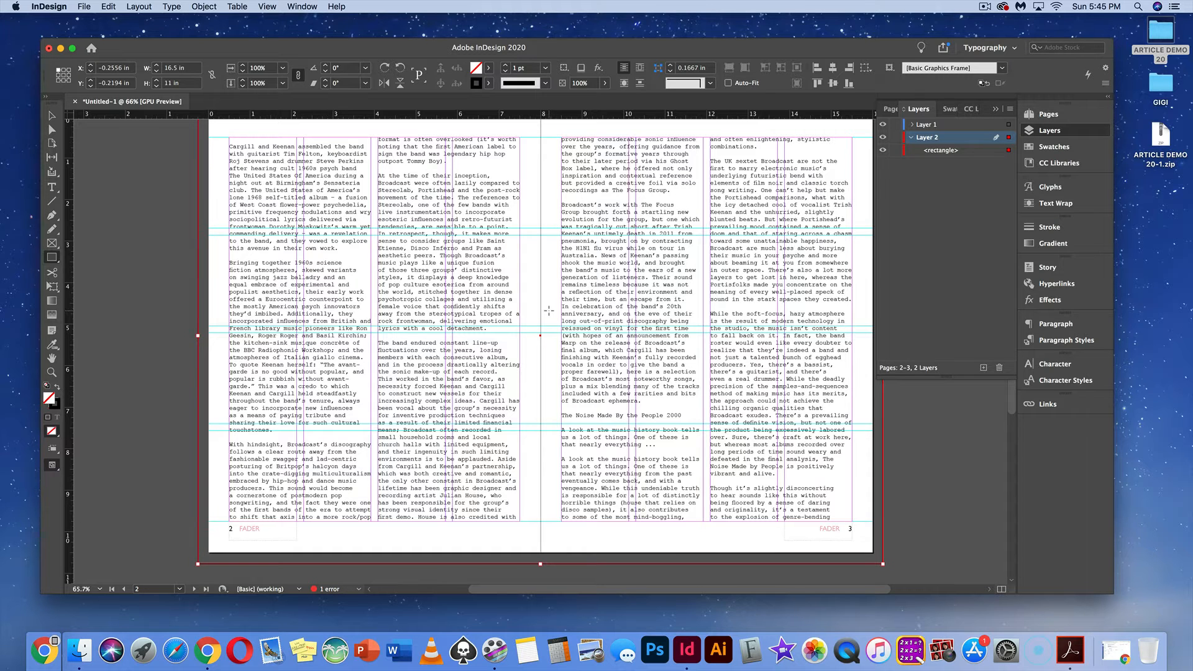
{"action": "scroll", "coordinate": [519, 289], "scroll_direction": "up", "scroll_amount": 5}
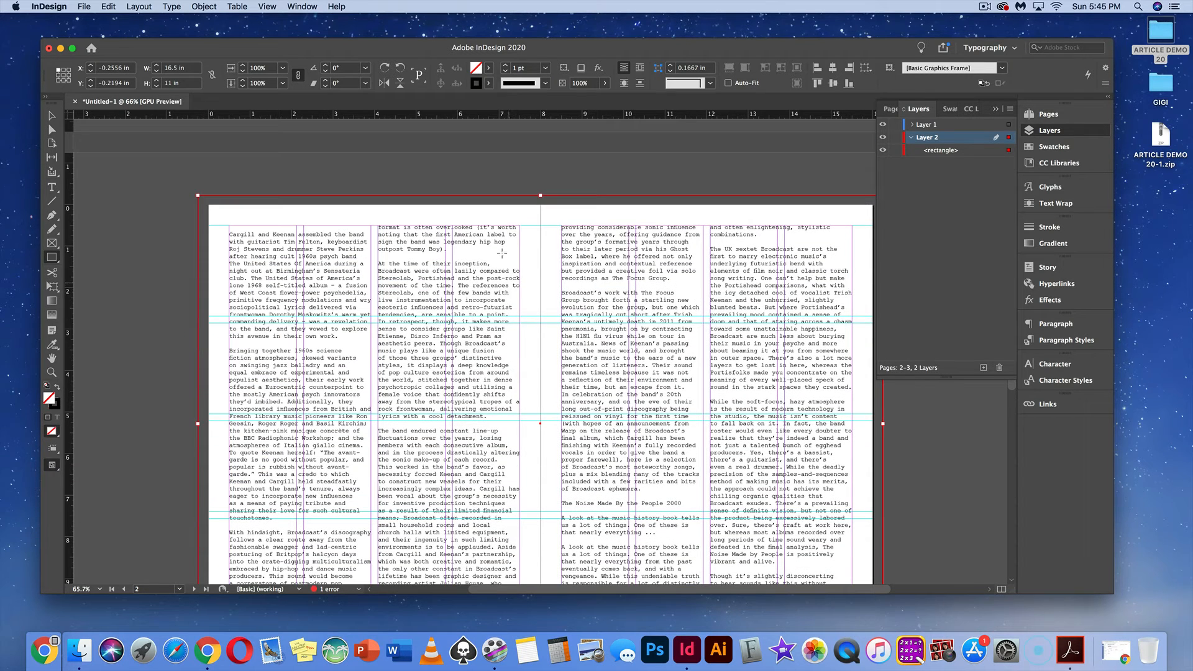
Fill the rectangle with the C=100 M=0 Y=0 K=0 swatch and make a copy of that swatch
{"action": "left_click", "coordinate": [1042, 150]}
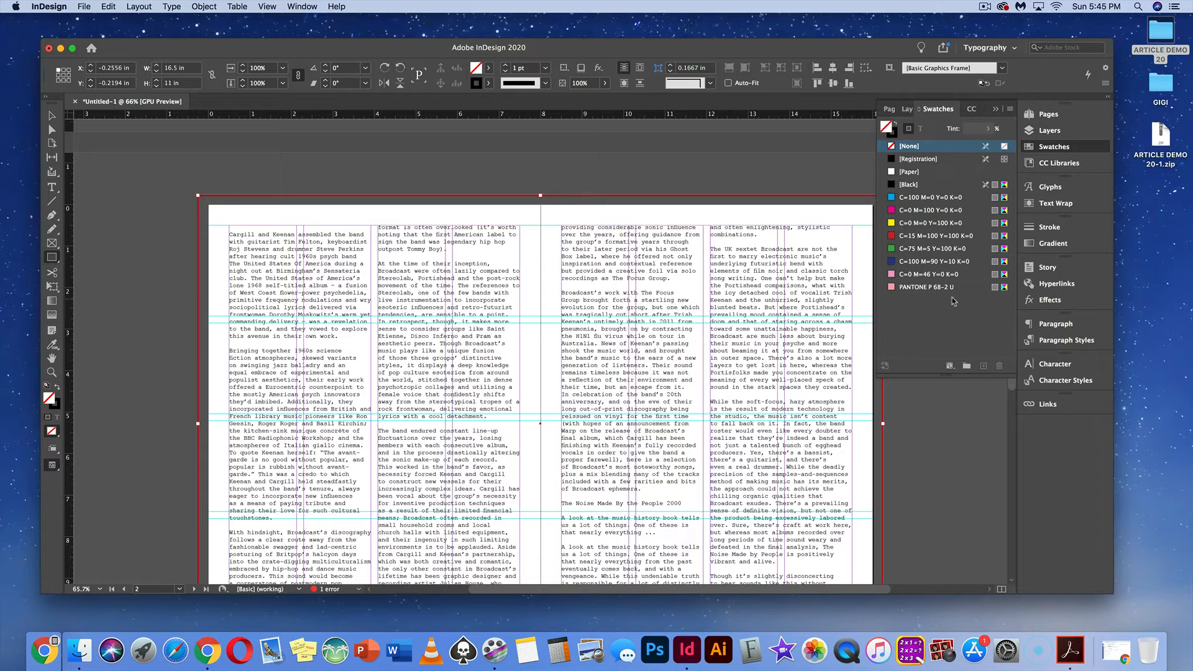
{"action": "left_click", "coordinate": [925, 200]}
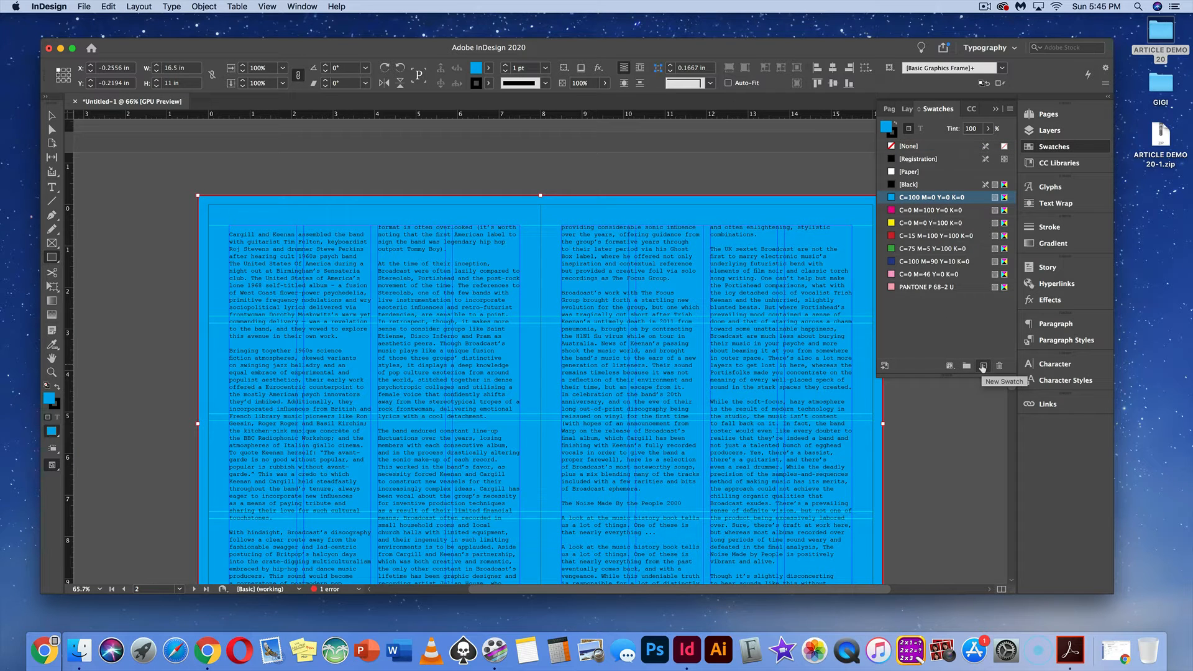
{"action": "left_click", "coordinate": [982, 367]}
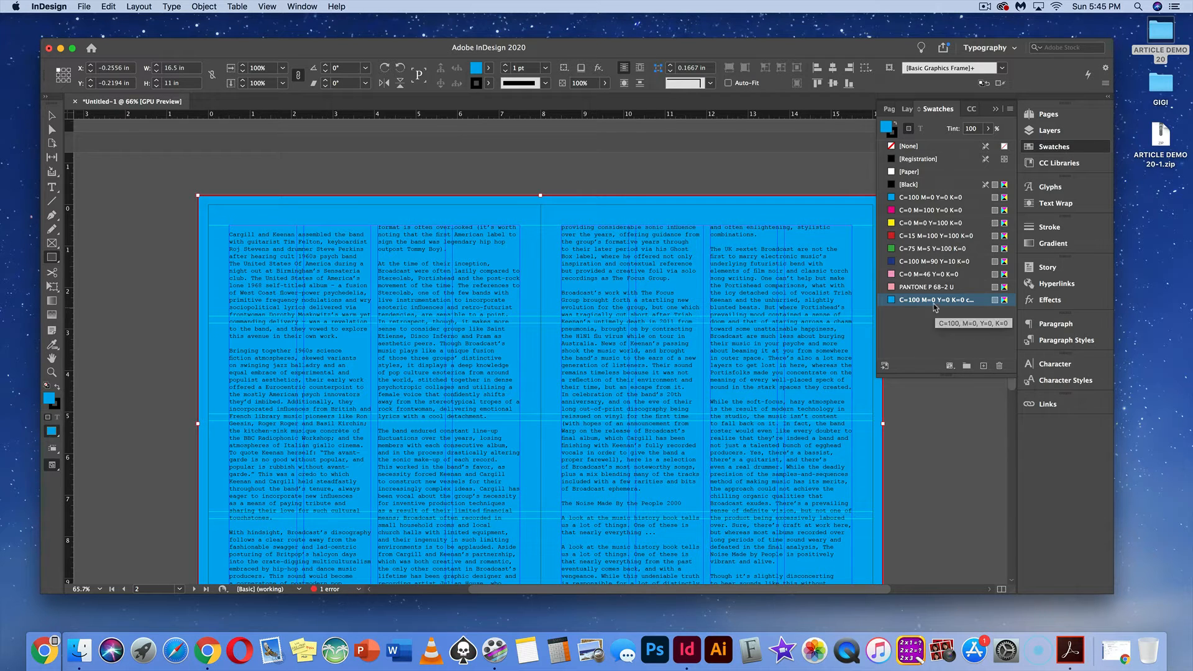
Lower the copied swatch's cyan to 26% and preview the change on the spread
{"action": "double_click", "coordinate": [892, 301]}
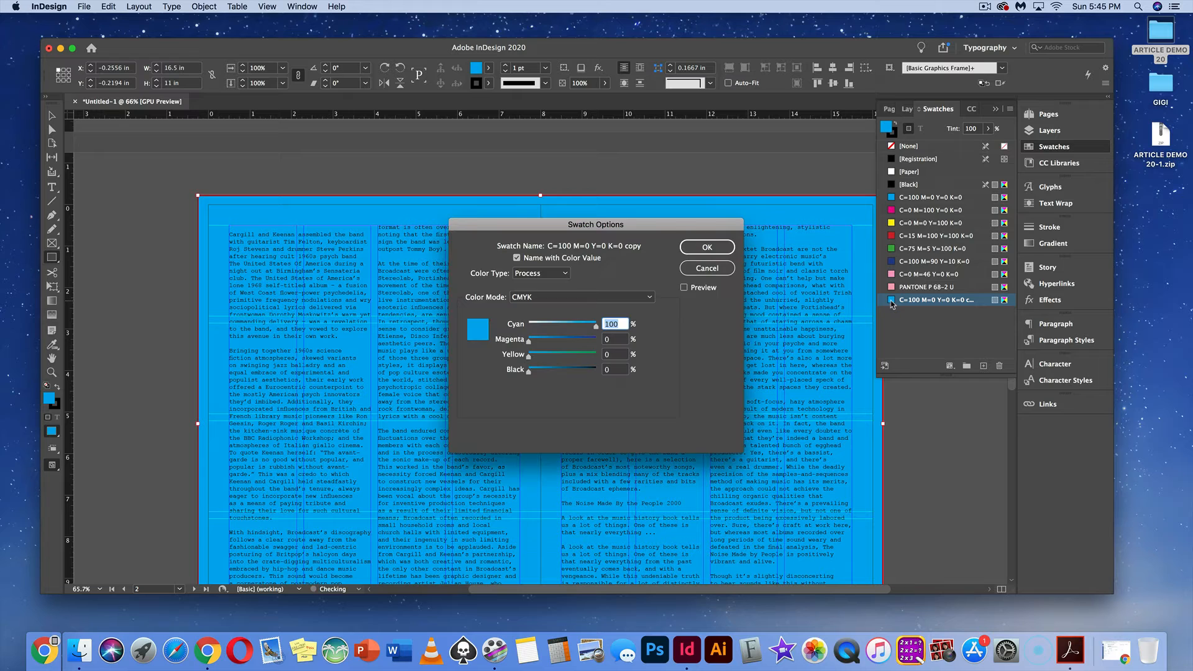
{"action": "left_click_drag", "start_coordinate": [596, 329], "coordinate": [547, 330]}
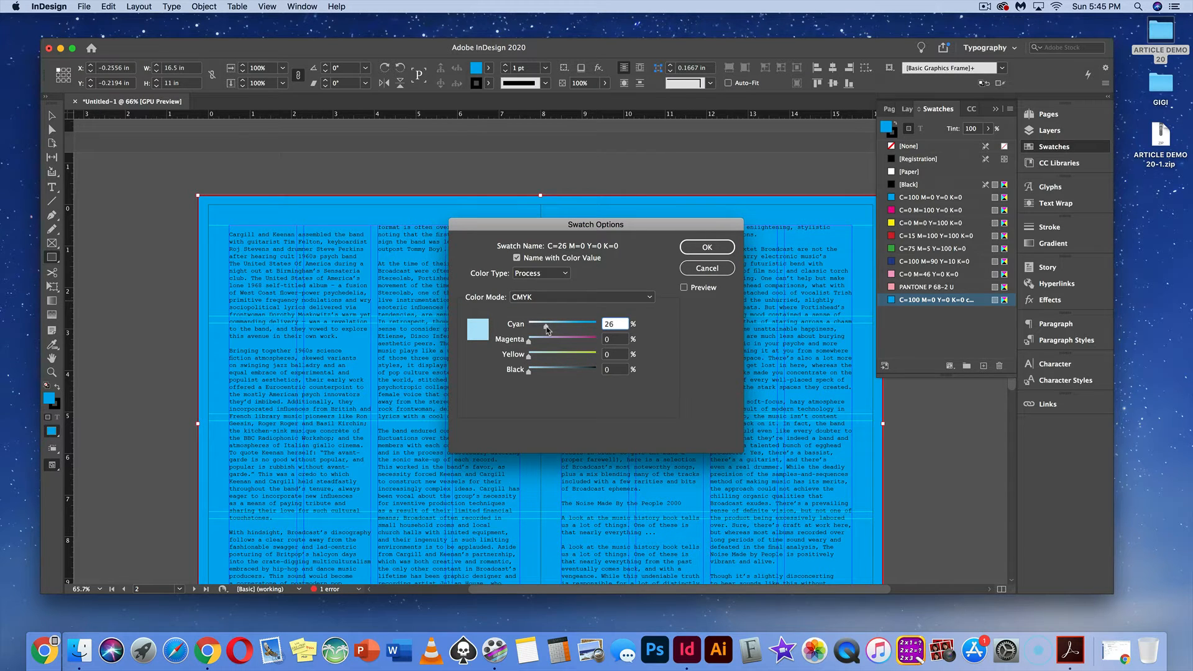
{"action": "left_click", "coordinate": [684, 287]}
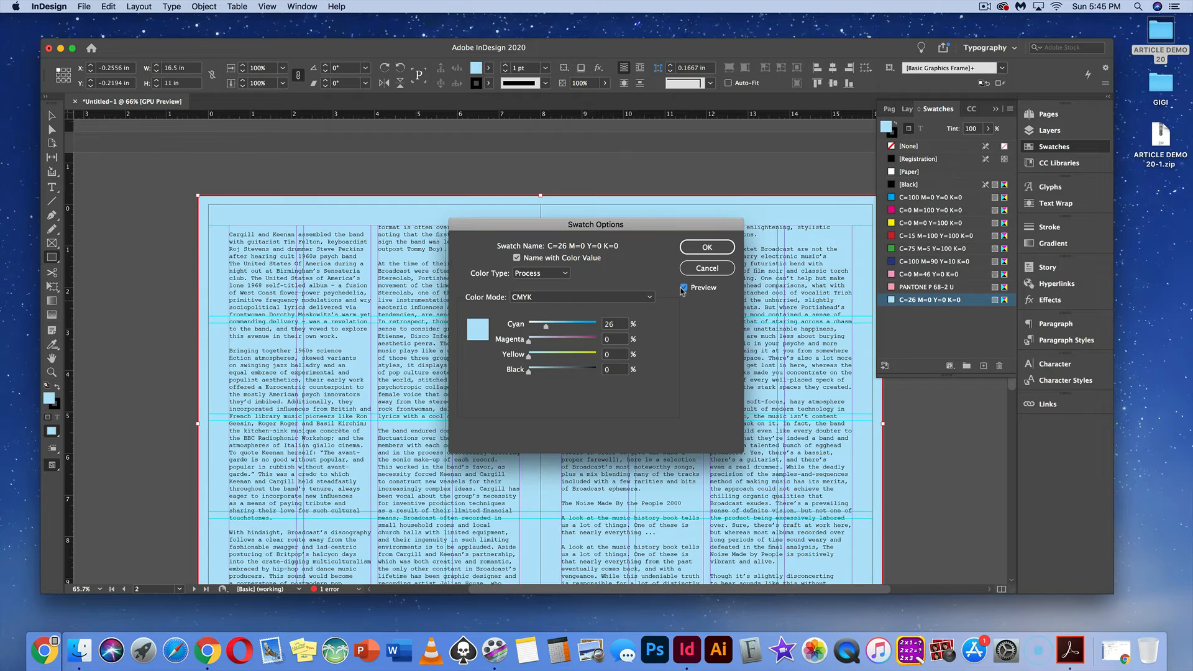
Redefine the copied swatch as PANTONE P 109-2 U from the PANTONE+ CMYK Uncoated library
{"action": "left_click", "coordinate": [640, 300]}
{"action": "scroll", "coordinate": [587, 449], "scroll_direction": "down", "scroll_amount": 3}
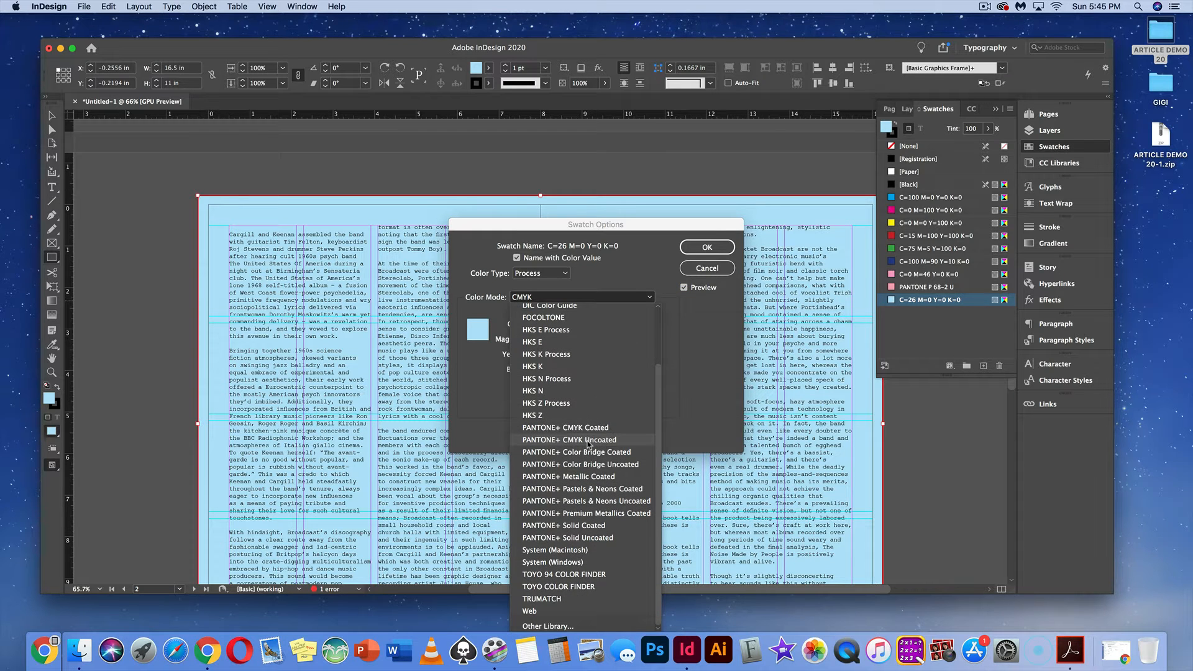
{"action": "left_click", "coordinate": [588, 441]}
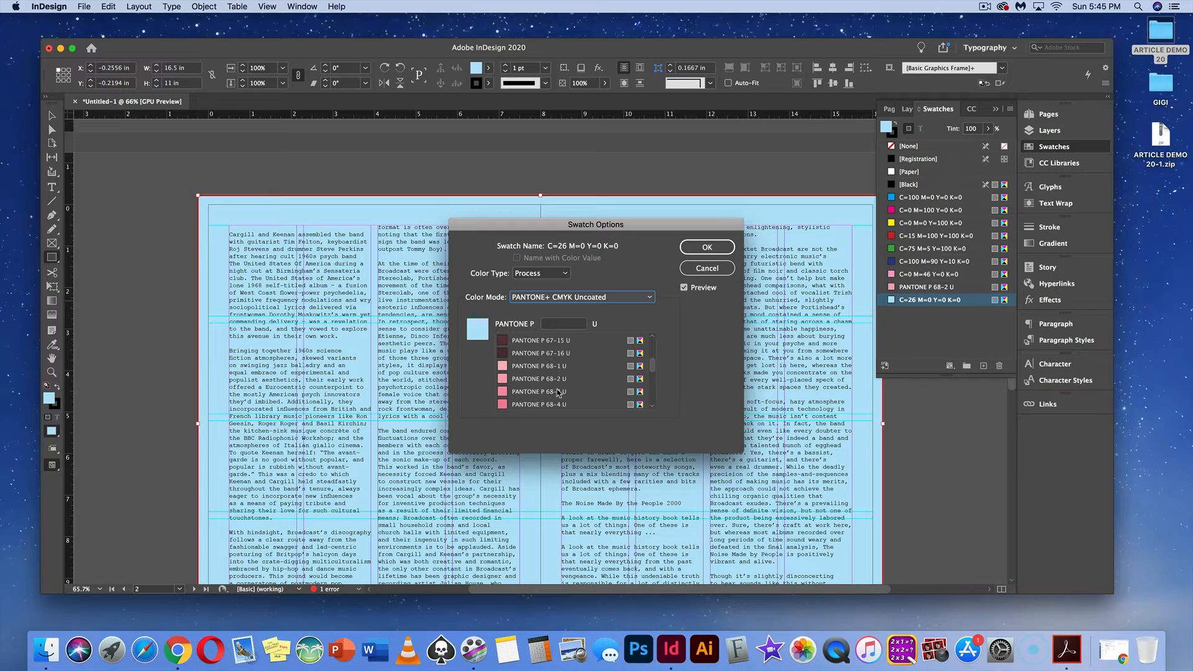
{"action": "left_click_drag", "start_coordinate": [652, 365], "coordinate": [652, 378]}
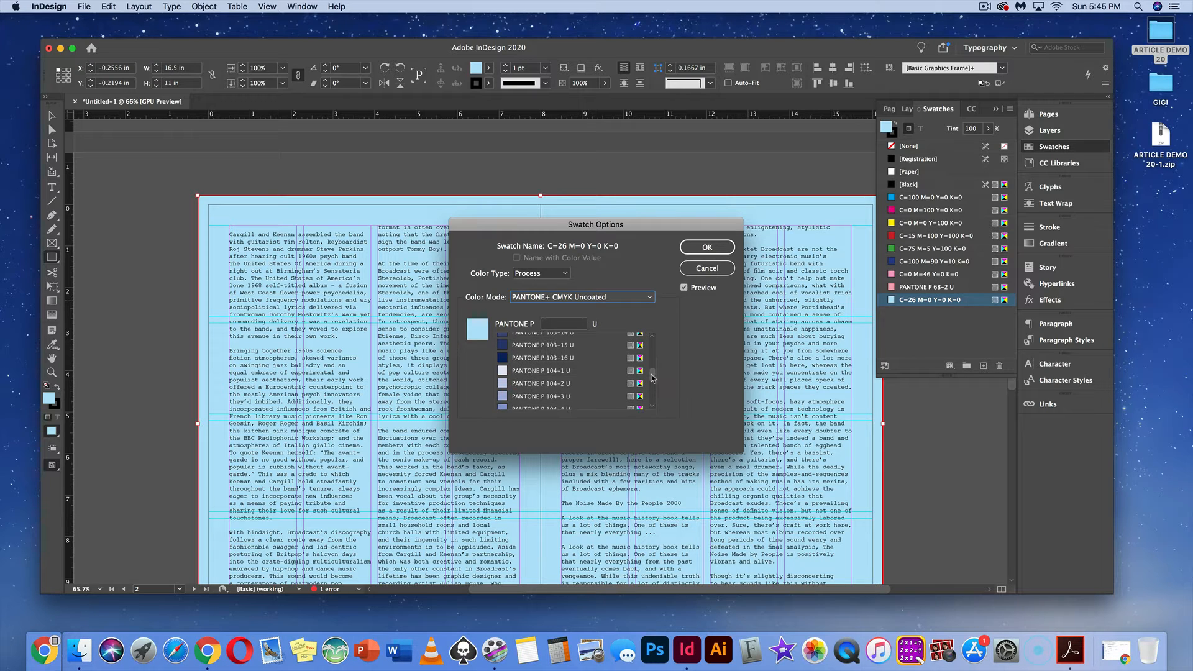
{"action": "scroll", "coordinate": [590, 388], "scroll_direction": "down", "scroll_amount": 2}
{"action": "scroll", "coordinate": [590, 388], "scroll_direction": "down", "scroll_amount": 2}
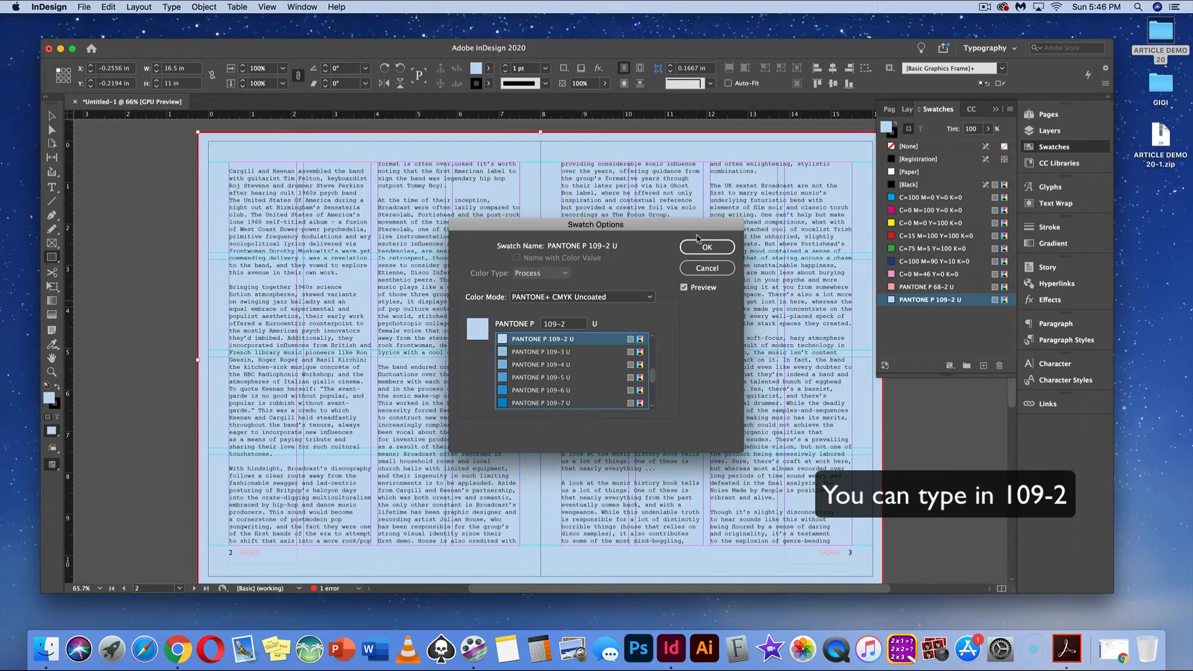
{"action": "left_click", "coordinate": [703, 246]}
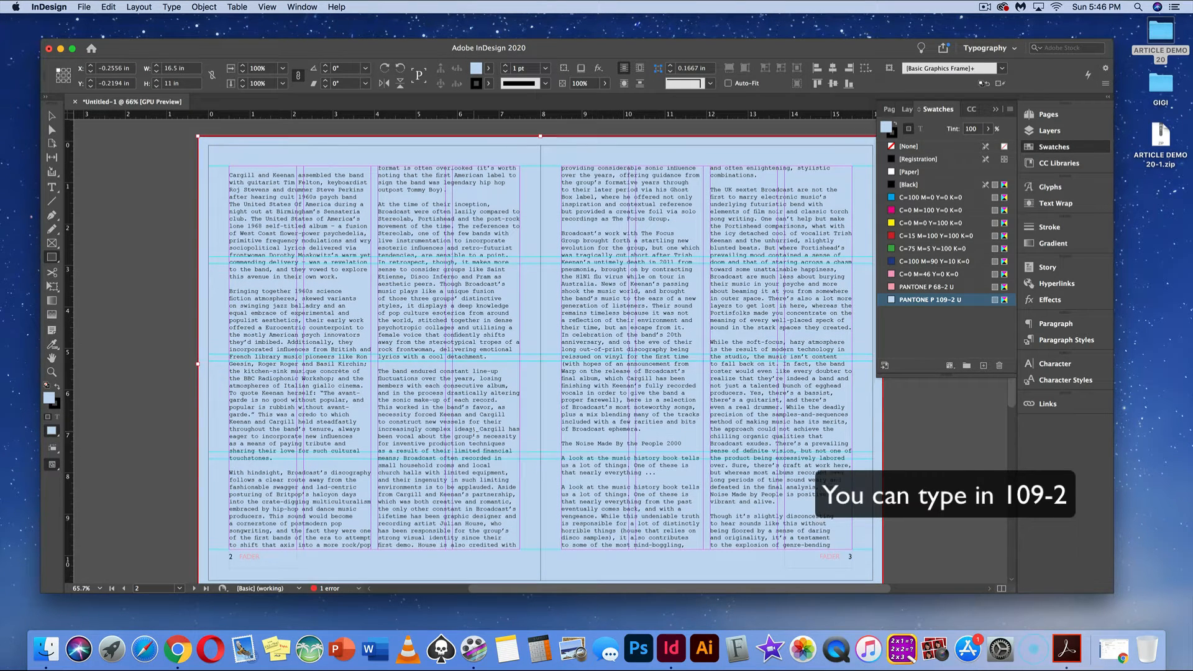
{"action": "scroll", "coordinate": [474, 431], "scroll_direction": "up", "scroll_amount": 3}
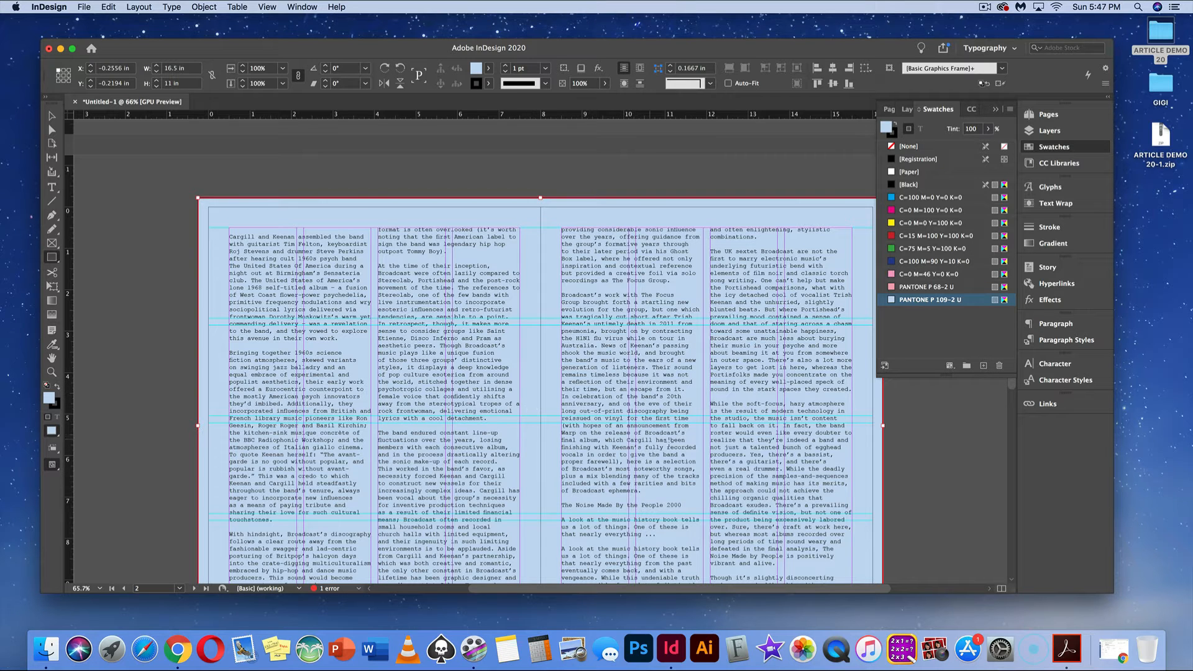
{"action": "scroll", "coordinate": [657, 452], "scroll_direction": "up", "scroll_amount": 6}
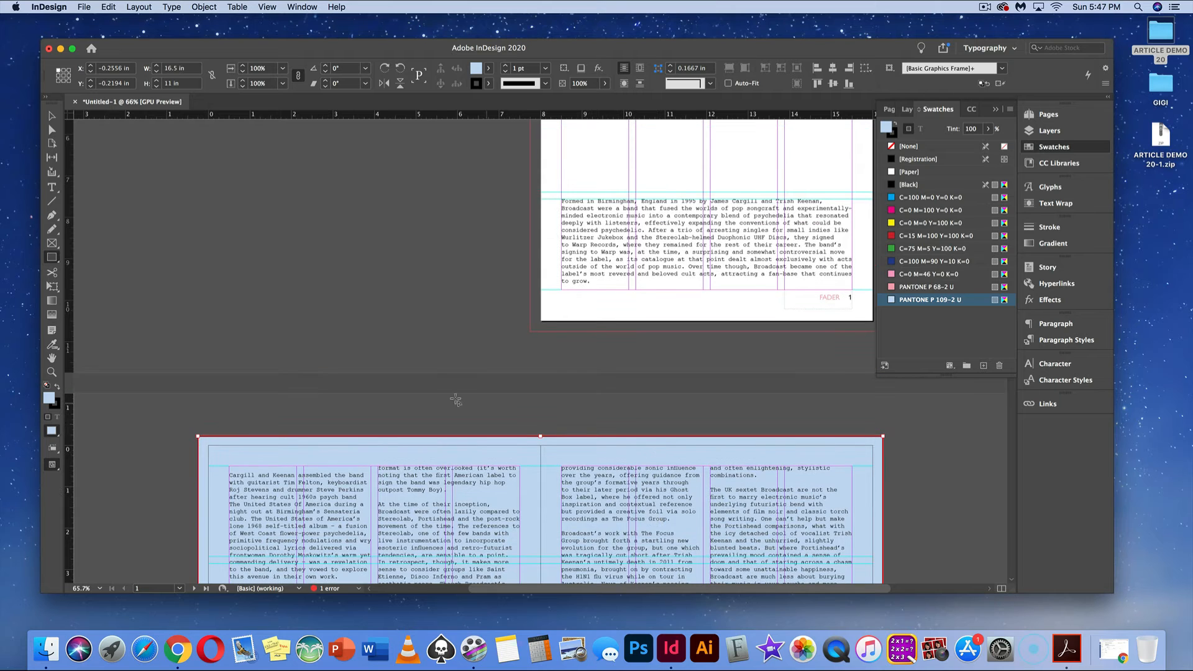
Select all of the threaded article text and create a new paragraph style from it
{"action": "left_click", "coordinate": [52, 187]}
{"action": "left_click", "coordinate": [569, 201]}
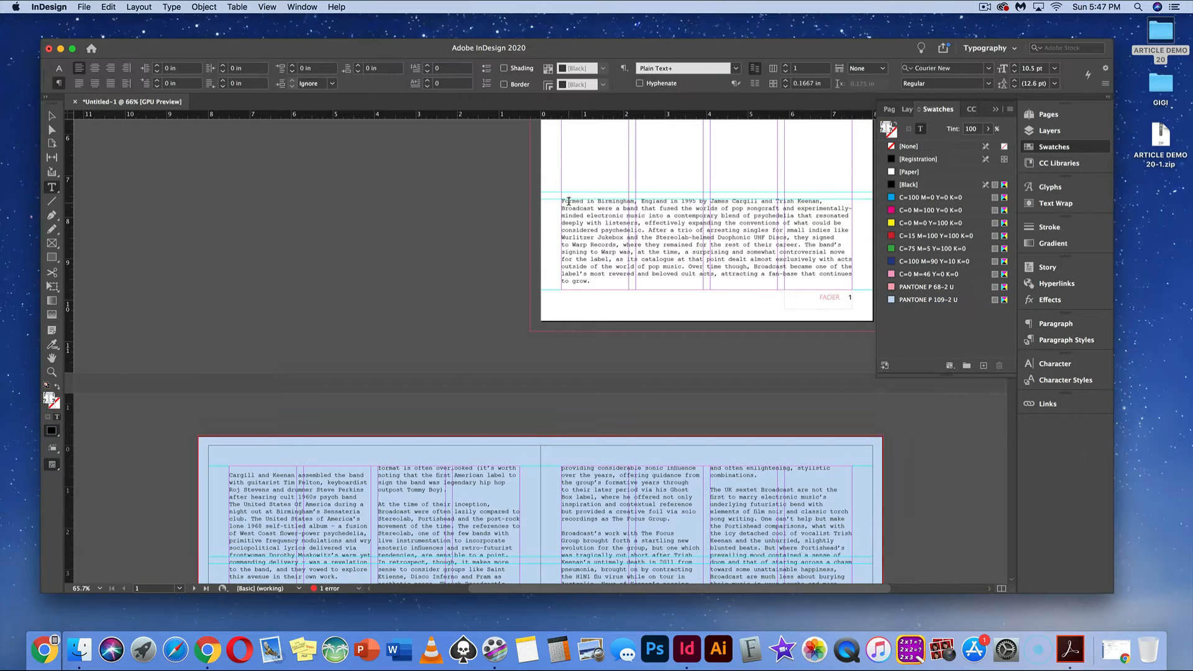
{"action": "key", "text": "cmd+a"}
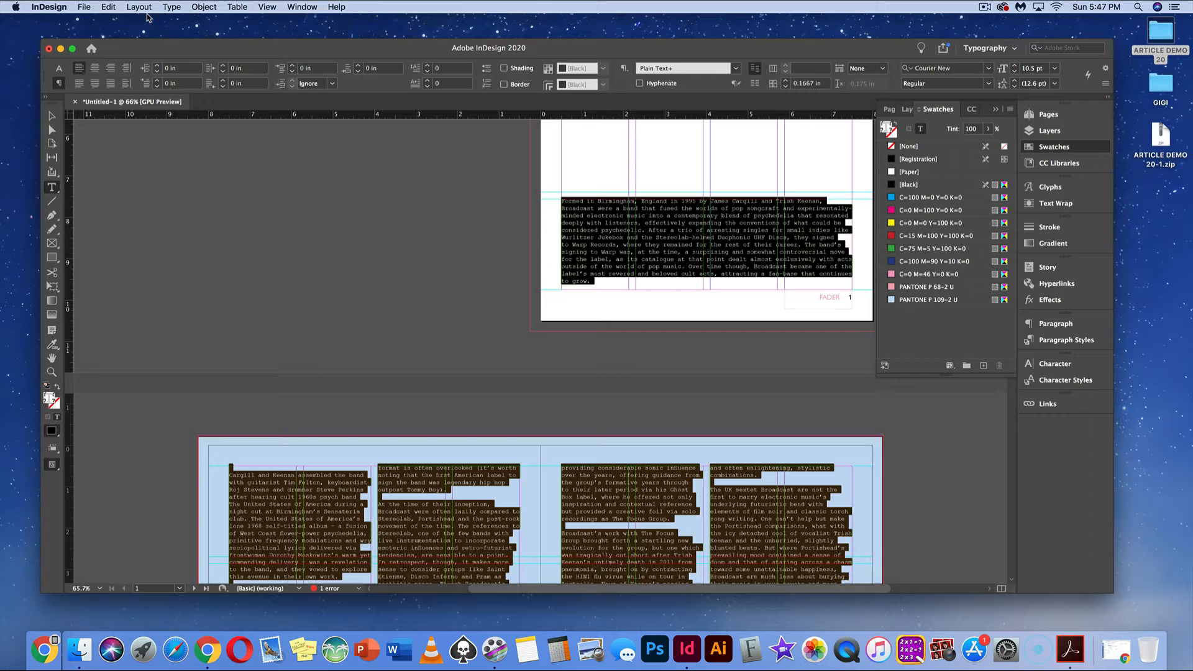
{"action": "left_click", "coordinate": [108, 7]}
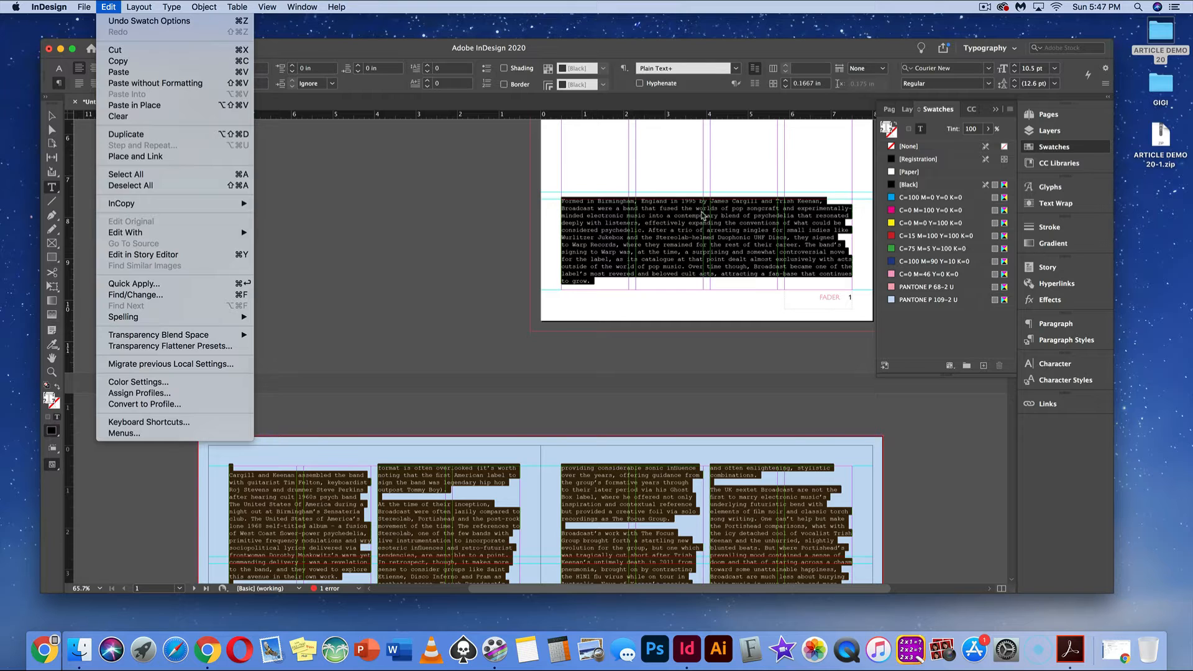
{"action": "left_click", "coordinate": [703, 215]}
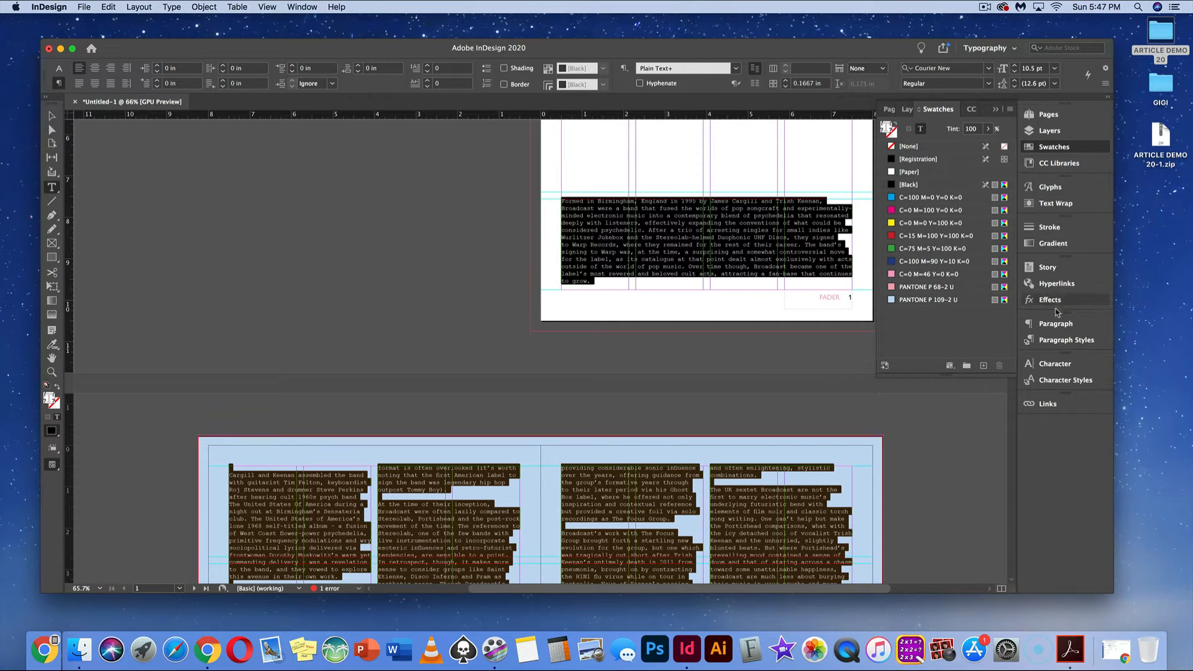
{"action": "left_click", "coordinate": [1058, 339]}
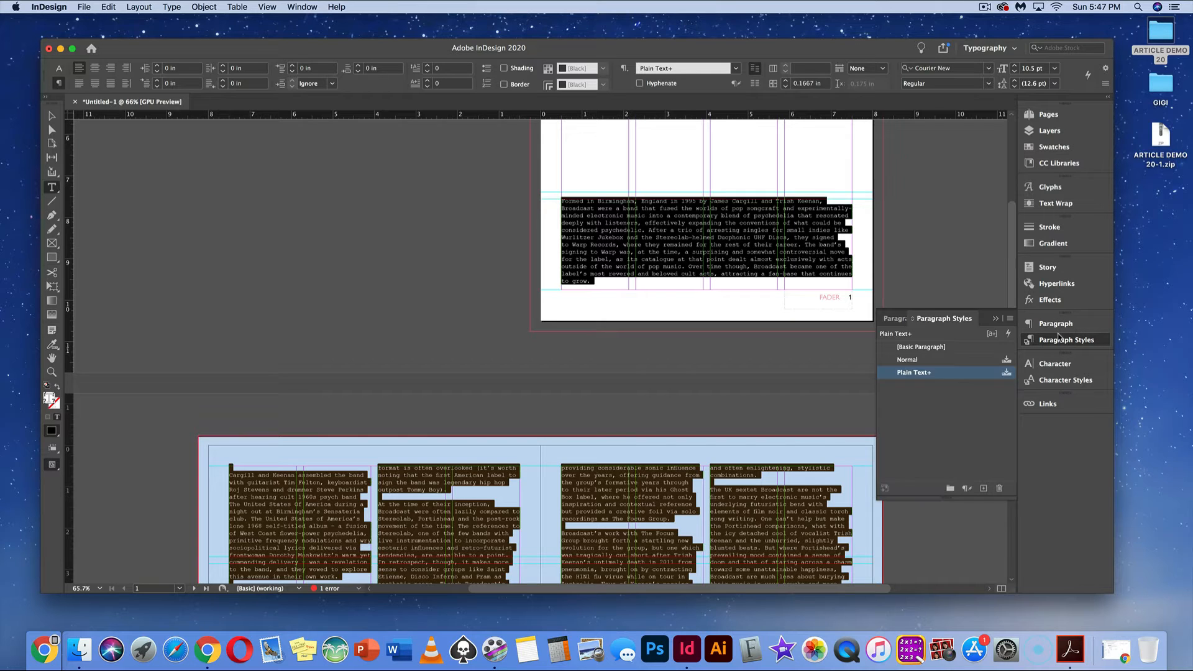
{"action": "left_click", "coordinate": [985, 488]}
{"action": "left_click", "coordinate": [921, 386]}
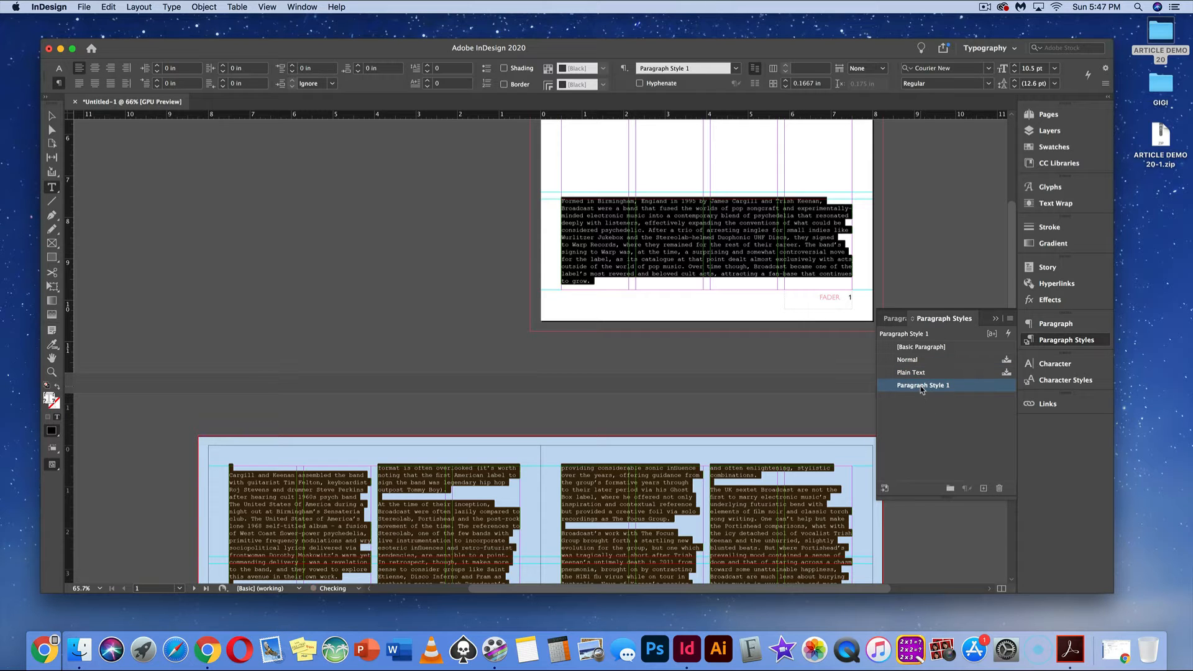
Open the new paragraph style's options and name the style BODY TEXT
{"action": "double_click", "coordinate": [921, 387]}
{"action": "left_click", "coordinate": [955, 386]}
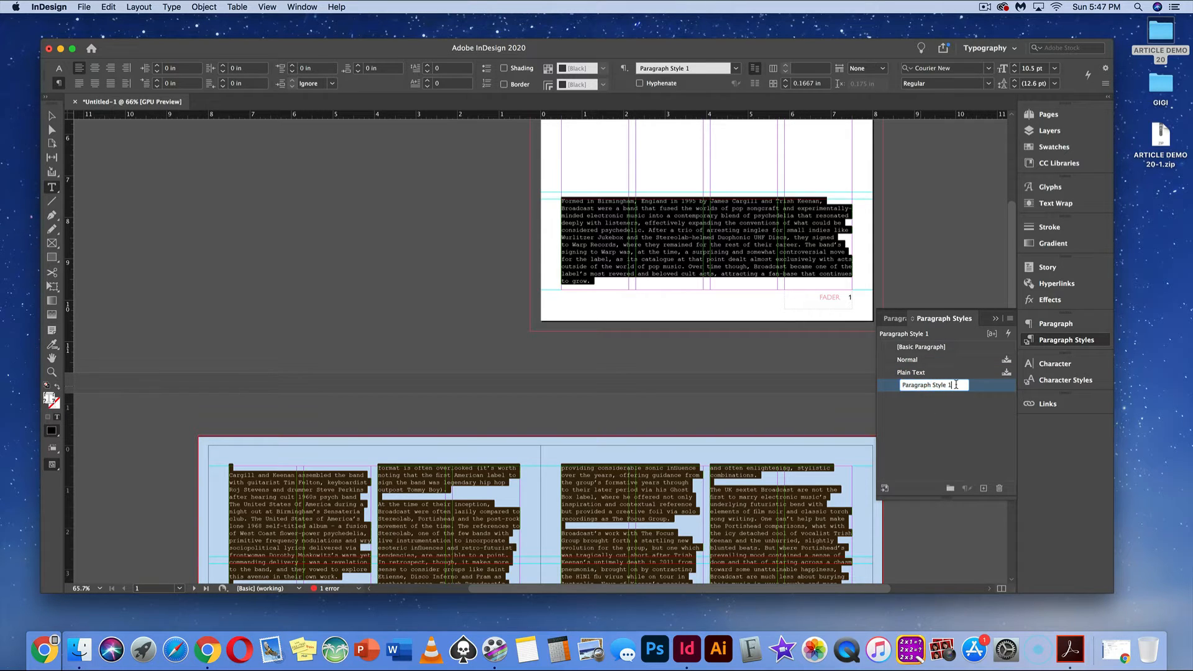
{"action": "double_click", "coordinate": [973, 391]}
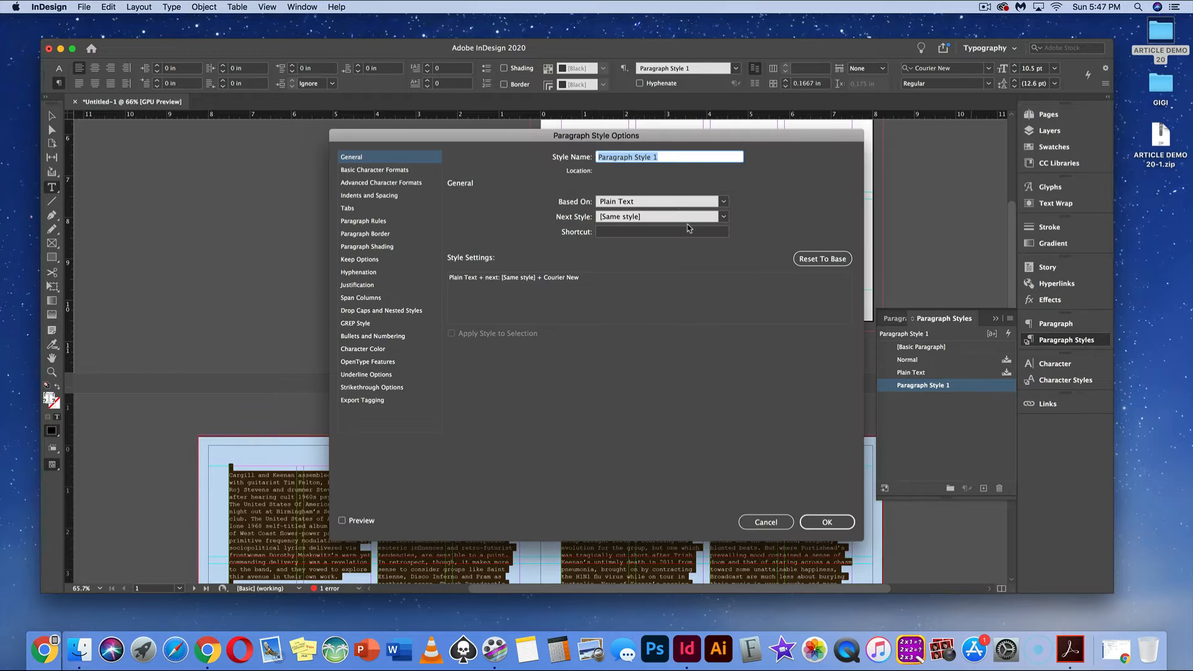
{"action": "left_click", "coordinate": [663, 158]}
{"action": "left_click_drag", "start_coordinate": [664, 158], "coordinate": [622, 148]}
{"action": "type", "text": "BODY TEXT"}
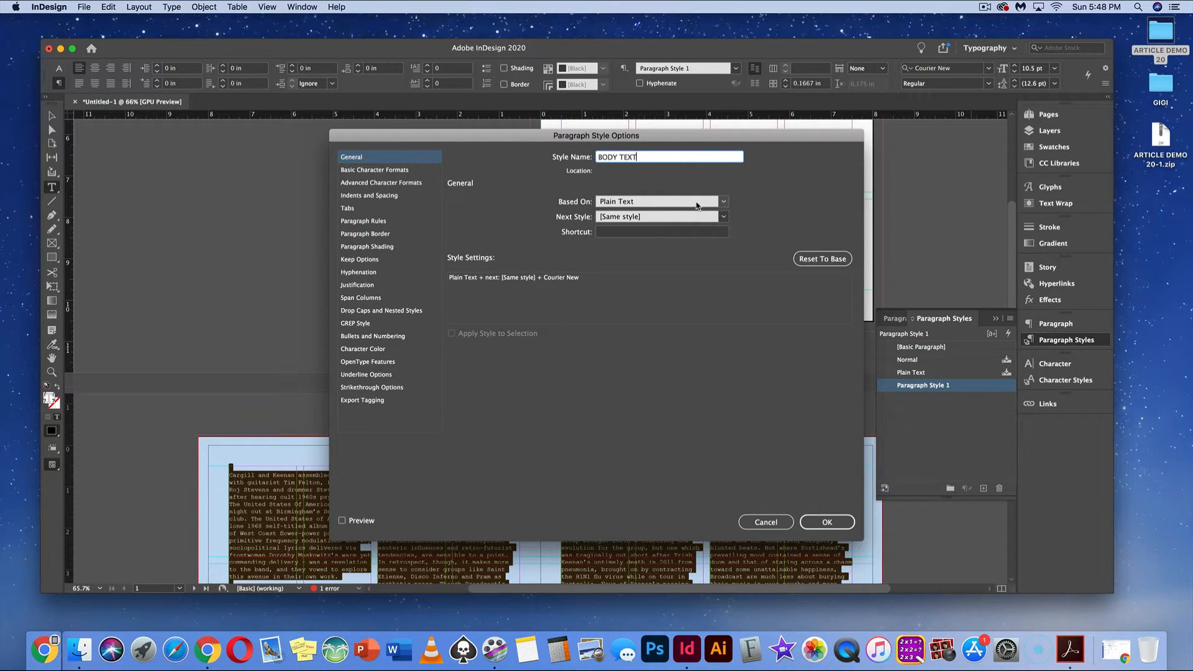
Base the BODY TEXT style on [No Paragraph Style] and keep [Same style] as its next style
{"action": "left_click", "coordinate": [722, 202]}
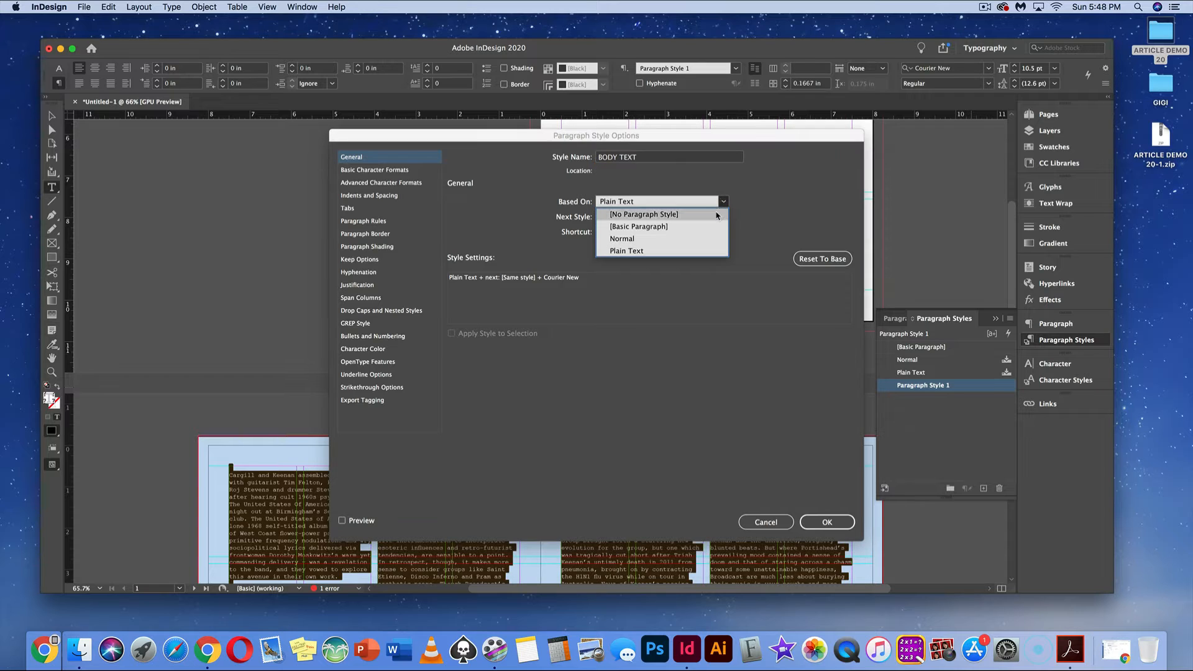
{"action": "left_click", "coordinate": [717, 215]}
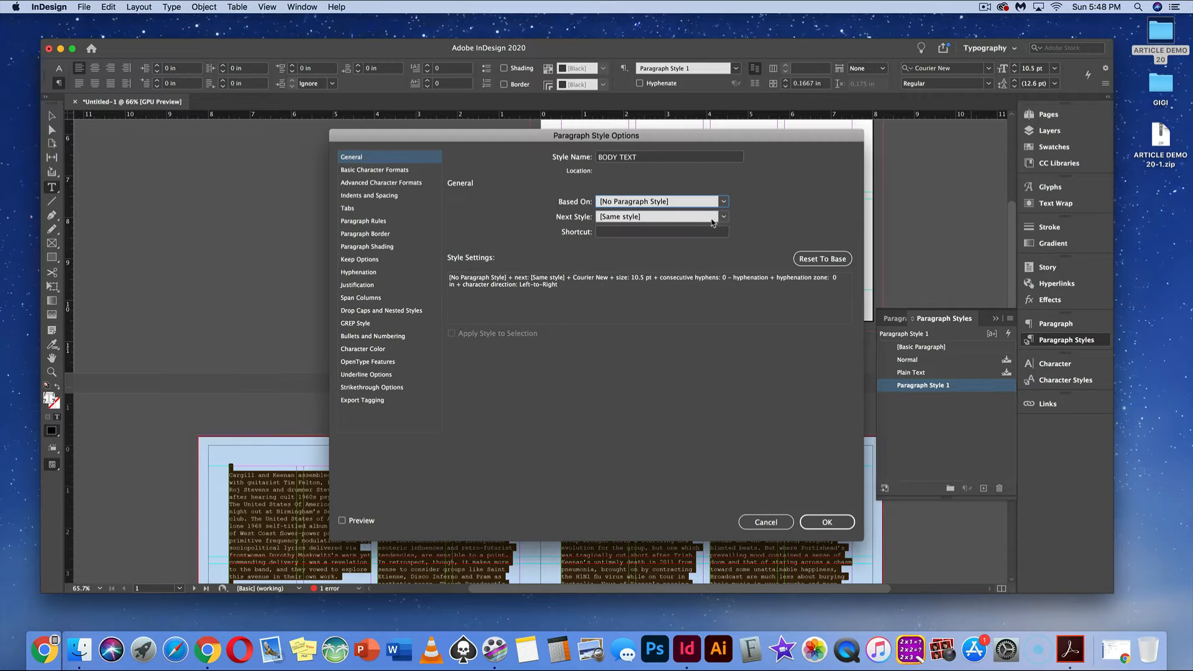
{"action": "left_click", "coordinate": [665, 219]}
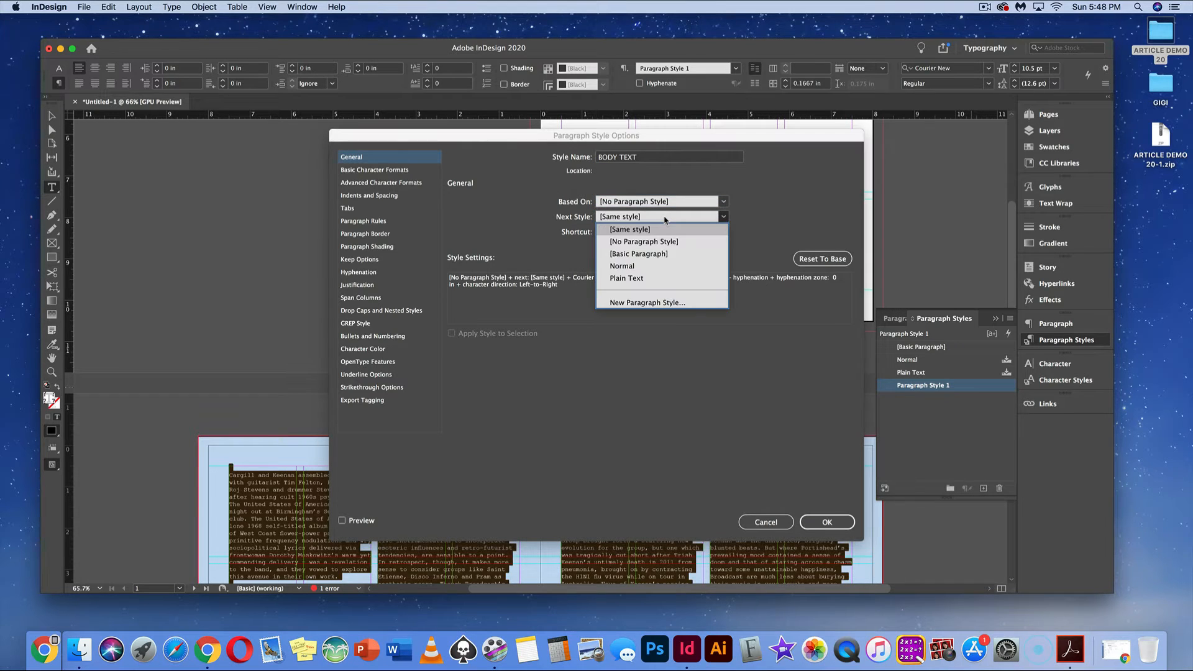
{"action": "left_click", "coordinate": [665, 230]}
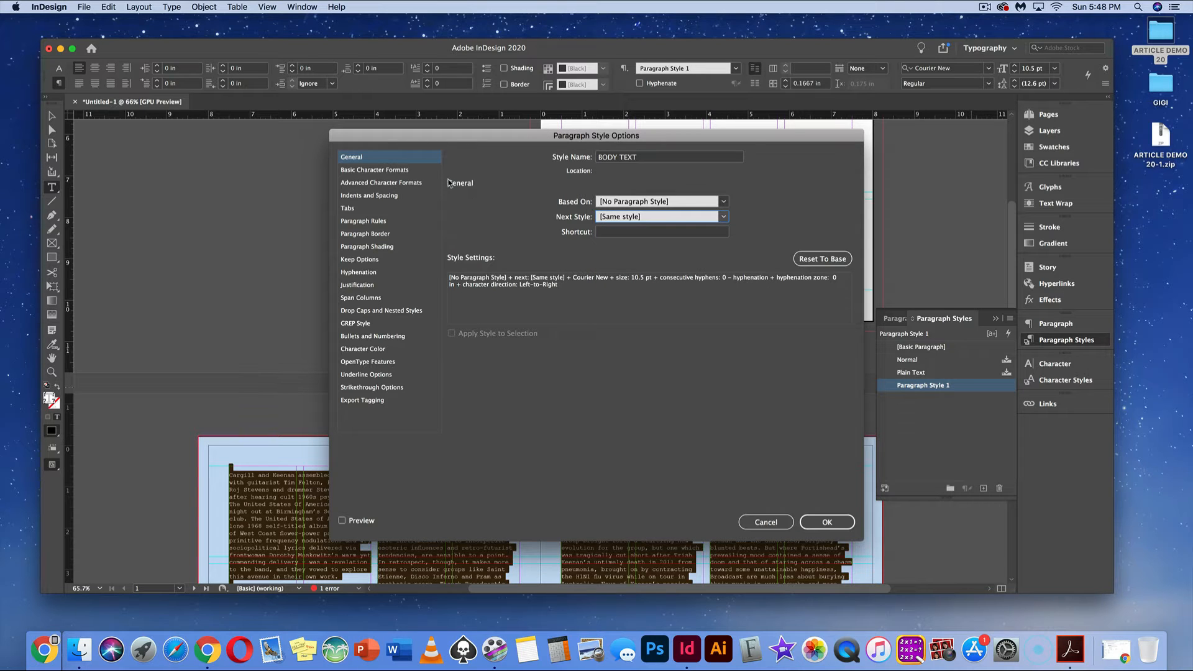
Set the BODY TEXT style's font family to Adobe Garamond with the Regular font style
{"action": "left_click", "coordinate": [401, 170]}
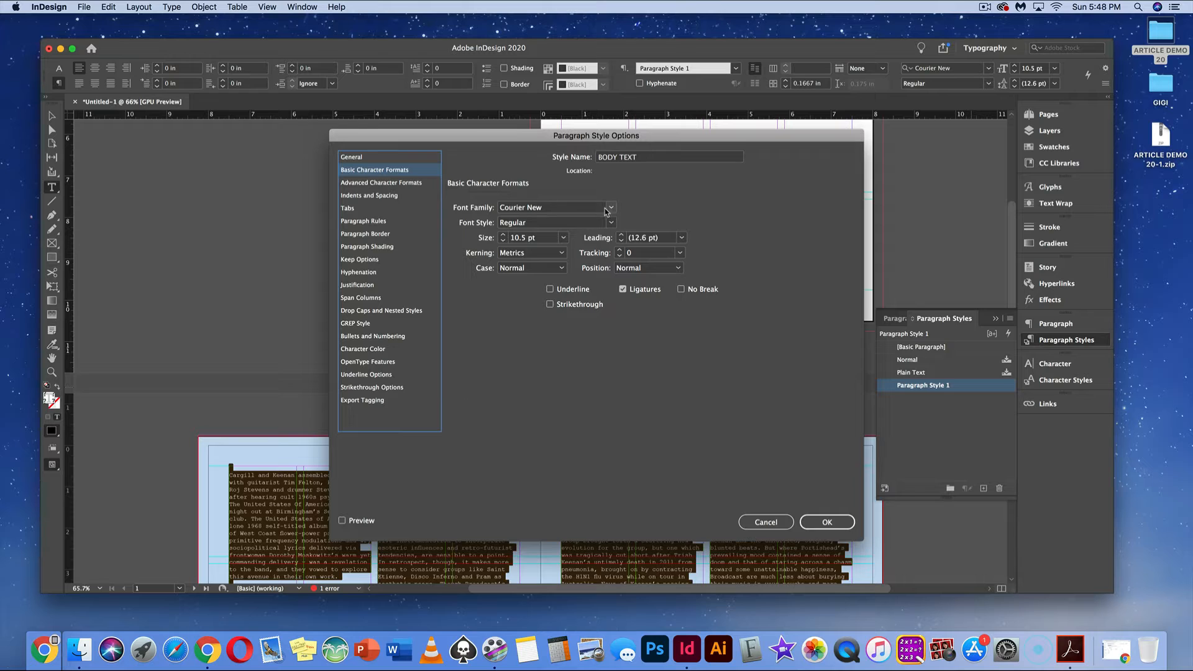
{"action": "left_click", "coordinate": [611, 209]}
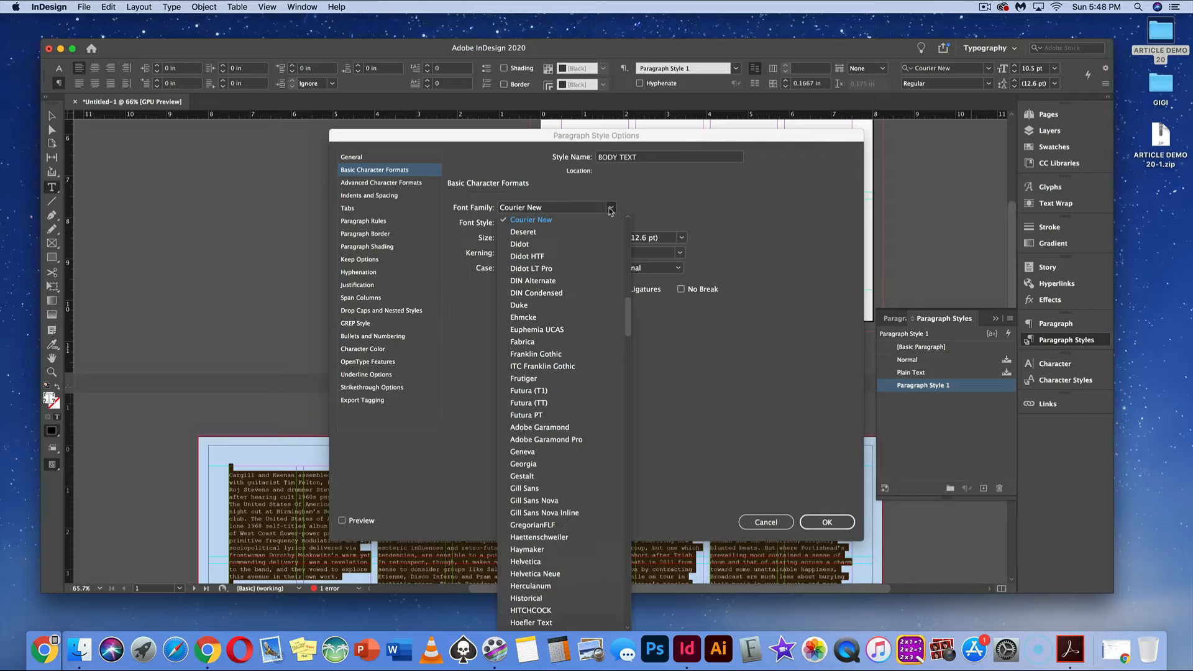
{"action": "left_click", "coordinate": [557, 209]}
{"action": "type", "text": "a"}
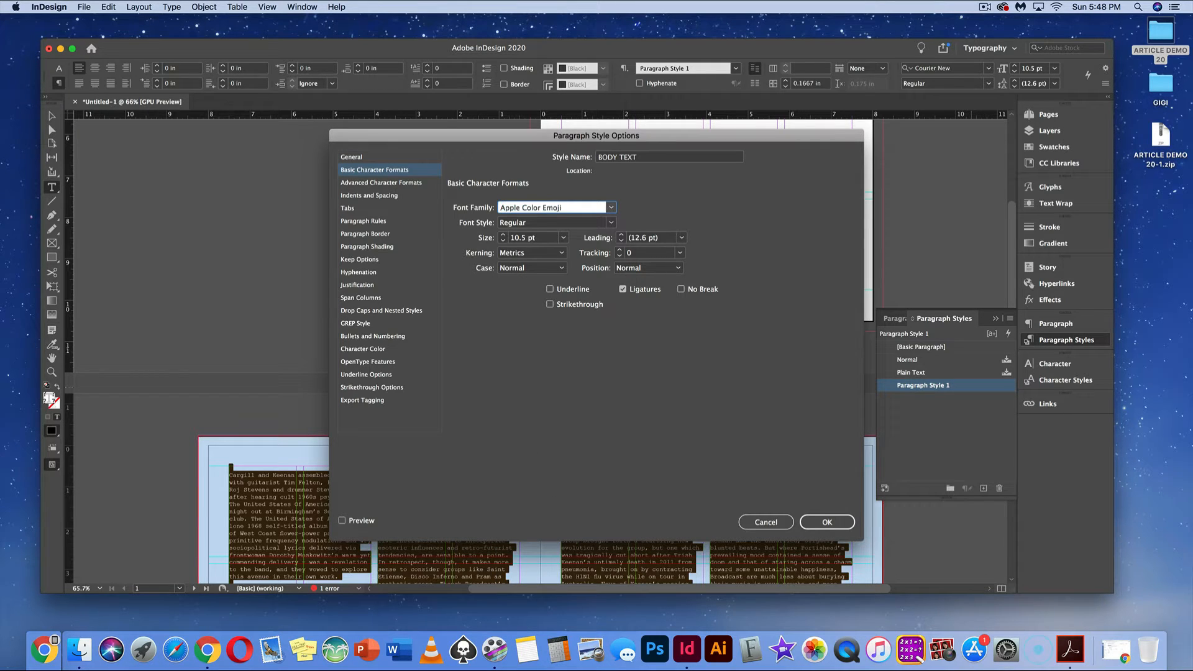
{"action": "type", "text": "dobe g"}
{"action": "left_click", "coordinate": [560, 222]}
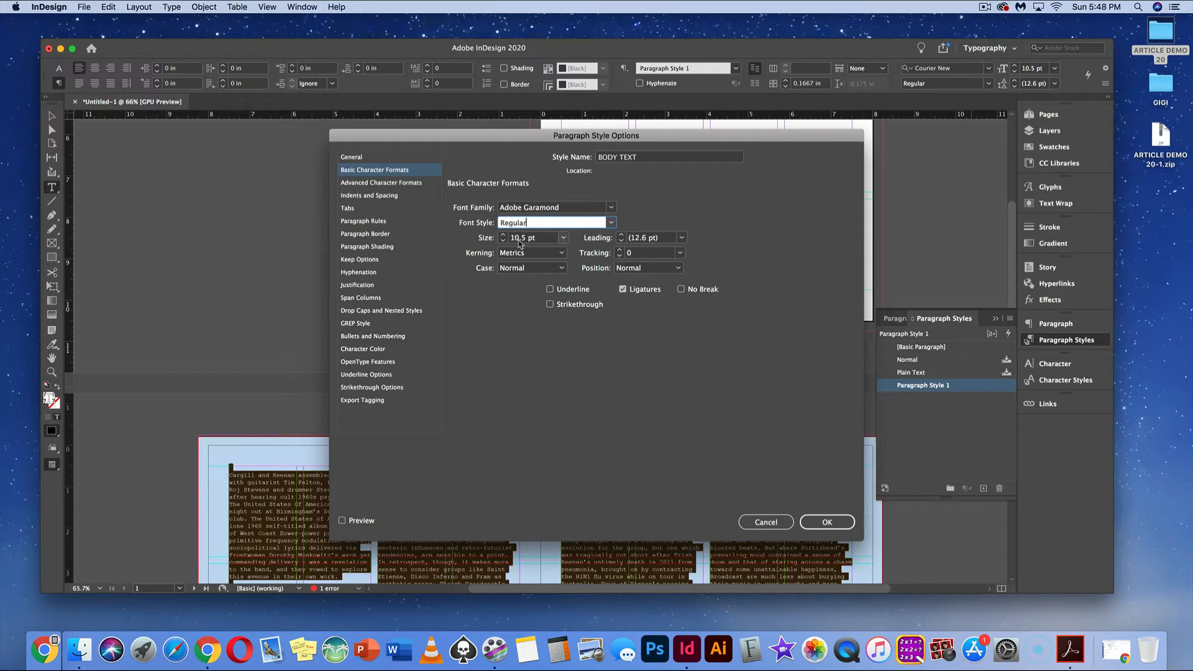
Set the BODY TEXT style's alignment to Left Justify and apply the style options to the article text
{"action": "left_click", "coordinate": [381, 184]}
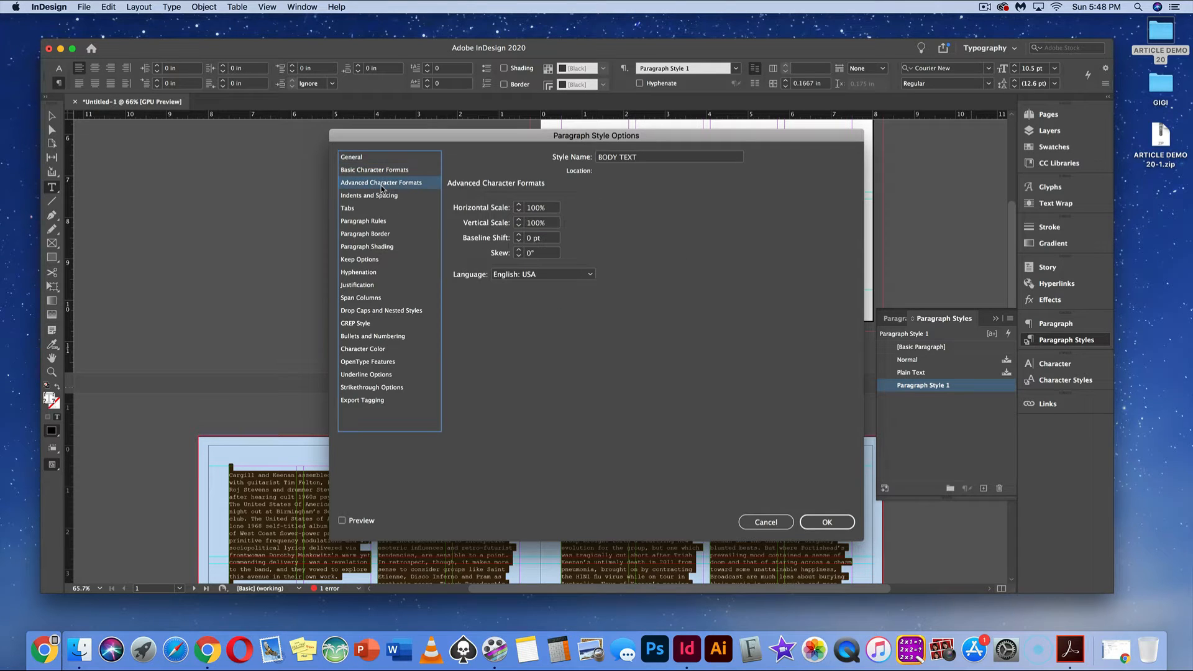
{"action": "left_click", "coordinate": [383, 195]}
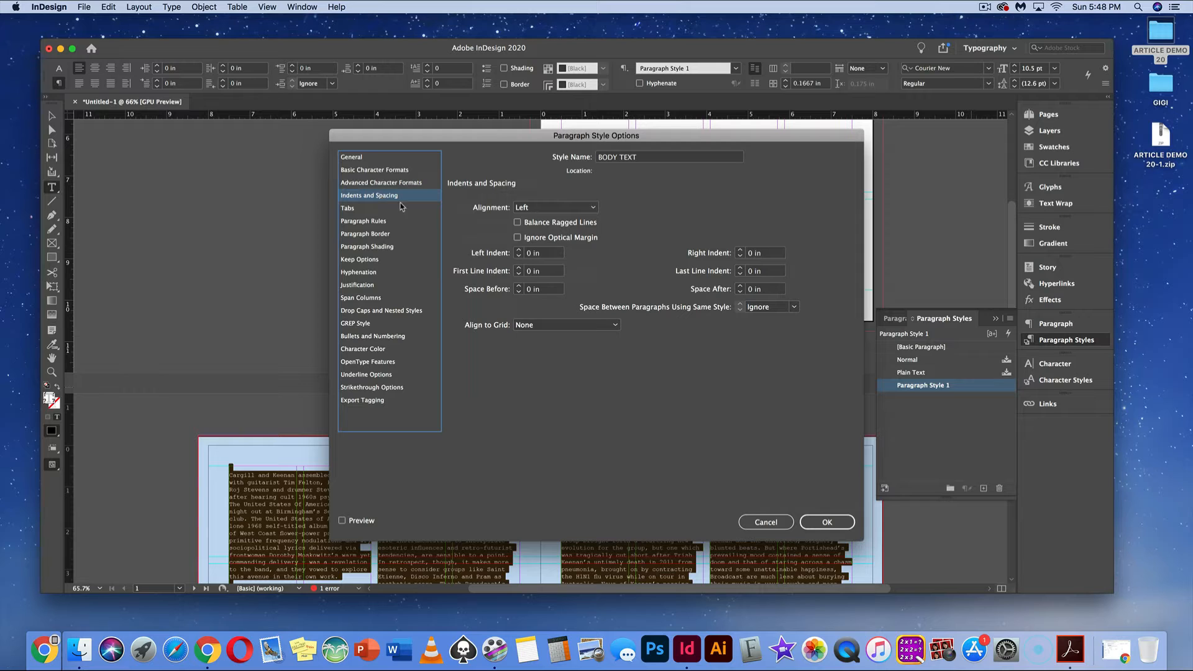
{"action": "left_click", "coordinate": [559, 209]}
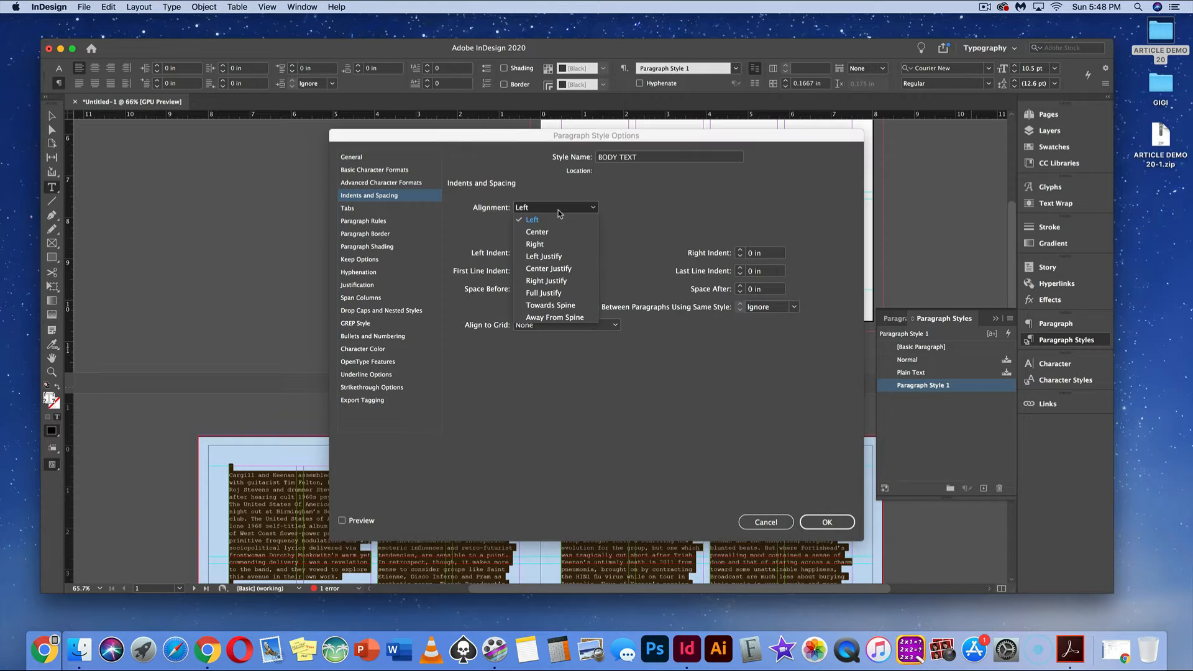
{"action": "left_click", "coordinate": [556, 259]}
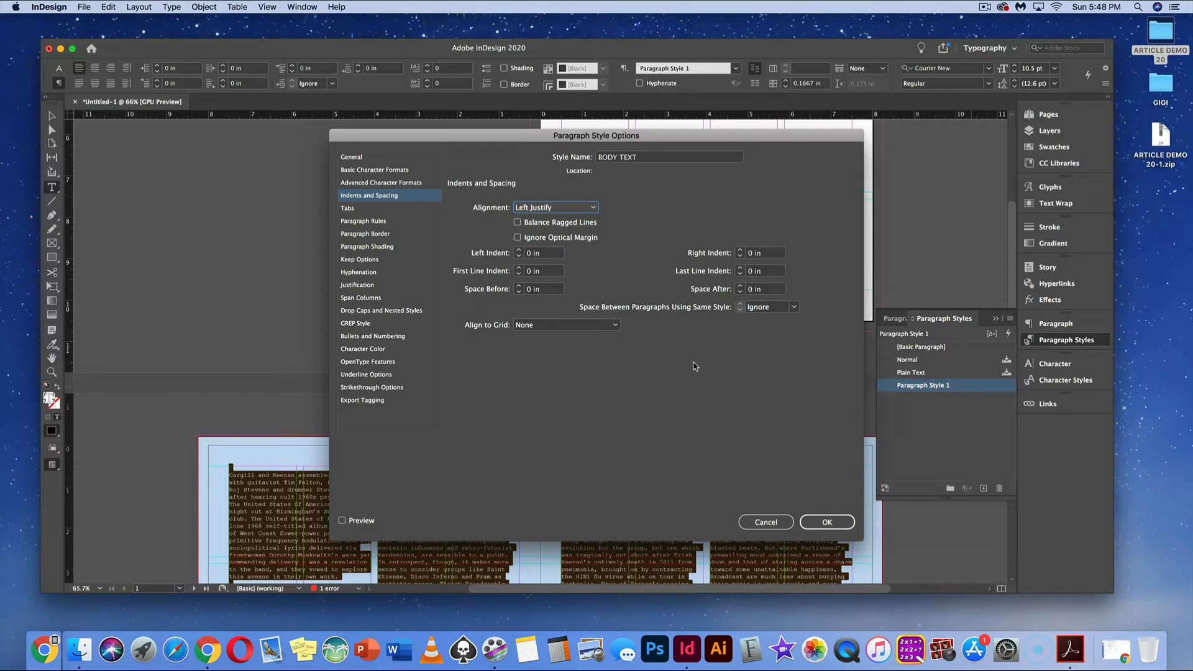
{"action": "left_click", "coordinate": [822, 524]}
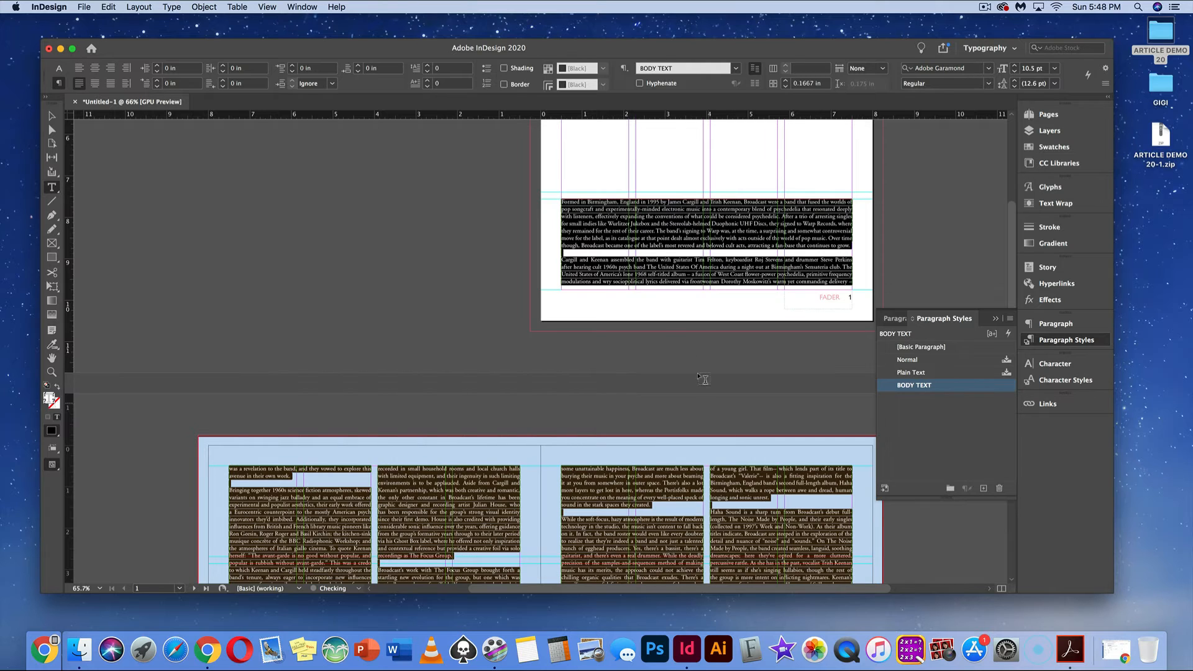
Deselect the article text and review how the restyled copy flows from page 1 through page 4
{"action": "left_click", "coordinate": [638, 266]}
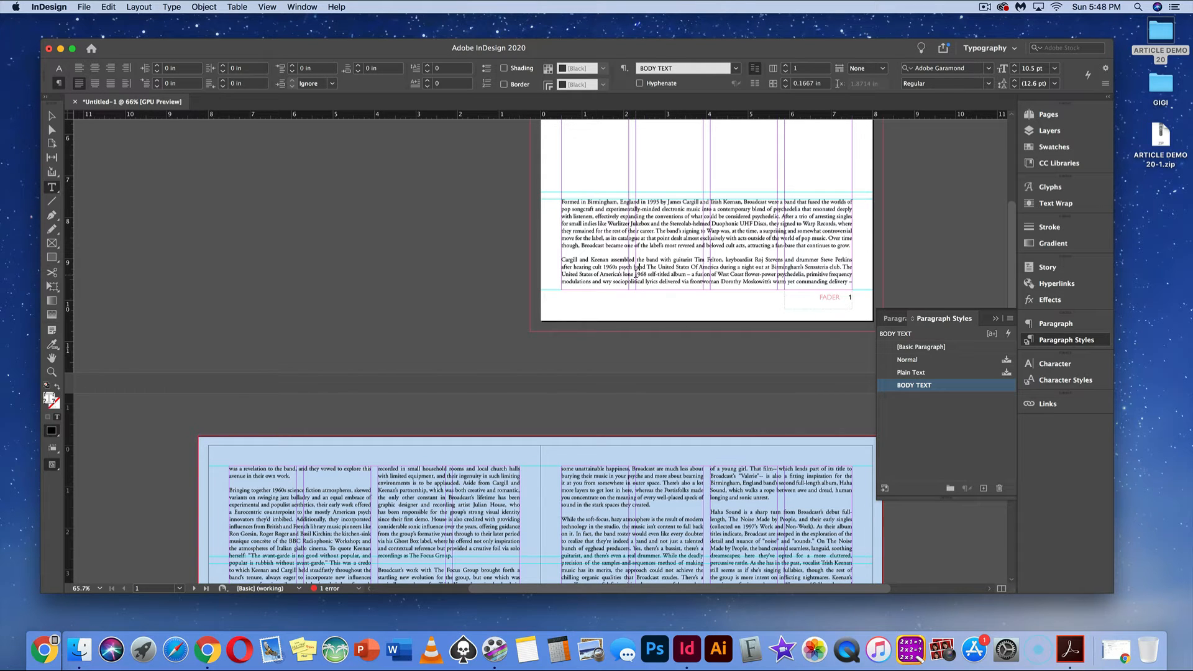
{"action": "scroll", "coordinate": [635, 274], "scroll_direction": "down", "scroll_amount": 10}
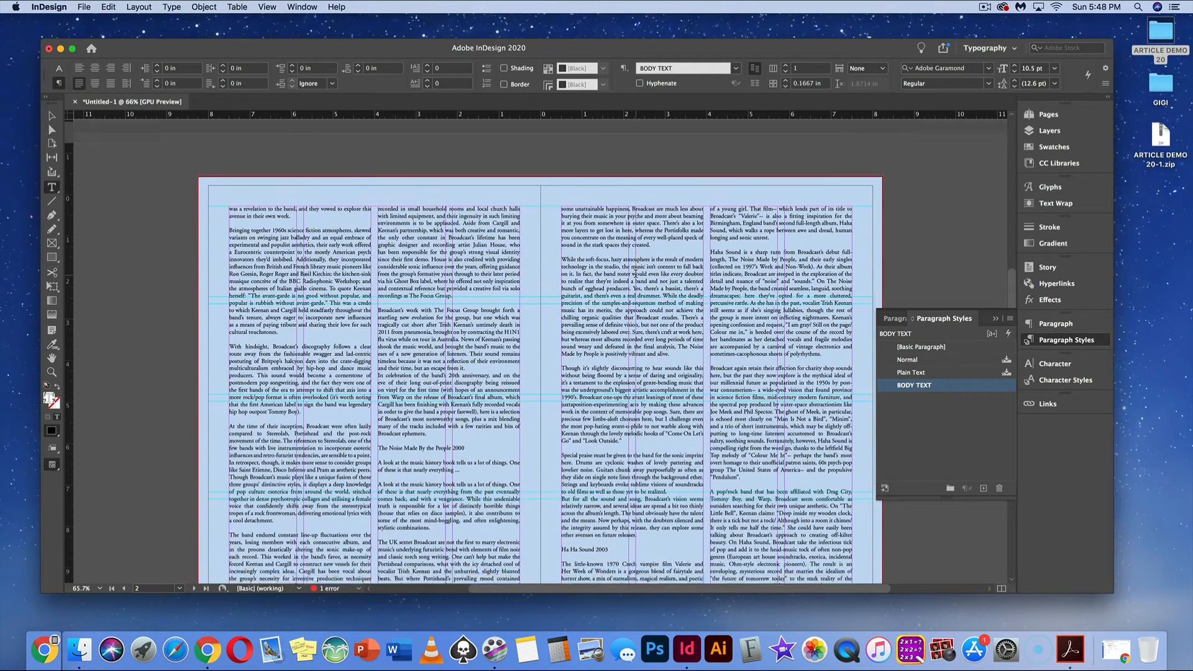
{"action": "scroll", "coordinate": [635, 273], "scroll_direction": "down", "scroll_amount": 14}
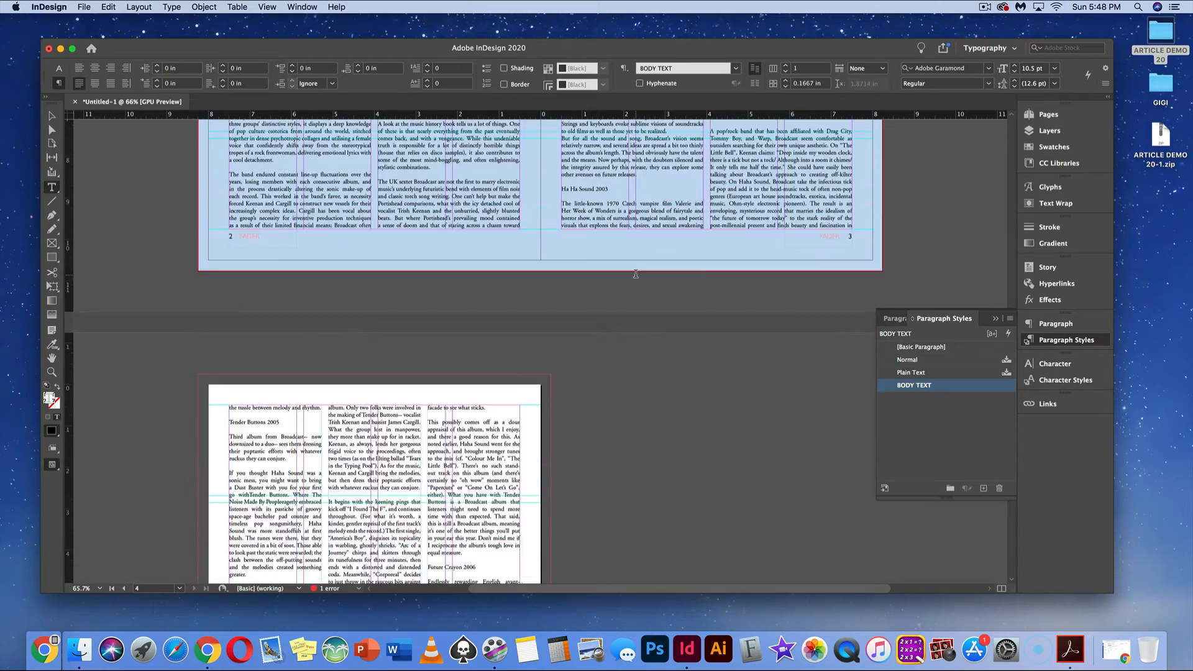
{"action": "scroll", "coordinate": [635, 274], "scroll_direction": "down", "scroll_amount": 4}
{"action": "scroll", "coordinate": [636, 274], "scroll_direction": "up", "scroll_amount": 20}
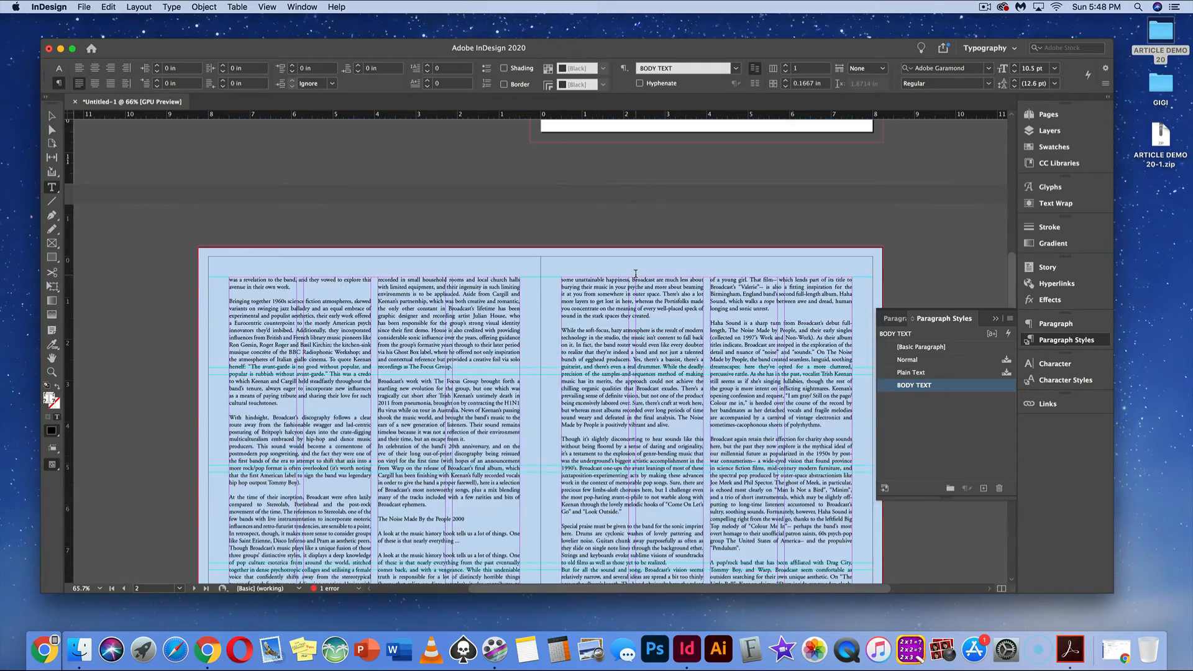
{"action": "scroll", "coordinate": [635, 274], "scroll_direction": "down", "scroll_amount": 4}
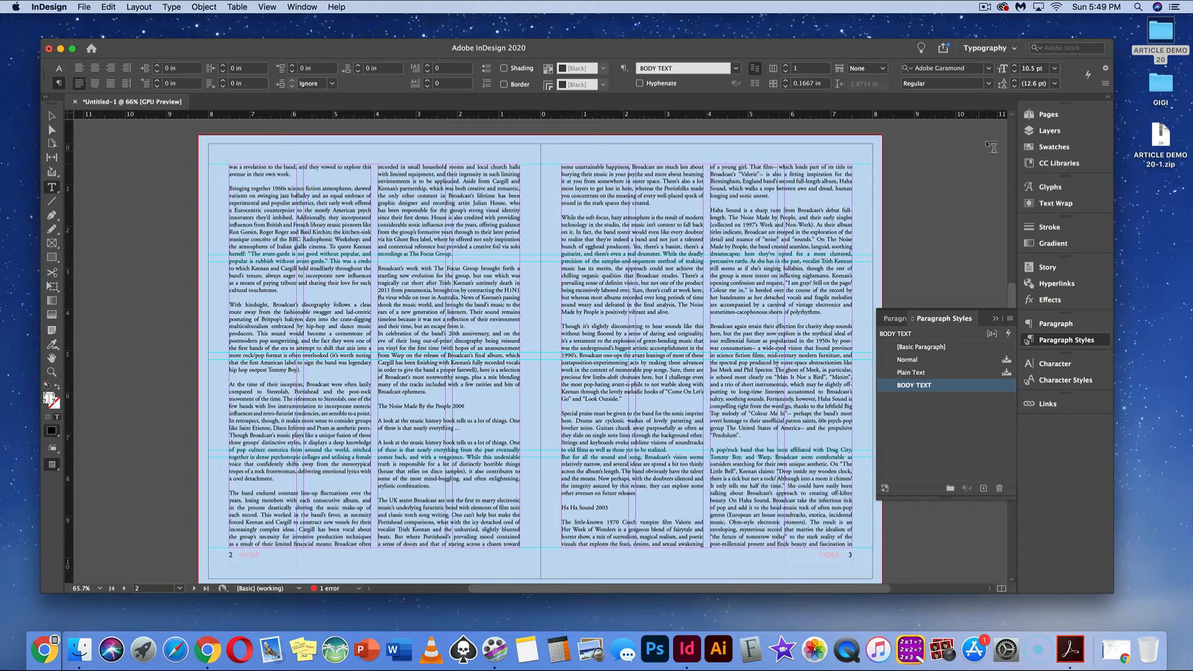
Go to spread 2–3 and lock Layer 2, which holds the background rectangle
{"action": "left_click", "coordinate": [1029, 115]}
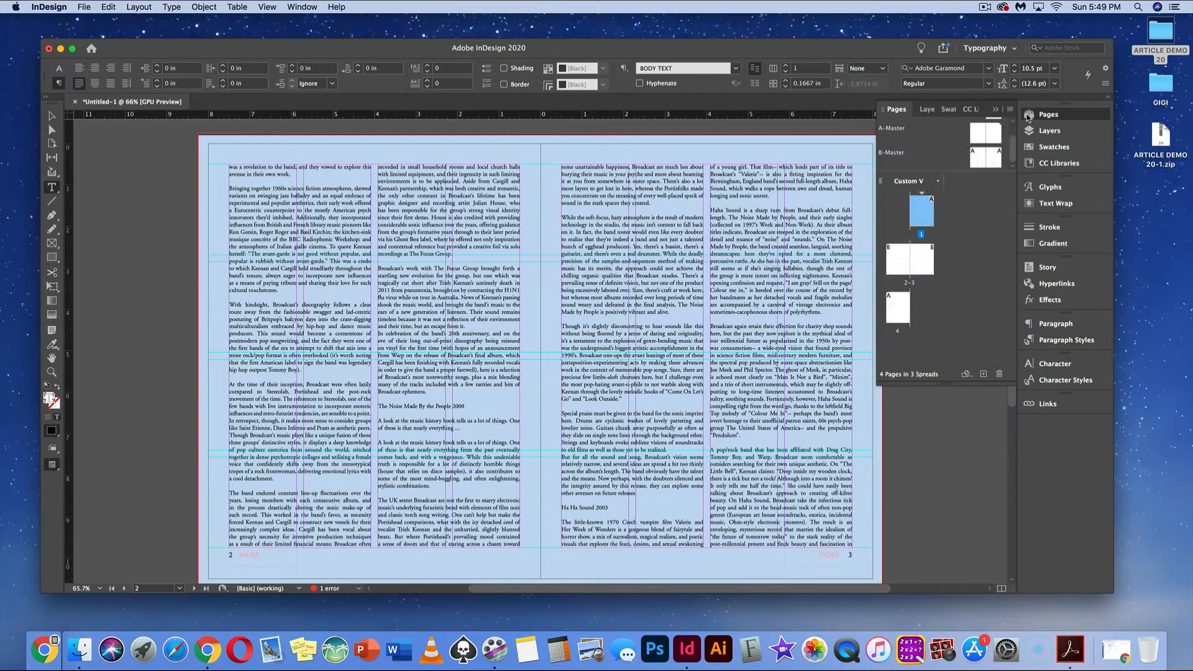
{"action": "left_click", "coordinate": [904, 254]}
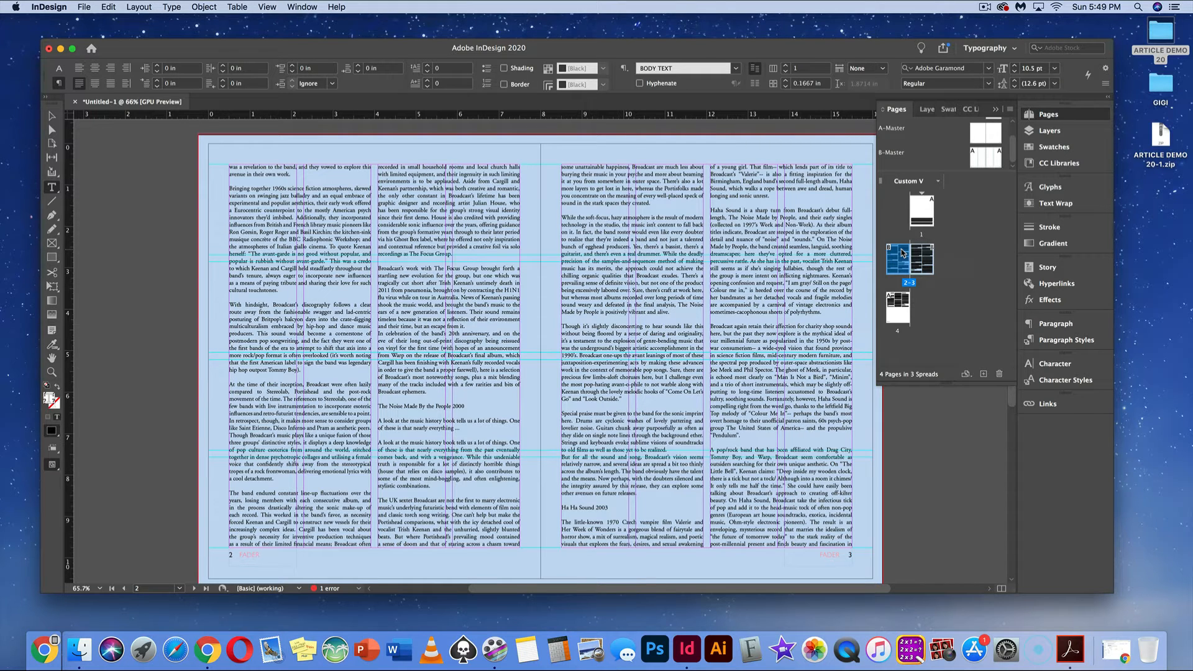
{"action": "double_click", "coordinate": [904, 253]}
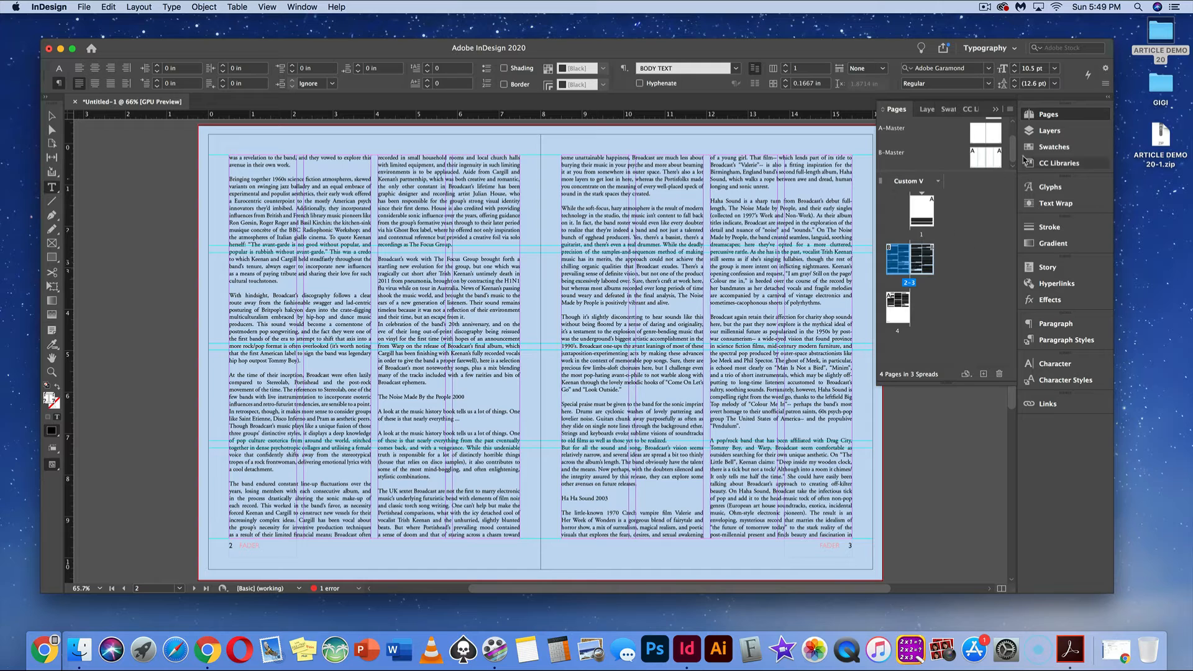
{"action": "left_click", "coordinate": [1039, 131]}
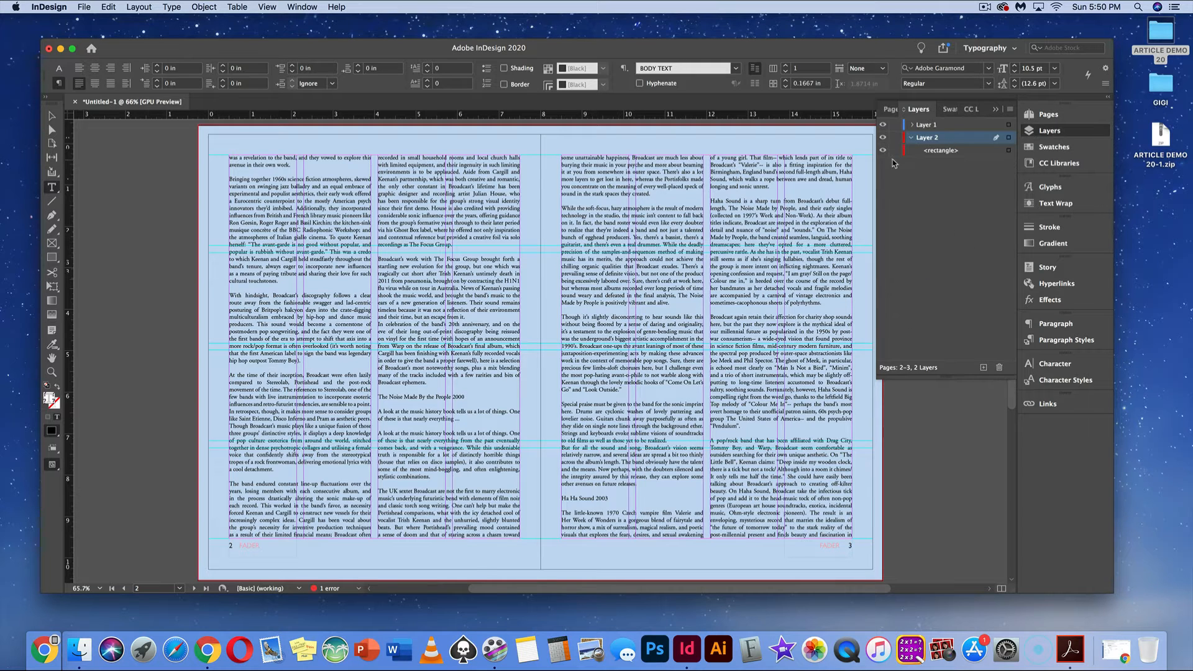
{"action": "left_click", "coordinate": [896, 138]}
Try moving the first text frame on page 2 about 1.4 in to the right, and undo the move
{"action": "left_click", "coordinate": [52, 116]}
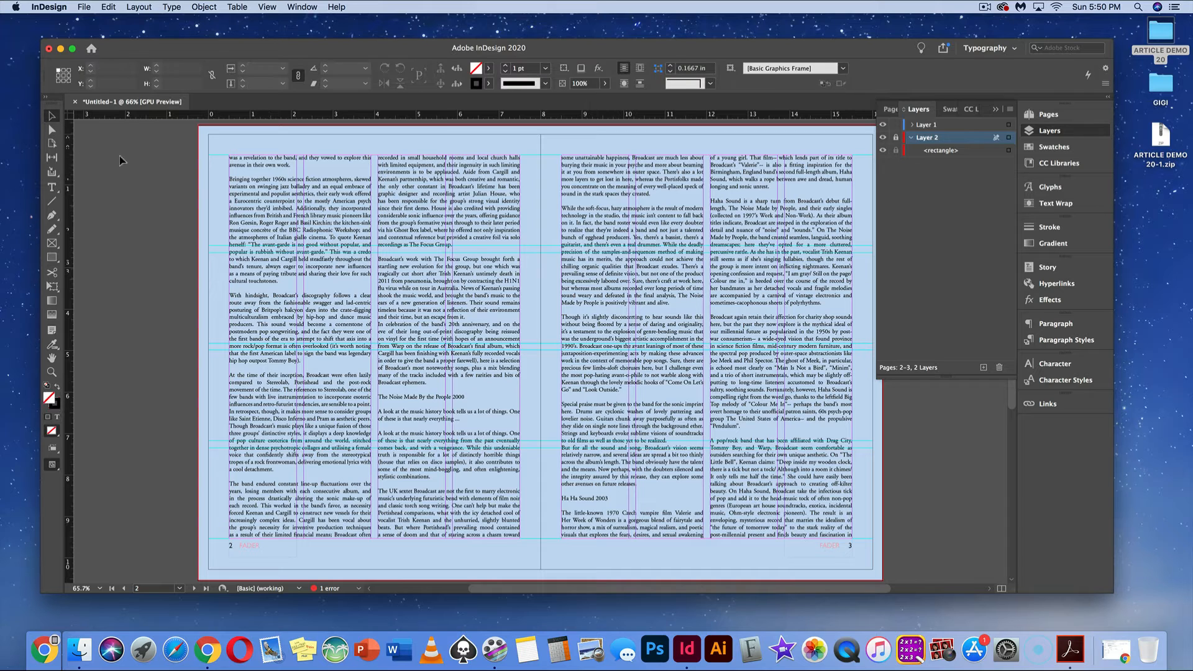
{"action": "left_click_drag", "start_coordinate": [283, 209], "coordinate": [337, 213]}
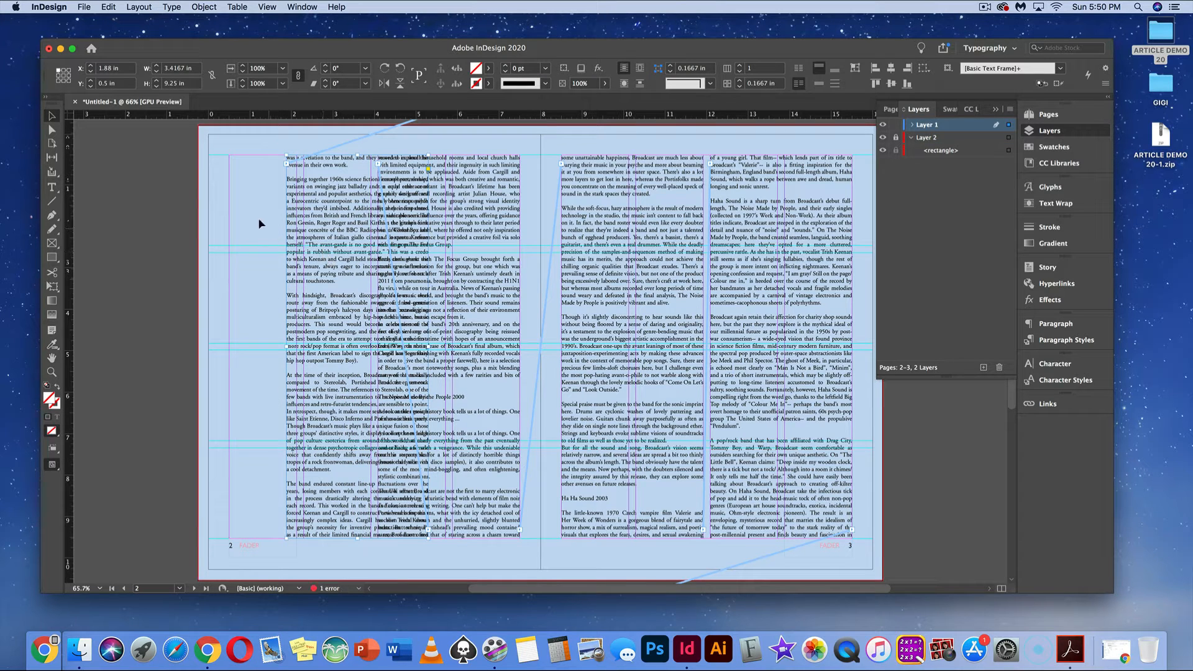
{"action": "key", "text": "super+z"}
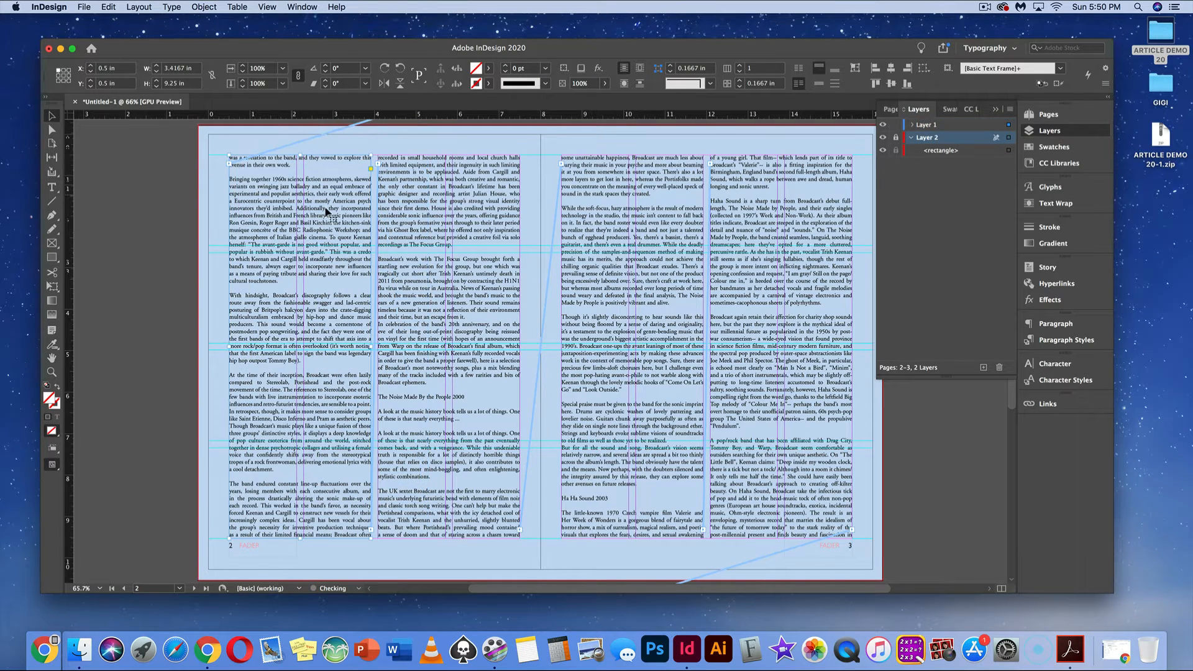
Review the article text on page 1 and how it continues into spread 2–3
{"action": "scroll", "coordinate": [325, 212], "scroll_direction": "up", "scroll_amount": 4}
{"action": "scroll", "coordinate": [626, 353], "scroll_direction": "up", "scroll_amount": 10}
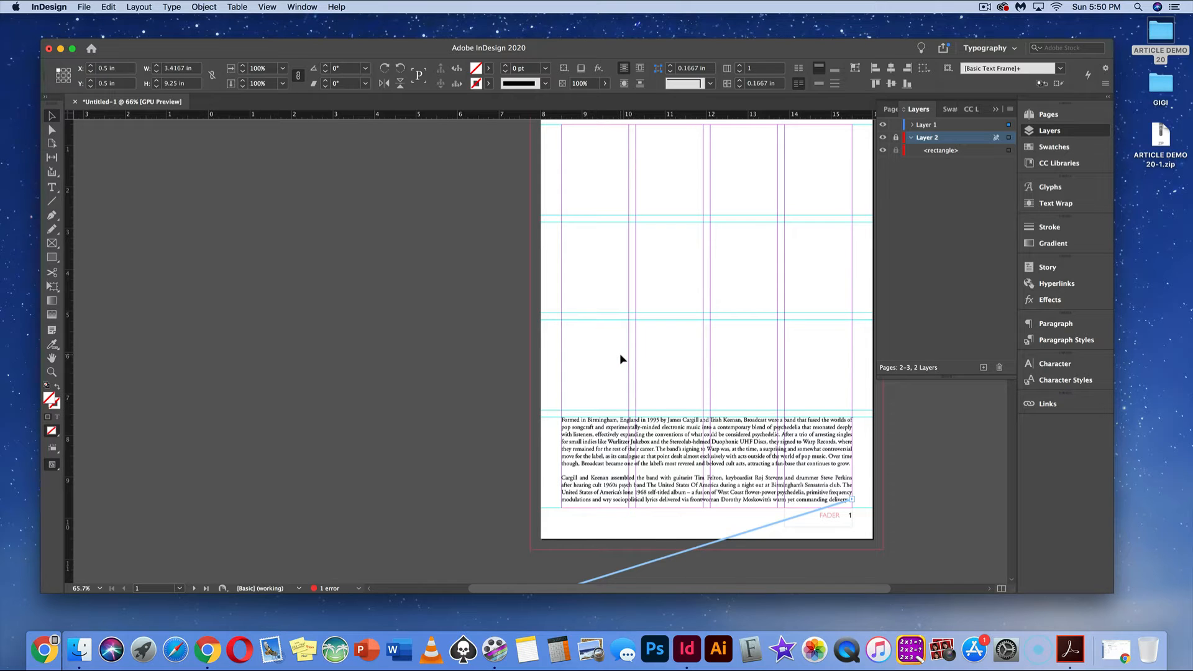
{"action": "scroll", "coordinate": [620, 359], "scroll_direction": "down", "scroll_amount": 1}
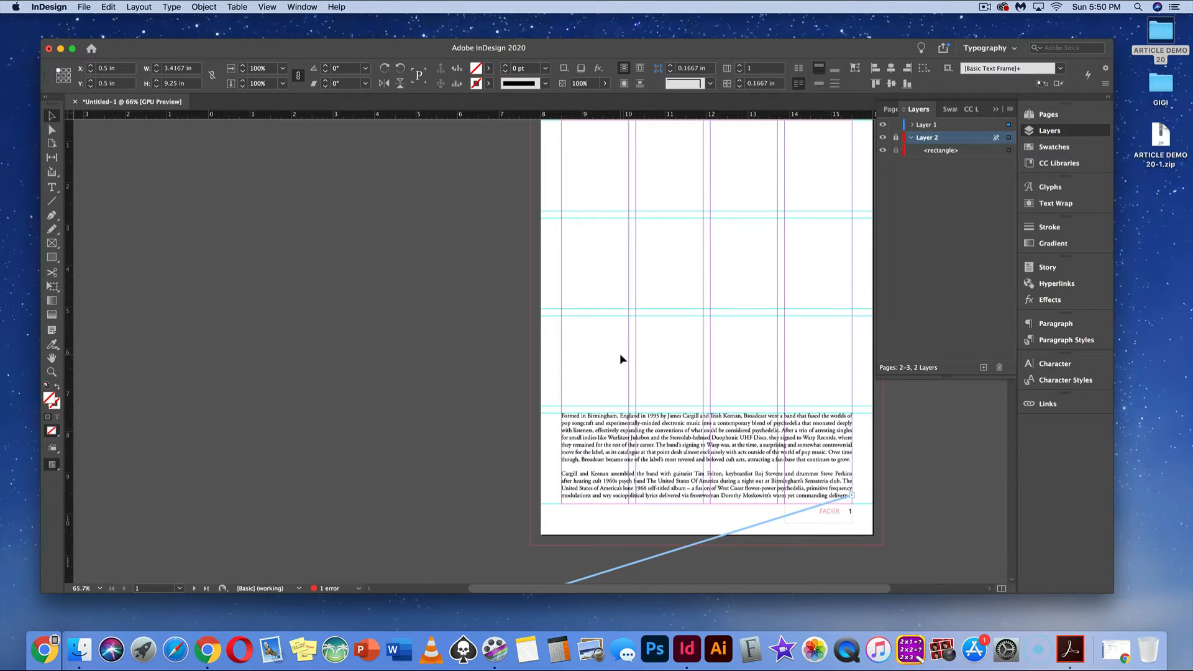
{"action": "scroll", "coordinate": [621, 359], "scroll_direction": "down", "scroll_amount": 10}
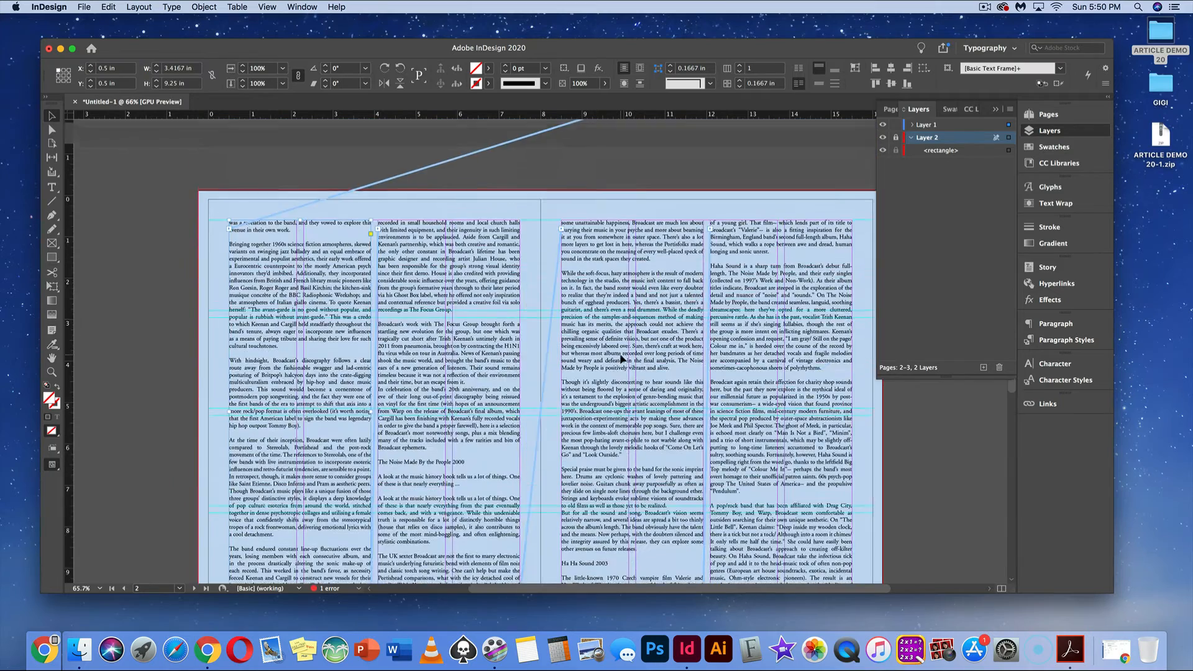
{"action": "scroll", "coordinate": [620, 359], "scroll_direction": "up", "scroll_amount": 8}
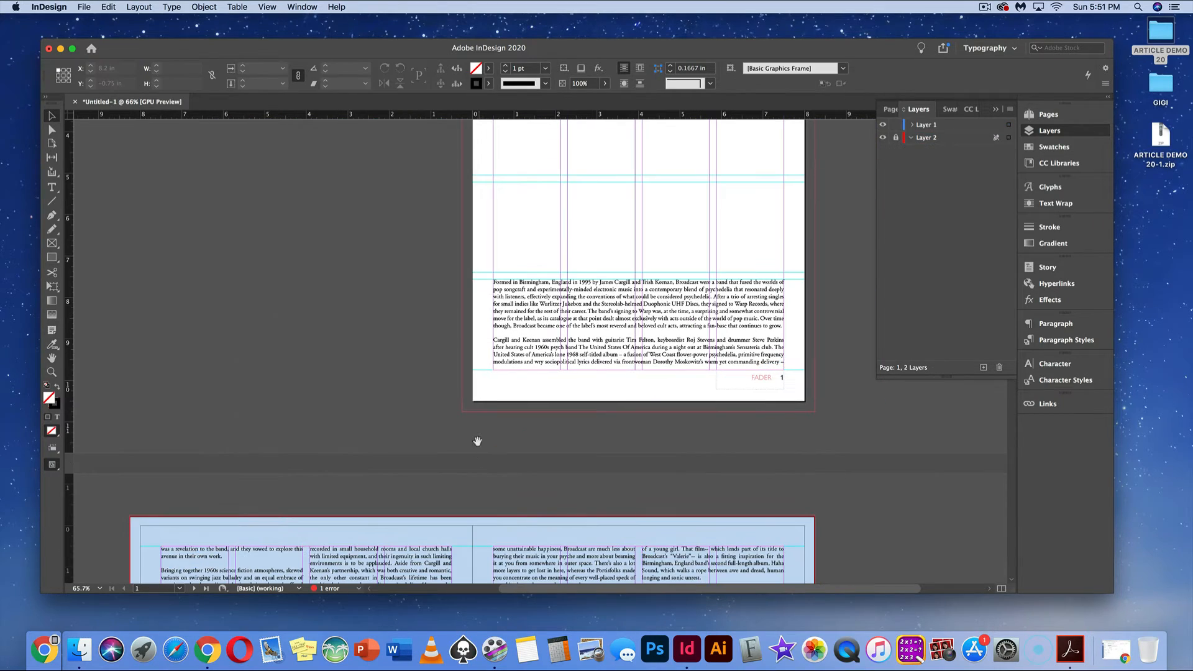
Jump to page 4 of the document and back to page 1
{"action": "left_click", "coordinate": [180, 589]}
{"action": "left_click", "coordinate": [166, 551]}
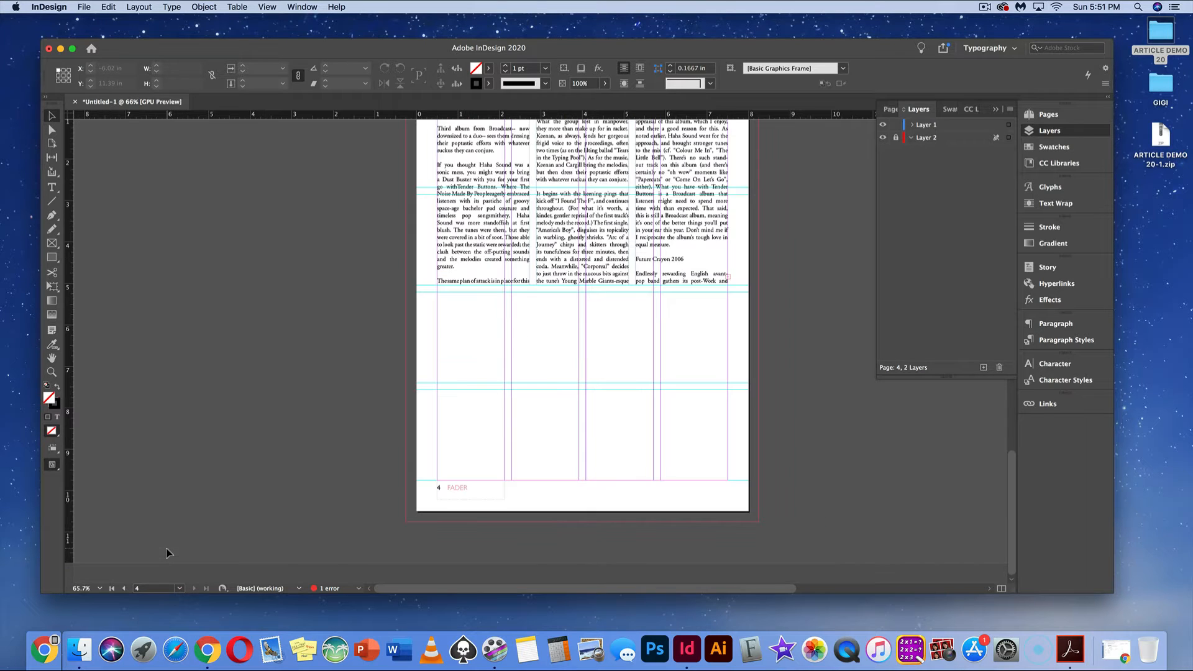
{"action": "left_click", "coordinate": [178, 589]}
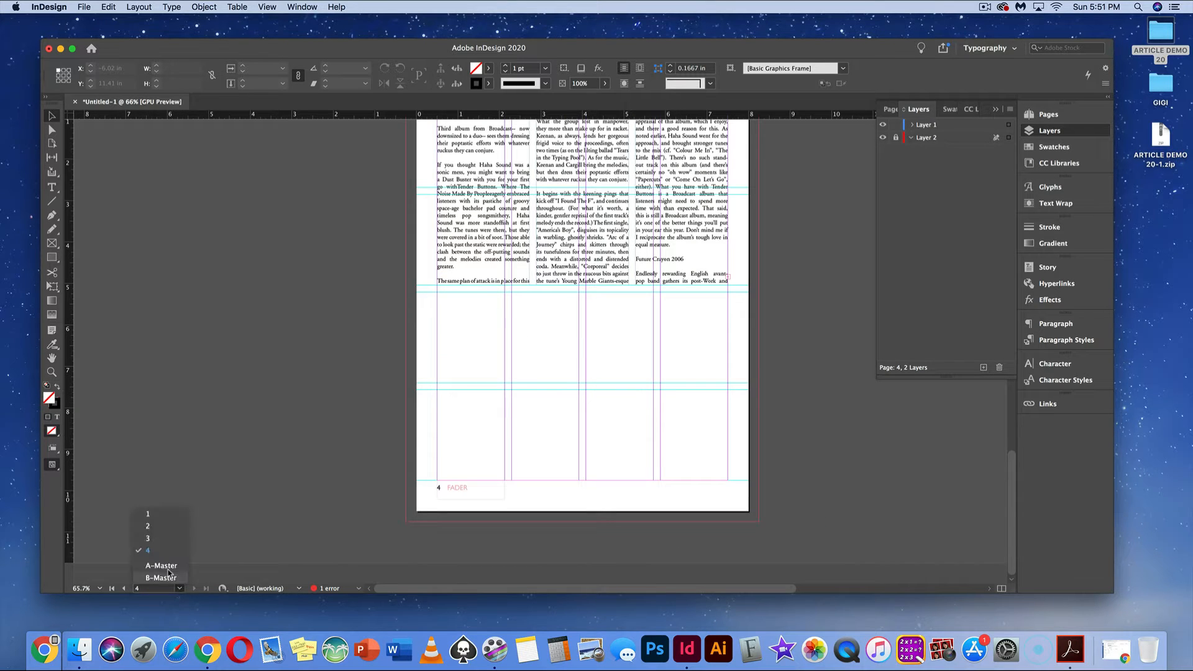
{"action": "left_click", "coordinate": [158, 520]}
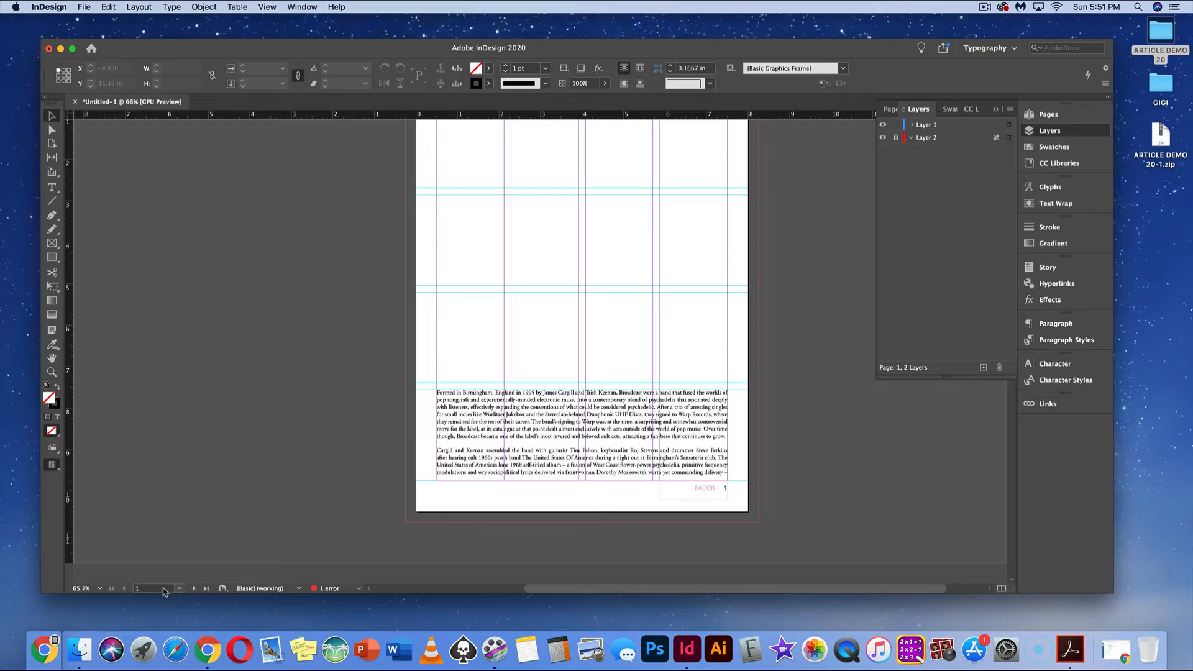
Show the page thumbnails, view page 4 from them, and go to page 1
{"action": "left_click", "coordinate": [1042, 118]}
{"action": "double_click", "coordinate": [902, 306]}
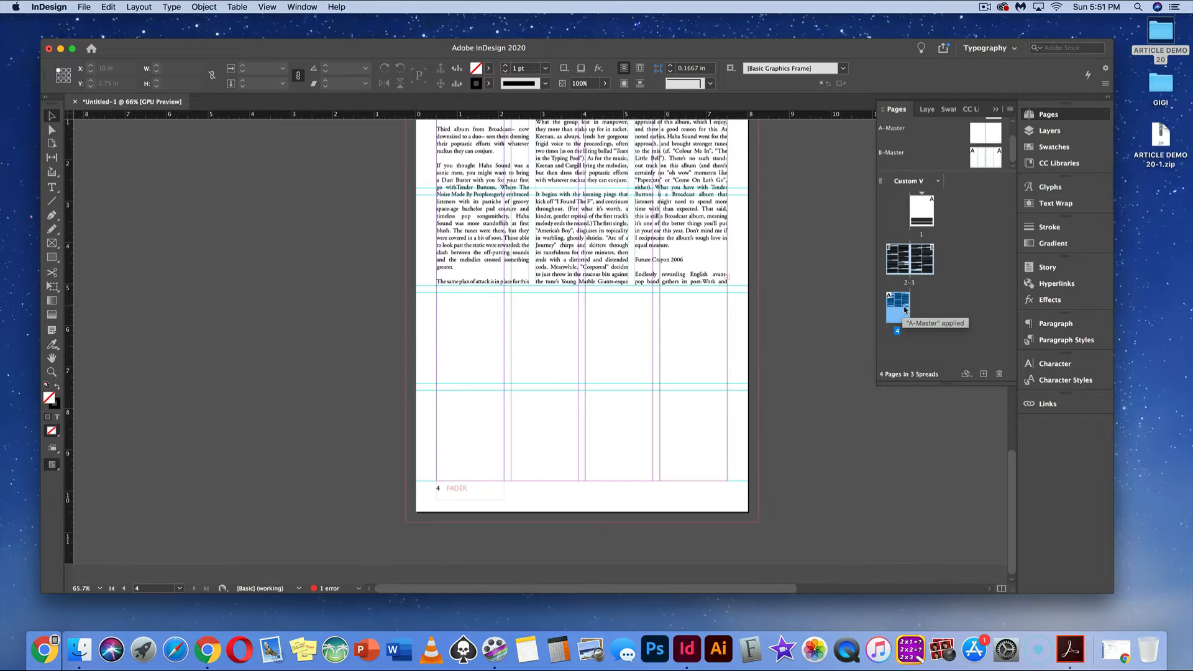
{"action": "double_click", "coordinate": [927, 207]}
{"action": "scroll", "coordinate": [691, 322], "scroll_direction": "up", "scroll_amount": 2}
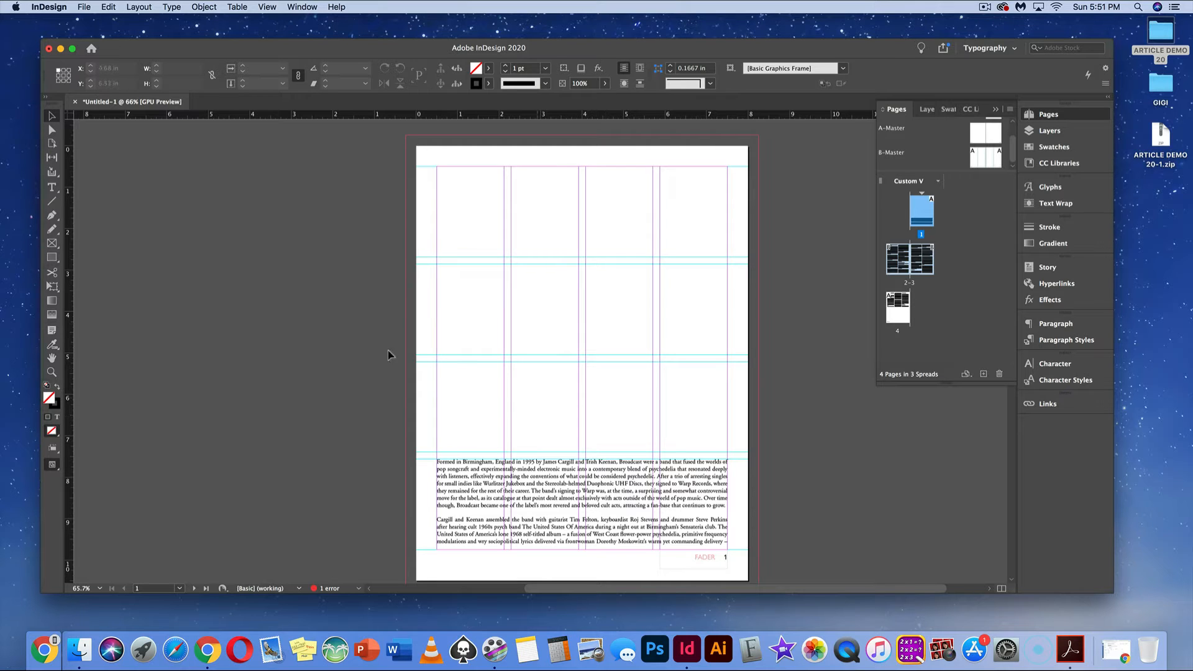
Give the opening paragraph on page 1 a one-character drop cap five lines high
{"action": "left_click", "coordinate": [52, 188]}
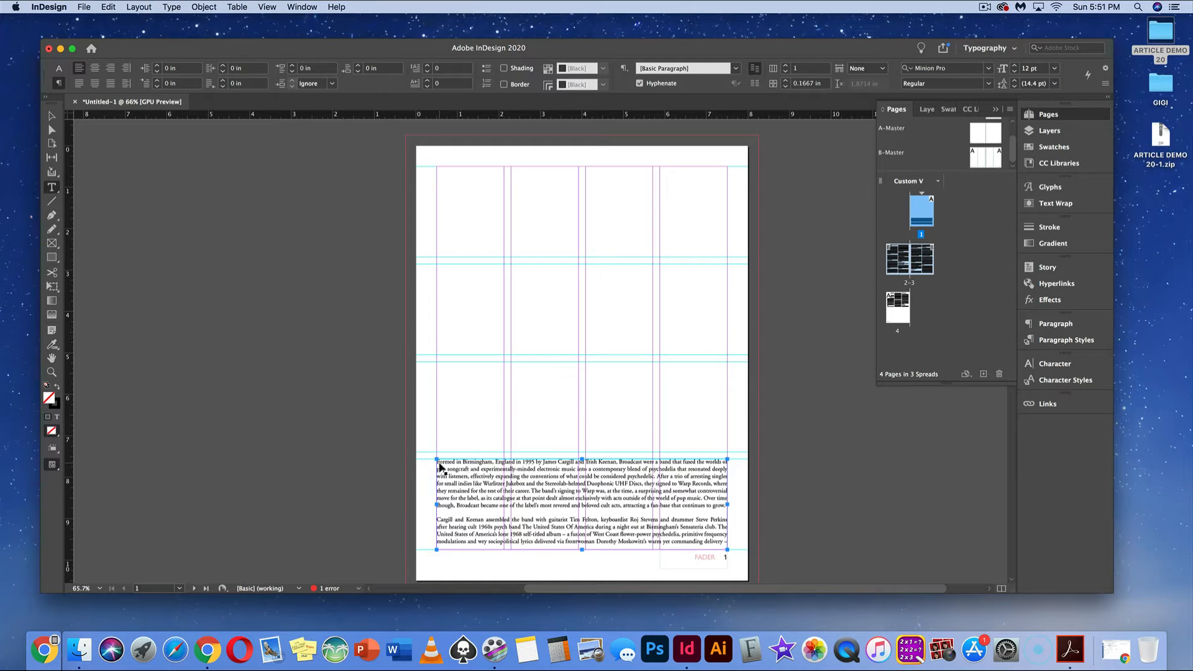
{"action": "key", "text": "super+1"}
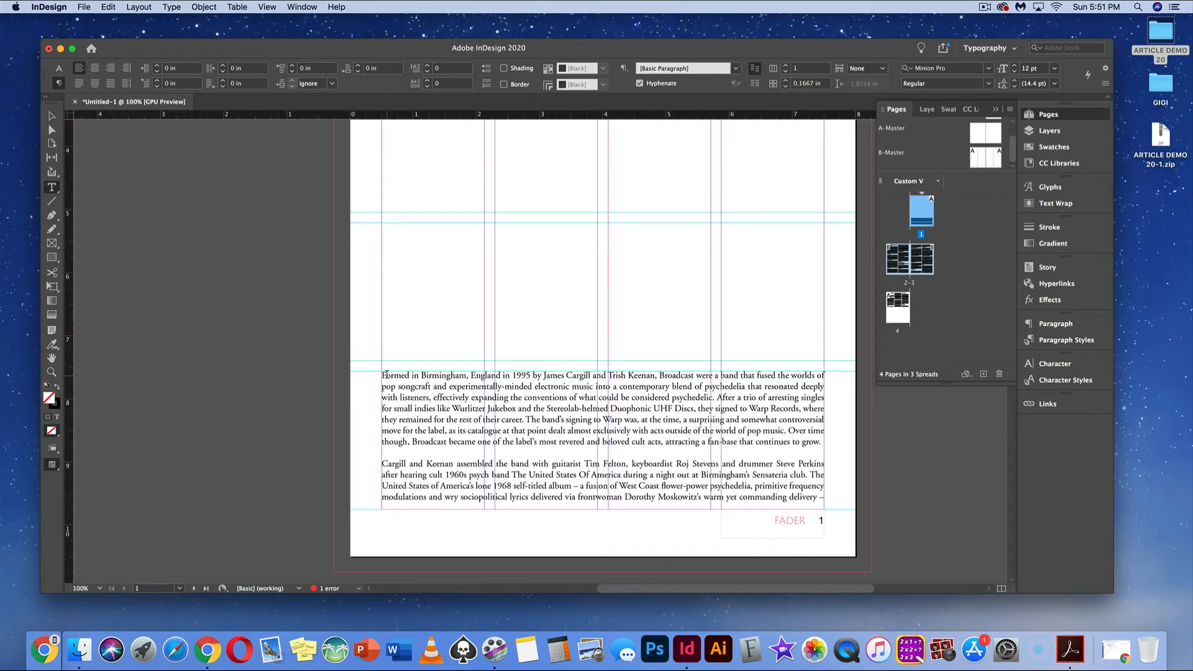
{"action": "left_click", "coordinate": [386, 375]}
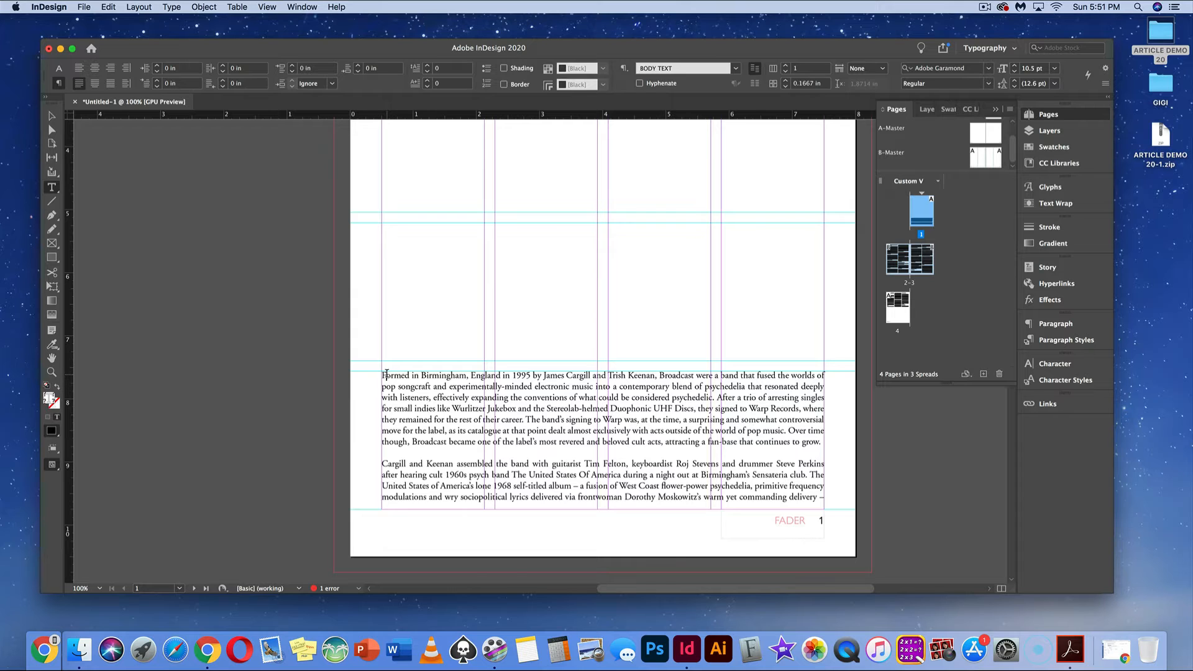
{"action": "left_click_drag", "start_coordinate": [386, 375], "coordinate": [381, 375]}
{"action": "left_click", "coordinate": [59, 67]}
{"action": "left_click", "coordinate": [59, 83]}
{"action": "left_click", "coordinate": [428, 65]}
{"action": "left_click", "coordinate": [428, 66]}
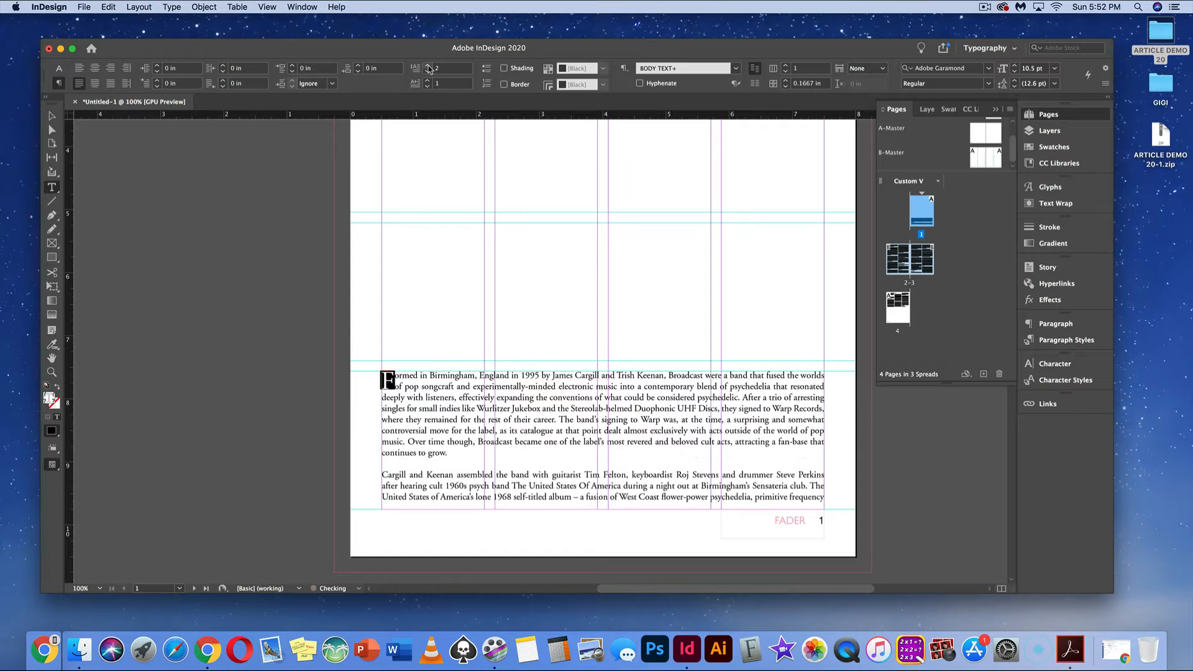
{"action": "left_click", "coordinate": [428, 66]}
{"action": "left_click", "coordinate": [429, 66]}
{"action": "left_click", "coordinate": [429, 66]}
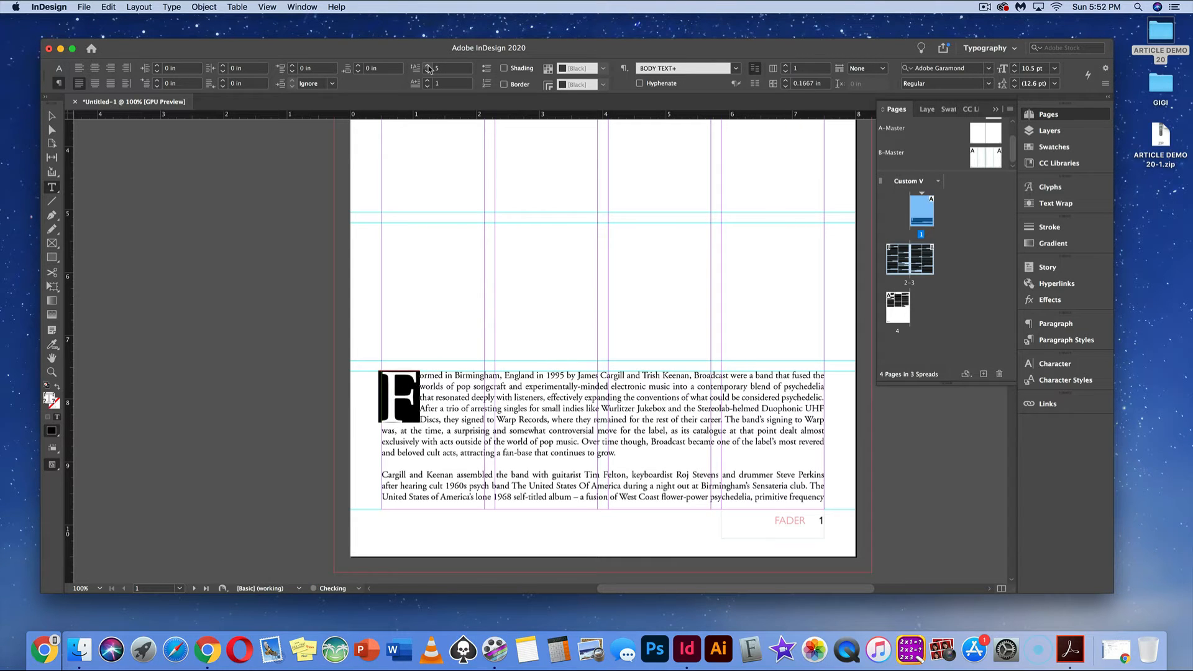
{"action": "left_click", "coordinate": [445, 408]}
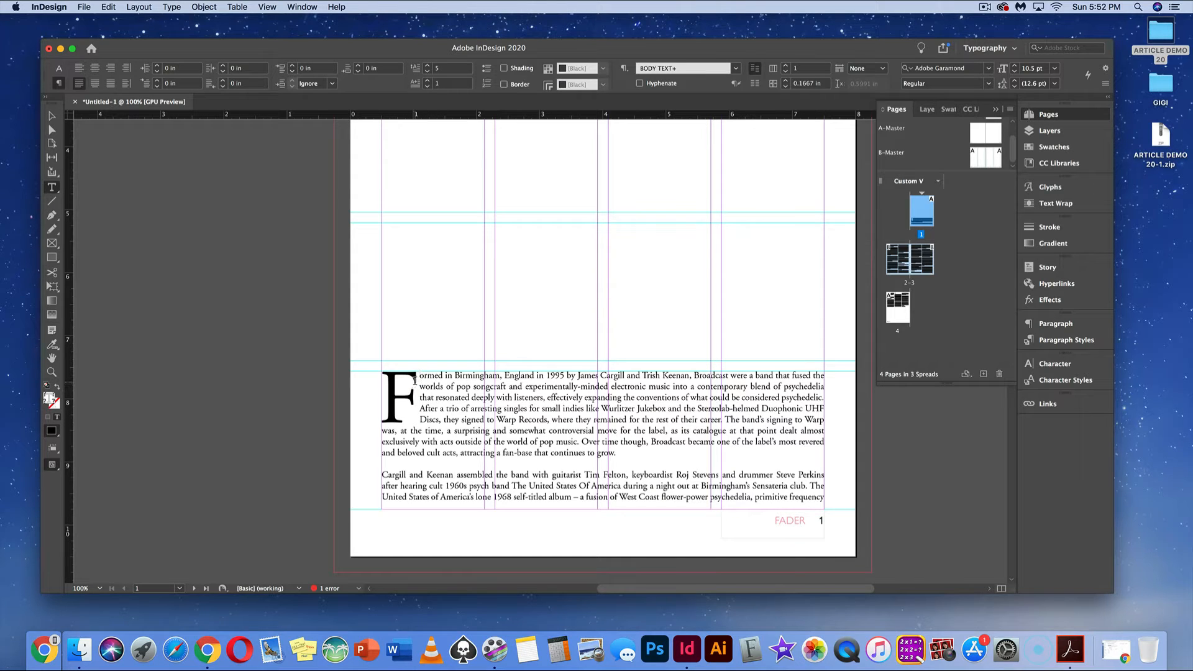
Color the drop cap F with the PANTONE P 68-2 U swatch
{"action": "left_click_drag", "start_coordinate": [412, 381], "coordinate": [382, 381]}
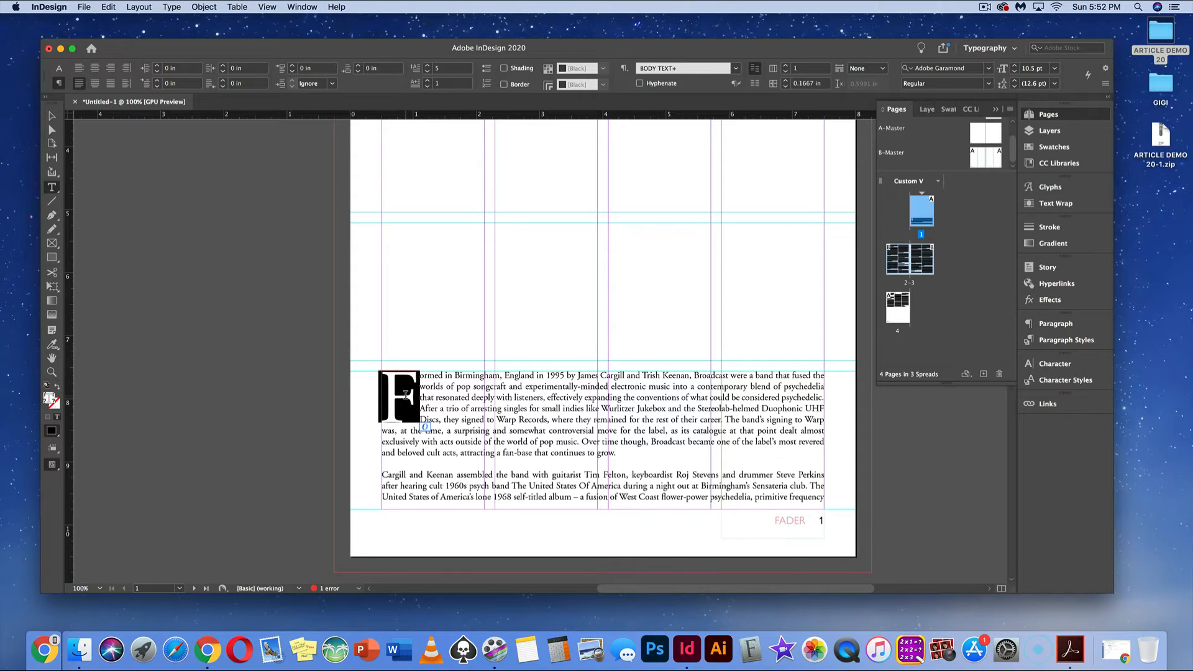
{"action": "left_click", "coordinate": [1055, 147]}
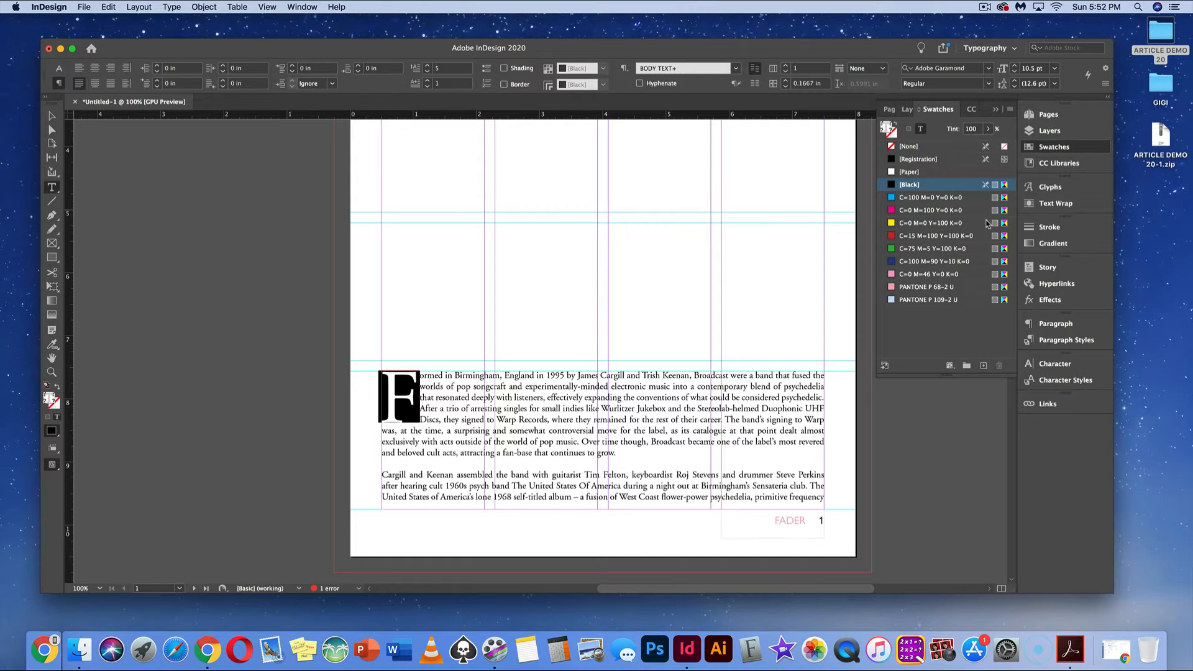
{"action": "left_click", "coordinate": [926, 286]}
{"action": "left_click", "coordinate": [657, 356]}
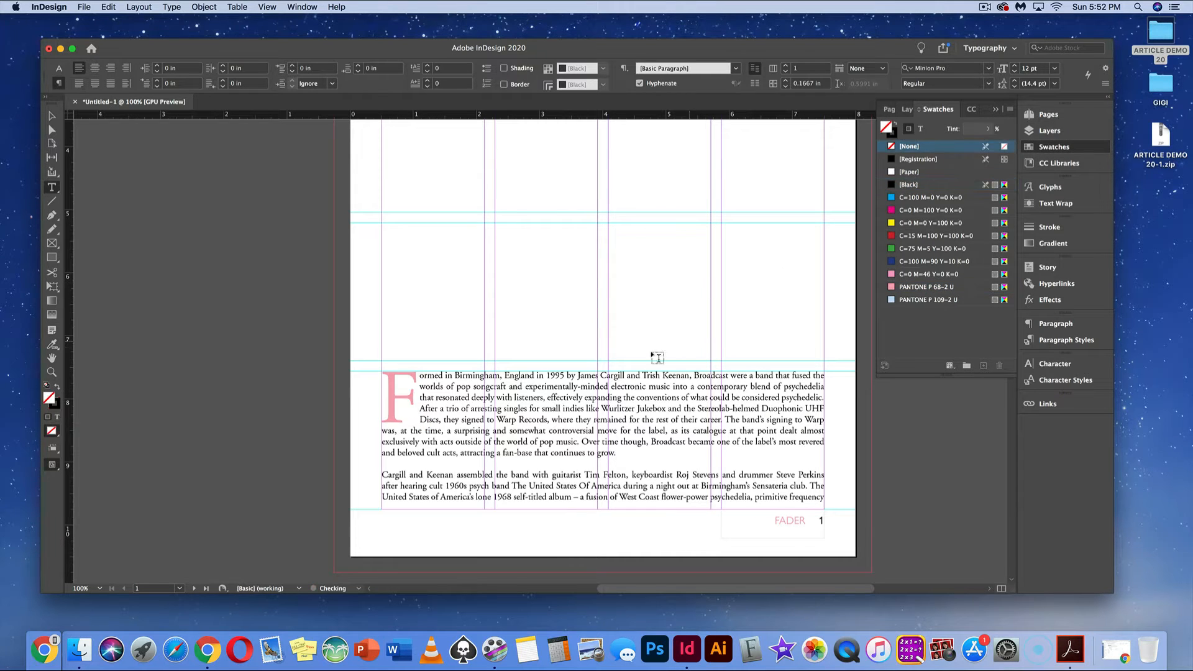
Set the kerning between the drop cap F and the text beside it to 40
{"action": "left_click", "coordinate": [420, 377]}
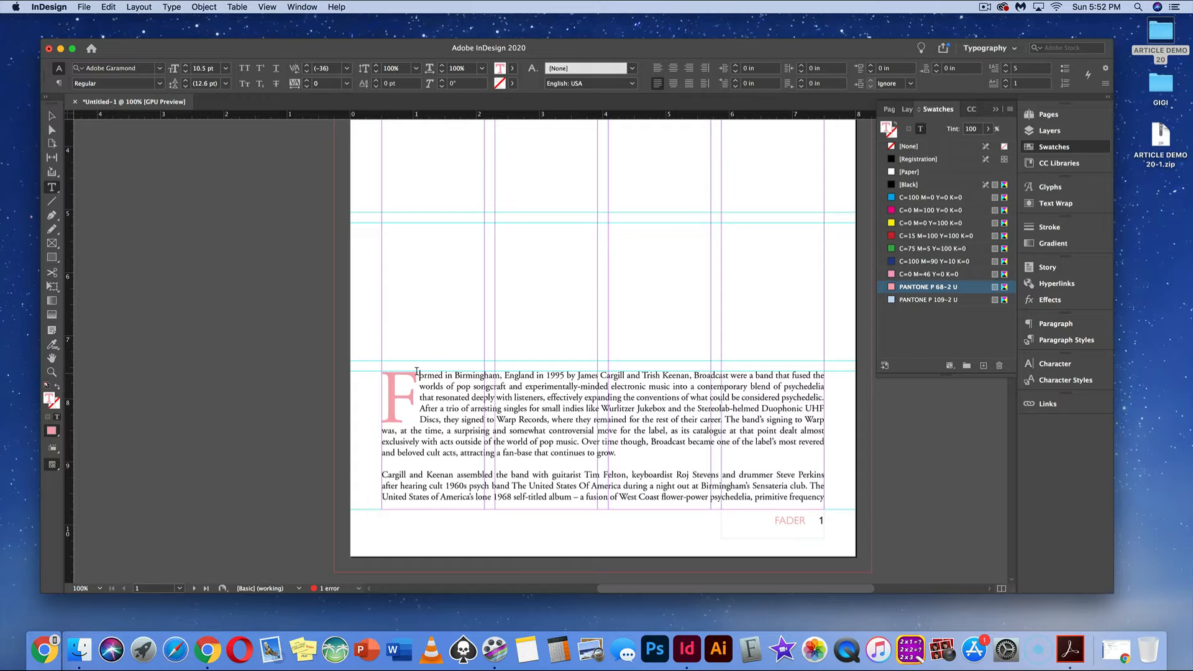
{"action": "left_click", "coordinate": [59, 82]}
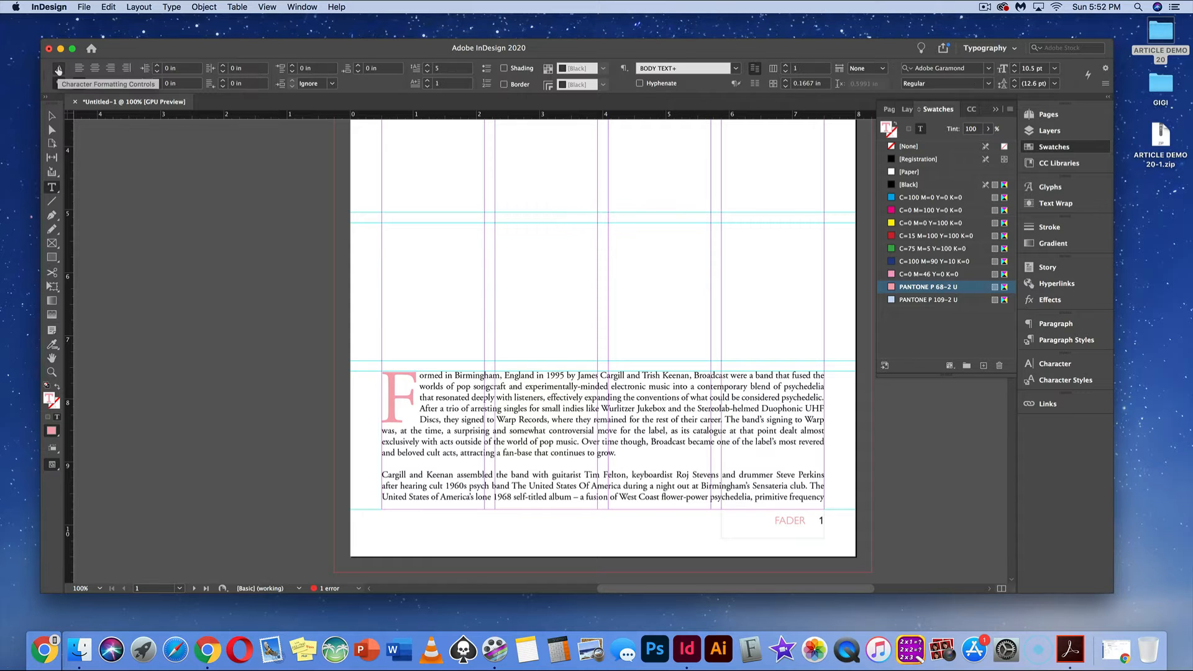
{"action": "left_click", "coordinate": [59, 70]}
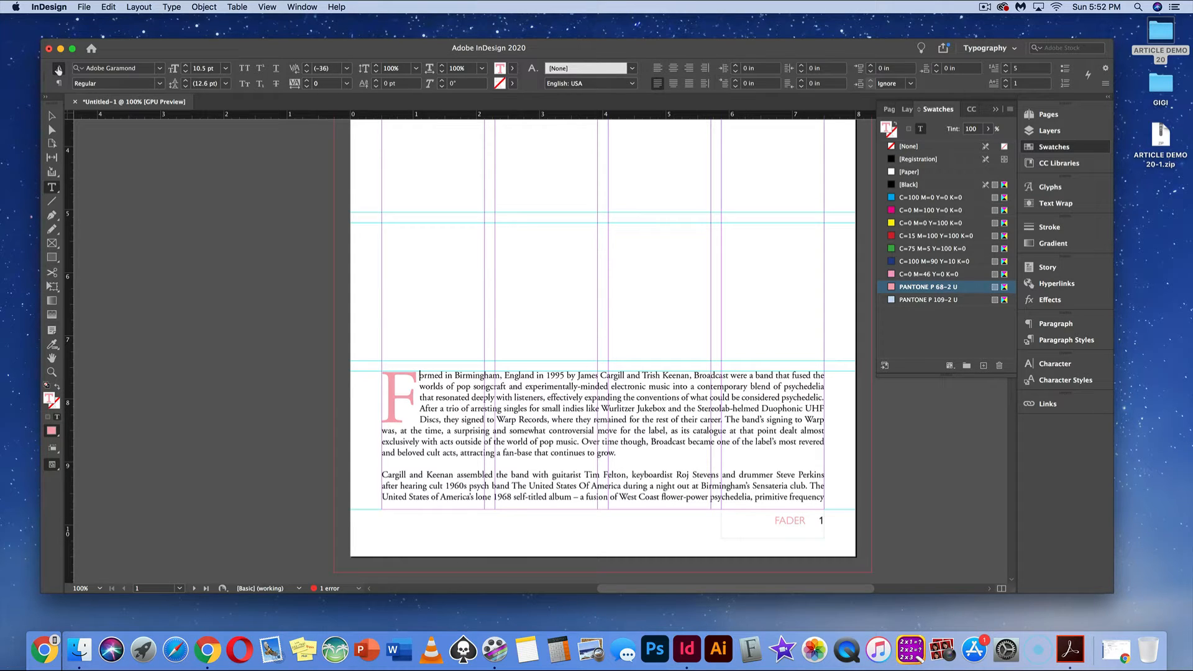
{"action": "left_click", "coordinate": [347, 68]}
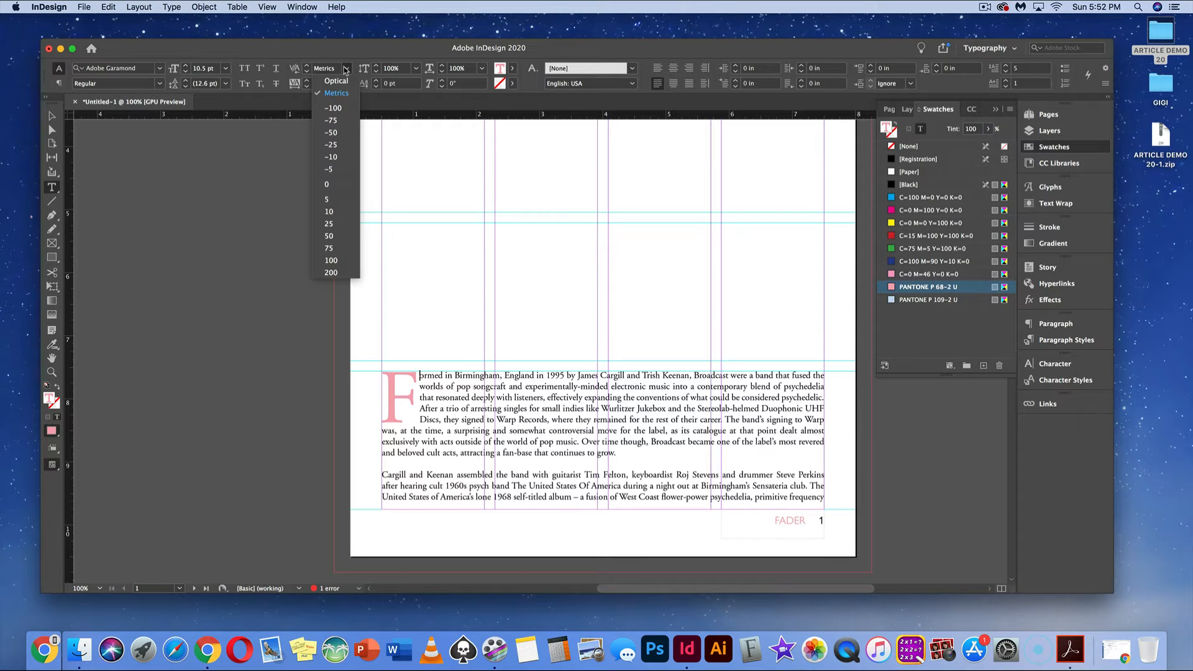
{"action": "left_click", "coordinate": [328, 199]}
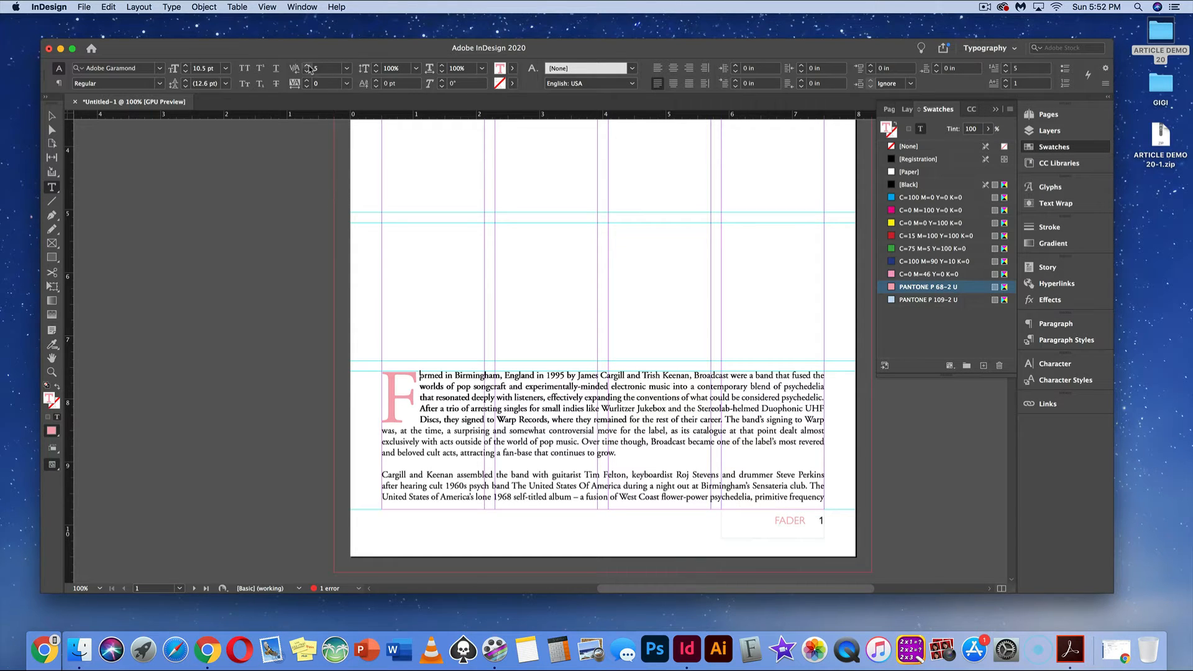
{"action": "left_click", "coordinate": [307, 66]}
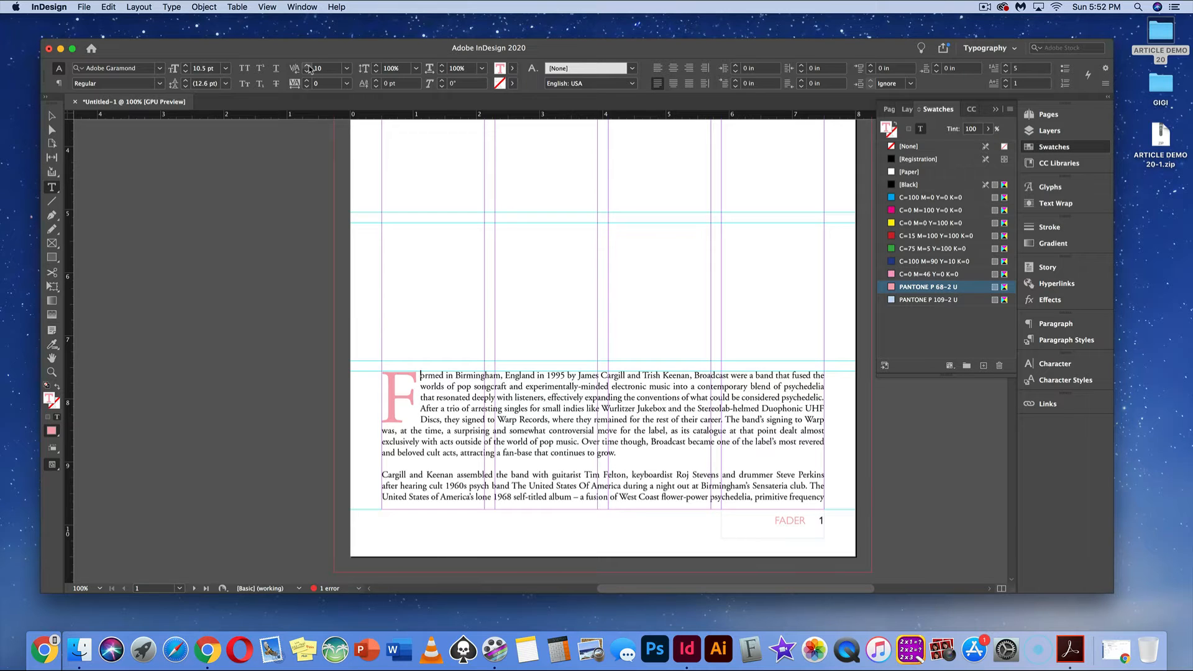
{"action": "left_click", "coordinate": [308, 65]}
{"action": "left_click", "coordinate": [308, 65]}
{"action": "left_click", "coordinate": [308, 65]}
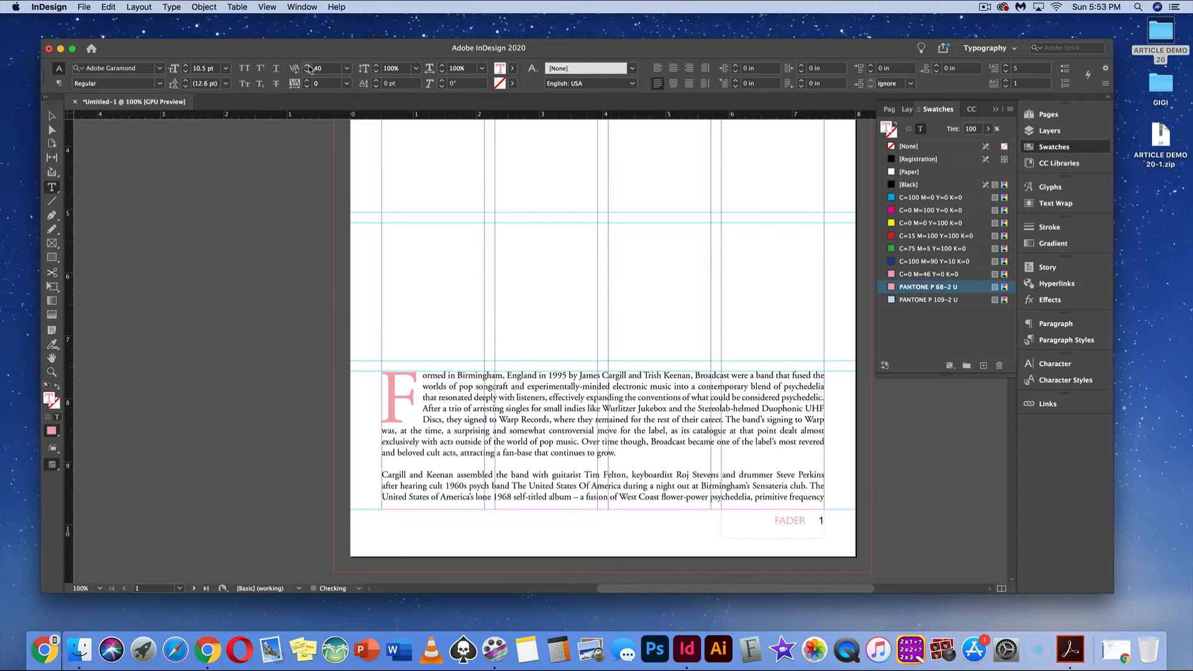
{"action": "left_click", "coordinate": [356, 157]}
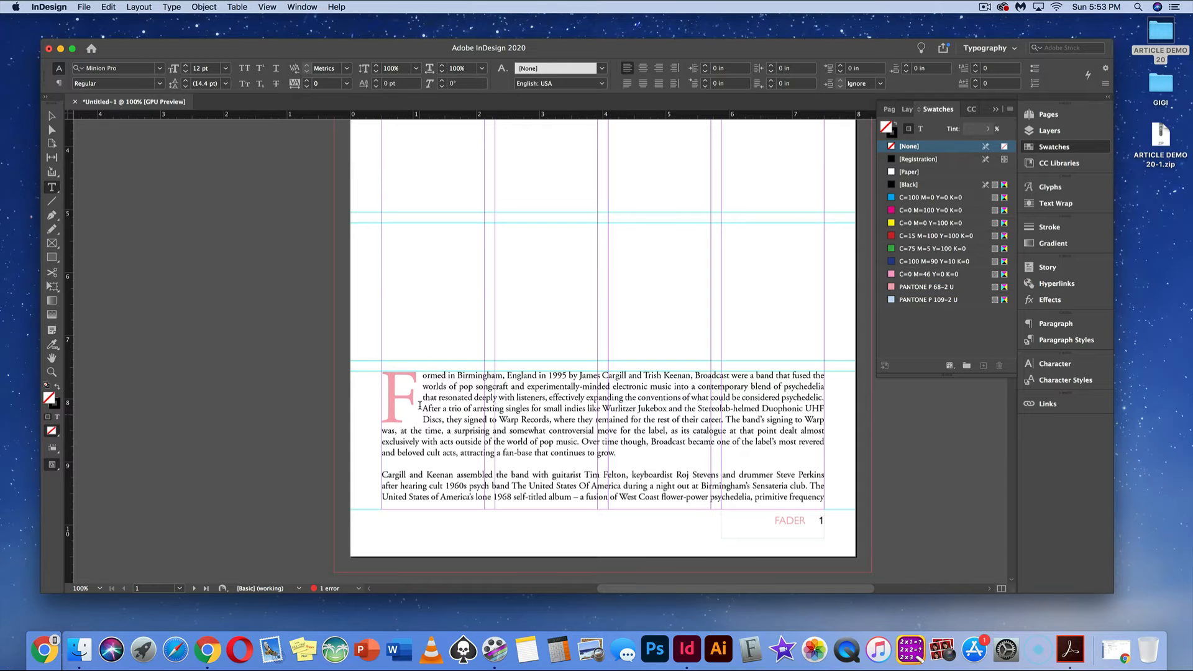
Create a 5 in by 5 in rectangle above the text on page 1 and move it to about X 1.58 in, Y 1.81 in
{"action": "scroll", "coordinate": [467, 386], "scroll_direction": "up", "scroll_amount": 5}
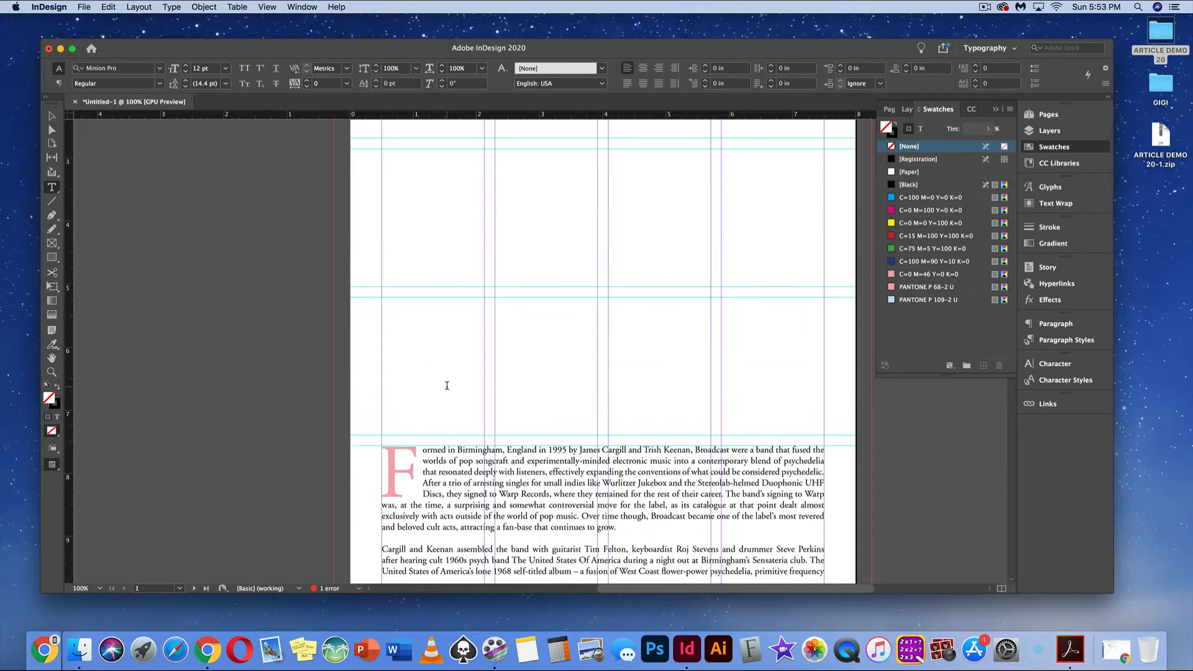
{"action": "scroll", "coordinate": [447, 385], "scroll_direction": "up", "scroll_amount": 6}
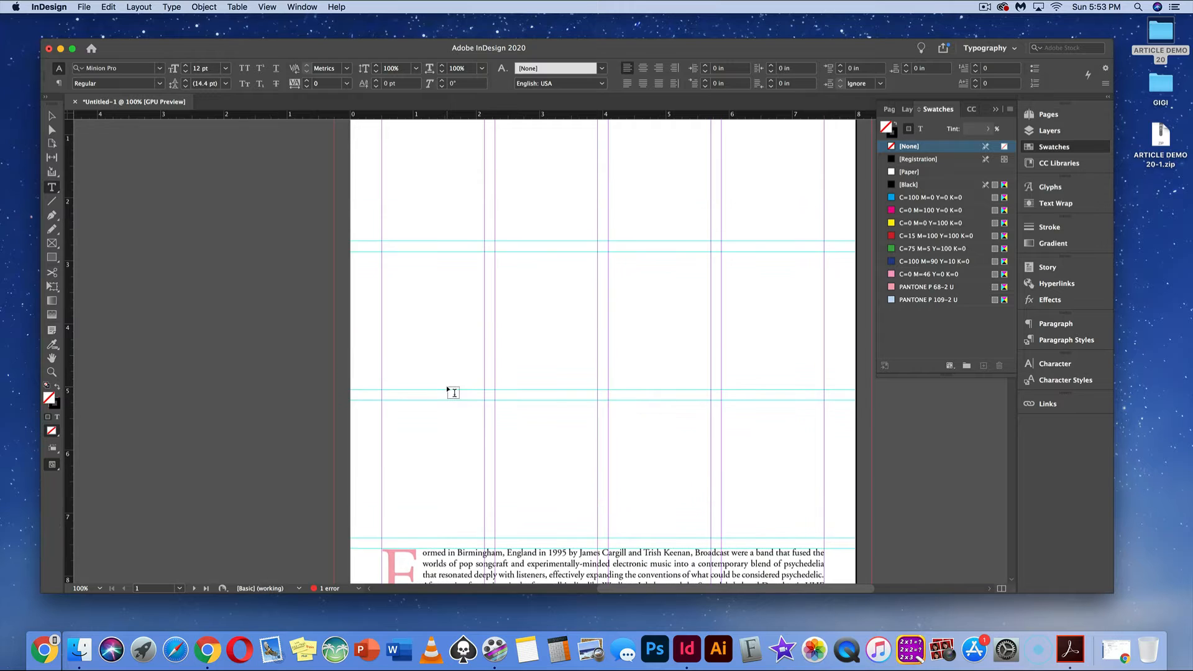
{"action": "scroll", "coordinate": [447, 386], "scroll_direction": "down", "scroll_amount": 2}
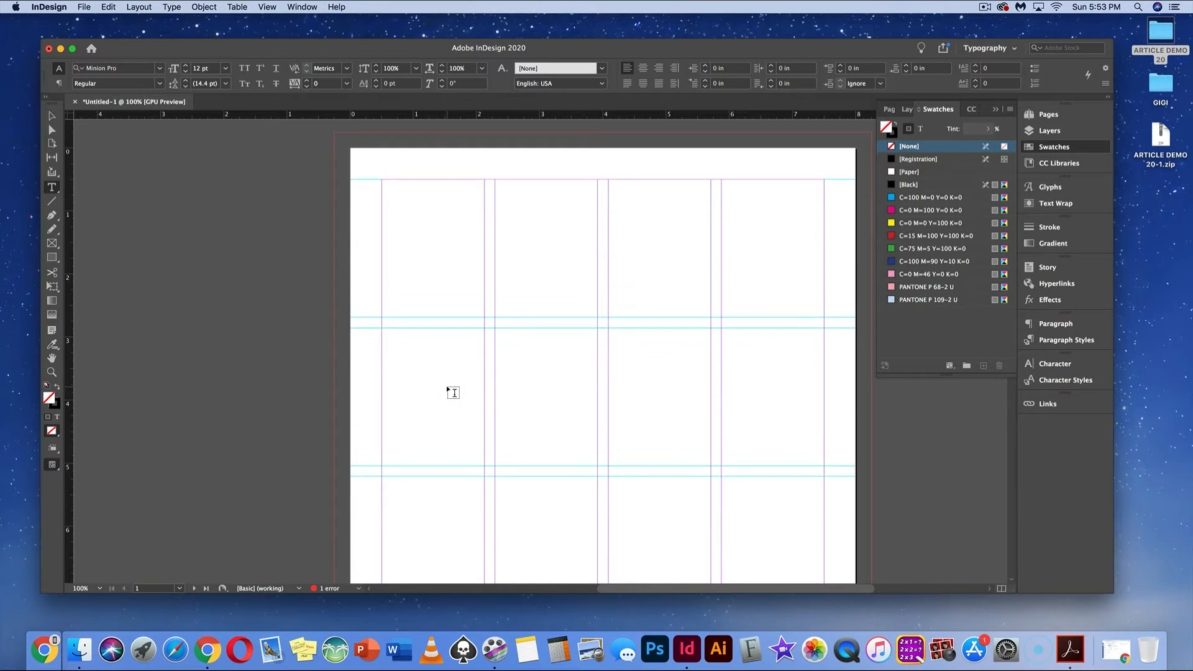
{"action": "scroll", "coordinate": [447, 385], "scroll_direction": "down", "scroll_amount": 2}
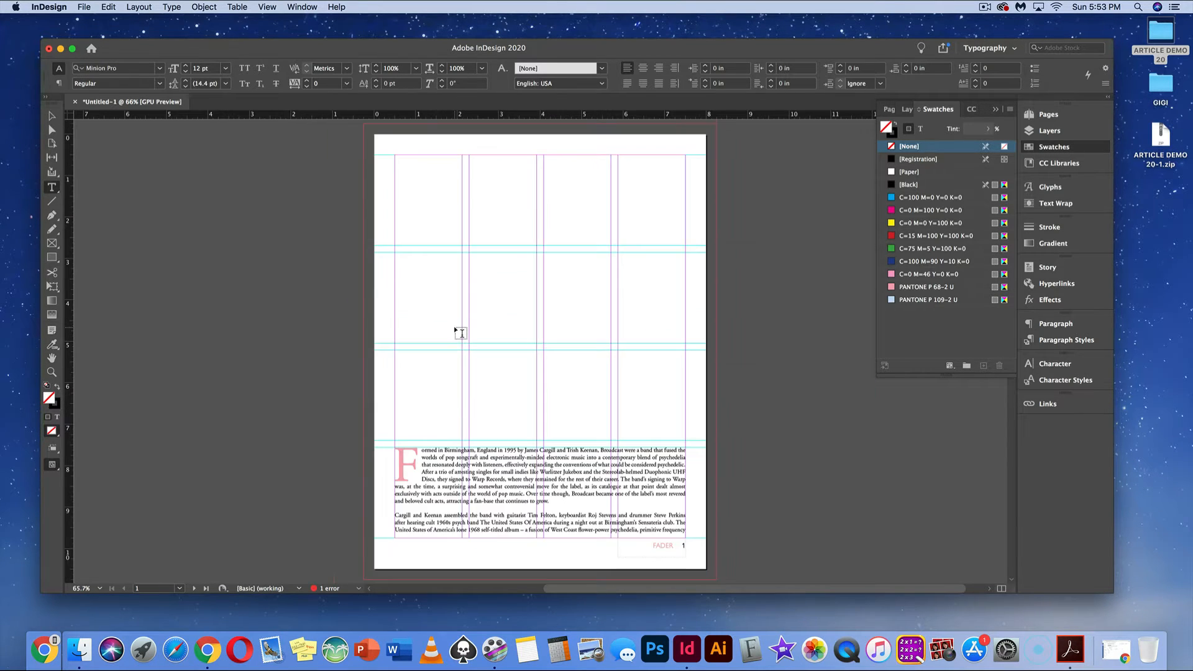
{"action": "left_click", "coordinate": [53, 258]}
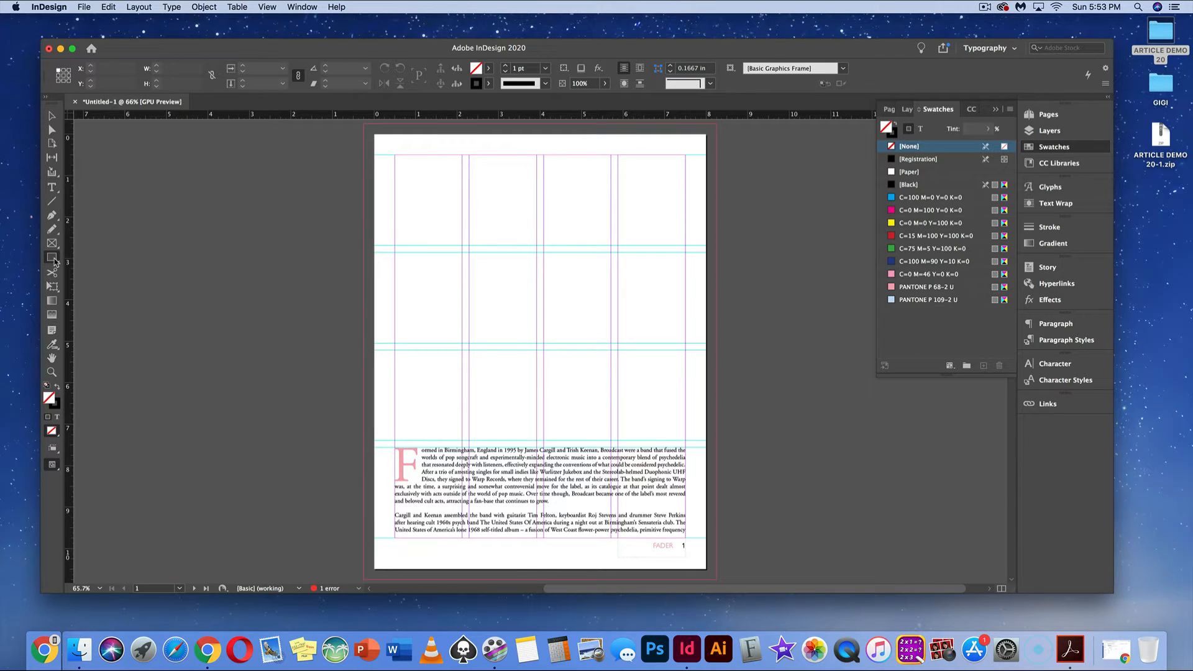
{"action": "left_click", "coordinate": [486, 239]}
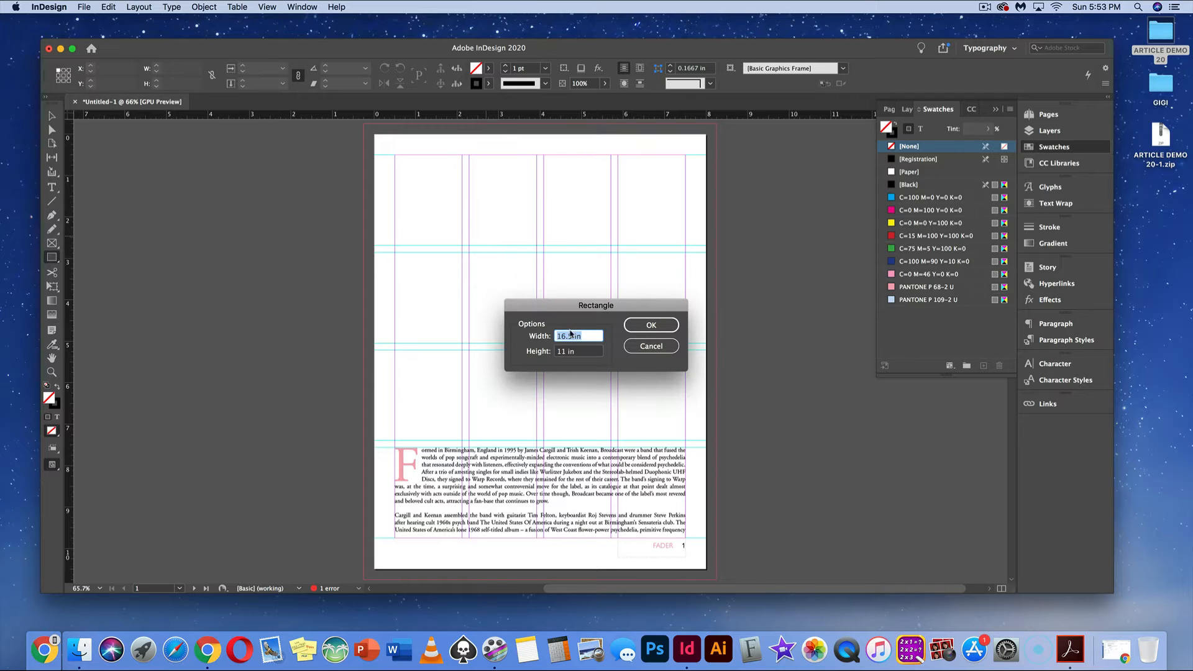
{"action": "left_click_drag", "start_coordinate": [570, 337], "coordinate": [551, 338]}
{"action": "key", "text": "BackSpace"}
{"action": "double_click", "coordinate": [565, 354]}
{"action": "key", "text": "BackSpace"}
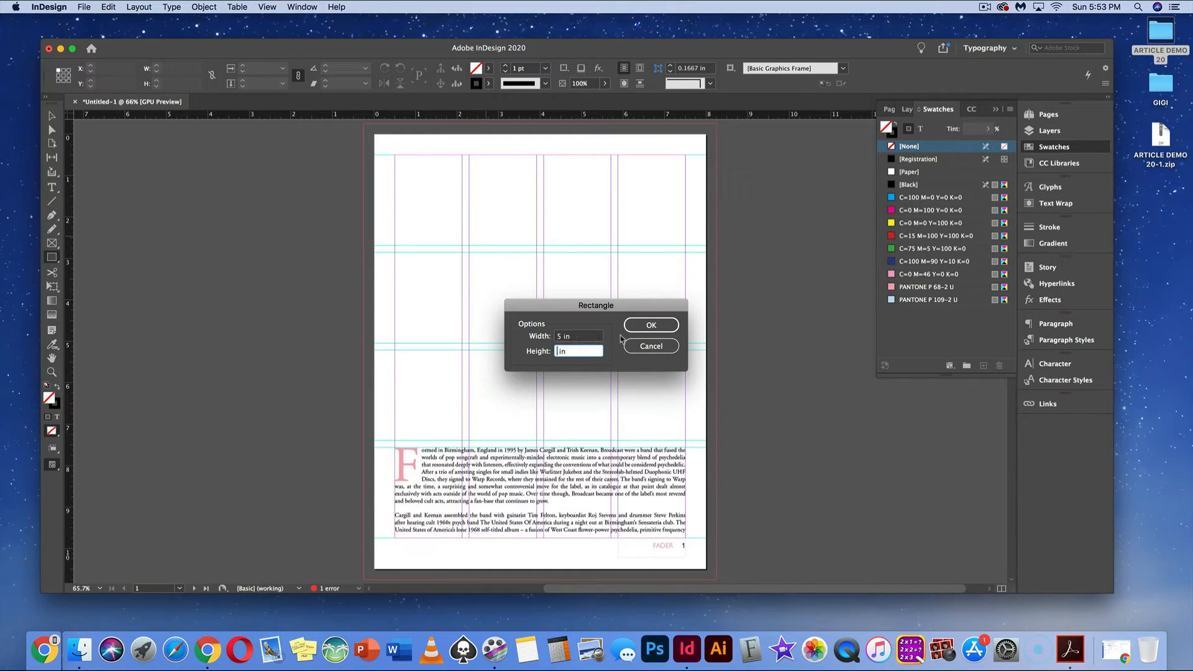
{"action": "type", "text": "5"}
{"action": "left_click", "coordinate": [636, 329]}
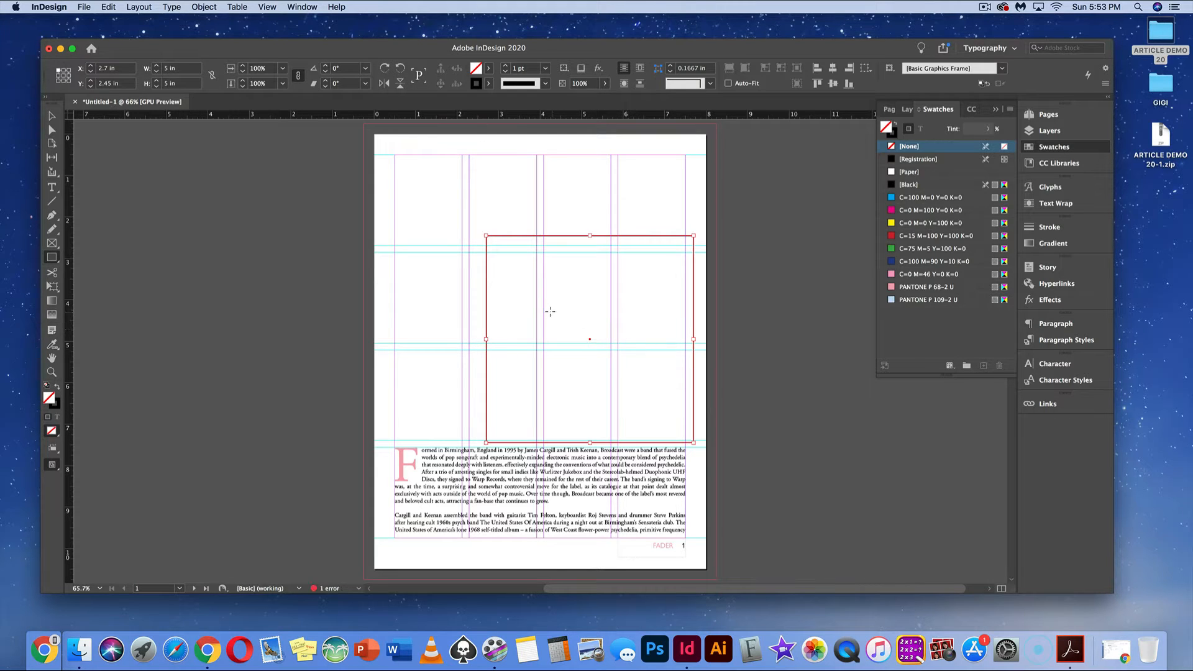
{"action": "key", "text": "v"}
{"action": "left_click_drag", "start_coordinate": [519, 240], "coordinate": [473, 215]}
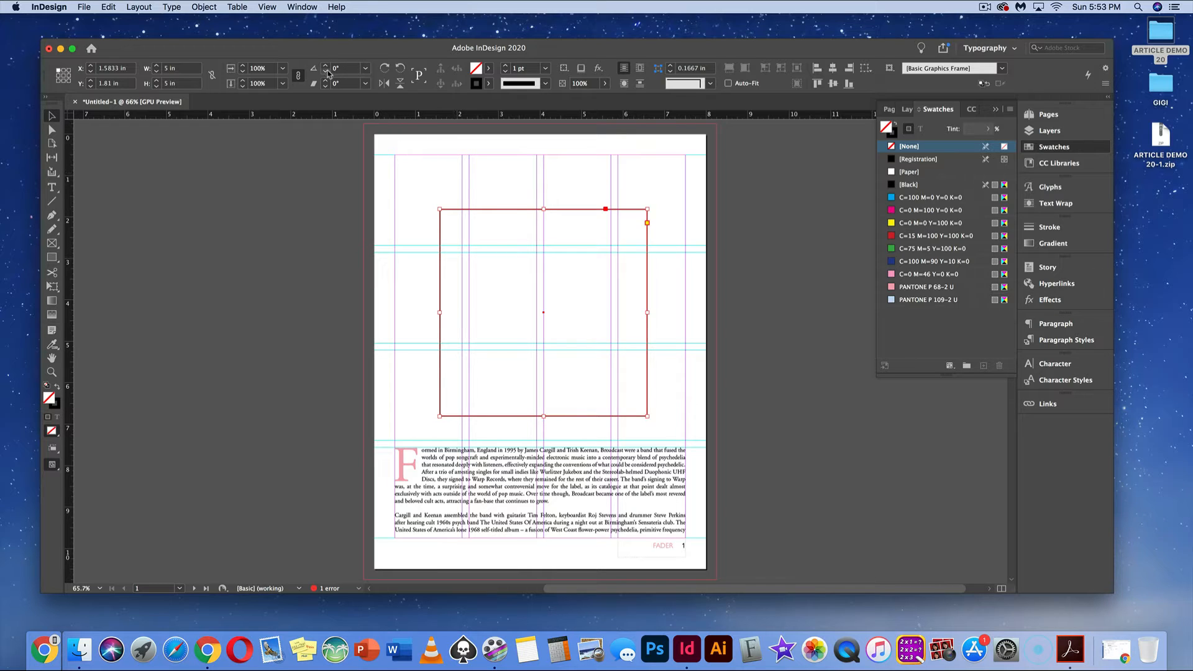
Rotate the page 1 rectangle 45° and move the diamond to about X 0.46 in, Y 4.39 in above the text
{"action": "left_click", "coordinate": [365, 68]}
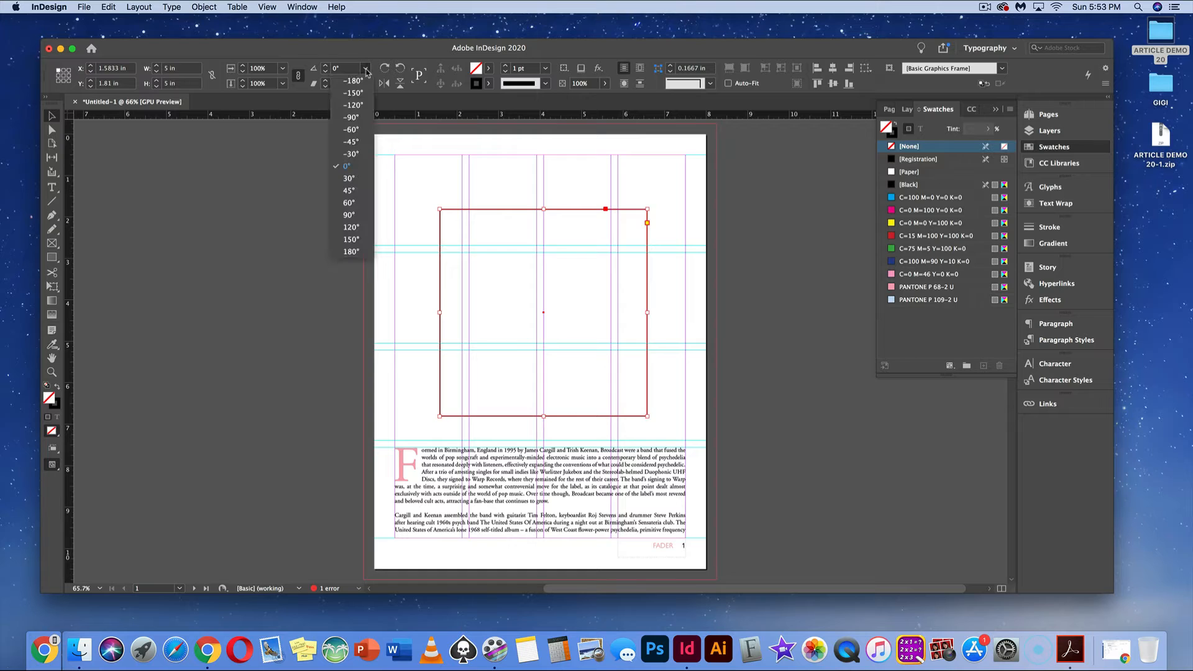
{"action": "left_click", "coordinate": [348, 191]}
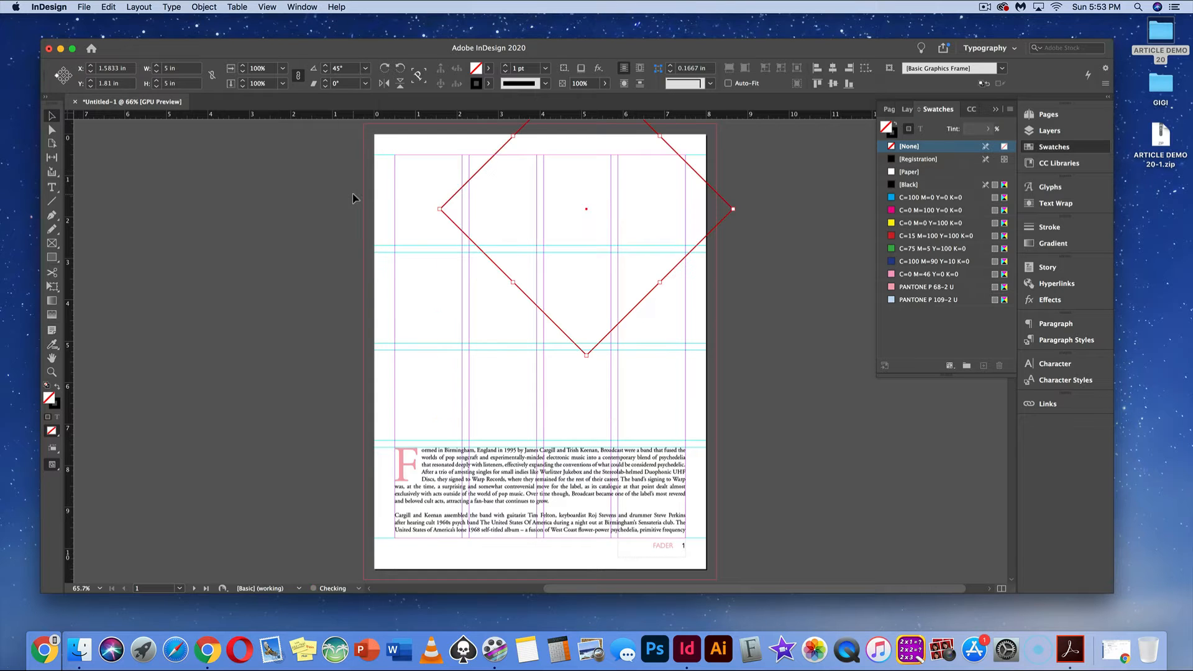
{"action": "left_click_drag", "start_coordinate": [458, 191], "coordinate": [412, 303]}
{"action": "left_click", "coordinate": [399, 266]}
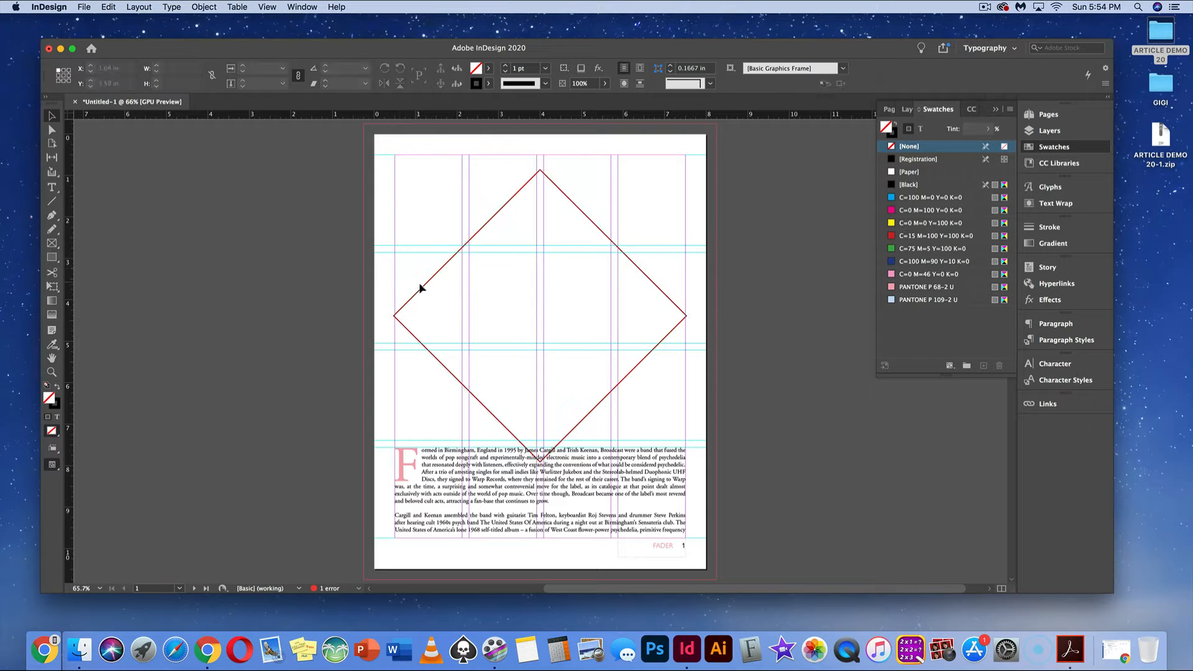
Place HEAD.psd from the ARTICLE DEMO 20 folder into the diamond frame on page 1
{"action": "left_click", "coordinate": [423, 289]}
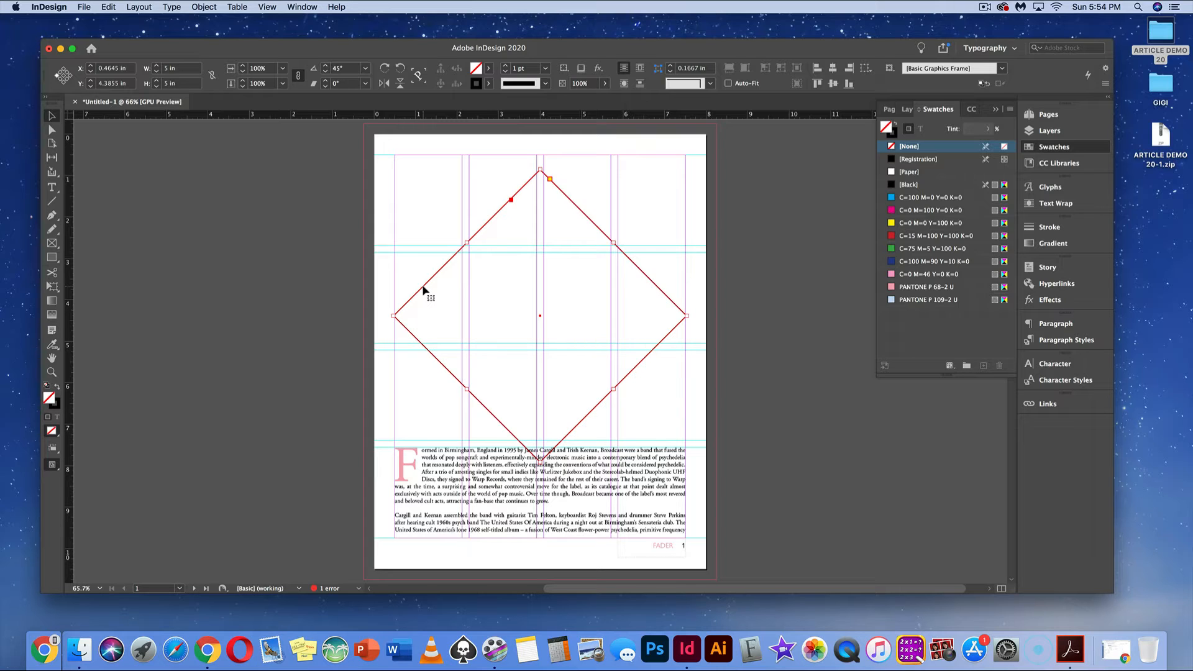
{"action": "left_click", "coordinate": [78, 6]}
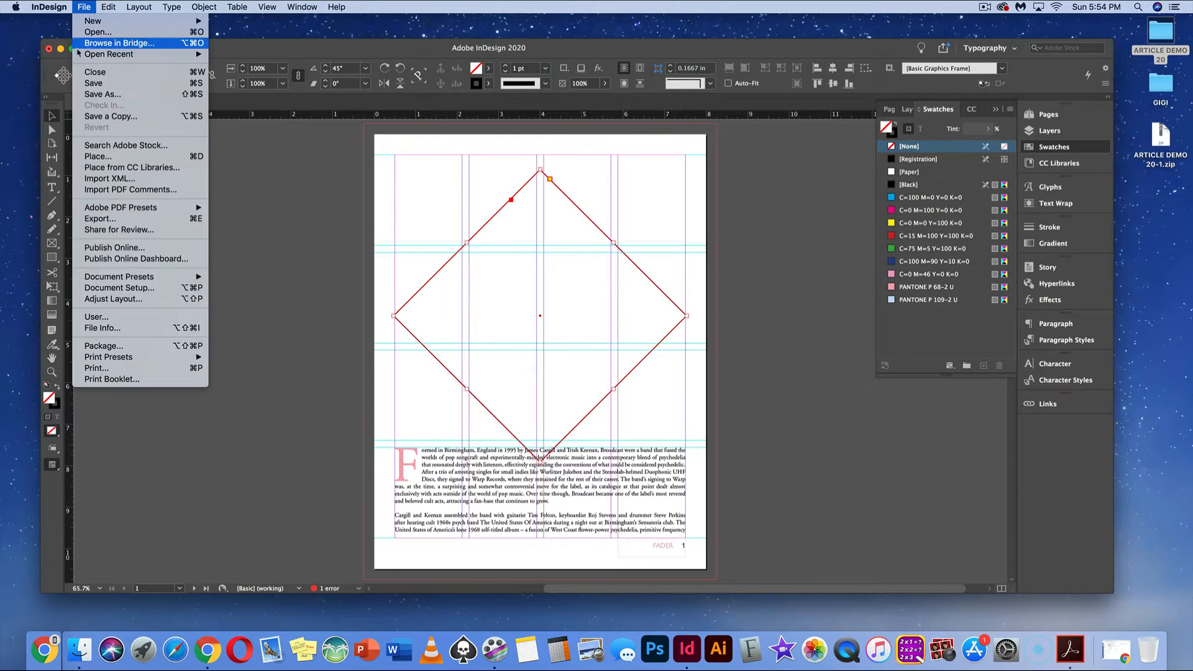
{"action": "left_click", "coordinate": [86, 158]}
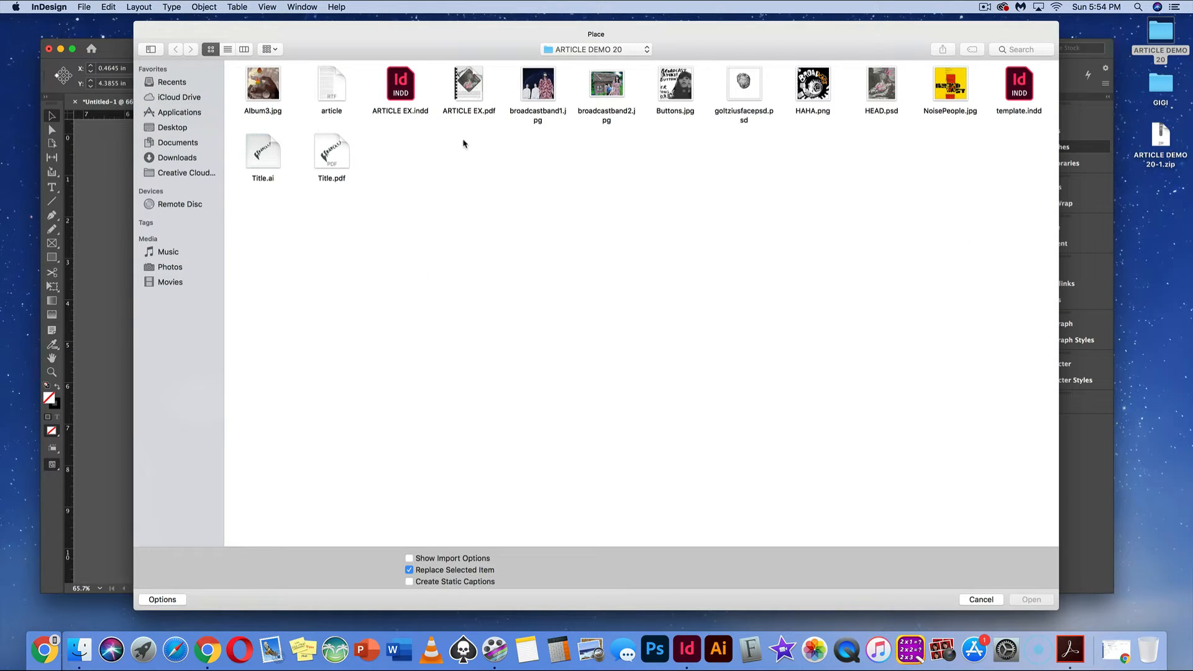
{"action": "left_click", "coordinate": [886, 89]}
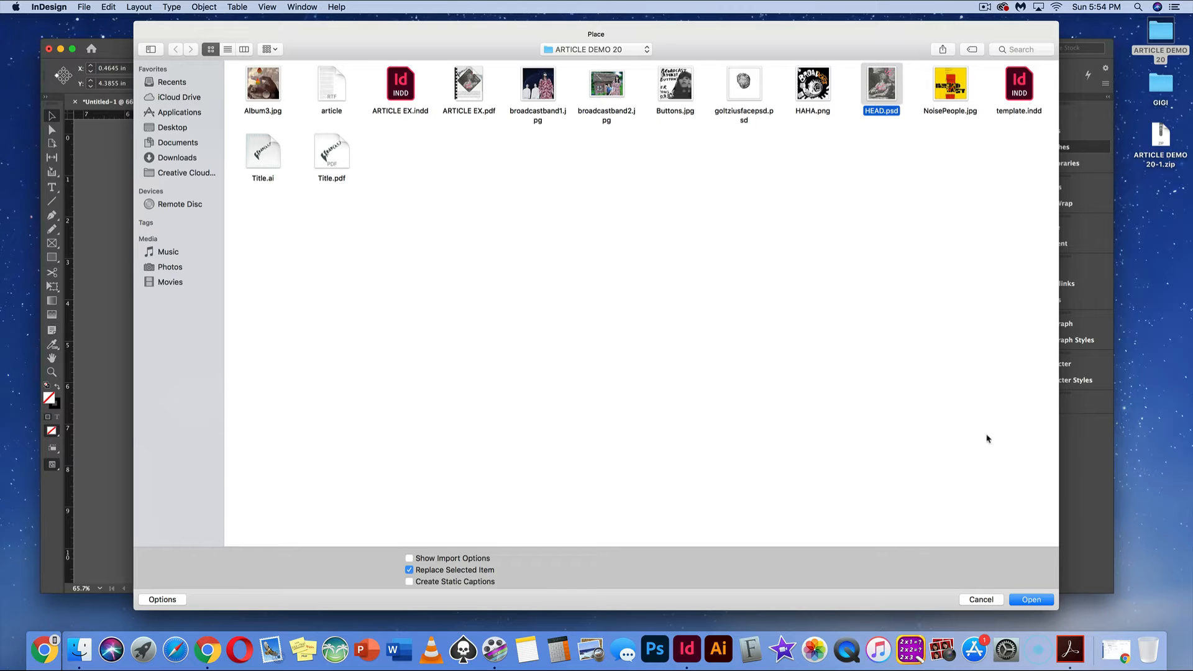
{"action": "left_click", "coordinate": [1028, 601]}
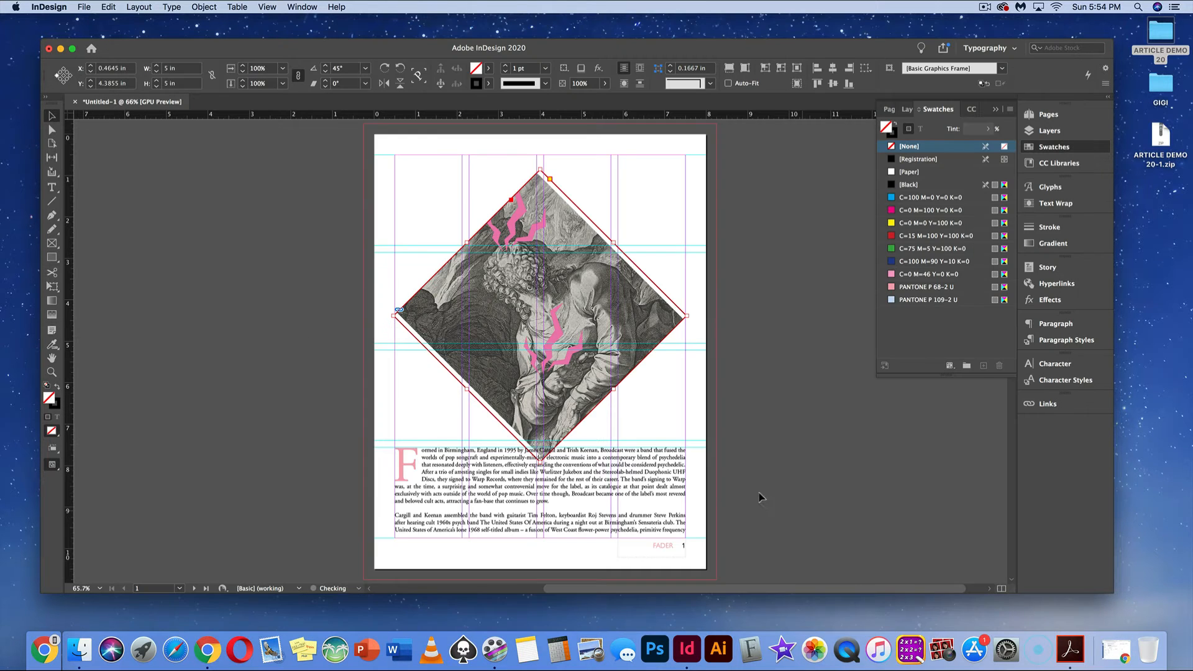
Set the placed image's rotation to 0° inside the diamond frame and reposition it to about X+ 1.07 in, Y+ 0.71 in
{"action": "left_click", "coordinate": [541, 315]}
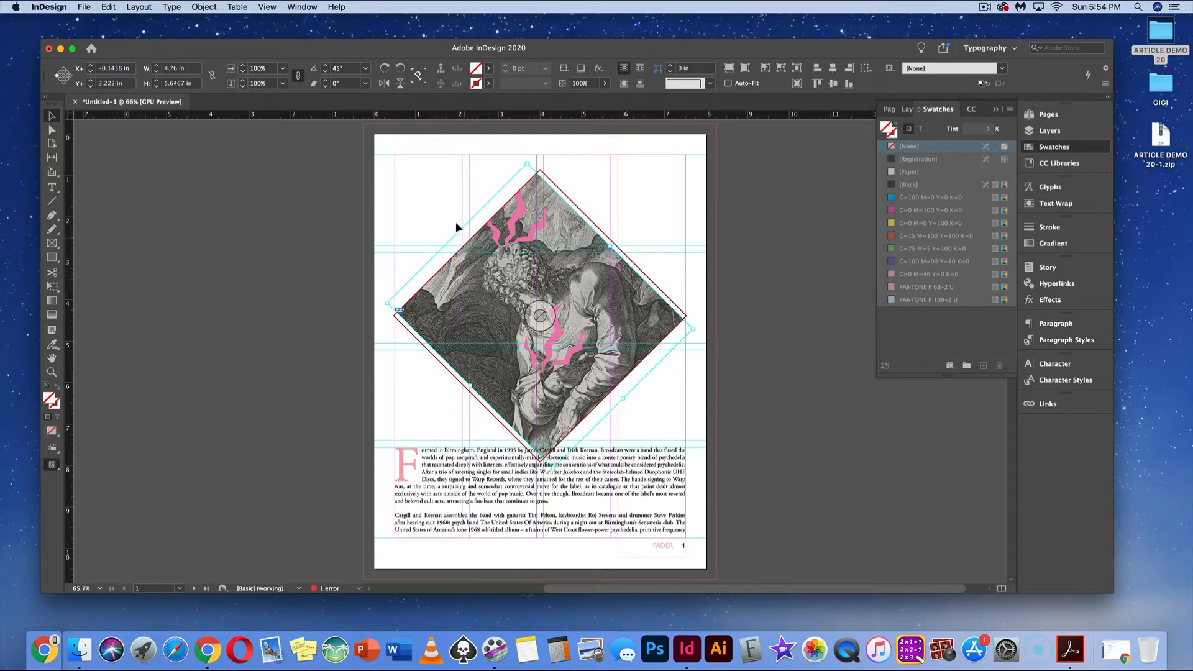
{"action": "left_click", "coordinate": [365, 70]}
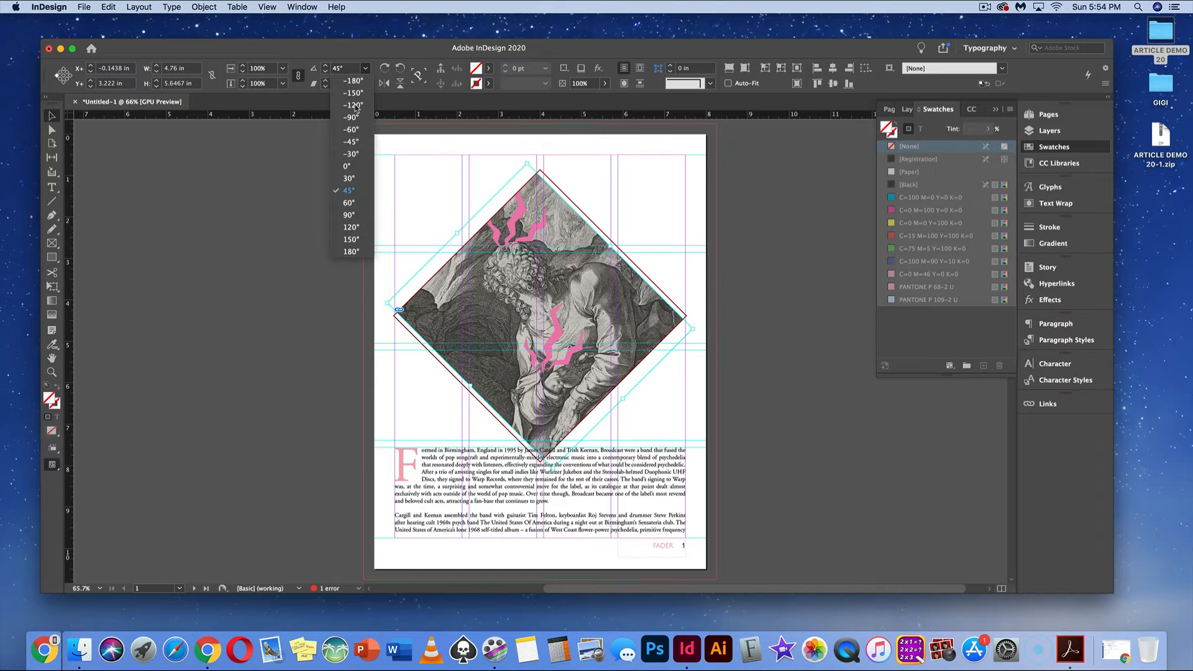
{"action": "left_click", "coordinate": [345, 160]}
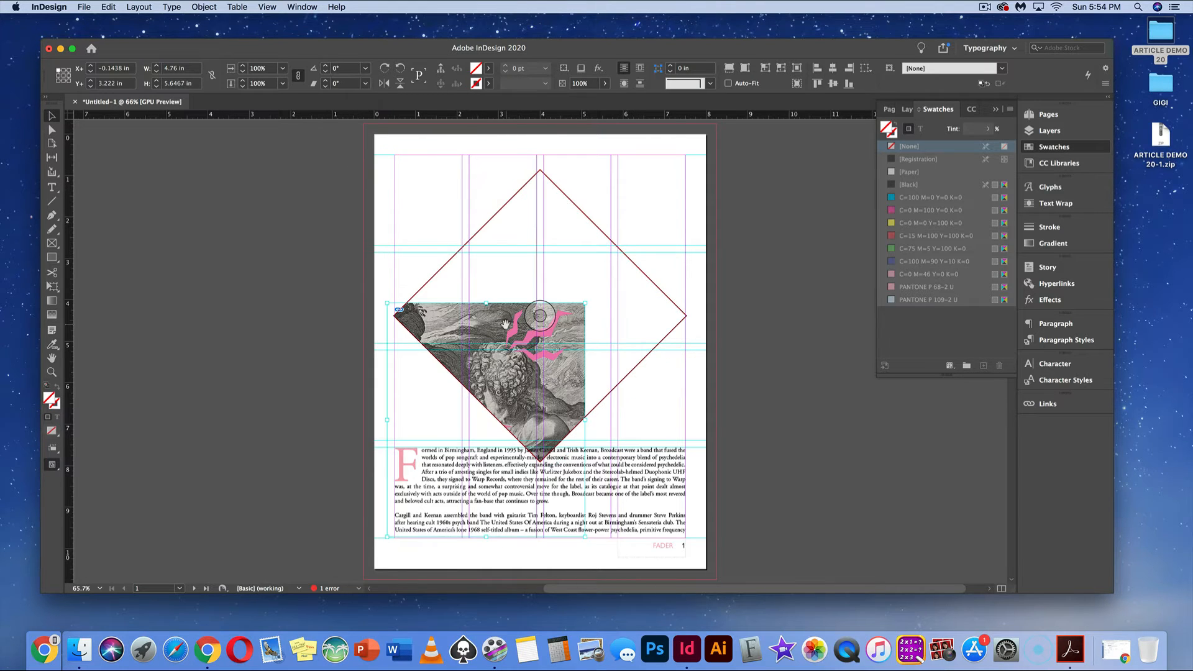
{"action": "left_click_drag", "start_coordinate": [548, 324], "coordinate": [576, 243]}
{"action": "left_click_drag", "start_coordinate": [537, 304], "coordinate": [557, 301]}
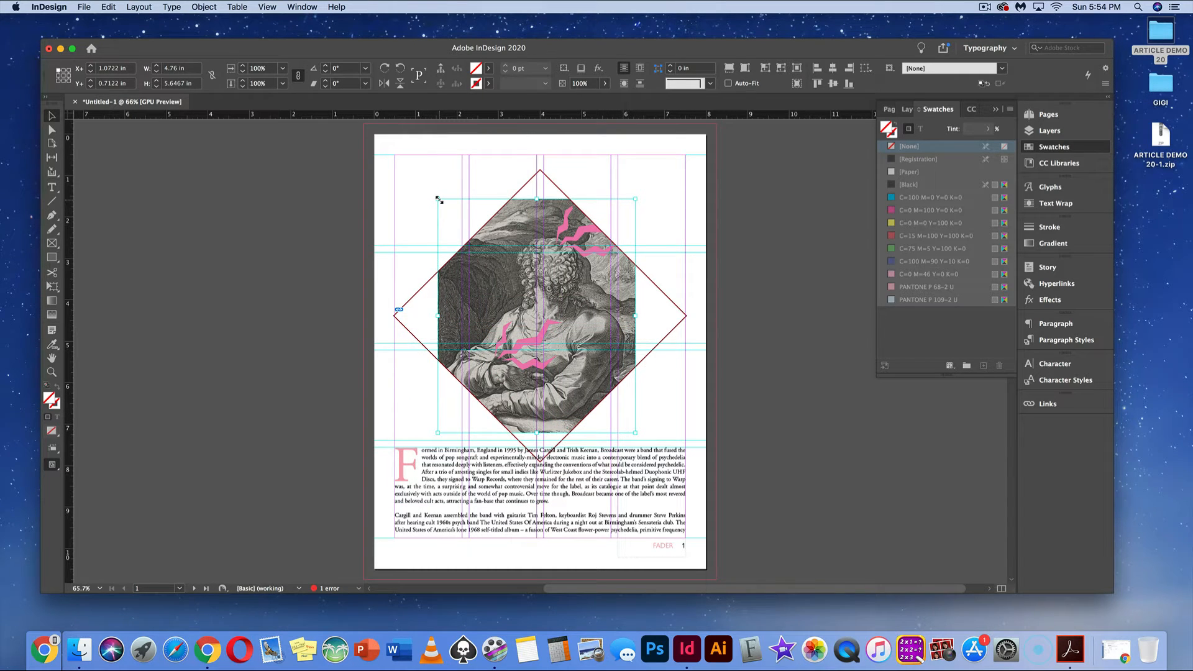
Fill the diamond frame proportionally with the image and shift the image down to about Y+ -0.08 in
{"action": "left_click_drag", "start_coordinate": [438, 198], "coordinate": [398, 152]}
{"action": "key", "text": "super+z"}
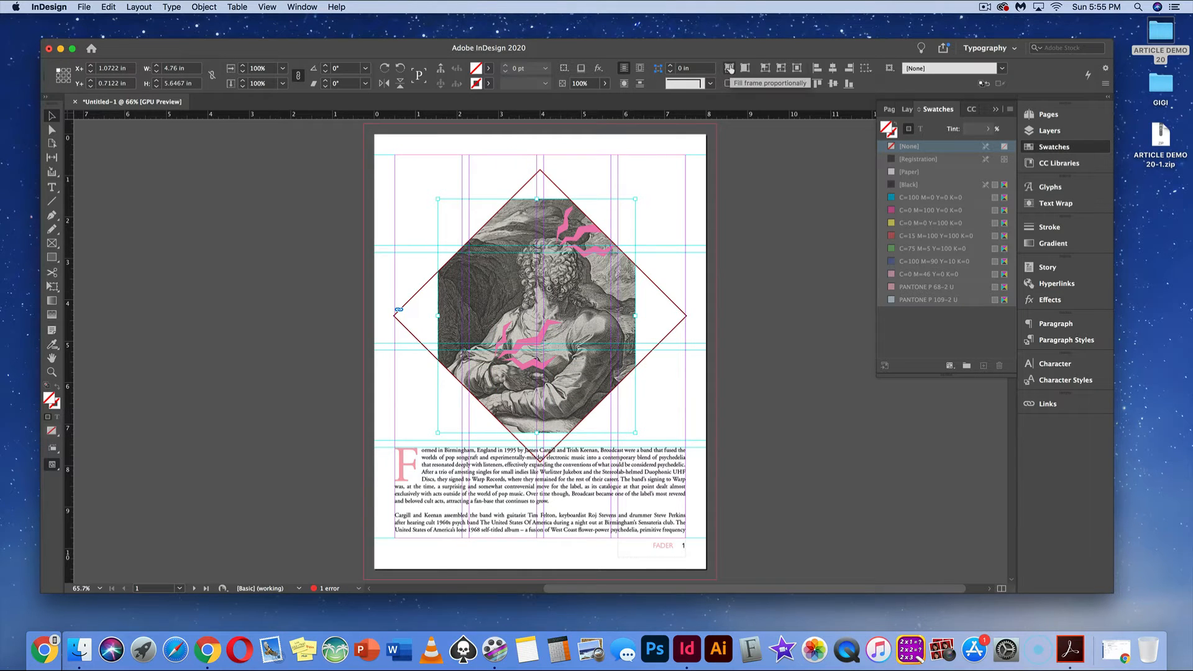
{"action": "left_click", "coordinate": [731, 68]}
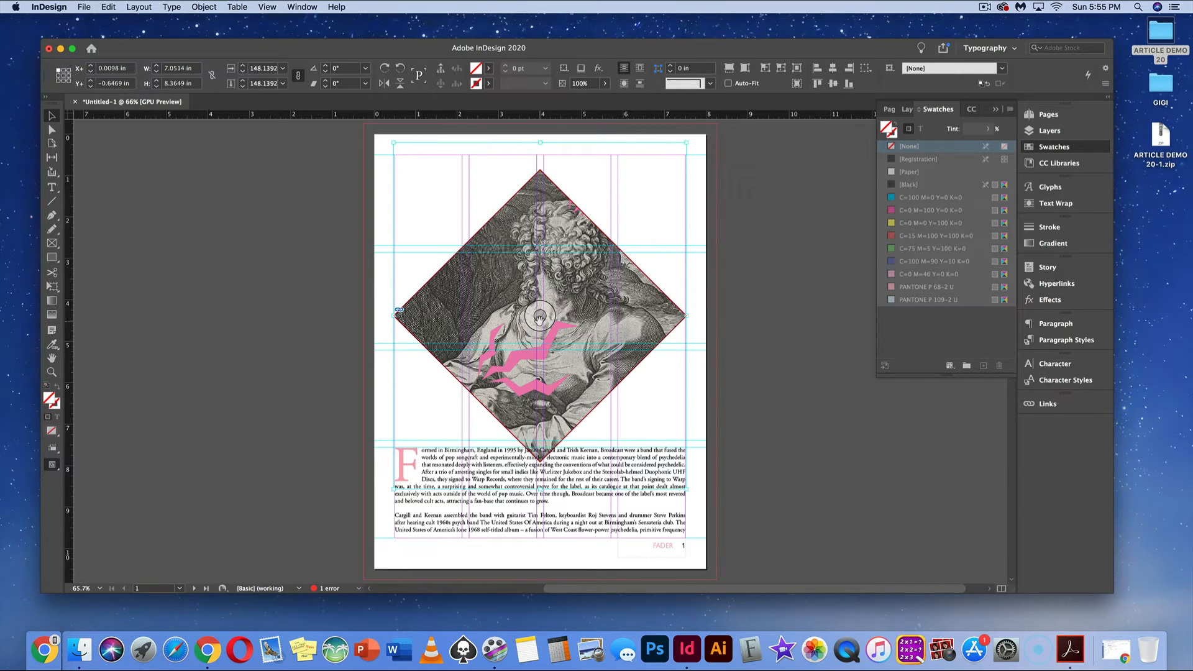
{"action": "left_click_drag", "start_coordinate": [539, 319], "coordinate": [539, 337]}
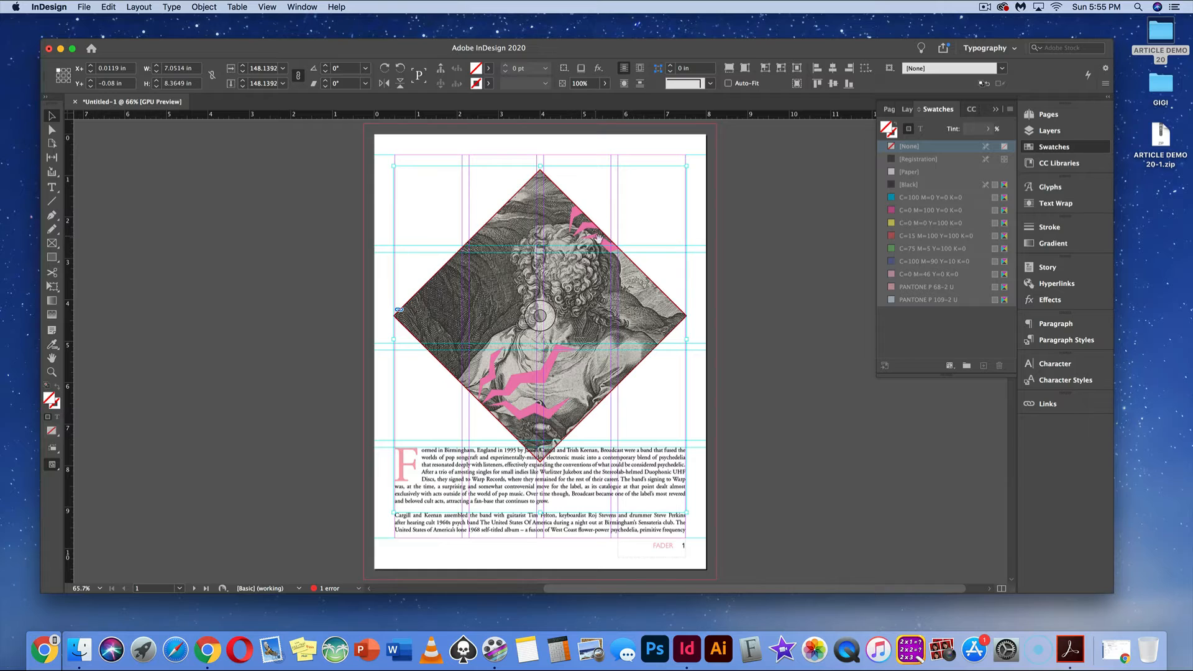
Give the diamond image frame a 7 pt stroke in the Thin - Thin style
{"action": "left_click", "coordinate": [460, 239]}
{"action": "left_click", "coordinate": [463, 246]}
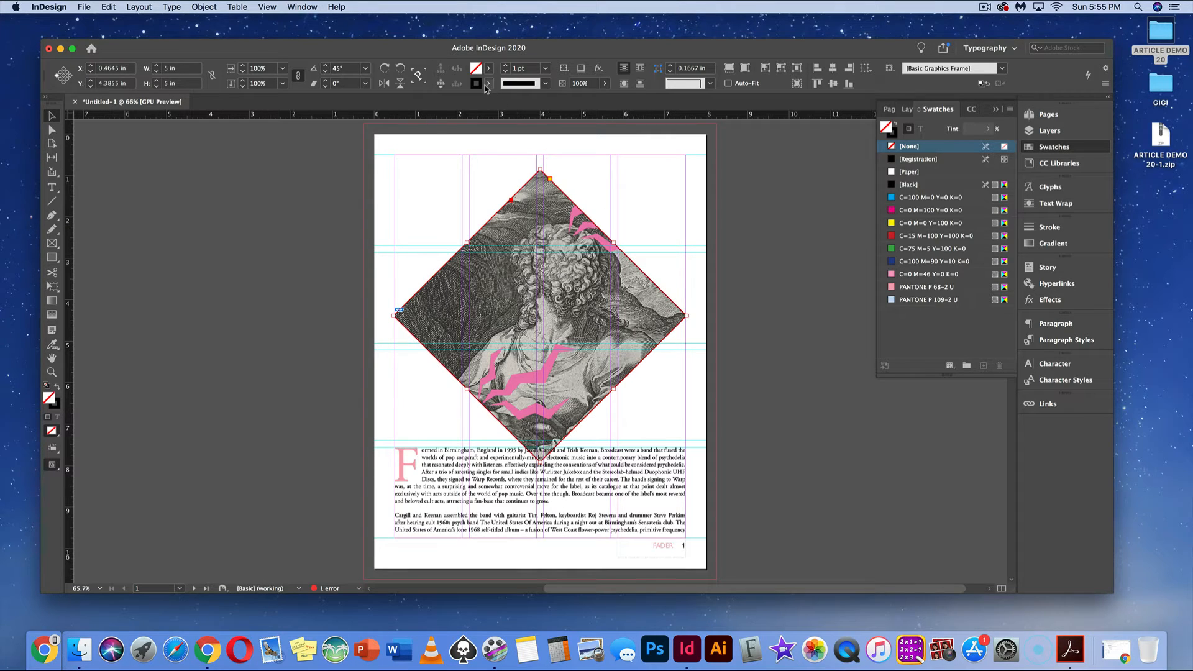
{"action": "left_click", "coordinate": [546, 68]}
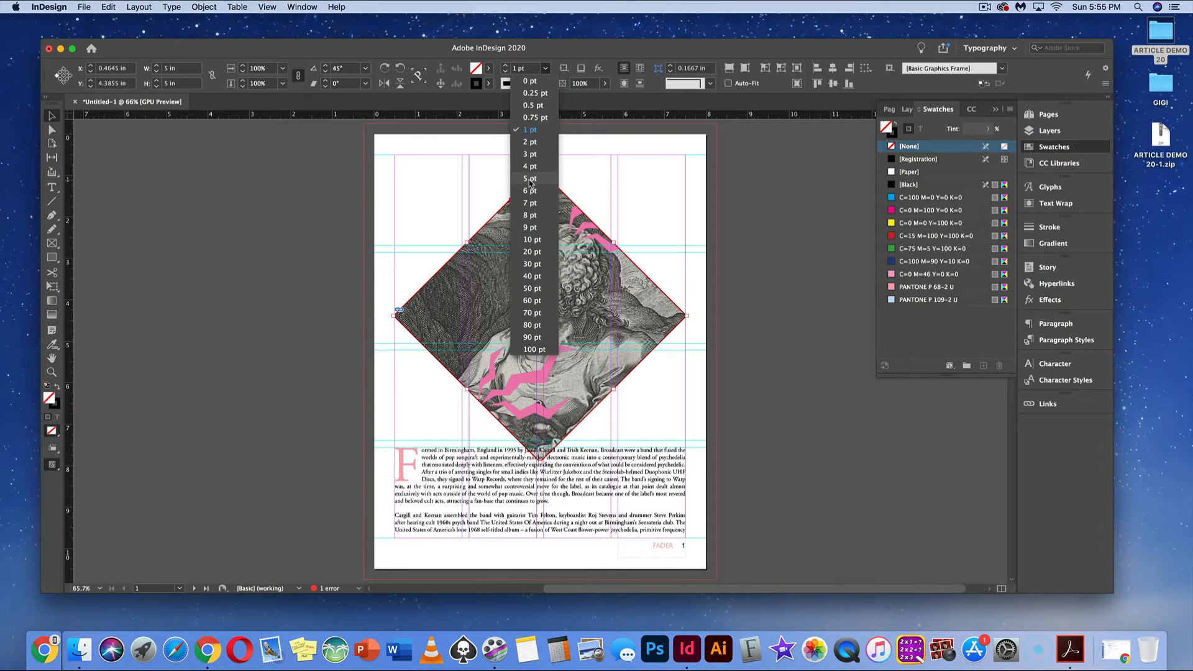
{"action": "left_click", "coordinate": [530, 203]}
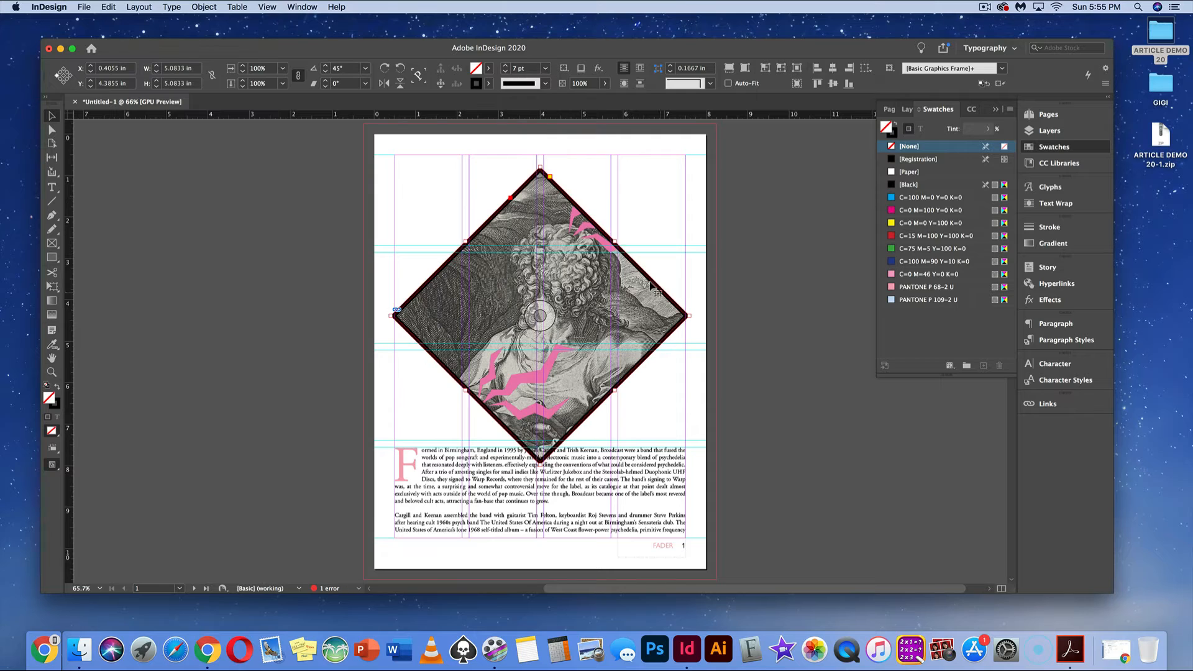
{"action": "left_click", "coordinate": [547, 86]}
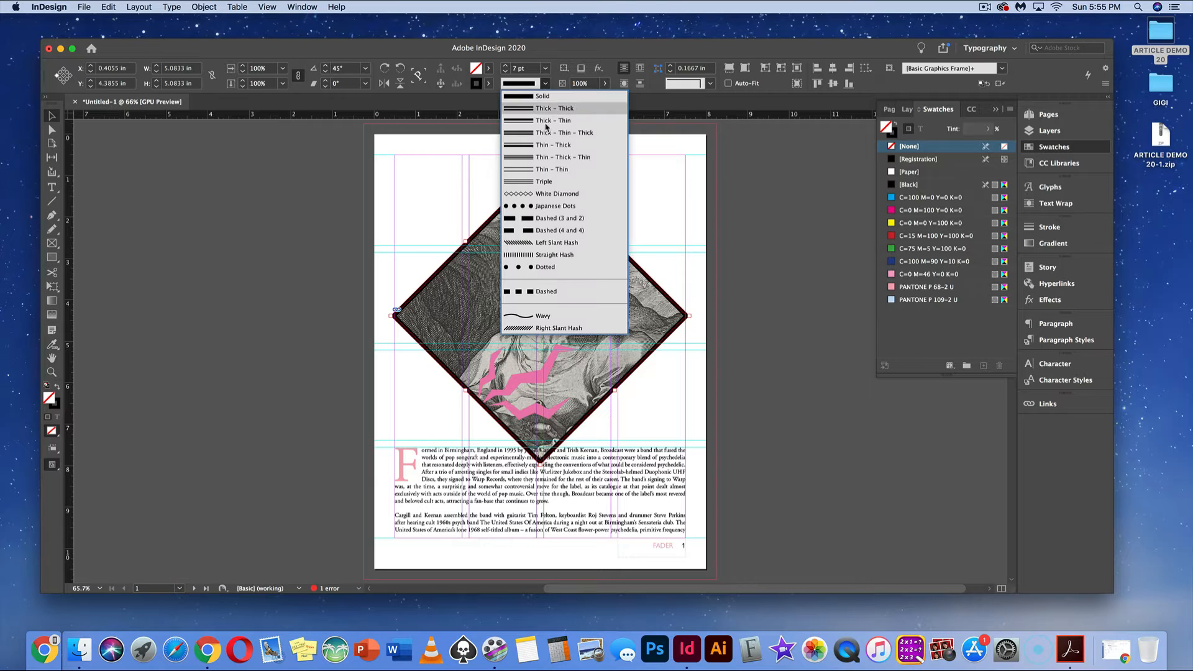
{"action": "left_click", "coordinate": [546, 172]}
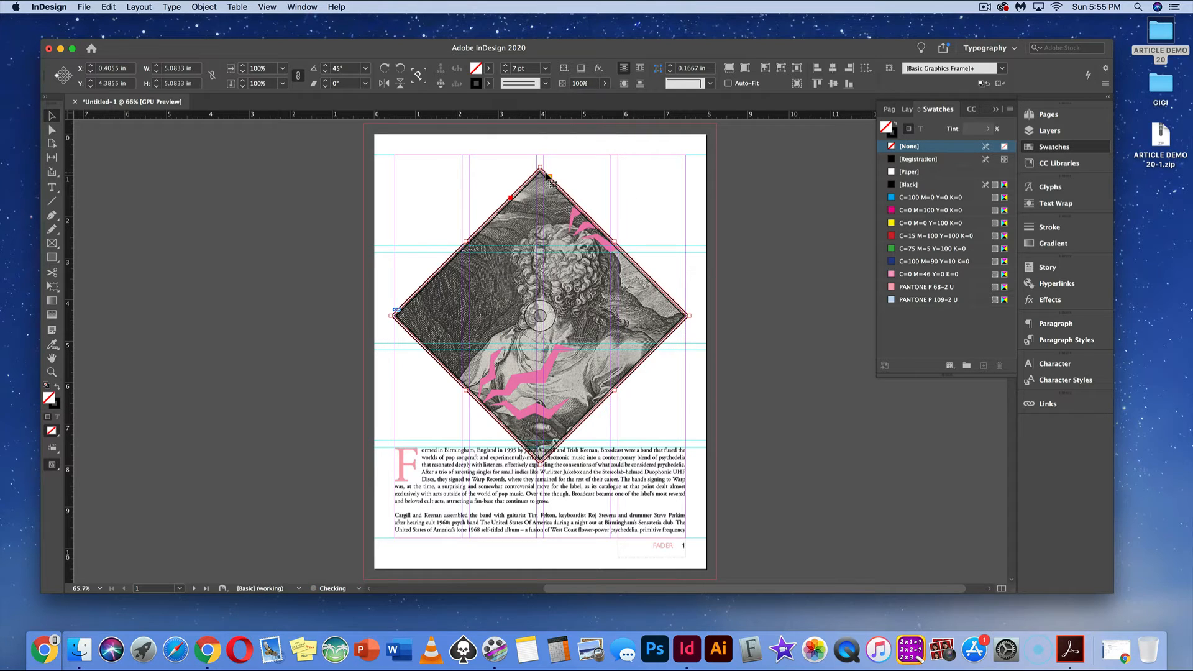
{"action": "left_click", "coordinate": [603, 213]}
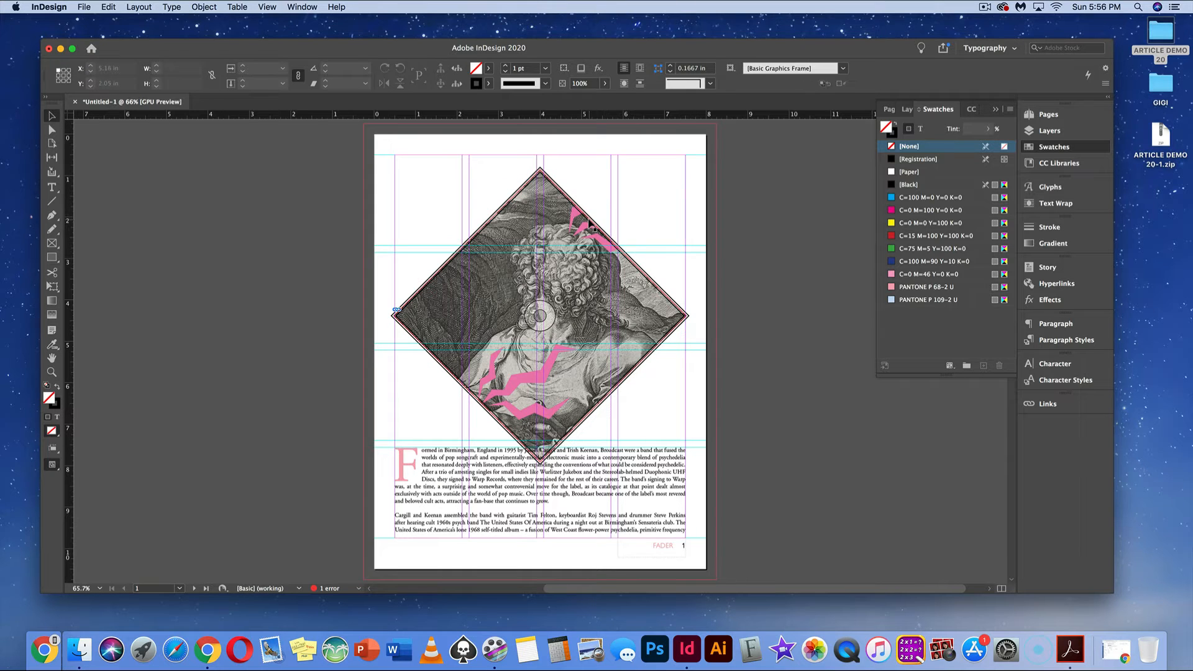
Open the corner shape choices for the diamond image frame
{"action": "left_click", "coordinate": [591, 228]}
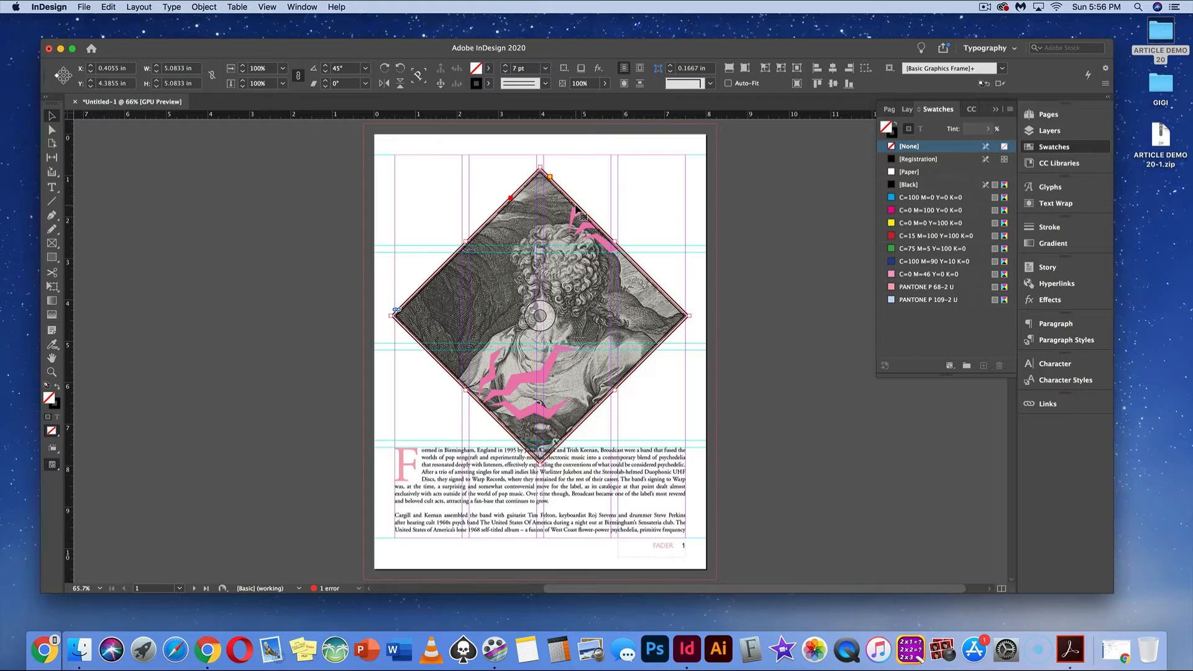
{"action": "left_click", "coordinate": [709, 84]}
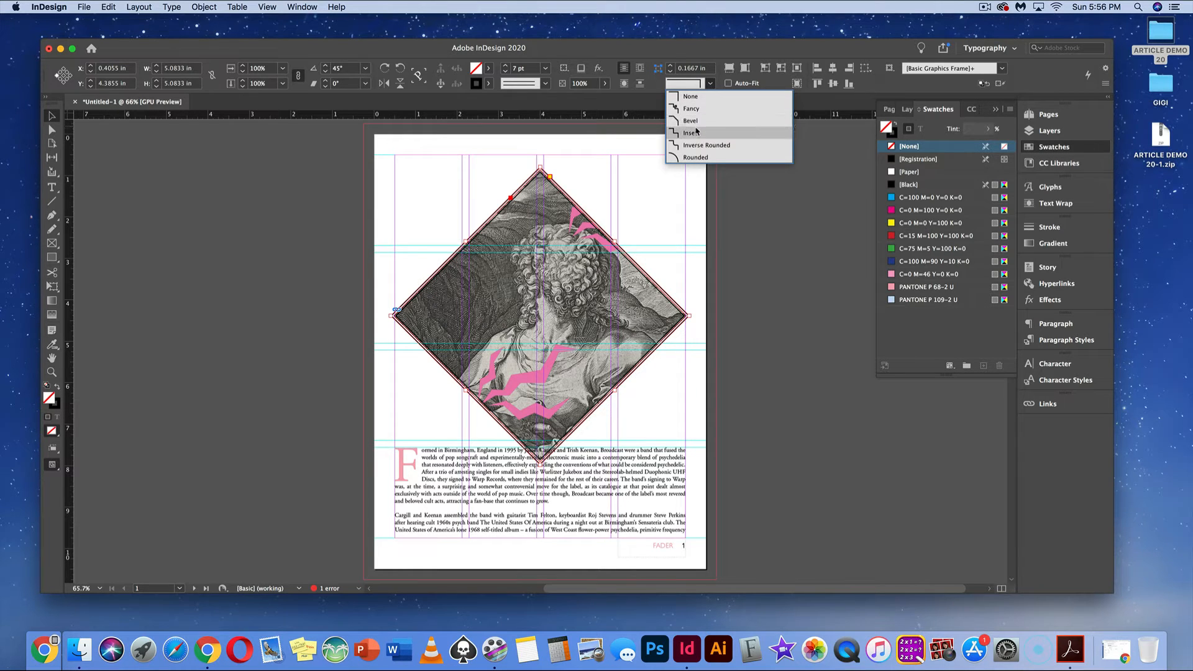
Give the diamond image frame Inverse Rounded corners and align its stroke to the outside
{"action": "left_click", "coordinate": [693, 146]}
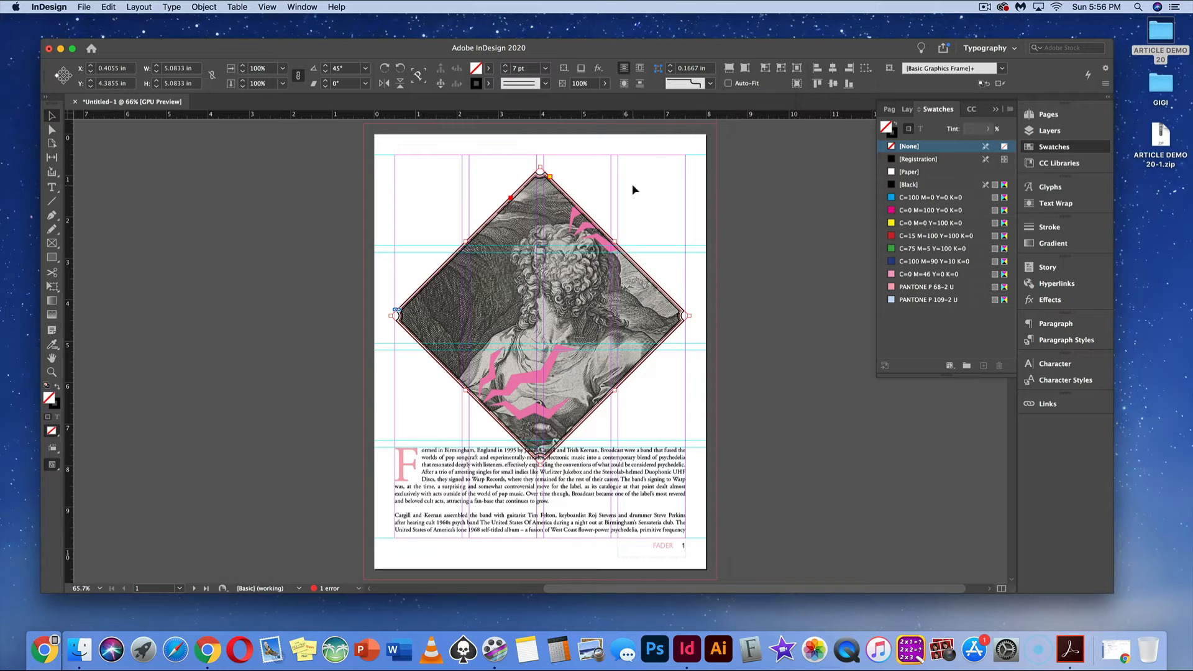
{"action": "left_click", "coordinate": [632, 184]}
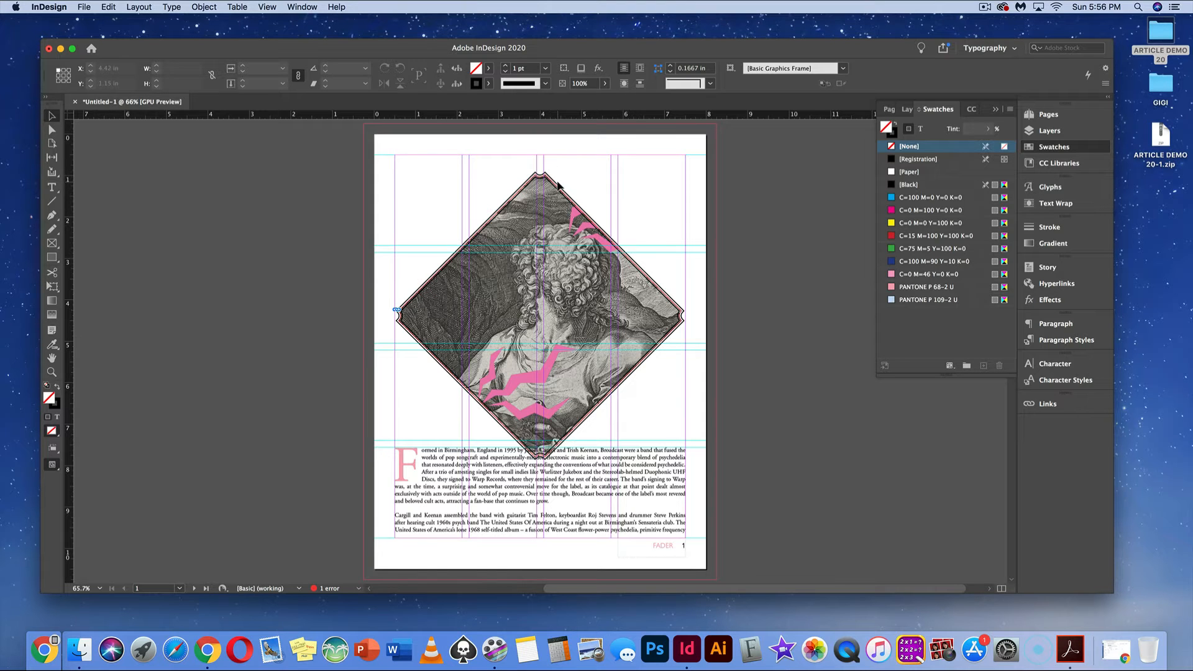
{"action": "key", "text": "super+equal"}
{"action": "key", "text": "super+equal"}
{"action": "key", "text": "super+equal"}
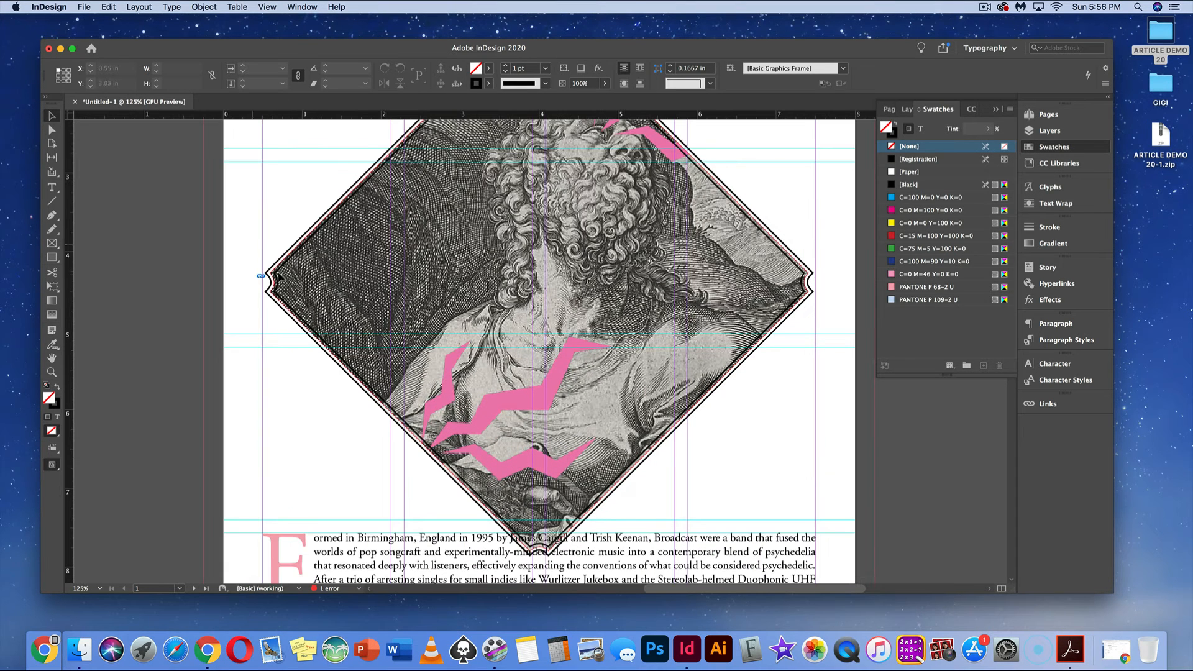
{"action": "left_click", "coordinate": [301, 264]}
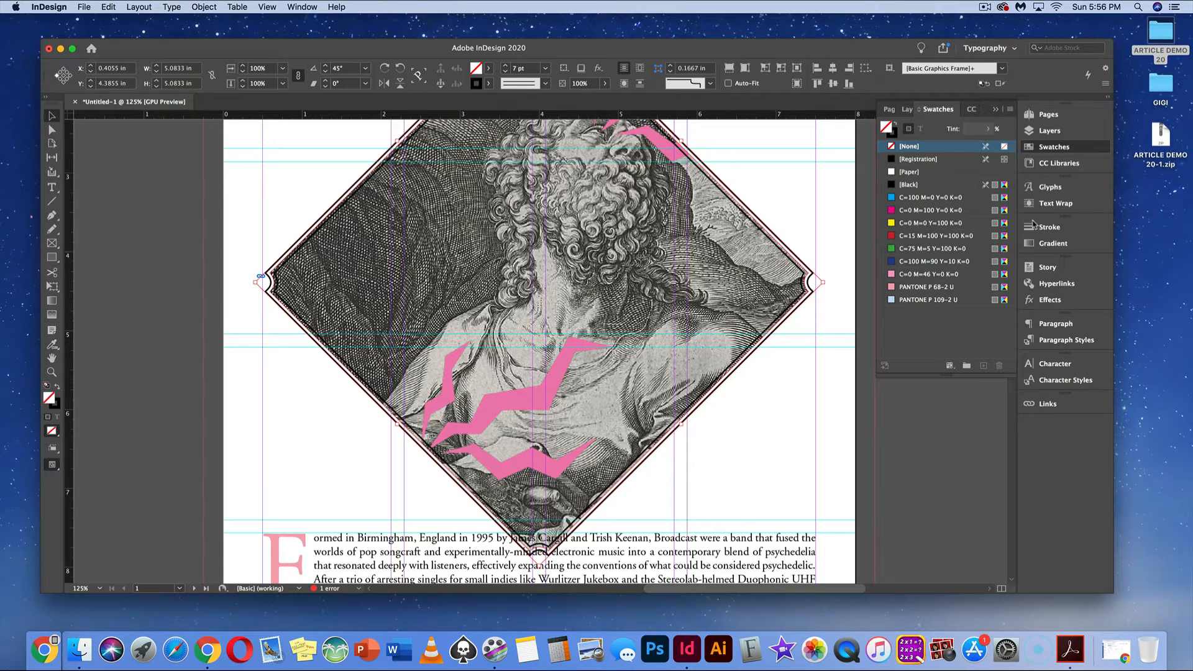
{"action": "left_click", "coordinate": [1057, 227]}
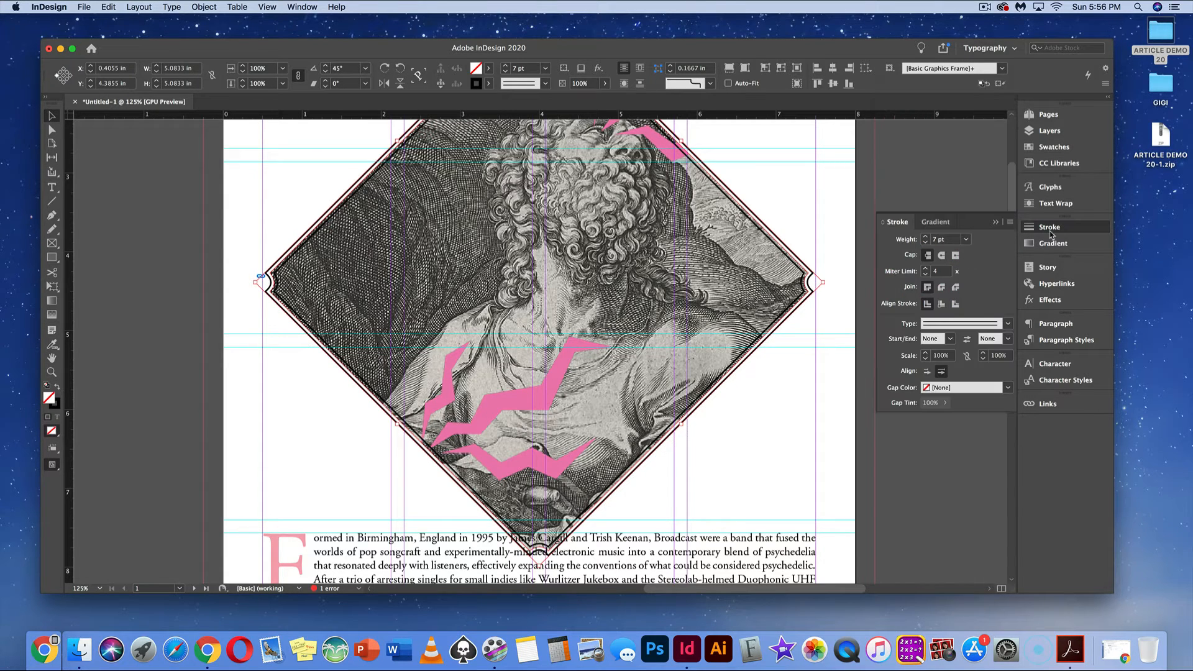
{"action": "left_click", "coordinate": [943, 304]}
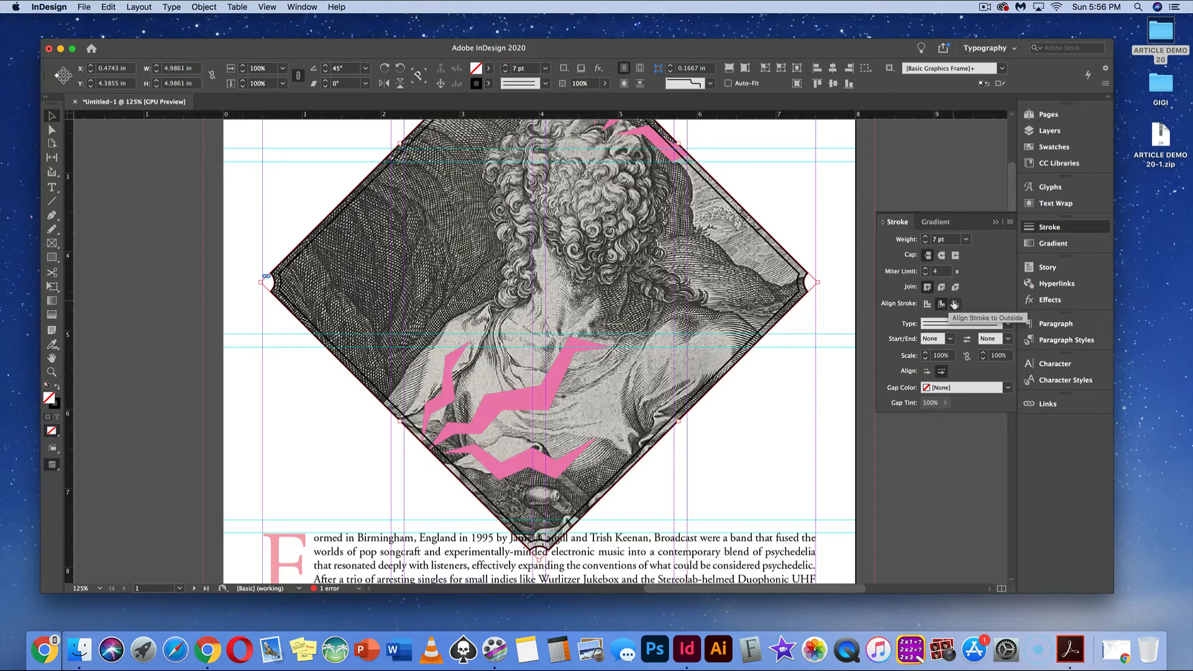
{"action": "left_click", "coordinate": [955, 304]}
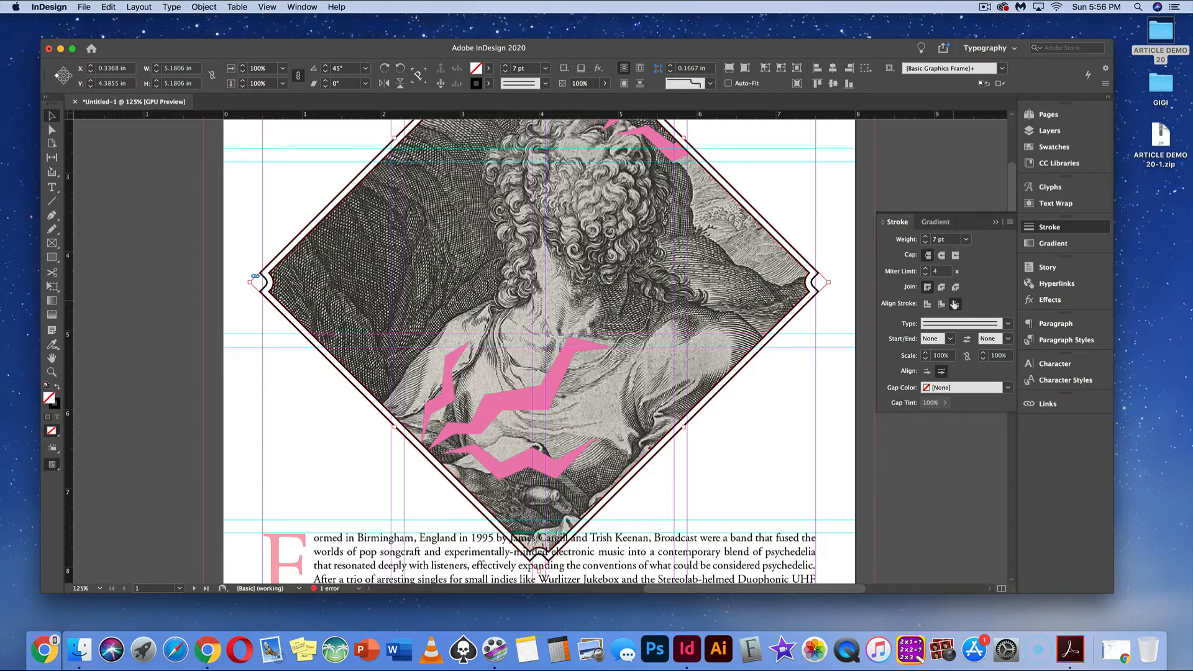
{"action": "left_click", "coordinate": [827, 207]}
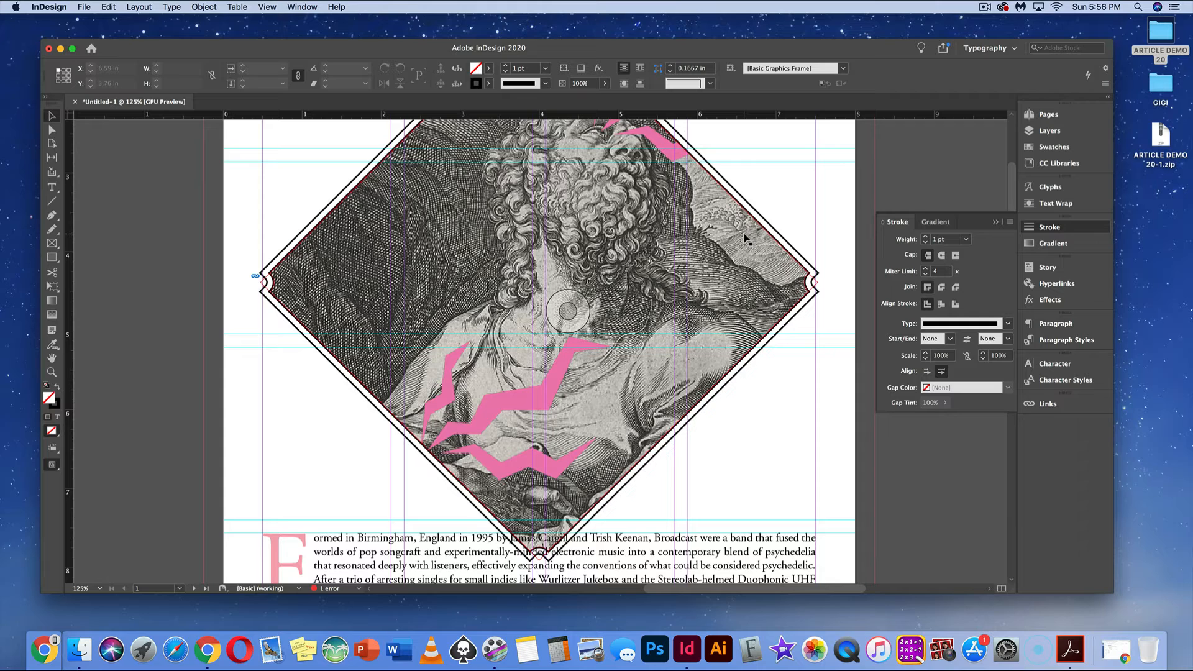
Wrap the body text around the diamond frame's bounding box and increase the linked wrap offset by one increment
{"action": "key", "text": "super+0"}
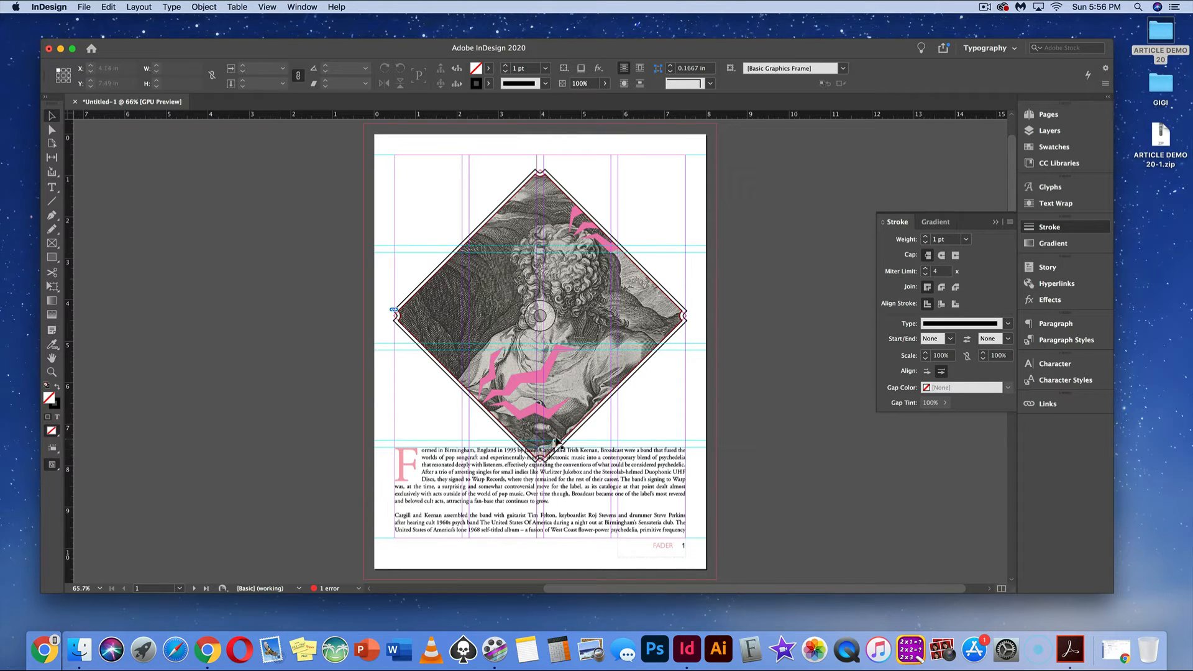
{"action": "left_click", "coordinate": [585, 425]}
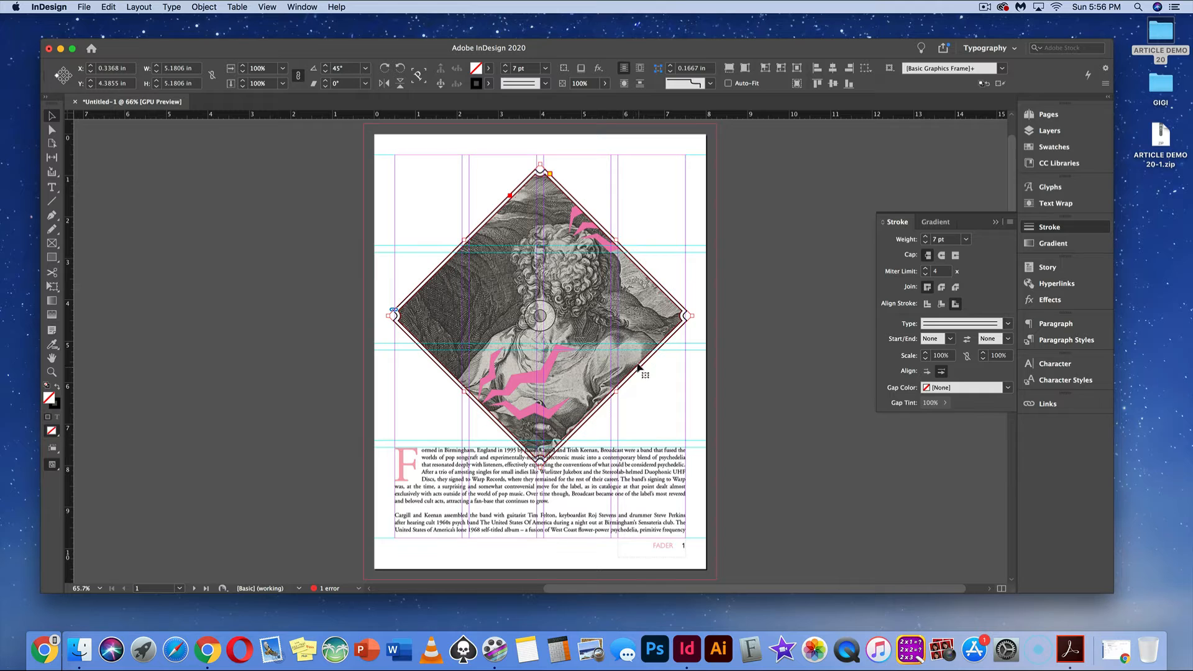
{"action": "left_click", "coordinate": [1057, 204]}
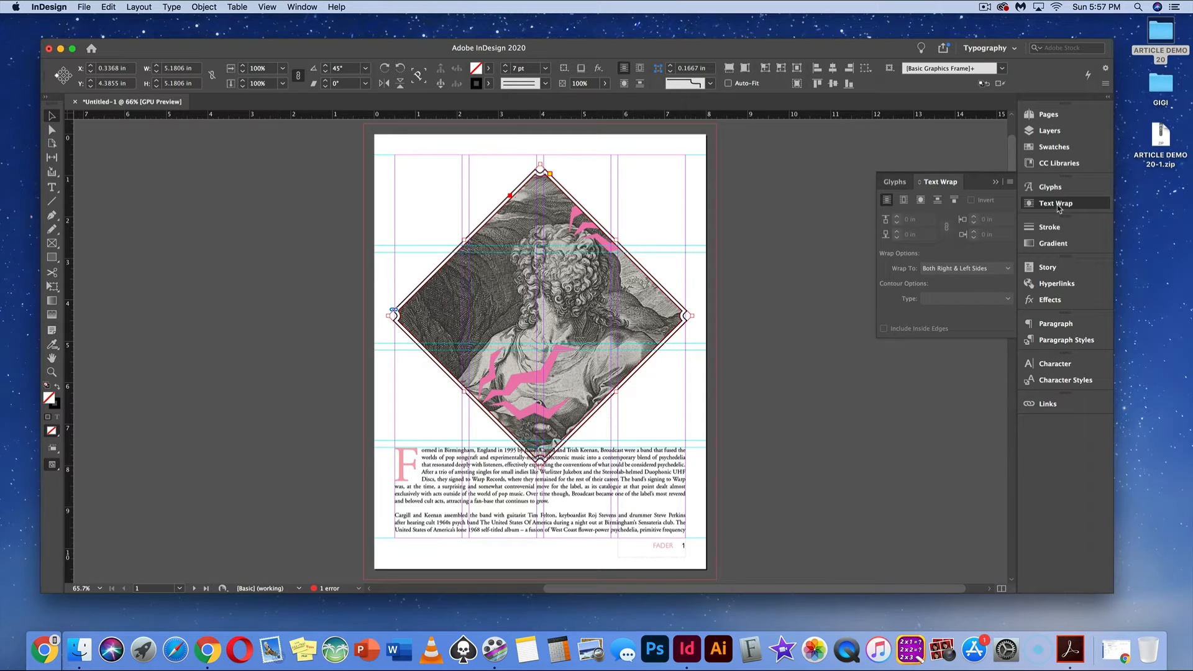
{"action": "left_click", "coordinate": [904, 200]}
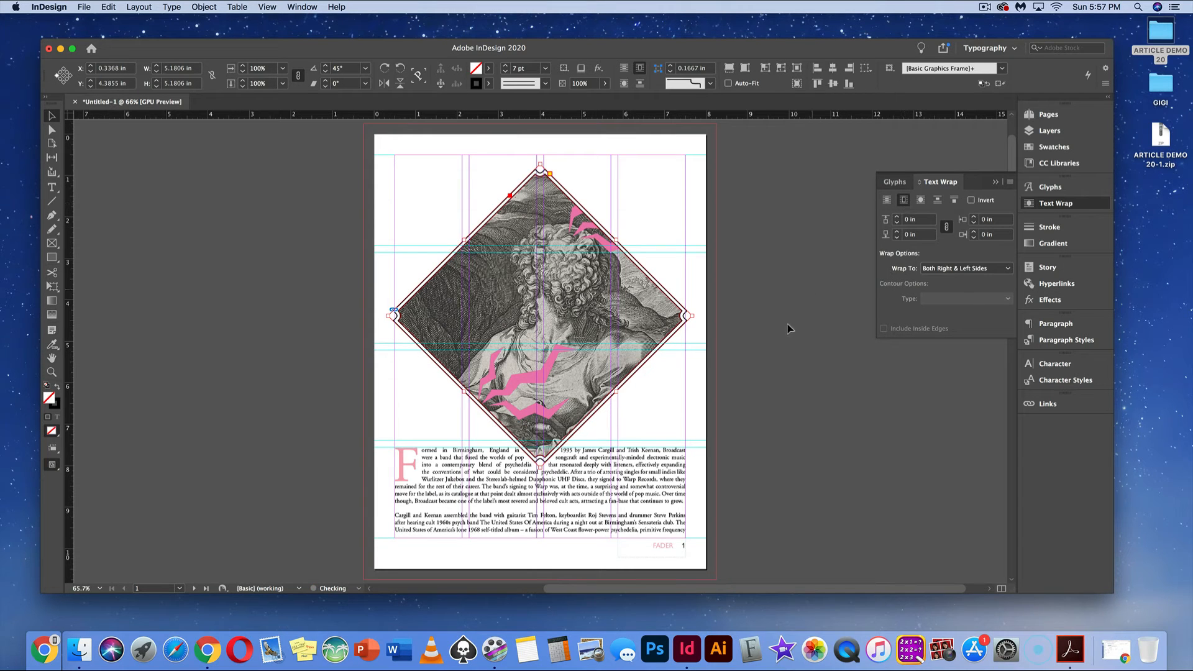
{"action": "left_click", "coordinate": [664, 430]}
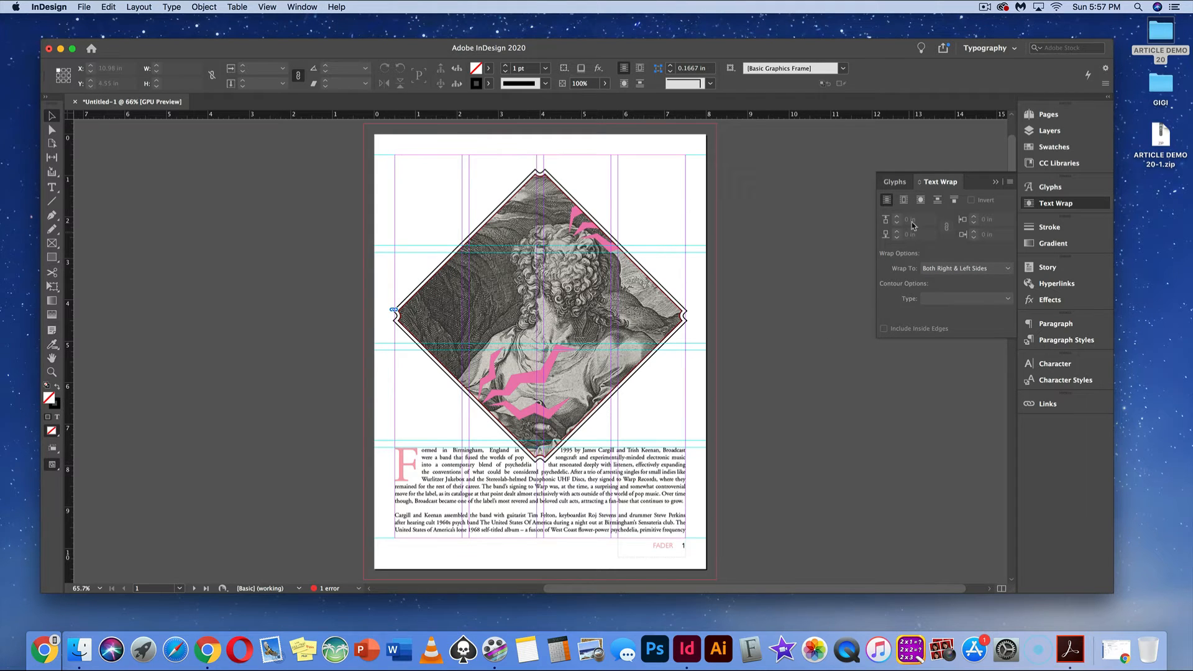
{"action": "left_click", "coordinate": [649, 365]}
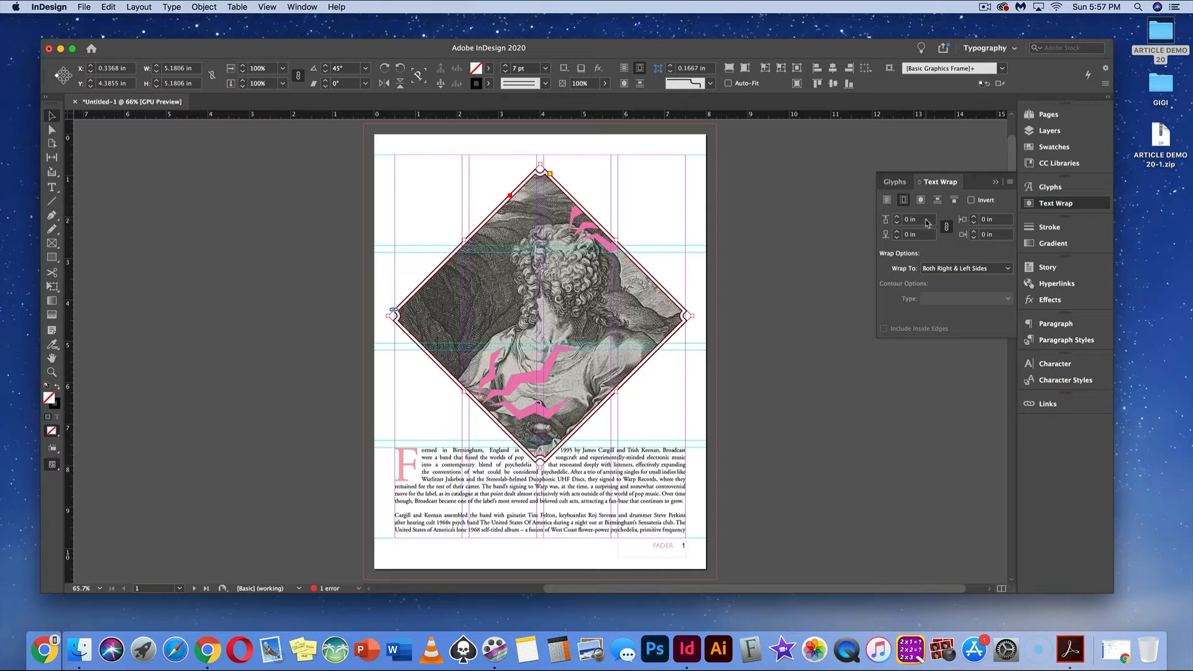
{"action": "left_click", "coordinate": [898, 216]}
{"action": "left_click", "coordinate": [738, 350]}
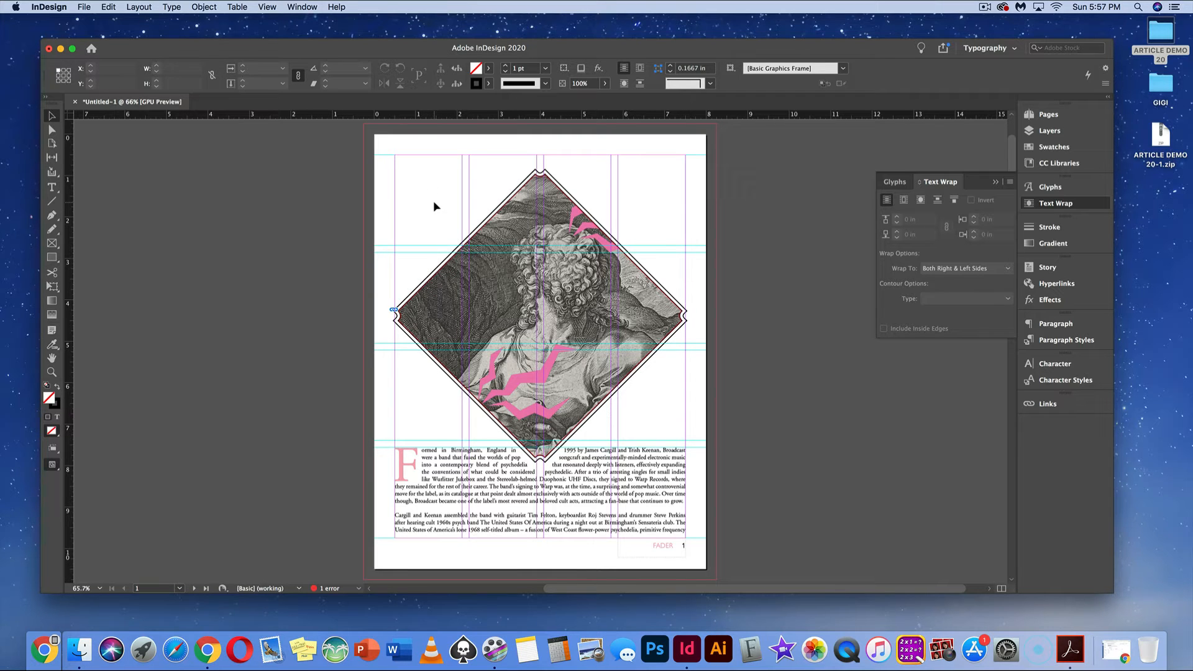
Place Title.pdf in the page's upper-left area, beside the diamond, at about 3.33 by 3.54 in
{"action": "key", "text": "super+d"}
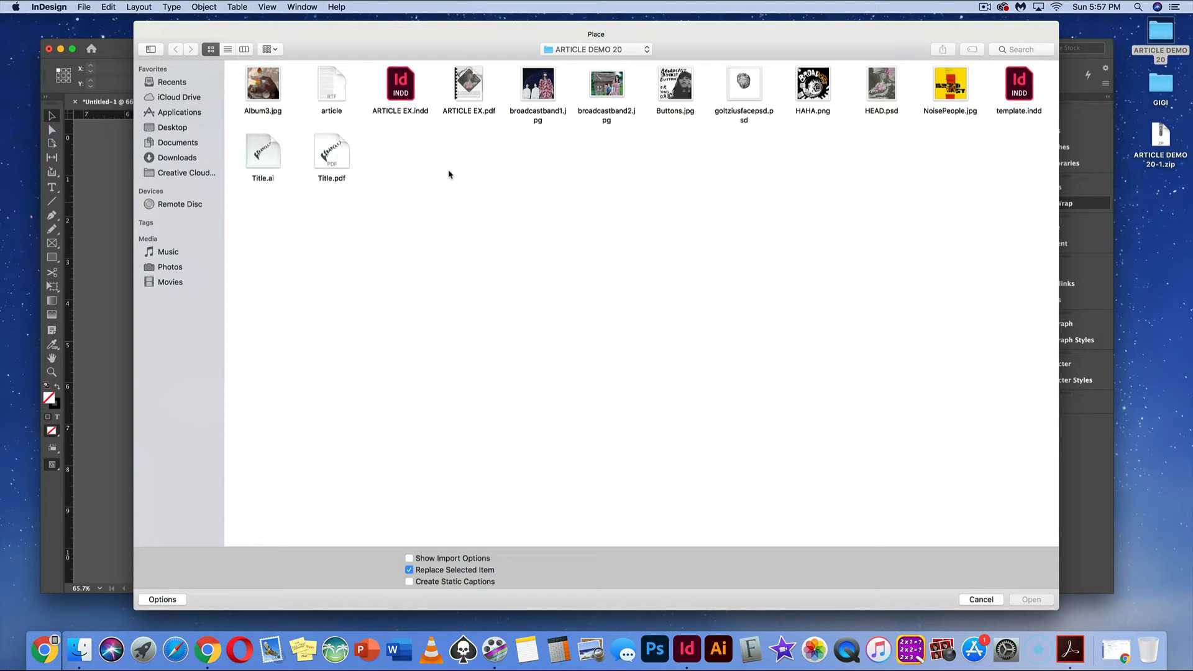
{"action": "left_click", "coordinate": [340, 156]}
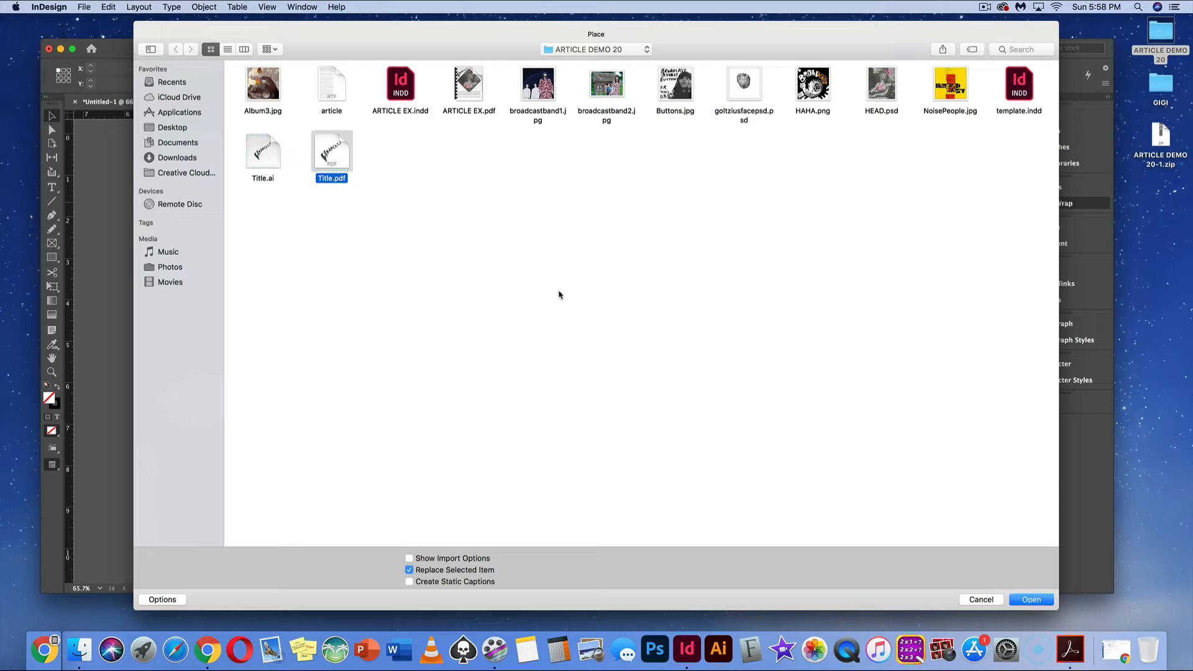
{"action": "left_click", "coordinate": [1031, 600]}
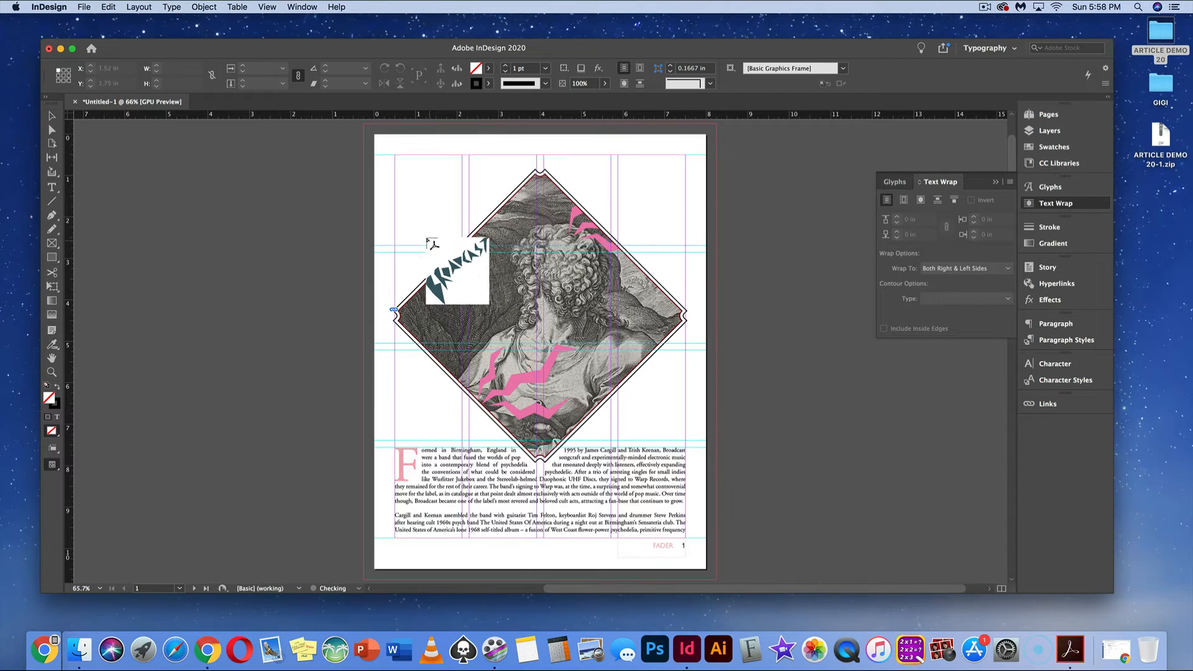
{"action": "left_click_drag", "start_coordinate": [384, 156], "coordinate": [523, 301]}
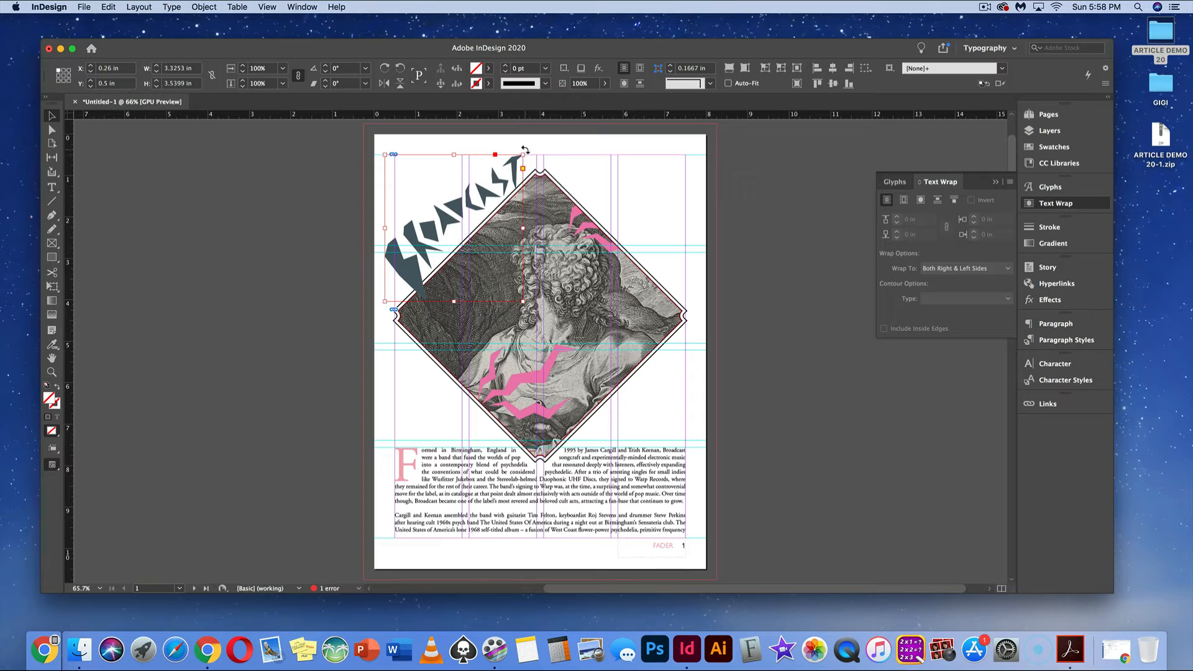
Rotate the placed title to about -4° and scale it with its frame to about 3.09 by 3.29 in
{"action": "left_click_drag", "start_coordinate": [527, 152], "coordinate": [531, 157]}
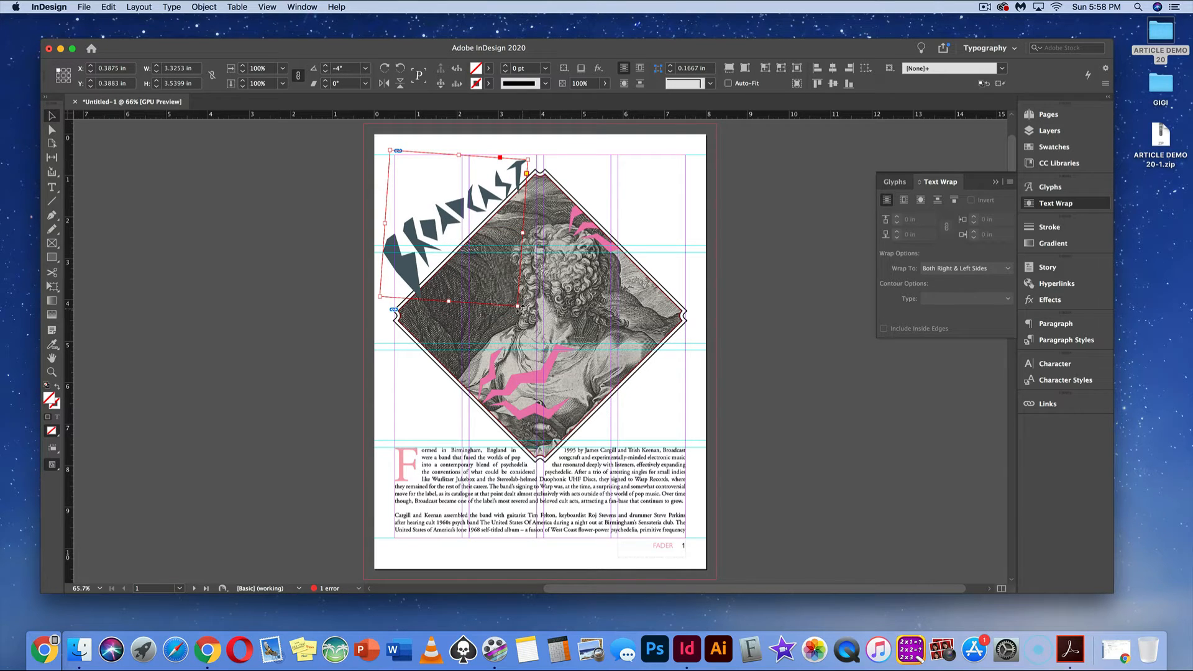
{"action": "left_click_drag", "start_coordinate": [519, 306], "coordinate": [469, 239]}
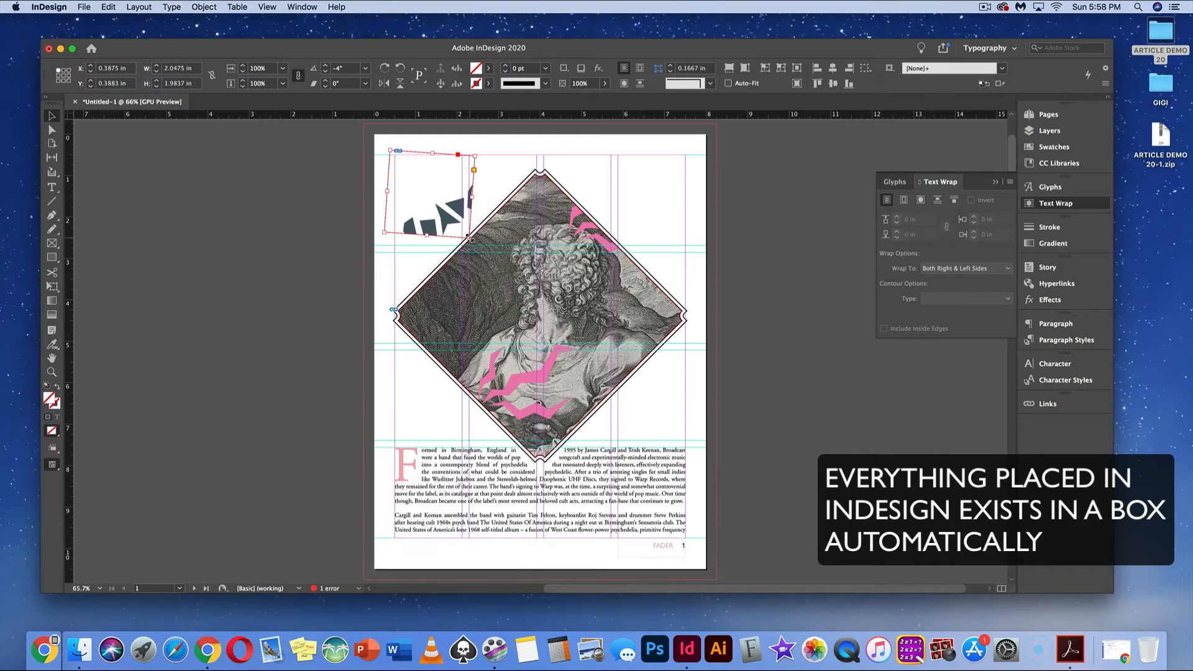
{"action": "key", "text": "super+z"}
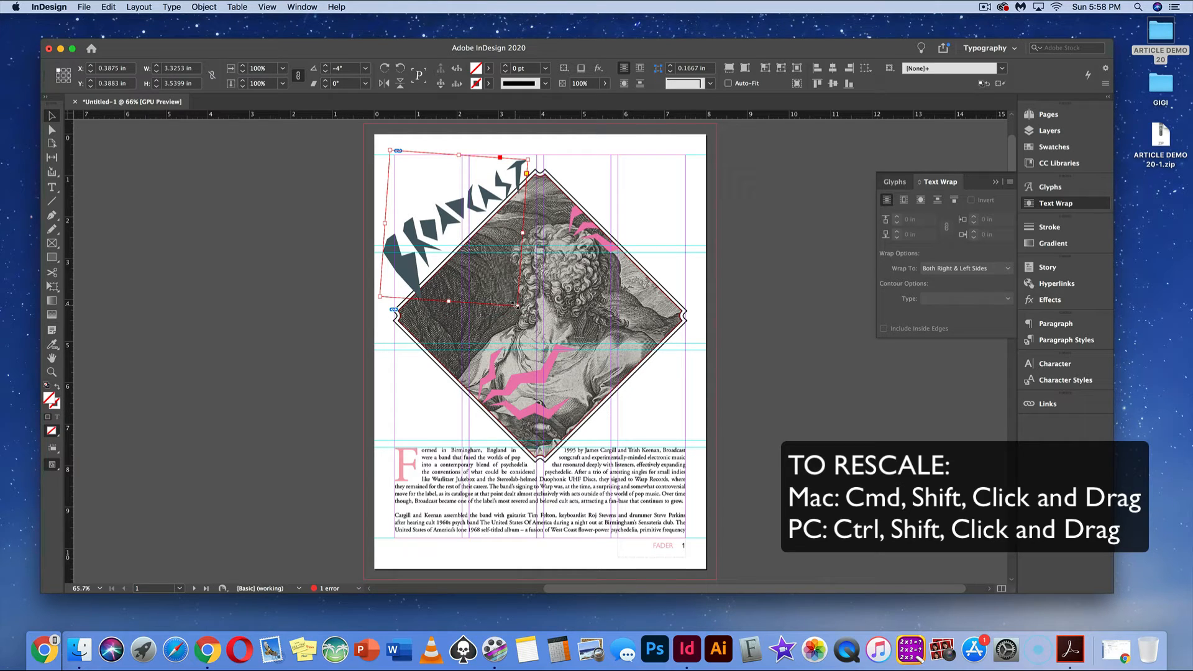
{"action": "left_click_drag", "start_coordinate": [515, 305], "coordinate": [508, 295]}
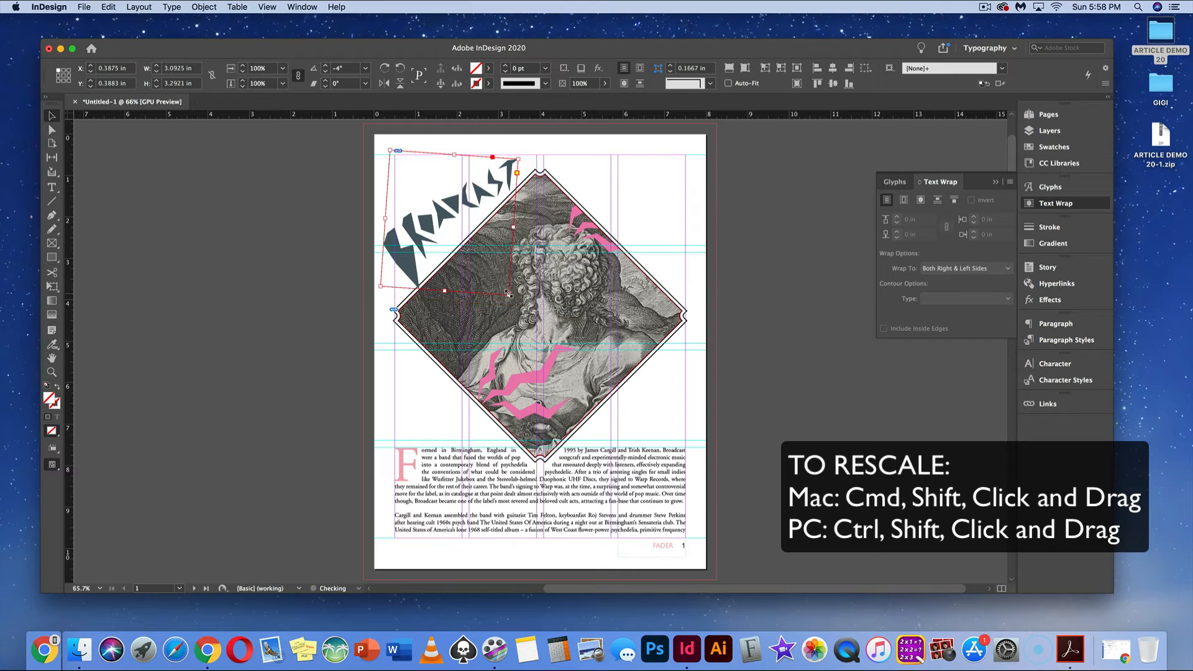
Rotate the title to about -7.5° and nudge it slightly up and to the right along the diamond's edge
{"action": "left_click_drag", "start_coordinate": [526, 155], "coordinate": [522, 156]}
{"action": "key", "text": "Right"}
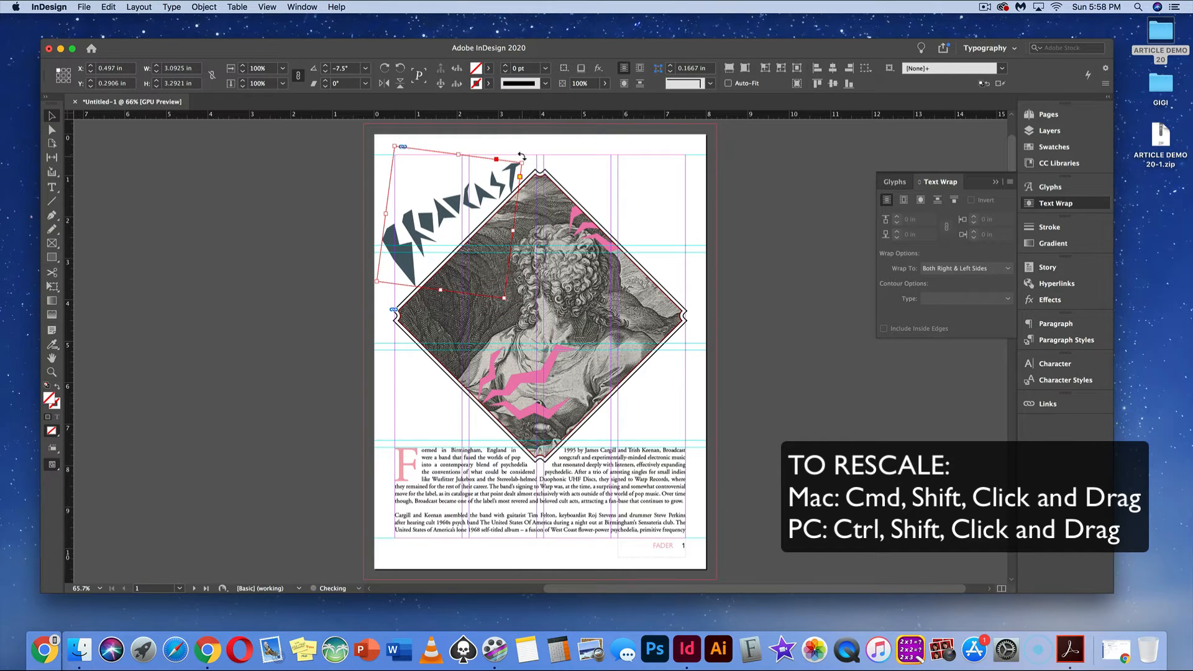
{"action": "key", "text": "Up"}
{"action": "key", "text": "Up"}
{"action": "key", "text": "Up"}
{"action": "key", "text": "Right"}
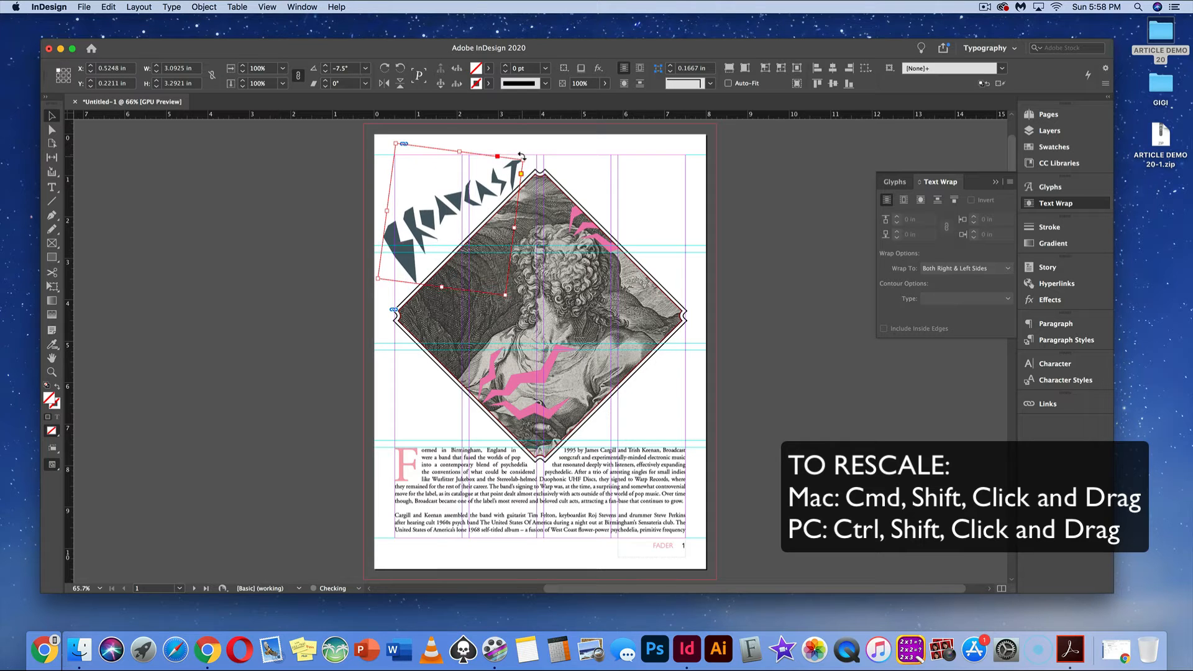
Enlarge the title to about 3.14 by 3.35 in, nudge it further up and right, and deselect it
{"action": "left_click_drag", "start_coordinate": [522, 157], "coordinate": [527, 156]}
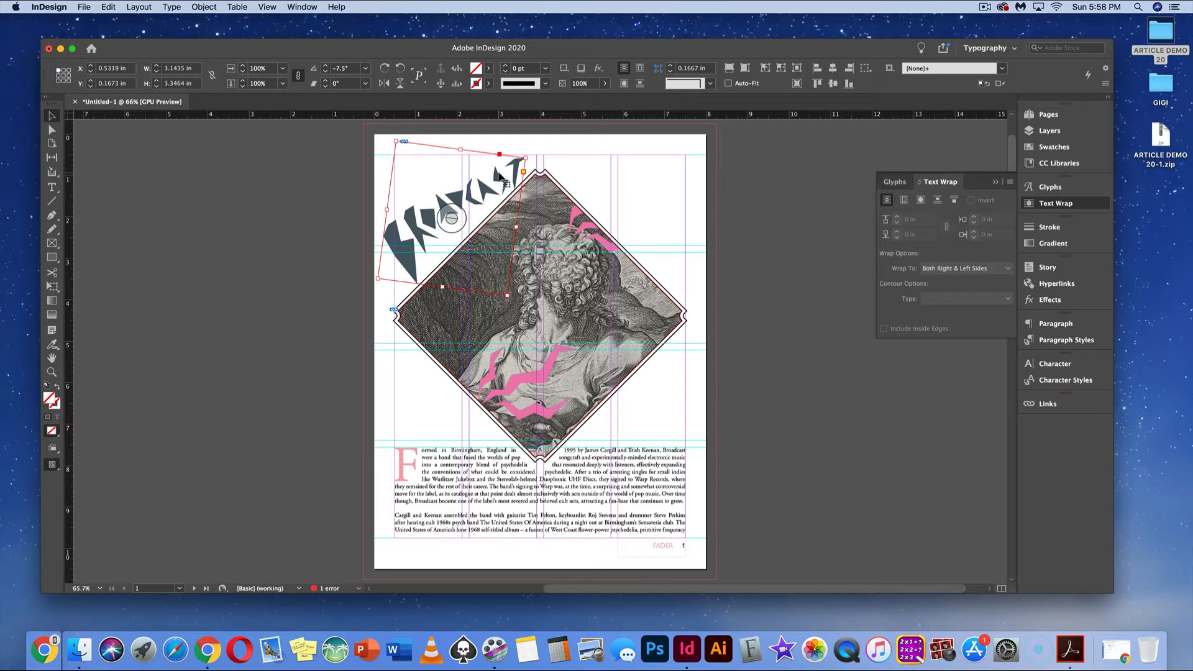
{"action": "key", "text": "Up"}
{"action": "key", "text": "Up"}
{"action": "key", "text": "Right"}
{"action": "key", "text": "Right"}
{"action": "key", "text": "Up"}
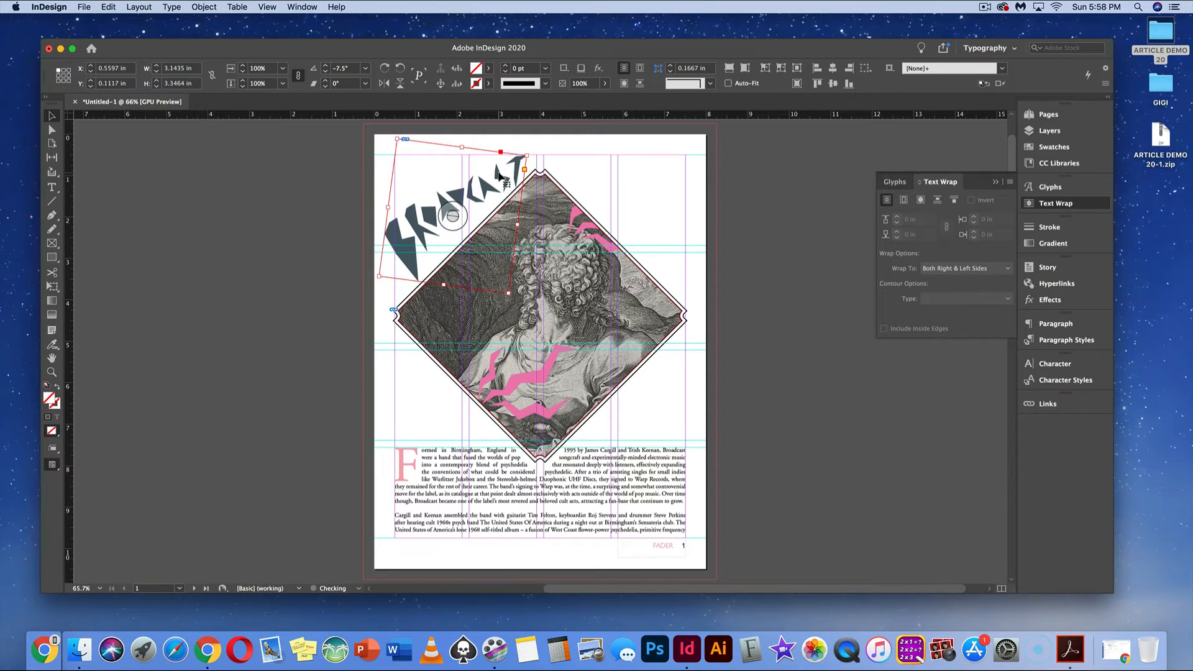
{"action": "left_click", "coordinate": [677, 186]}
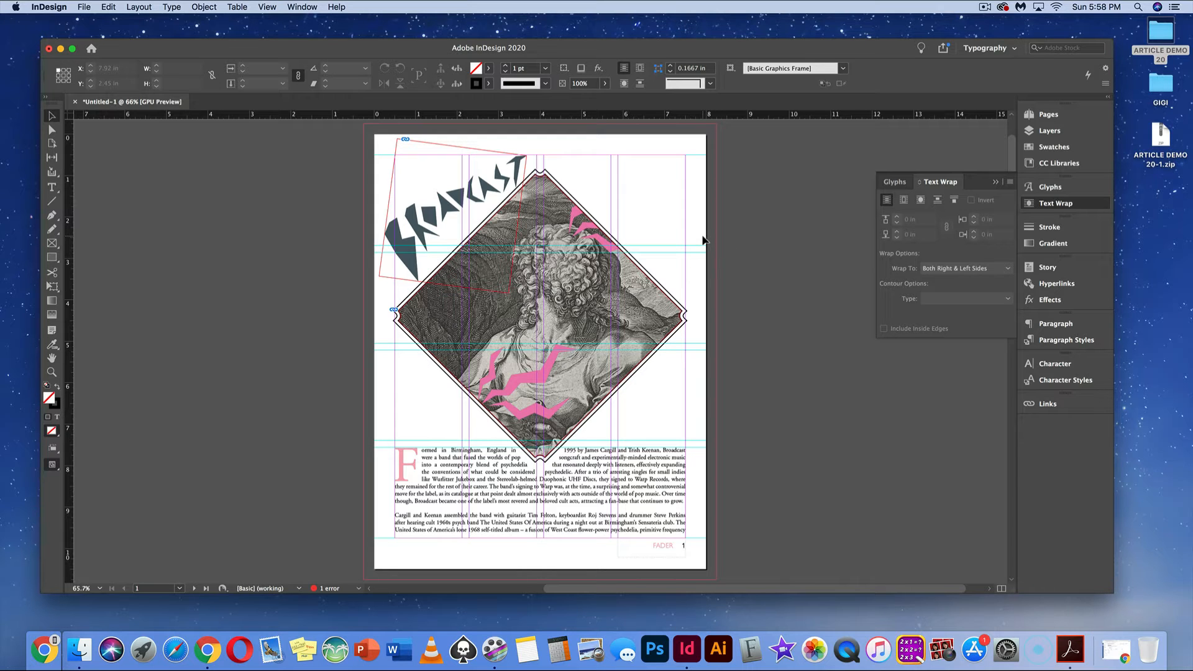
Preview the opening page full screen without guides, and return to the normal layout view
{"action": "key", "text": "shift+w"}
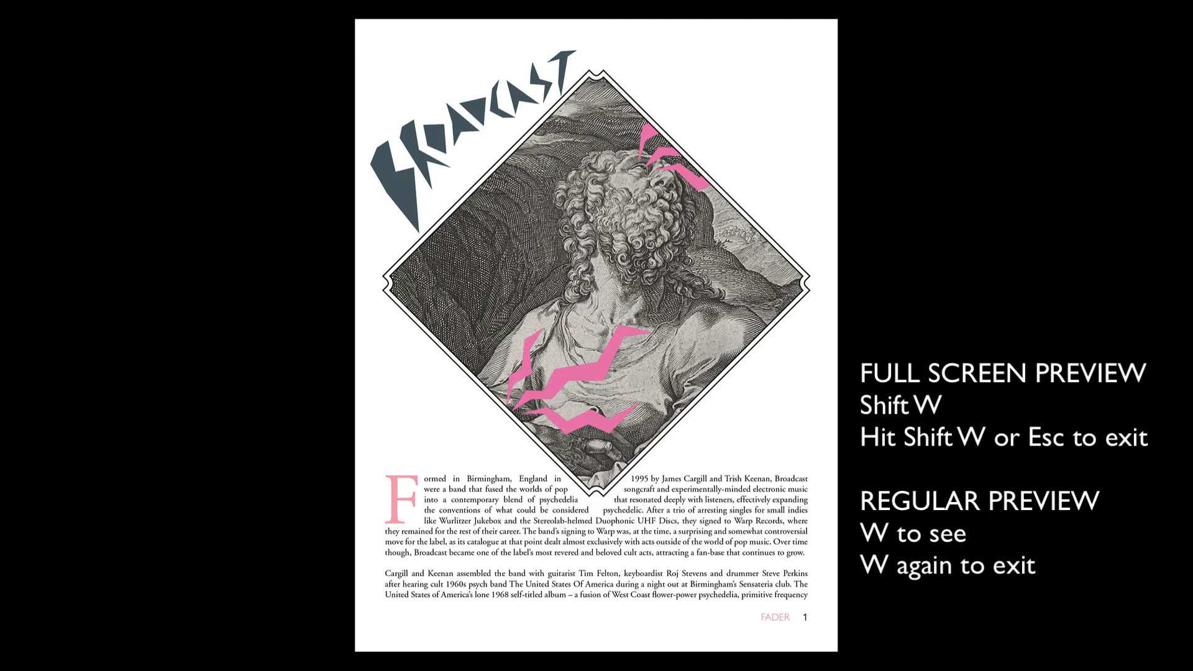
{"action": "key", "text": "shift+w"}
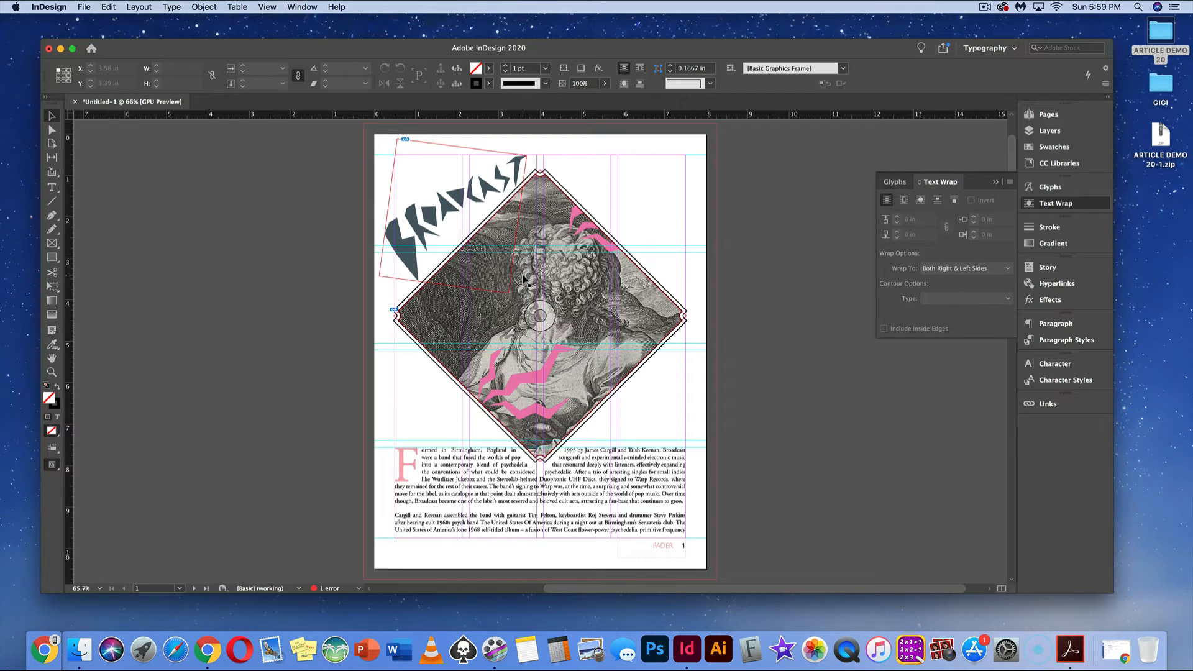
Go to page 2 of the article's text spread
{"action": "scroll", "coordinate": [525, 282], "scroll_direction": "down", "scroll_amount": 10}
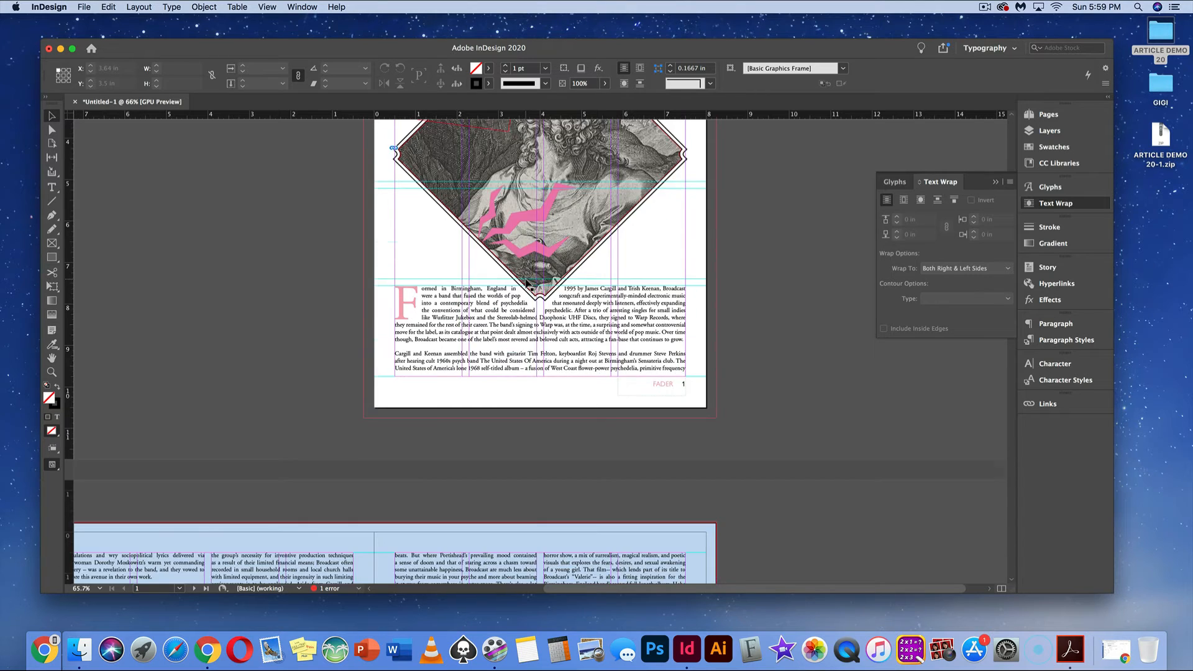
{"action": "scroll", "coordinate": [525, 283], "scroll_direction": "down", "scroll_amount": 5}
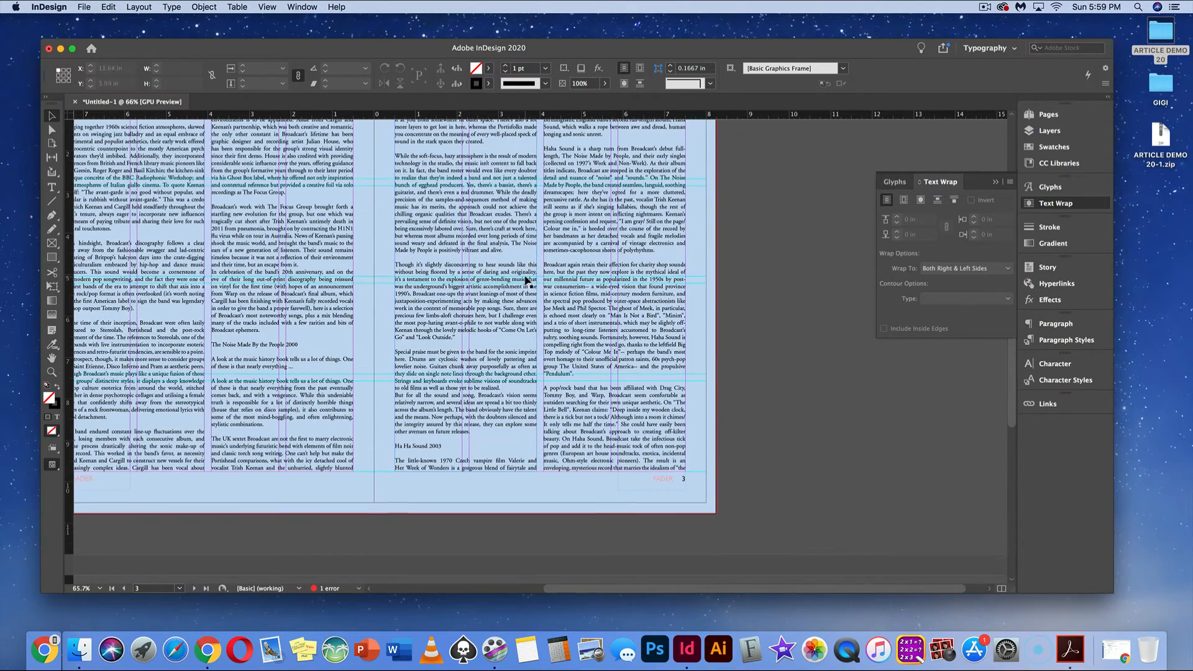
{"action": "scroll", "coordinate": [513, 278], "scroll_direction": "left", "scroll_amount": 3}
{"action": "scroll", "coordinate": [514, 278], "scroll_direction": "up", "scroll_amount": 1}
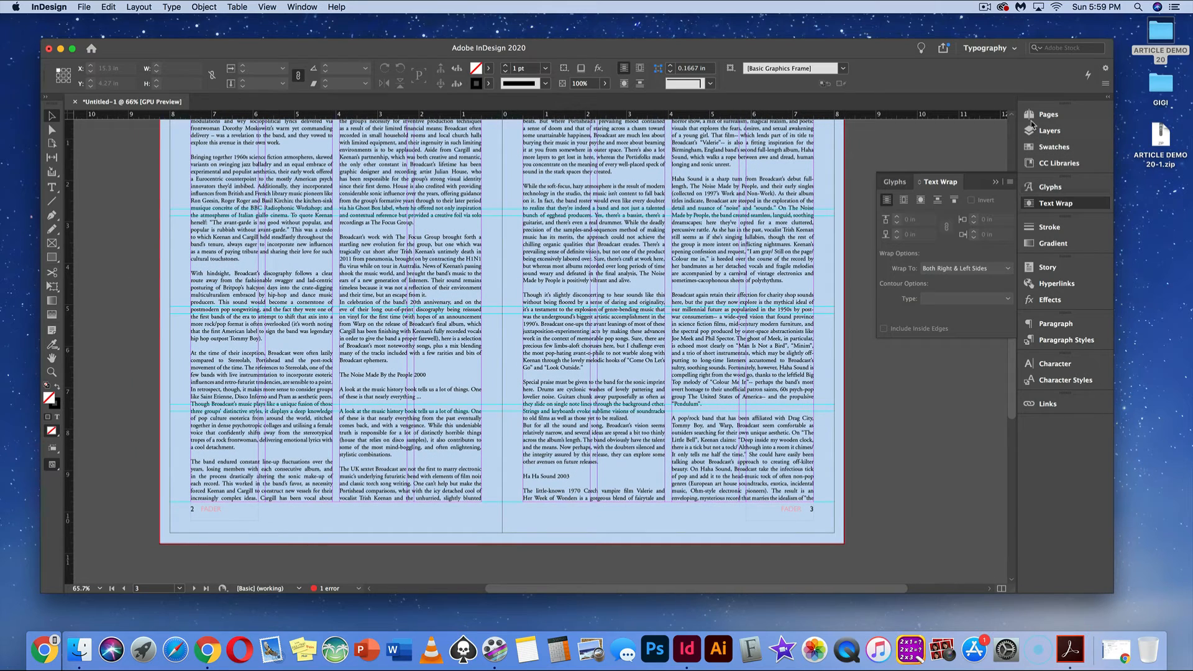
{"action": "left_click", "coordinate": [1032, 116]}
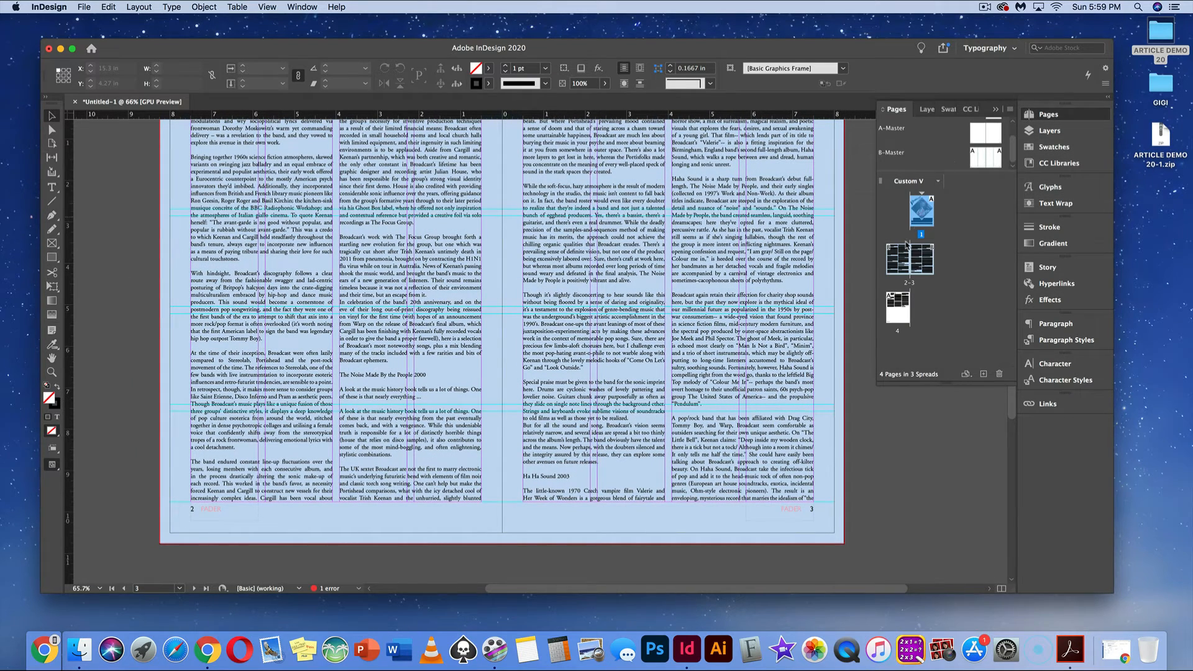
{"action": "double_click", "coordinate": [897, 258]}
{"action": "scroll", "coordinate": [725, 302], "scroll_direction": "up", "scroll_amount": 1}
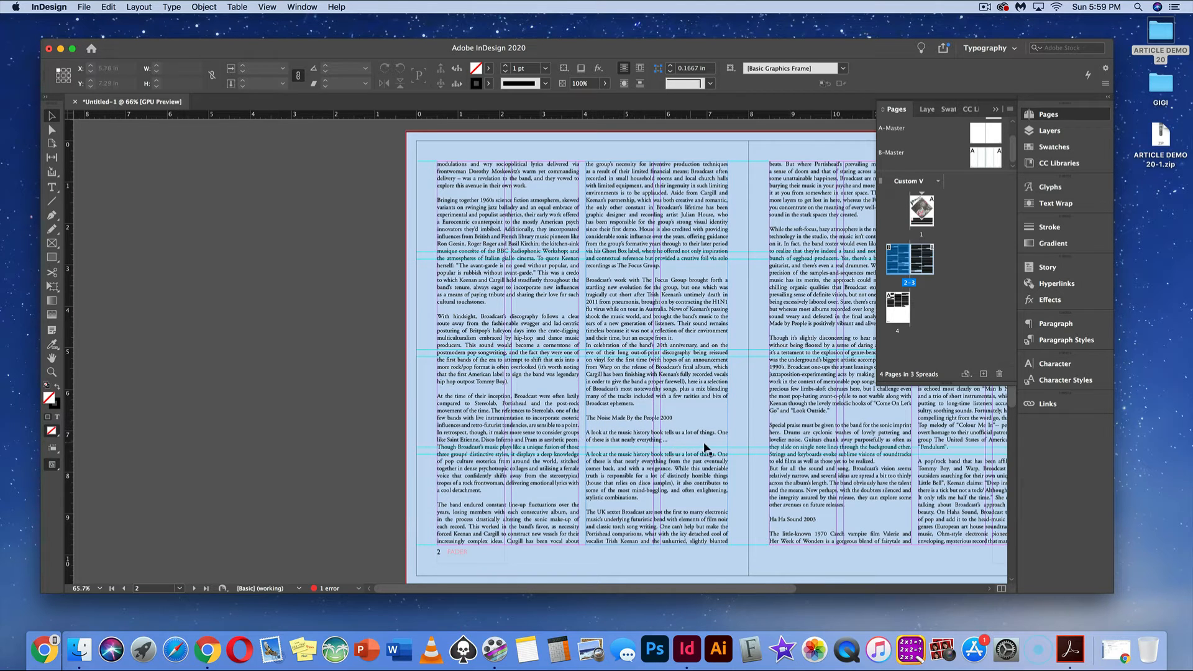
Create a new character style named HEADER
{"action": "left_click", "coordinate": [1036, 380]}
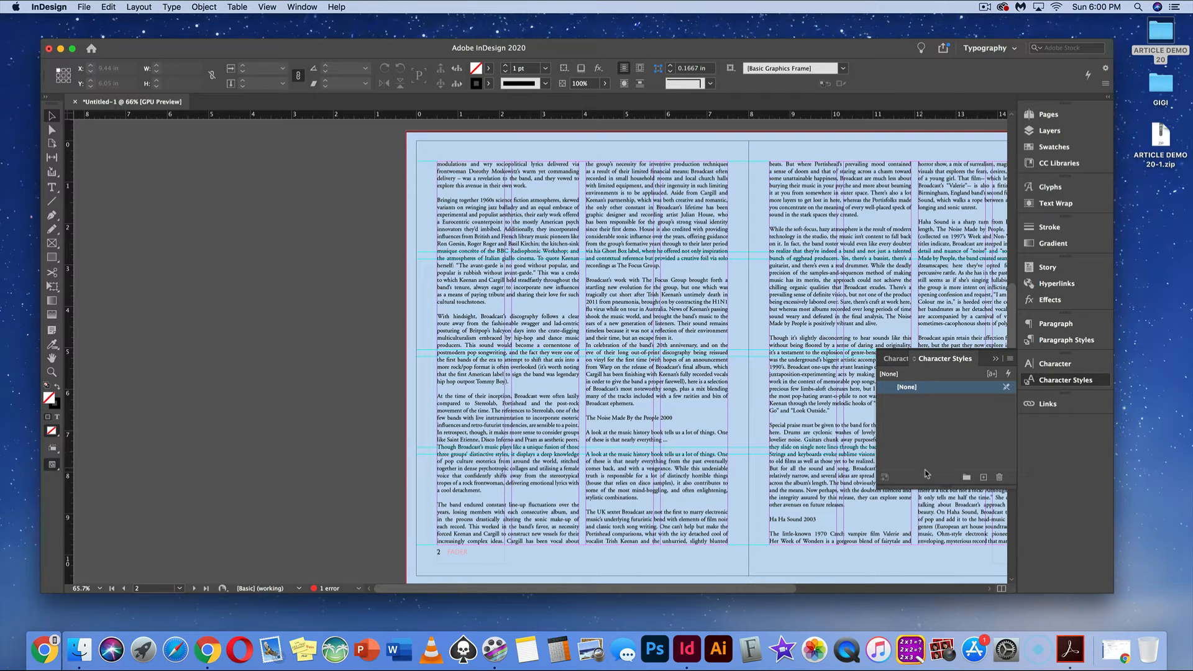
{"action": "left_click", "coordinate": [984, 478]}
{"action": "double_click", "coordinate": [923, 401]}
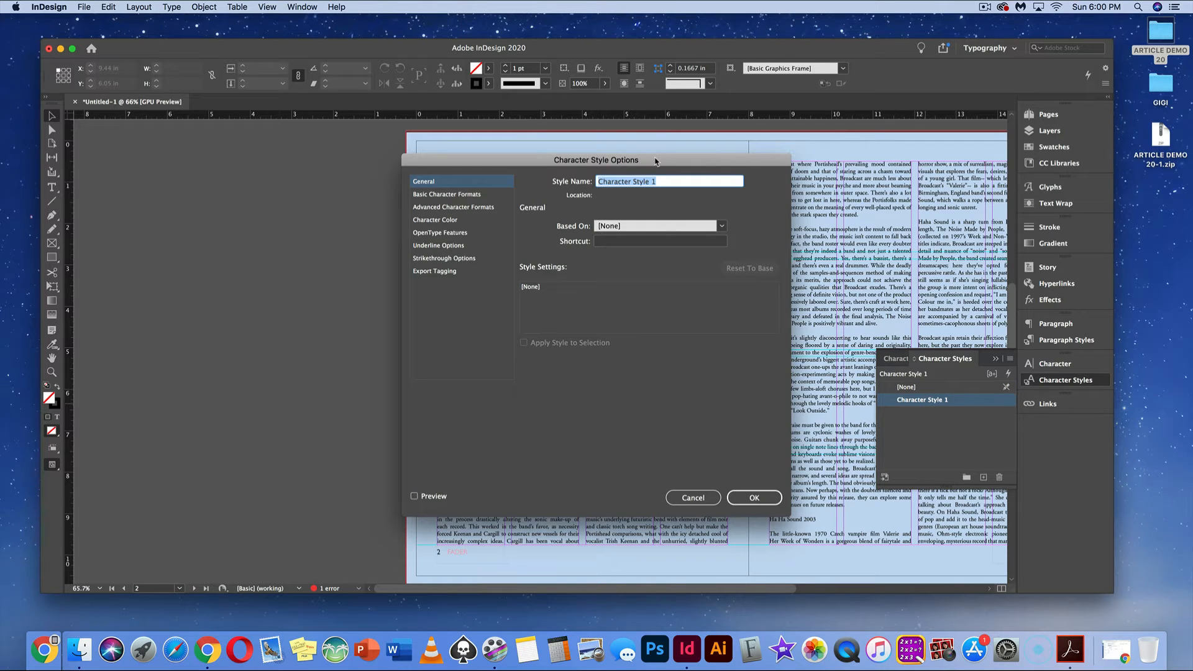
{"action": "type", "text": "HEADER"}
Set the HEADER style's font to Adobe Garamond Bold at 14 pt
{"action": "left_click", "coordinate": [482, 194]}
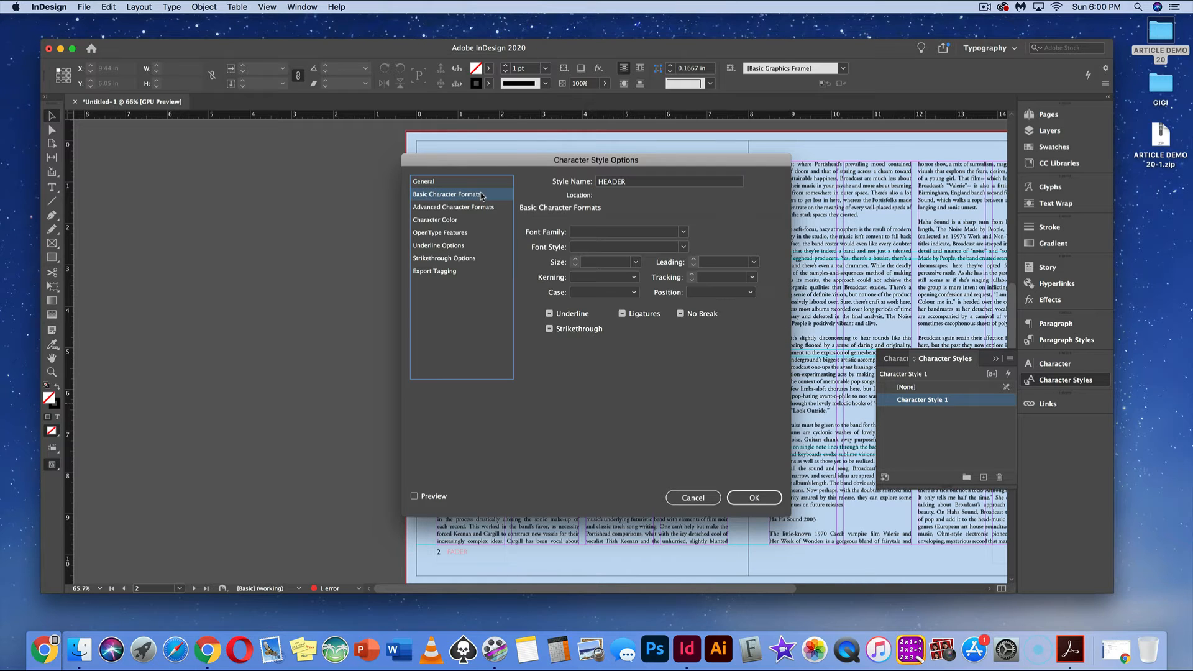
{"action": "left_click", "coordinate": [677, 232]}
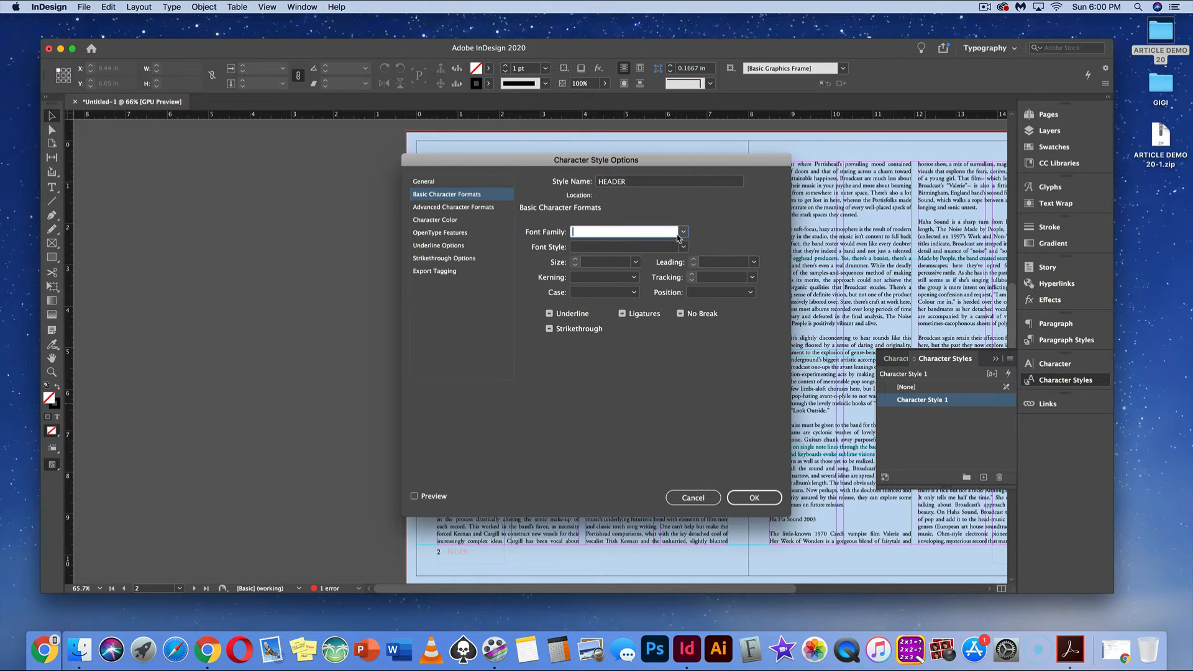
{"action": "type", "text": "Adobe Caslon"}
{"action": "type", "text": "Garamond"}
{"action": "left_click", "coordinate": [663, 246]}
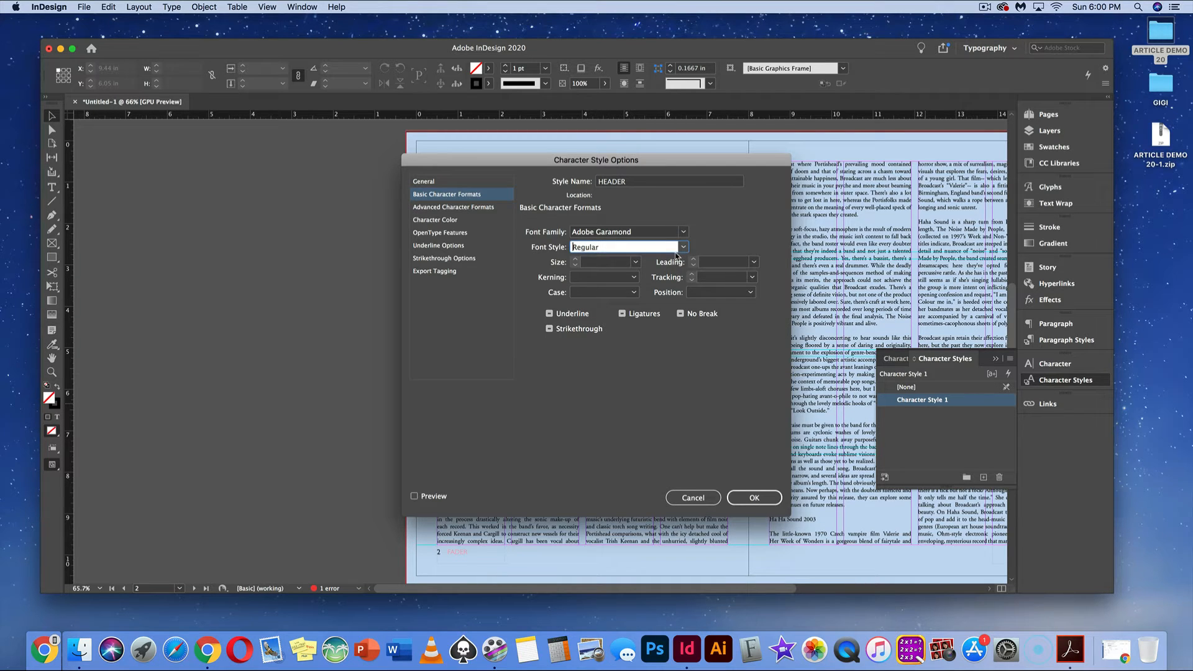
{"action": "left_click", "coordinate": [683, 247]}
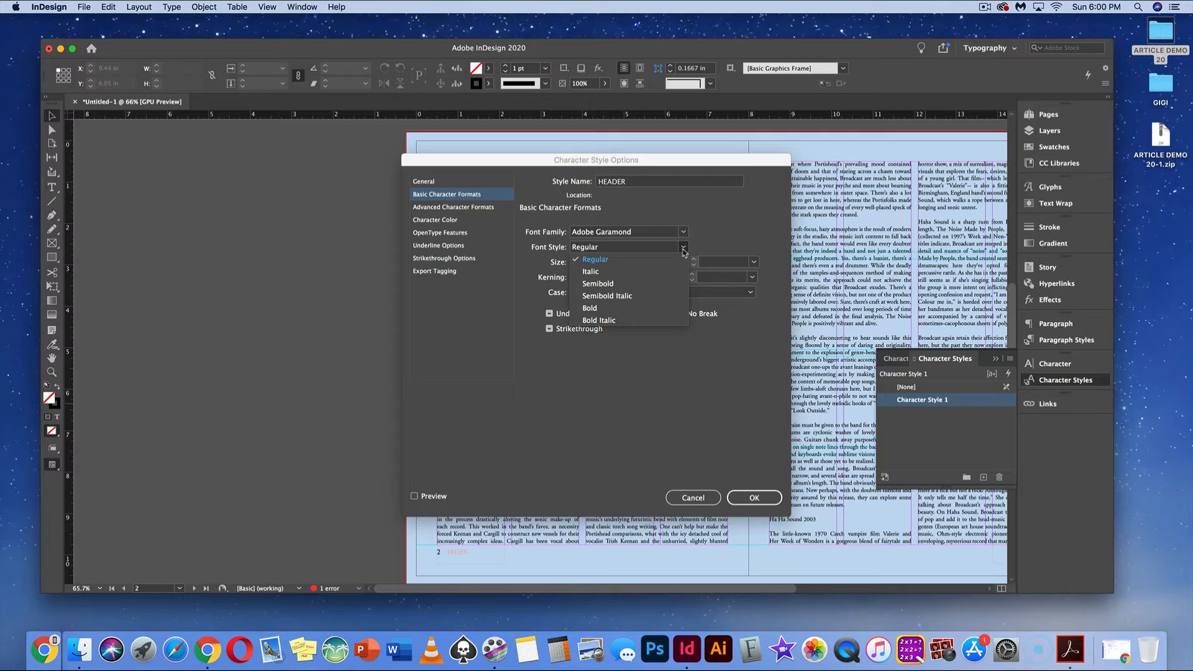
{"action": "left_click", "coordinate": [660, 308]}
{"action": "left_click", "coordinate": [636, 262]}
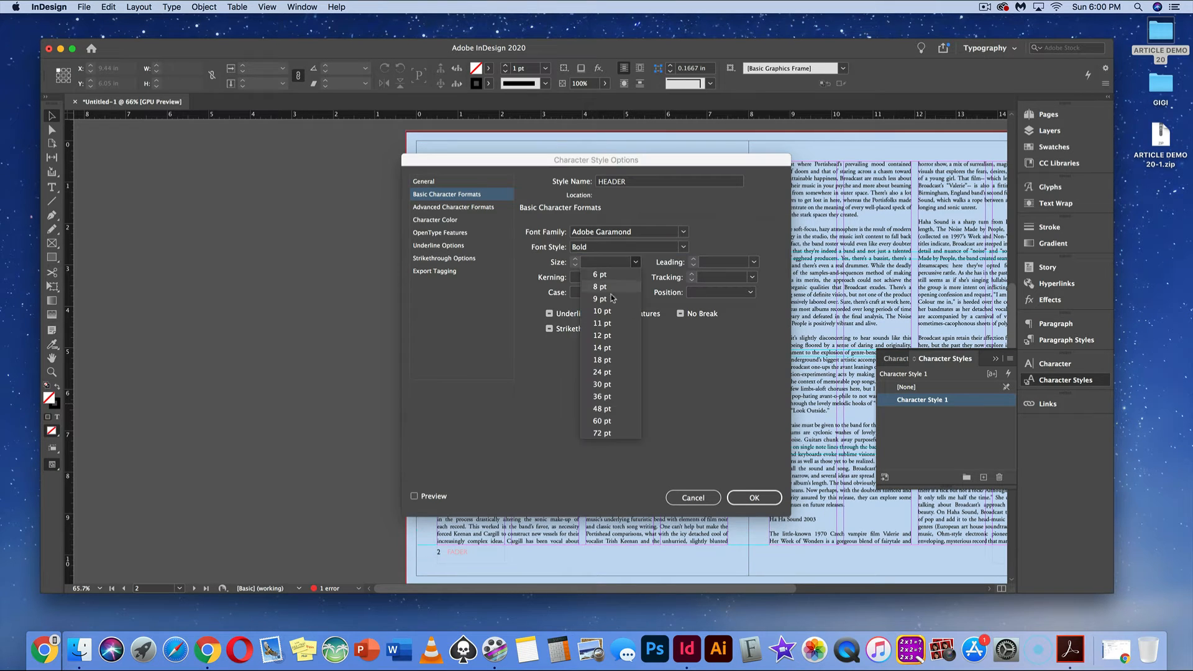
{"action": "left_click", "coordinate": [615, 348]}
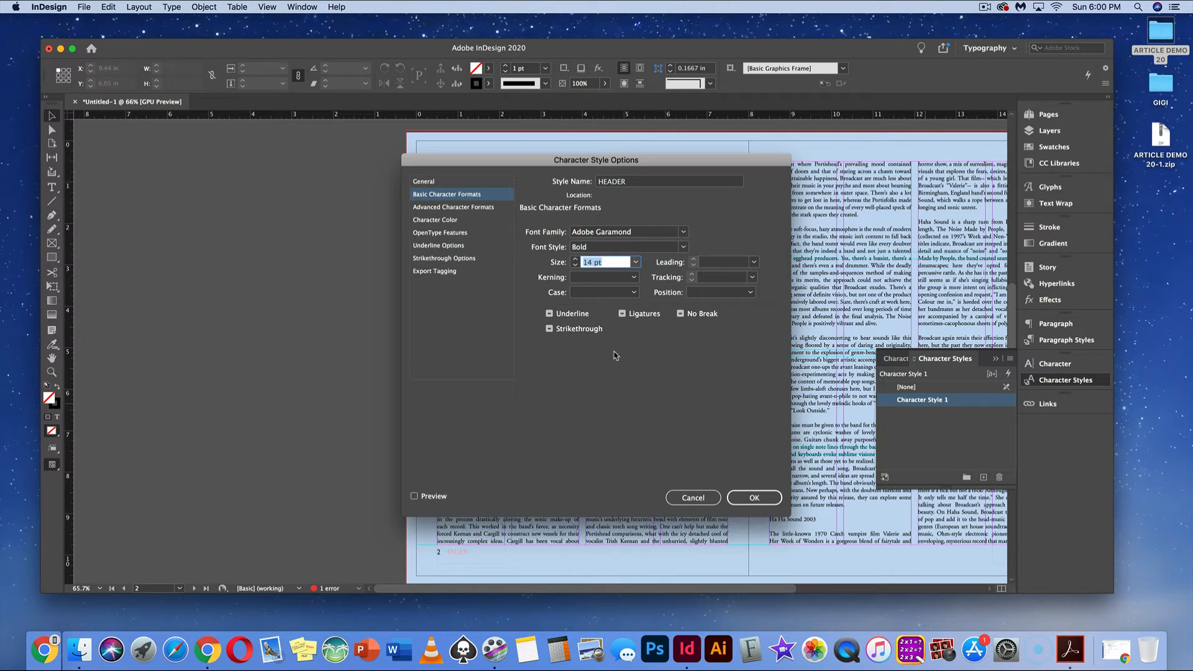
Set the HEADER style's character color to [Black] and save the style
{"action": "left_click", "coordinate": [466, 209]}
{"action": "left_click", "coordinate": [451, 220]}
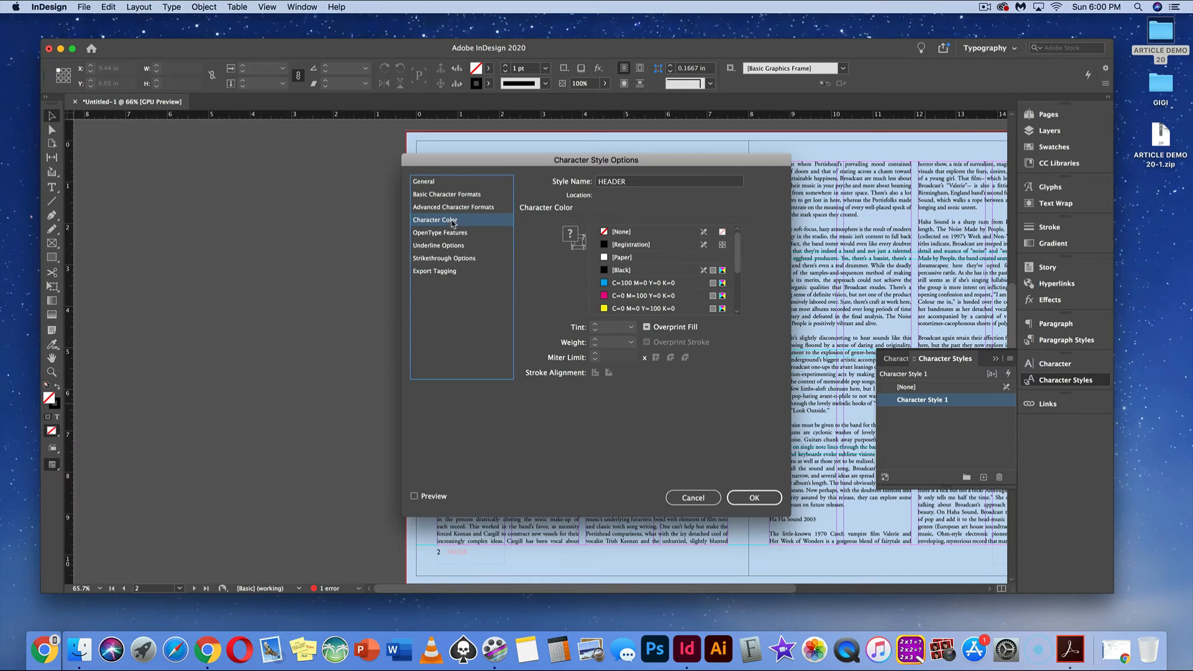
{"action": "left_click", "coordinate": [624, 271]}
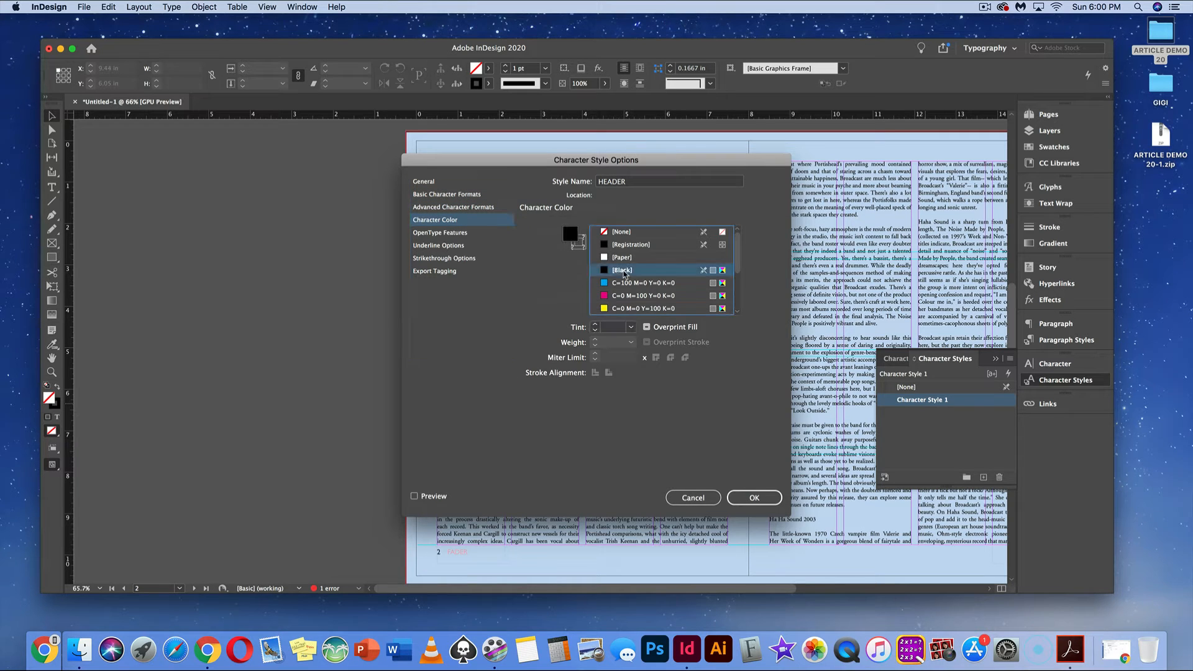
{"action": "left_click", "coordinate": [744, 499]}
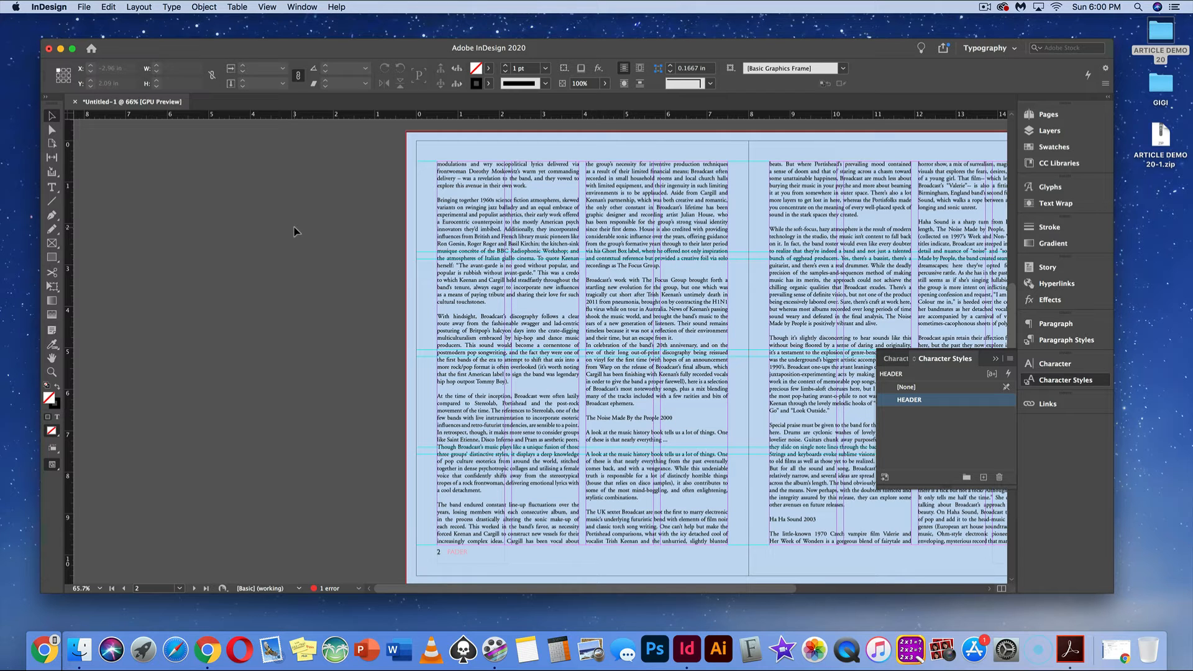
Apply the HEADER character style to the subheading "The Noise Made By the People 2000" on page 2
{"action": "key", "text": "t"}
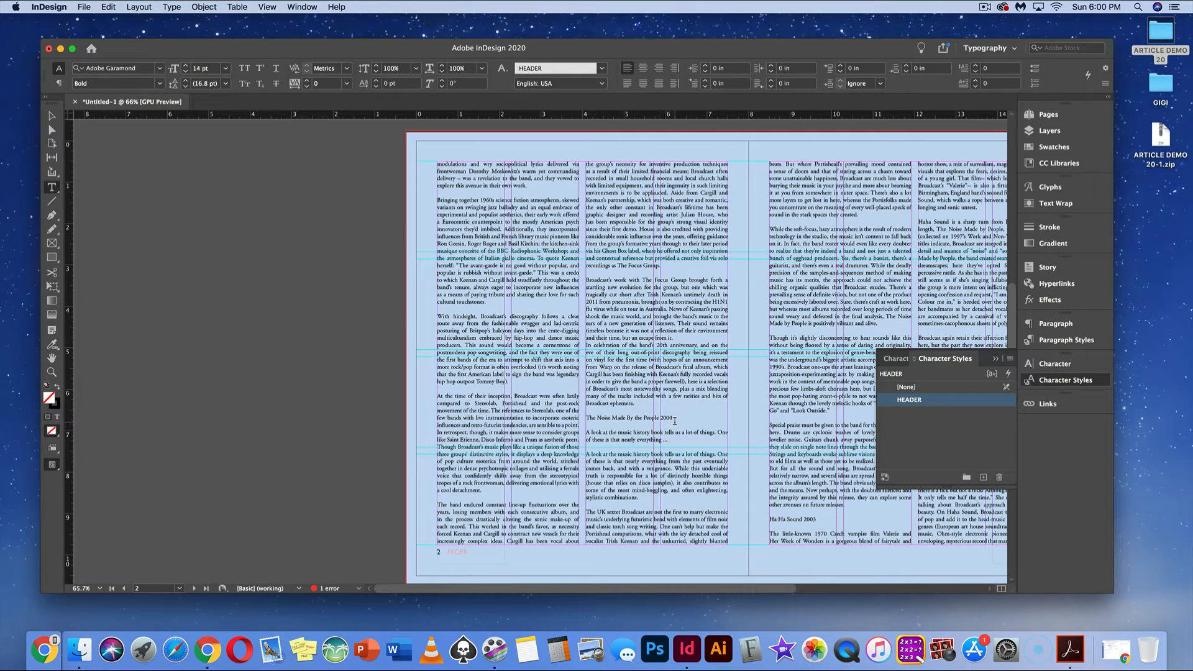
{"action": "left_click", "coordinate": [585, 428]}
{"action": "left_click_drag", "start_coordinate": [580, 420], "coordinate": [676, 421]}
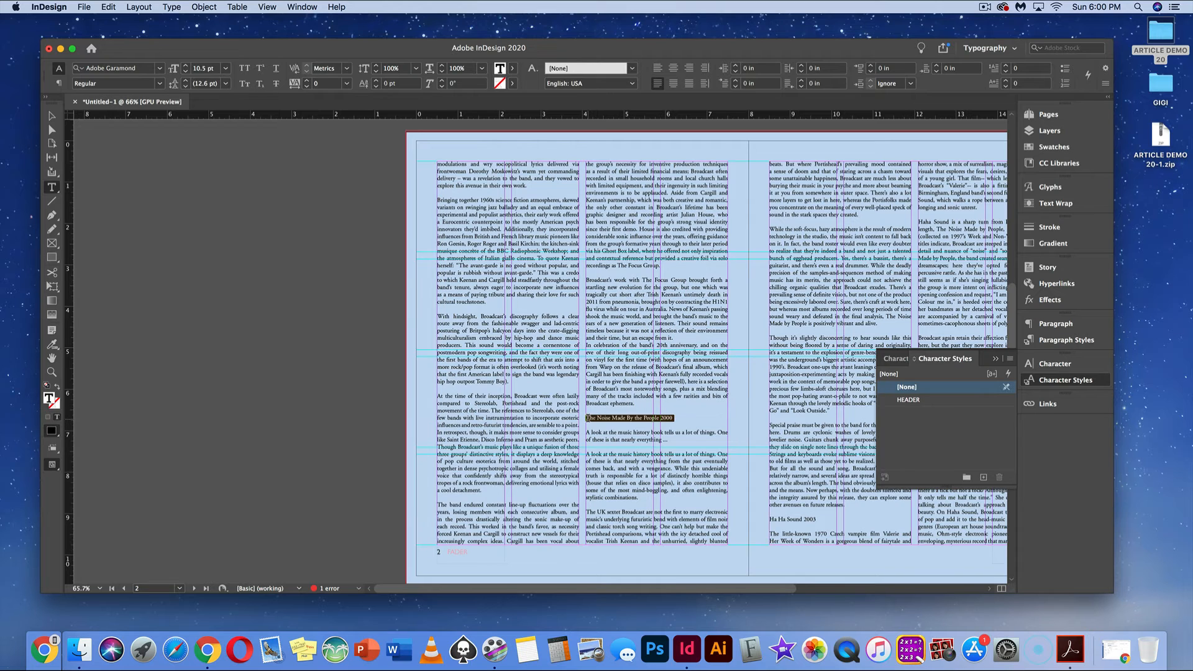
{"action": "left_click", "coordinate": [903, 401]}
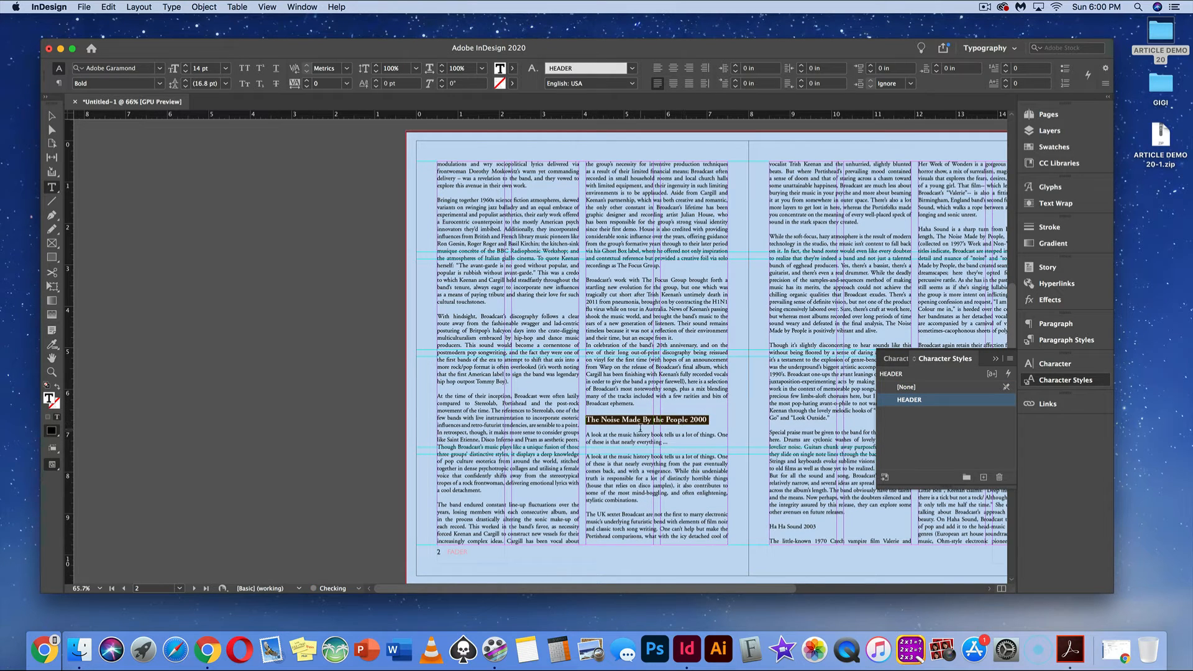
Apply the HEADER character style to the subheading "Ha Ha Sound 2003" on page 3
{"action": "left_click", "coordinate": [761, 433], "text": "super"}
{"action": "left_click_drag", "start_coordinate": [757, 432], "coordinate": [488, 423]}
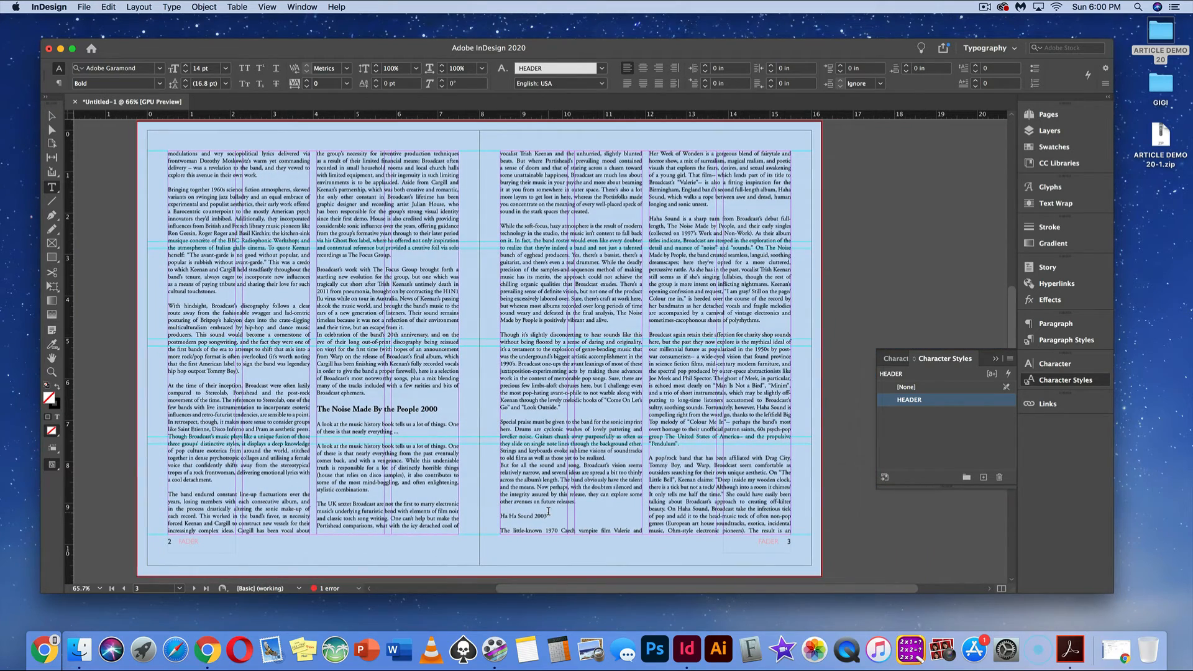
{"action": "left_click_drag", "start_coordinate": [548, 516], "coordinate": [500, 516]}
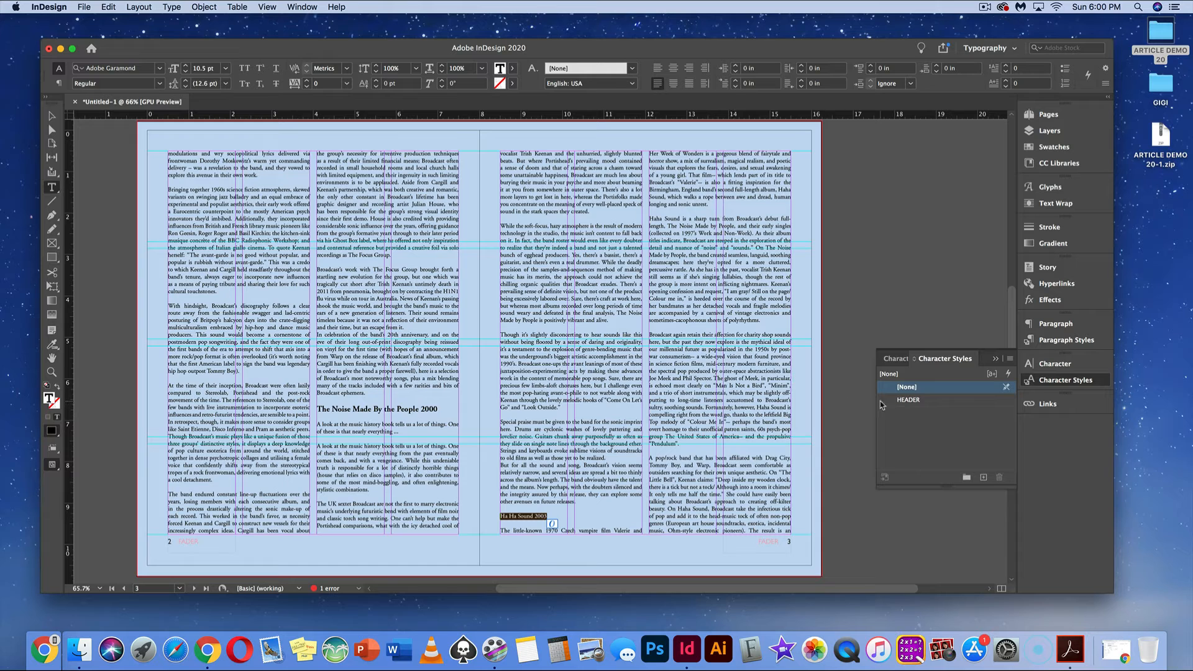
{"action": "left_click", "coordinate": [899, 402]}
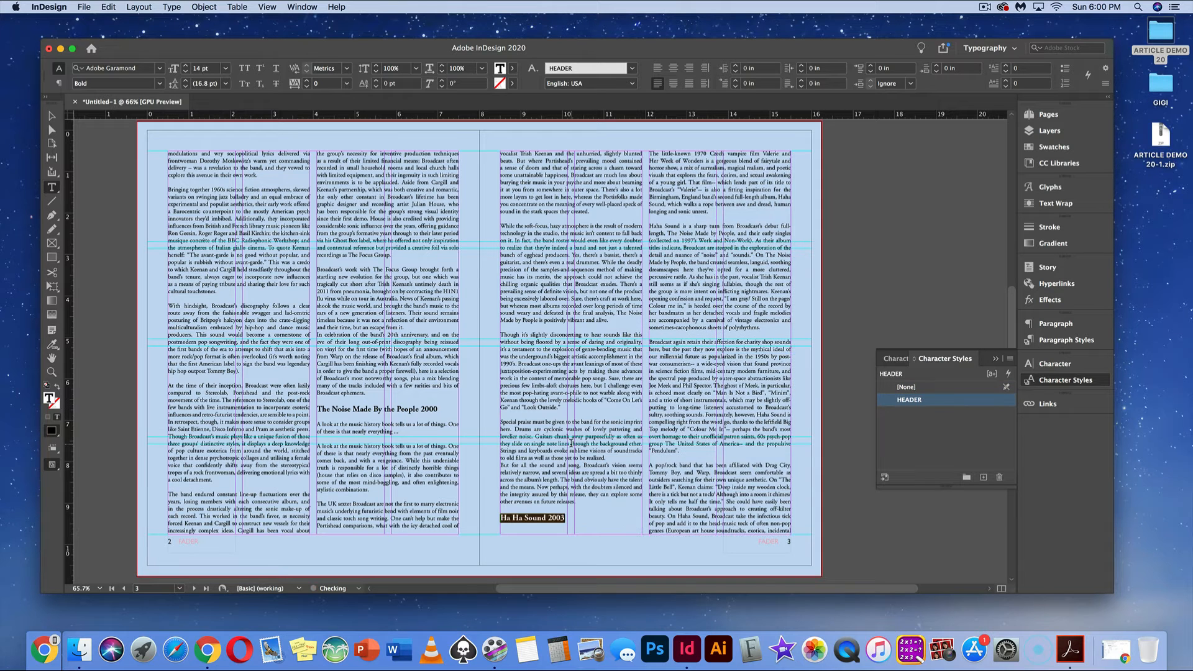
Apply the HEADER character style to the subheading "Tender Buttons 2005" on page 4
{"action": "scroll", "coordinate": [571, 444], "scroll_direction": "down", "scroll_amount": 10}
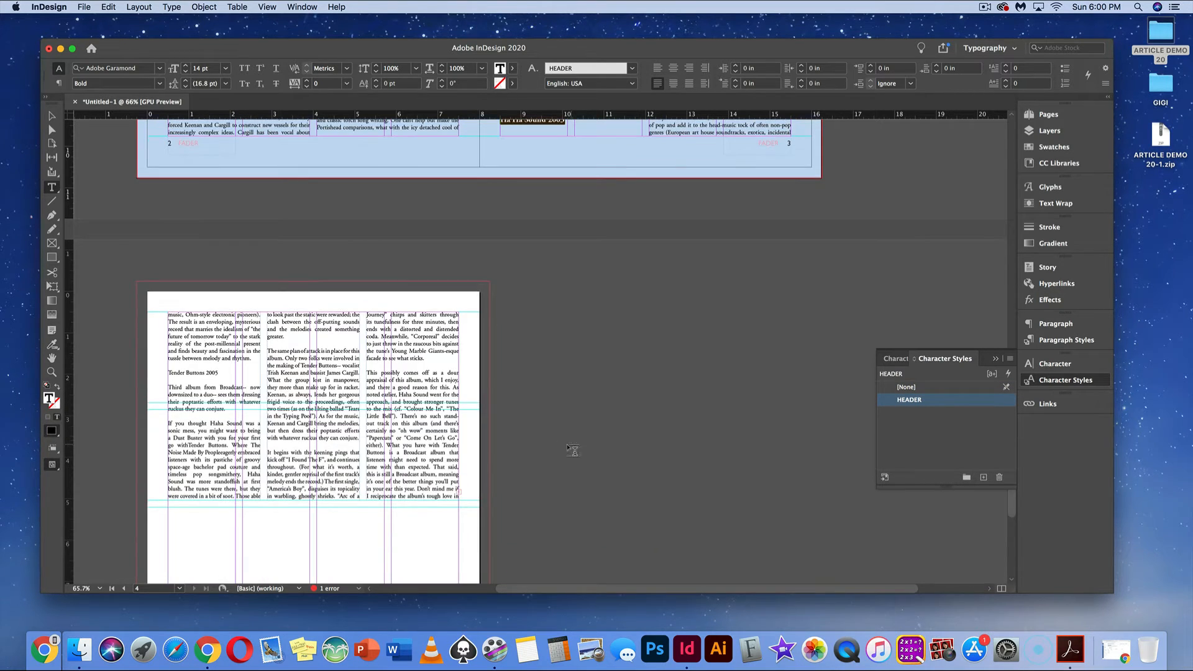
{"action": "scroll", "coordinate": [321, 430], "scroll_direction": "down", "scroll_amount": 1}
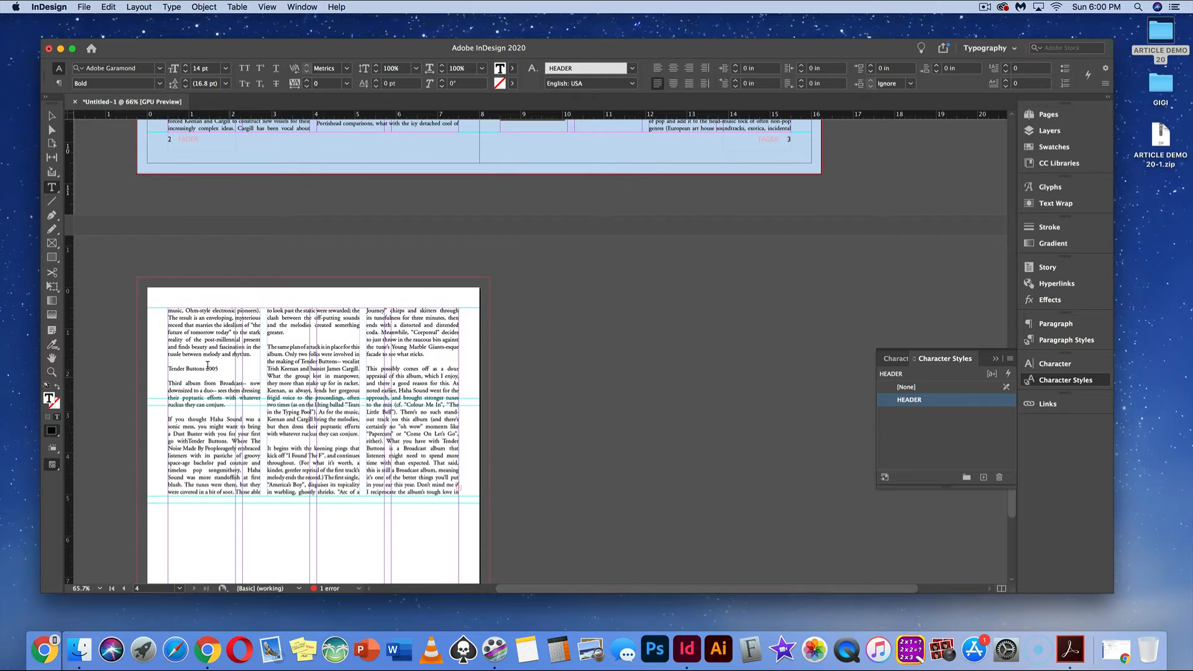
{"action": "left_click_drag", "start_coordinate": [221, 369], "coordinate": [163, 370]}
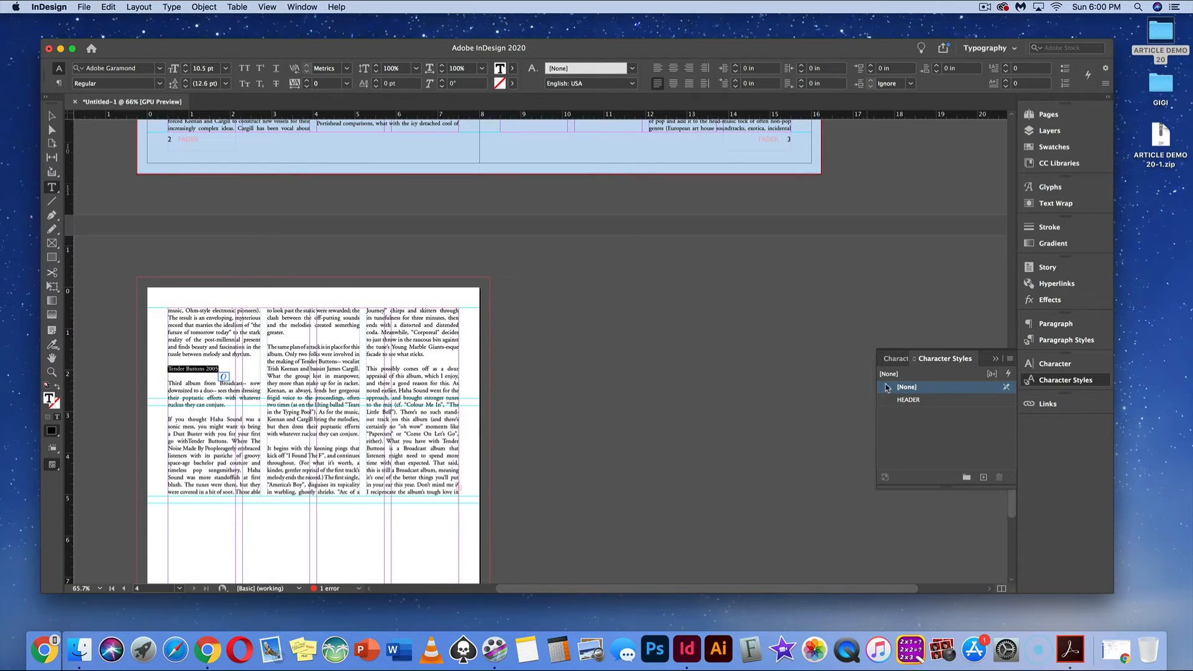
{"action": "left_click", "coordinate": [910, 400]}
Create a second character style named QUOTATION, based on [None]
{"action": "scroll", "coordinate": [336, 327], "scroll_direction": "up", "scroll_amount": 5}
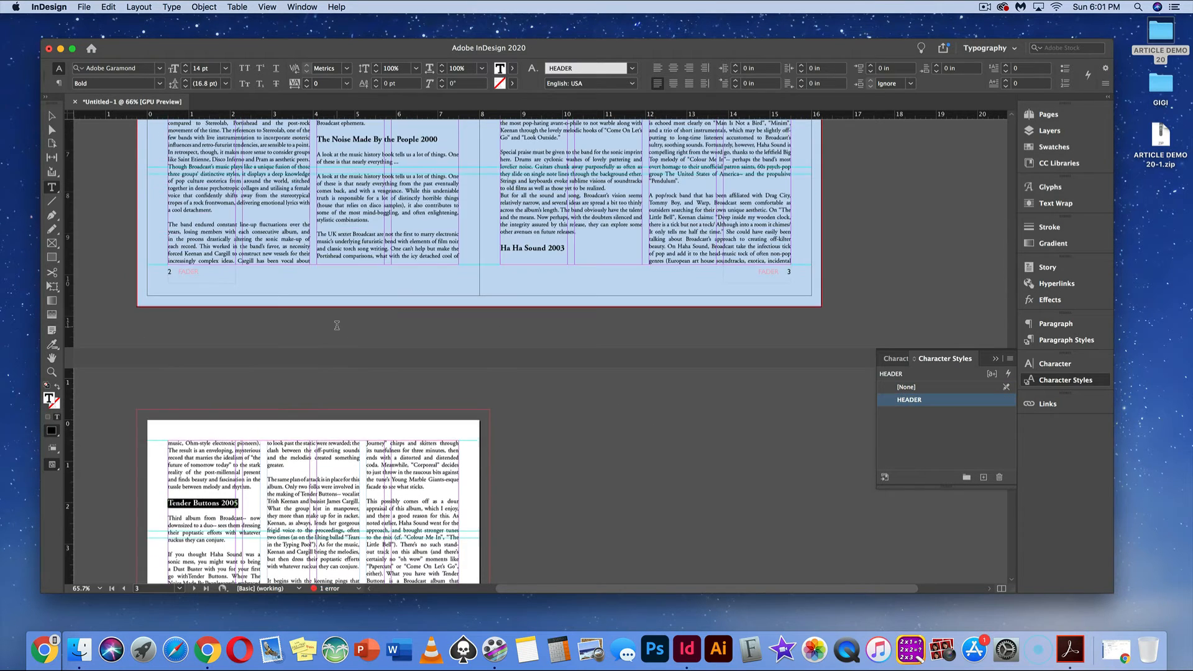
{"action": "scroll", "coordinate": [336, 328], "scroll_direction": "up", "scroll_amount": 2}
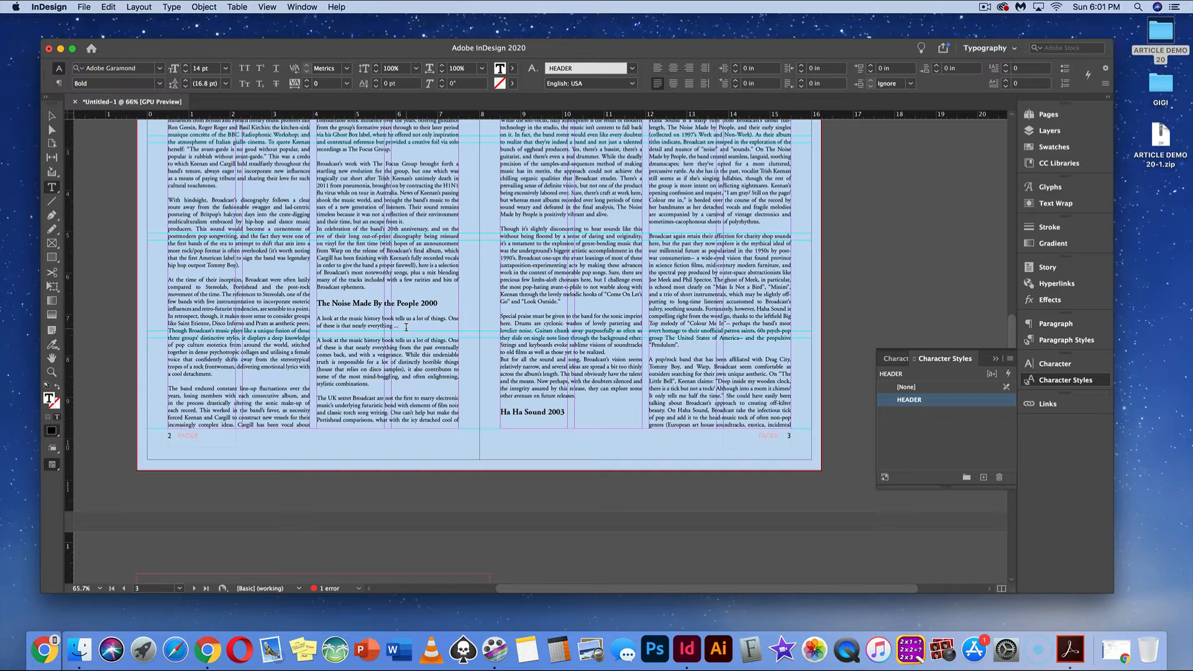
{"action": "left_click", "coordinate": [984, 477]}
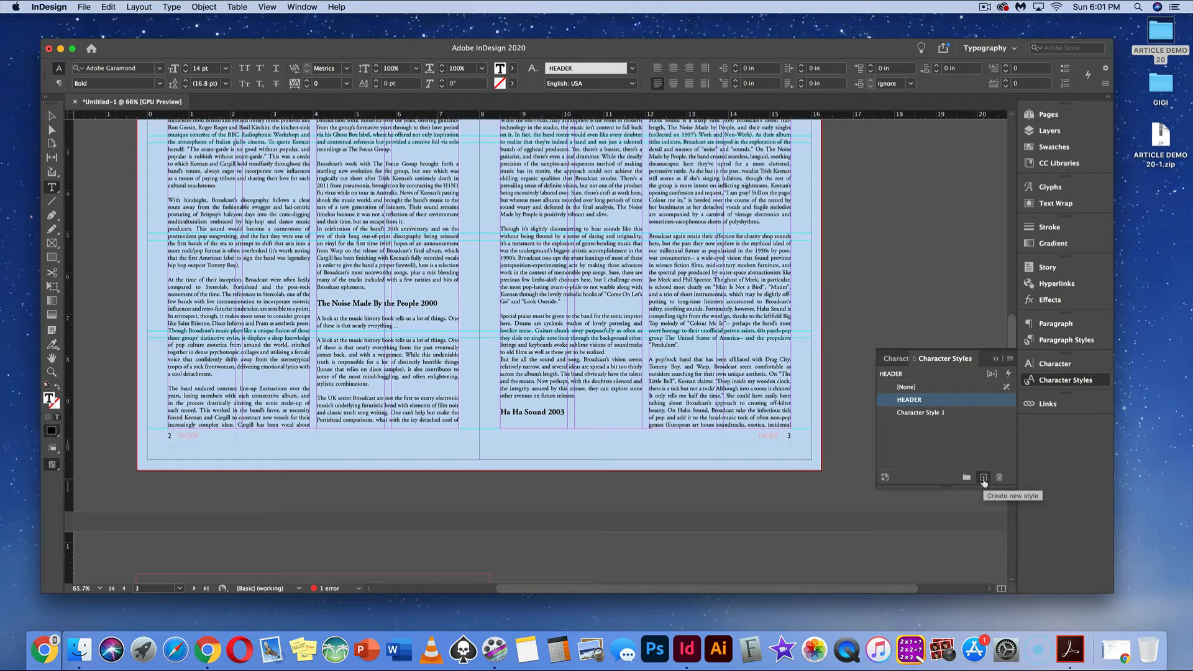
{"action": "double_click", "coordinate": [944, 413]}
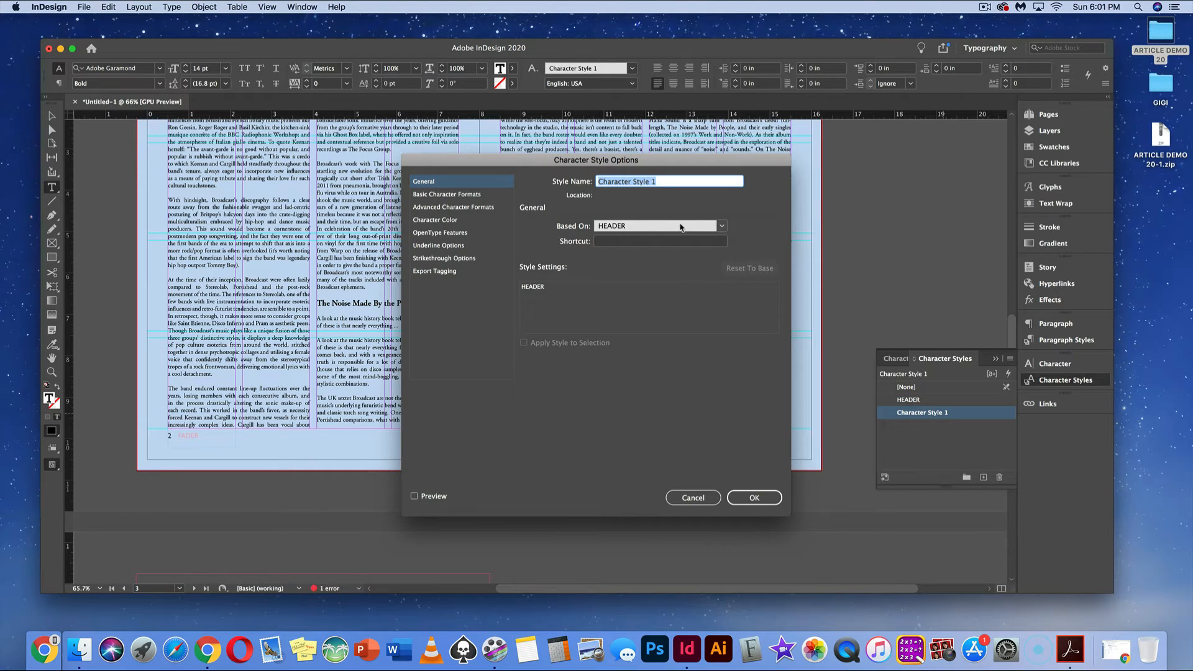
{"action": "left_click", "coordinate": [680, 226]}
{"action": "left_click", "coordinate": [679, 240]}
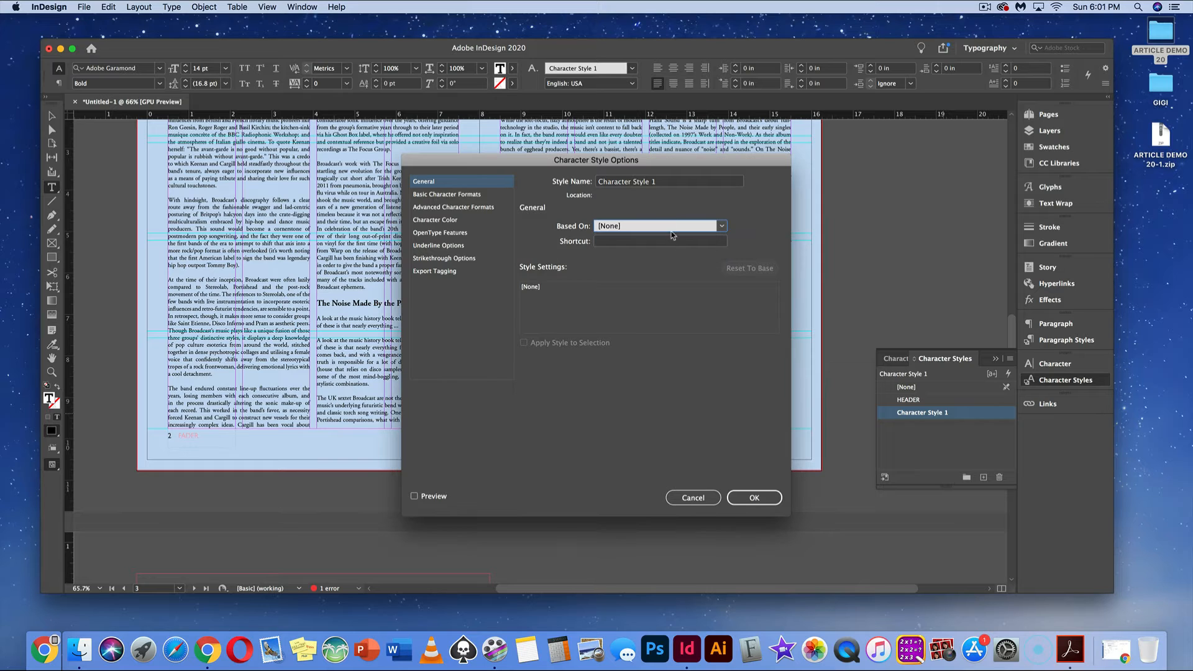
{"action": "left_click", "coordinate": [663, 184]}
{"action": "left_click_drag", "start_coordinate": [663, 182], "coordinate": [573, 164]}
{"action": "type", "text": "QUO"}
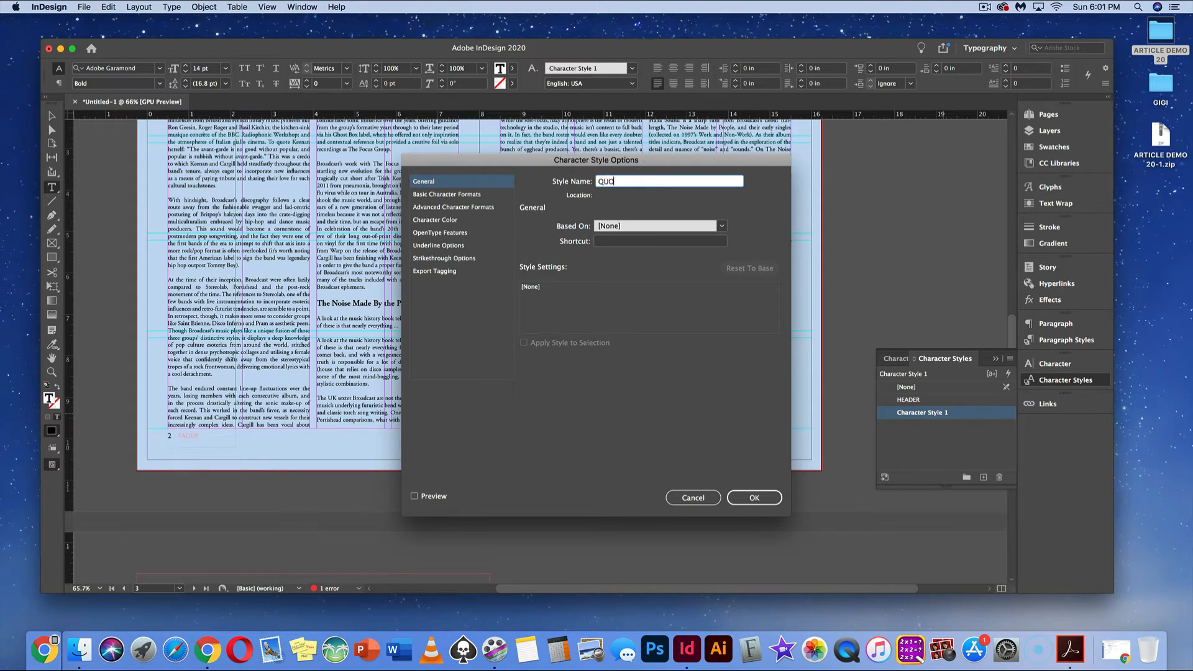
{"action": "type", "text": "TATION"}
Set the QUOTATION style's size to 18 pt and its font style to Semibold
{"action": "left_click", "coordinate": [473, 195]}
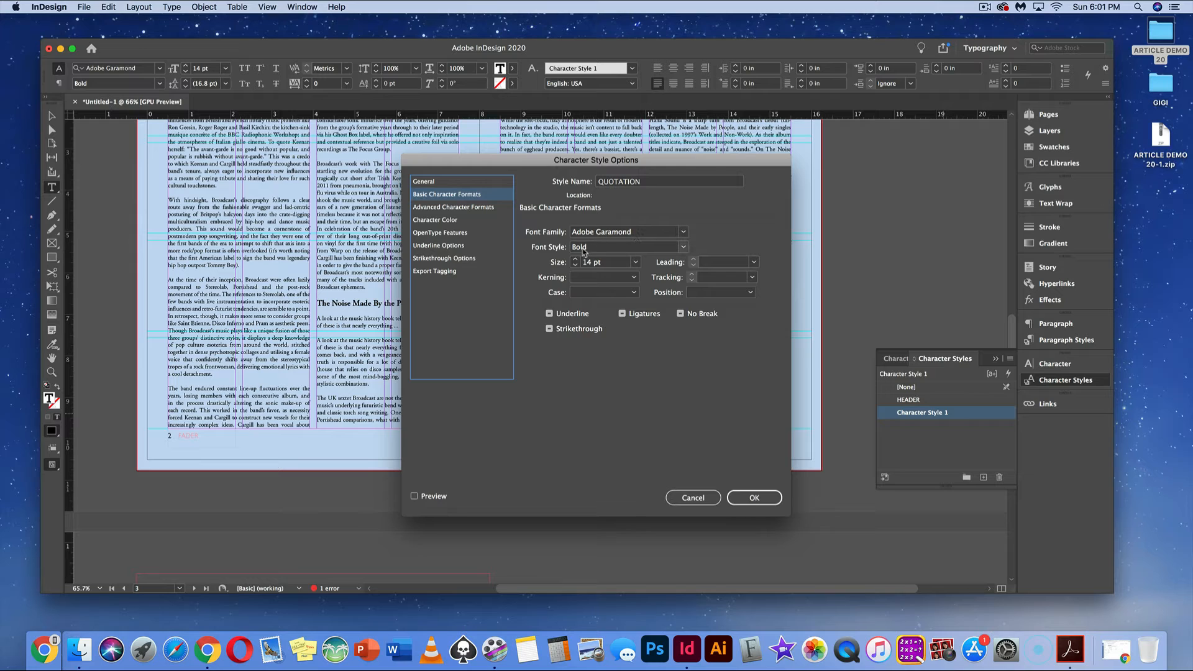
{"action": "left_click", "coordinate": [635, 263]}
{"action": "left_click", "coordinate": [626, 361]}
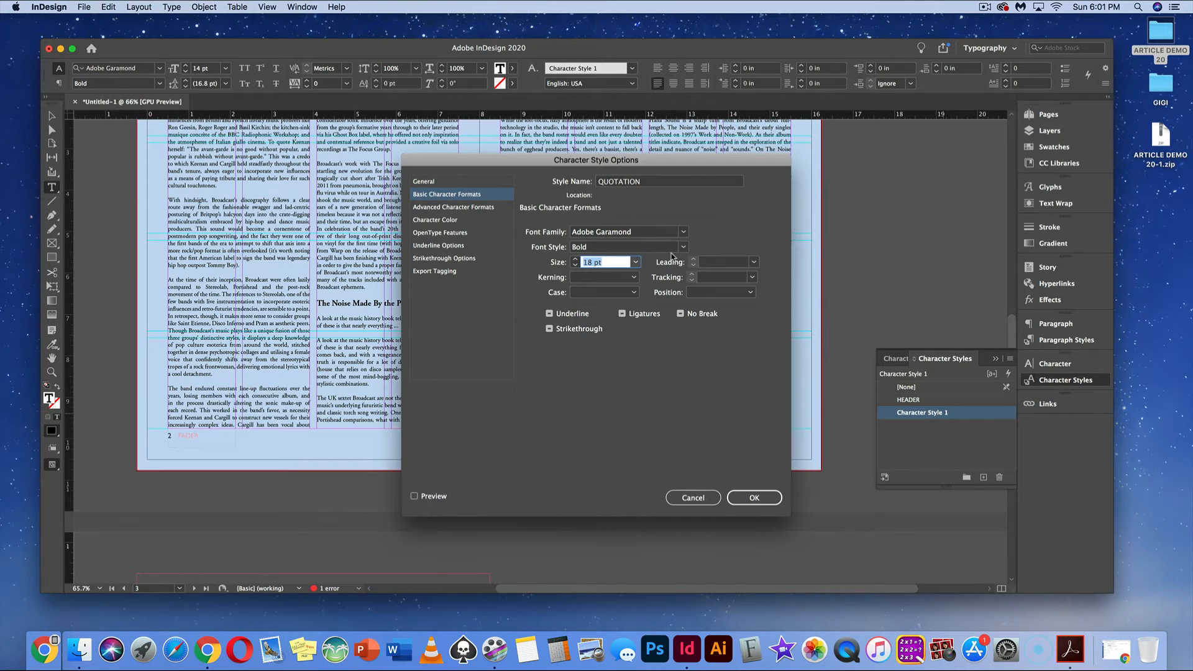
{"action": "left_click", "coordinate": [682, 247]}
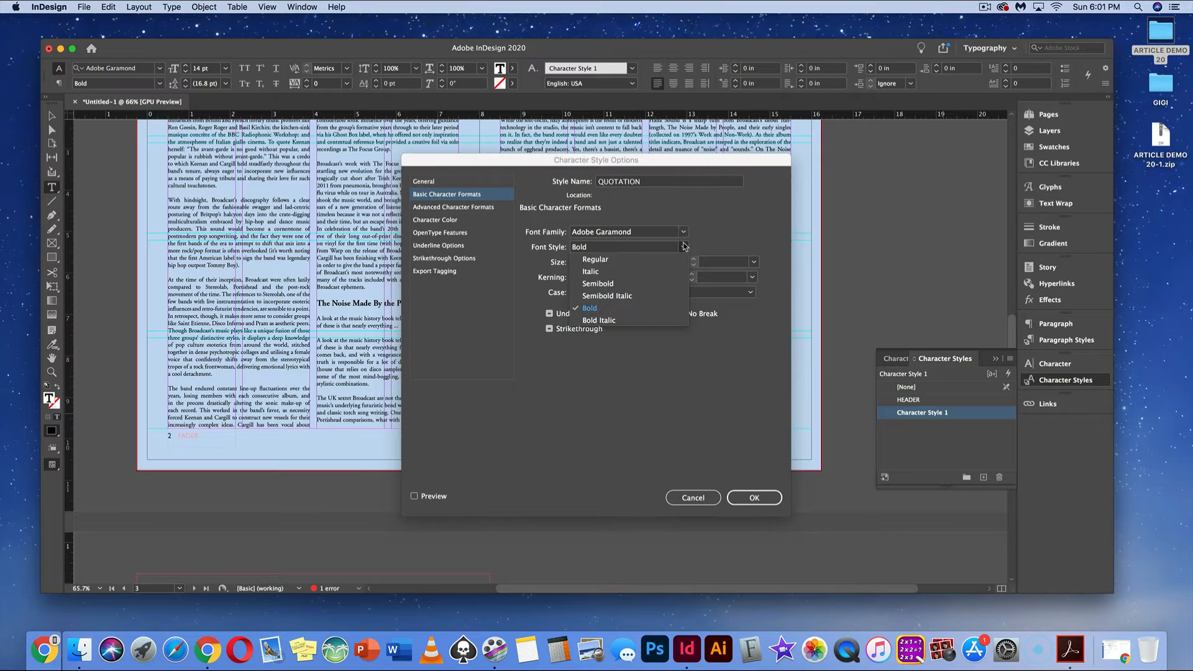
{"action": "left_click", "coordinate": [666, 283]}
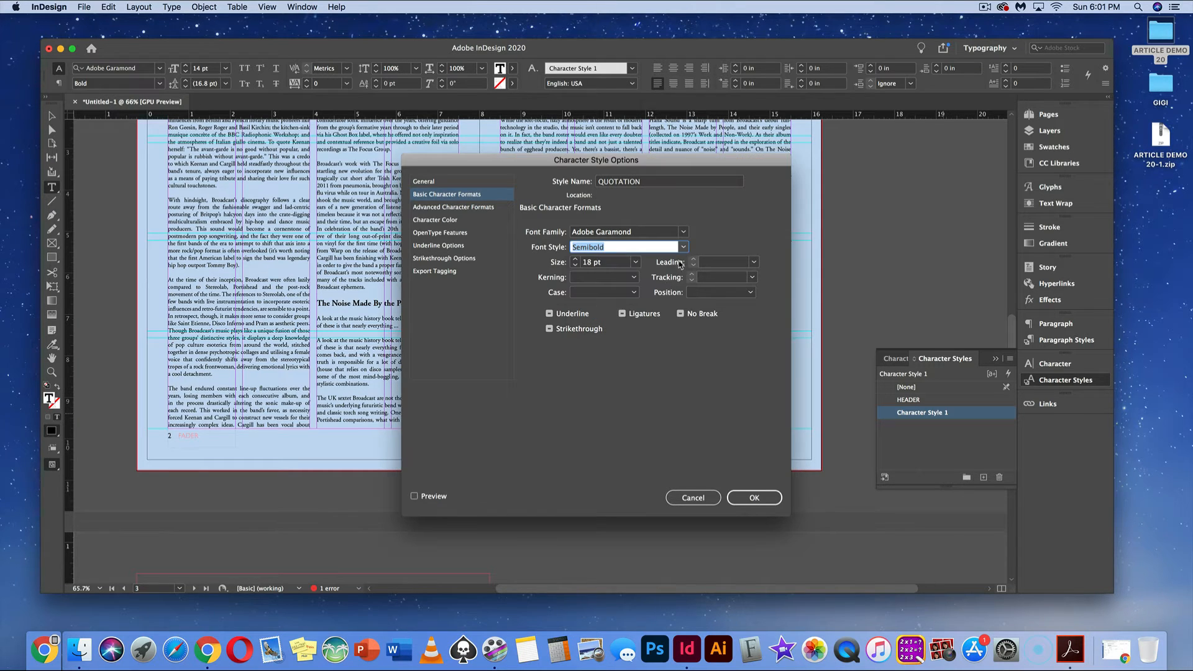
Set the QUOTATION style's character color to the pink C=0 M=46 Y=0 K=0 swatch
{"action": "left_click", "coordinate": [455, 221]}
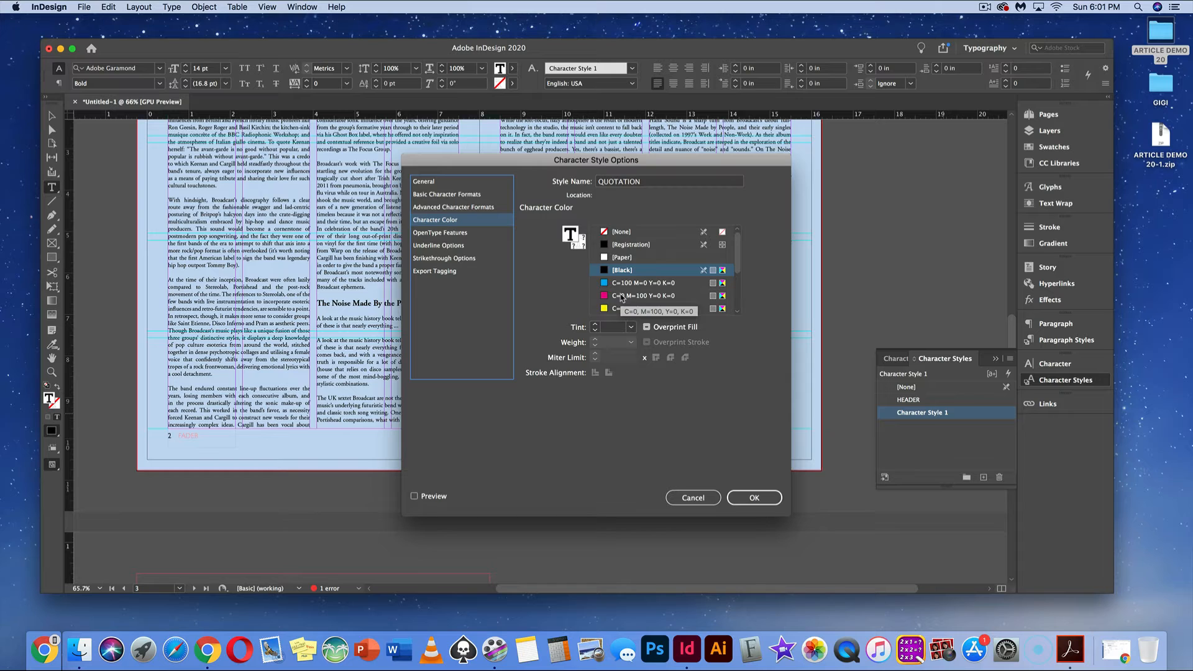
{"action": "scroll", "coordinate": [622, 297], "scroll_direction": "down", "scroll_amount": 3}
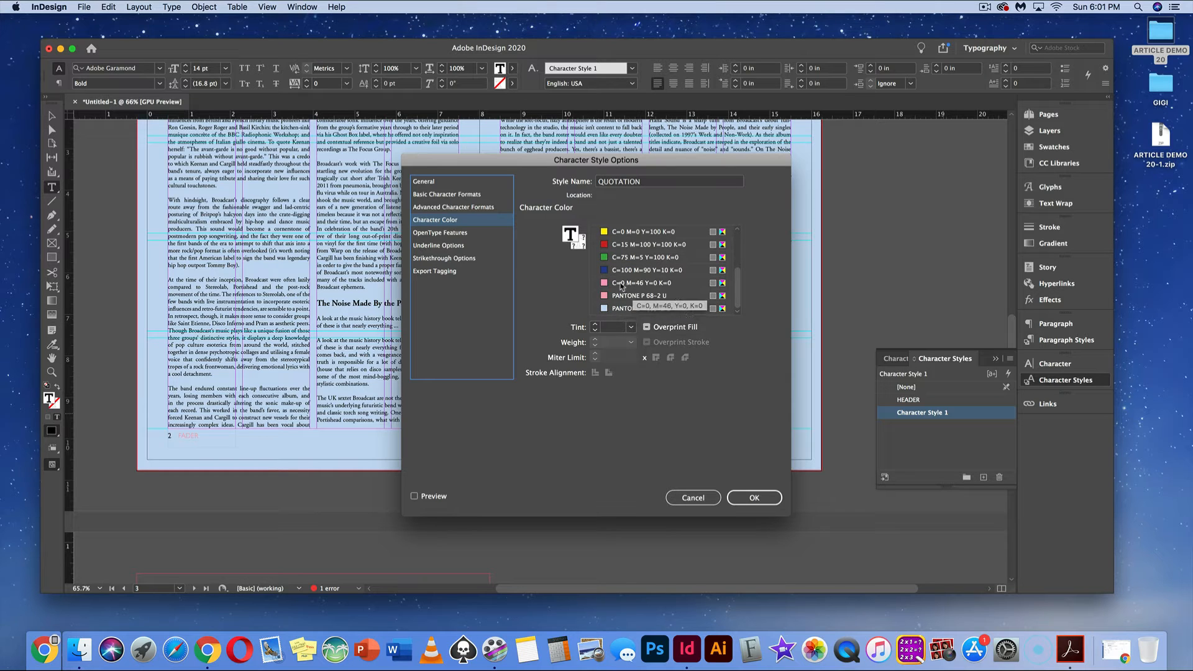
{"action": "left_click", "coordinate": [606, 285]}
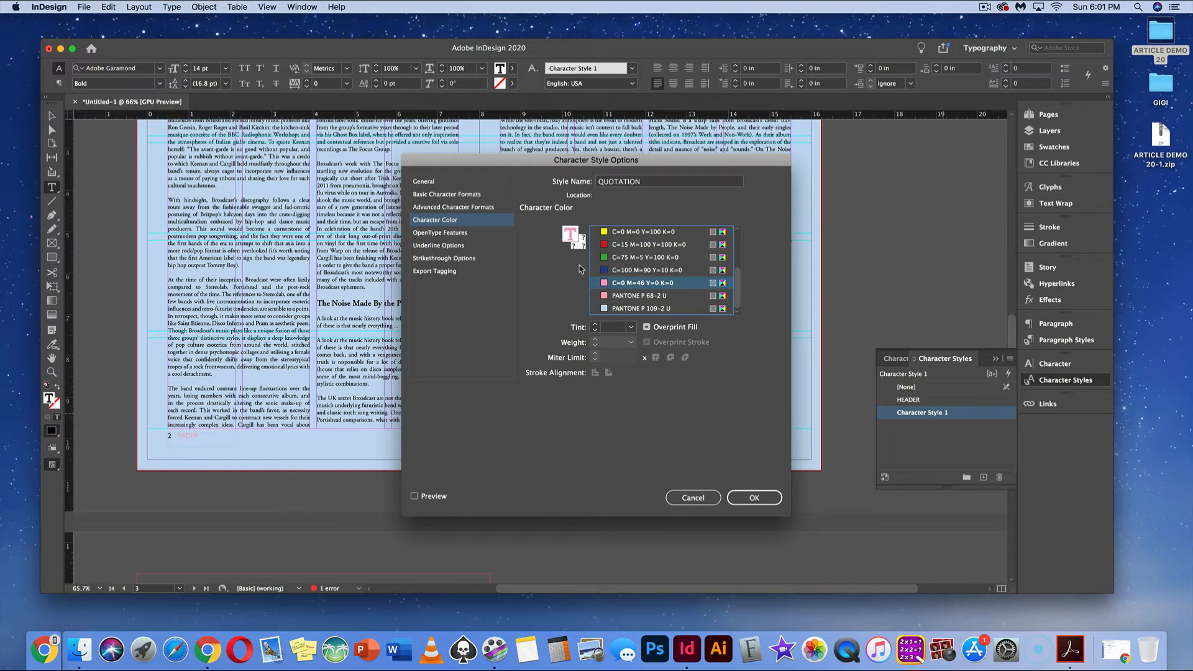
Create a new process swatch C=0 M=83 Y=0 K=0 and use it as the QUOTATION style's character color
{"action": "double_click", "coordinate": [572, 235]}
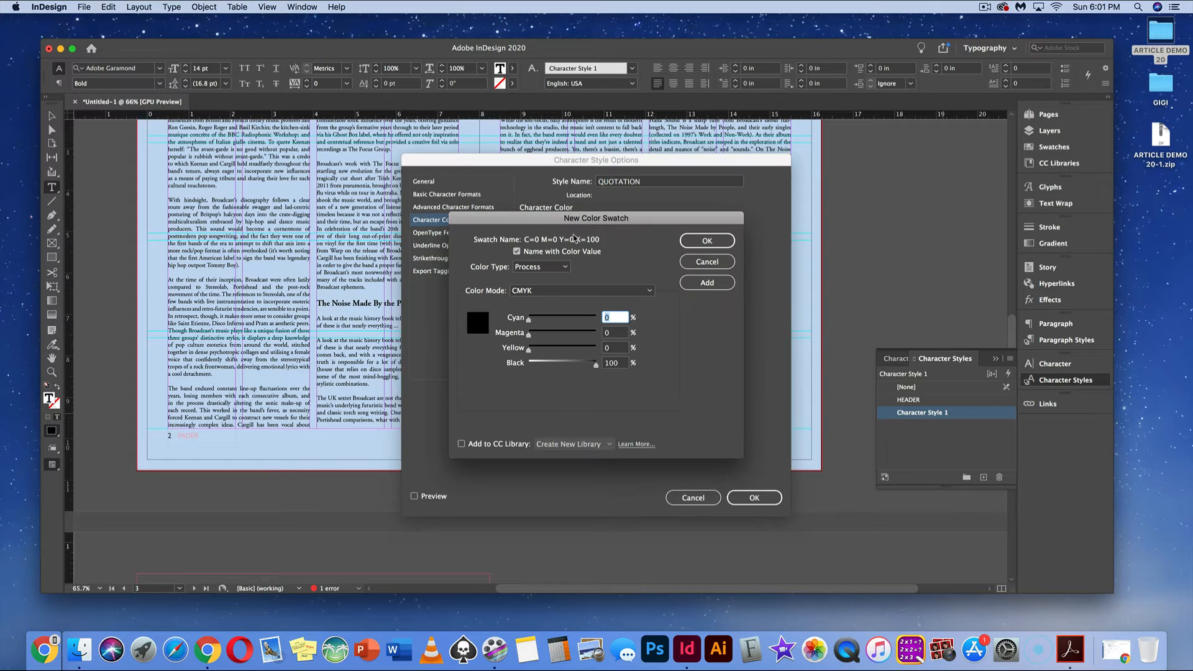
{"action": "left_click_drag", "start_coordinate": [529, 336], "coordinate": [528, 365]}
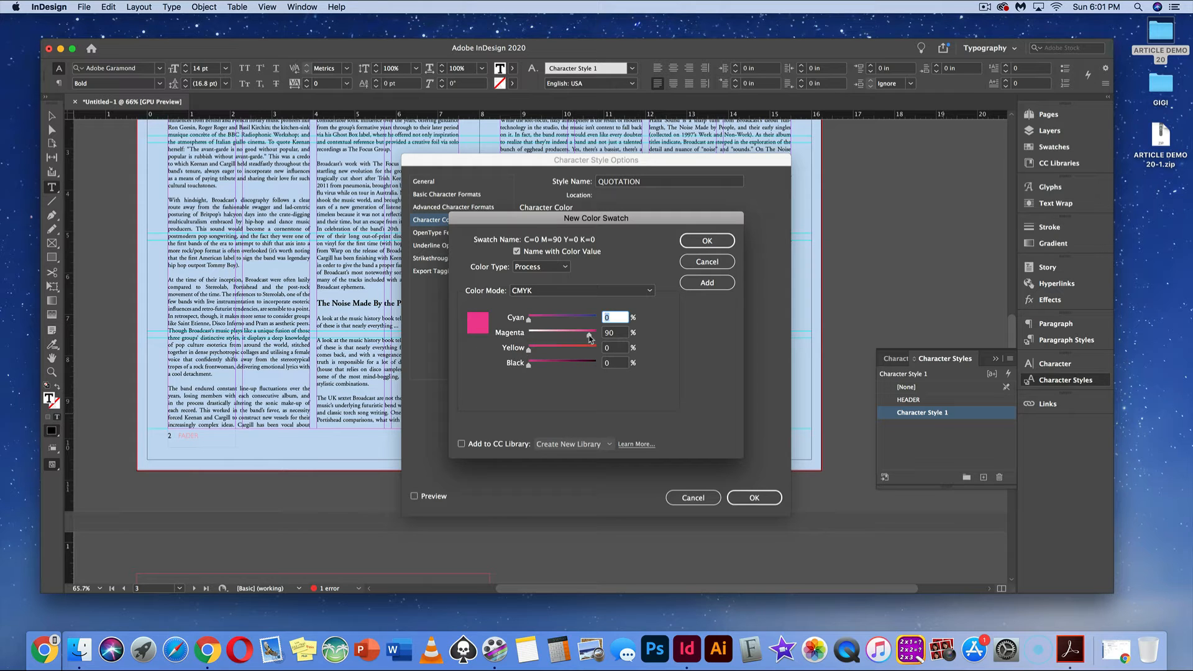
{"action": "left_click_drag", "start_coordinate": [590, 336], "coordinate": [586, 337]}
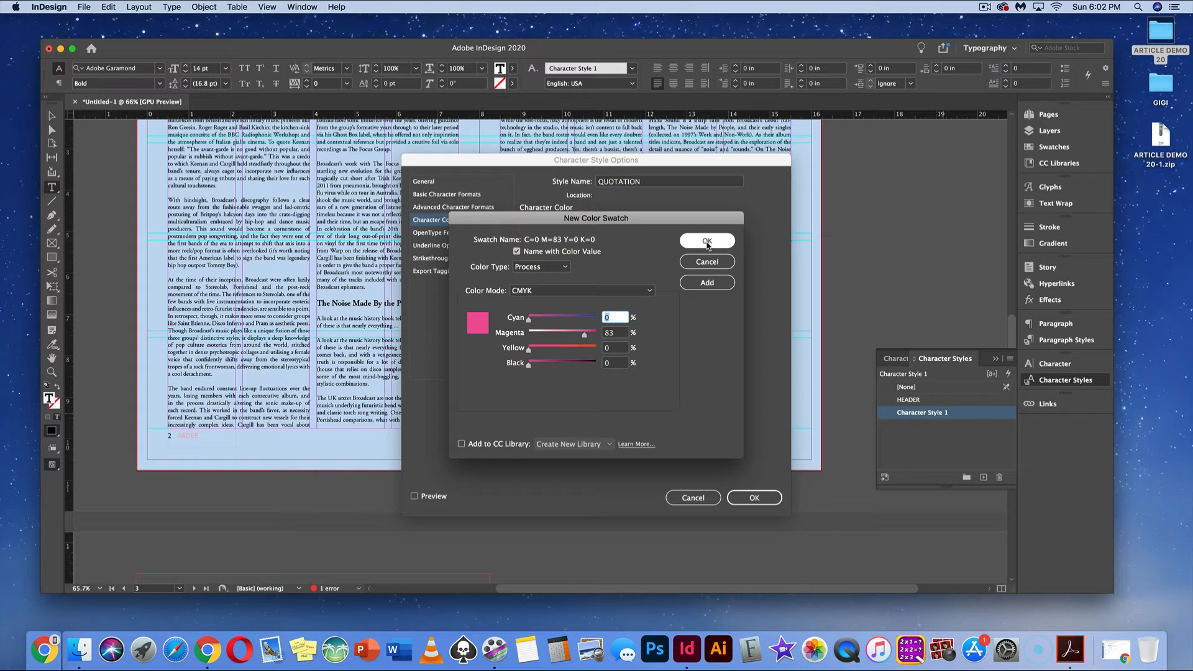
{"action": "left_click", "coordinate": [709, 282]}
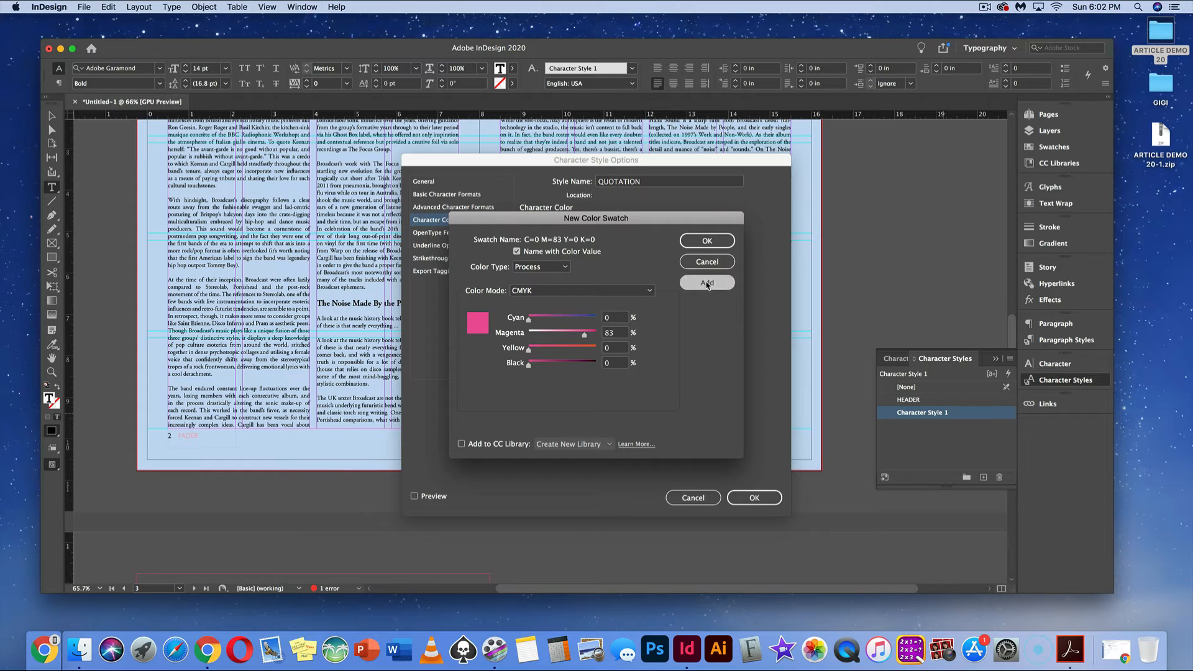
{"action": "left_click", "coordinate": [697, 244]}
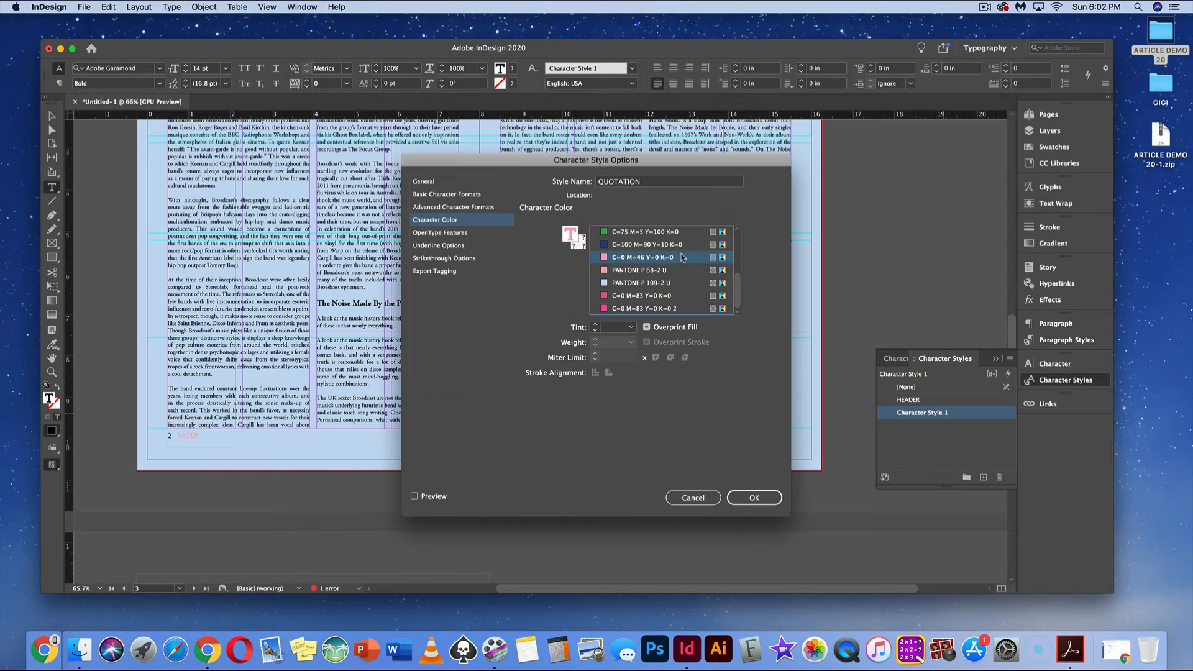
{"action": "left_click", "coordinate": [629, 308]}
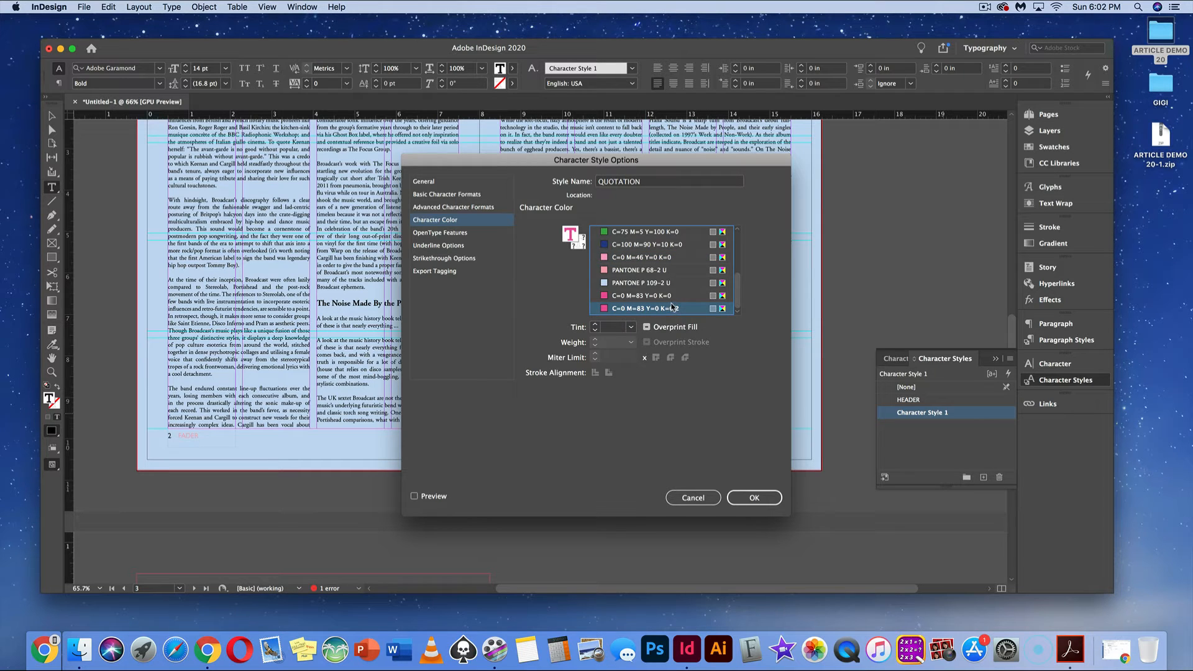
{"action": "left_click", "coordinate": [753, 499]}
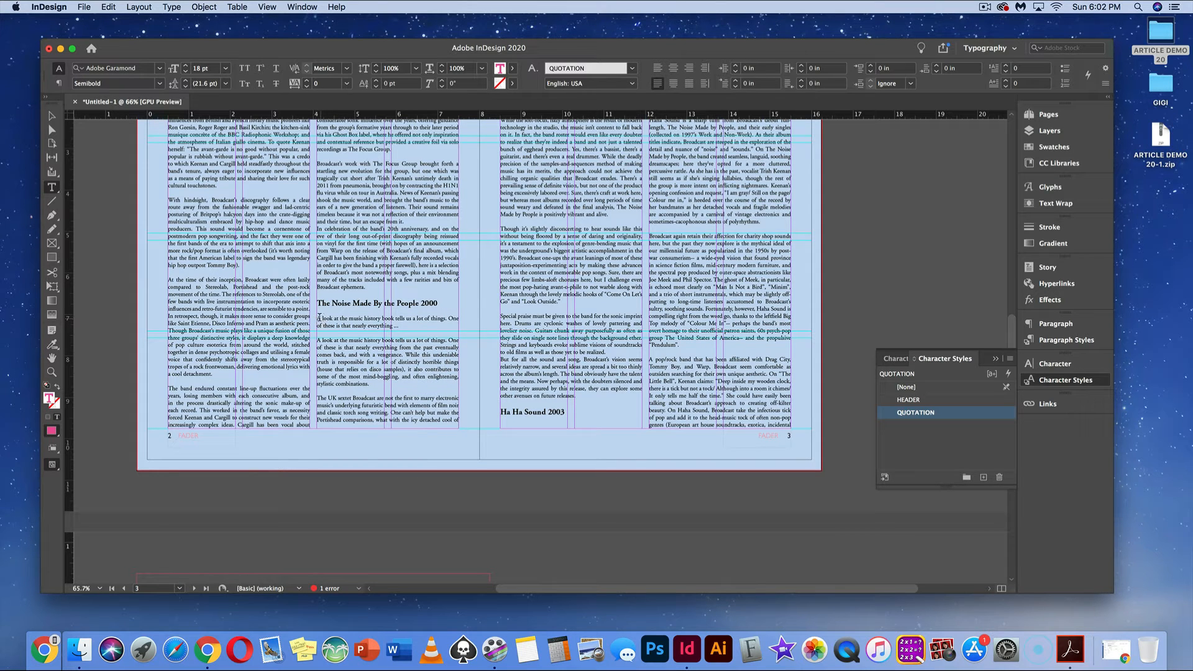
Apply the QUOTATION character style to the short quote under "The Noise Made By the People 2000" on page 2
{"action": "left_click_drag", "start_coordinate": [318, 318], "coordinate": [400, 333]}
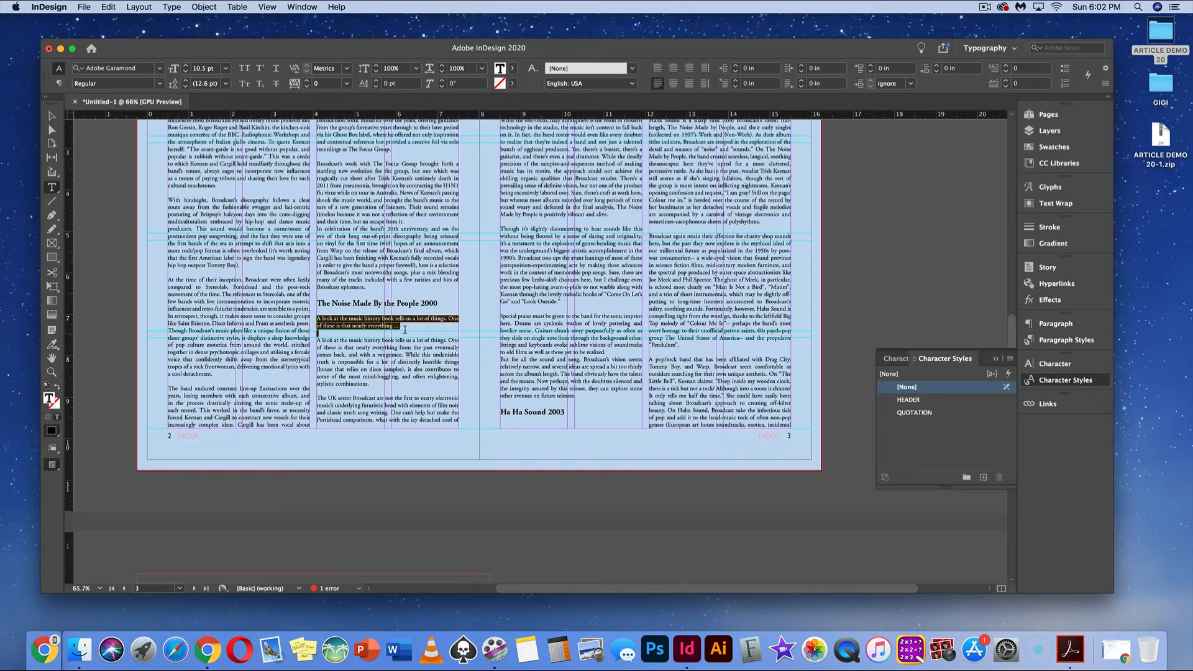
{"action": "left_click", "coordinate": [933, 413]}
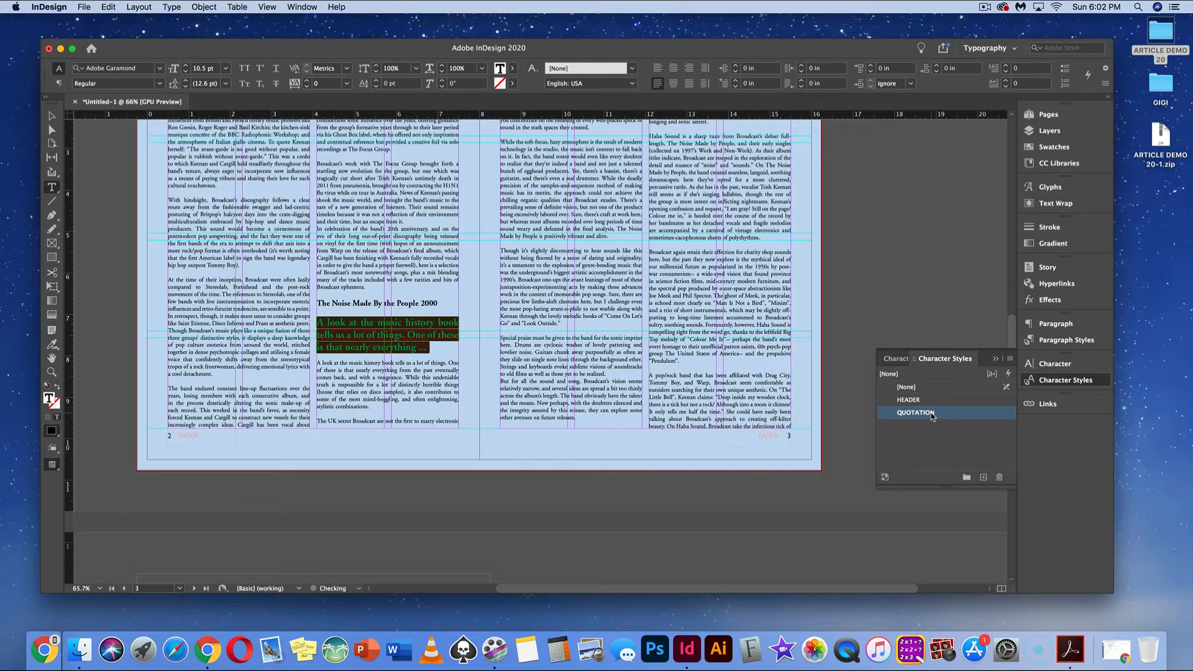
{"action": "left_click", "coordinate": [381, 342]}
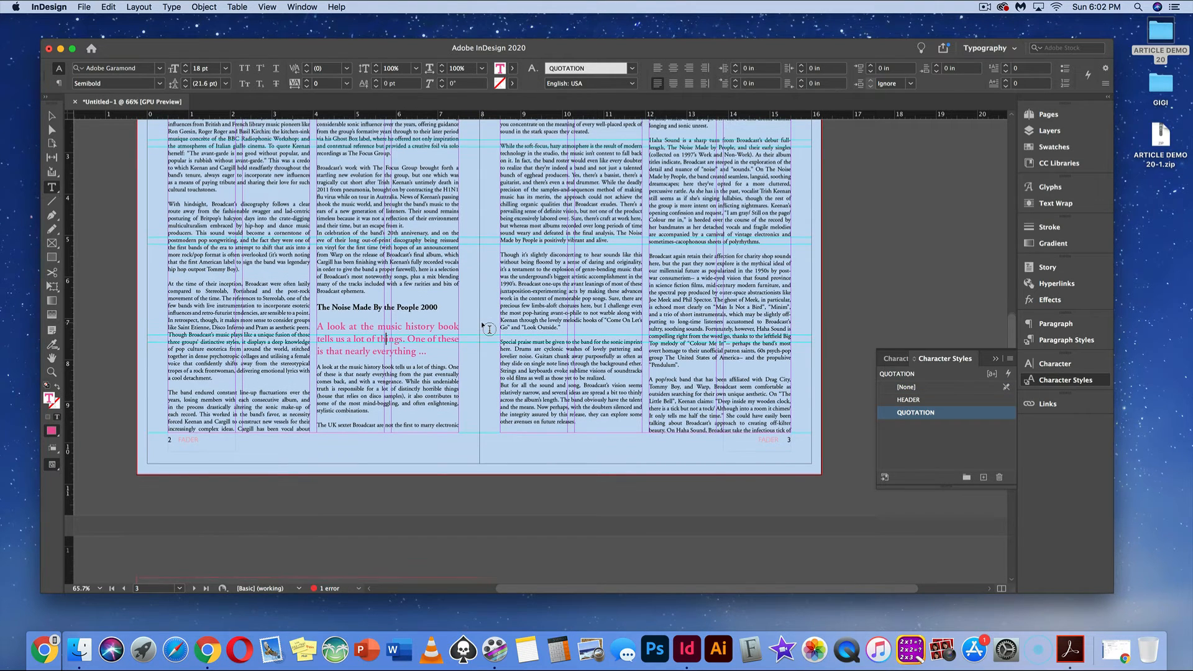
Apply the QUOTATION character style to the passage from "Haha Sound is a sharp turn" to "early singles" on page 3
{"action": "scroll", "coordinate": [489, 328], "scroll_direction": "up", "scroll_amount": 2}
{"action": "scroll", "coordinate": [529, 350], "scroll_direction": "up", "scroll_amount": 3}
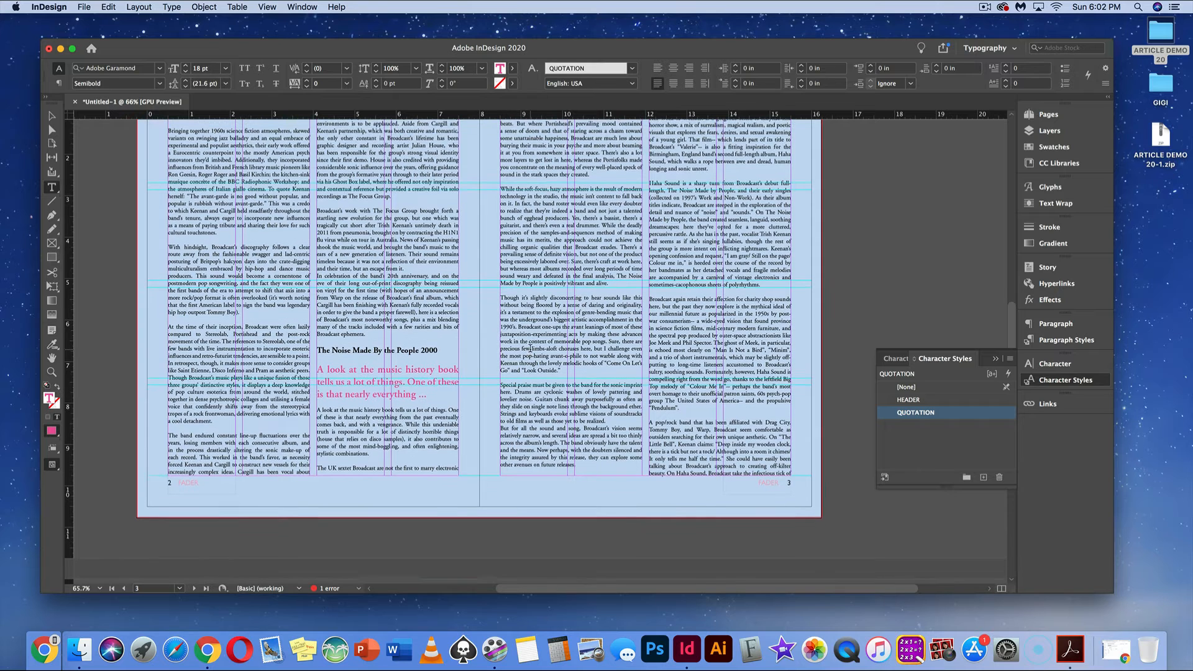
{"action": "scroll", "coordinate": [530, 352], "scroll_direction": "up", "scroll_amount": 4}
{"action": "left_click_drag", "start_coordinate": [650, 277], "coordinate": [791, 284]}
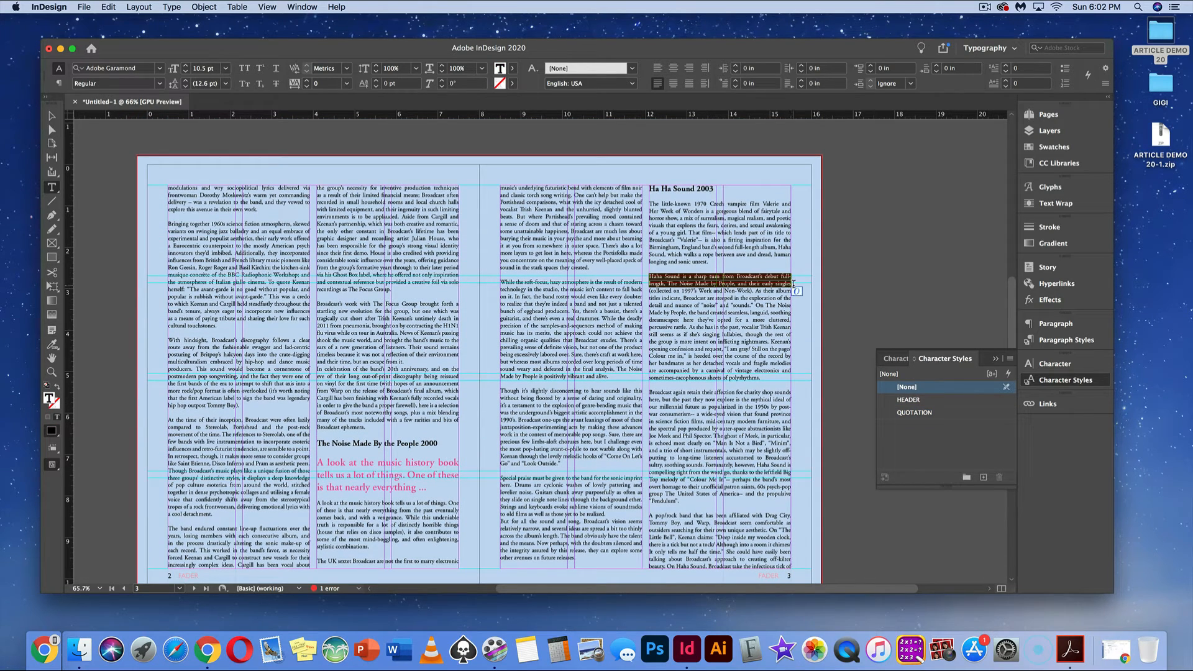
{"action": "left_click", "coordinate": [912, 411]}
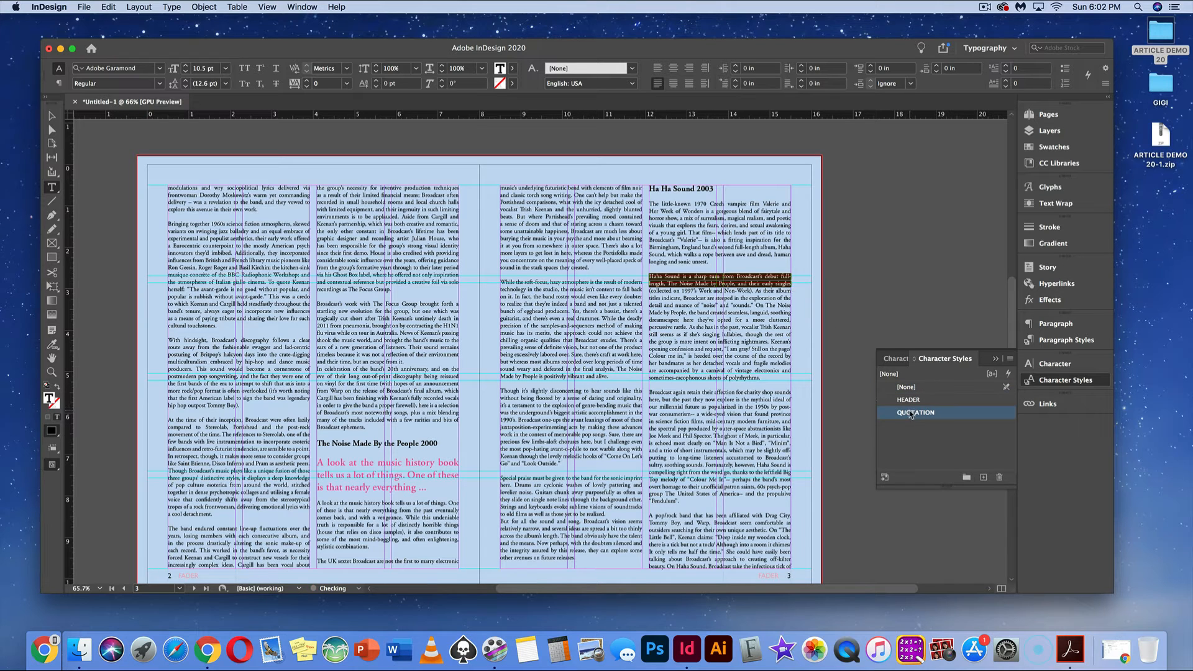
Insert paragraph breaks after "early singles" on page 3 to separate the quotation from the body text
{"action": "left_click", "coordinate": [704, 319]}
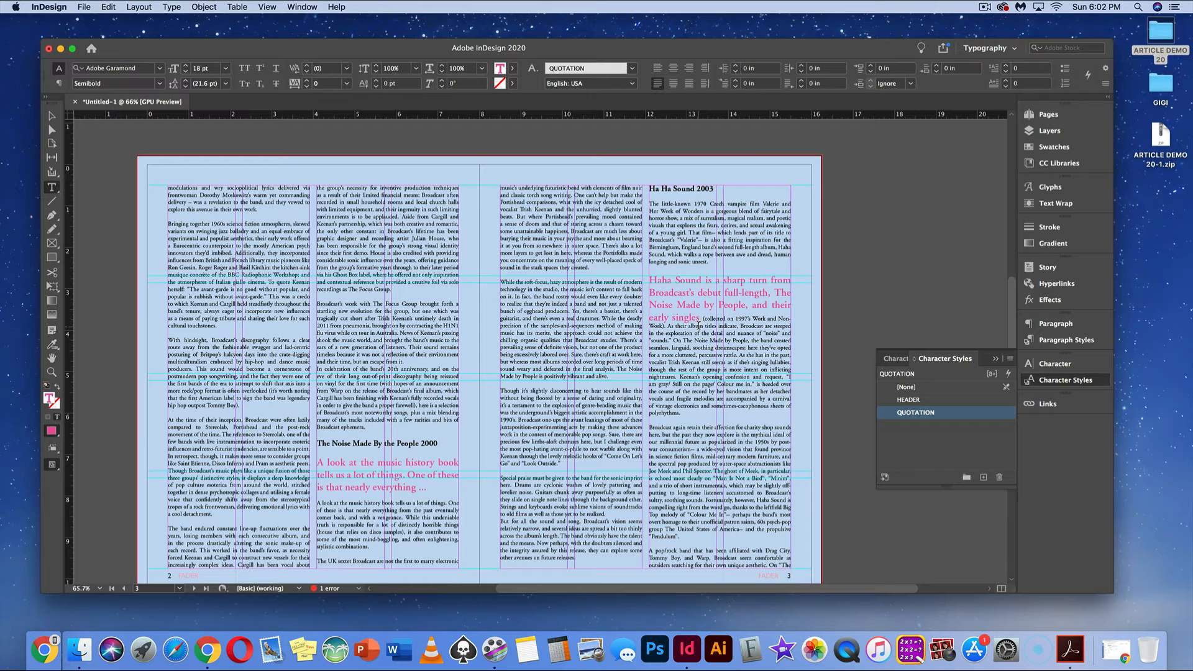
{"action": "key", "text": "Return"}
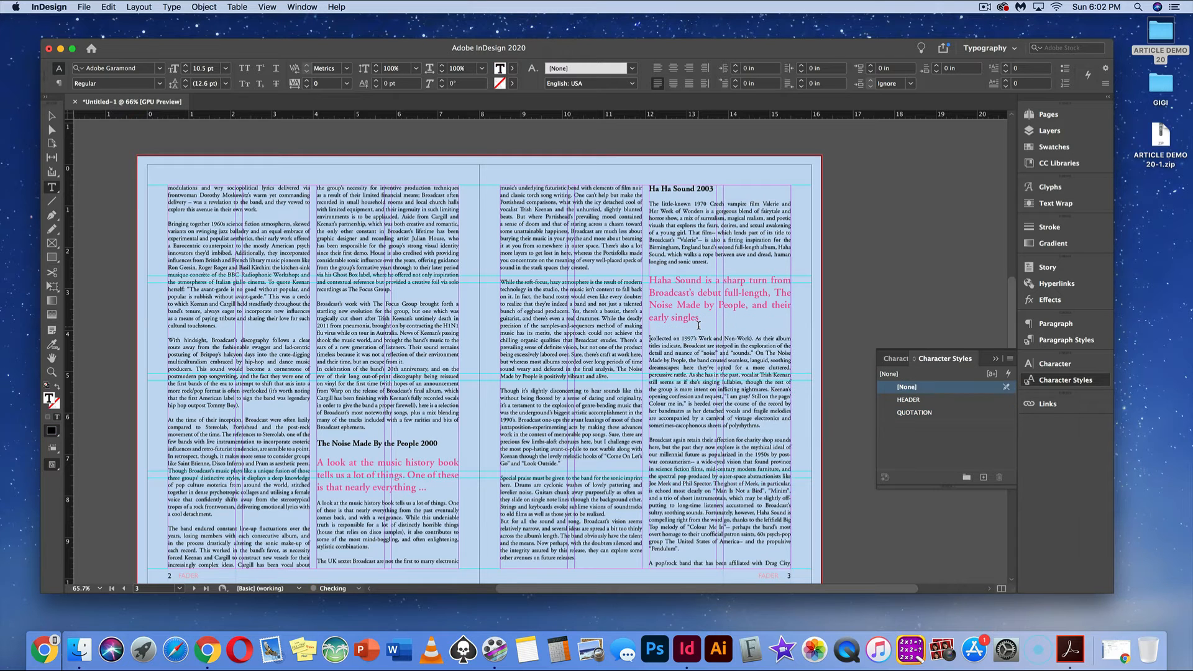
{"action": "key", "text": "Return"}
{"action": "scroll", "coordinate": [505, 368], "scroll_direction": "up", "scroll_amount": 5}
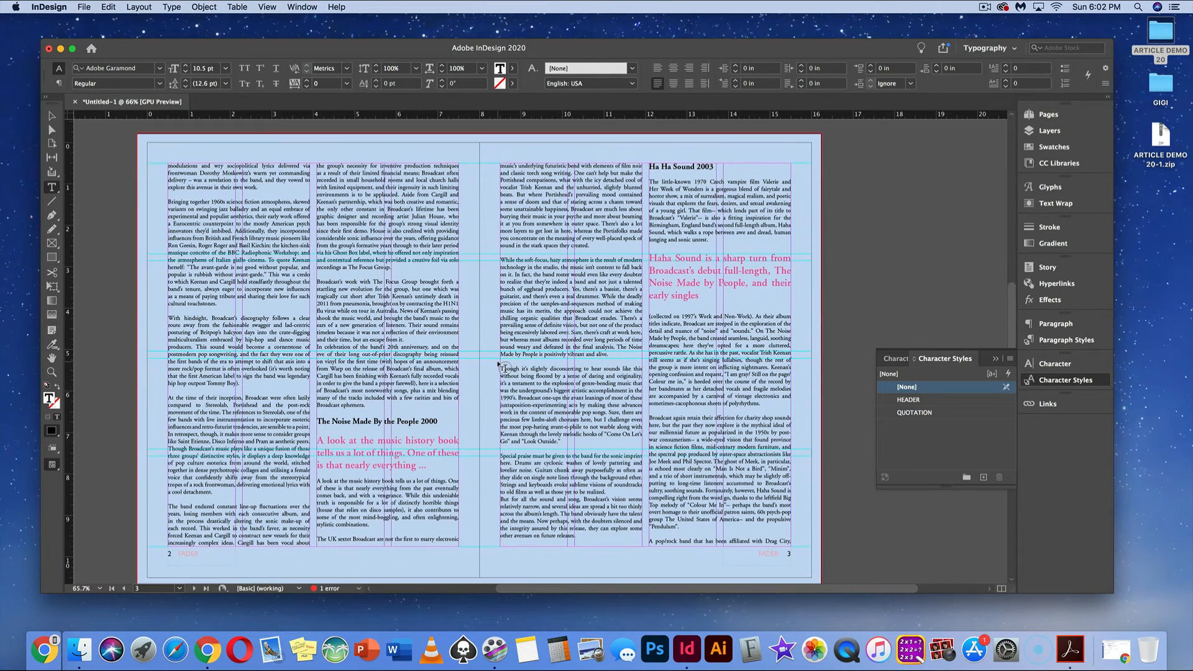
{"action": "scroll", "coordinate": [505, 368], "scroll_direction": "up", "scroll_amount": 6}
{"action": "scroll", "coordinate": [505, 368], "scroll_direction": "down", "scroll_amount": 15}
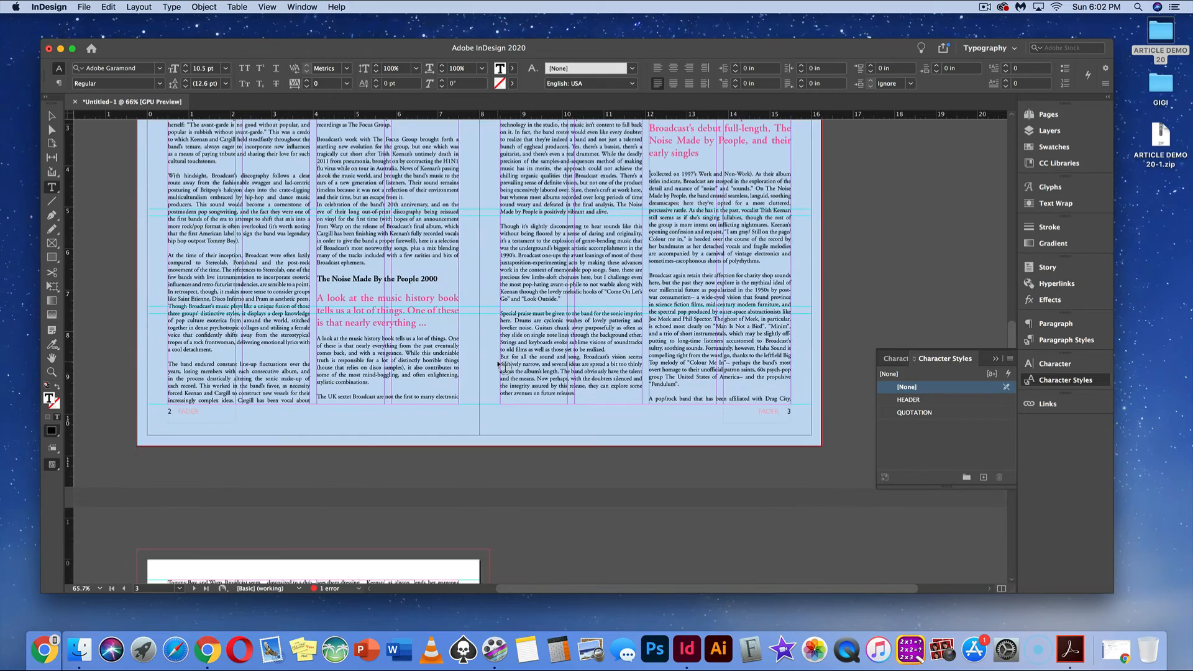
{"action": "scroll", "coordinate": [504, 368], "scroll_direction": "up", "scroll_amount": 7}
{"action": "scroll", "coordinate": [501, 365], "scroll_direction": "up", "scroll_amount": 1}
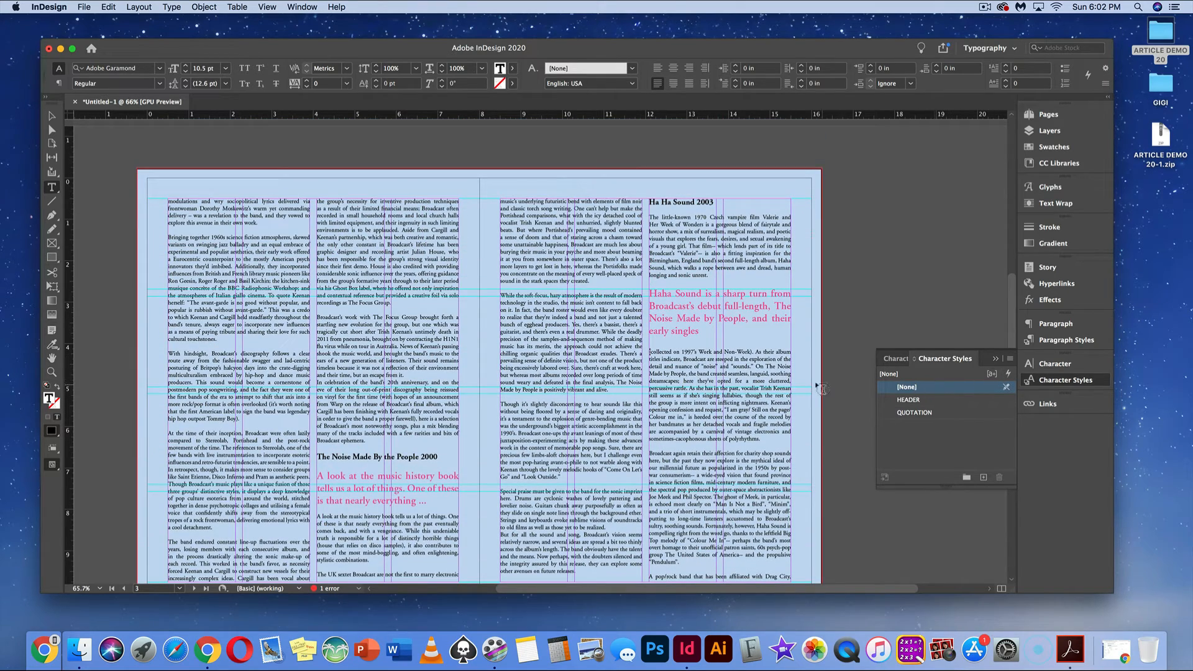
{"action": "scroll", "coordinate": [777, 373], "scroll_direction": "down", "scroll_amount": 1}
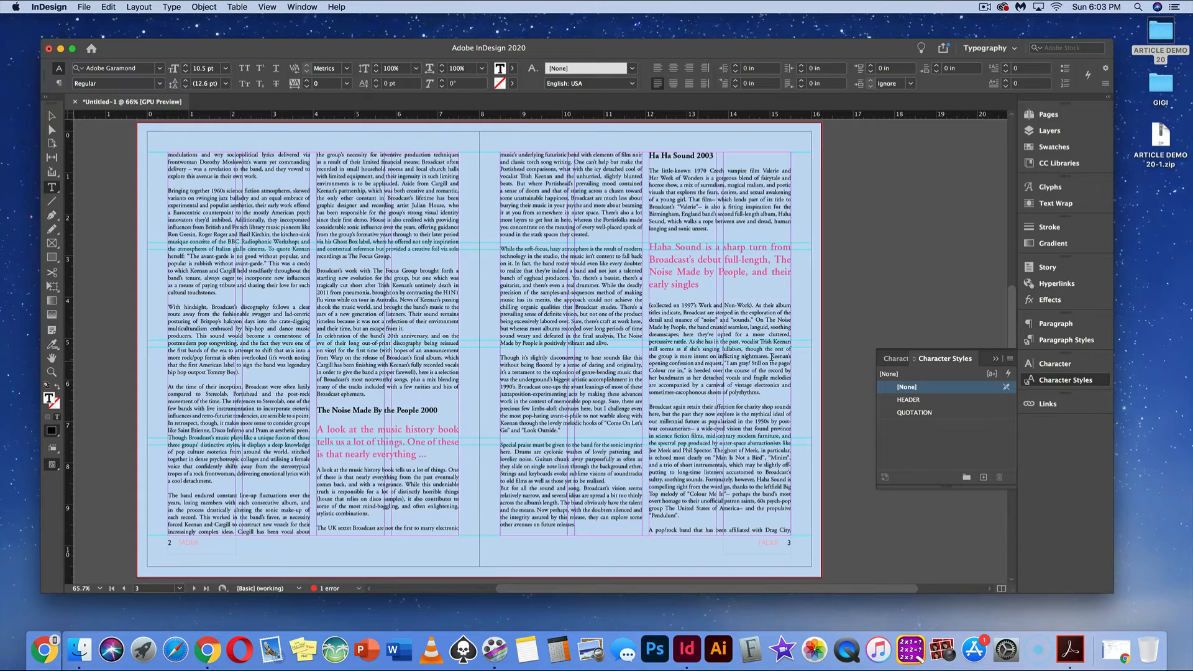
Place goltziusfacepsd.psd at the upper-left corner of page 2's first text column, about 1.82 in wide
{"action": "left_click", "coordinate": [994, 360]}
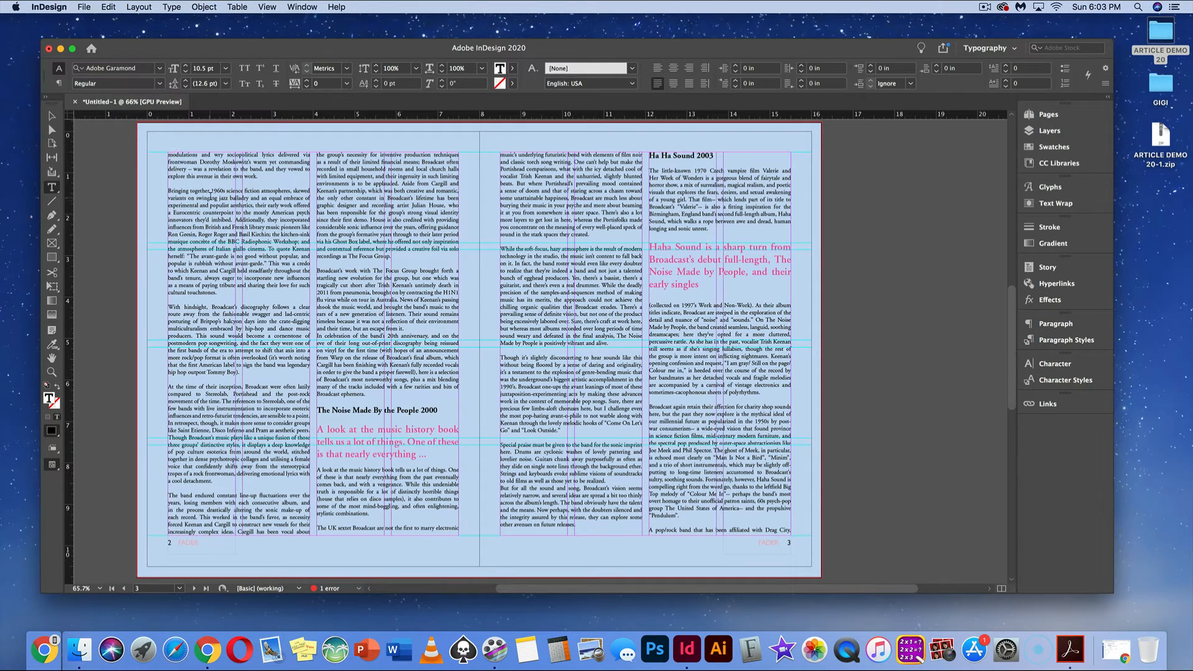
{"action": "key", "text": "Escape"}
{"action": "key", "text": "super+d"}
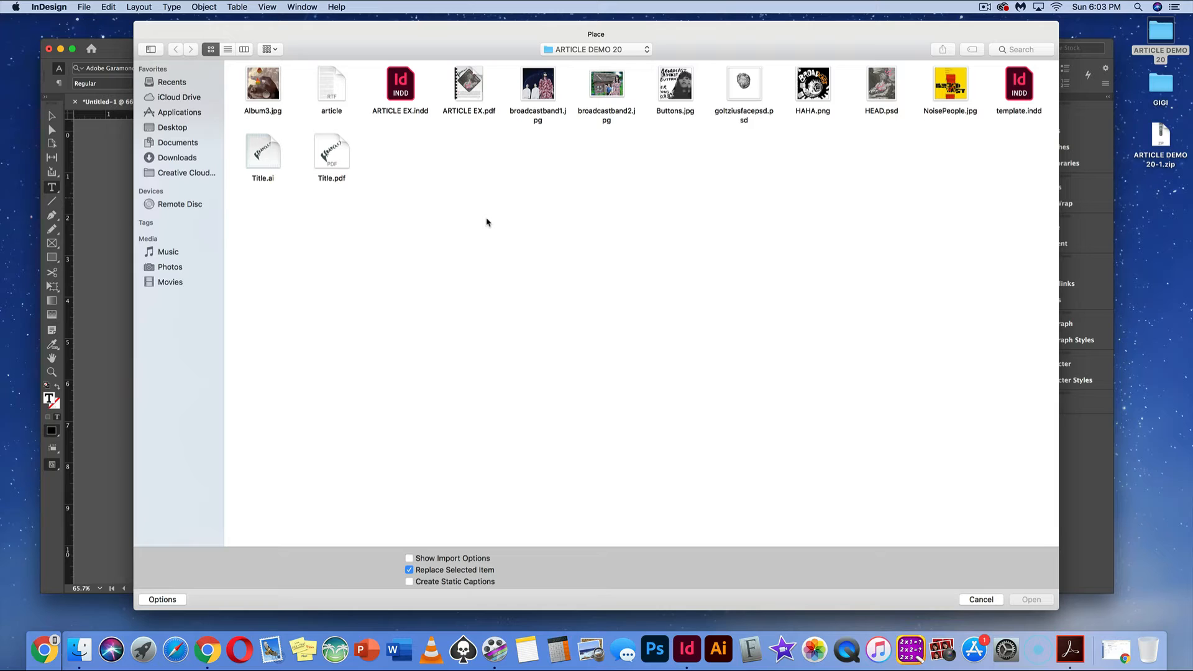
{"action": "left_click", "coordinate": [734, 93]}
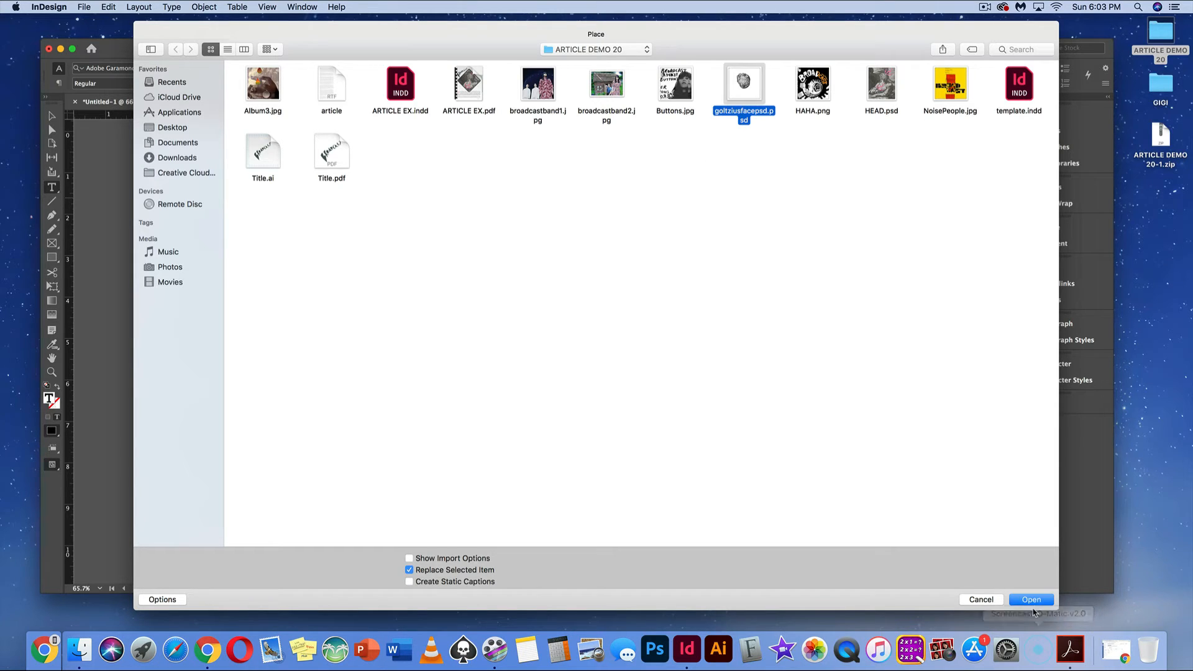
{"action": "left_click", "coordinate": [1032, 599]}
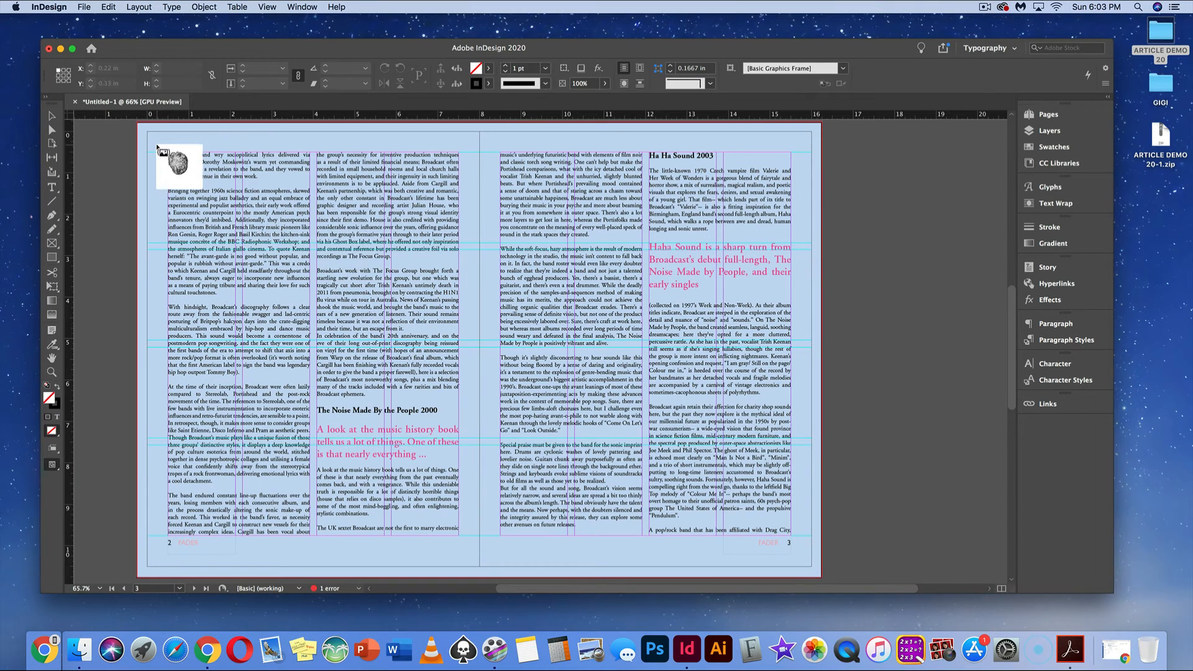
{"action": "left_click_drag", "start_coordinate": [168, 151], "coordinate": [244, 228]}
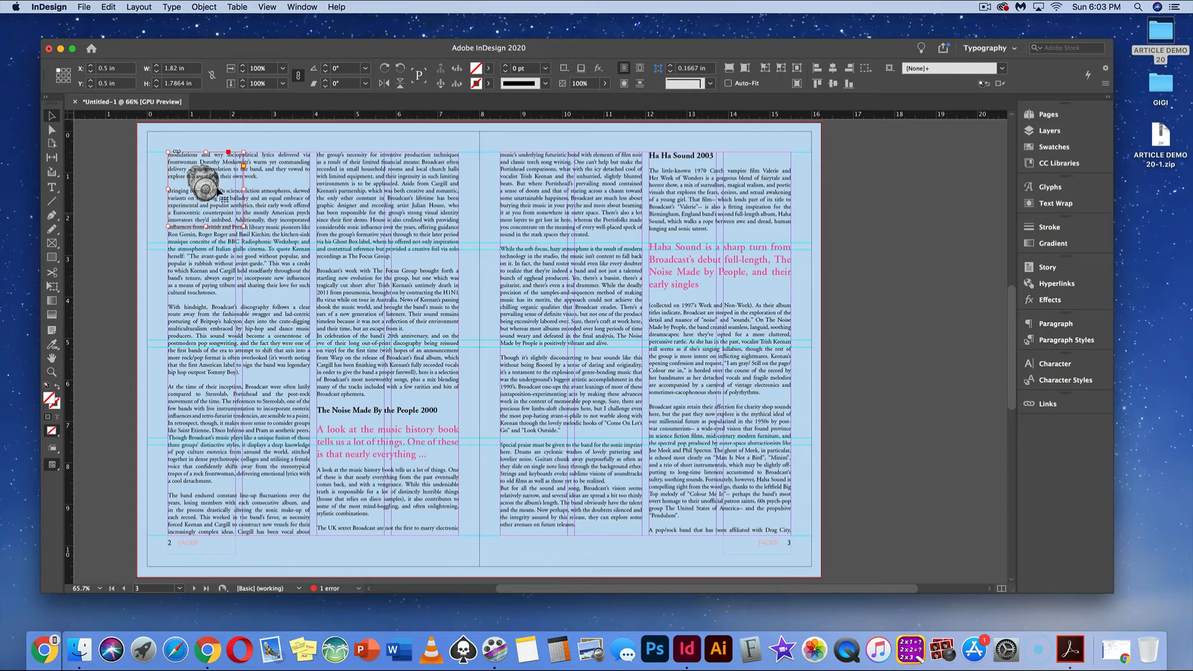
Enlarge the face image to about 2.35 in wide, rotate it to -36°, and position it over the upper-left corner of page 2's text
{"action": "left_click_drag", "start_coordinate": [245, 152], "coordinate": [308, 162]}
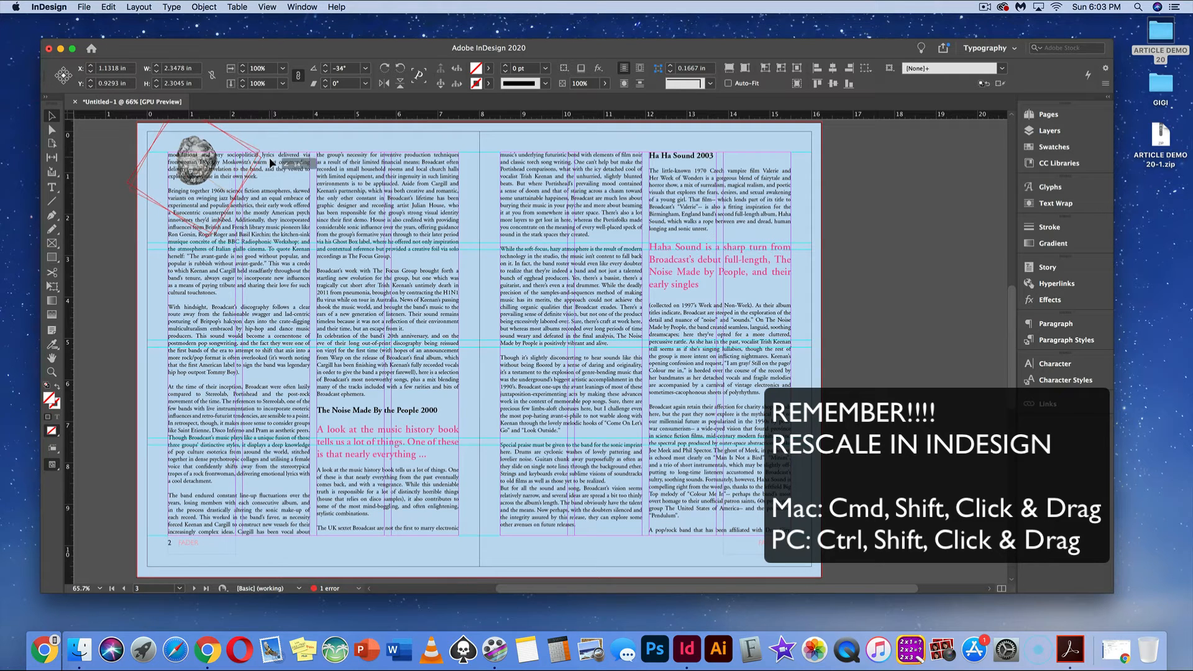
{"action": "left_click_drag", "start_coordinate": [211, 151], "coordinate": [195, 156]}
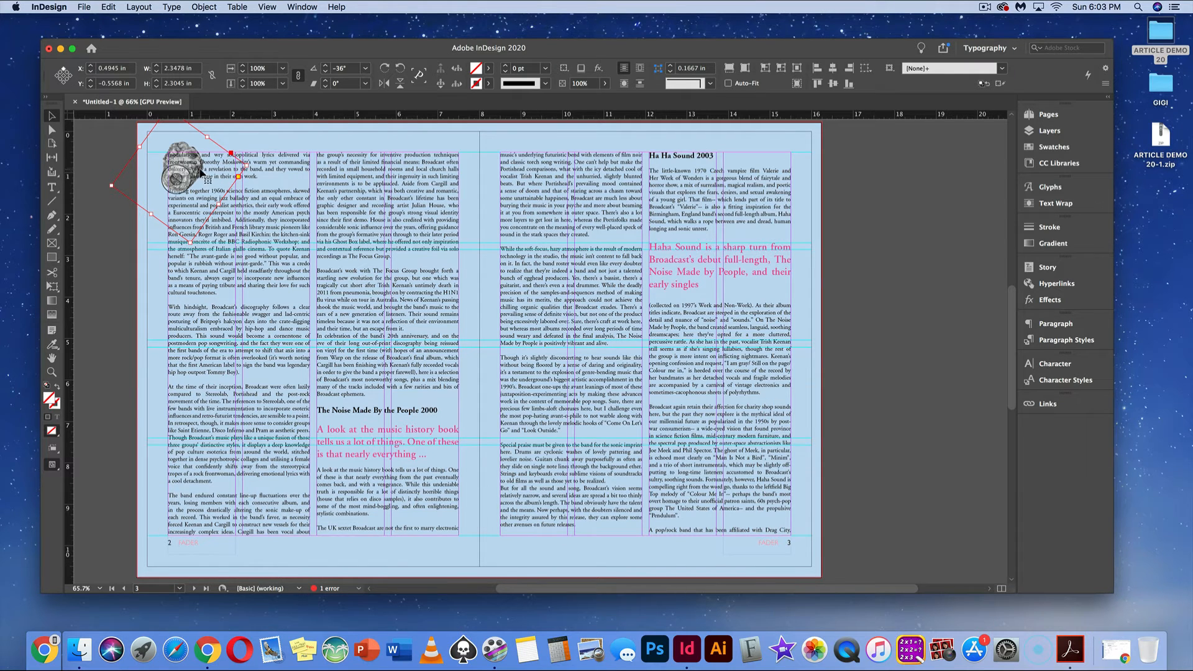
{"action": "left_click_drag", "start_coordinate": [197, 166], "coordinate": [198, 166]}
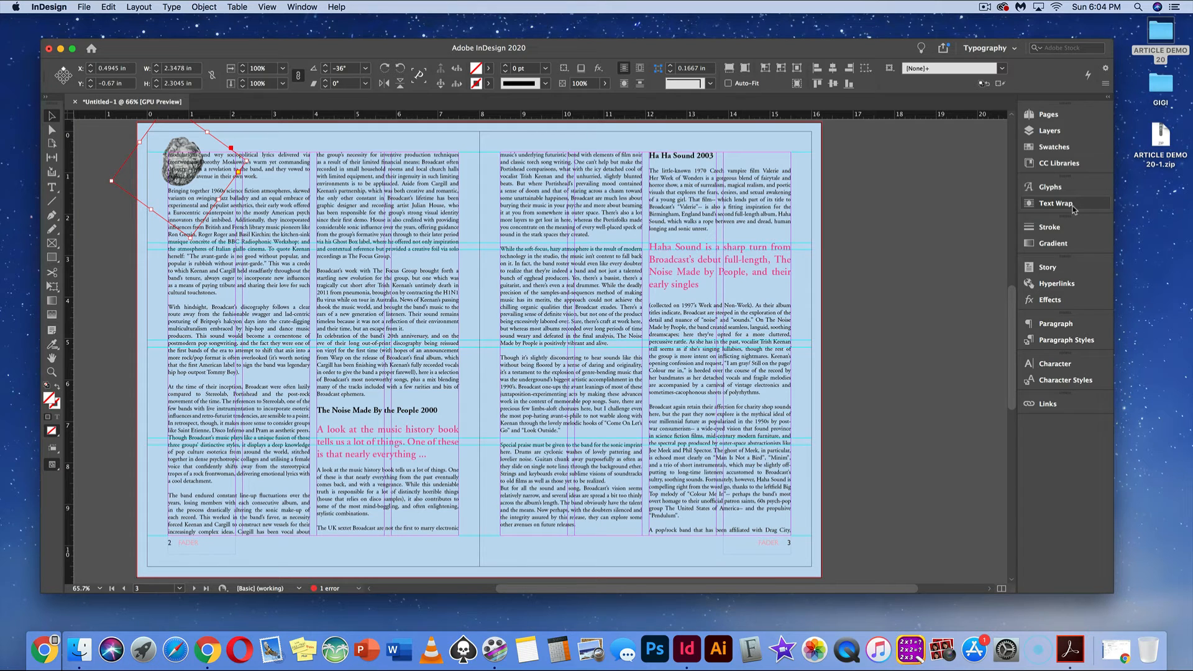
Wrap the text around the face image's object shape, using Detect Edges as the contour type
{"action": "left_click", "coordinate": [1057, 203]}
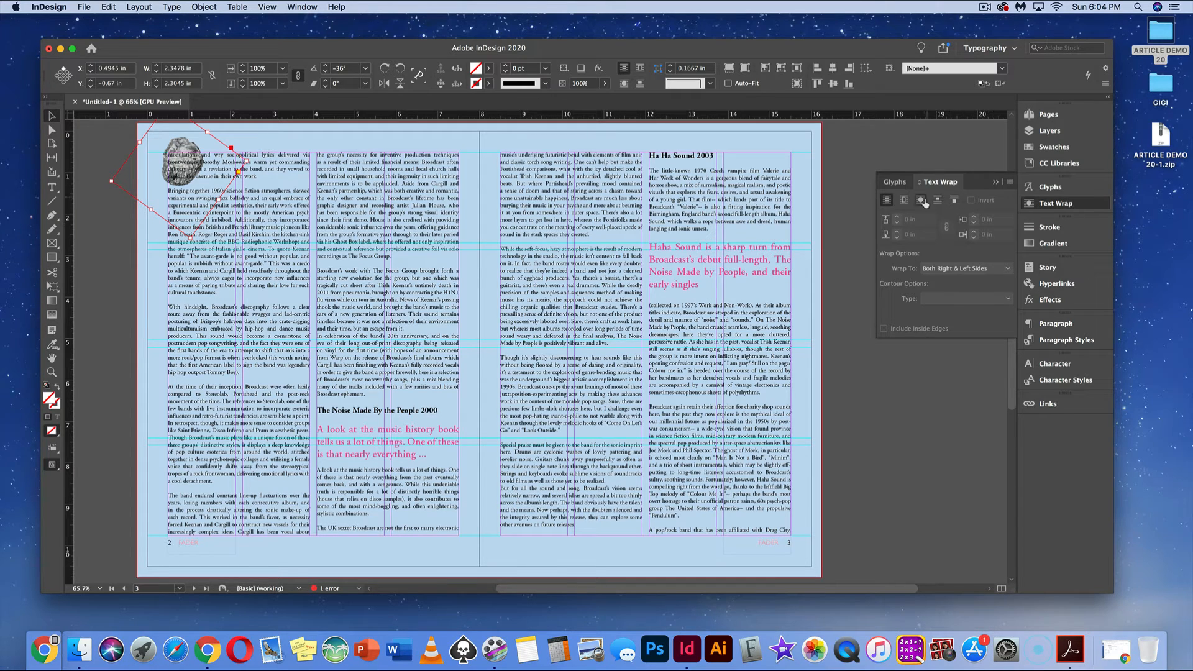
{"action": "left_click", "coordinate": [905, 200]}
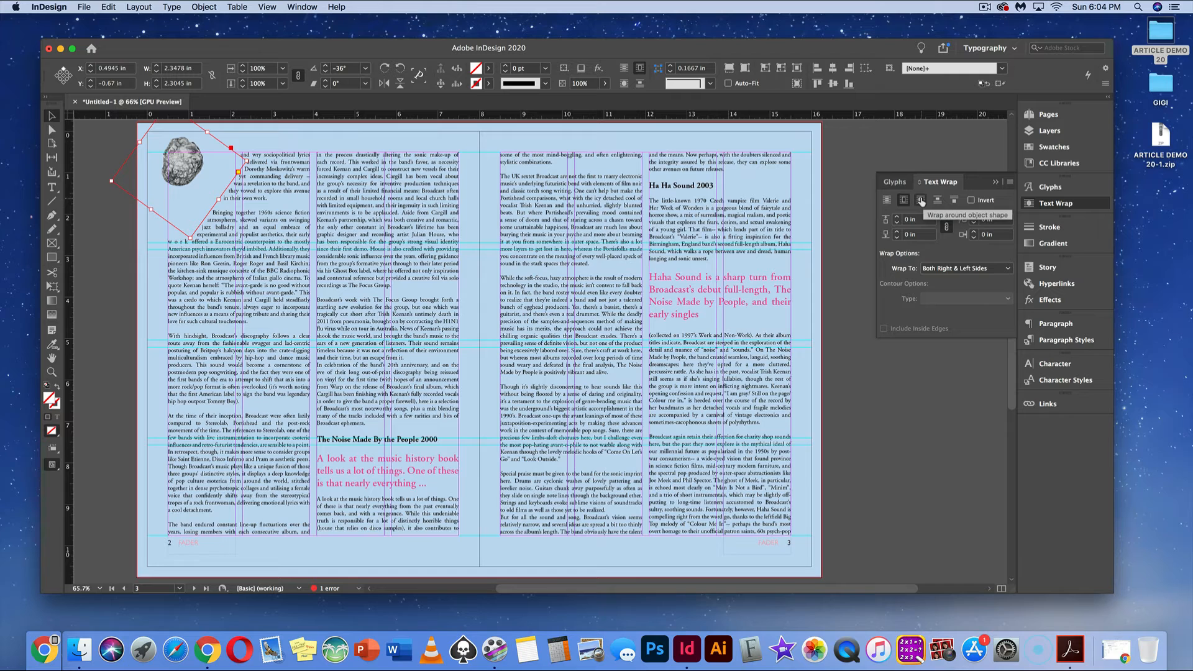
{"action": "left_click", "coordinate": [921, 200]}
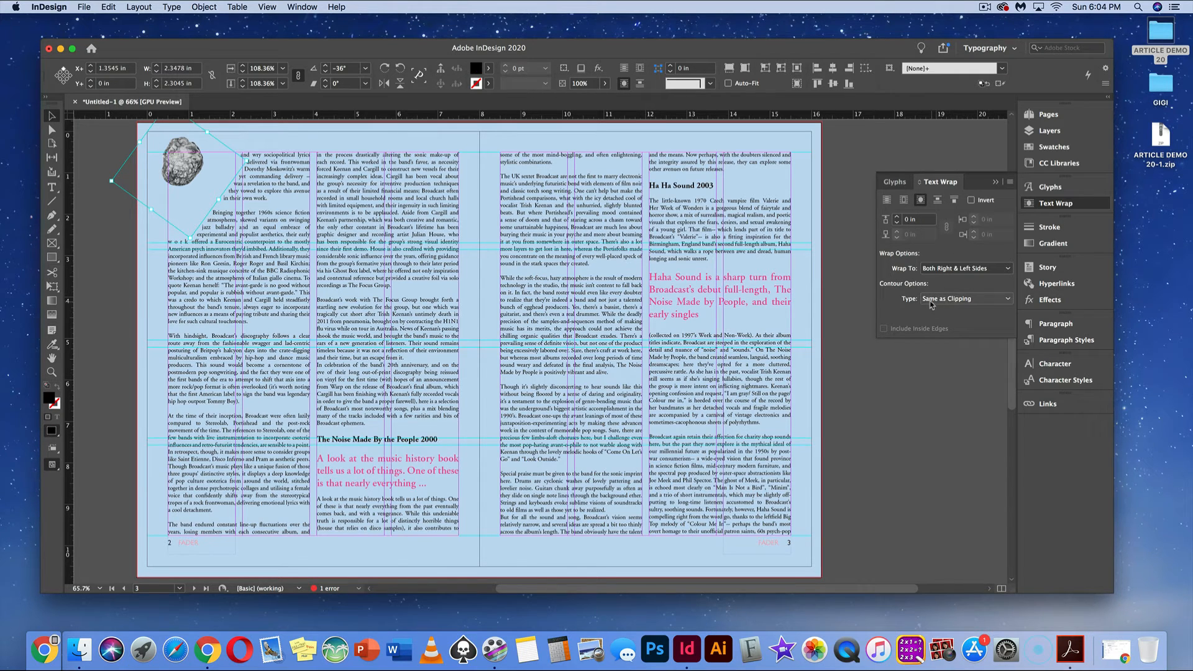
{"action": "left_click", "coordinate": [978, 304]}
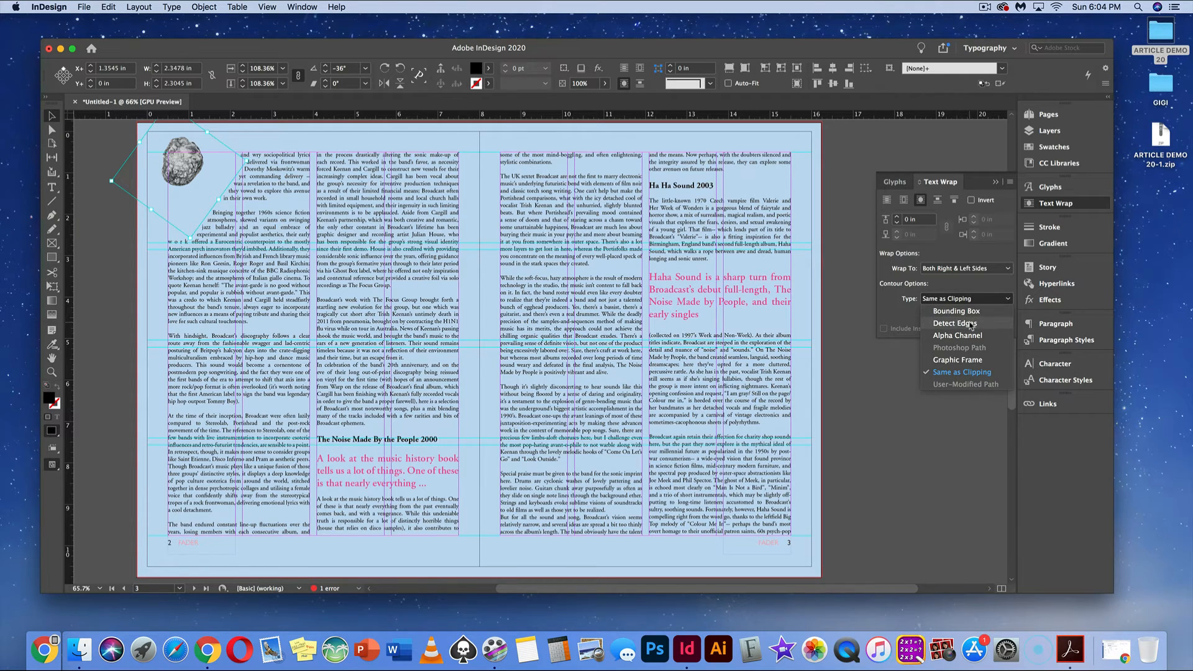
{"action": "left_click", "coordinate": [972, 324]}
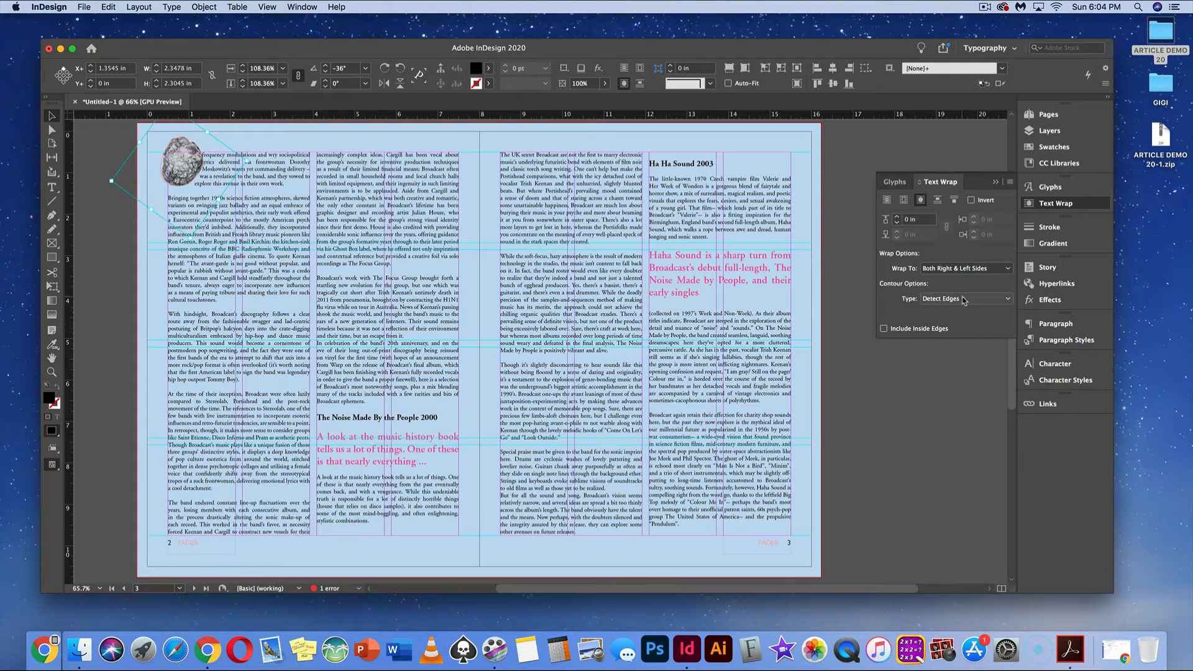
Change the face image's wrap contour to Alpha Channel and set its offset to 0.125 in
{"action": "left_click", "coordinate": [968, 301]}
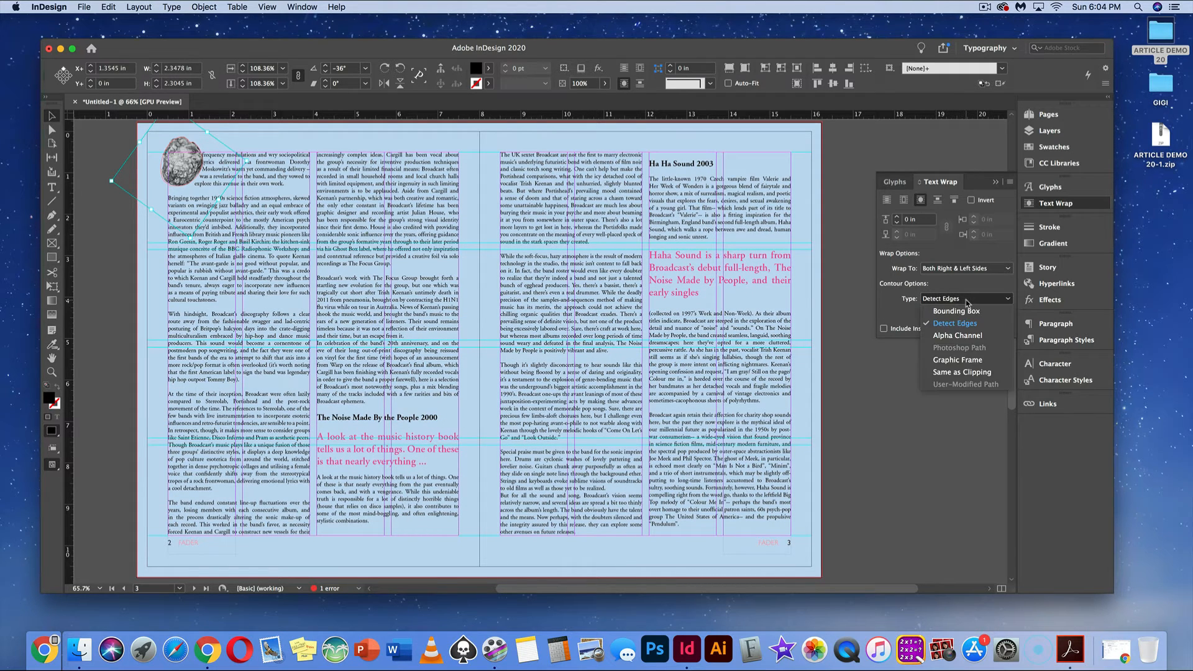
{"action": "left_click", "coordinate": [967, 338]}
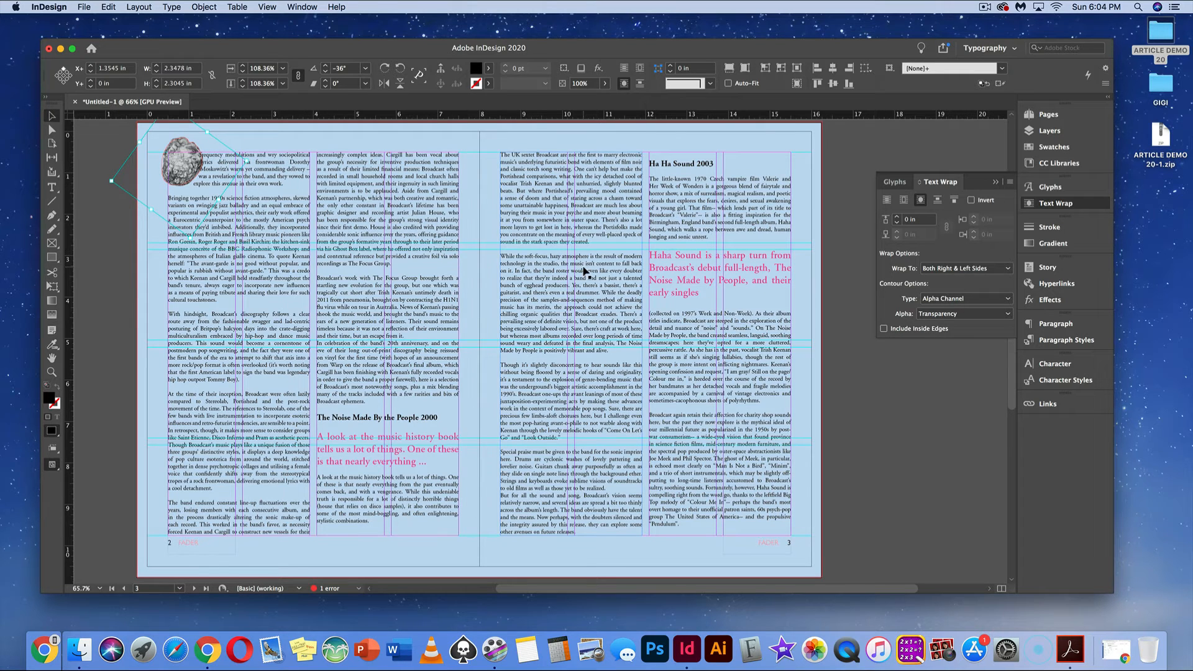
{"action": "left_click", "coordinate": [897, 218]}
{"action": "left_click", "coordinate": [897, 218]}
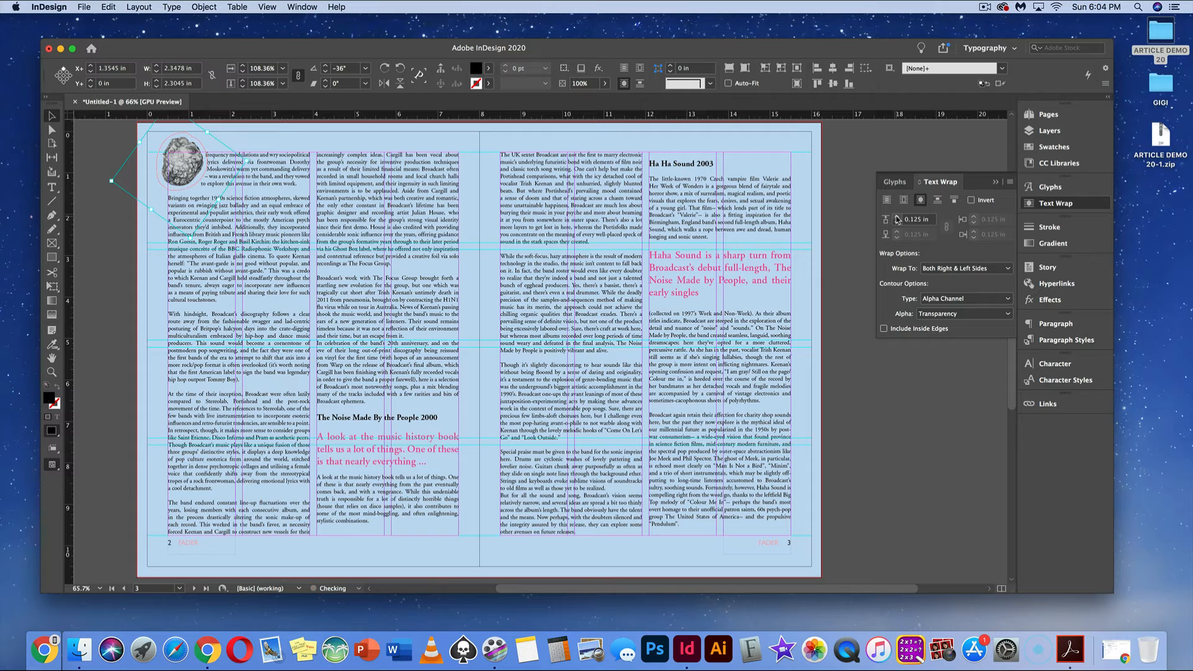
Set the face image's wrap offset to 0.1875 in and nudge the image down to a Y position of -0.5033 in
{"action": "left_click", "coordinate": [897, 218]}
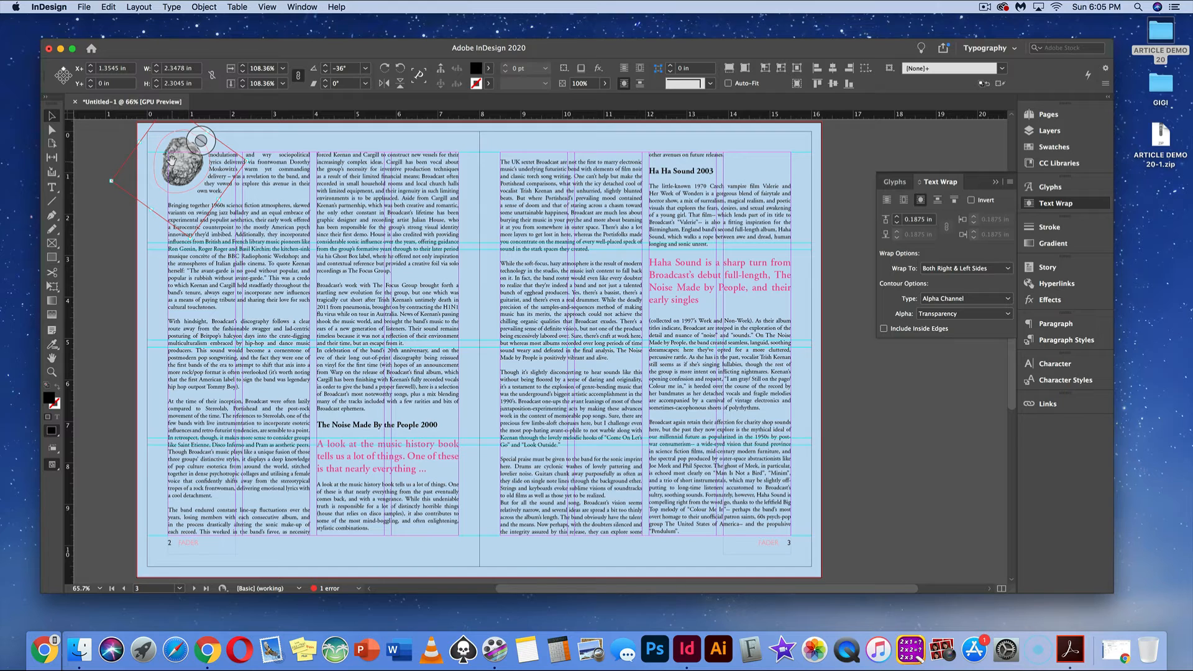
{"action": "left_click", "coordinate": [137, 154]}
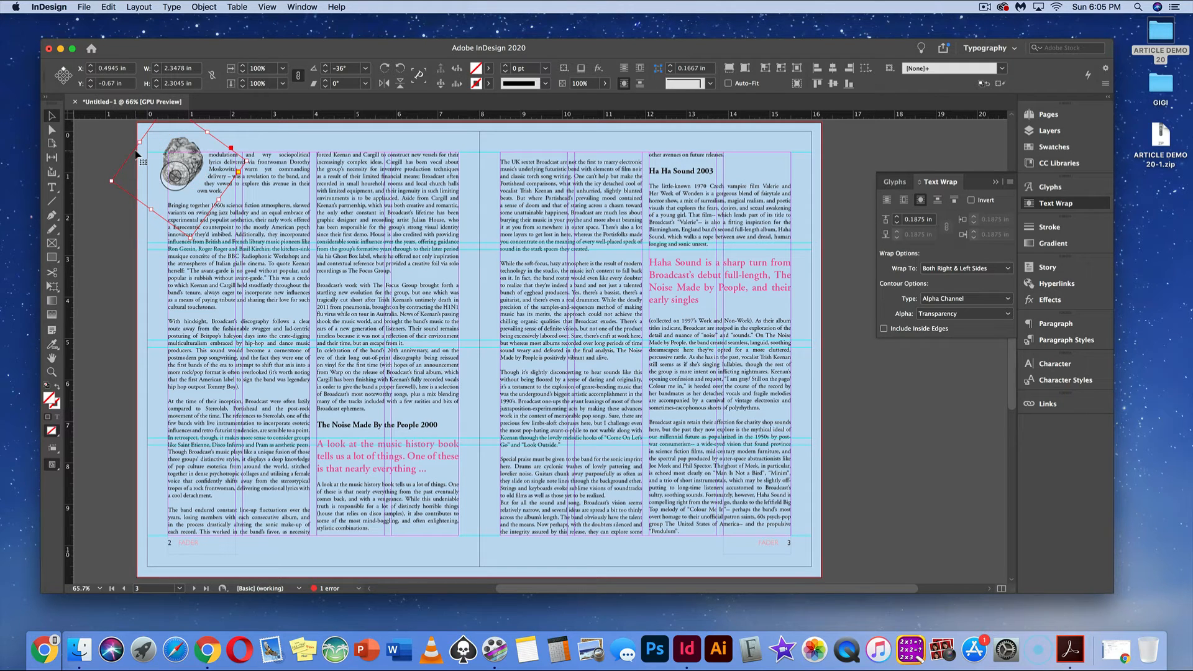
{"action": "key", "text": "Down"}
{"action": "key", "text": "Down"}
{"action": "key", "text": "Down"}
{"action": "key", "text": "Down"}
{"action": "key", "text": "Down"}
{"action": "key", "text": "Down"}
{"action": "key", "text": "Down"}
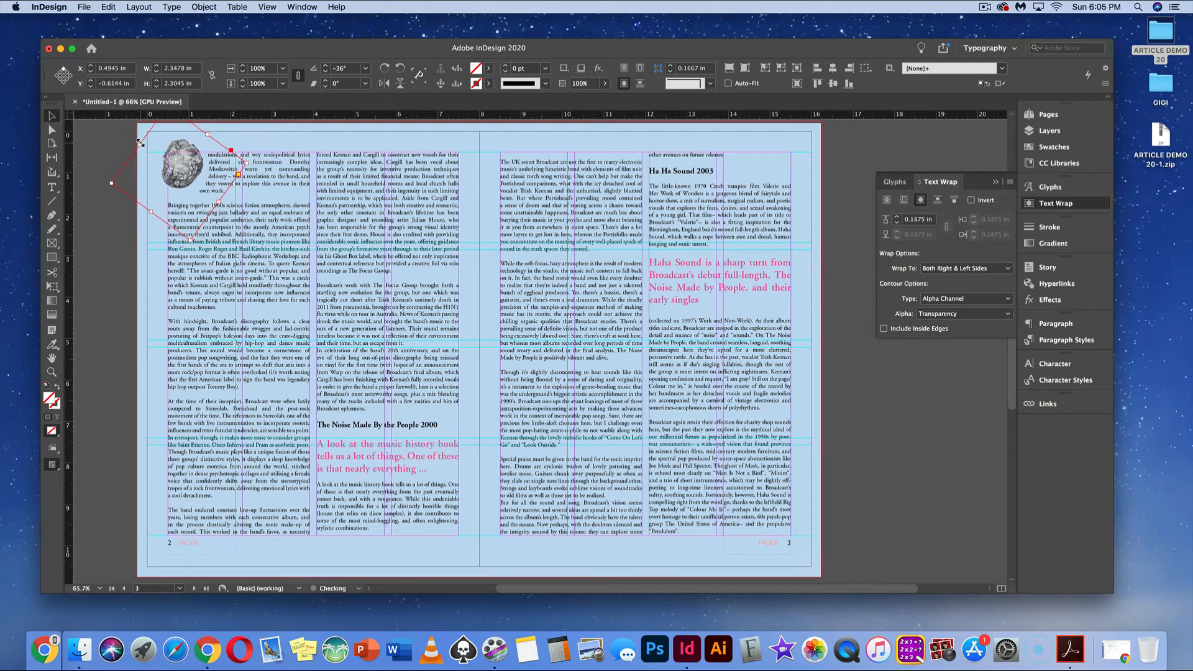
{"action": "key", "text": "Down"}
{"action": "key", "text": "Down"}
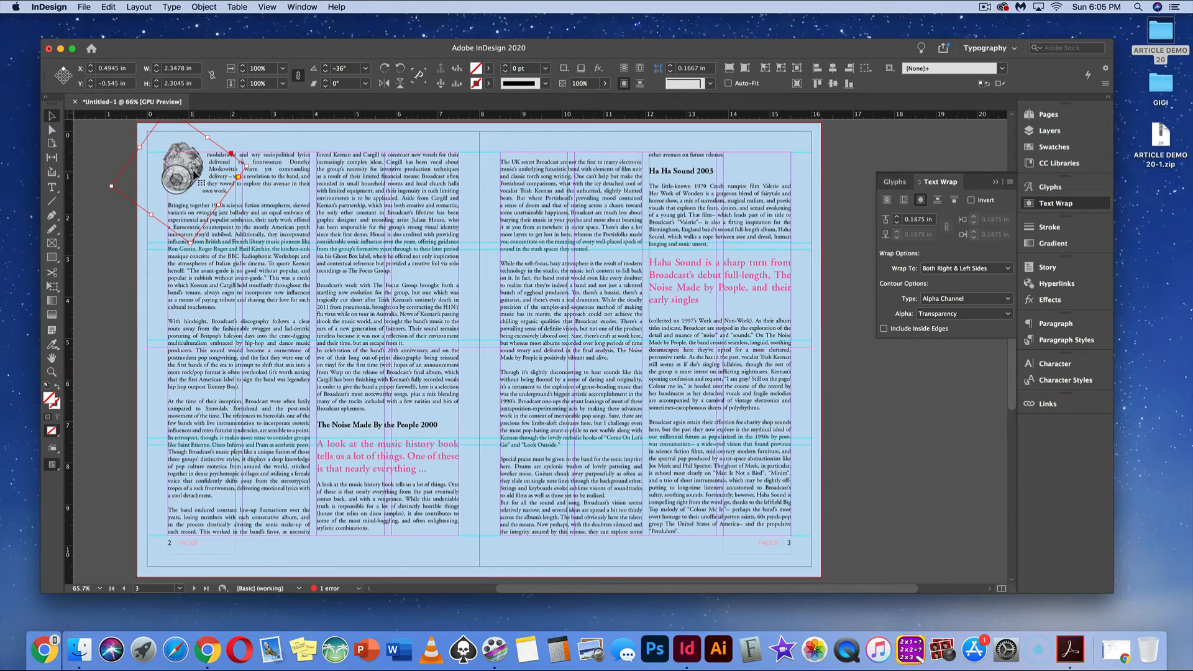
{"action": "key", "text": "Down"}
{"action": "key", "text": "Down"}
{"action": "key", "text": "Down"}
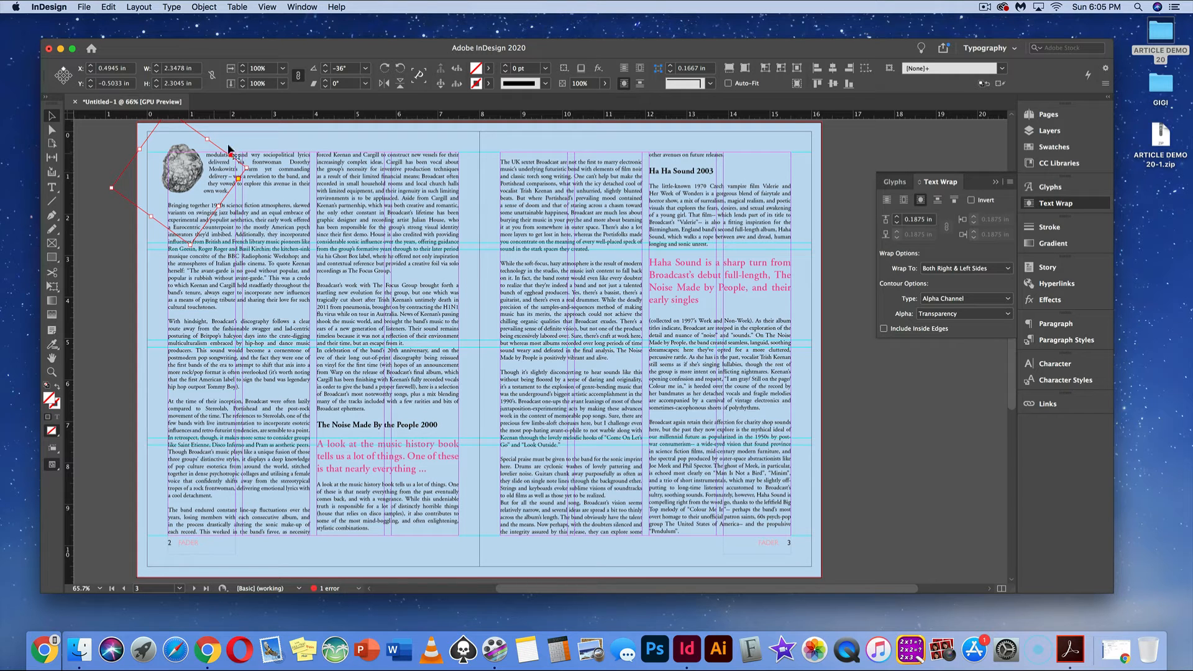
{"action": "left_click", "coordinate": [136, 285]}
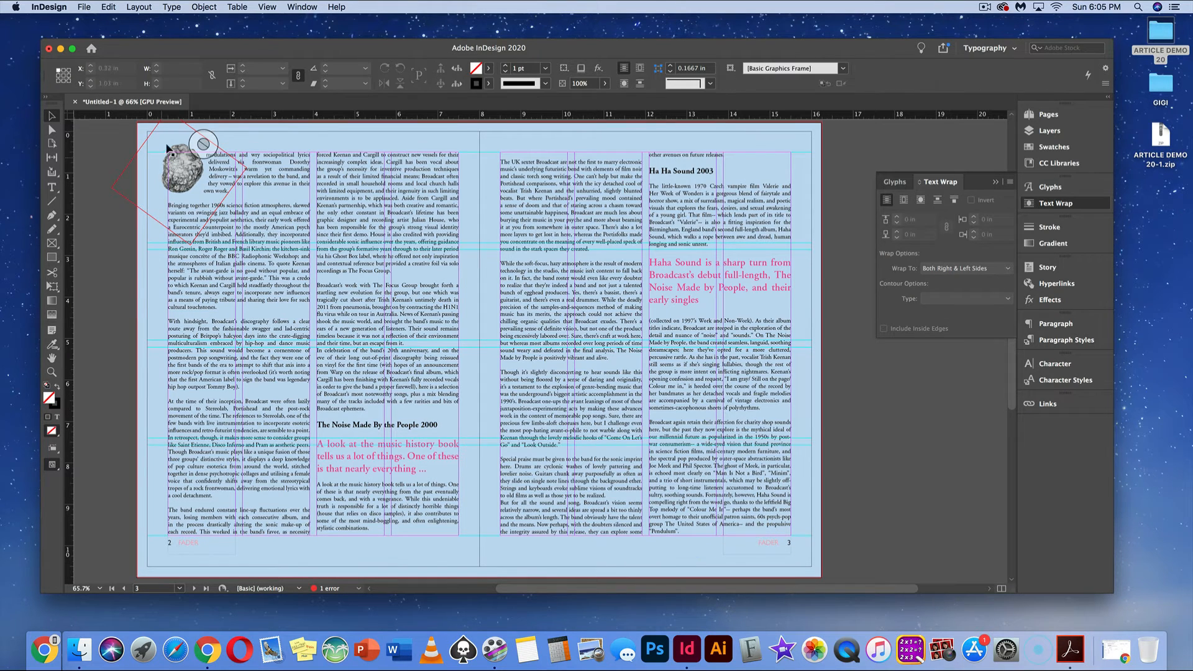
Add a Multiply drop shadow to the face image with 33% opacity and an angle of 123°
{"action": "left_click", "coordinate": [209, 185]}
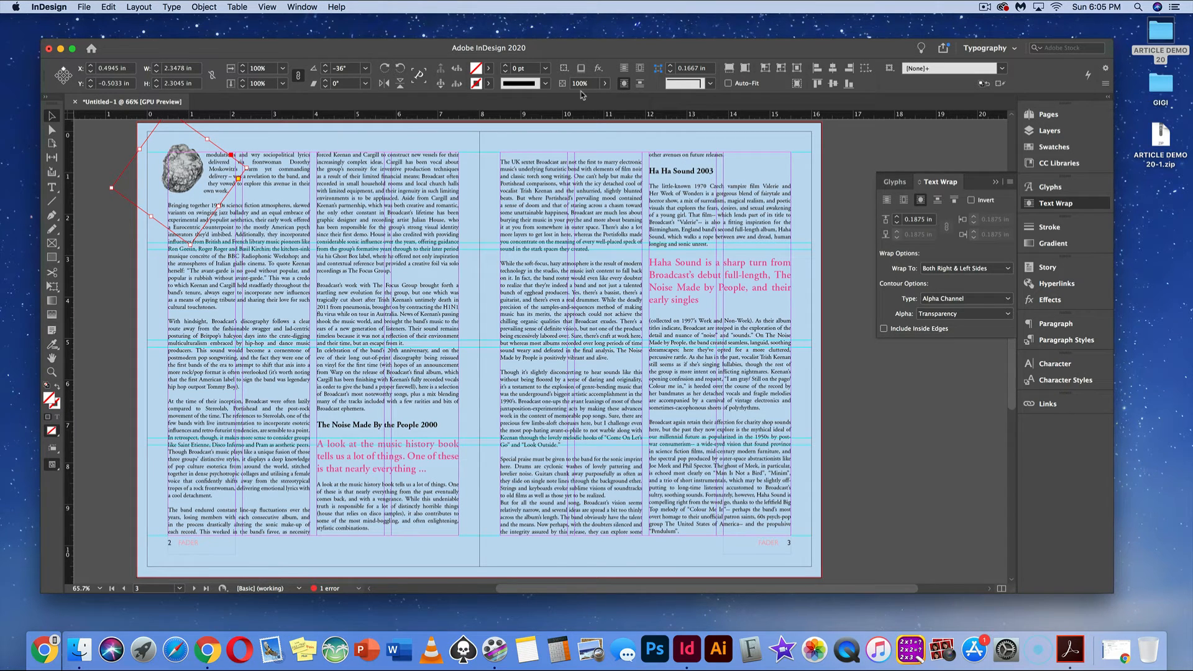
{"action": "left_click", "coordinate": [598, 70]}
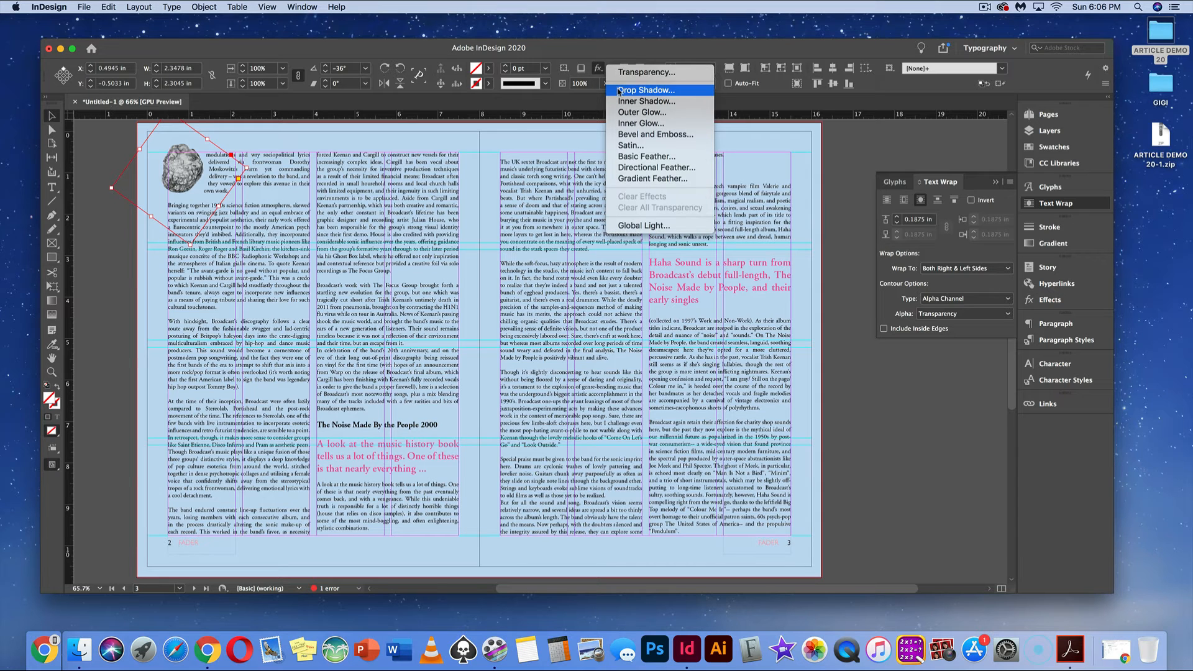
{"action": "left_click", "coordinate": [646, 90]}
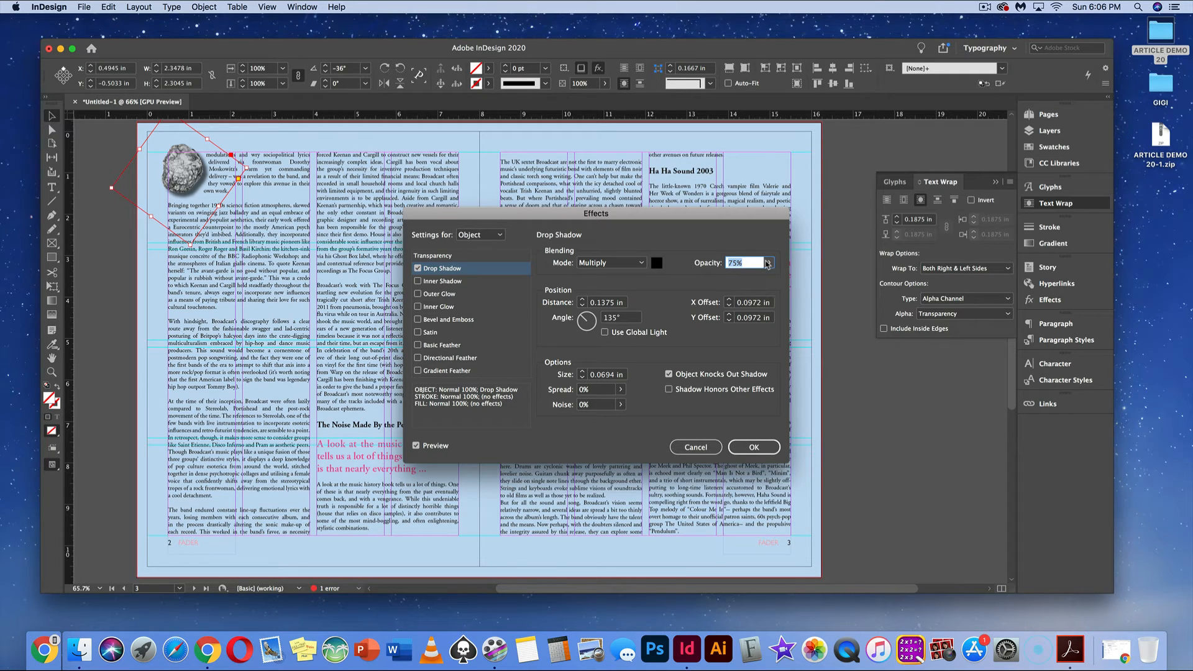
{"action": "left_click", "coordinate": [769, 263]}
{"action": "left_click_drag", "start_coordinate": [756, 275], "coordinate": [728, 278]}
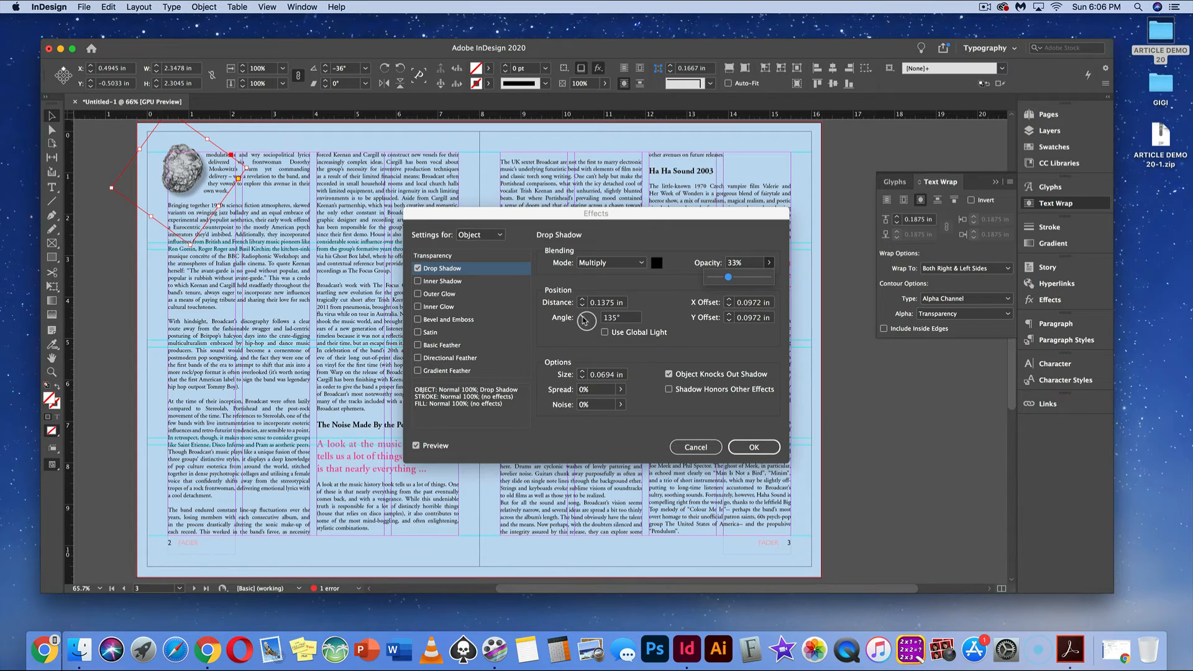
{"action": "left_click_drag", "start_coordinate": [582, 316], "coordinate": [581, 314]}
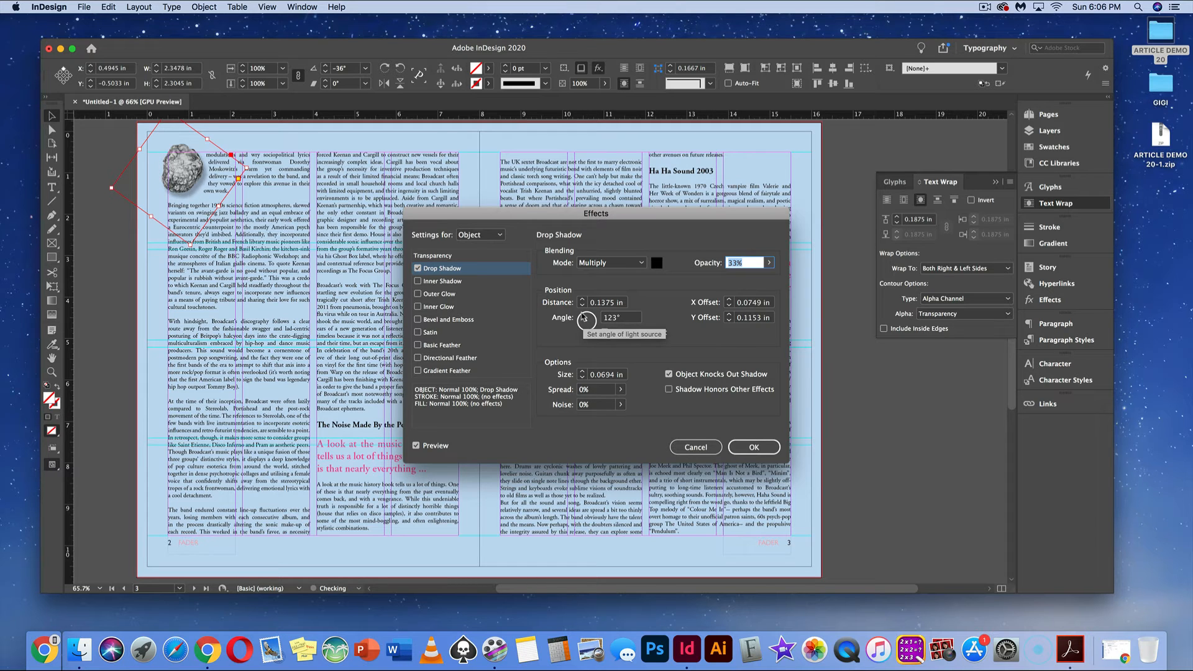
Set the drop shadow's size to 0.1875 in, spread to 1% and distance to 0.0625 in, and apply the effect
{"action": "left_click", "coordinate": [582, 372]}
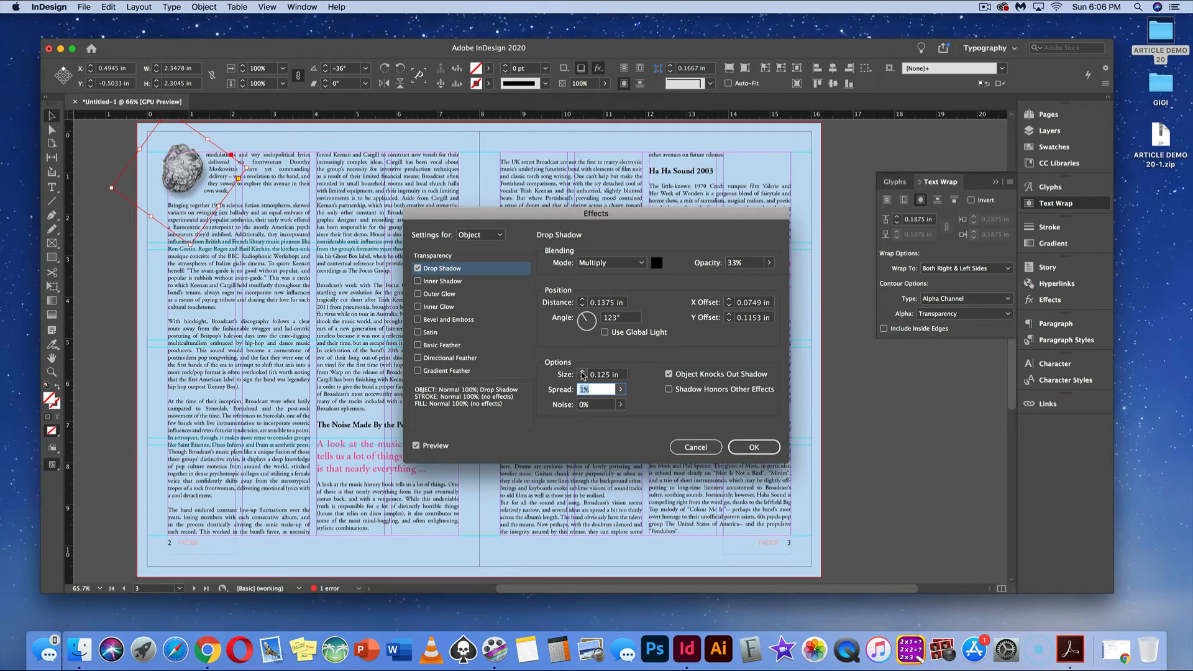
{"action": "left_click", "coordinate": [582, 372]}
{"action": "left_click", "coordinate": [583, 377]}
{"action": "left_click", "coordinate": [582, 372]}
{"action": "left_click", "coordinate": [581, 306]}
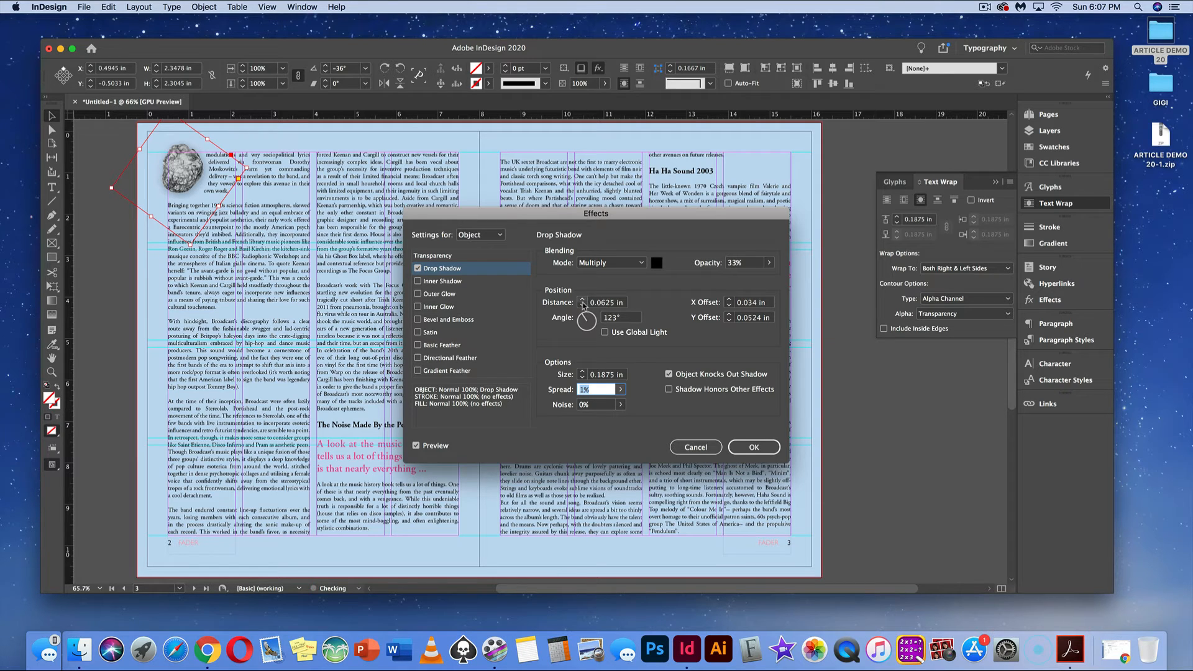
{"action": "left_click", "coordinate": [581, 299]}
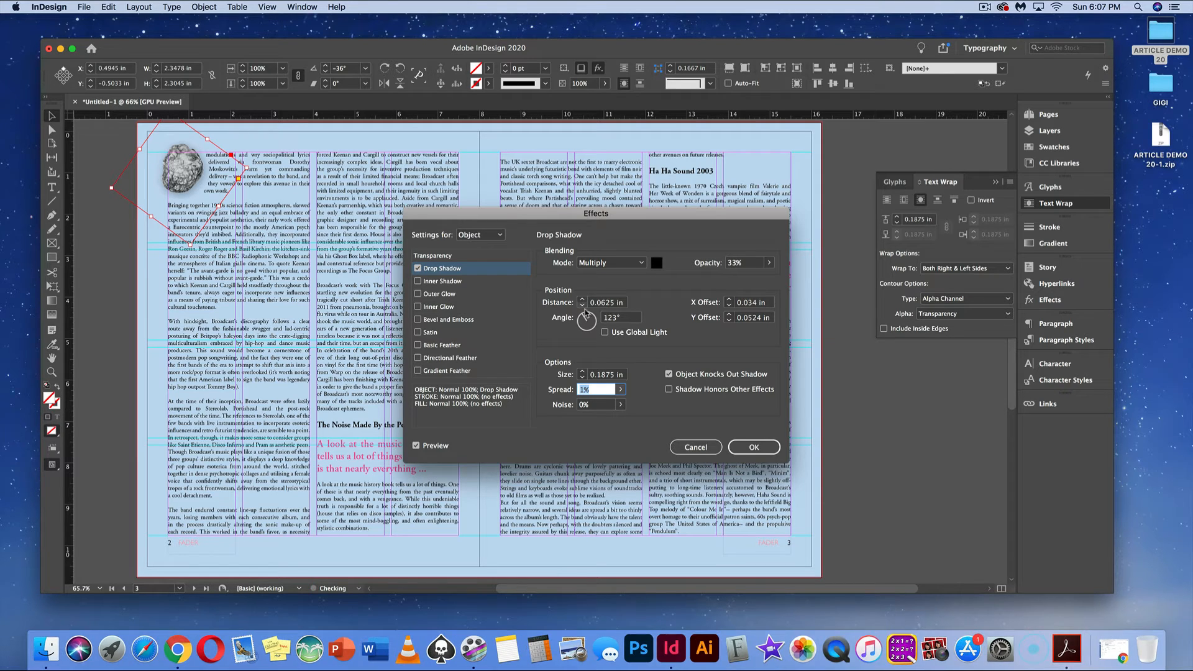
{"action": "left_click", "coordinate": [427, 146]}
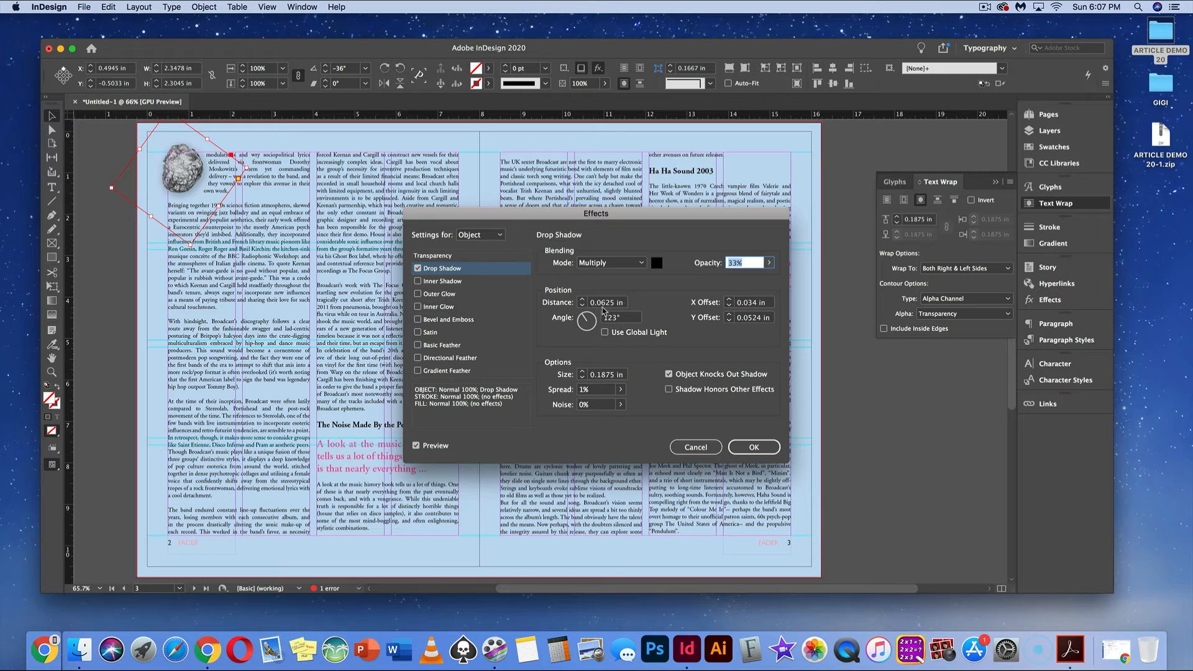
{"action": "left_click_drag", "start_coordinate": [584, 317], "coordinate": [585, 321]}
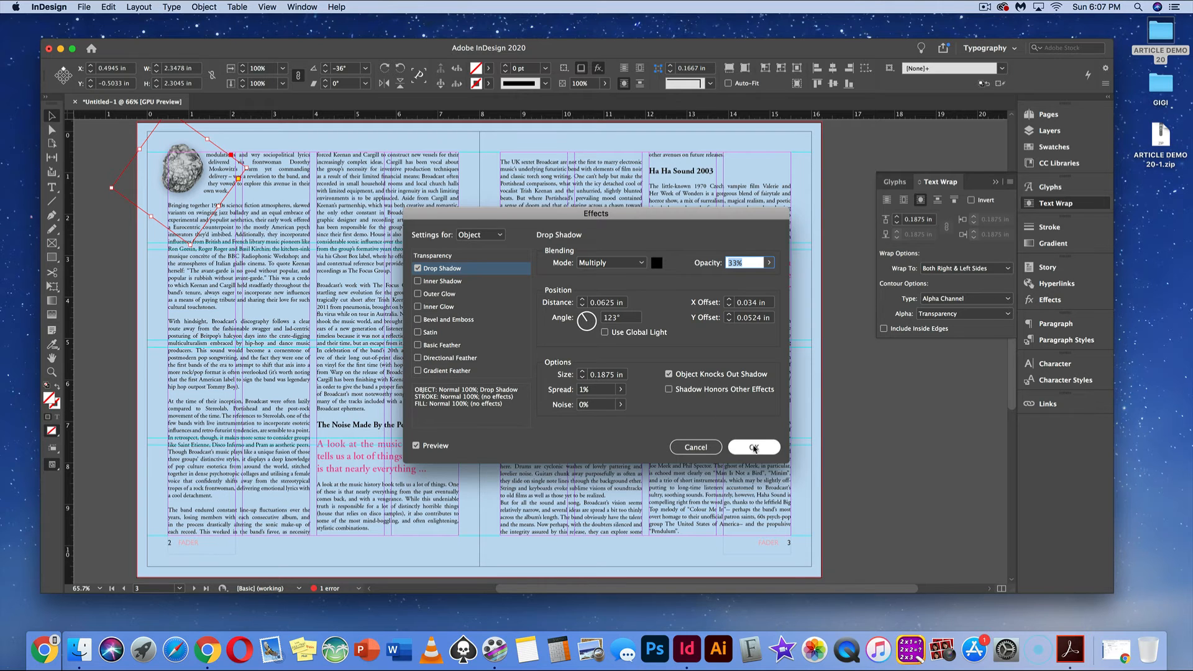
{"action": "left_click", "coordinate": [755, 448]}
{"action": "left_click", "coordinate": [482, 336]}
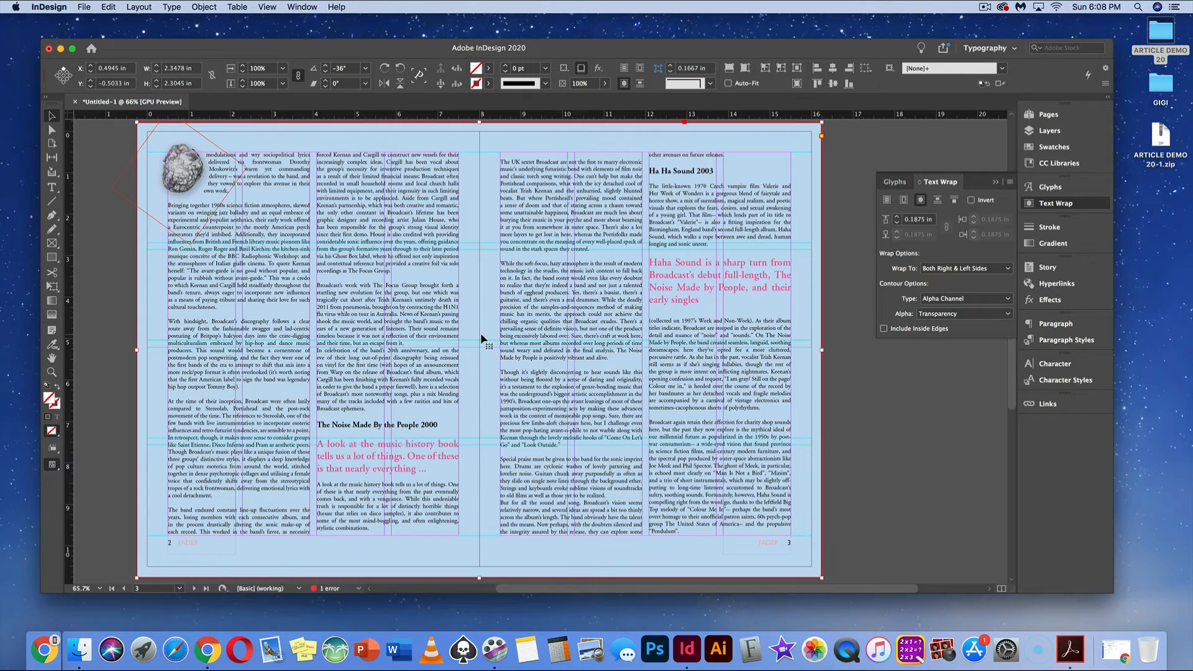
Place broadcastband1.jpg at the bottom of page 3's first text column, scaled to about 3.41 in wide to fit the column
{"action": "scroll", "coordinate": [483, 339], "scroll_direction": "down", "scroll_amount": 1}
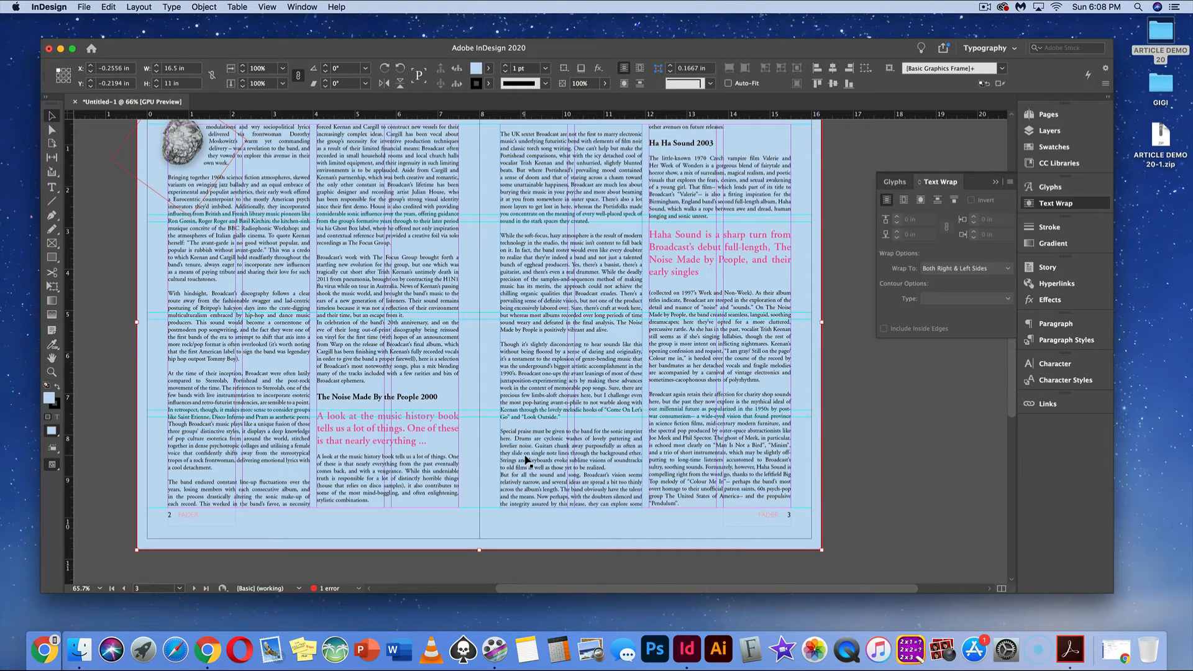
{"action": "left_click", "coordinate": [522, 428]}
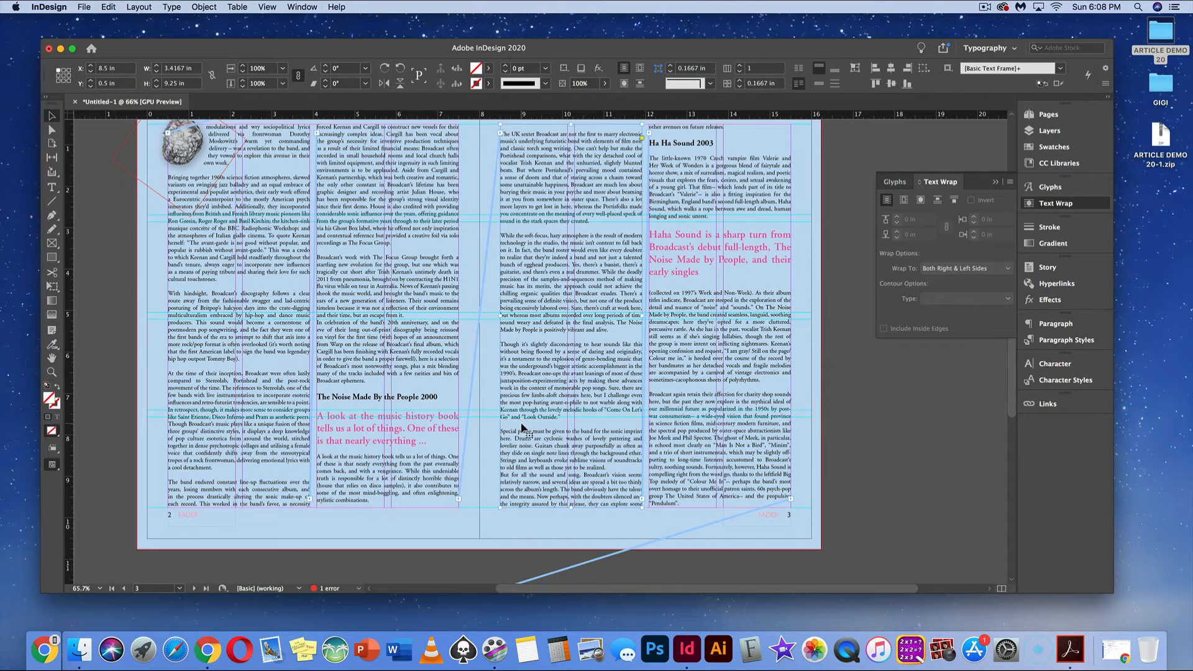
{"action": "key", "text": "super+d"}
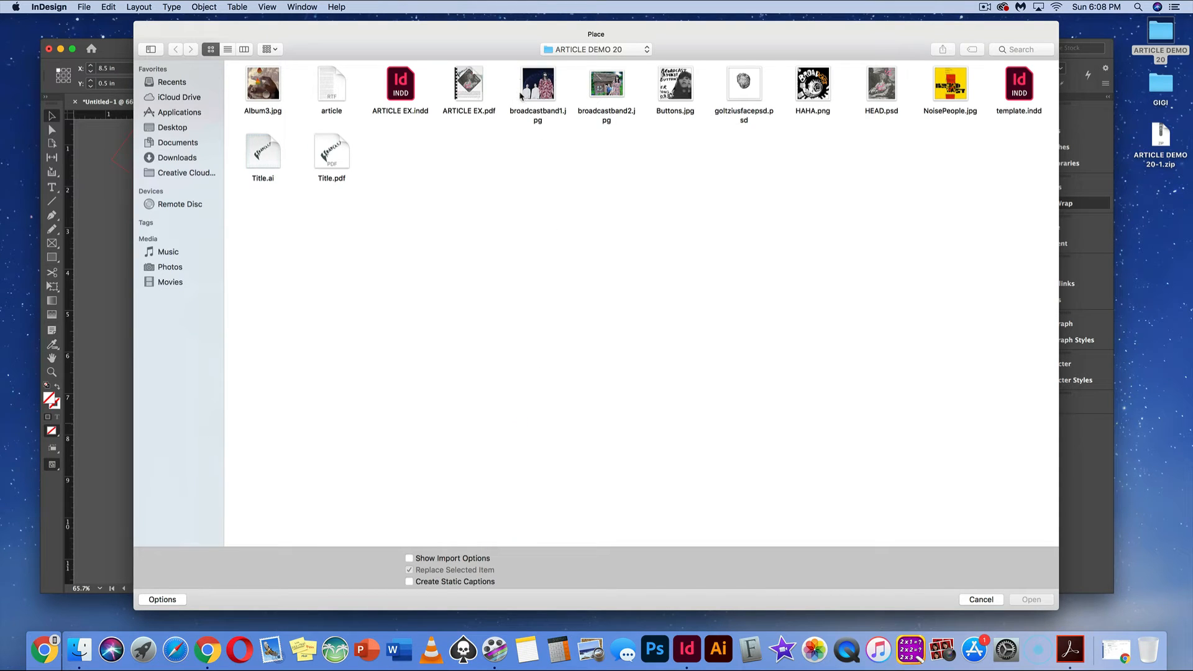
{"action": "left_click", "coordinate": [536, 82]}
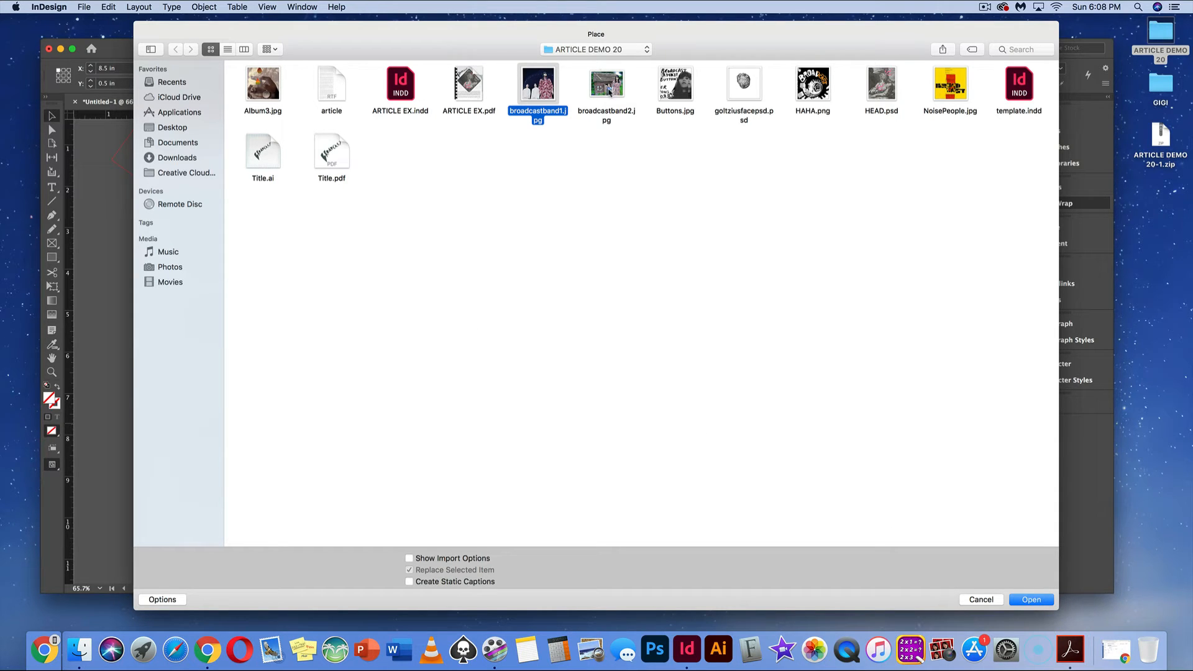
{"action": "left_click", "coordinate": [1029, 599]}
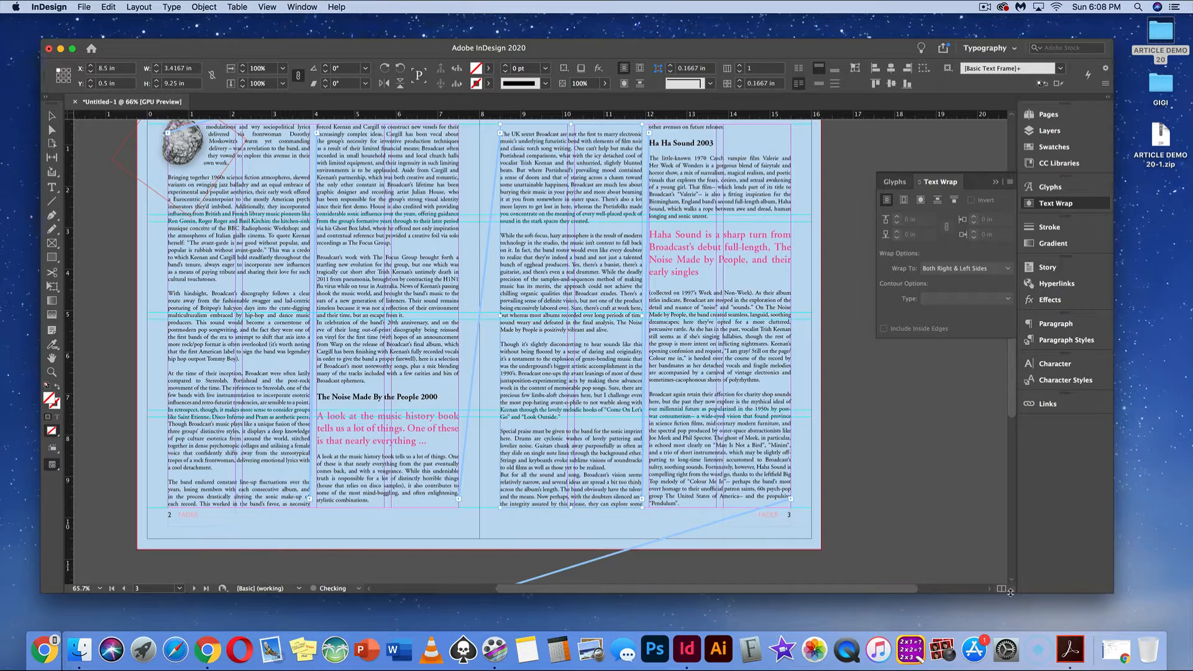
{"action": "left_click_drag", "start_coordinate": [514, 365], "coordinate": [660, 506]}
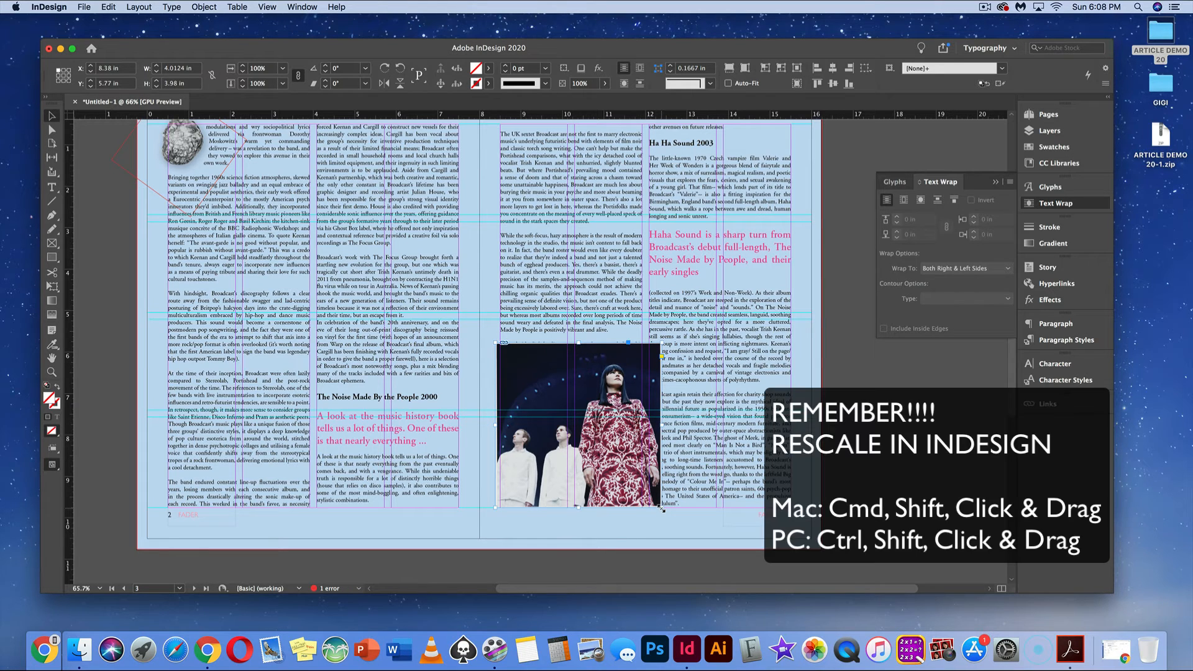
{"action": "left_click_drag", "start_coordinate": [662, 510], "coordinate": [619, 491]}
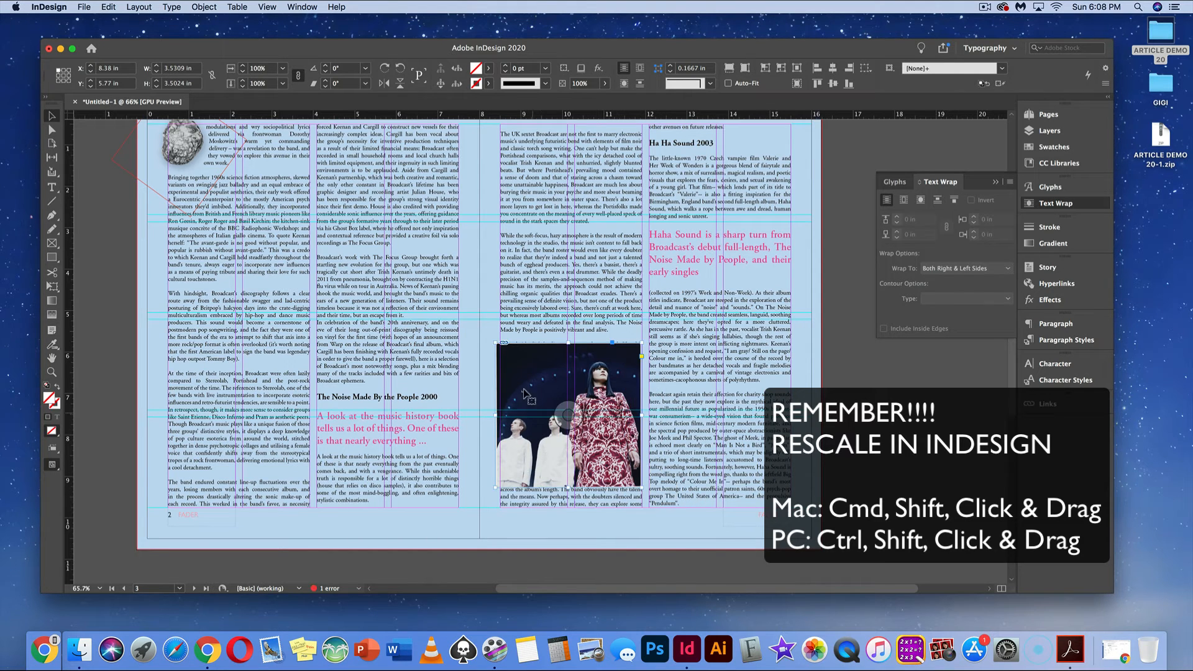
{"action": "left_click_drag", "start_coordinate": [510, 380], "coordinate": [507, 400]}
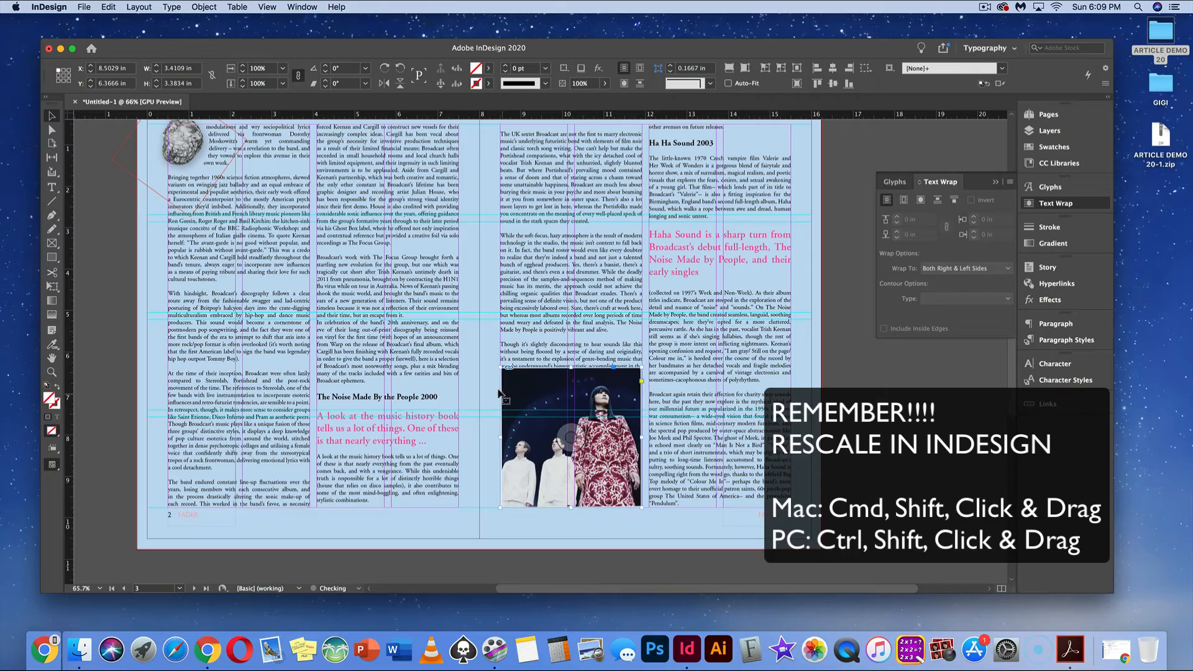
Zoom in on the band photo and make Layer 1 the active layer
{"action": "left_click", "coordinate": [490, 371]}
{"action": "key", "text": "super+equal"}
{"action": "key", "text": "super+equal"}
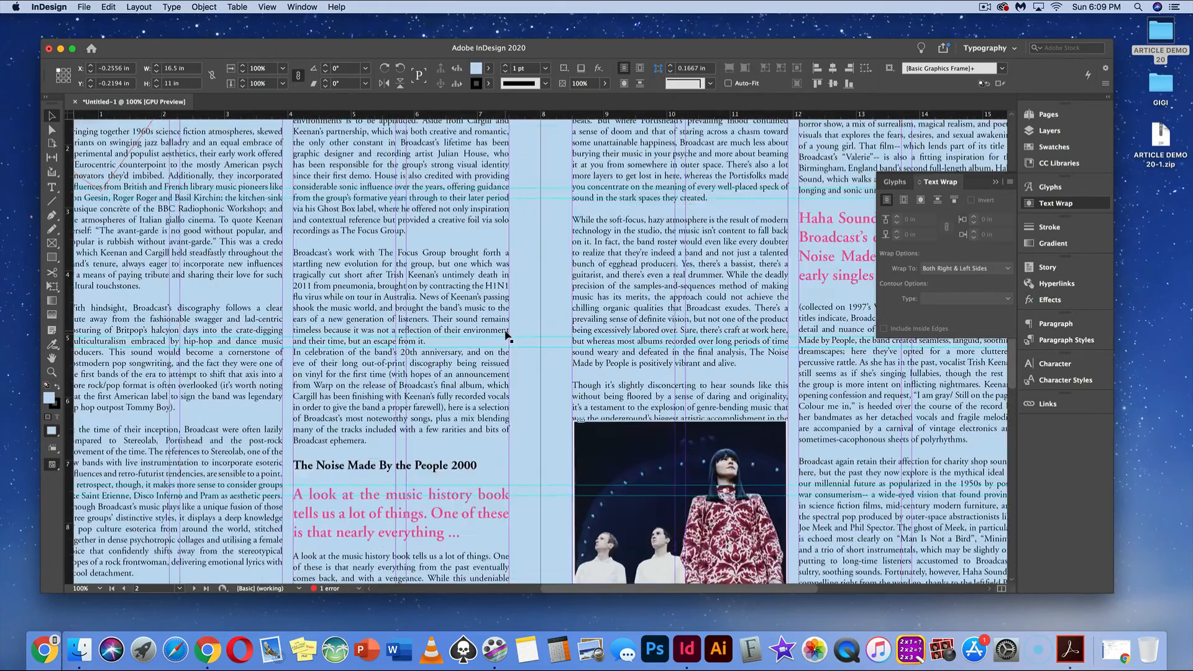
{"action": "left_click_drag", "start_coordinate": [591, 396], "coordinate": [473, 160]}
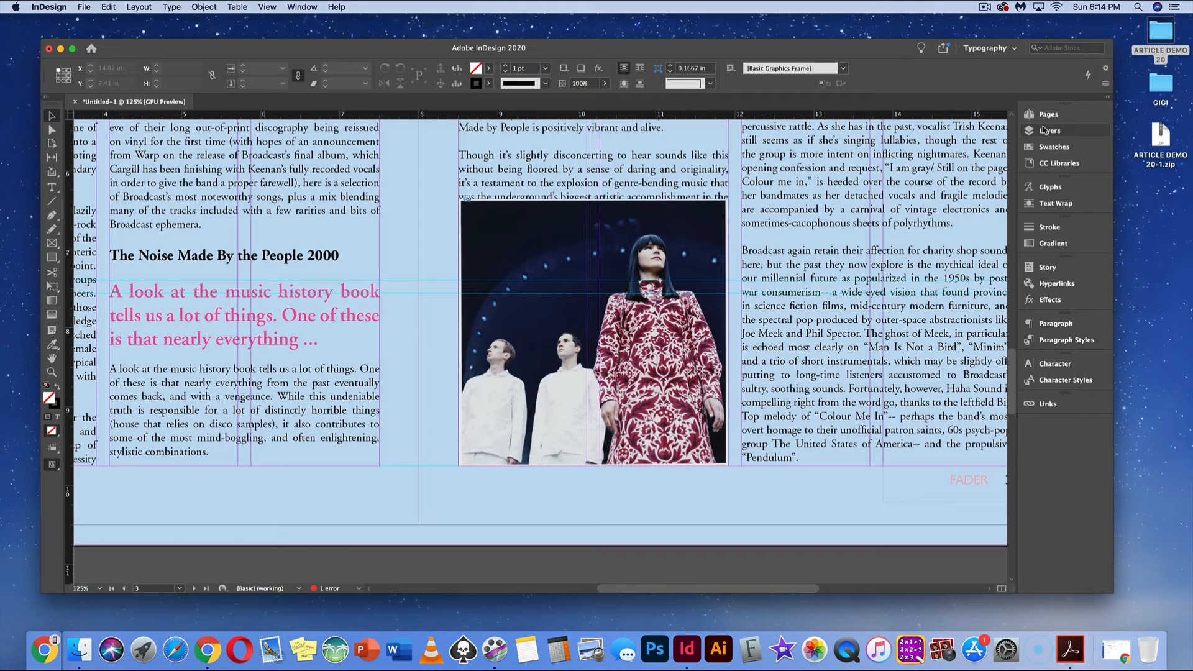
{"action": "left_click", "coordinate": [1046, 130]}
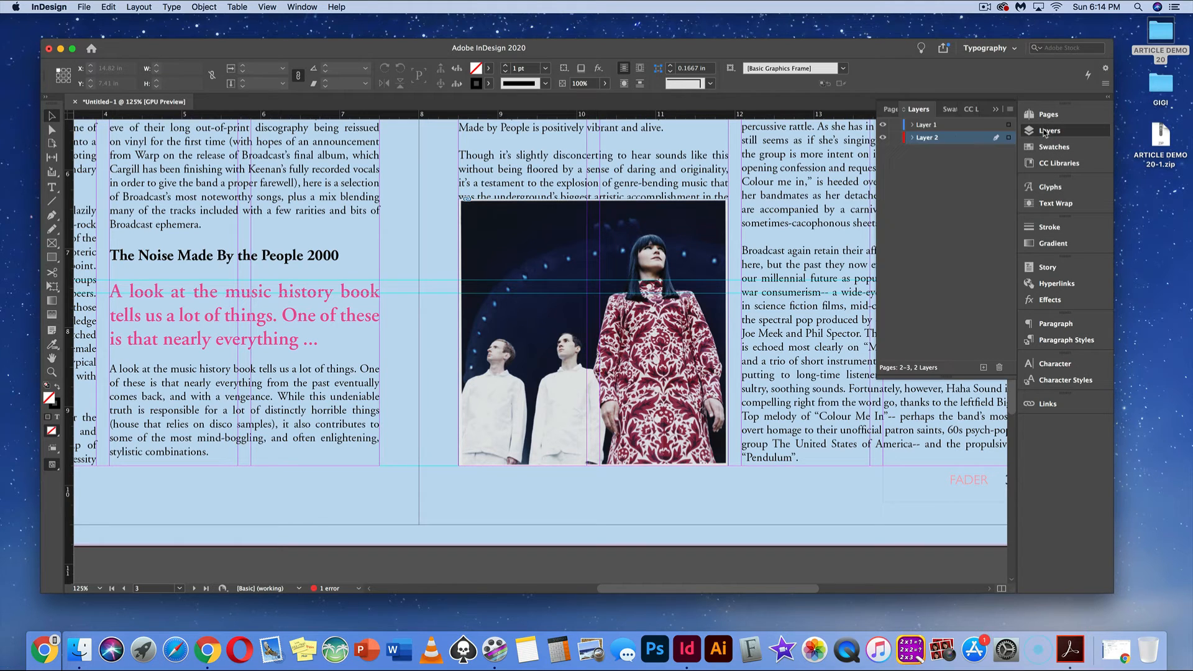
{"action": "left_click", "coordinate": [912, 126]}
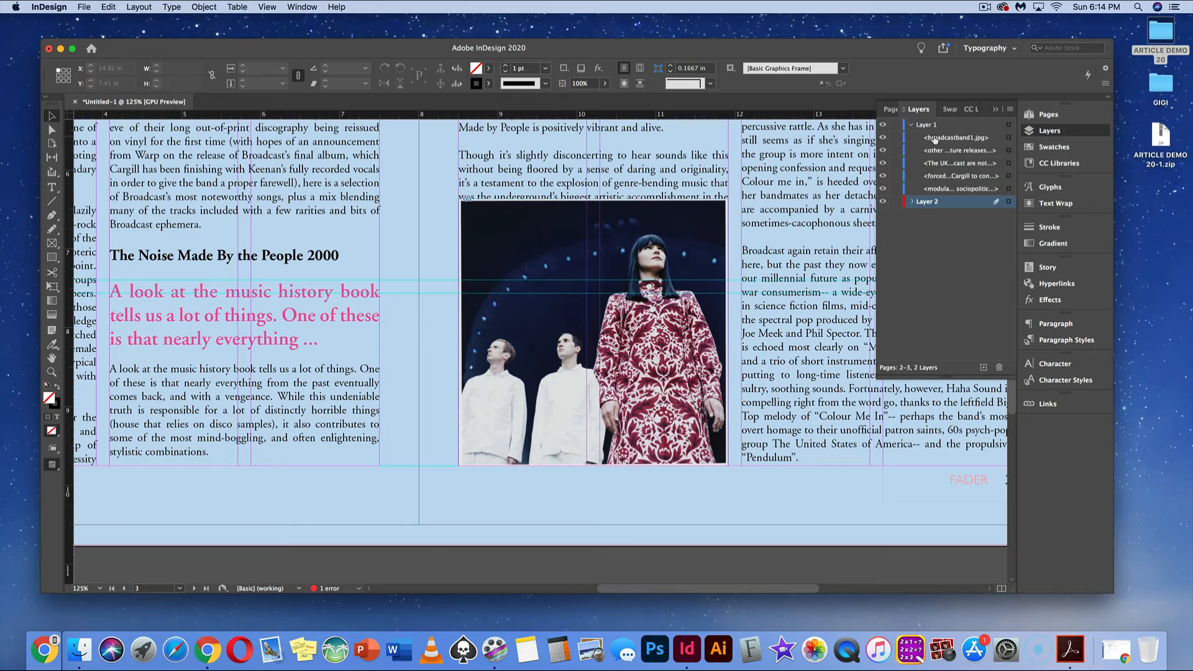
{"action": "left_click", "coordinate": [912, 125]}
{"action": "left_click", "coordinate": [927, 125]}
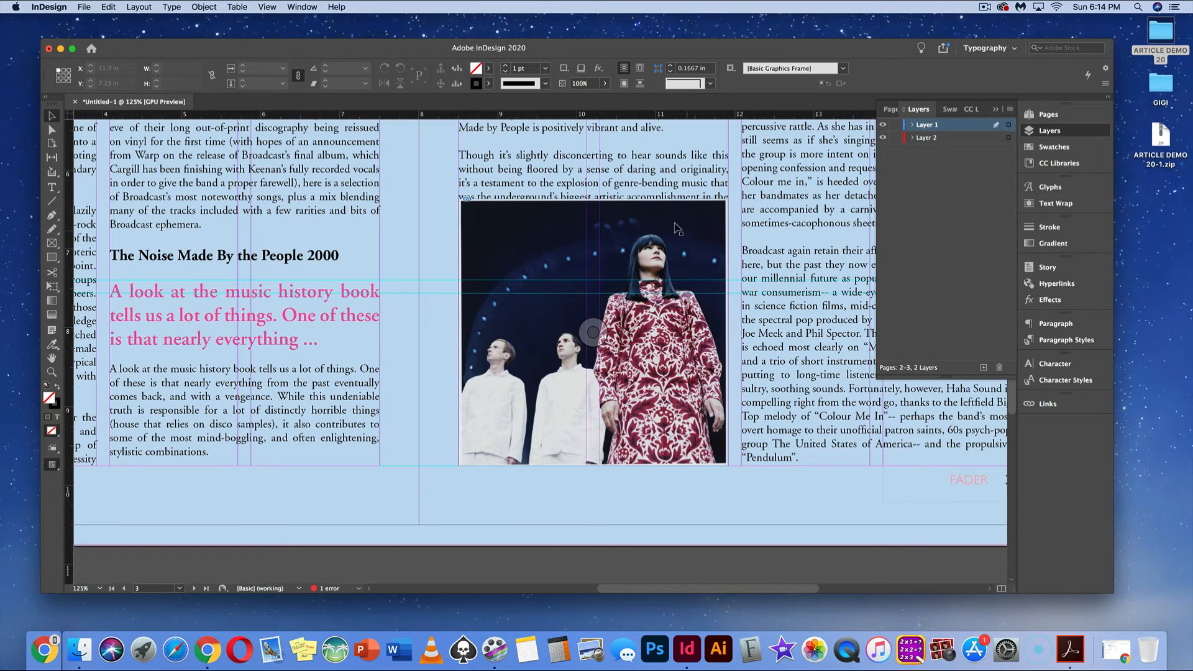
Start a Pen tool path at the band photo's lower-left corner and trace around the first man's shoulder and head to the gap beside him
{"action": "left_click", "coordinate": [49, 217]}
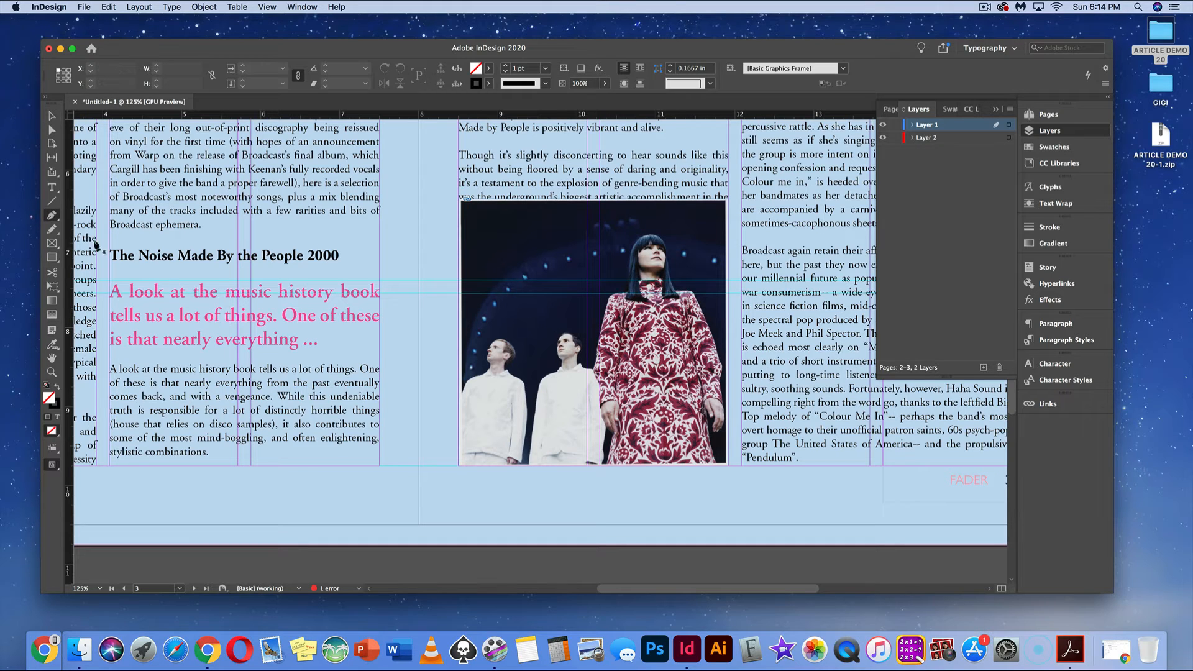
{"action": "left_click", "coordinate": [462, 466]}
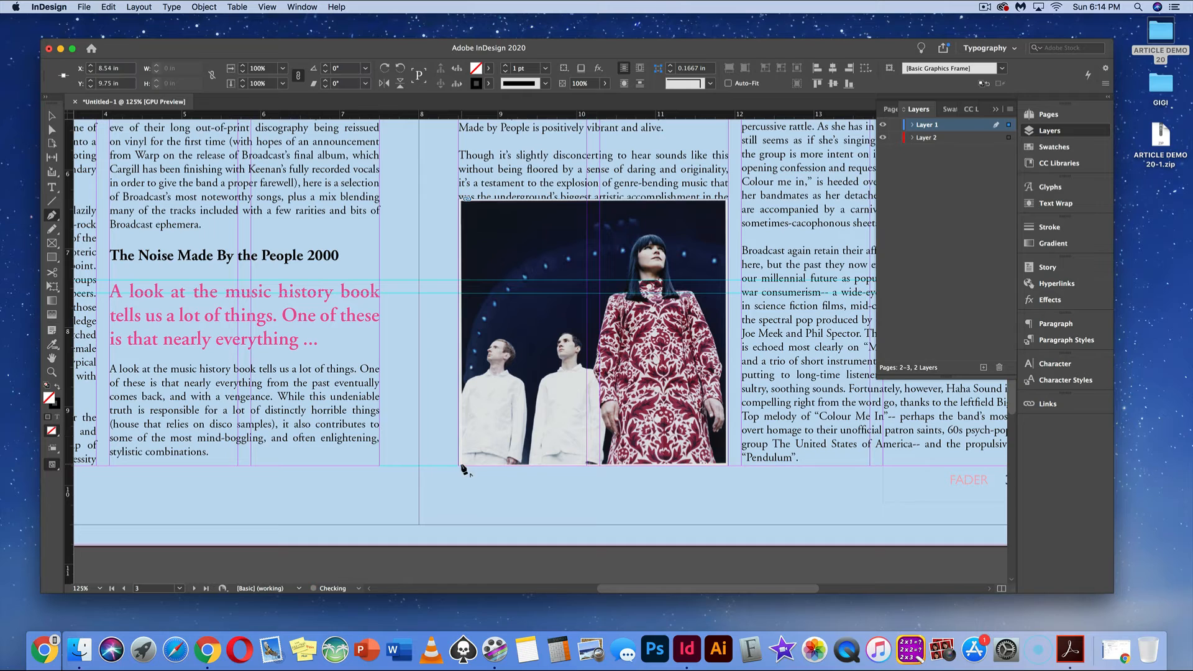
{"action": "left_click", "coordinate": [463, 394]}
{"action": "left_click_drag", "start_coordinate": [472, 372], "coordinate": [508, 336]}
{"action": "left_click", "coordinate": [521, 356]}
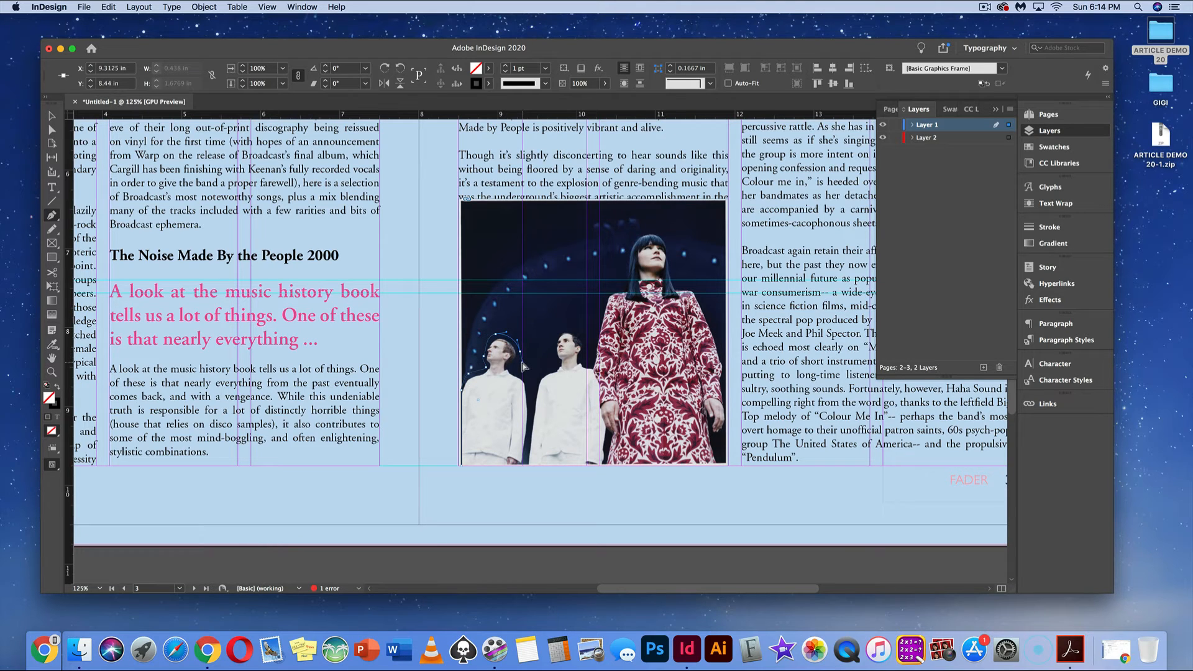
{"action": "left_click", "coordinate": [518, 376]}
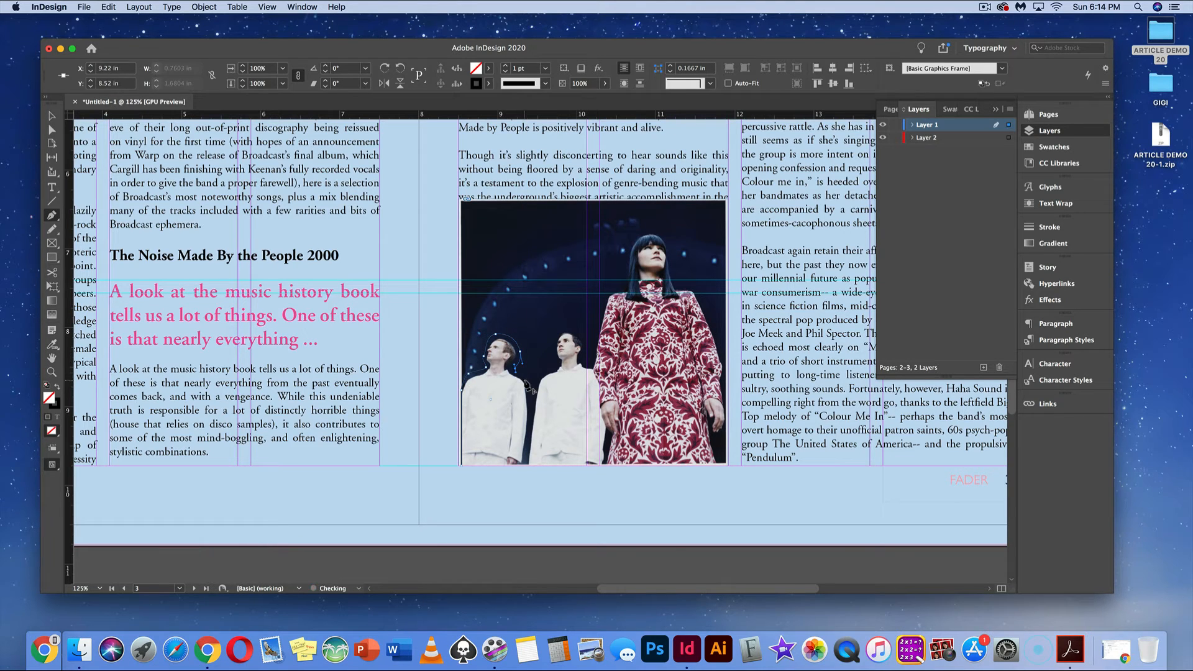
{"action": "mouse_move", "coordinate": [524, 380]}
{"action": "left_mouse_down"}
{"action": "mouse_move", "coordinate": [531, 394]}
{"action": "mouse_move", "coordinate": [538, 373]}
{"action": "left_mouse_up"}
{"action": "left_click", "coordinate": [531, 392]}
Continue the path around the second man's shoulder and head to where he meets the woman
{"action": "left_click", "coordinate": [559, 368]}
{"action": "left_click", "coordinate": [559, 338]}
{"action": "left_click", "coordinate": [574, 329]}
{"action": "left_click", "coordinate": [580, 335]}
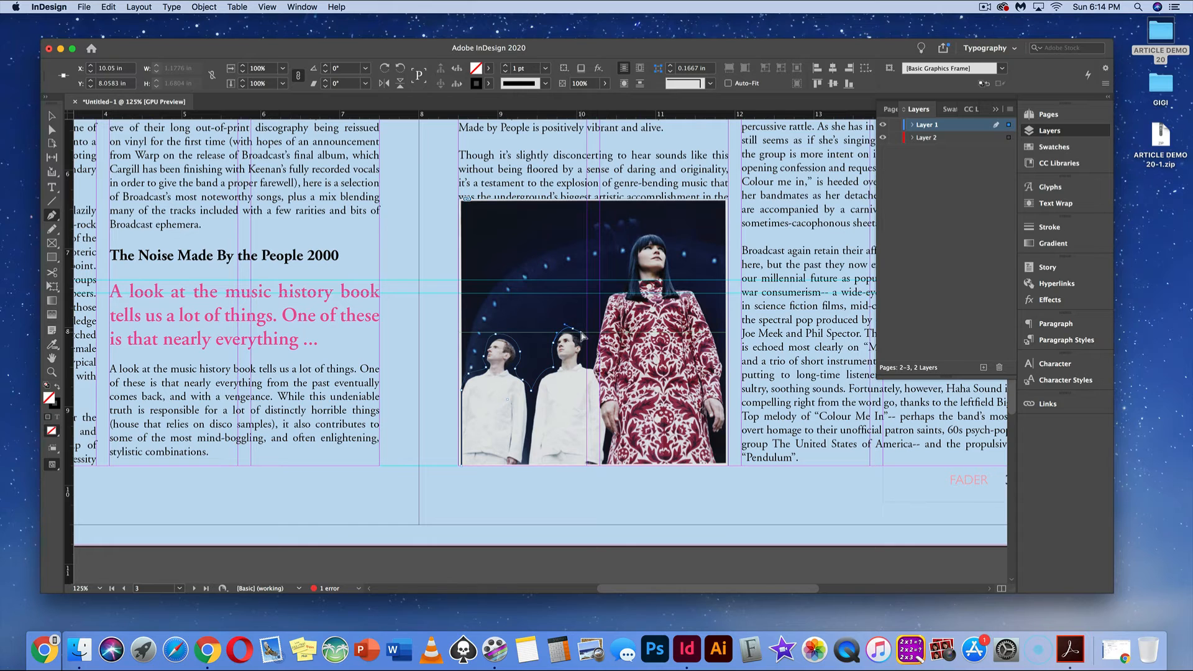
{"action": "left_click_drag", "start_coordinate": [581, 333], "coordinate": [584, 330]}
{"action": "left_click", "coordinate": [584, 338]}
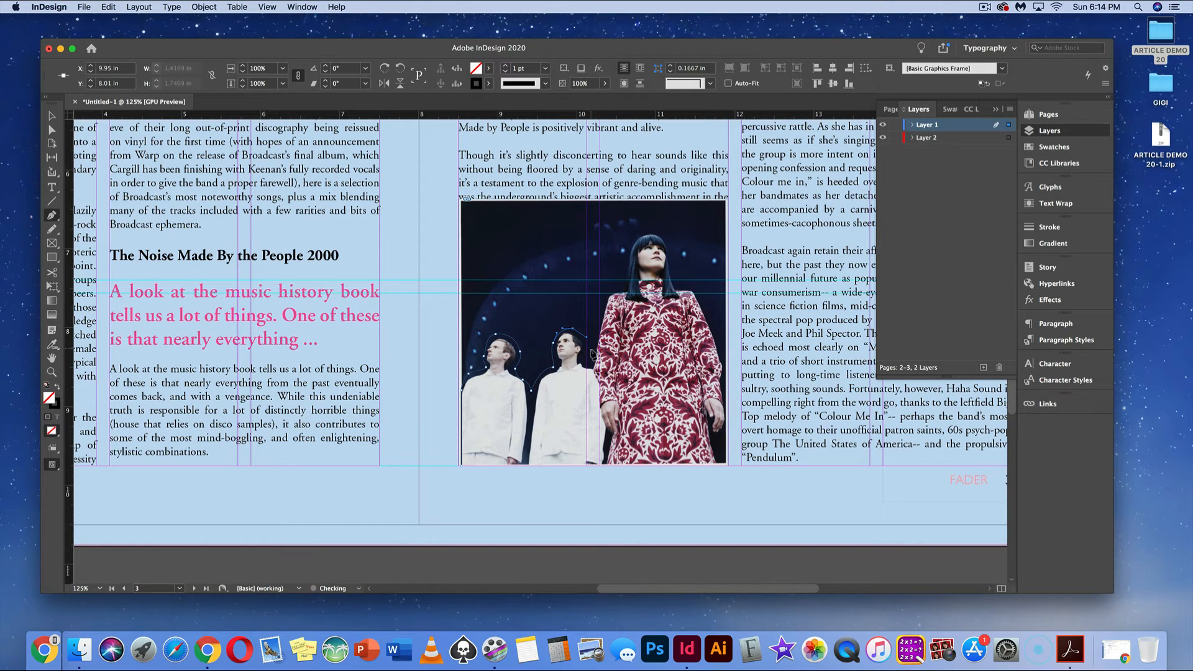
{"action": "left_click", "coordinate": [591, 356]}
{"action": "left_click_drag", "start_coordinate": [591, 364], "coordinate": [593, 336]}
Trace the woman's shoulders, head and outer arm, and close the path along the photo's bottom edge at its starting point
{"action": "left_click", "coordinate": [613, 291]}
{"action": "left_click", "coordinate": [639, 235]}
{"action": "left_click_drag", "start_coordinate": [644, 230], "coordinate": [671, 242]}
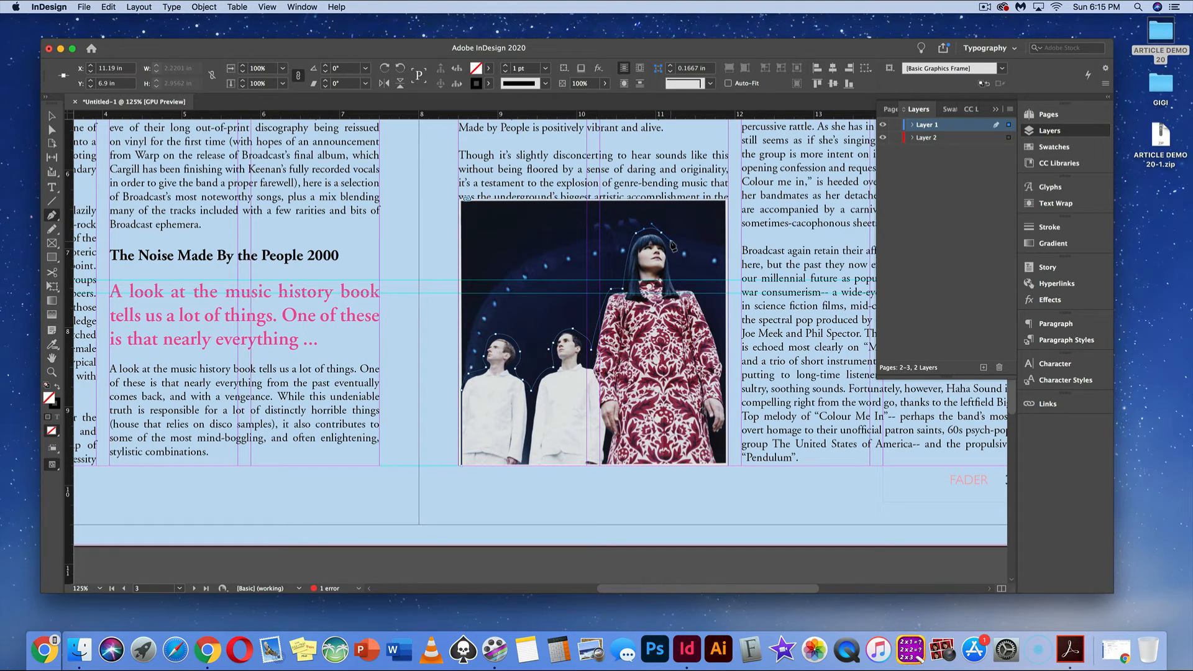
{"action": "left_click", "coordinate": [676, 290]}
{"action": "left_click", "coordinate": [710, 316]}
{"action": "left_click", "coordinate": [723, 352]}
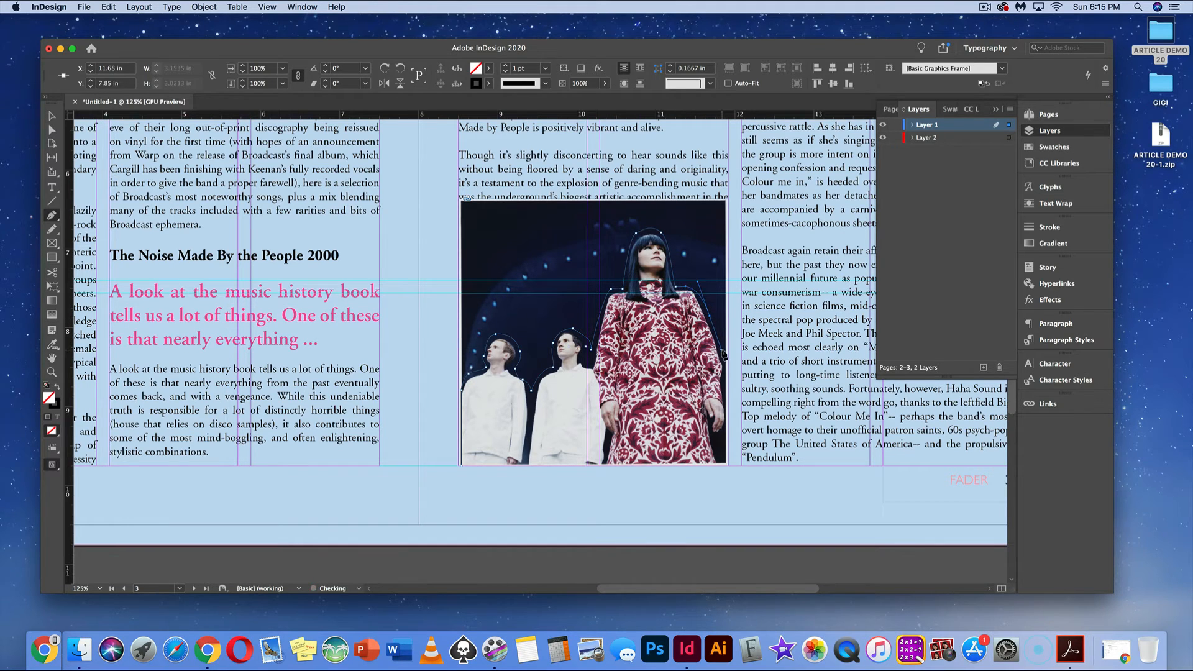
{"action": "left_click", "coordinate": [725, 398]}
{"action": "left_click_drag", "start_coordinate": [725, 398], "coordinate": [725, 397]}
{"action": "left_click", "coordinate": [728, 466]}
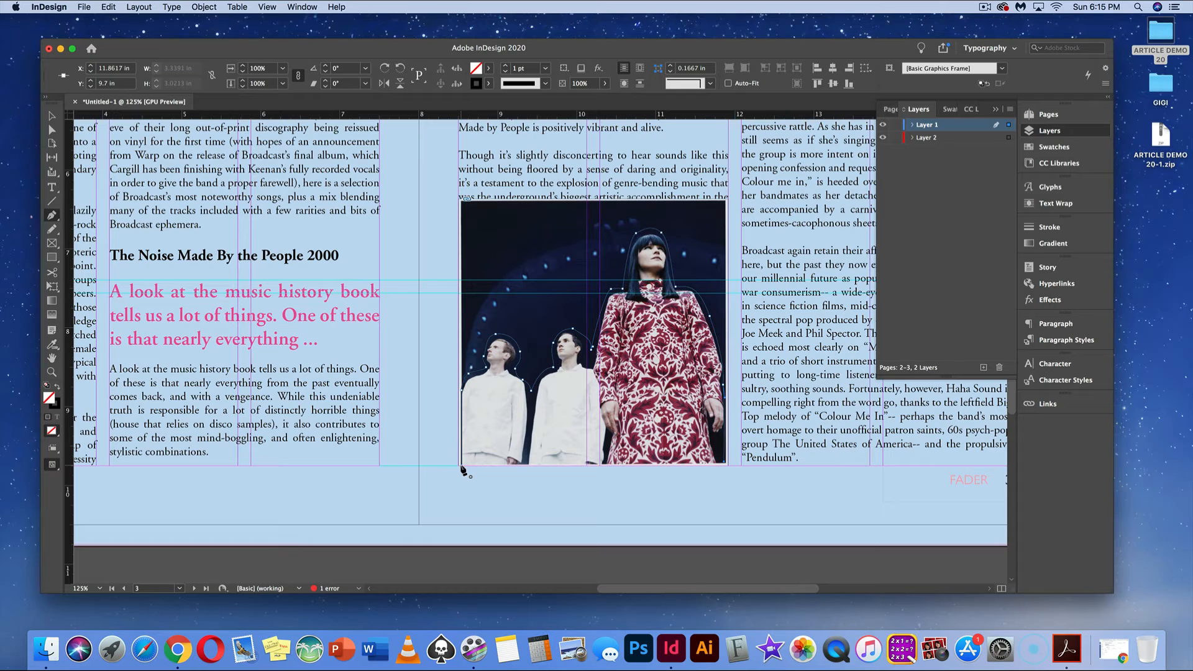
{"action": "left_click", "coordinate": [462, 469]}
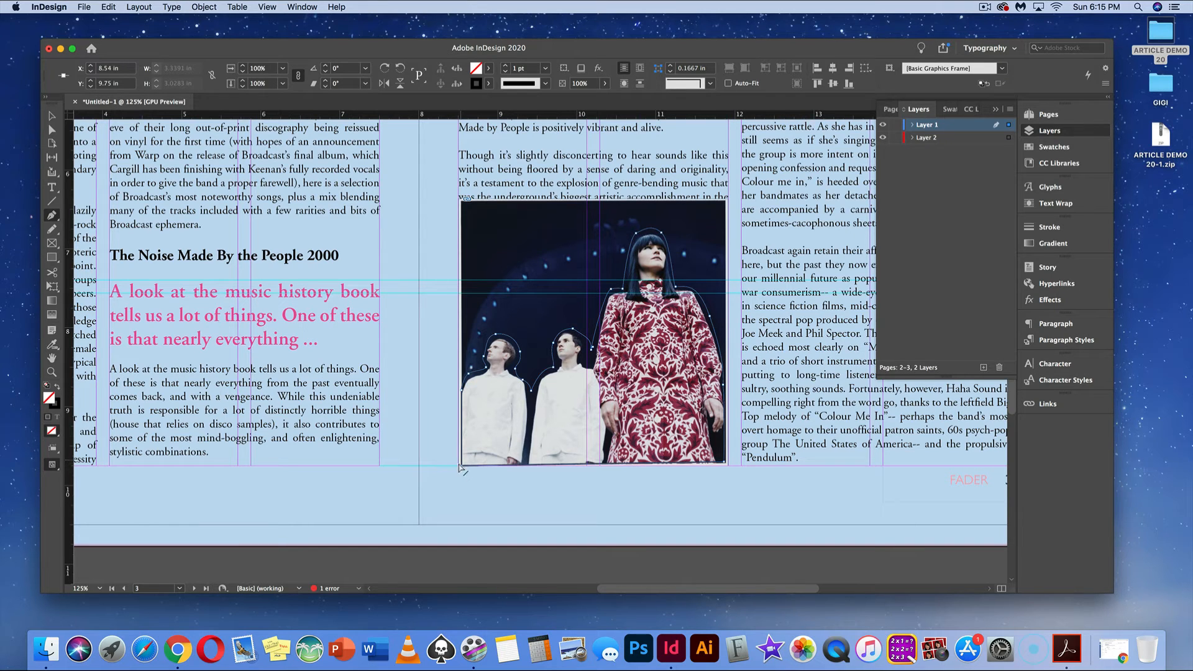
{"action": "left_click_drag", "start_coordinate": [462, 465], "coordinate": [460, 465]}
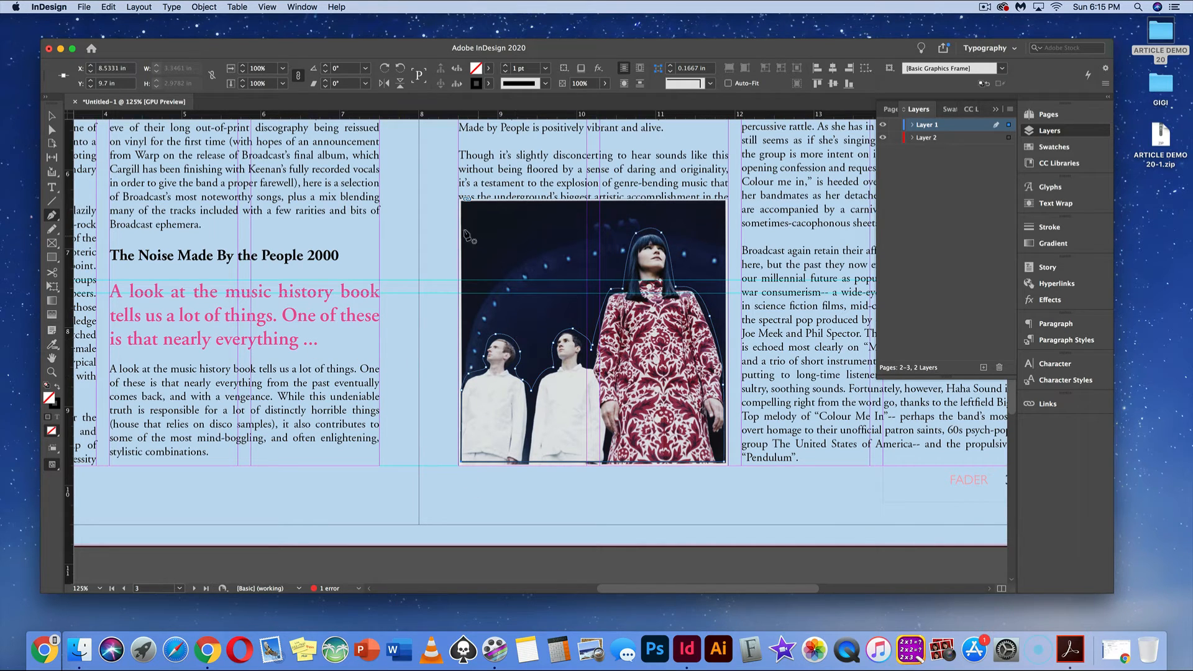
Expand Layer 1's contents and cut the broadcastband1.jpg photo, leaving the traced outline on the page
{"action": "left_click", "coordinate": [52, 116]}
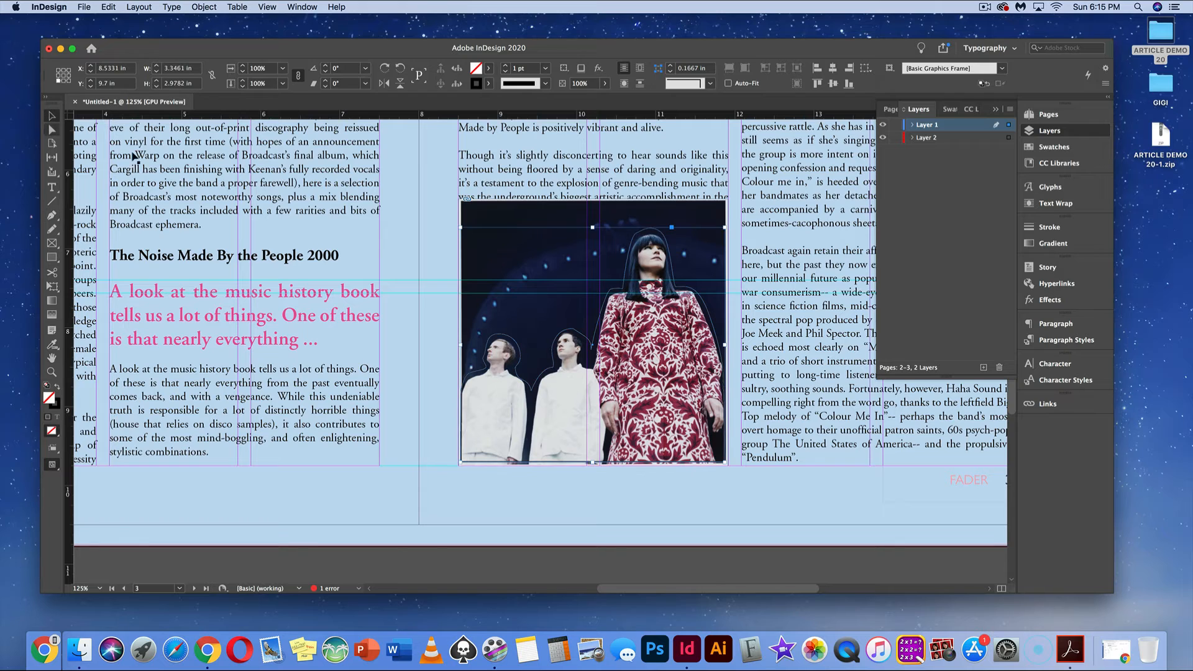
{"action": "left_click", "coordinate": [510, 220]}
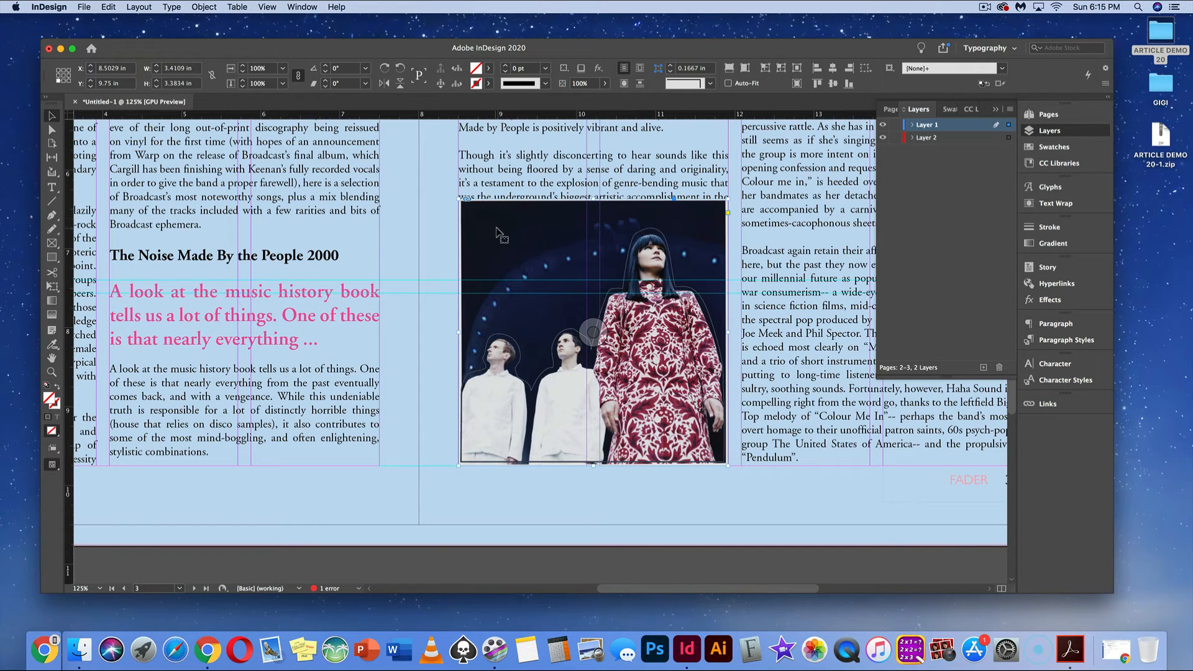
{"action": "left_click", "coordinate": [912, 125]}
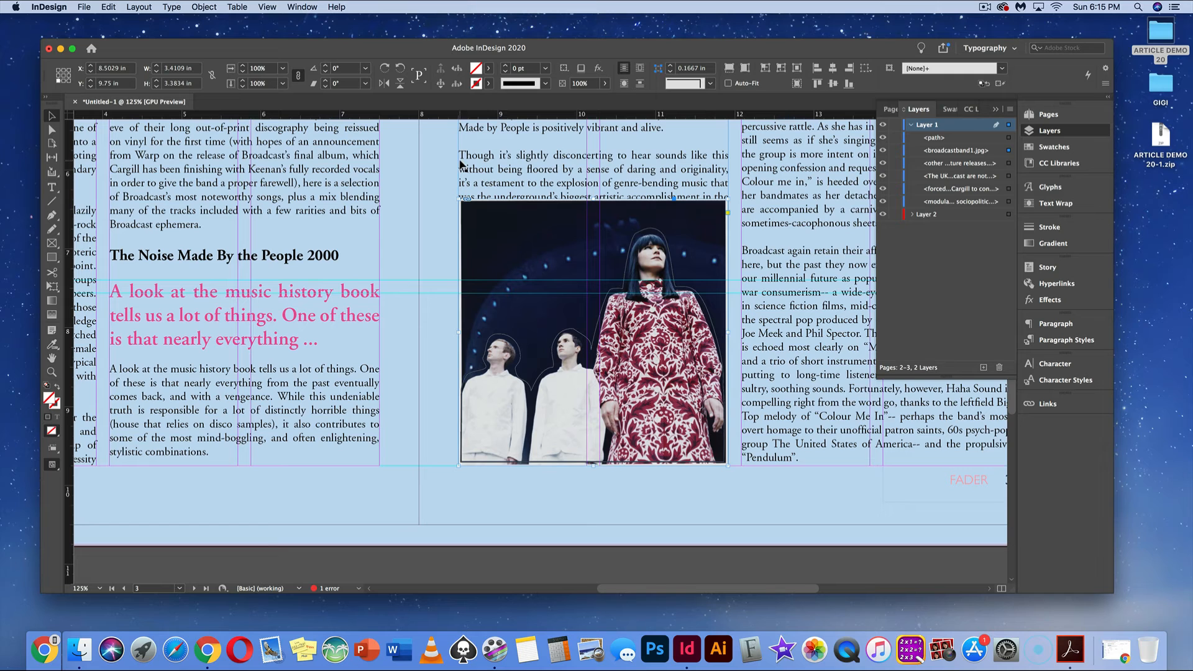
{"action": "left_click", "coordinate": [104, 6]}
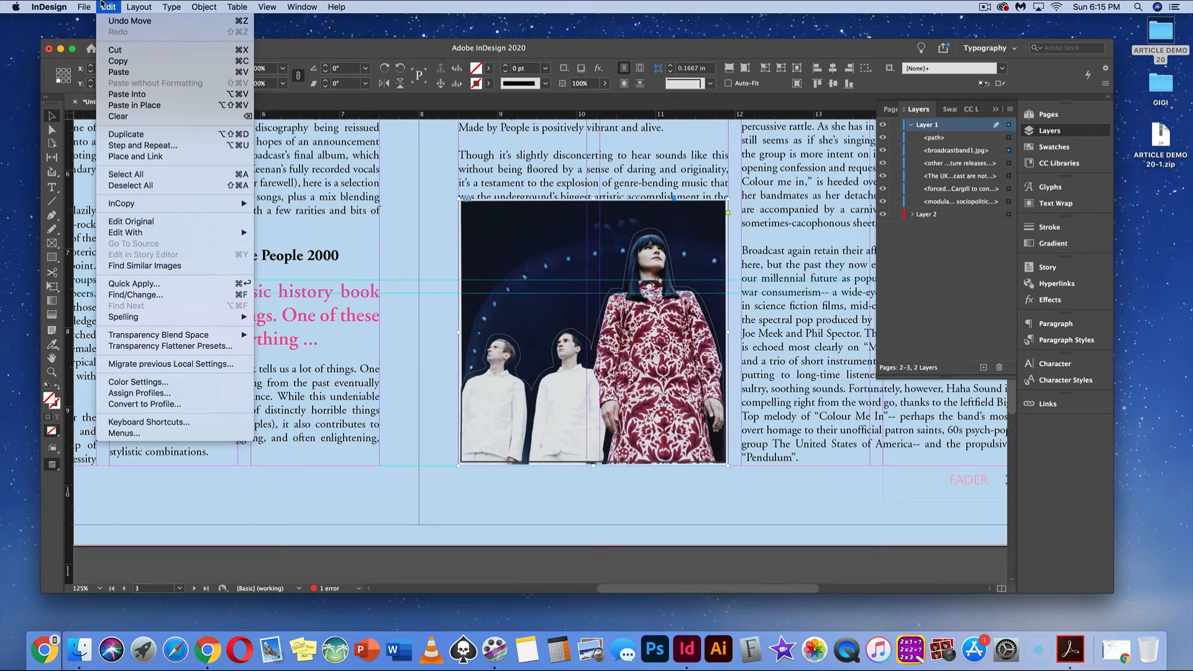
{"action": "left_click", "coordinate": [115, 51]}
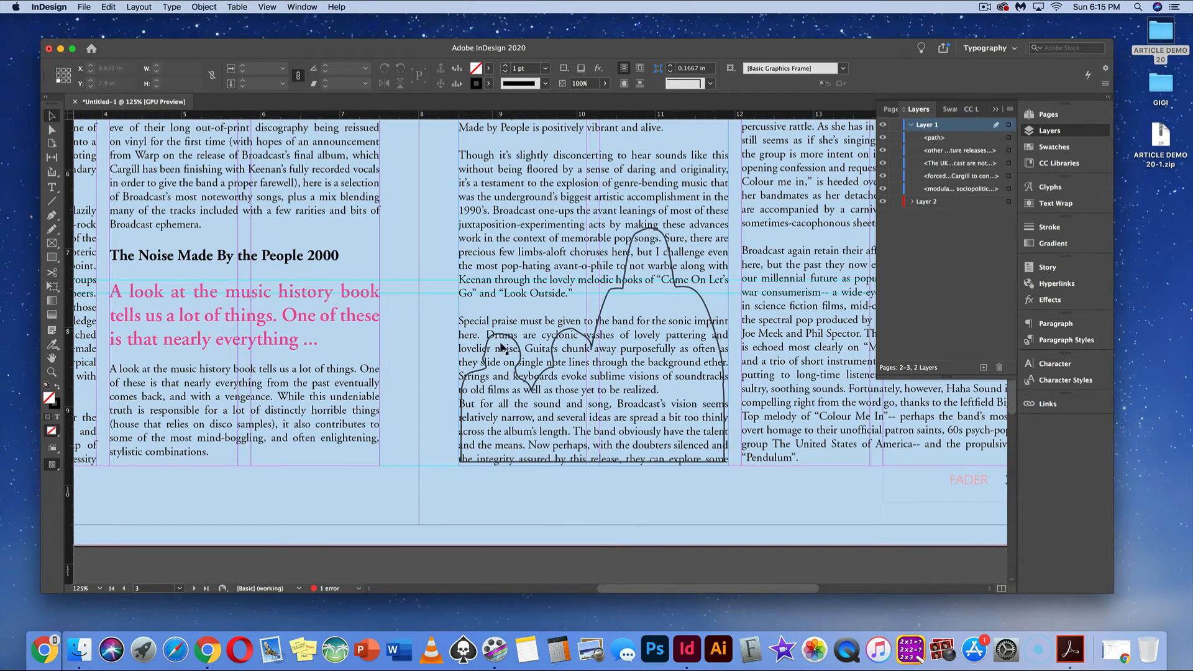
Paste the cut band photo into the traced outline path
{"action": "left_click", "coordinate": [604, 307]}
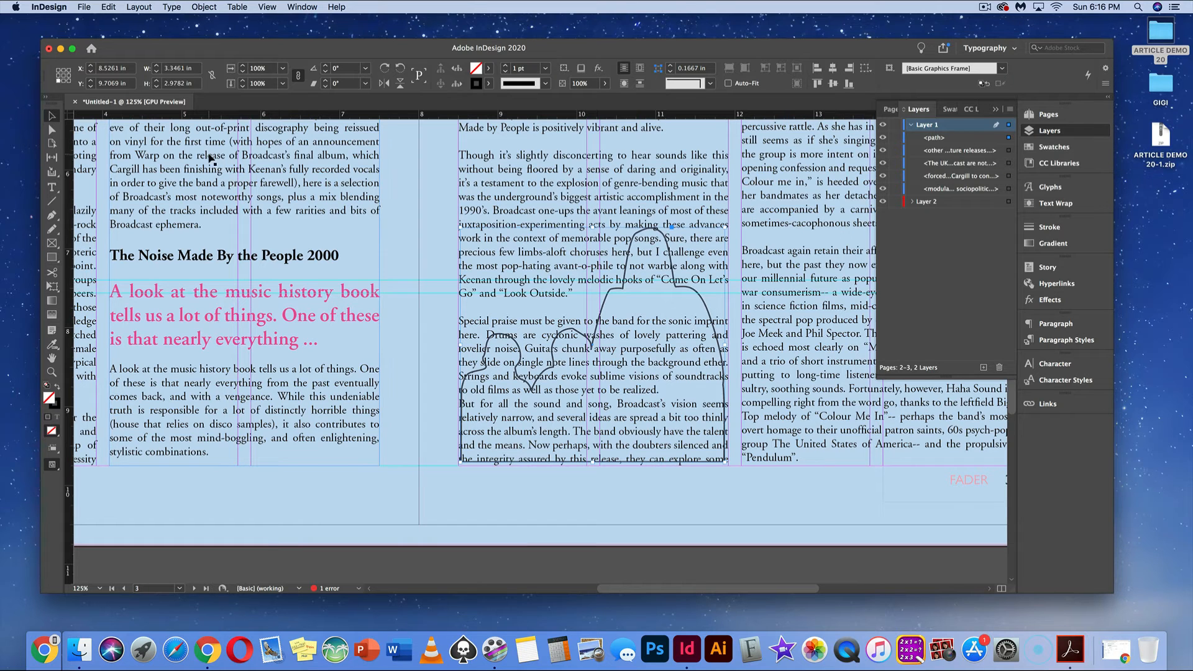
{"action": "left_click", "coordinate": [1010, 139]}
{"action": "left_click", "coordinate": [110, 6]}
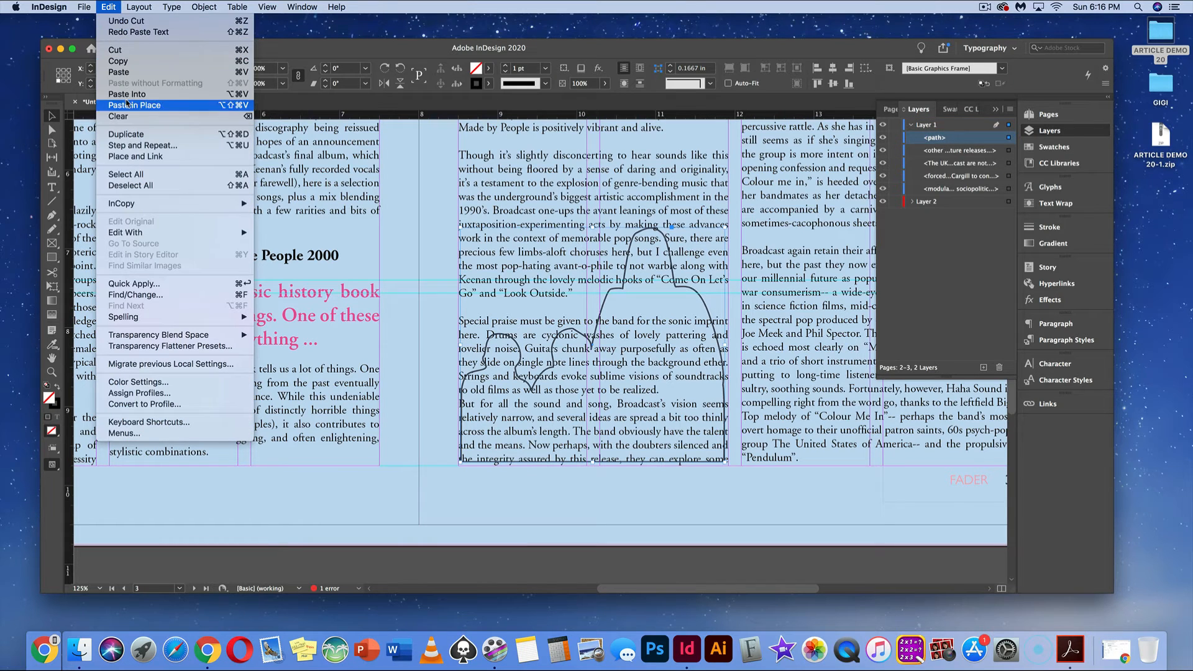
{"action": "left_click", "coordinate": [127, 94]}
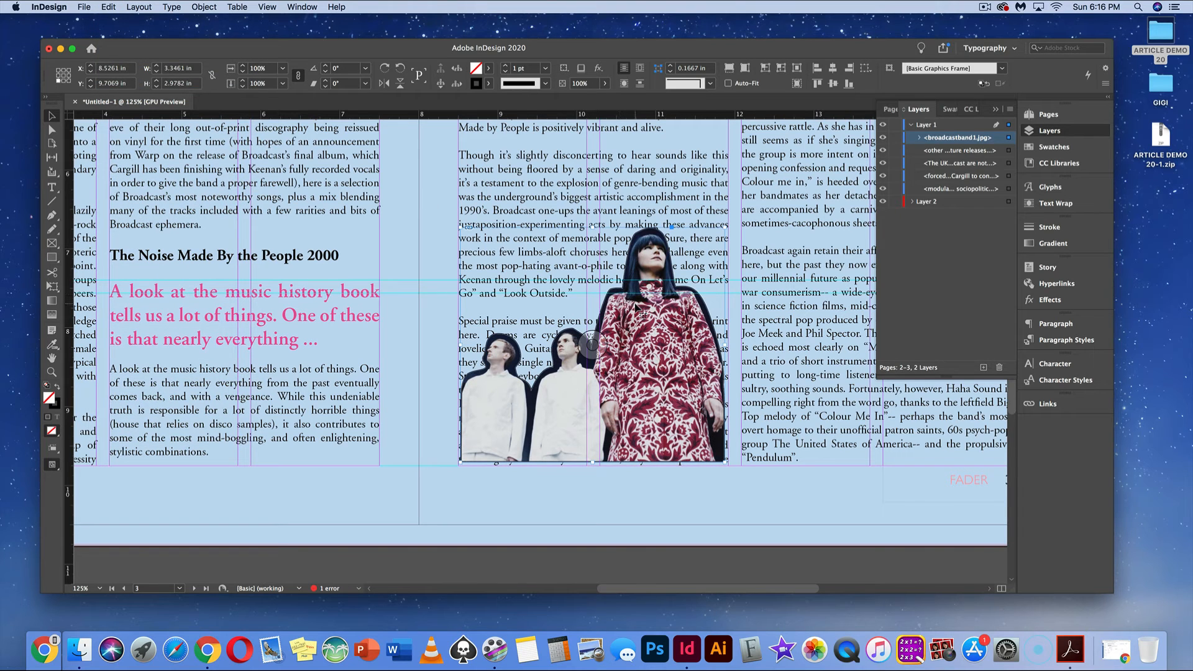
Set the stroke of the band cutout to None
{"action": "left_click", "coordinate": [426, 320]}
{"action": "left_click", "coordinate": [629, 375]}
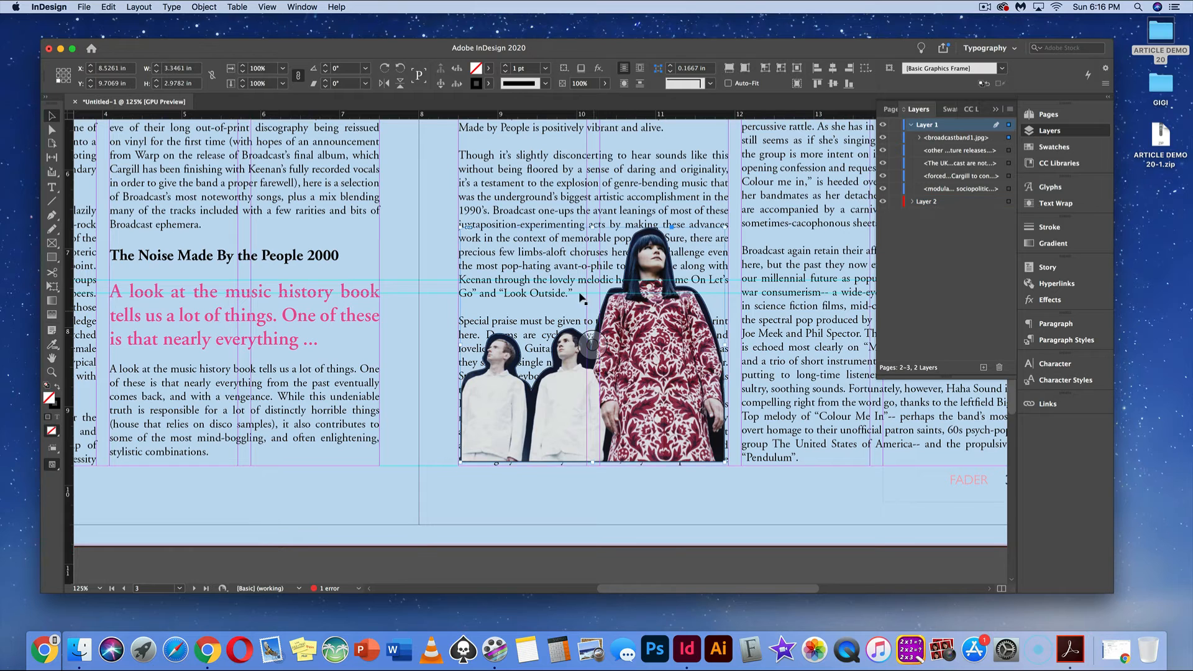
{"action": "left_click", "coordinate": [491, 83]}
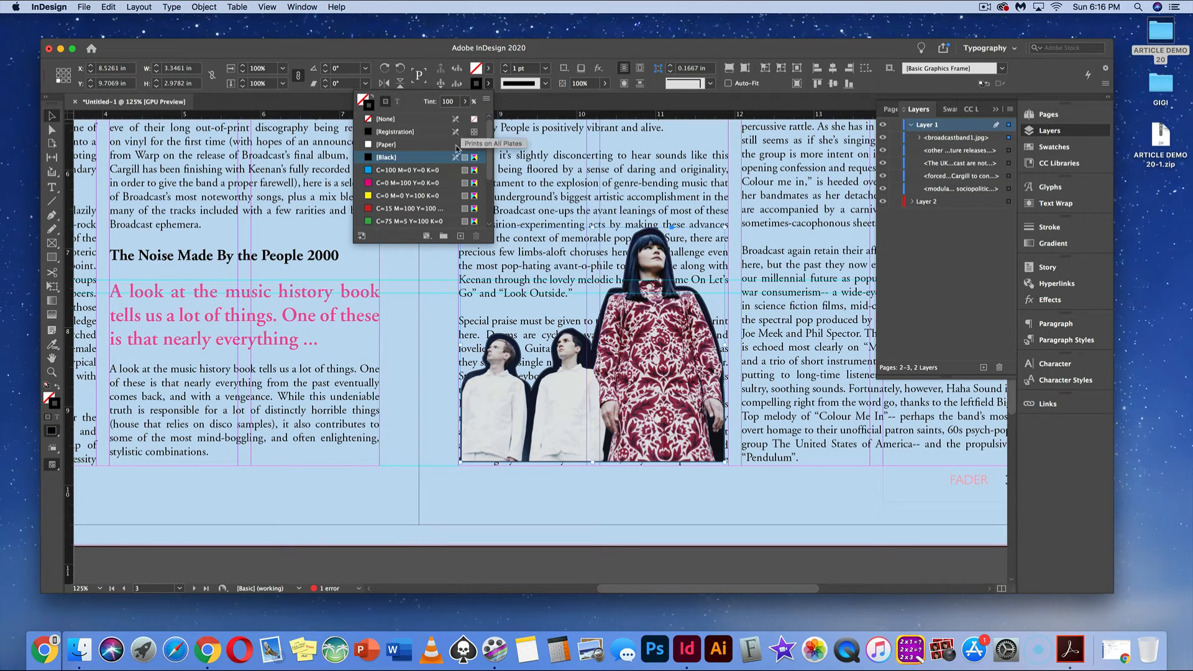
{"action": "left_click", "coordinate": [380, 118]}
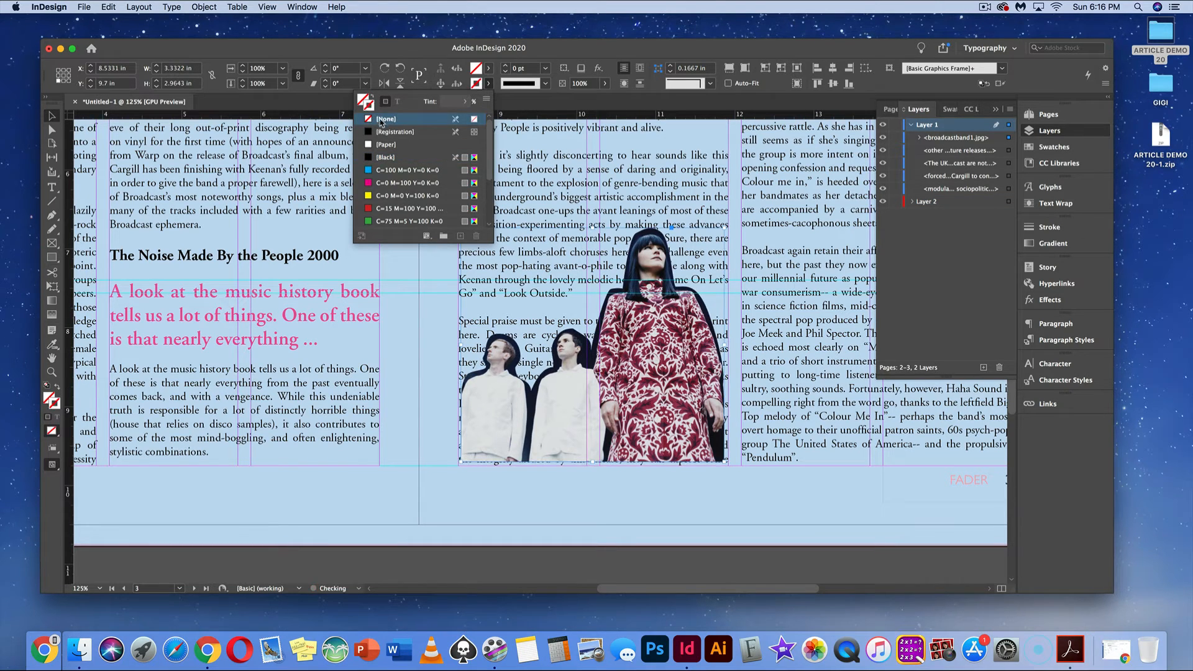
{"action": "left_click", "coordinate": [536, 371]}
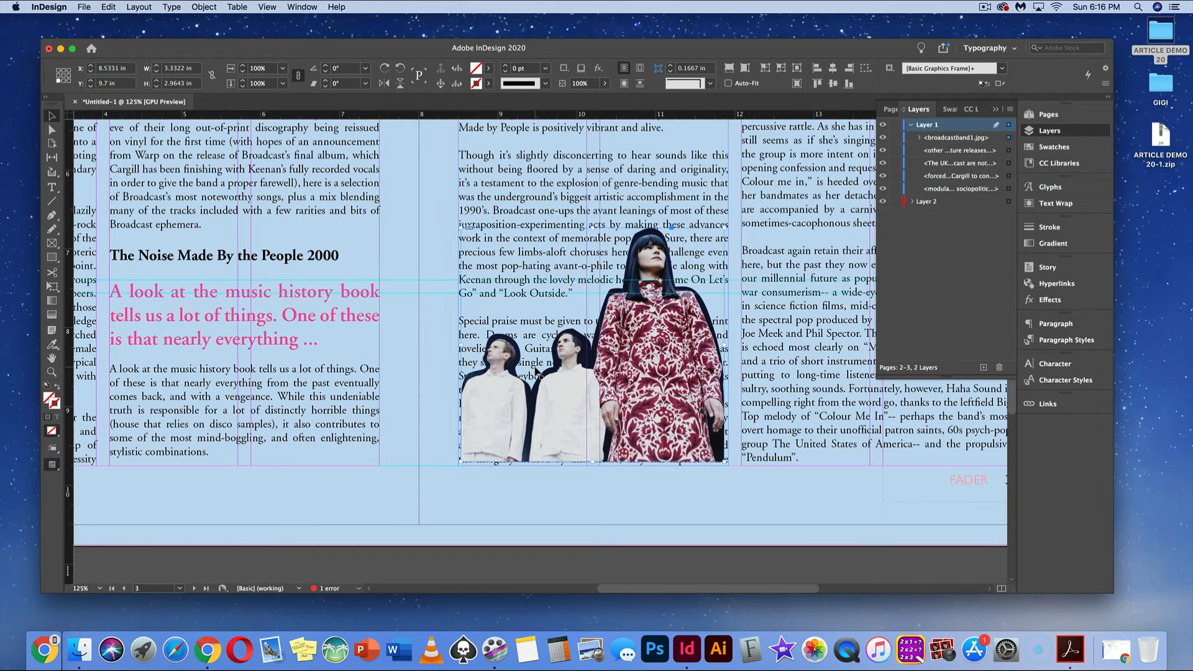
Refine the cutout's anchor points above the second man's head and around the woman's hair so the outline fits more closely
{"action": "key", "text": "super+equal"}
{"action": "key", "text": "super+equal"}
{"action": "key", "text": "super+equal"}
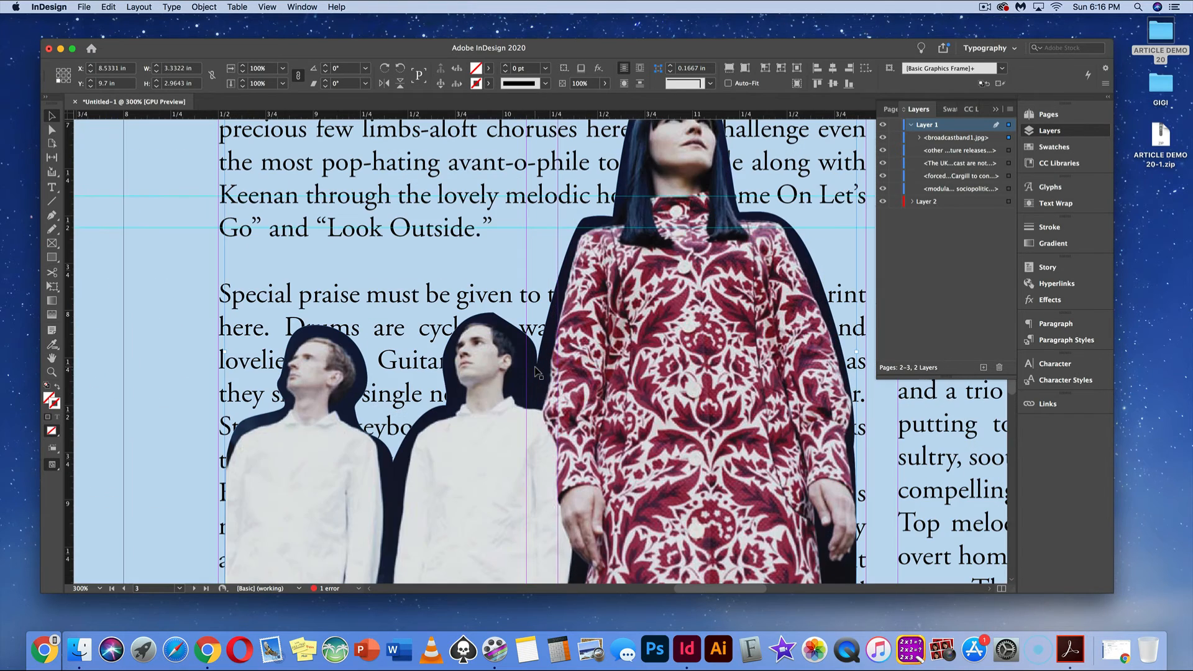
{"action": "left_click_drag", "start_coordinate": [598, 363], "coordinate": [549, 437]}
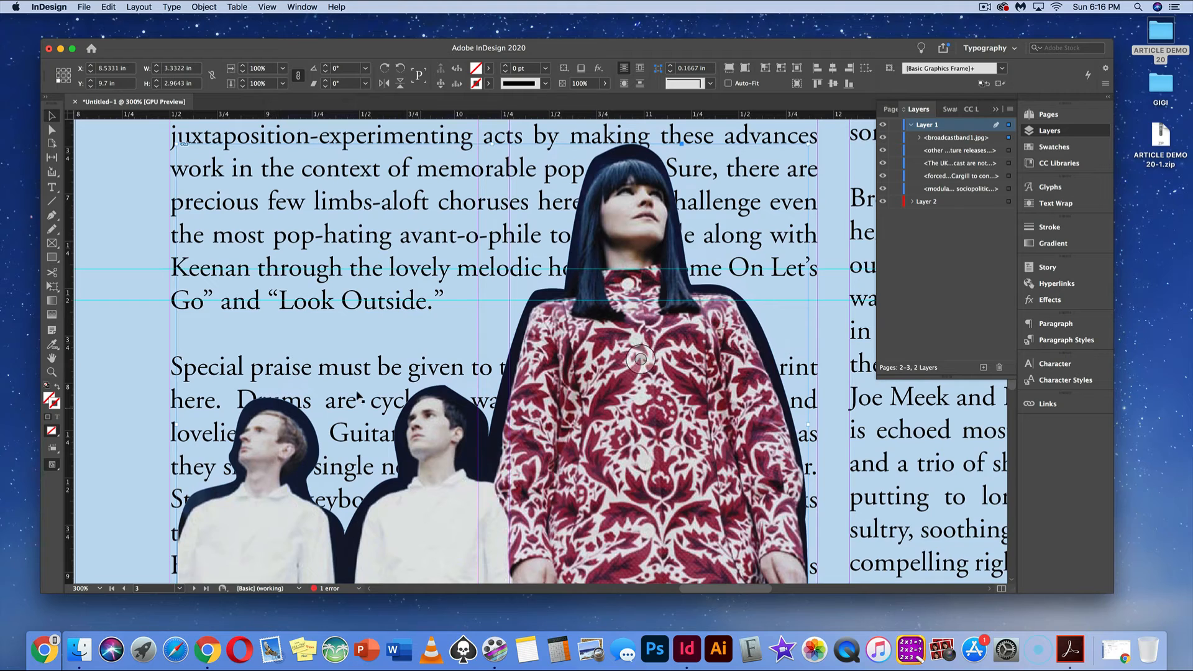
{"action": "left_click", "coordinate": [52, 130]}
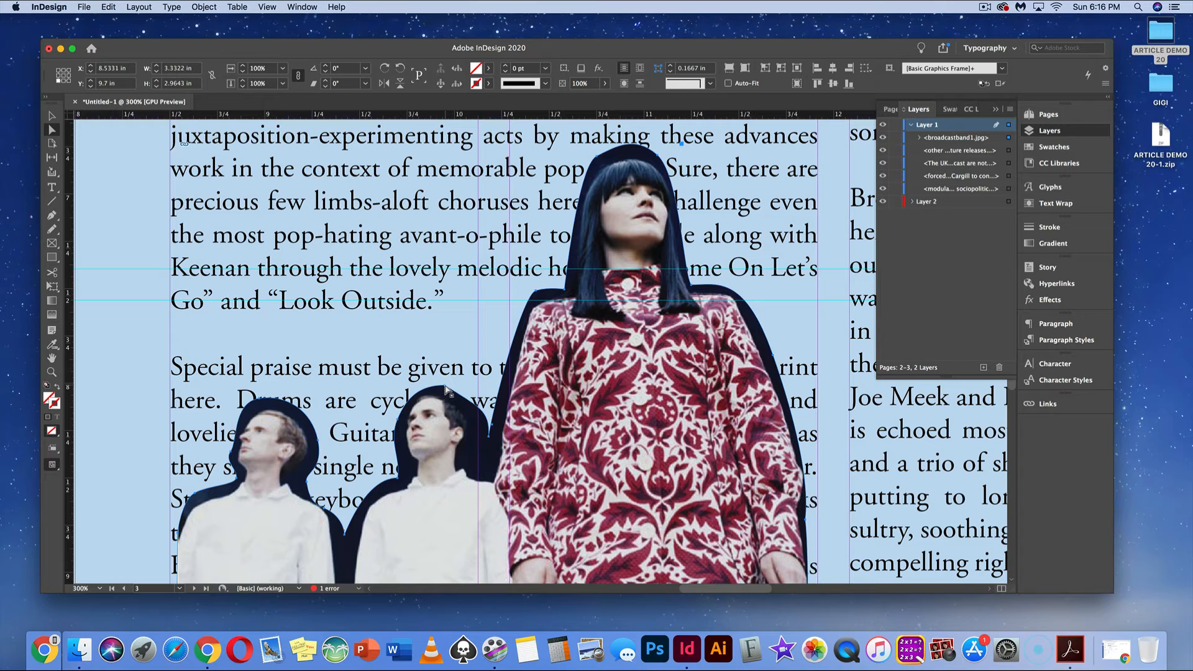
{"action": "key", "text": "p"}
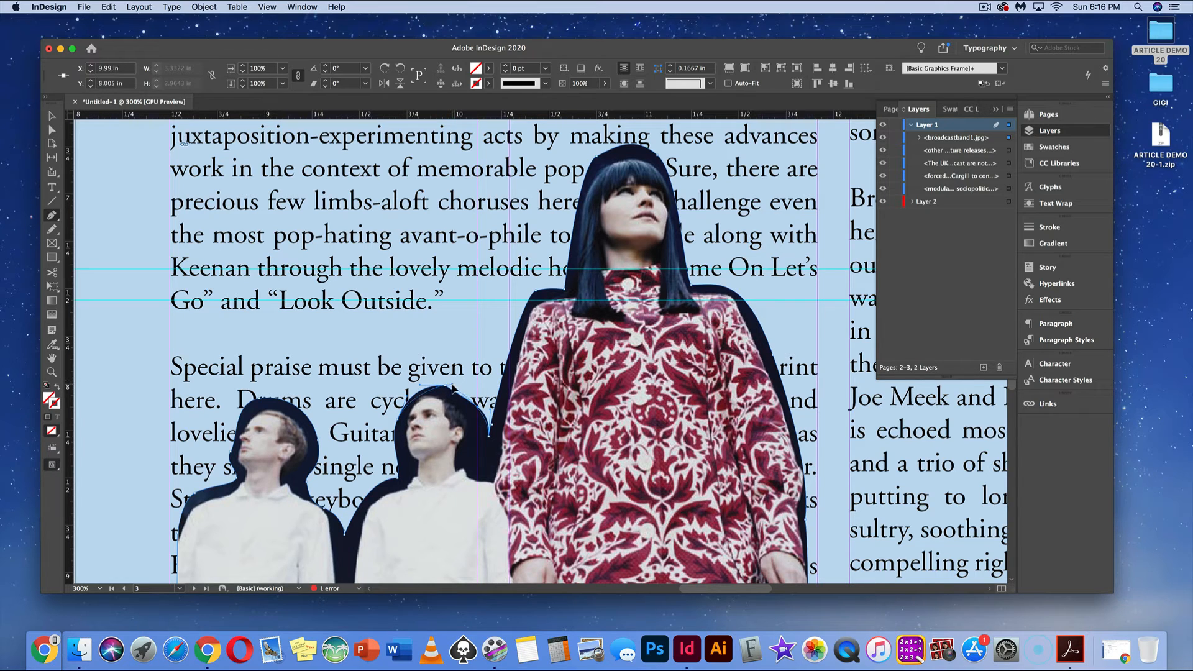
{"action": "mouse_move", "coordinate": [452, 386]}
{"action": "left_mouse_down"}
{"action": "mouse_move", "coordinate": [465, 398]}
{"action": "mouse_move", "coordinate": [474, 388]}
{"action": "mouse_move", "coordinate": [443, 395]}
{"action": "left_mouse_up"}
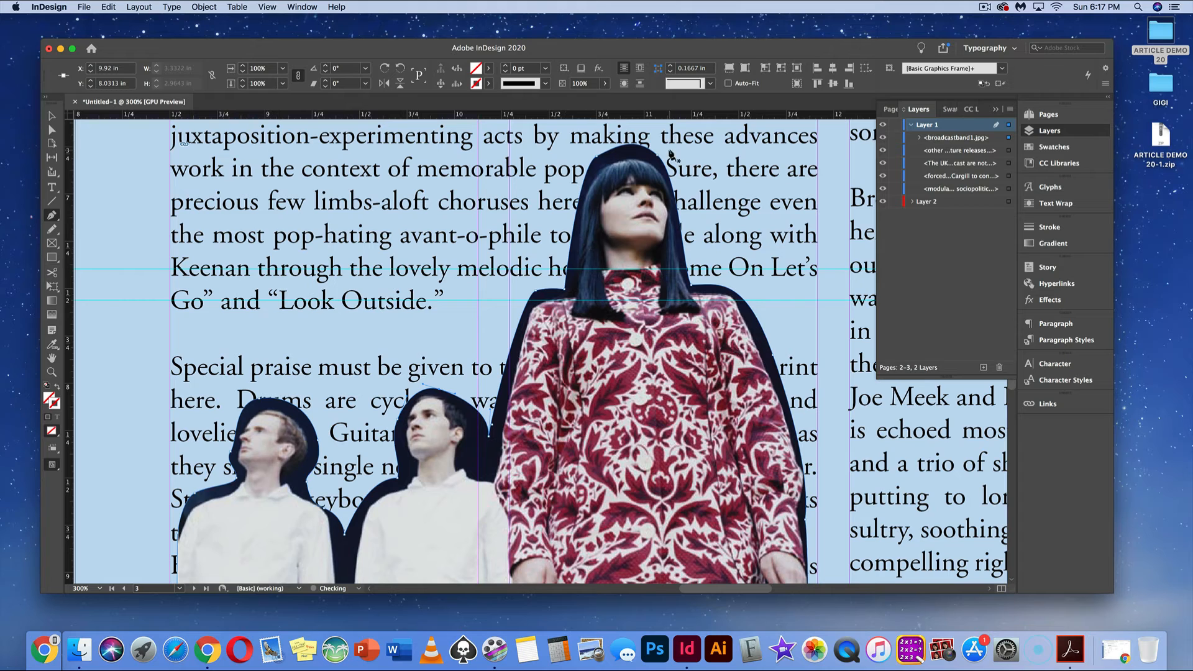
{"action": "left_click_drag", "start_coordinate": [658, 156], "coordinate": [611, 149]}
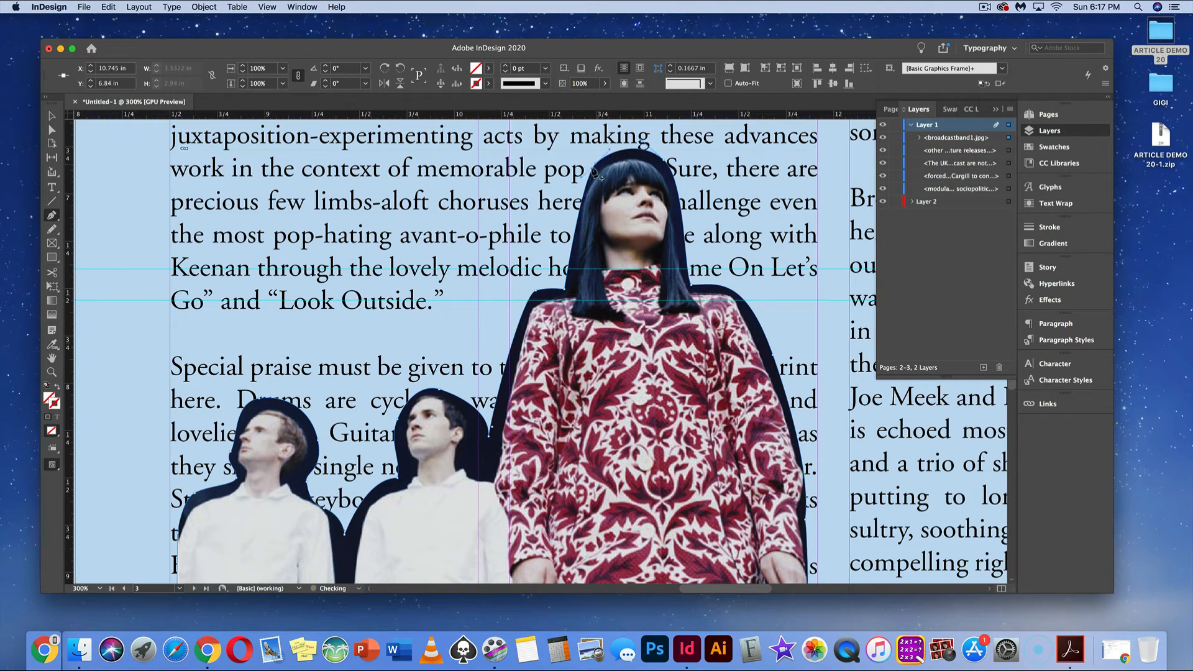
{"action": "left_click", "coordinate": [572, 194]}
{"action": "left_click_drag", "start_coordinate": [572, 194], "coordinate": [574, 196]}
{"action": "scroll", "coordinate": [753, 274], "scroll_direction": "down", "scroll_amount": 5}
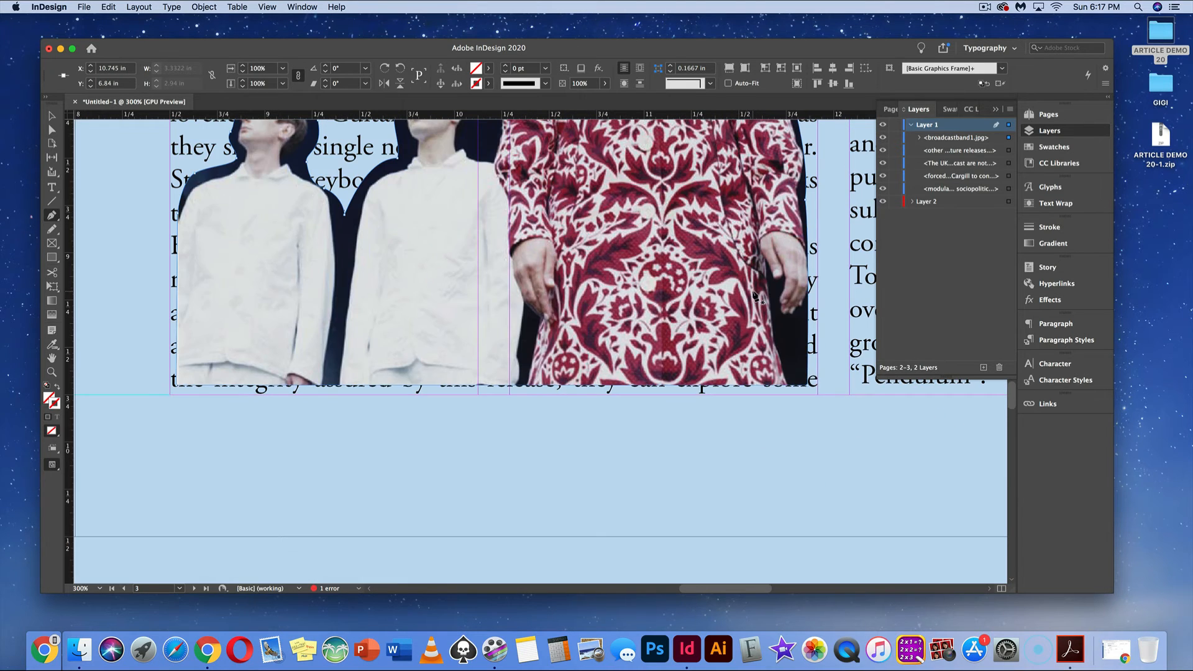
Wrap the column text around the band cutout's object shape with a 0.0625 in offset
{"action": "key", "text": "super+minus"}
{"action": "key", "text": "super+minus"}
{"action": "key", "text": "super+minus"}
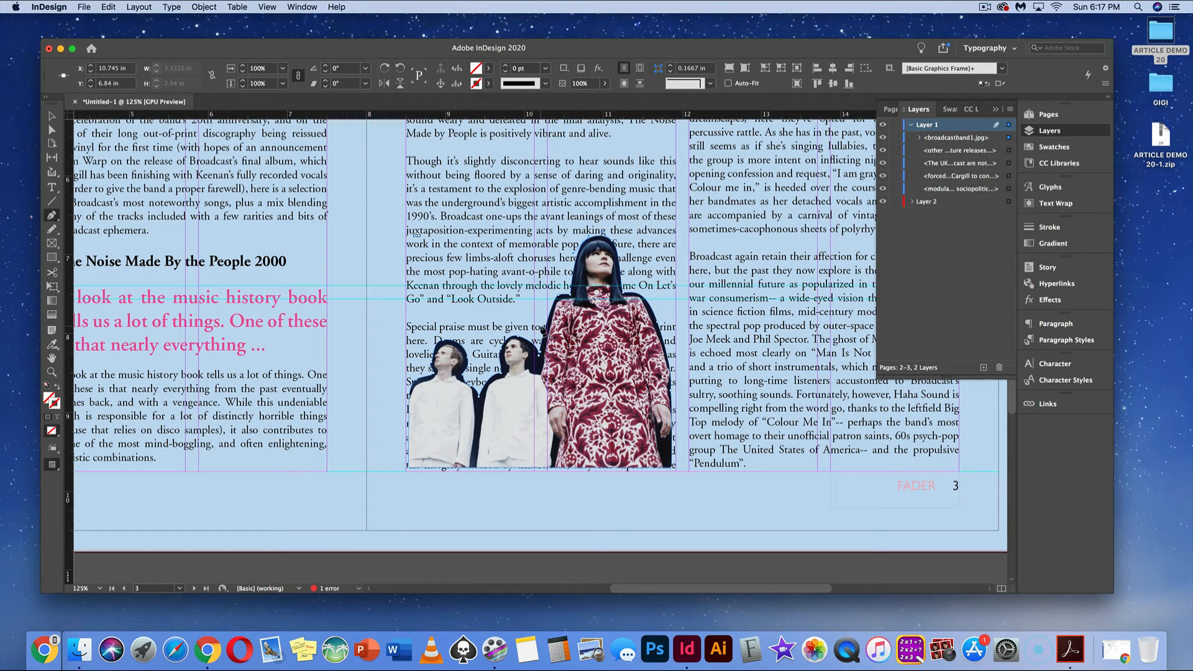
{"action": "left_click", "coordinate": [52, 115]}
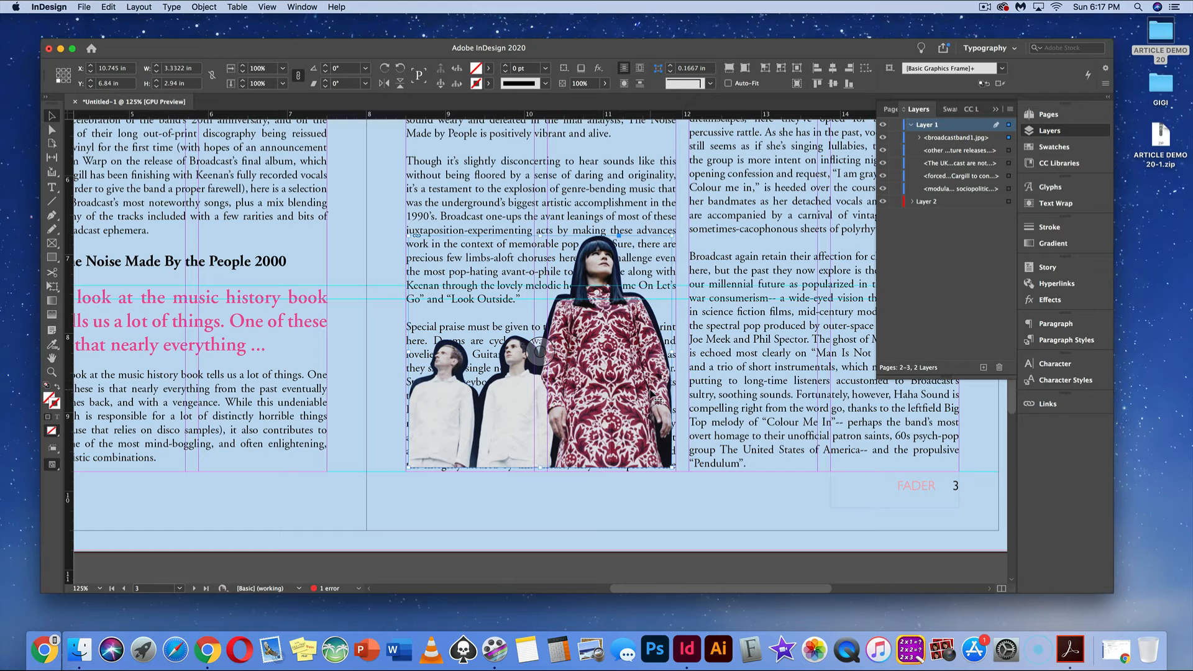
{"action": "left_click", "coordinate": [1056, 204]}
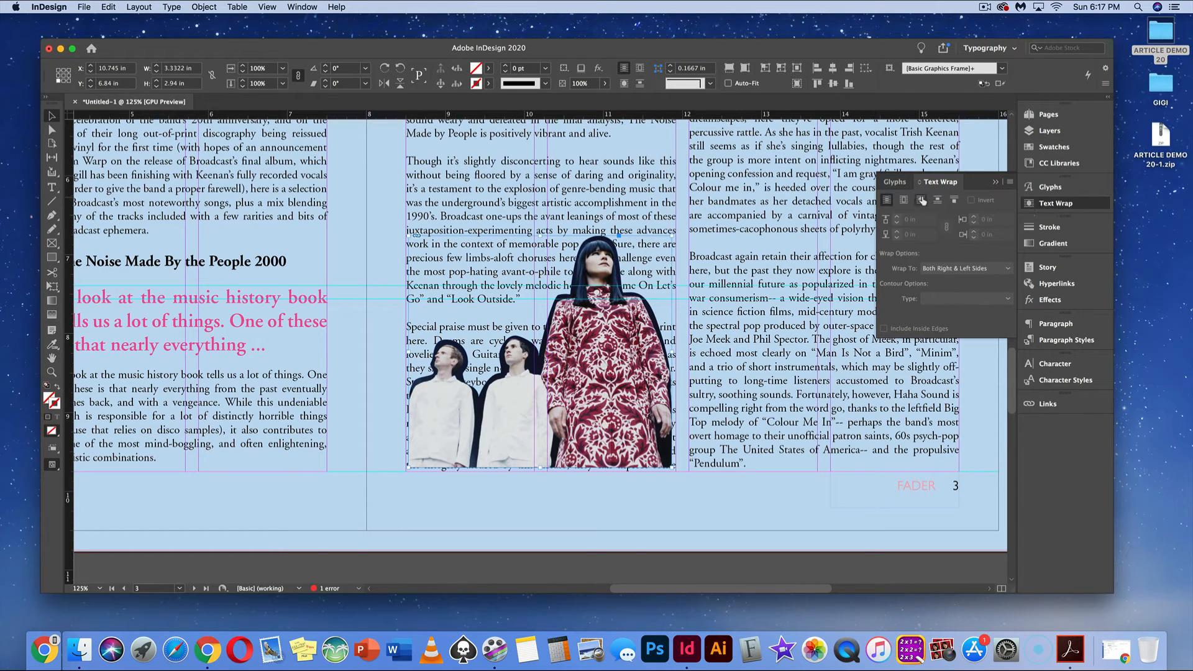
{"action": "left_click", "coordinate": [922, 201]}
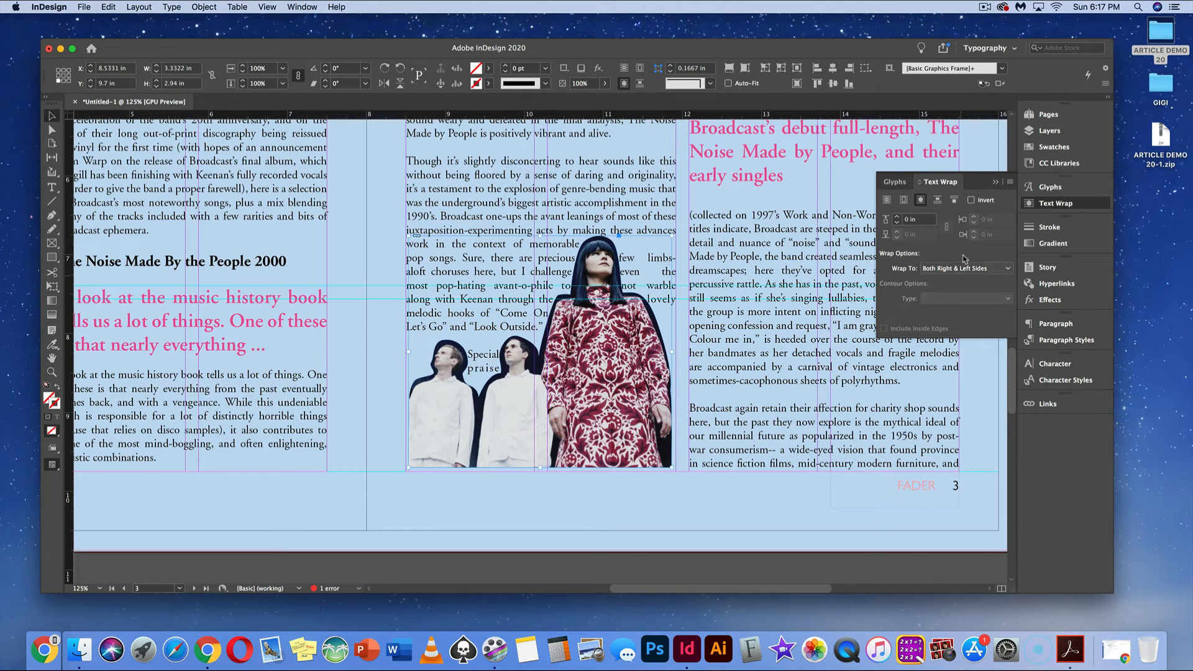
{"action": "left_click", "coordinate": [897, 218]}
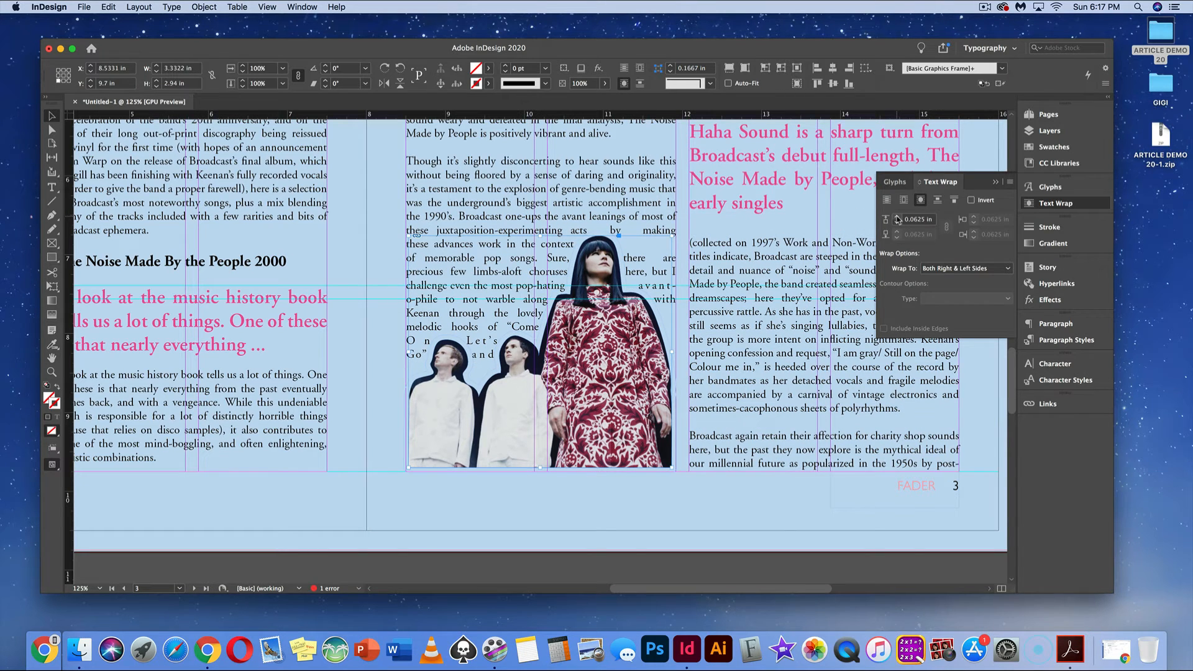
Increase the band cutout's text wrap offset to 0.125 in and wrap the text to the left side only
{"action": "left_click", "coordinate": [898, 218]}
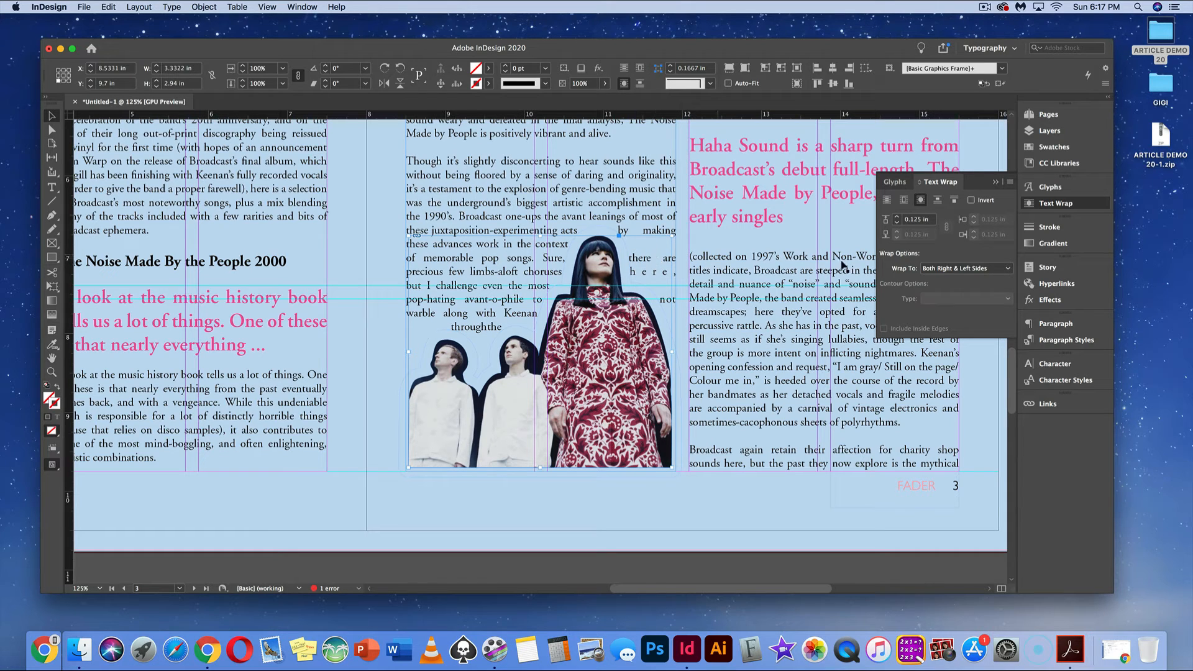
{"action": "left_click", "coordinate": [961, 268]}
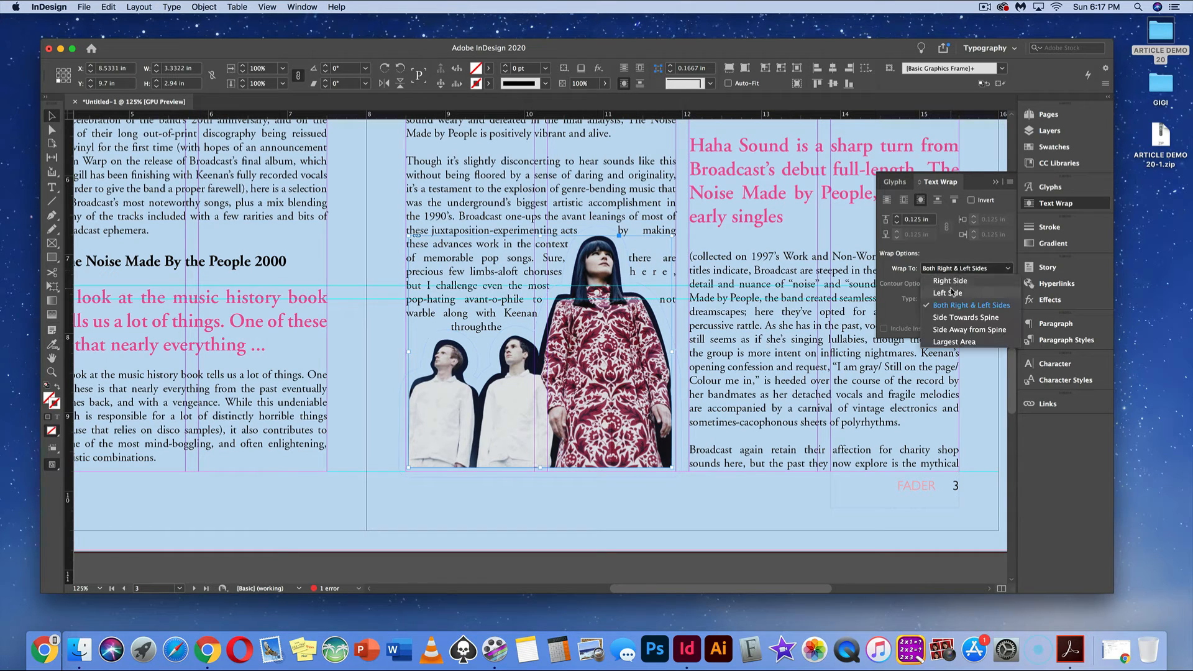
{"action": "left_click", "coordinate": [949, 293]}
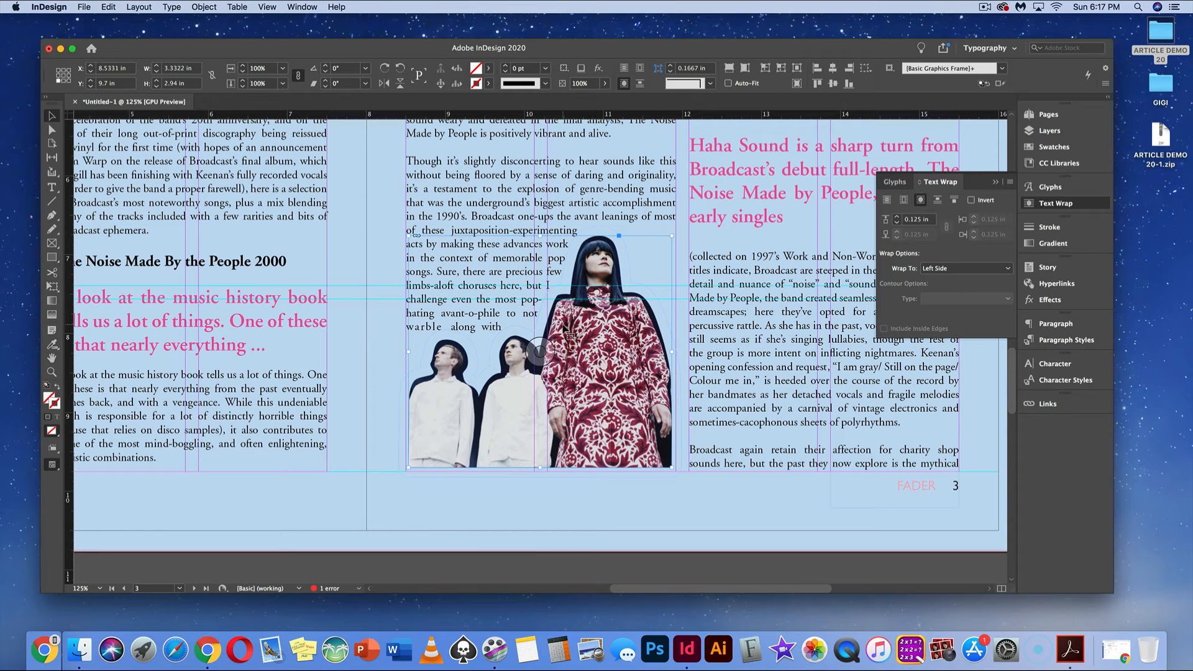
{"action": "scroll", "coordinate": [564, 328], "scroll_direction": "up", "scroll_amount": 1}
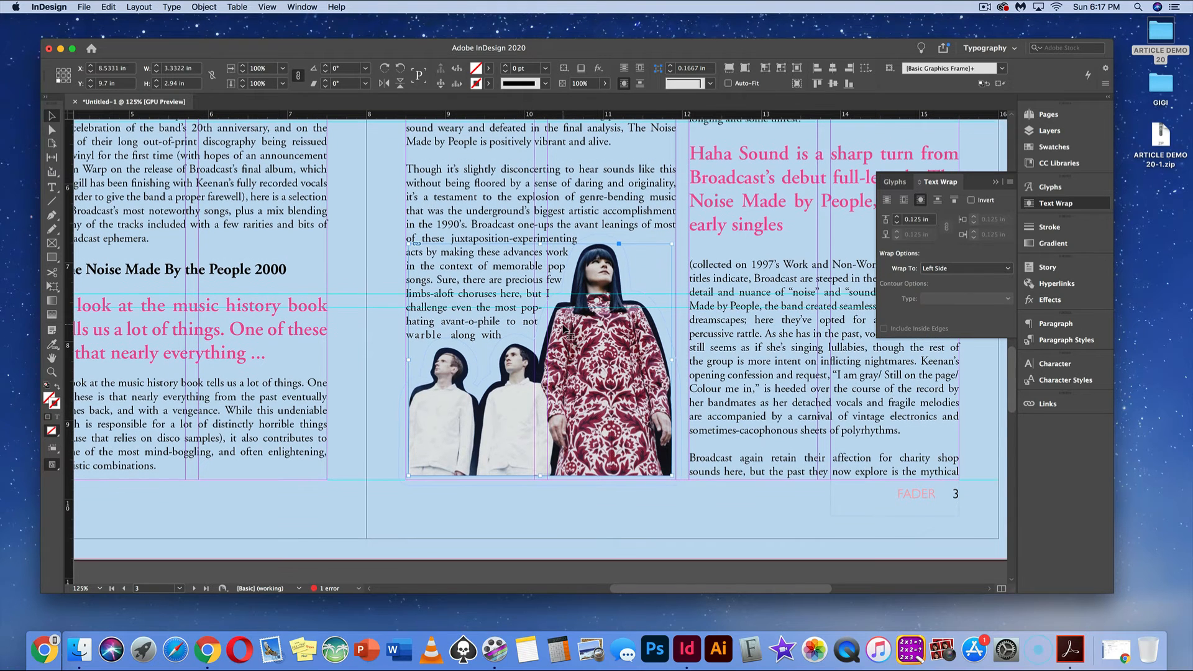
{"action": "scroll", "coordinate": [565, 328], "scroll_direction": "up", "scroll_amount": 5}
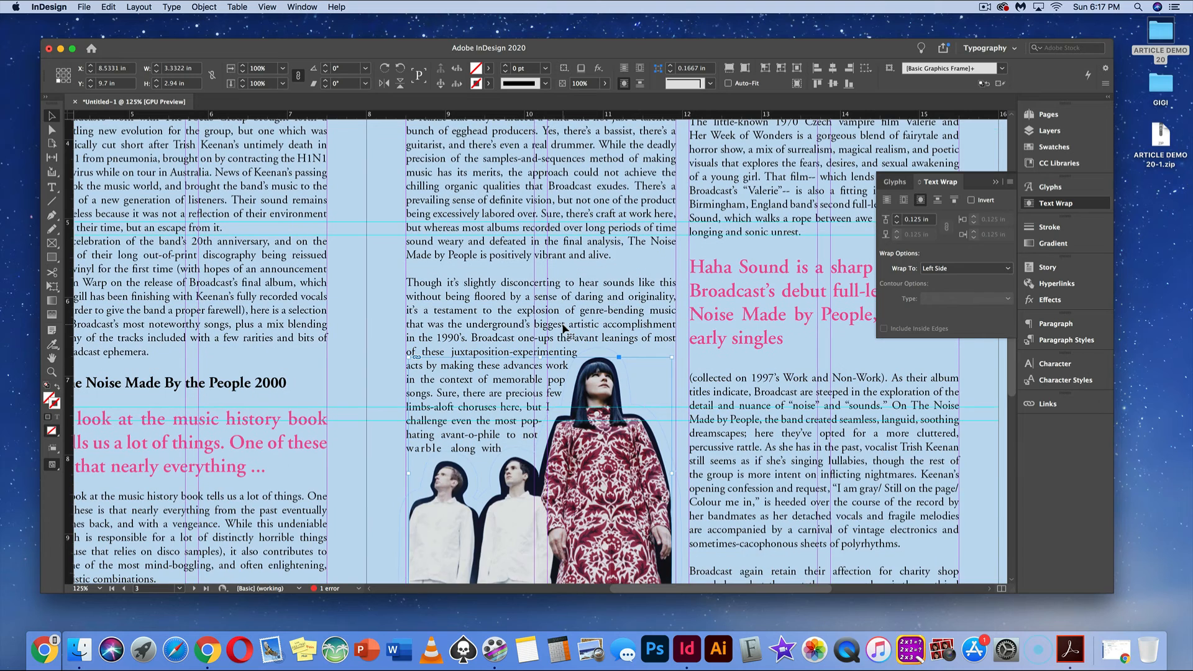
{"action": "scroll", "coordinate": [564, 328], "scroll_direction": "down", "scroll_amount": 2}
Fit the spread in view and review the article's pages full screen in presentation mode
{"action": "left_click", "coordinate": [376, 260]}
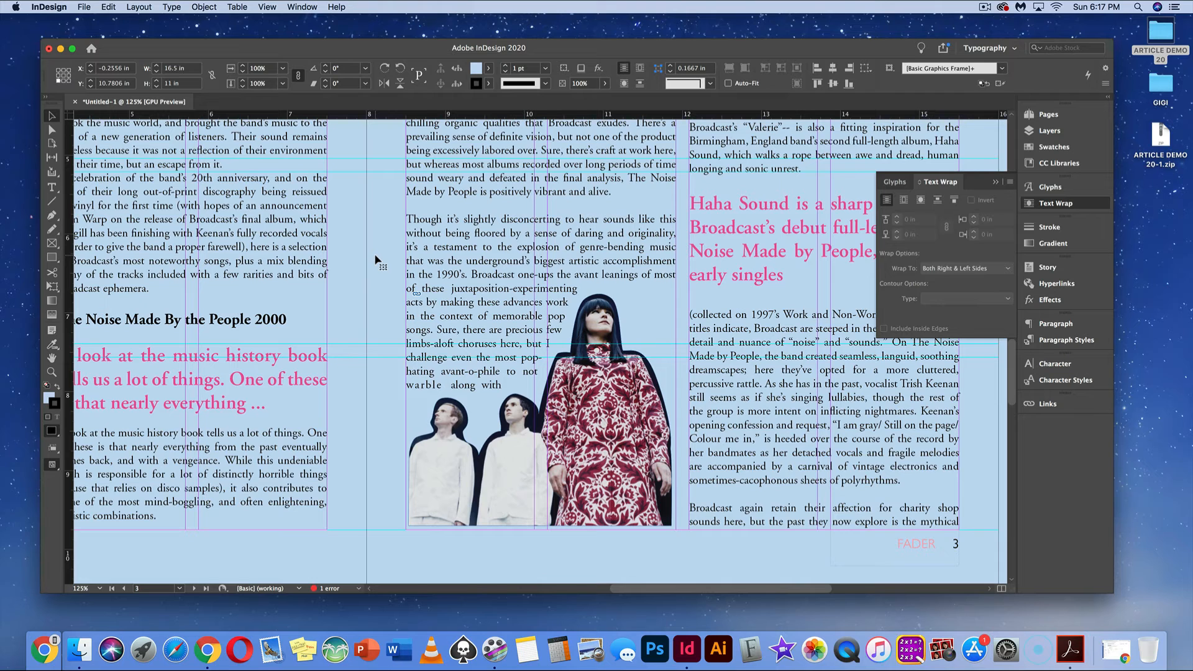
{"action": "key", "text": "super+alt+0"}
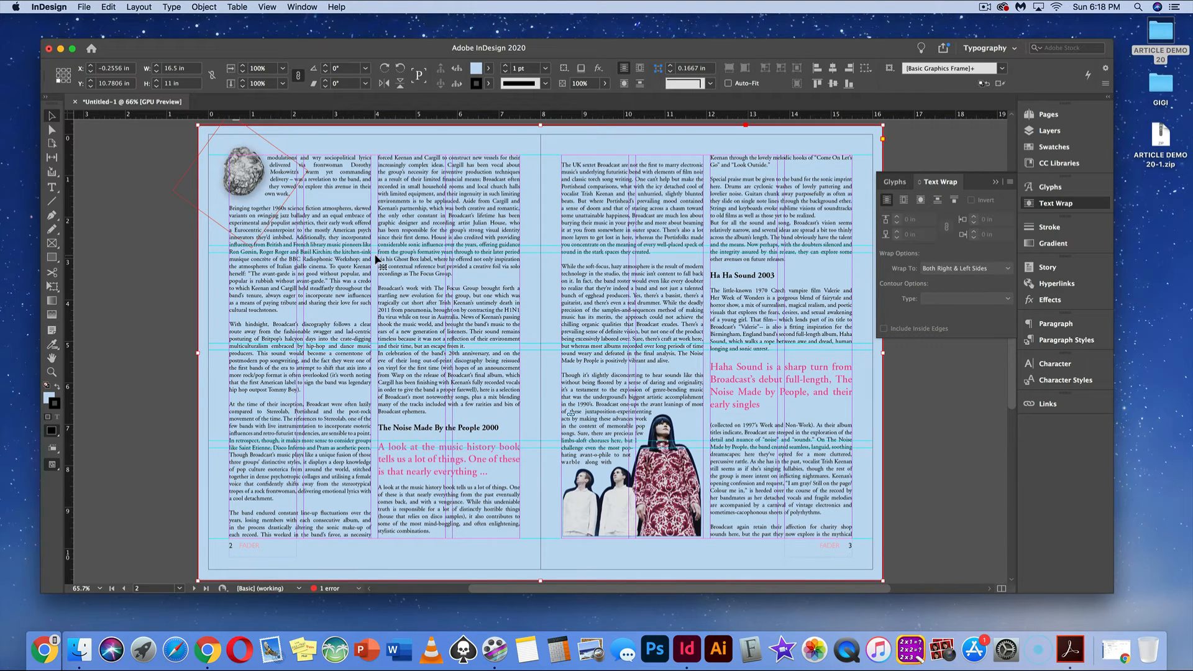
{"action": "left_click", "coordinate": [148, 252]}
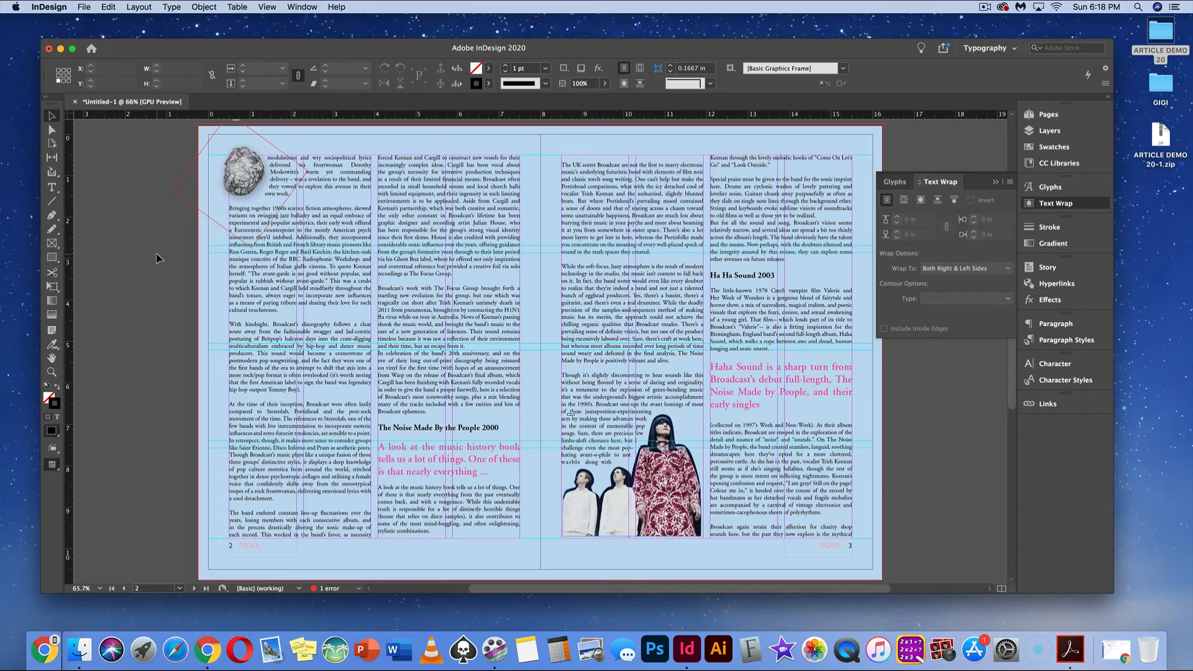
{"action": "key", "text": "shift+w"}
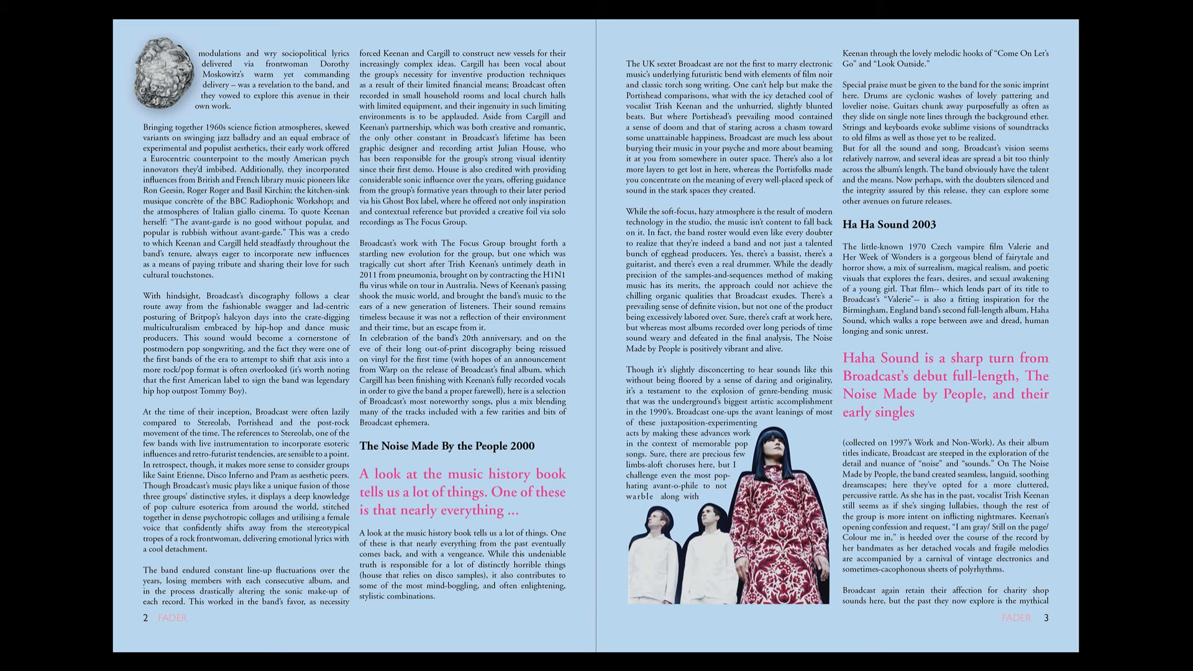
{"action": "key", "text": "Left"}
{"action": "key", "text": "Right"}
{"action": "key", "text": "Right"}
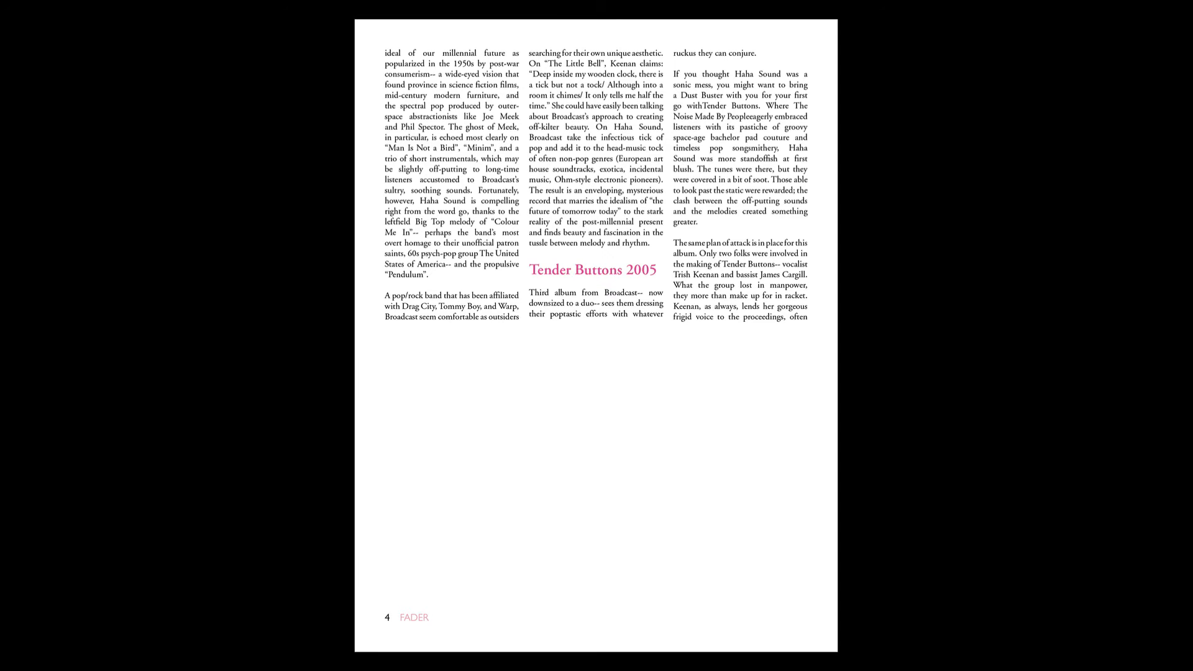
{"action": "key", "text": "Escape"}
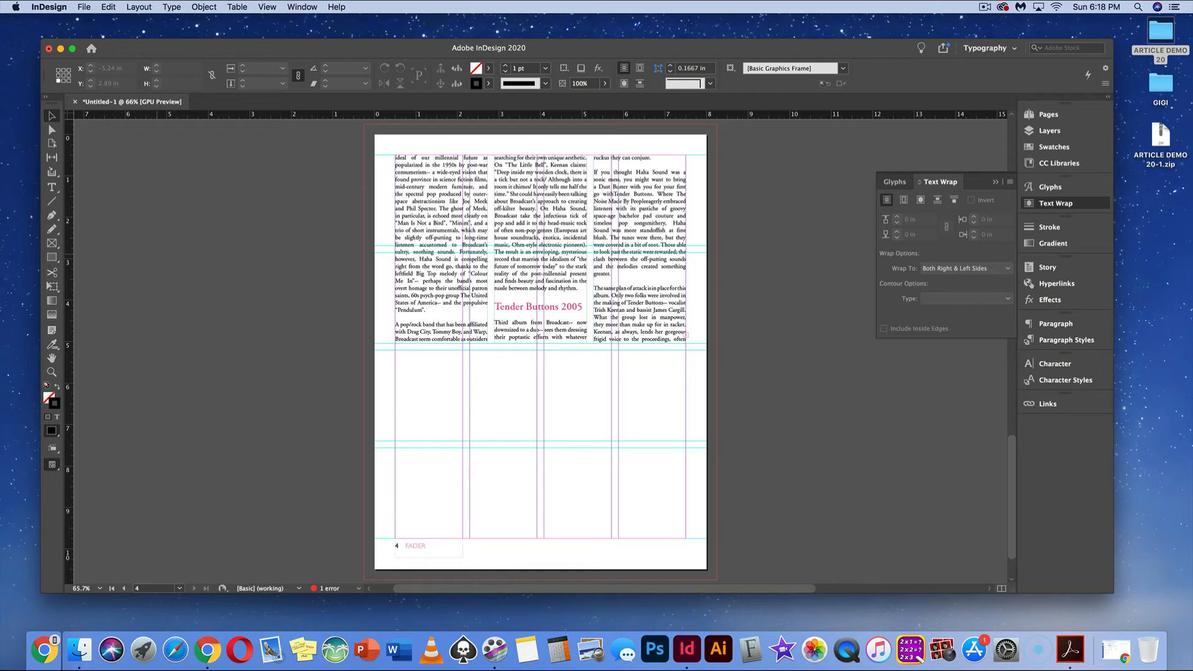
Apply the HEADER character style to the "Tender Buttons 2005" heading on page 4
{"action": "scroll", "coordinate": [250, 359], "scroll_direction": "up", "scroll_amount": 5}
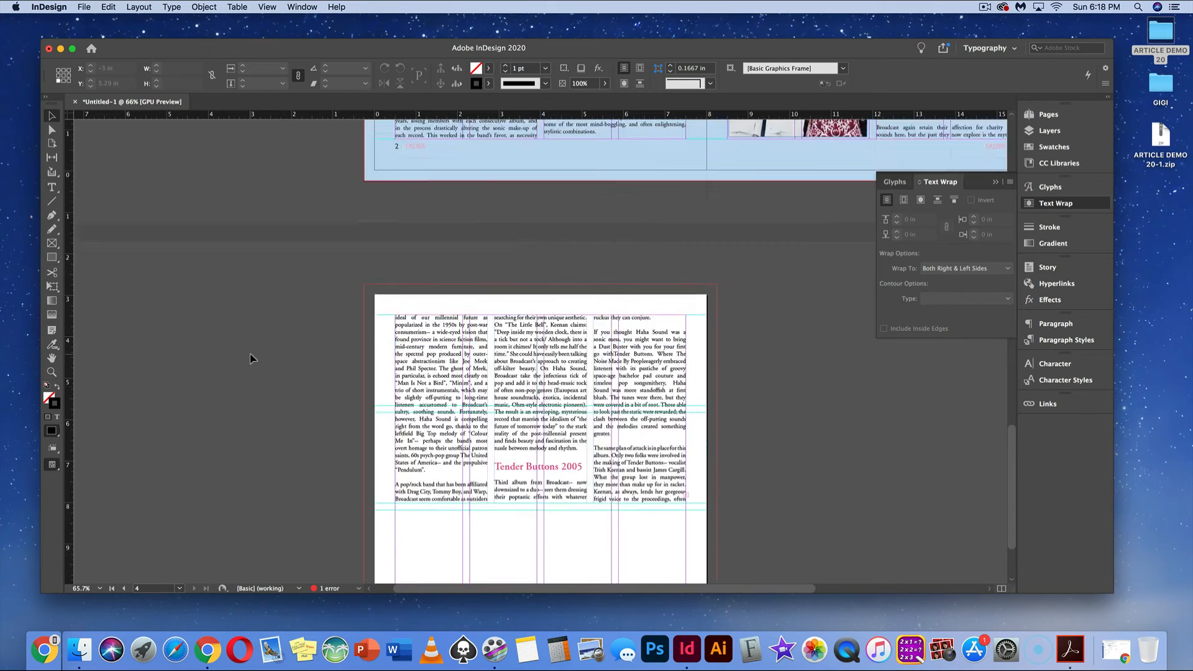
{"action": "scroll", "coordinate": [250, 359], "scroll_direction": "down", "scroll_amount": 5}
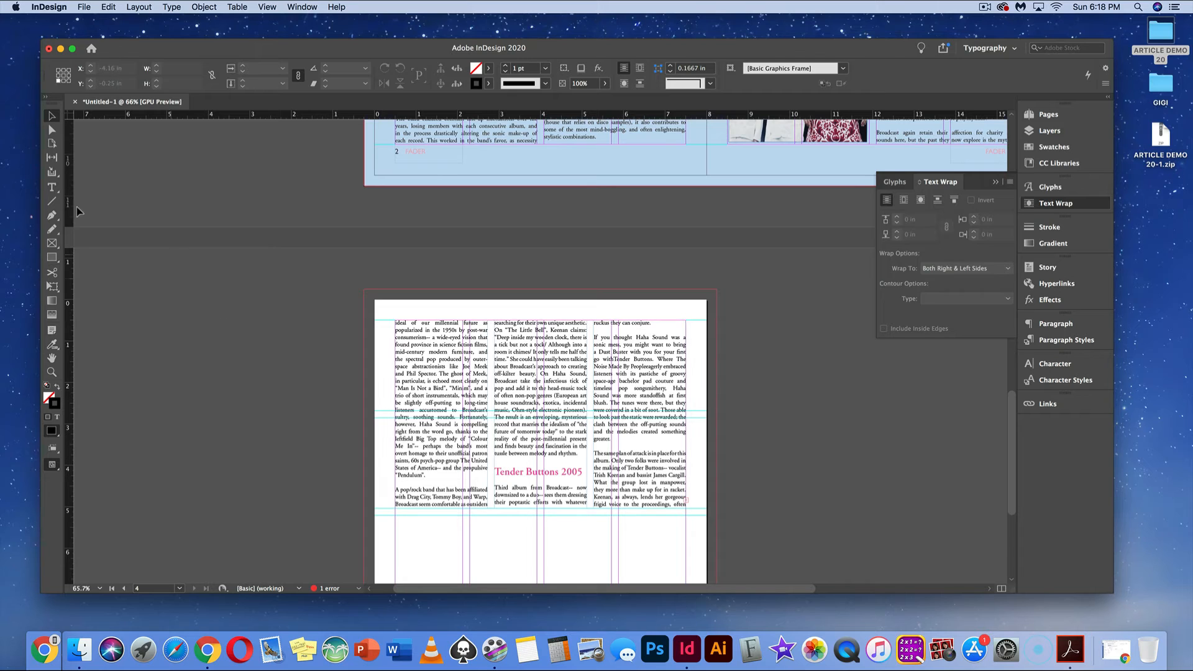
{"action": "left_click", "coordinate": [51, 187]}
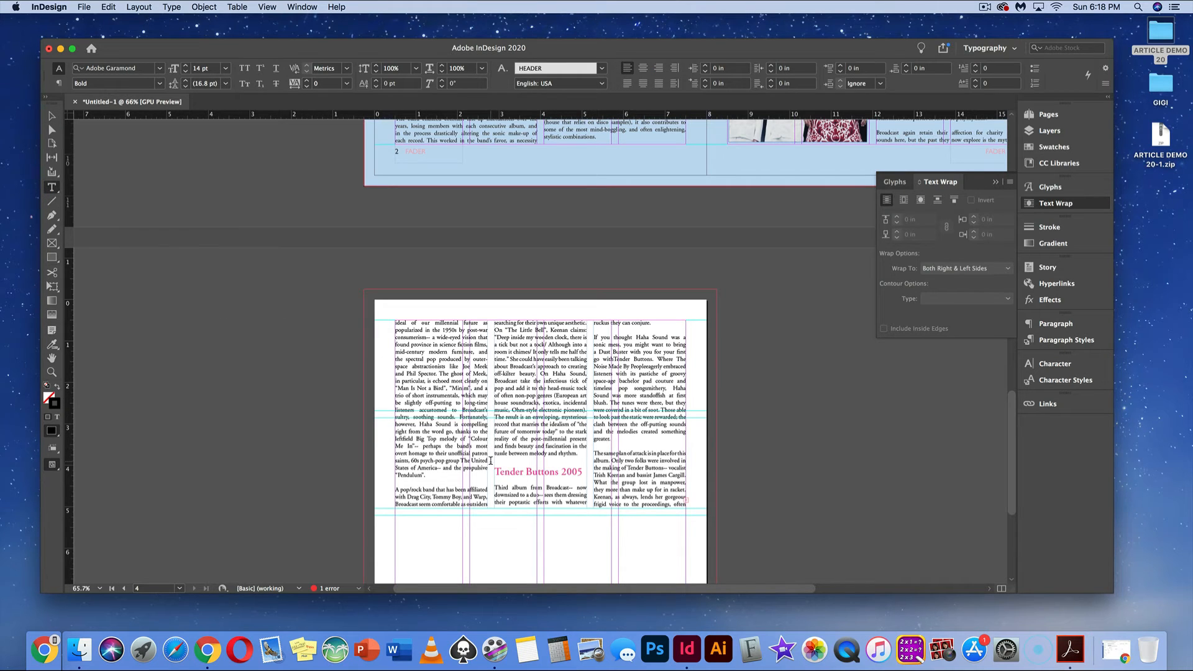
{"action": "left_click_drag", "start_coordinate": [497, 469], "coordinate": [634, 426]}
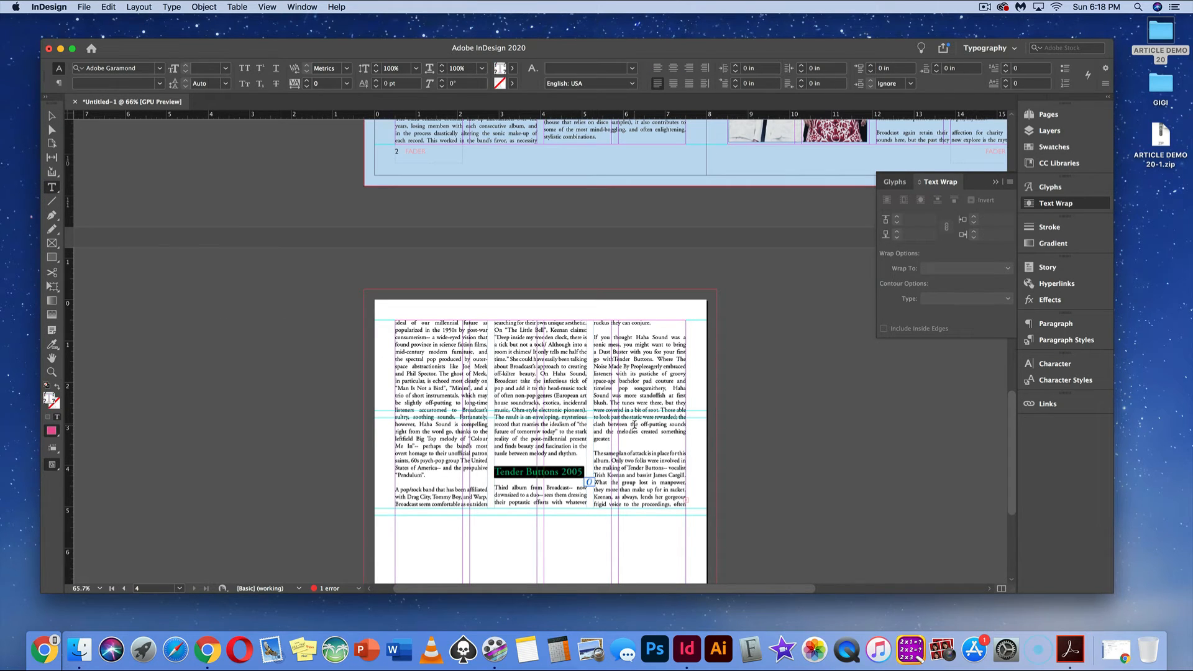
{"action": "left_click", "coordinate": [1065, 380]}
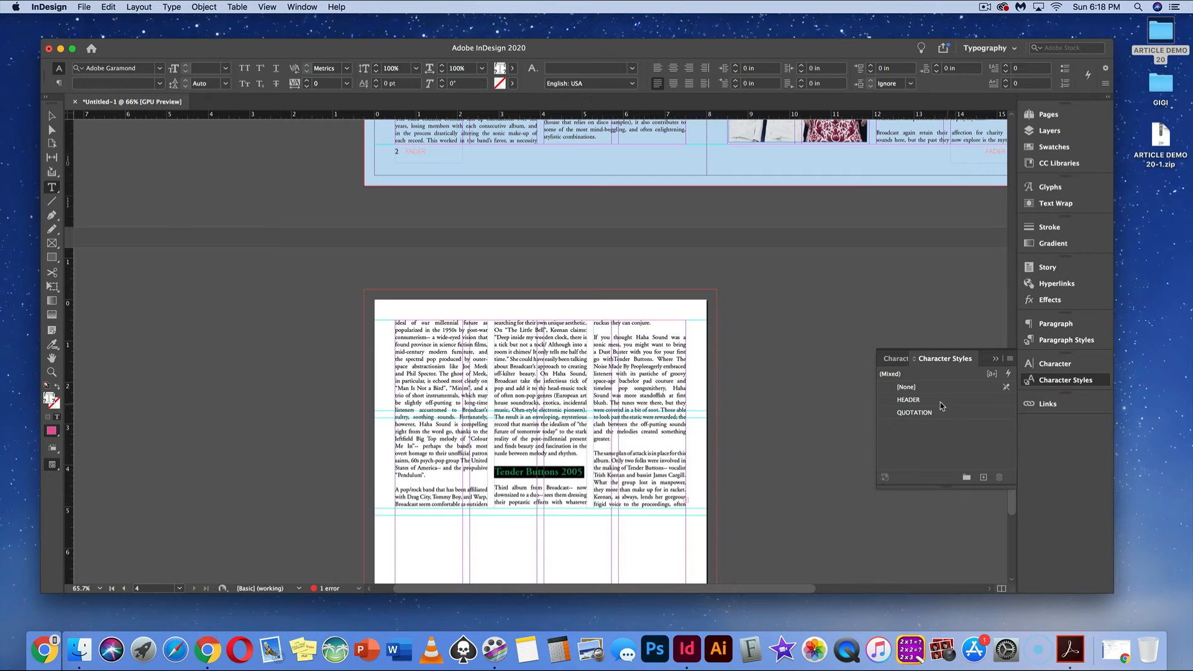
{"action": "left_click", "coordinate": [920, 403]}
{"action": "left_click", "coordinate": [714, 476]}
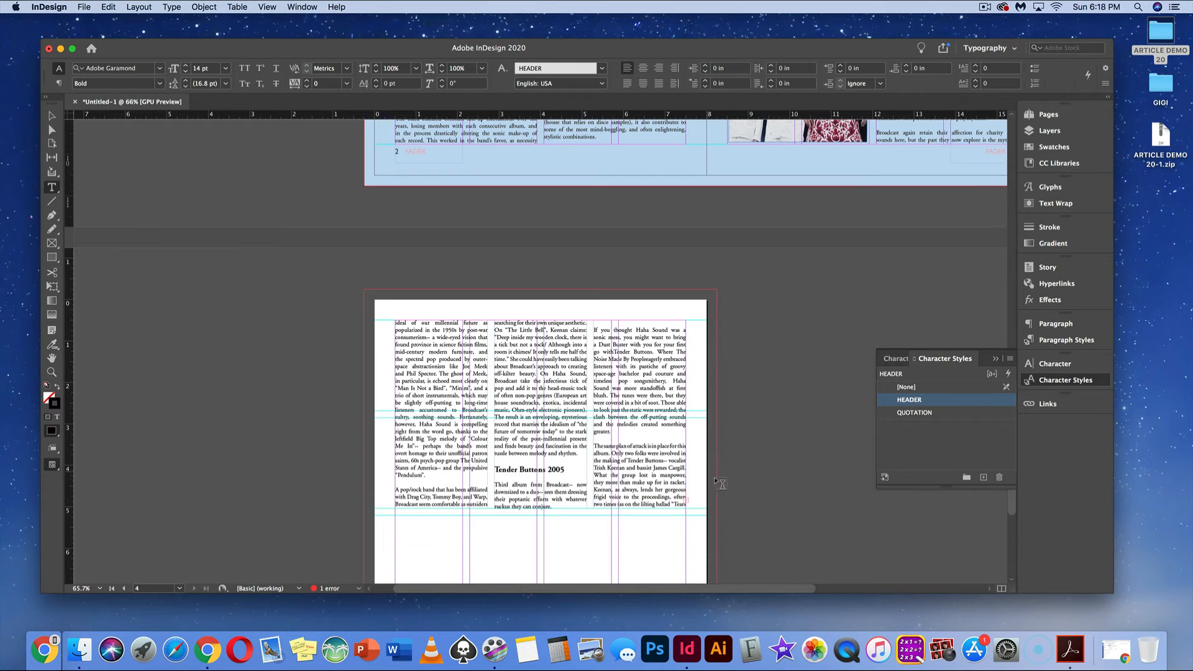
Draw a margin-to-margin text frame below the columns on page 4 and insert a table with 2 body rows and 4 columns
{"action": "scroll", "coordinate": [721, 486], "scroll_direction": "up", "scroll_amount": 5}
{"action": "scroll", "coordinate": [721, 486], "scroll_direction": "down", "scroll_amount": 10}
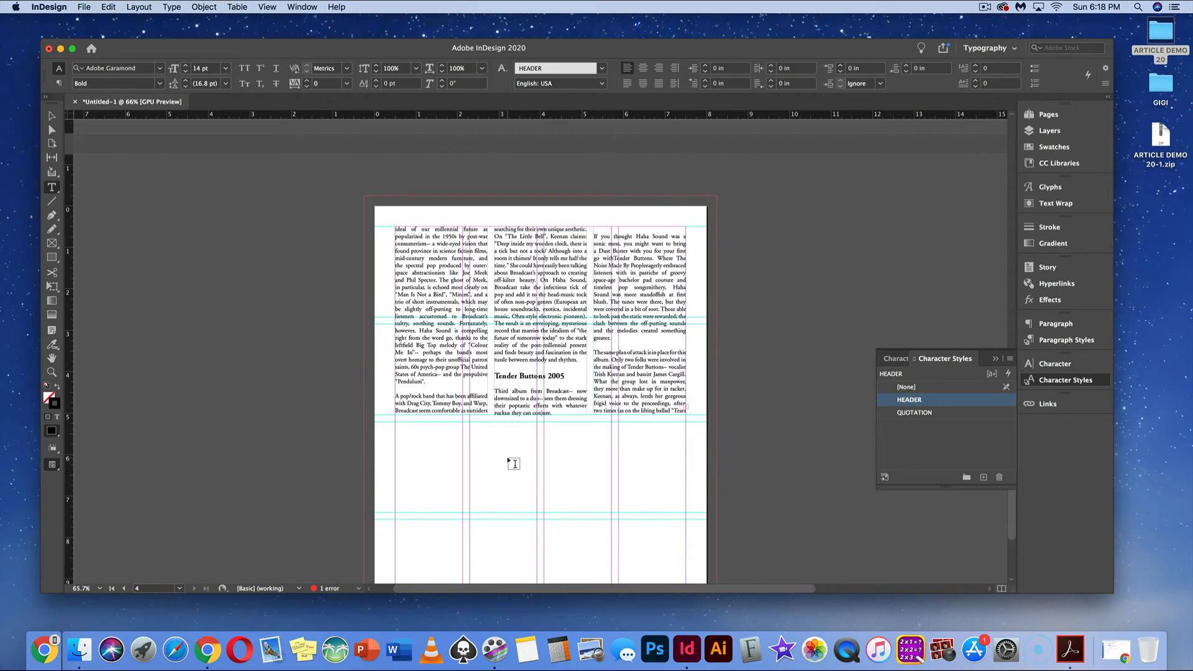
{"action": "scroll", "coordinate": [435, 444], "scroll_direction": "down", "scroll_amount": 5}
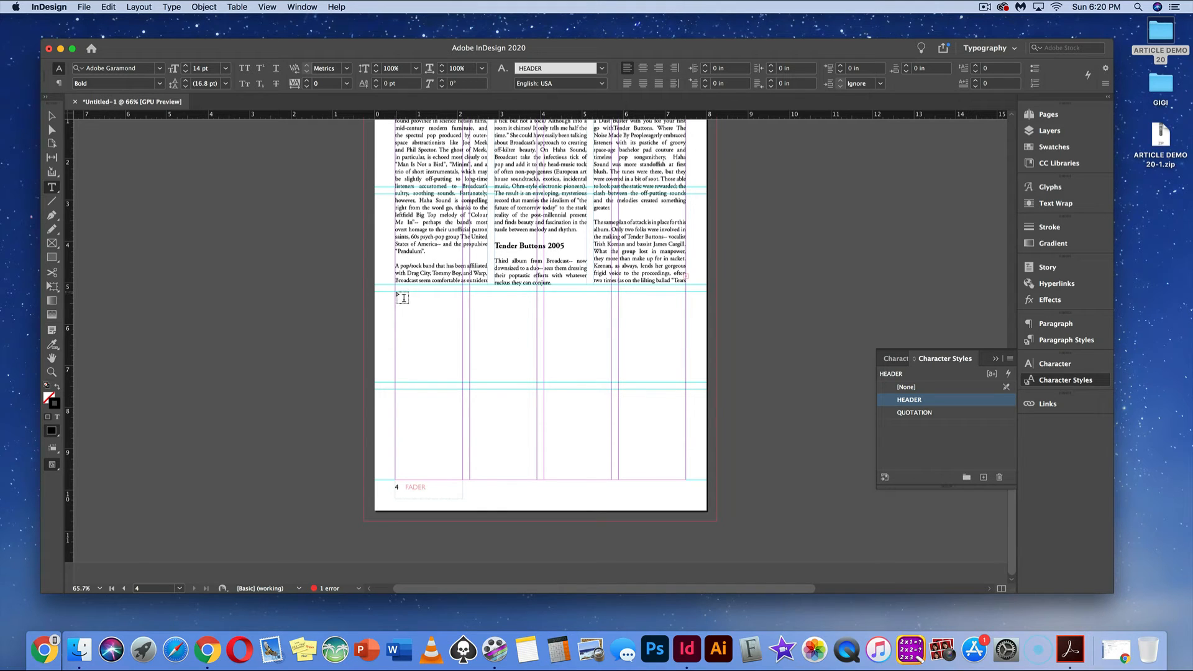
{"action": "left_click_drag", "start_coordinate": [402, 296], "coordinate": [686, 480]}
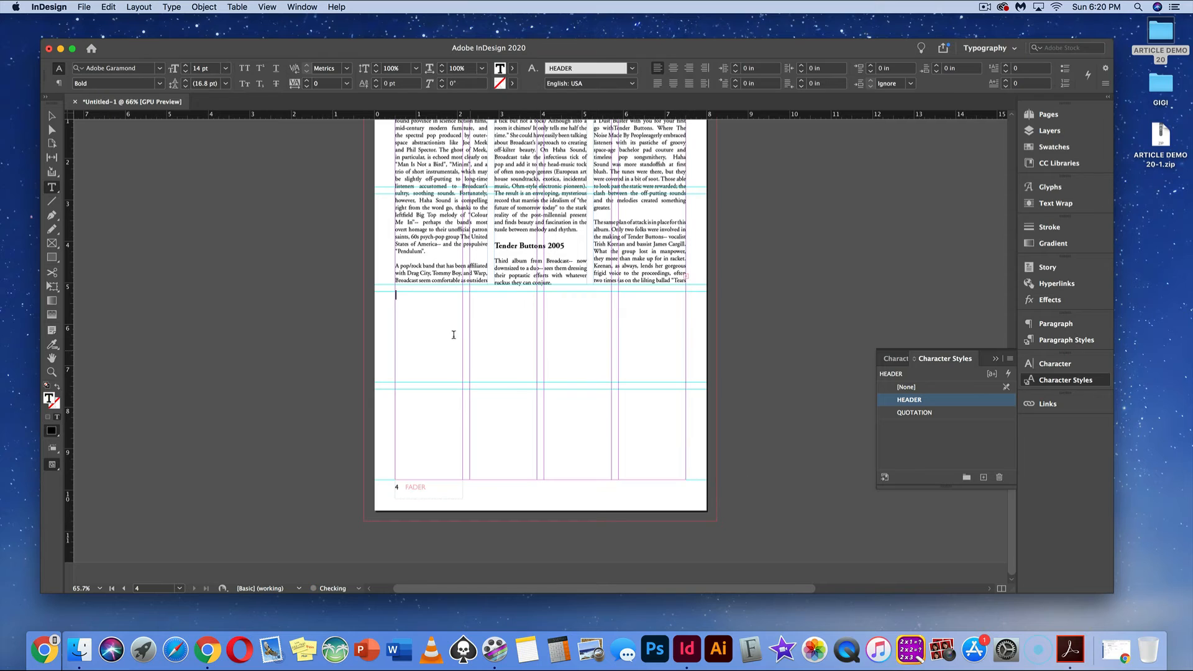
{"action": "left_click", "coordinate": [240, 6]}
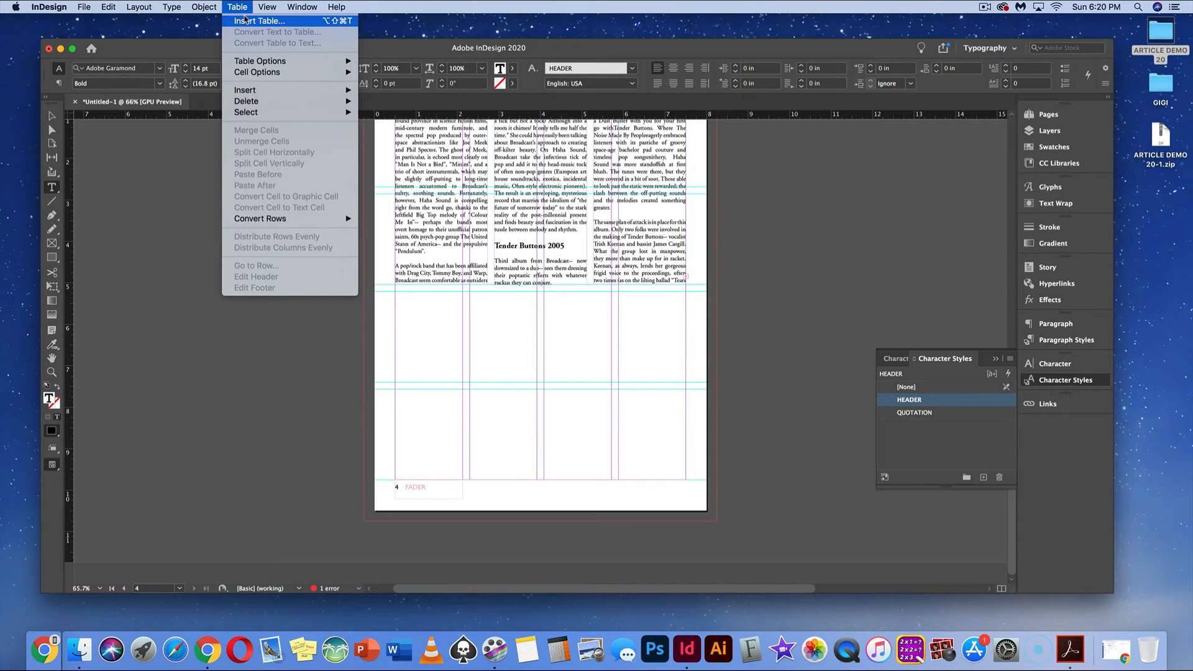
{"action": "left_click", "coordinate": [245, 19]}
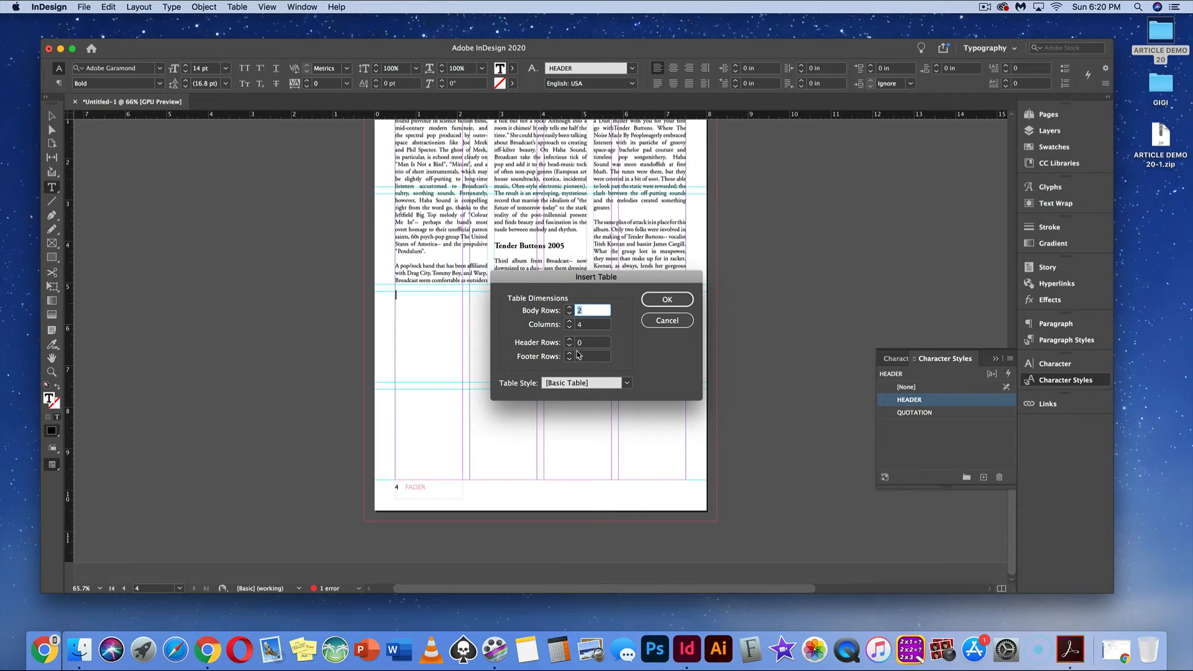
{"action": "left_click", "coordinate": [660, 300]}
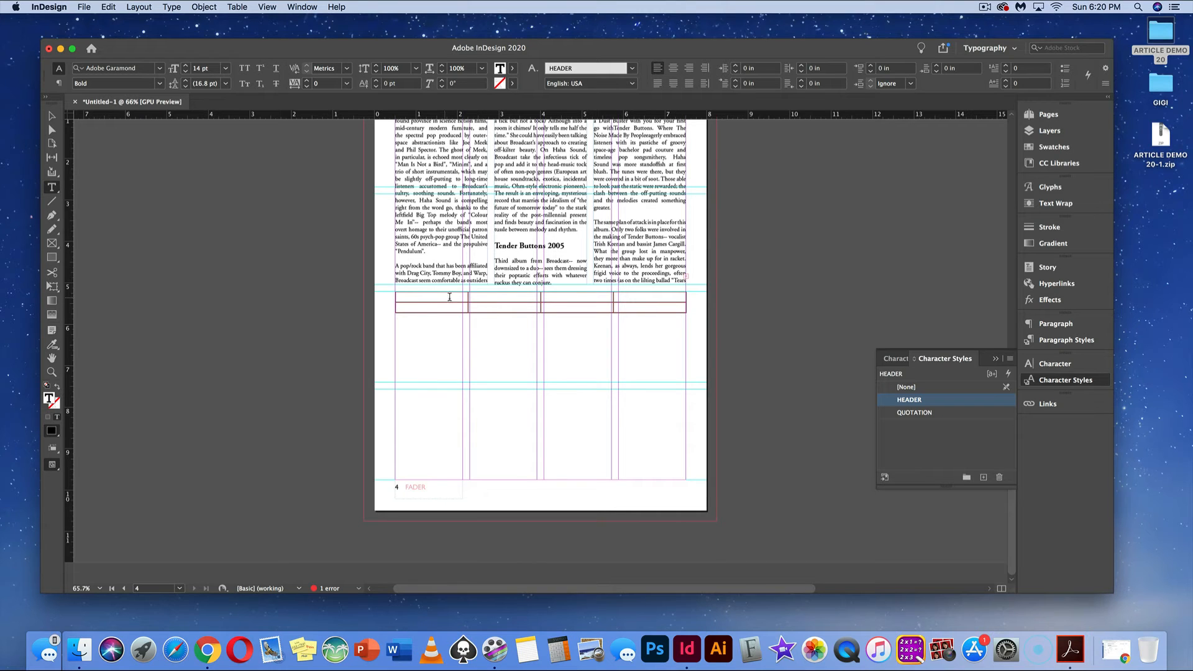
Practise selecting the table's individual rows, the whole table, and each of its columns in turn
{"action": "left_click", "coordinate": [390, 299]}
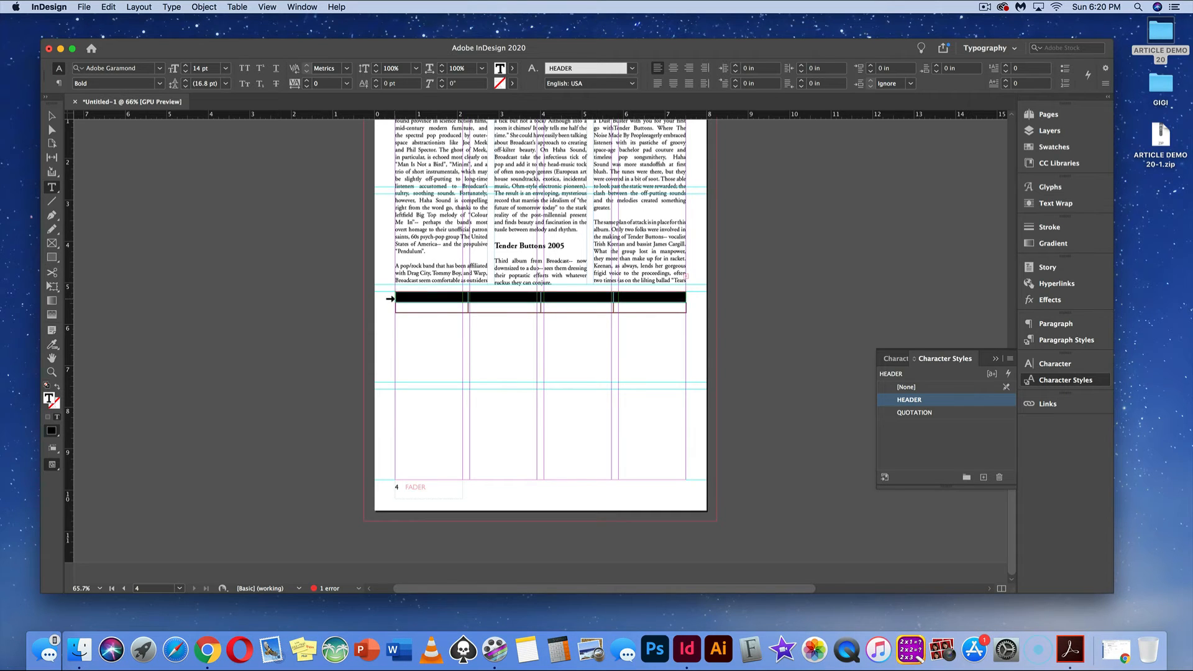
{"action": "left_click", "coordinate": [391, 304]}
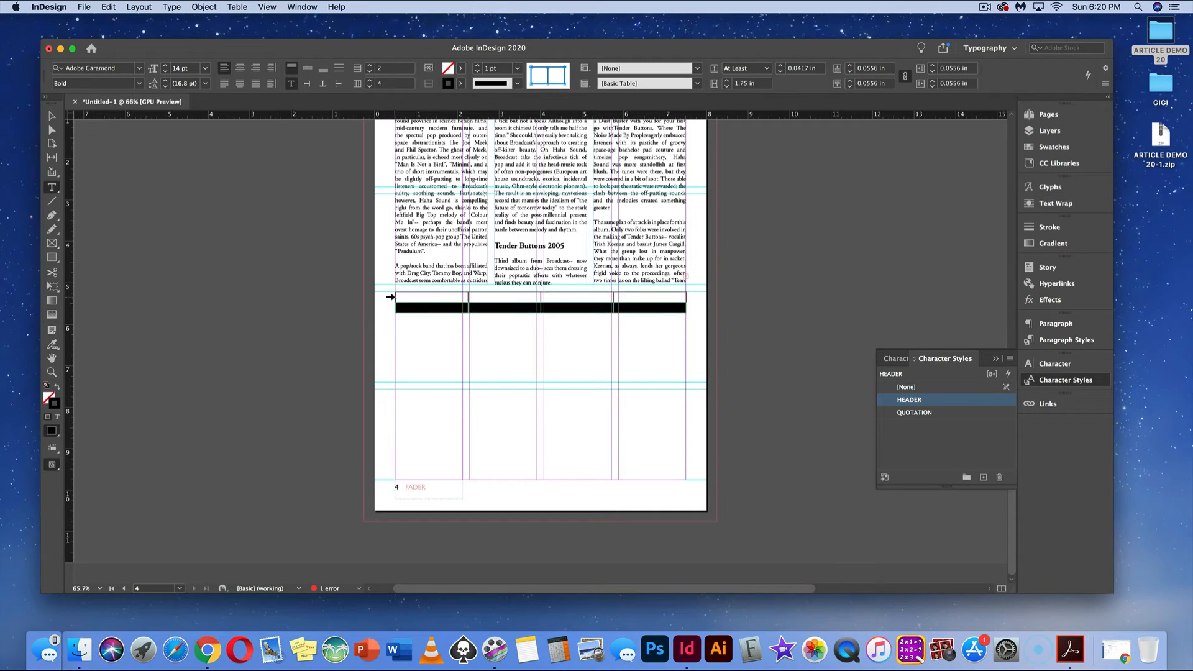
{"action": "left_click", "coordinate": [390, 298]}
{"action": "left_click", "coordinate": [392, 305]}
{"action": "left_click", "coordinate": [391, 290]}
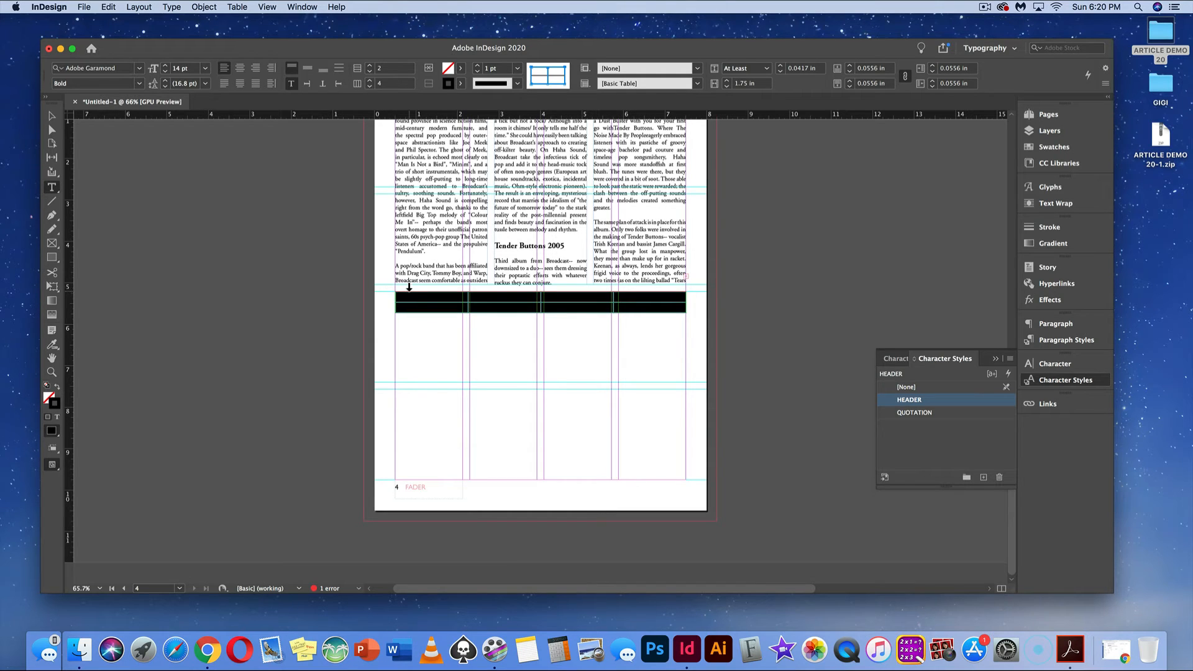
{"action": "left_click", "coordinate": [409, 287]}
{"action": "left_click", "coordinate": [481, 288]}
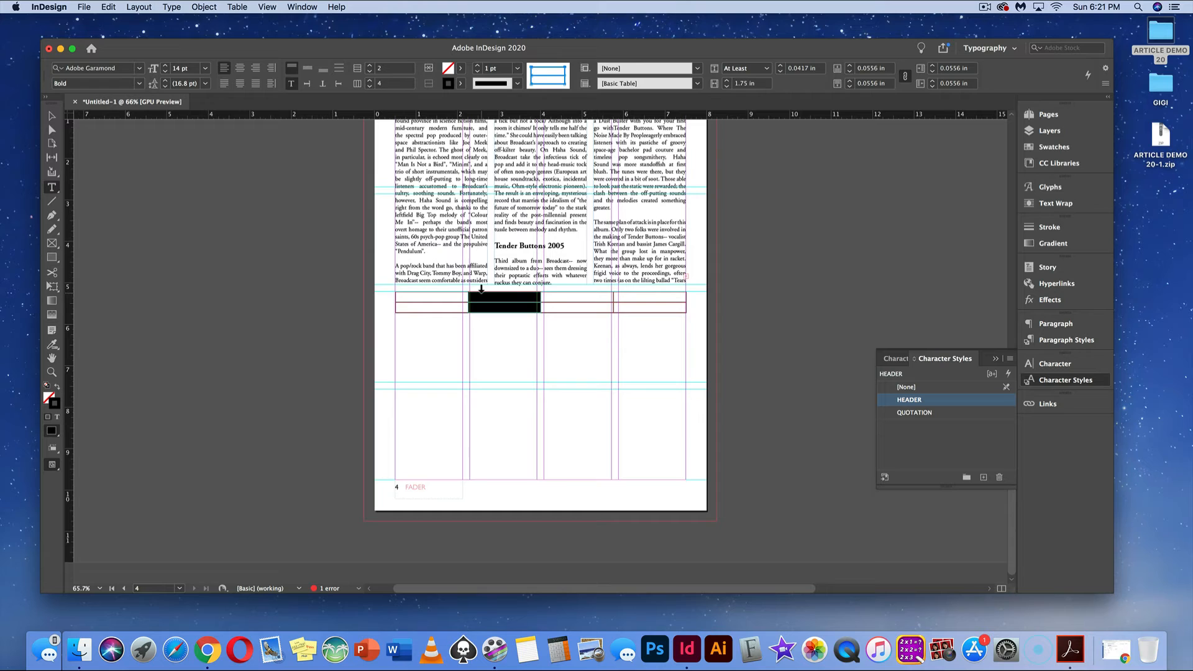
{"action": "left_click", "coordinate": [560, 293]}
{"action": "left_click", "coordinate": [560, 288]}
{"action": "left_click", "coordinate": [628, 289]}
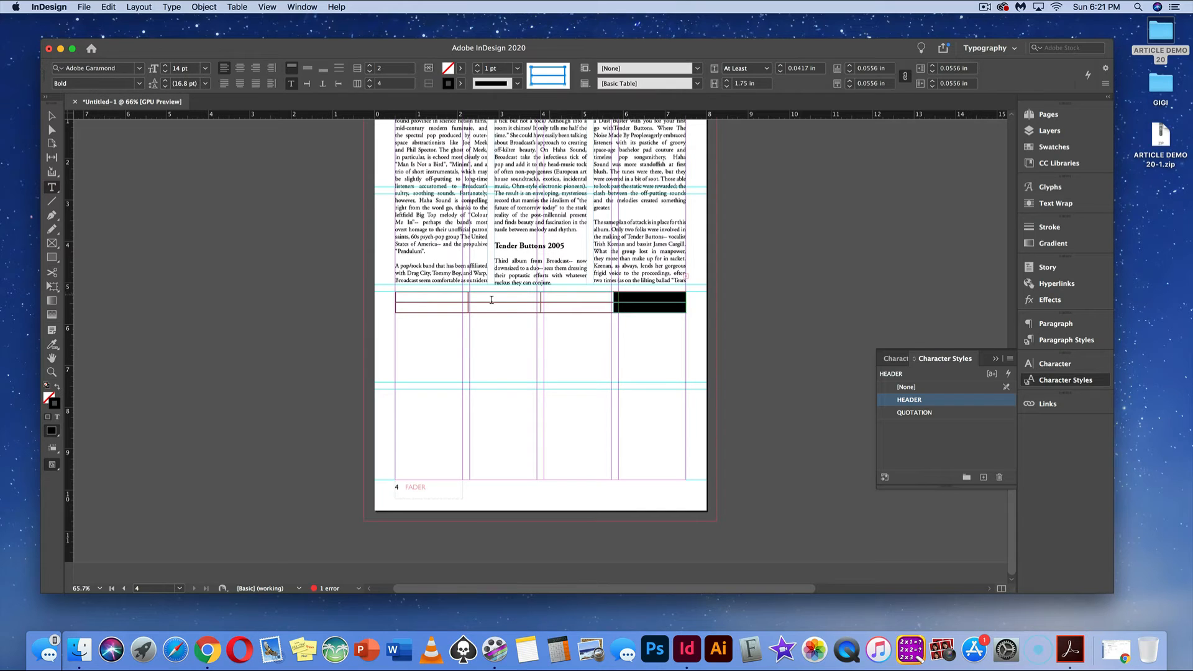
Select the whole table and set its row height to at least 1.75 in
{"action": "left_click", "coordinate": [391, 290]}
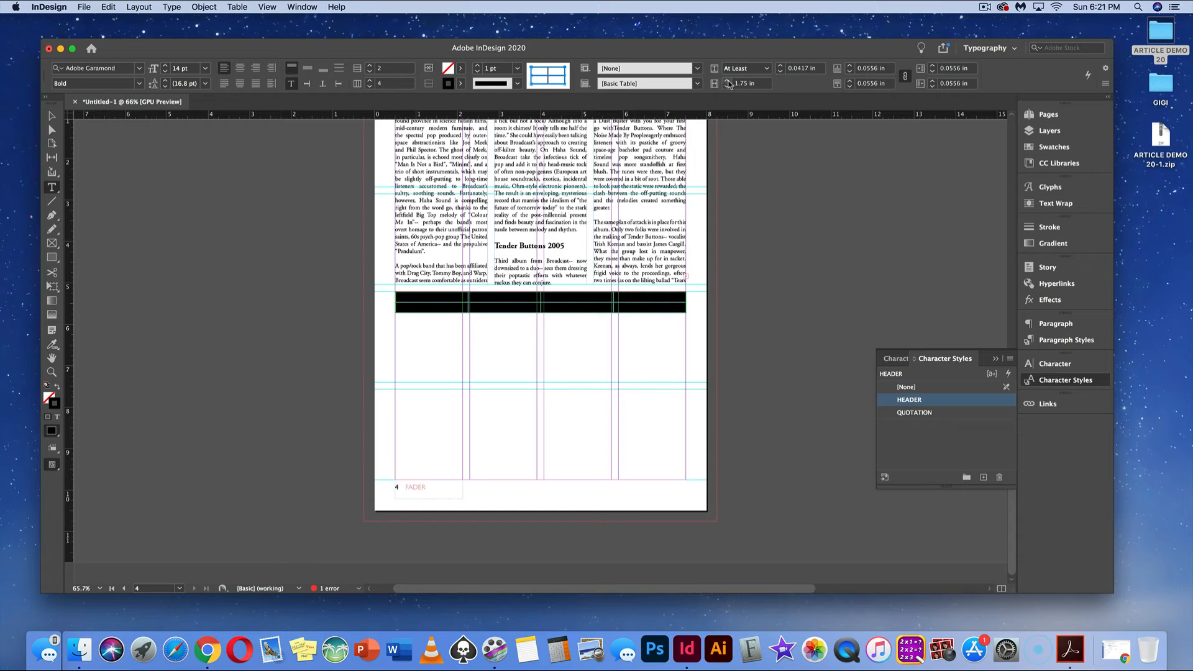
{"action": "left_click", "coordinate": [783, 66]}
{"action": "left_click", "coordinate": [783, 67]}
{"action": "left_click", "coordinate": [782, 66]}
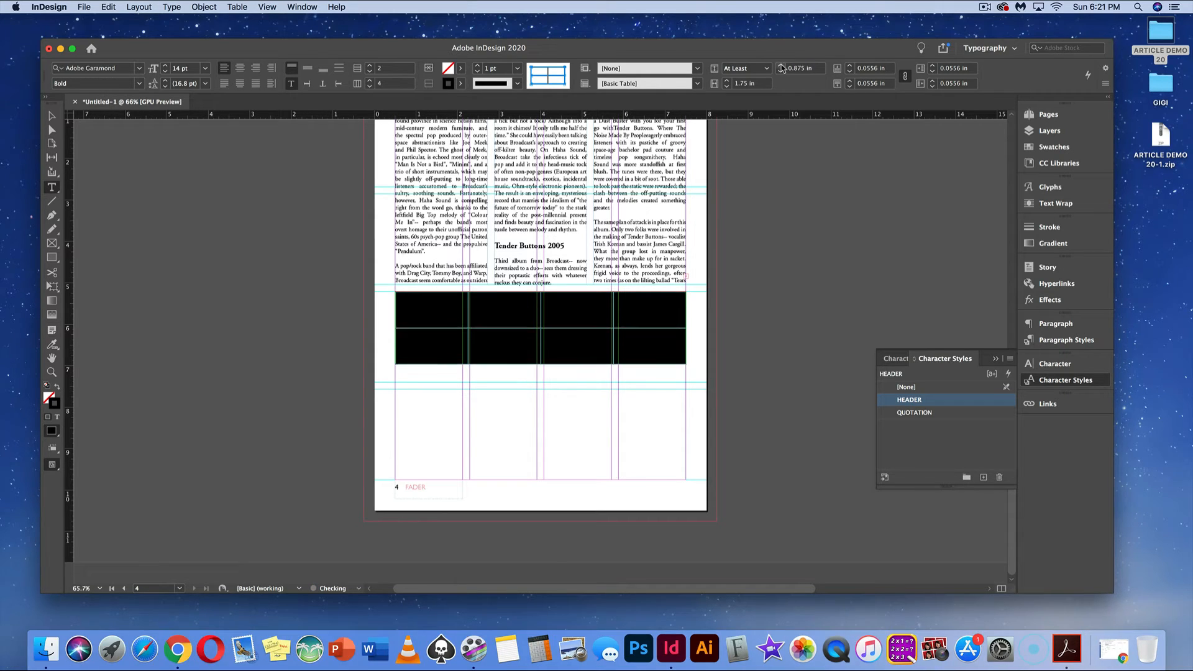
{"action": "left_click", "coordinate": [782, 66]}
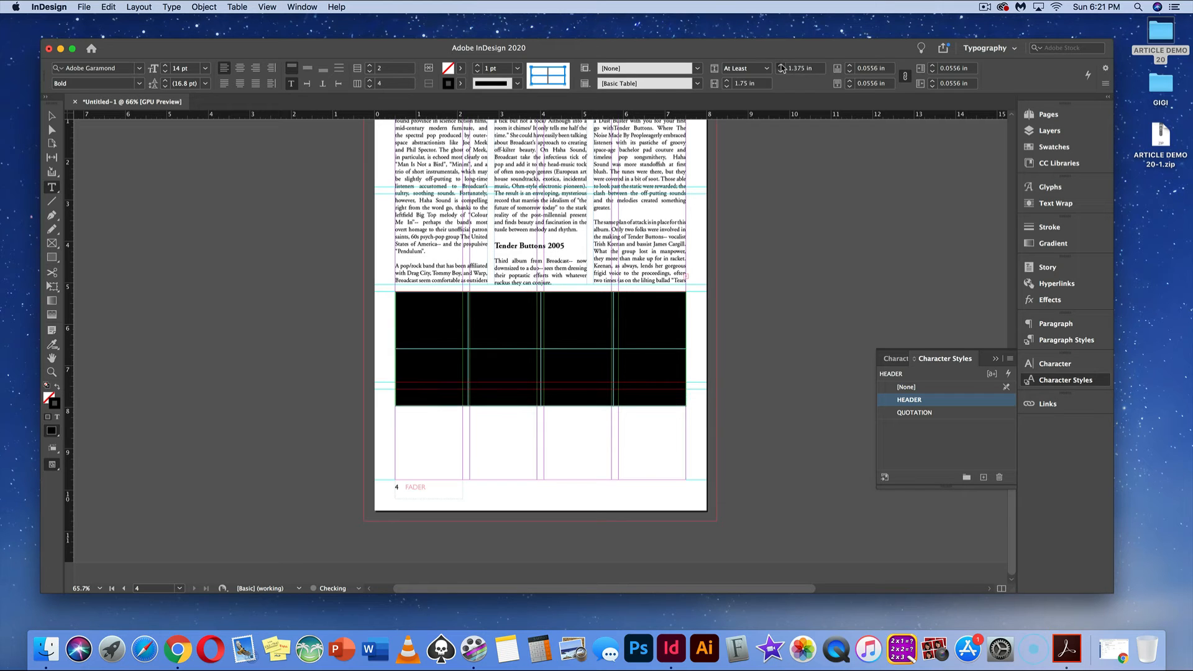
{"action": "left_click", "coordinate": [782, 66]}
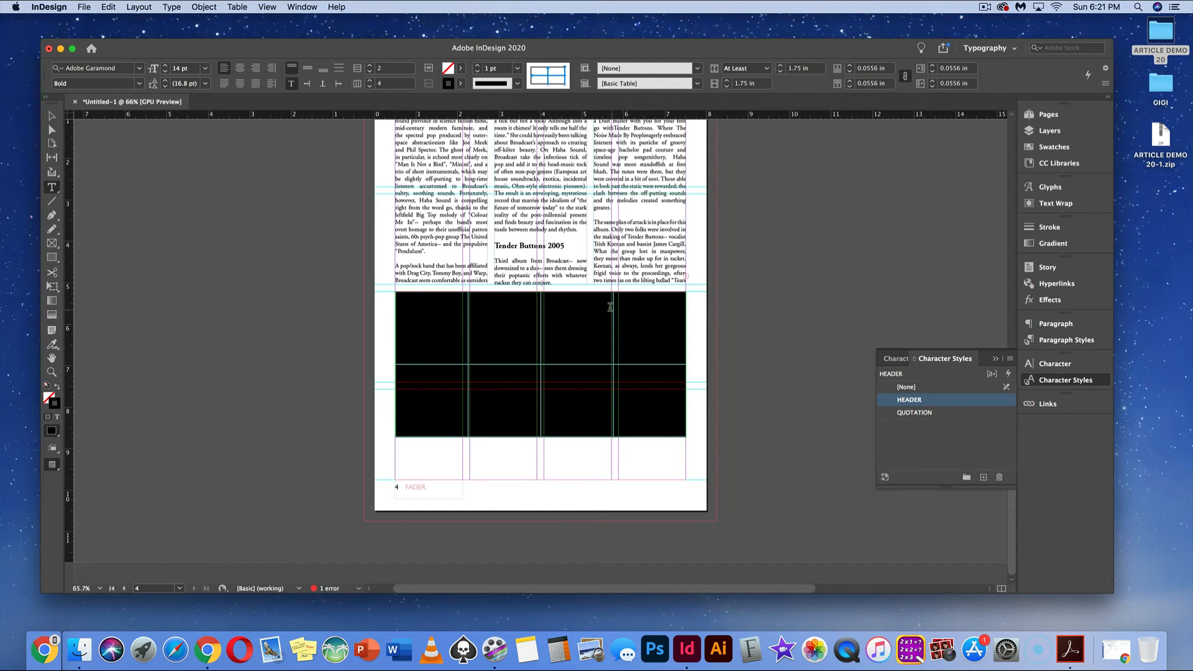
Set the table's cell strokes to 7 pt and remove the stroke color from its outer borders
{"action": "left_click", "coordinate": [517, 67]}
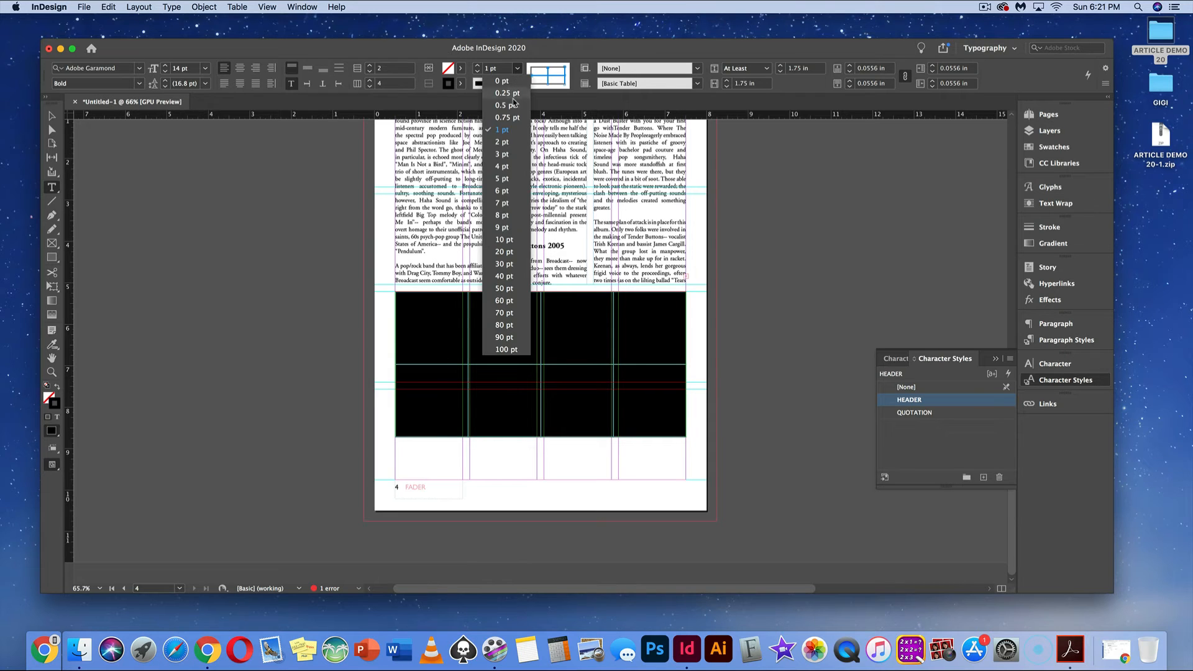
{"action": "left_click", "coordinate": [497, 201]}
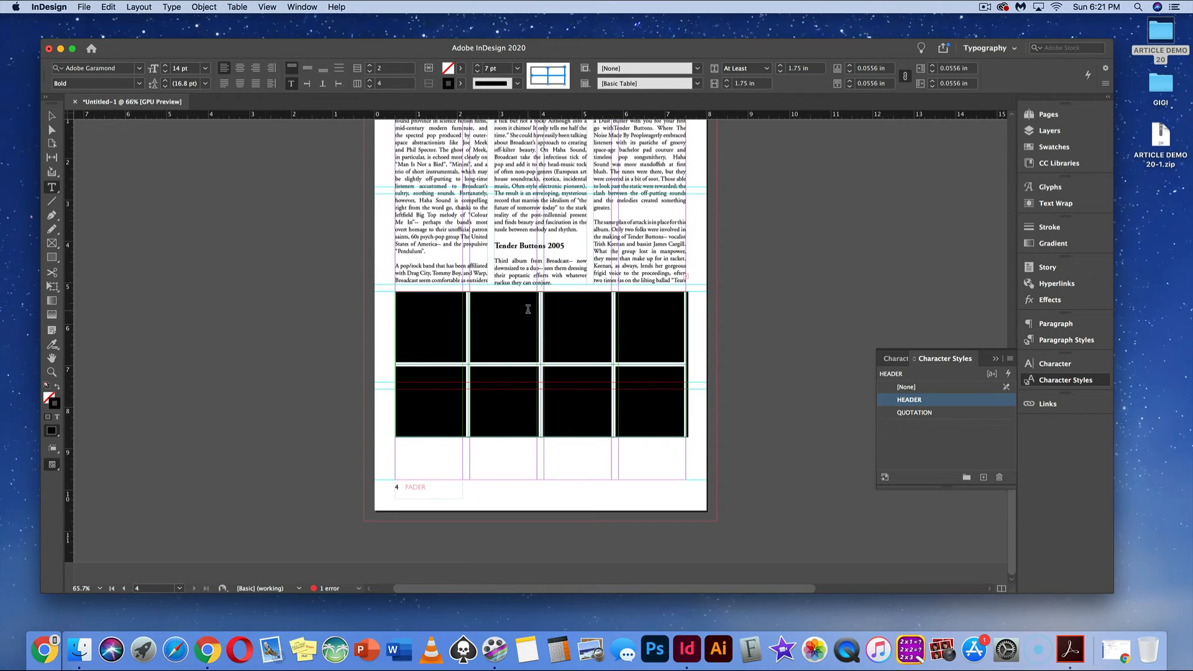
{"action": "left_click", "coordinate": [548, 83]}
{"action": "left_click", "coordinate": [546, 82]}
{"action": "left_click", "coordinate": [533, 77]}
{"action": "left_click", "coordinate": [463, 85]}
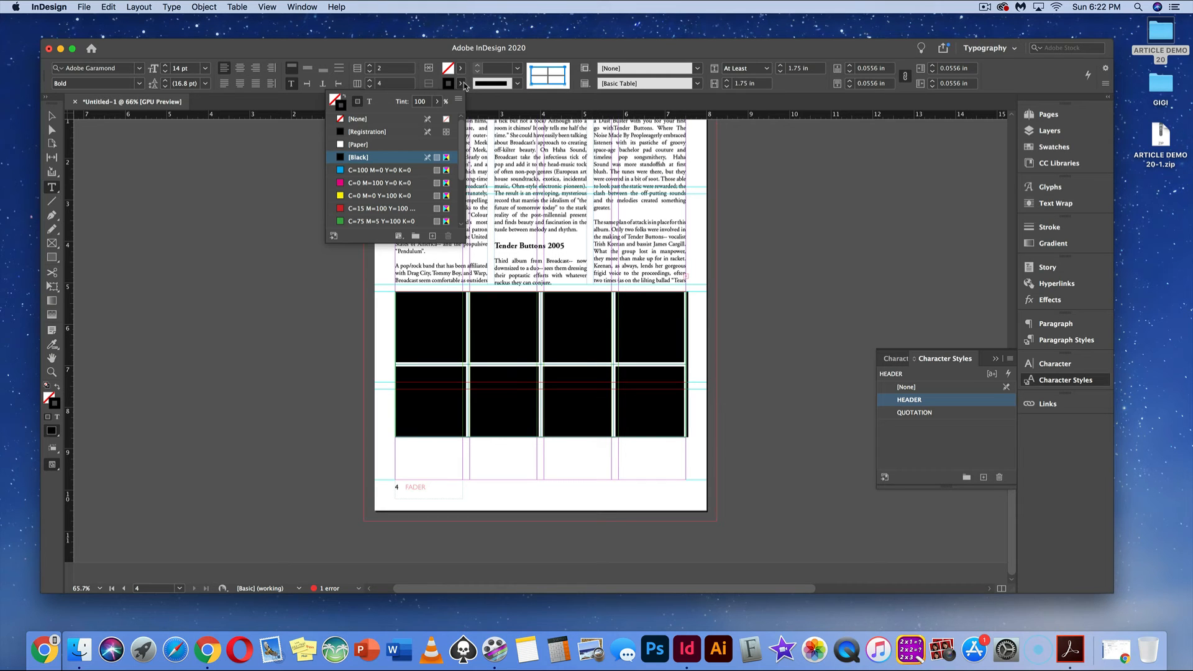
{"action": "left_click", "coordinate": [368, 121]}
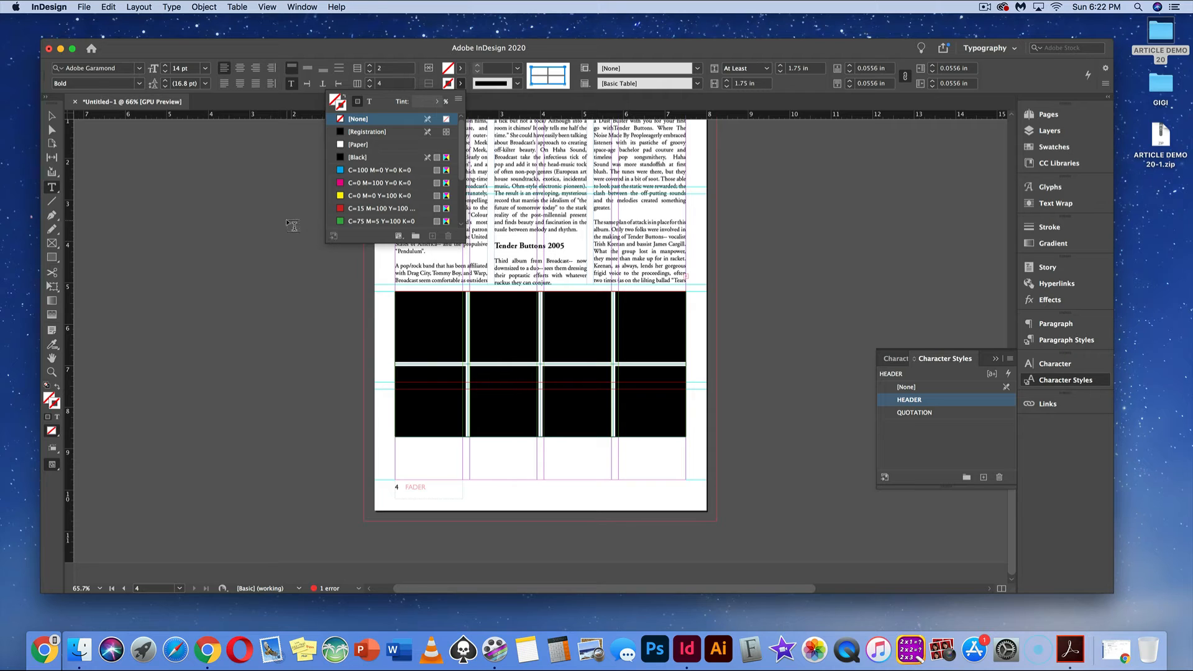
{"action": "left_click", "coordinate": [52, 117]}
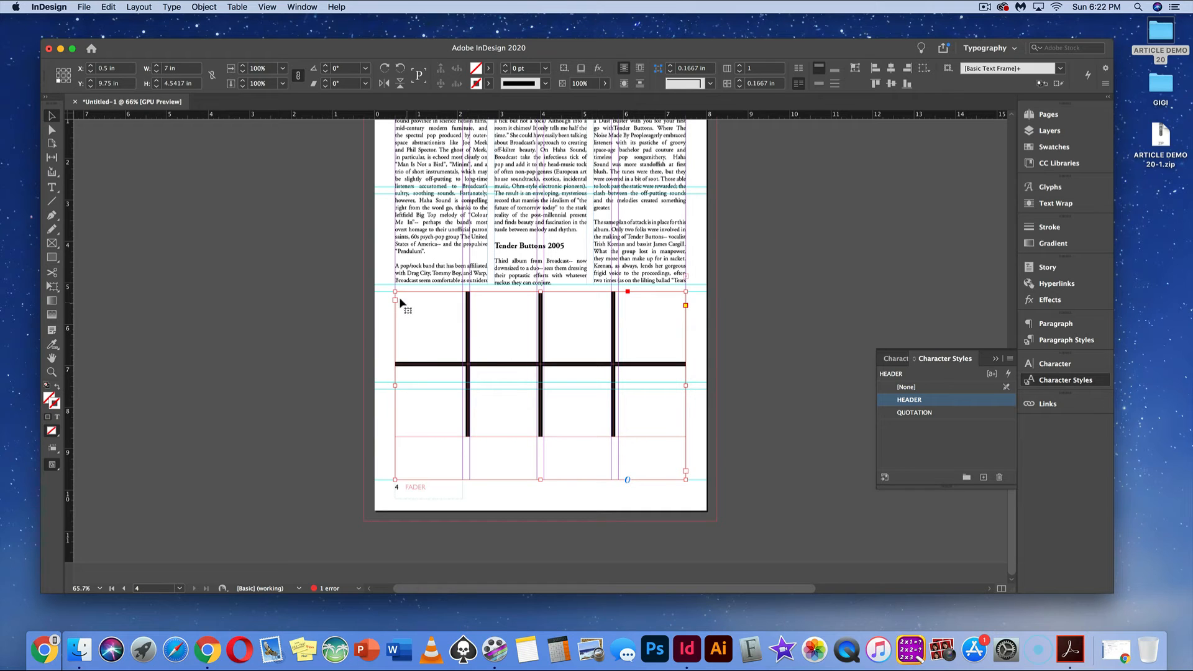
Reselect the whole table and set the color of its inner cell strokes to [Paper]
{"action": "left_click", "coordinate": [51, 187]}
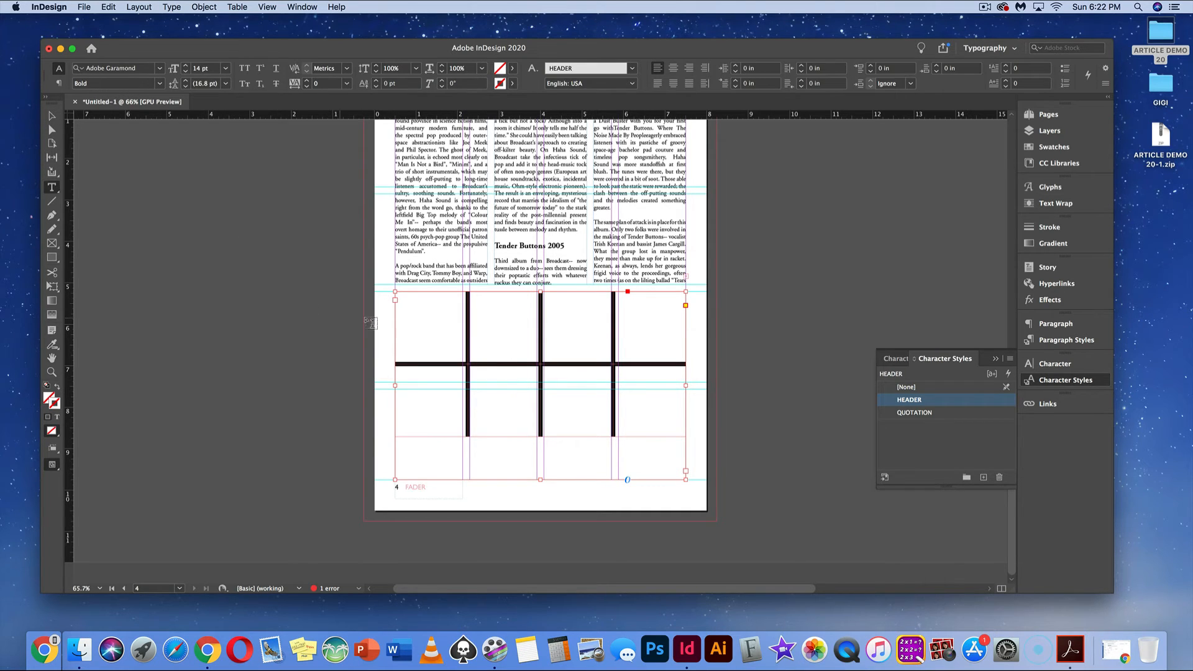
{"action": "left_click", "coordinate": [391, 290]}
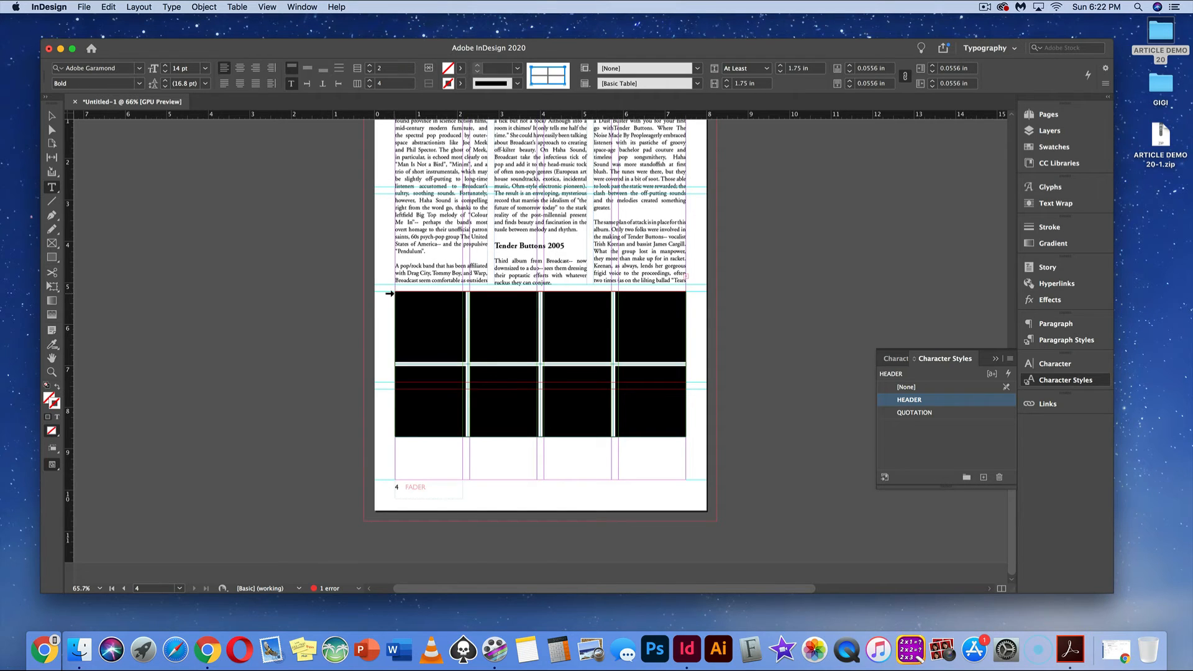
{"action": "left_click", "coordinate": [238, 7]}
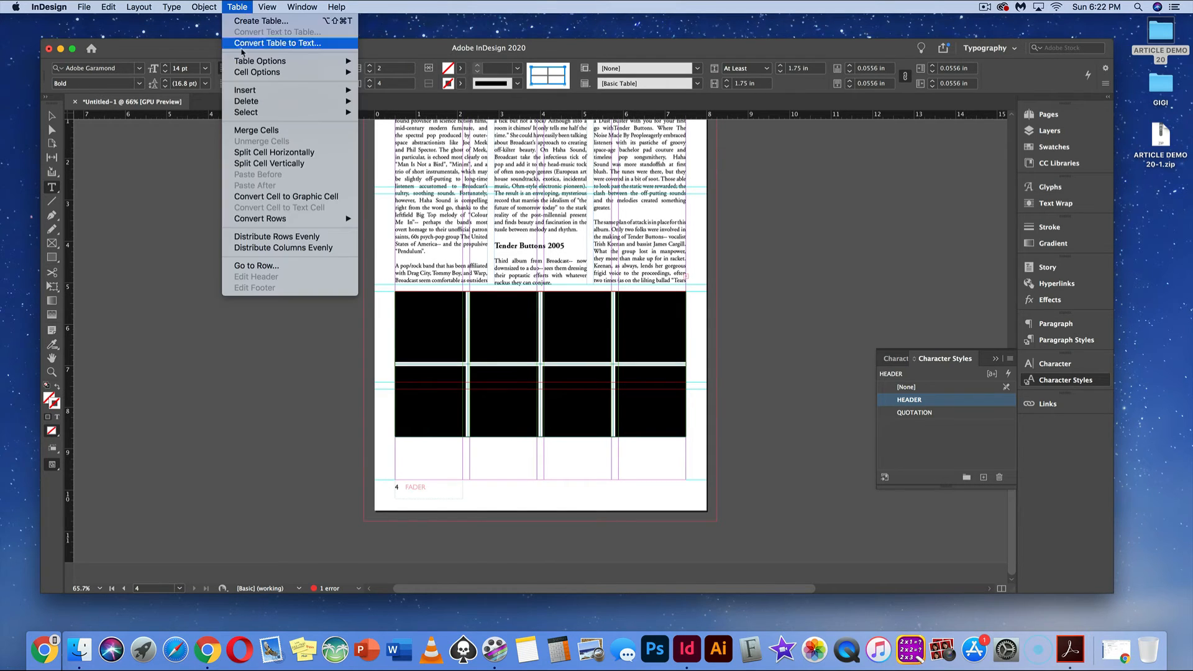
{"action": "mouse_move", "coordinate": [280, 72]}
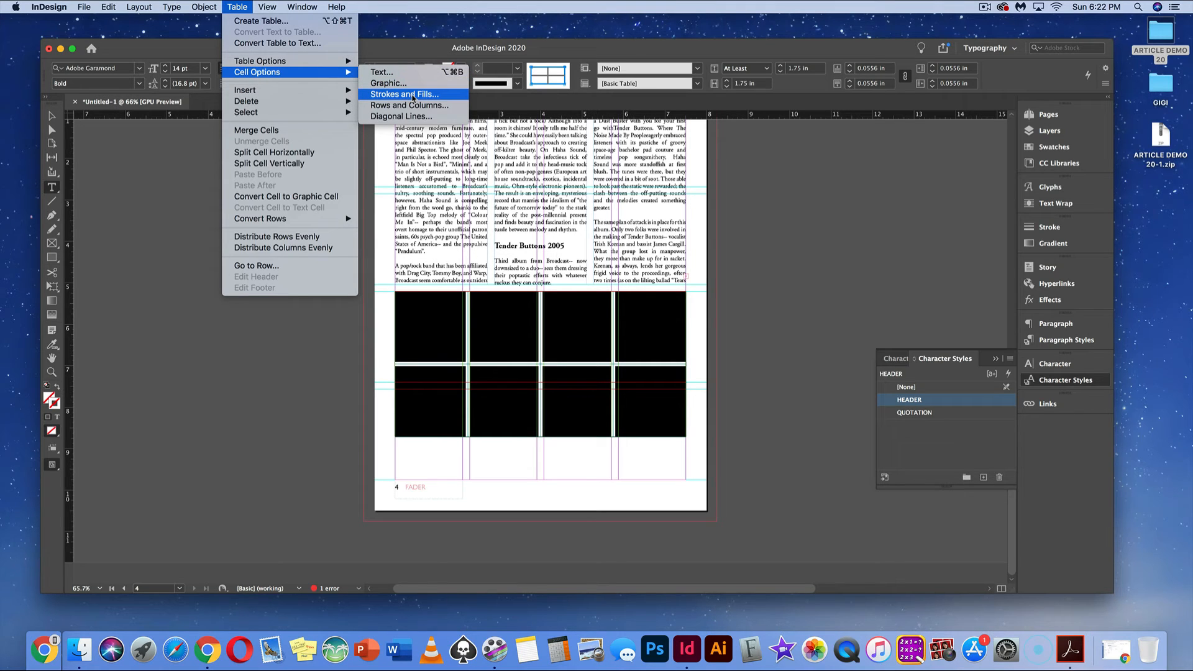
{"action": "left_click", "coordinate": [413, 96]}
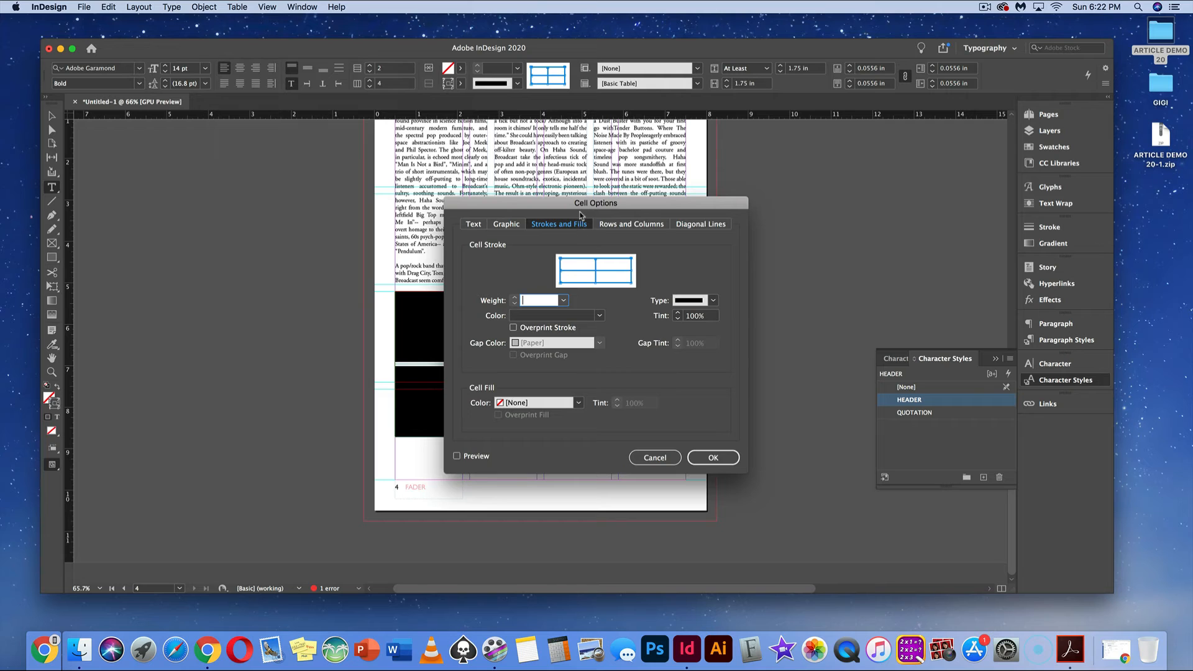
{"action": "left_click_drag", "start_coordinate": [573, 212], "coordinate": [849, 154]}
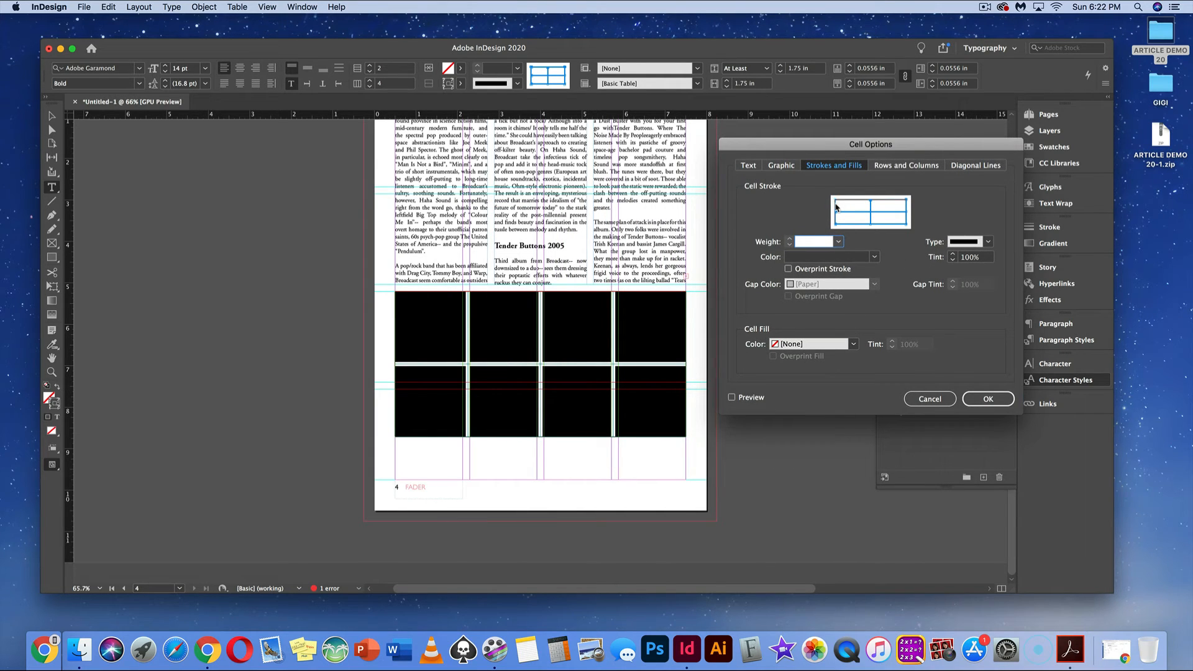
{"action": "double_click", "coordinate": [907, 223]}
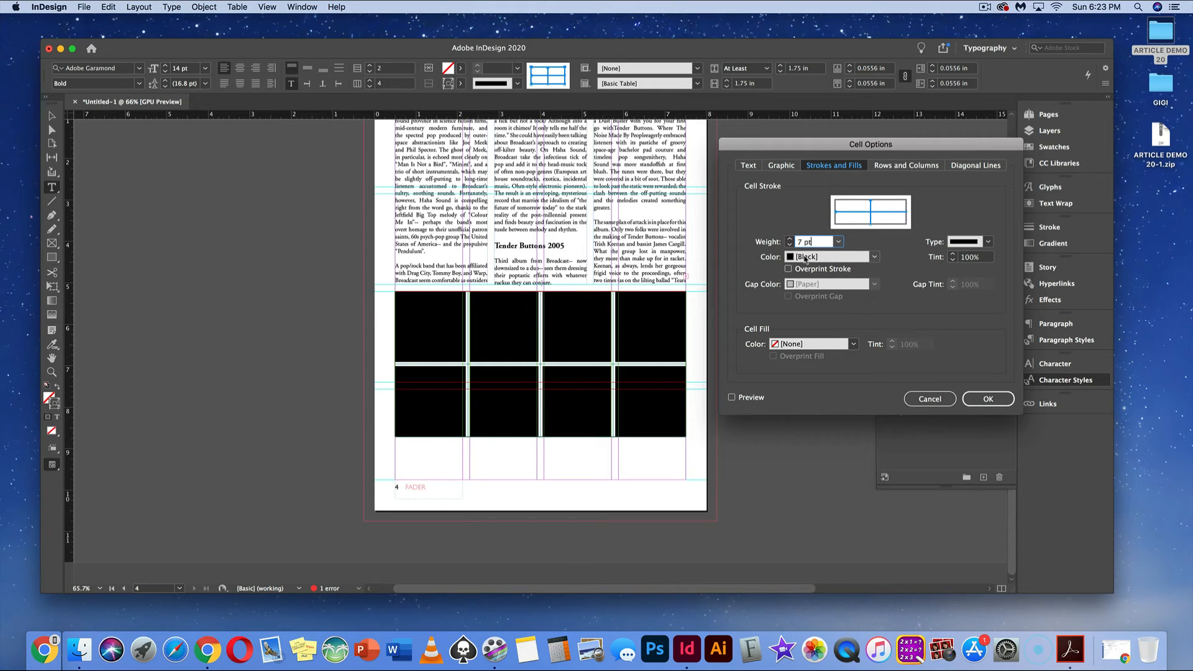
{"action": "left_click", "coordinate": [875, 257]}
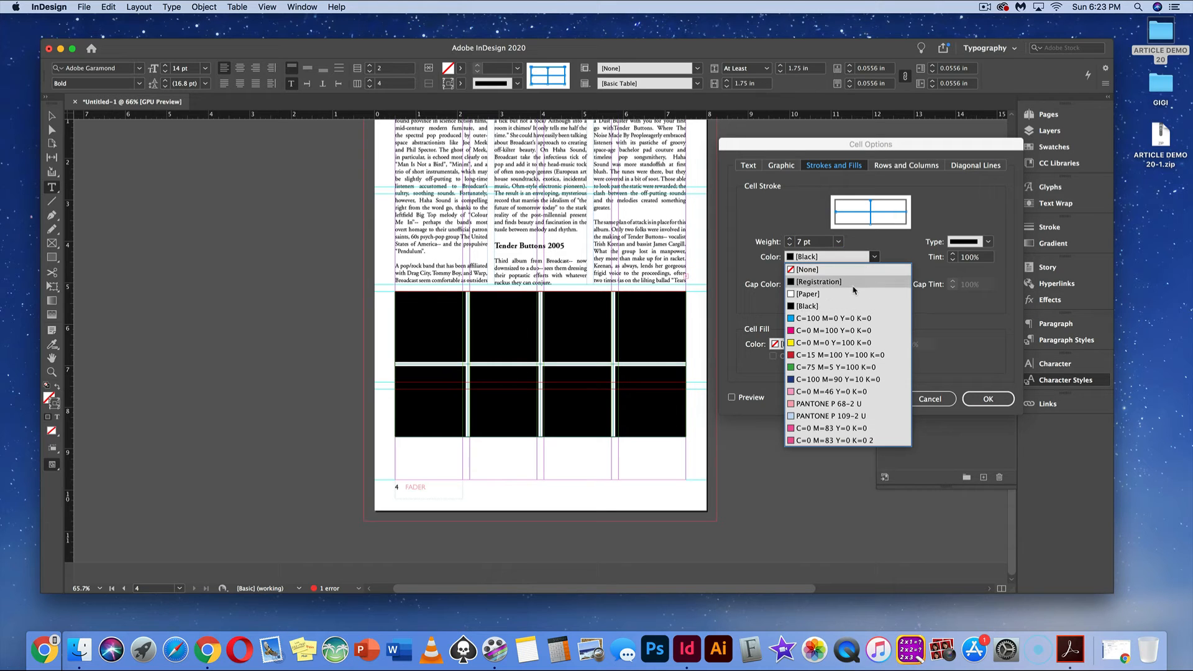
{"action": "left_click", "coordinate": [856, 293]}
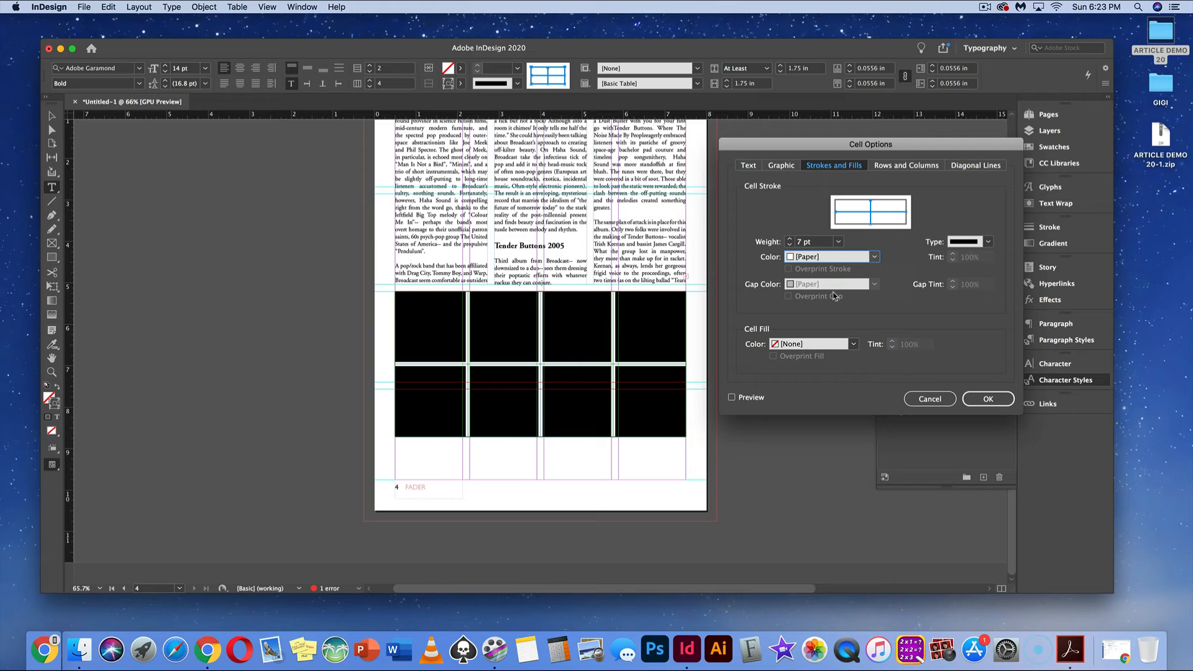
Fill the table's cells with a light tint of PANTONE P 68-2 U and apply the cell options
{"action": "left_click", "coordinate": [855, 344]}
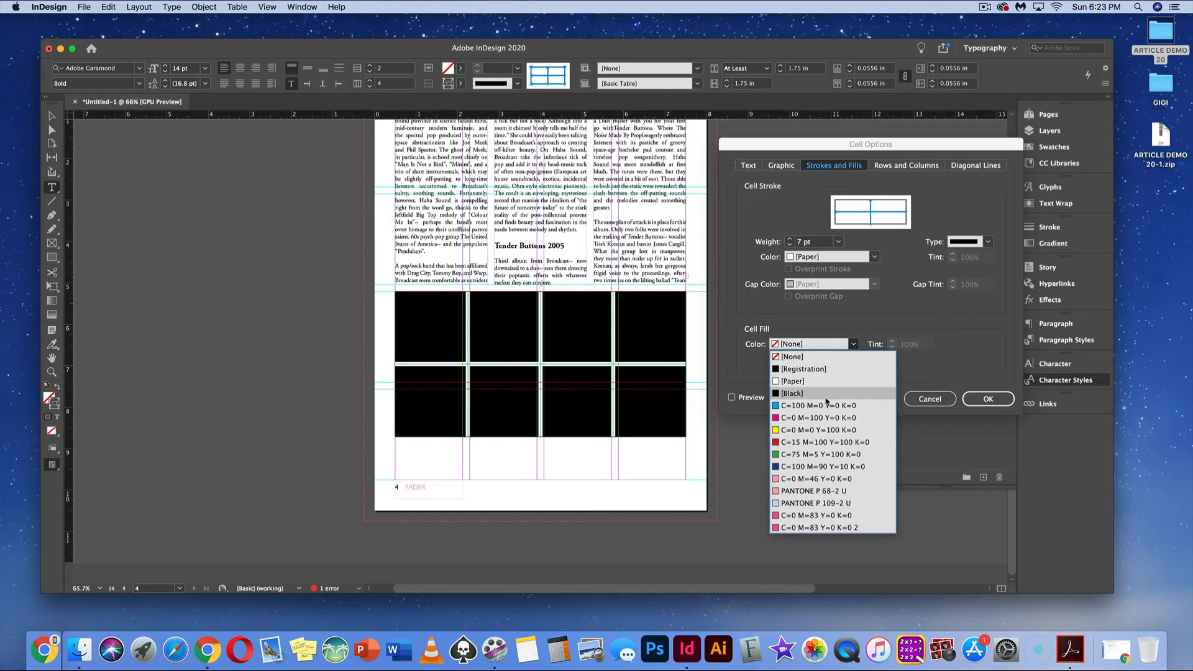
{"action": "left_click", "coordinate": [828, 492]}
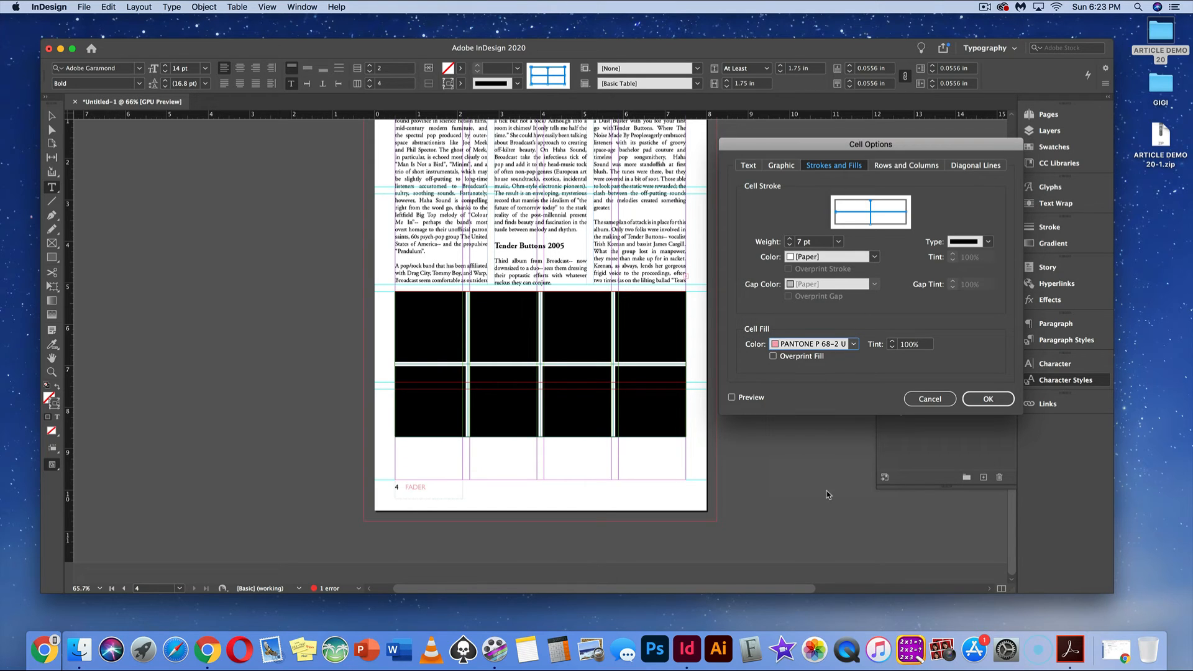
{"action": "left_click", "coordinate": [908, 346]}
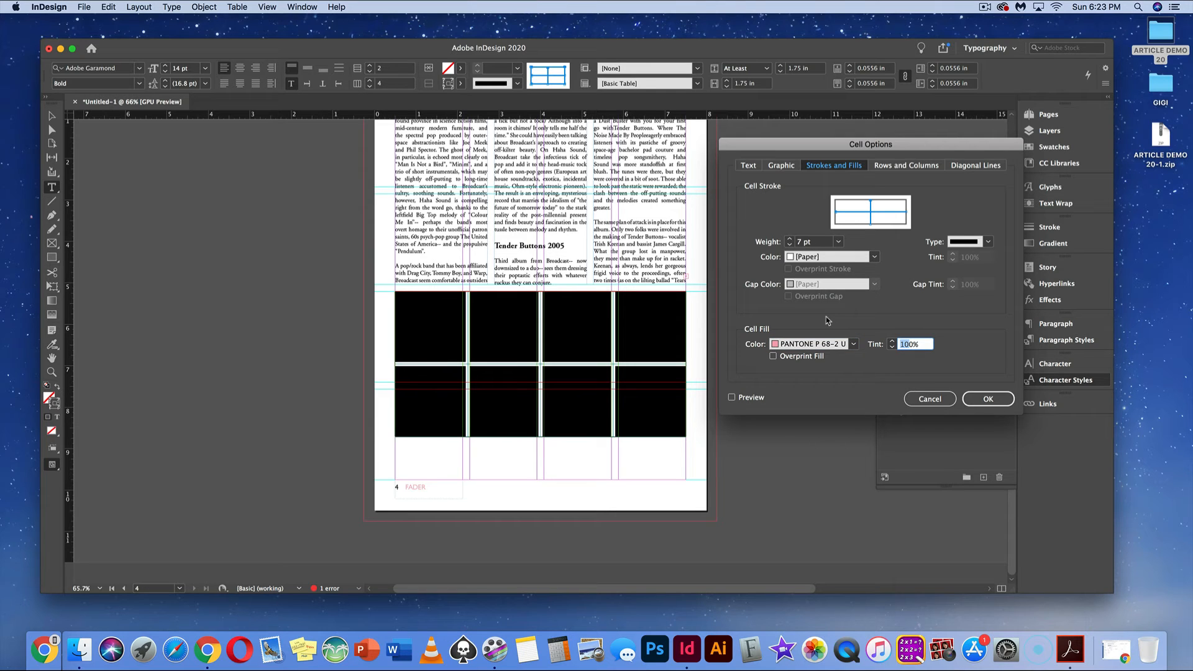
{"action": "type", "text": "3"}
{"action": "left_click", "coordinate": [973, 399]}
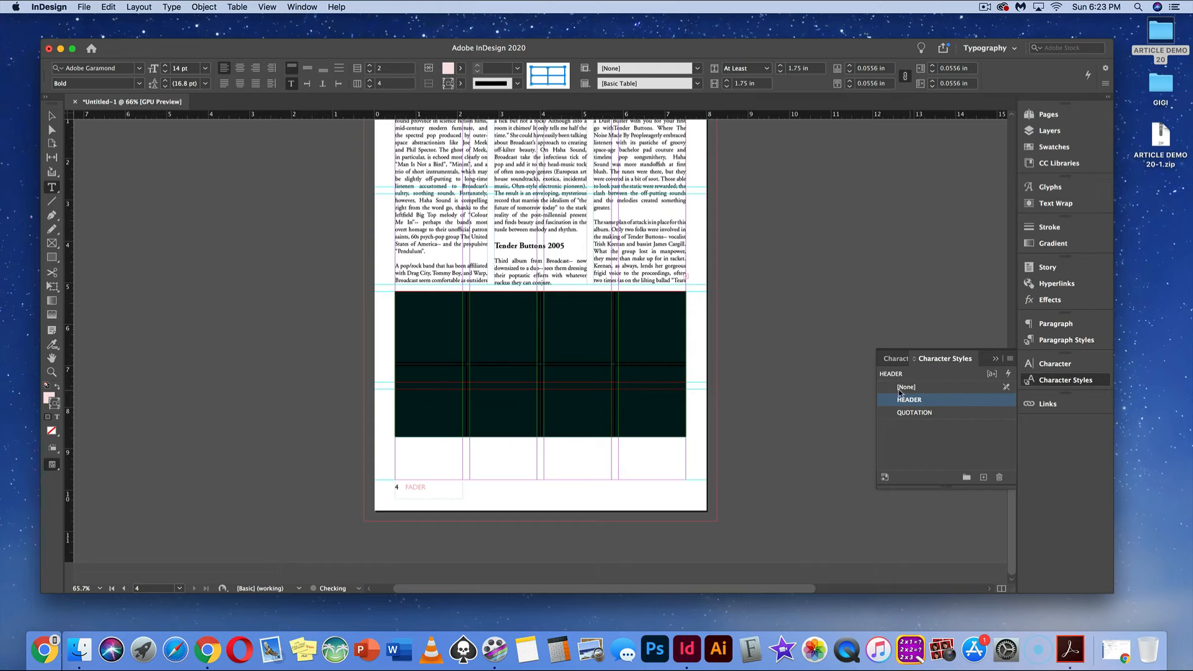
{"action": "left_click", "coordinate": [52, 116]}
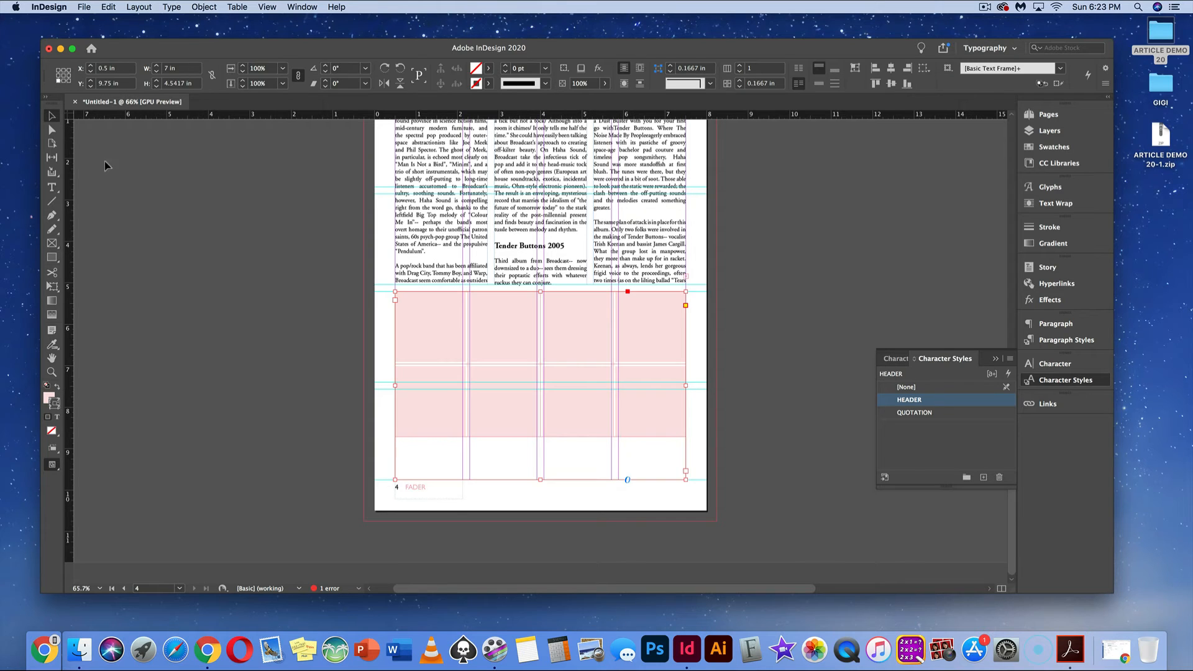
{"action": "left_click", "coordinate": [275, 292]}
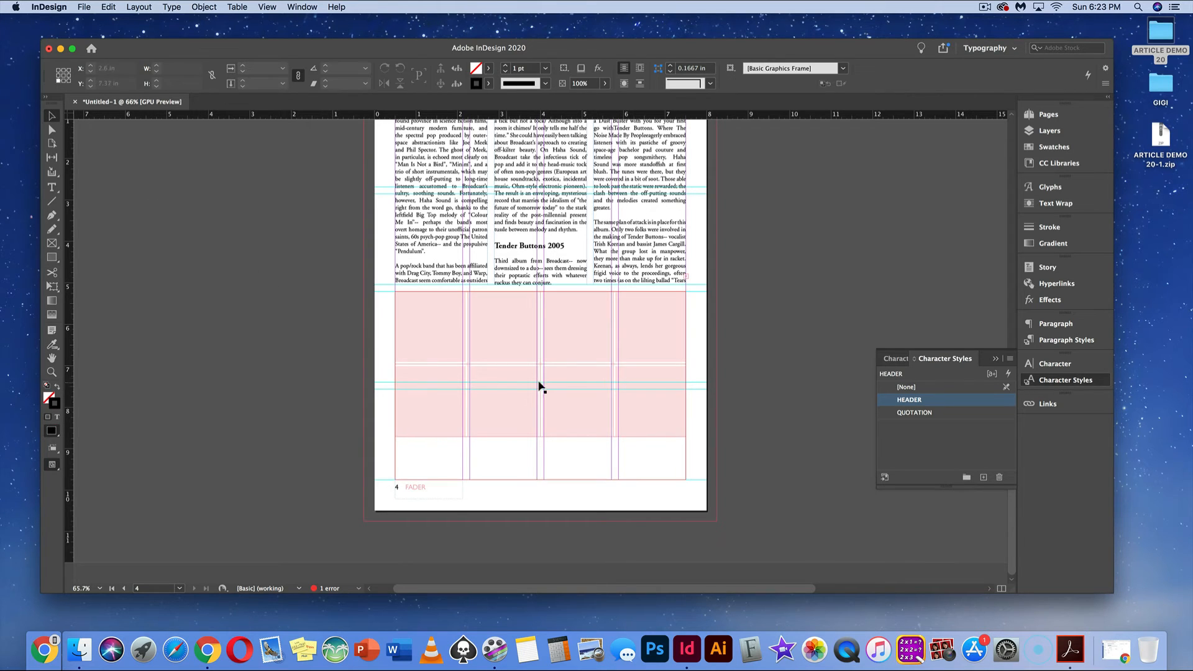
Try out sample text in the table's first cell and clear it again
{"action": "left_click", "coordinate": [505, 358]}
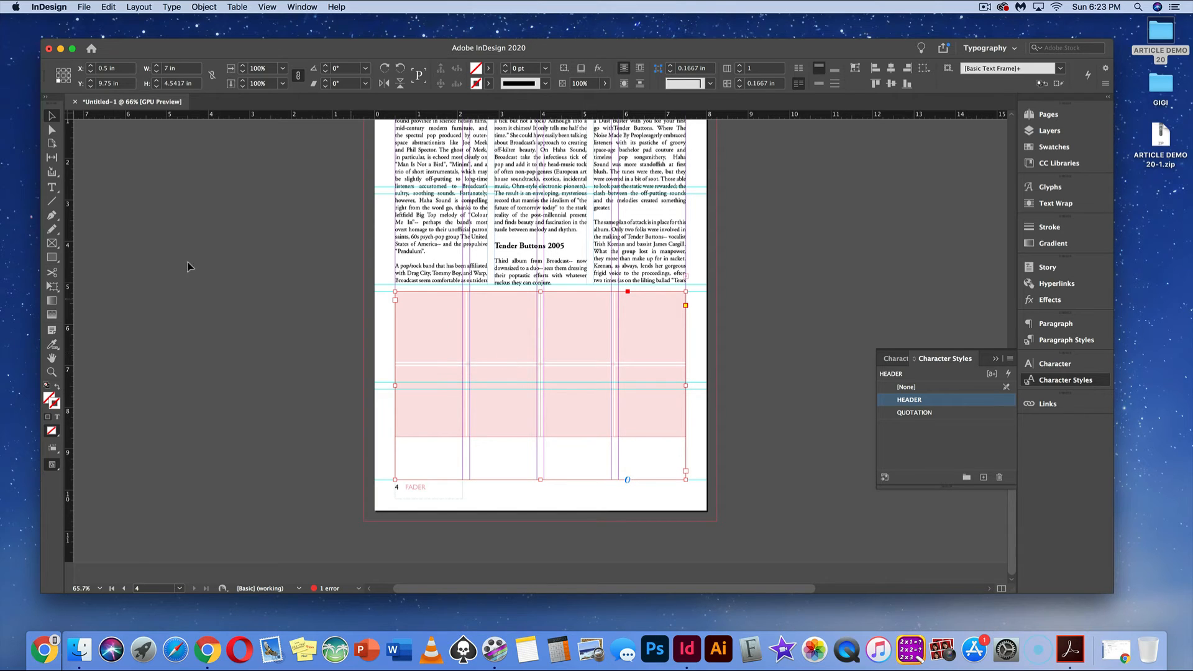
{"action": "left_click", "coordinate": [52, 188]}
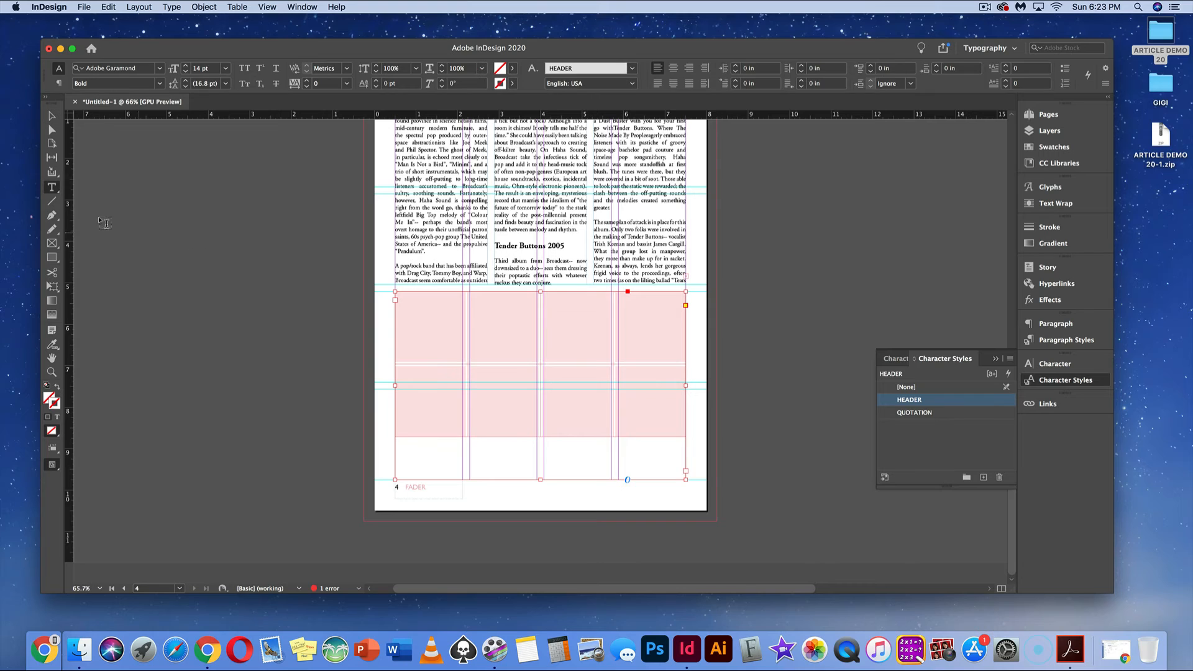
{"action": "left_click", "coordinate": [405, 303]}
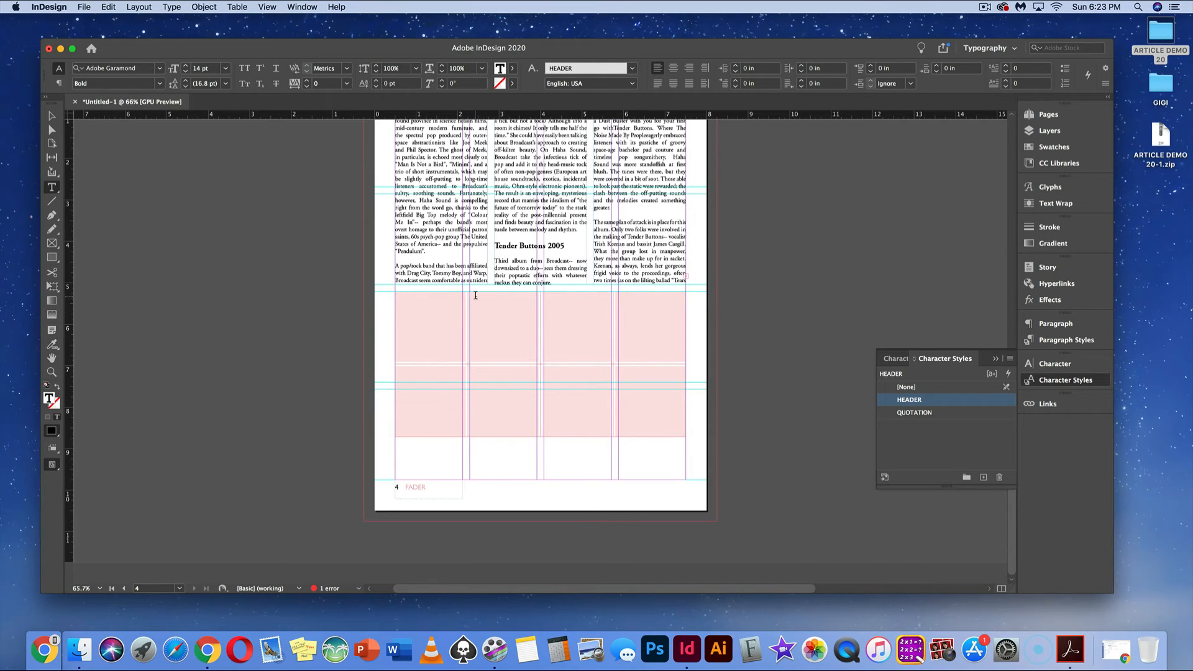
{"action": "type", "text": "fbxbxcbc"}
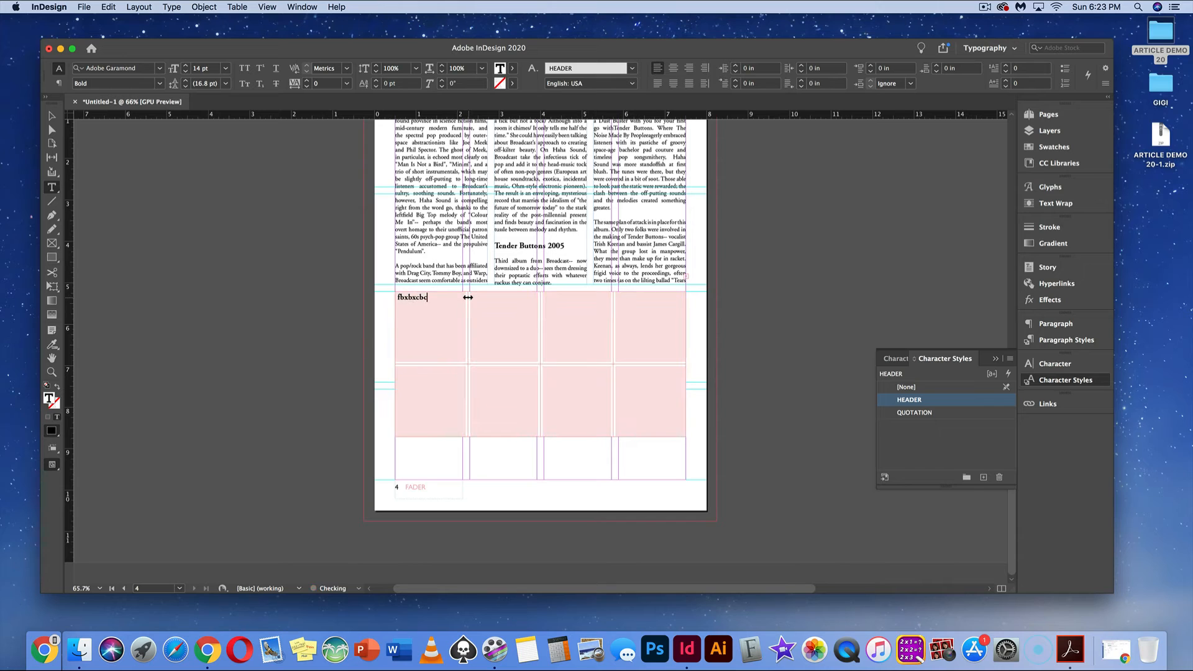
{"action": "key", "text": "BackSpace"}
{"action": "key", "text": "BackSpace"}
{"action": "key", "text": "BackSpace"}
{"action": "key", "text": "BackSpace"}
{"action": "type", "text": "bdsfbcvbxcvb"}
{"action": "key", "text": "BackSpace"}
{"action": "key", "text": "BackSpace"}
{"action": "key", "text": "BackSpace"}
{"action": "key", "text": "BackSpace"}
Place Buttons.jpg from the ARTICLE DEMO 20 folder in the table's first cell and select the placed image
{"action": "key", "text": "super+d"}
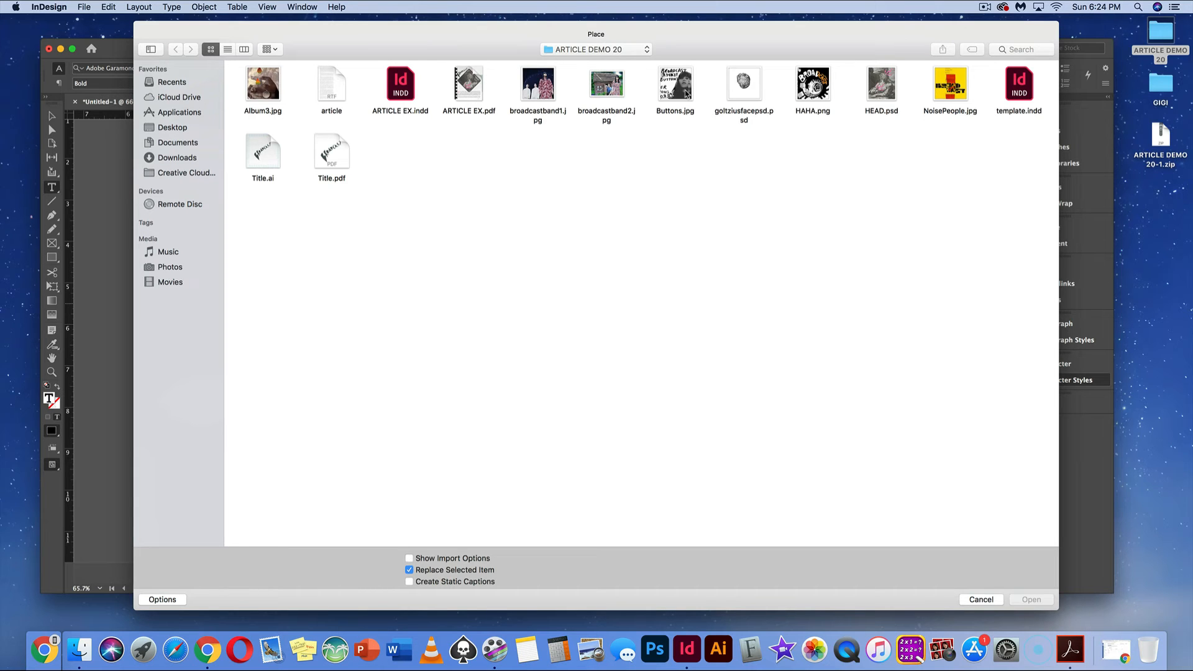
{"action": "left_click", "coordinate": [687, 93]}
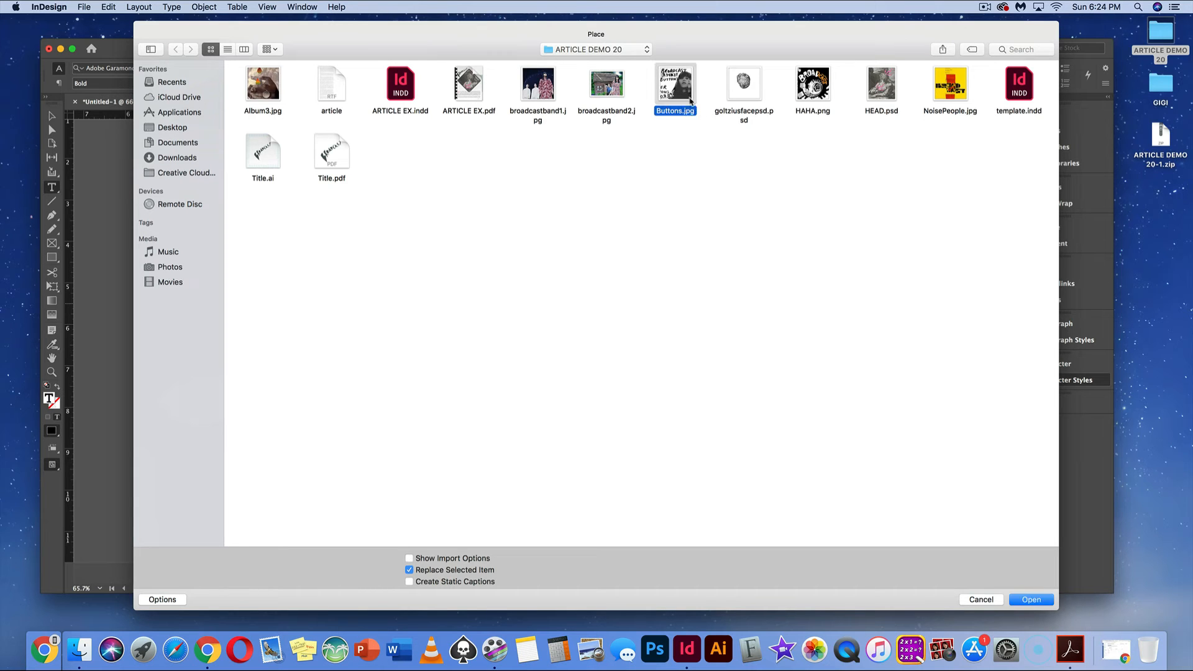
{"action": "left_click", "coordinate": [1032, 599]}
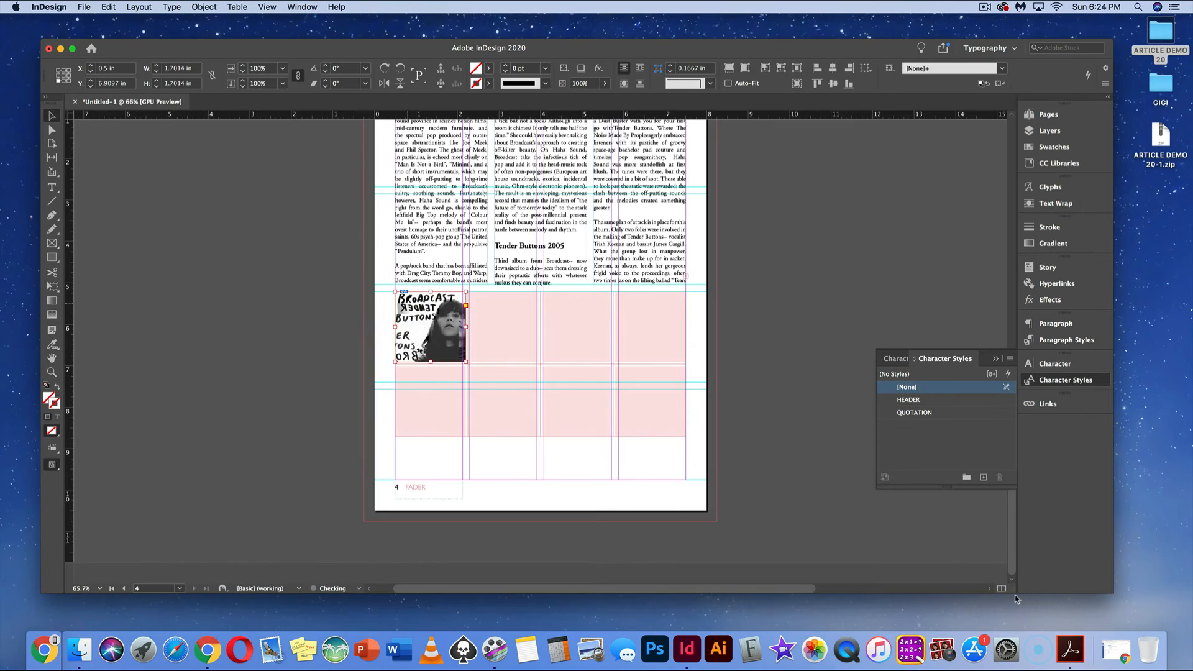
{"action": "left_click", "coordinate": [477, 339]}
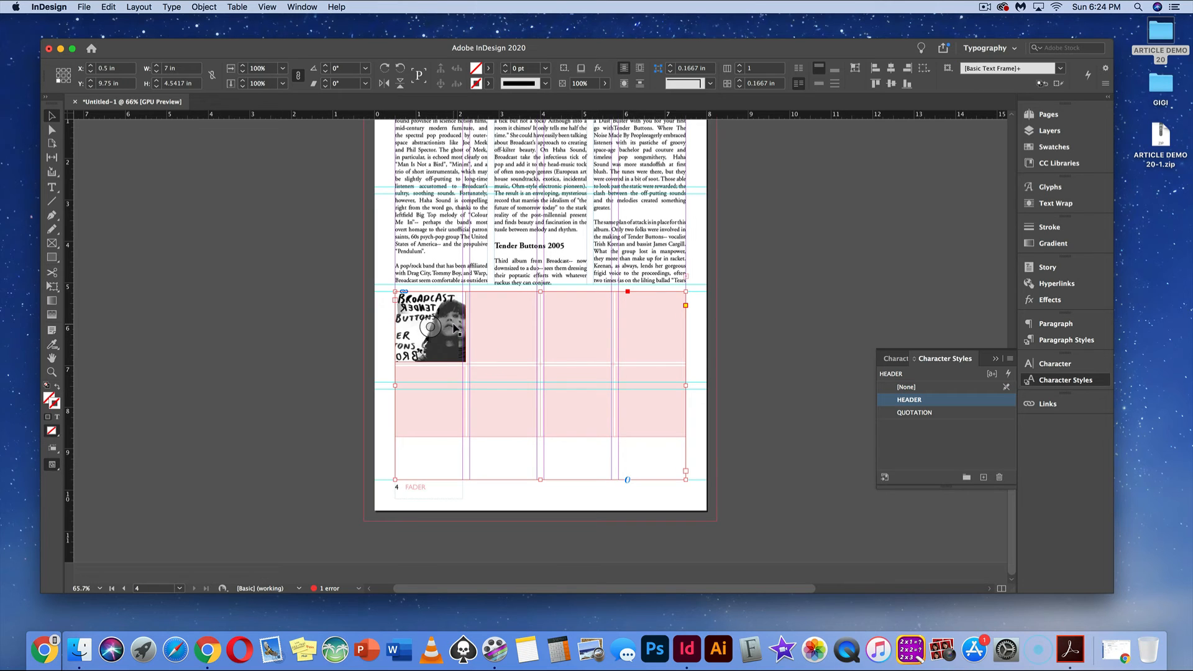
{"action": "left_click", "coordinate": [456, 335]}
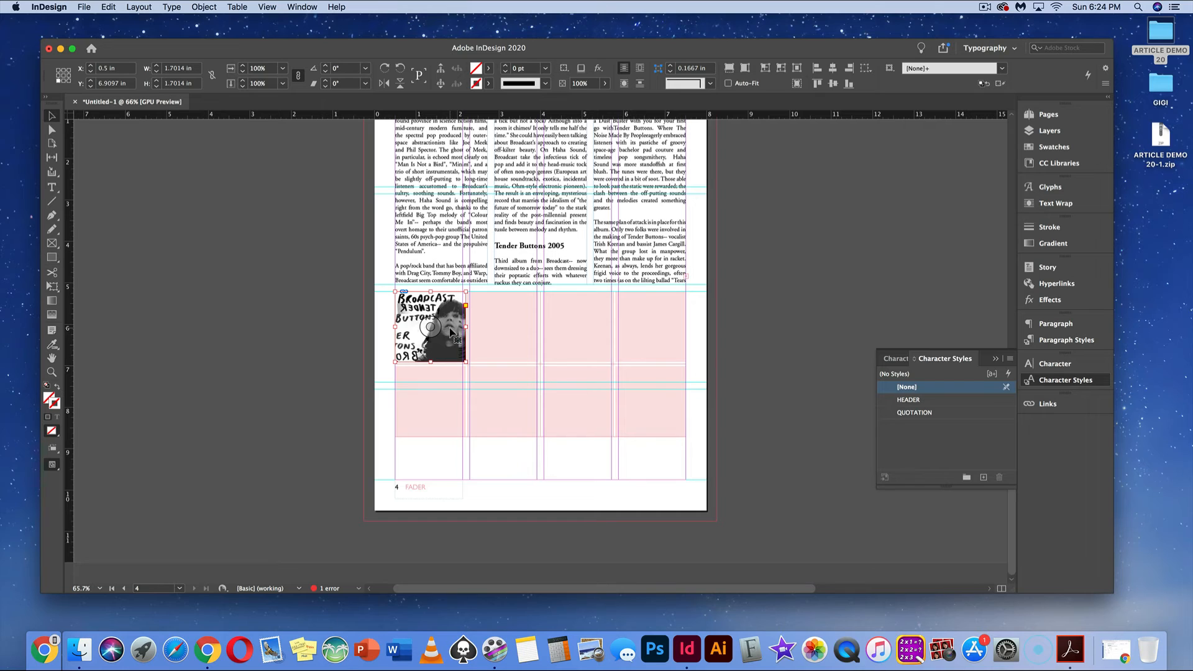
Set the image cell's insets to 0.1875 in on all sides and fit the image within them
{"action": "left_click", "coordinate": [57, 192]}
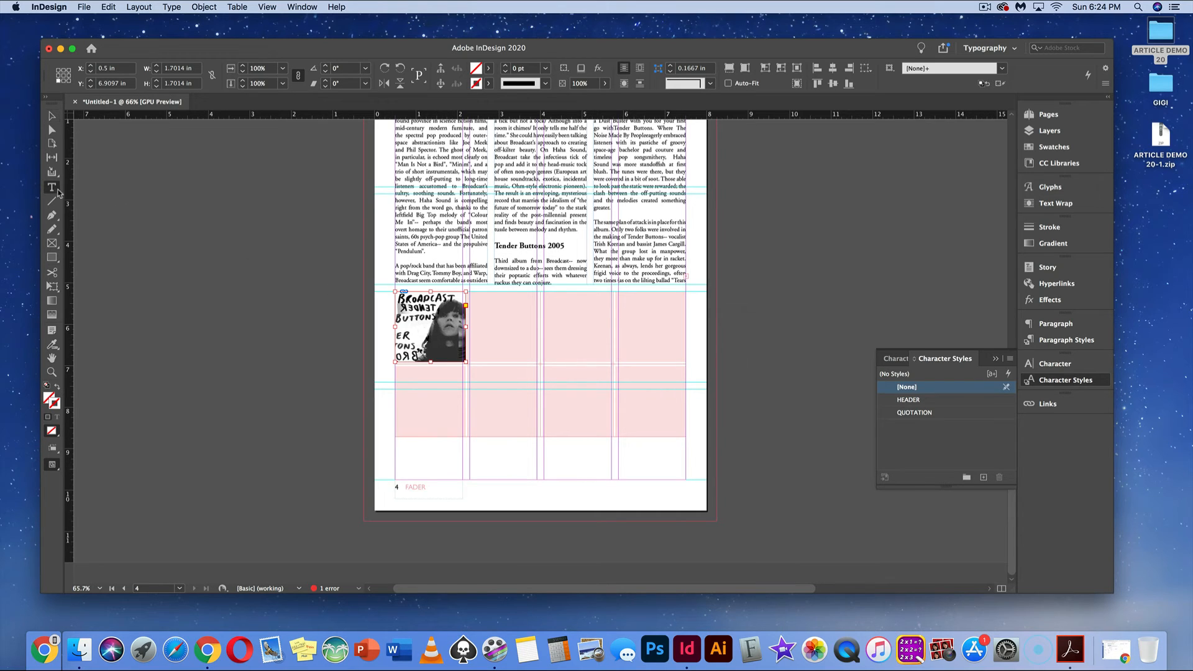
{"action": "left_click", "coordinate": [469, 361]}
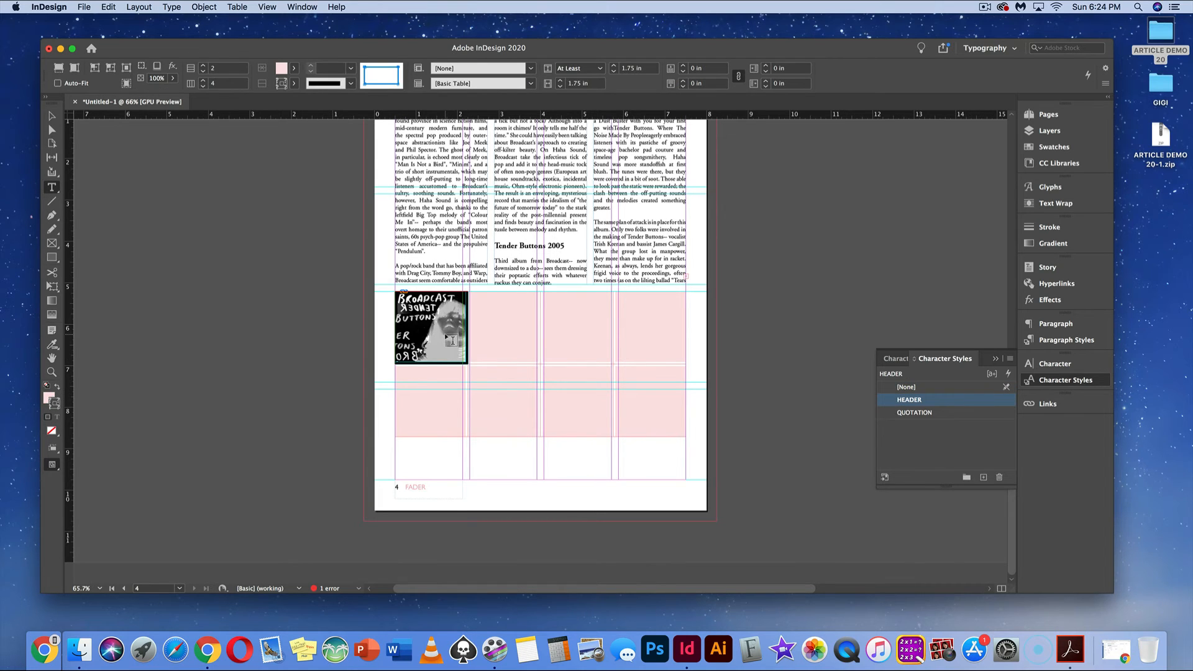
{"action": "left_click", "coordinate": [684, 66]}
{"action": "left_click", "coordinate": [684, 66]}
{"action": "left_click", "coordinate": [684, 66]}
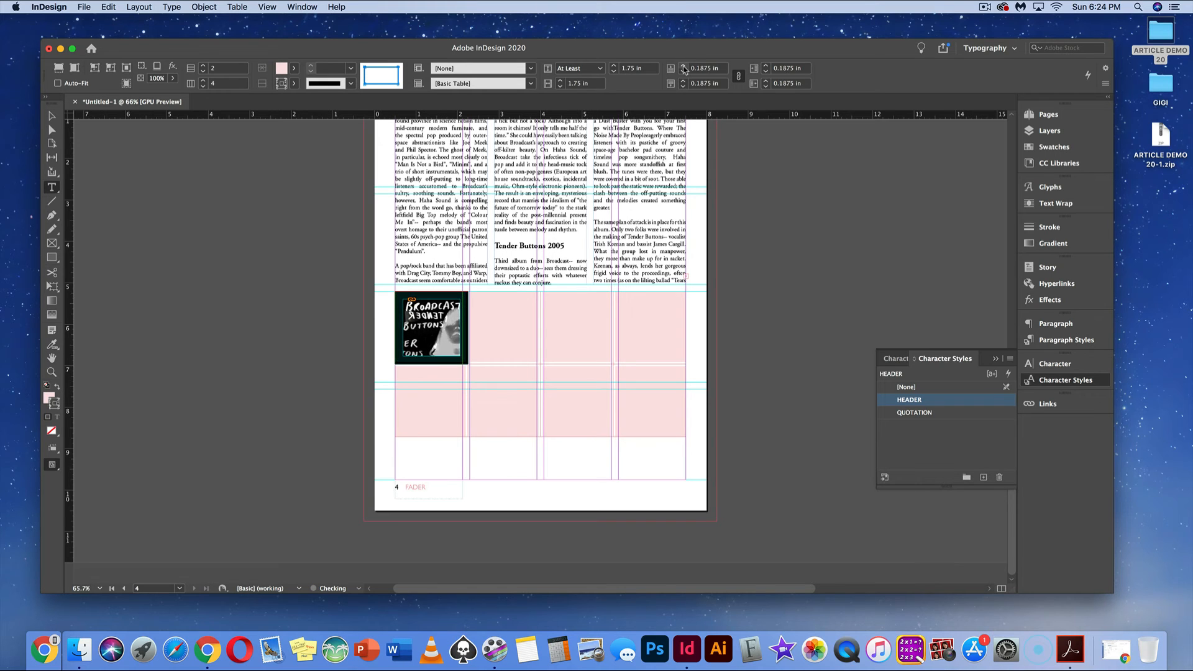
{"action": "left_click", "coordinate": [684, 67]}
{"action": "left_click", "coordinate": [684, 67]}
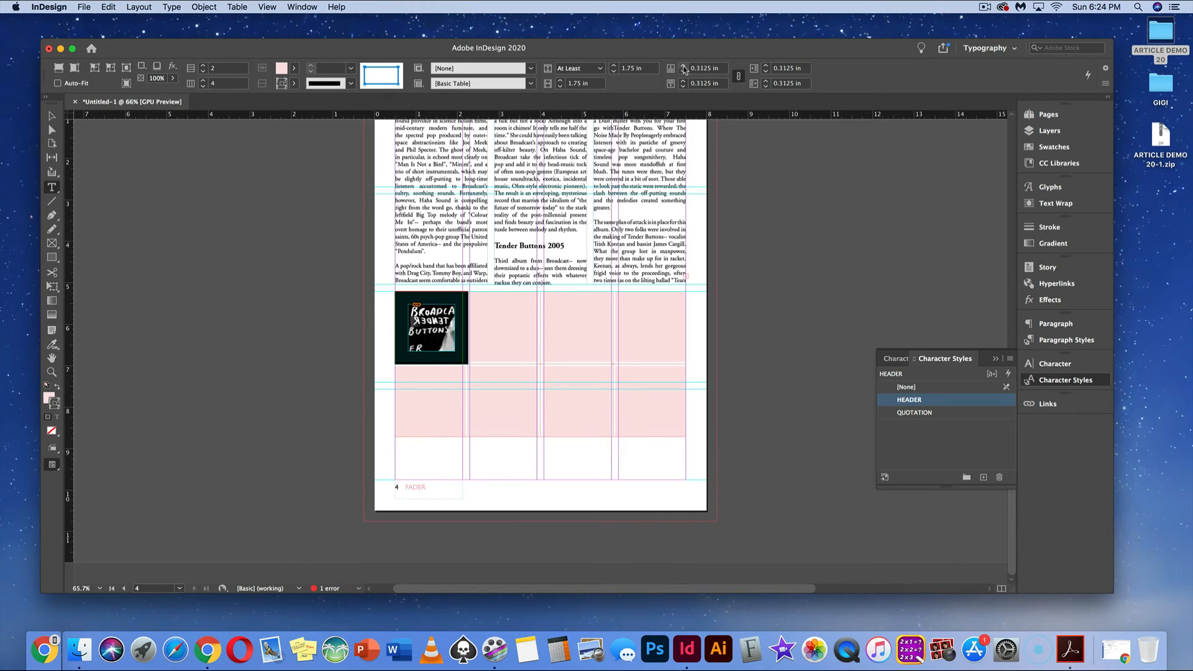
{"action": "left_click", "coordinate": [683, 72]}
{"action": "left_click", "coordinate": [683, 72]}
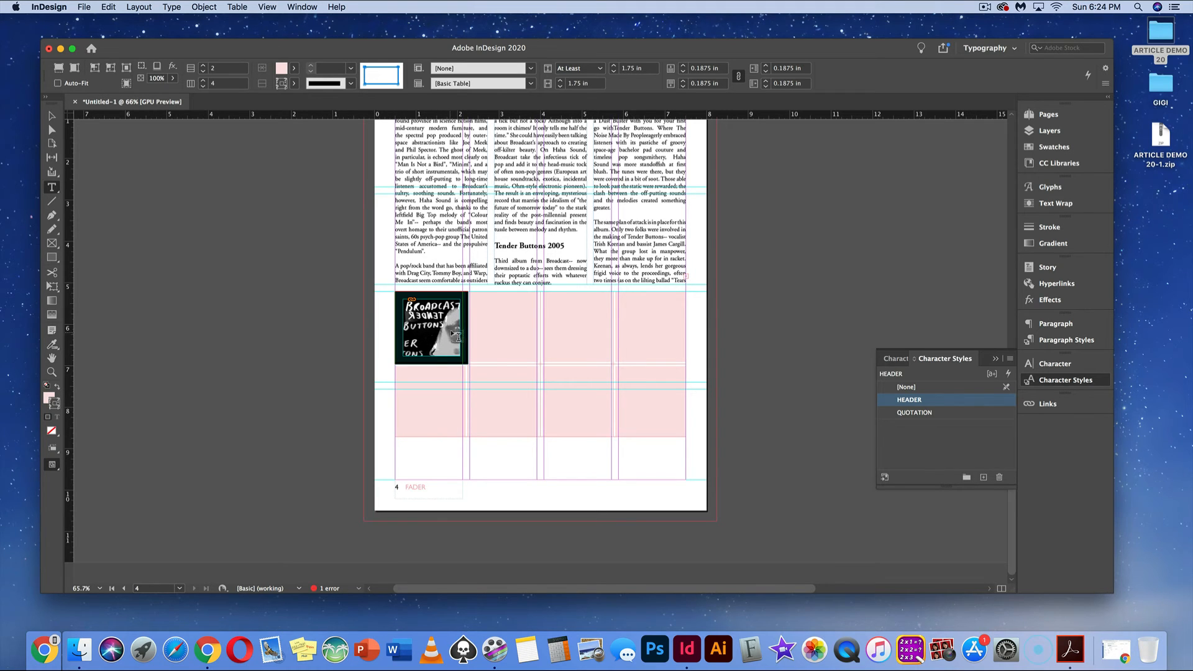
{"action": "left_click", "coordinate": [57, 71]}
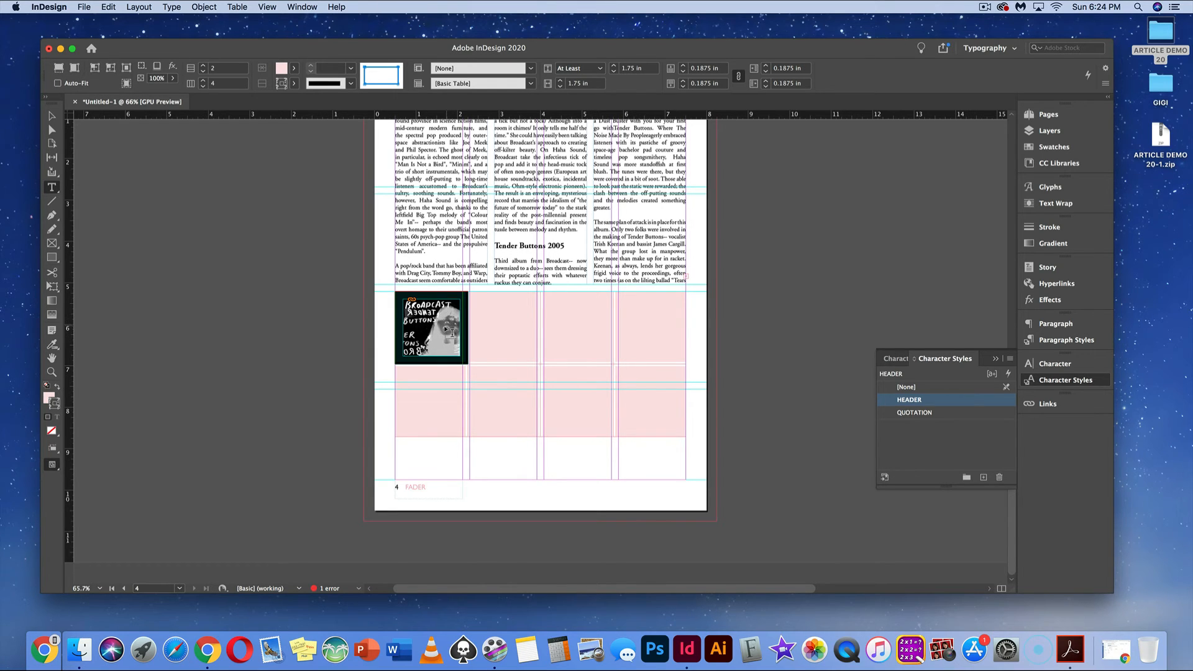
Place HAHA.png from the ARTICLE DEMO 20 folder in the second cell of the table's first row
{"action": "left_click", "coordinate": [481, 304]}
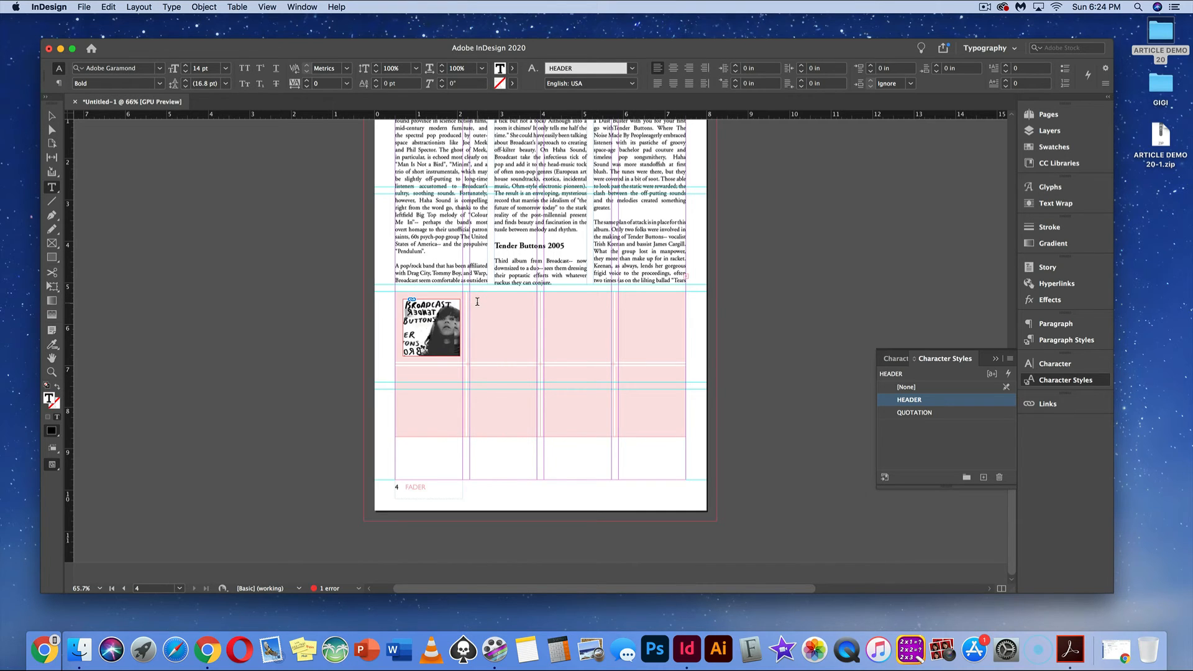
{"action": "left_click", "coordinate": [478, 302]}
{"action": "key", "text": "super+d"}
{"action": "left_click", "coordinate": [813, 87]}
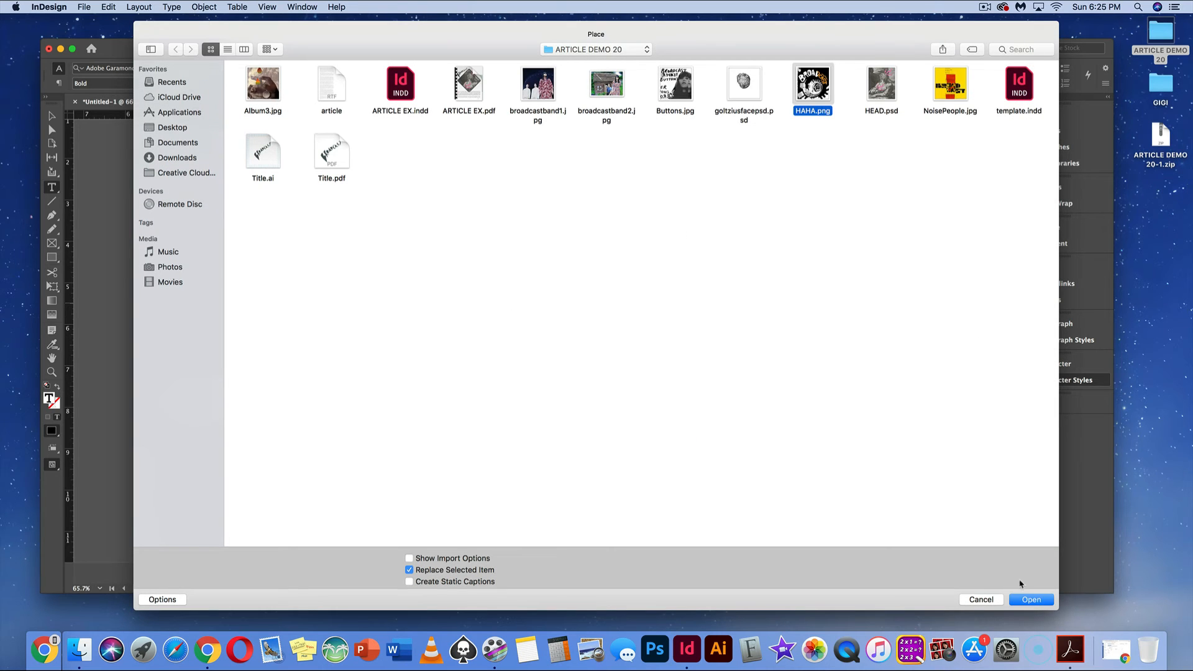
{"action": "left_click", "coordinate": [1031, 599]}
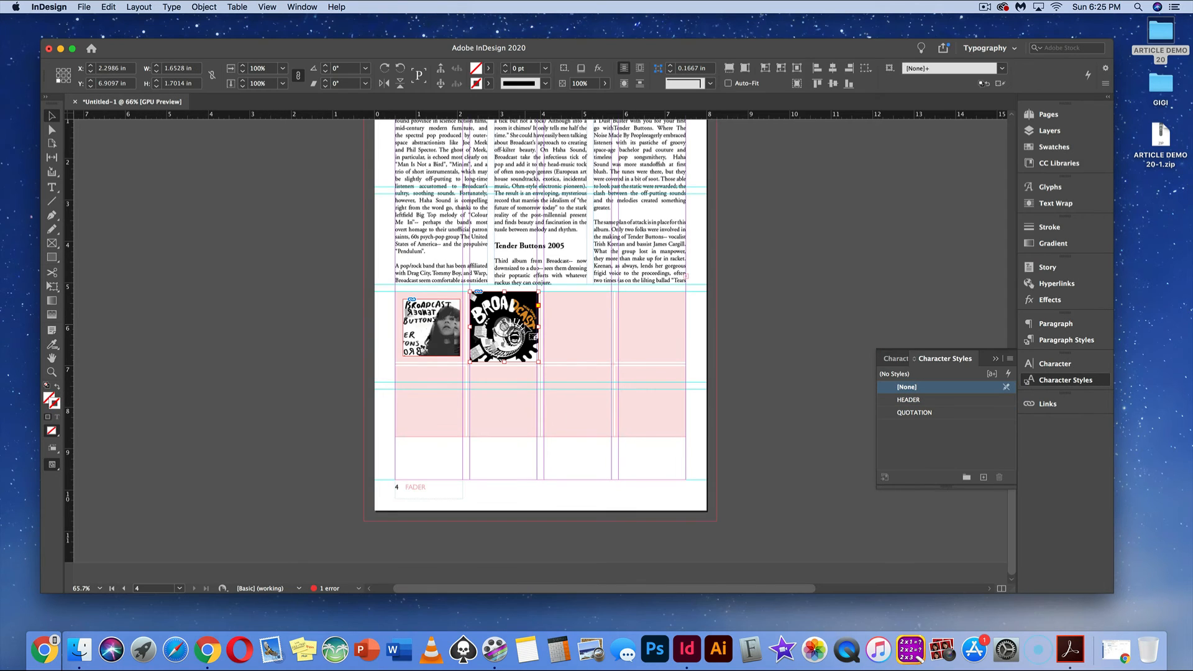
Set the second image cell's insets to 0.1875 in on all sides and fit the image within them
{"action": "left_click", "coordinate": [52, 187]}
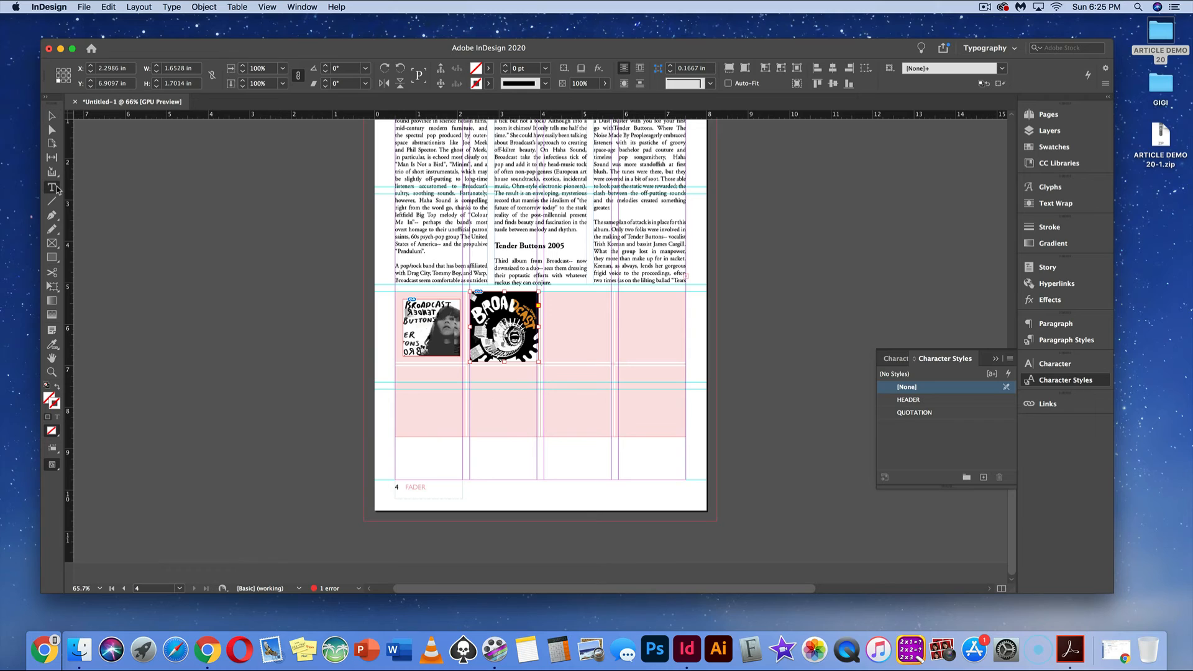
{"action": "left_click", "coordinate": [539, 357]}
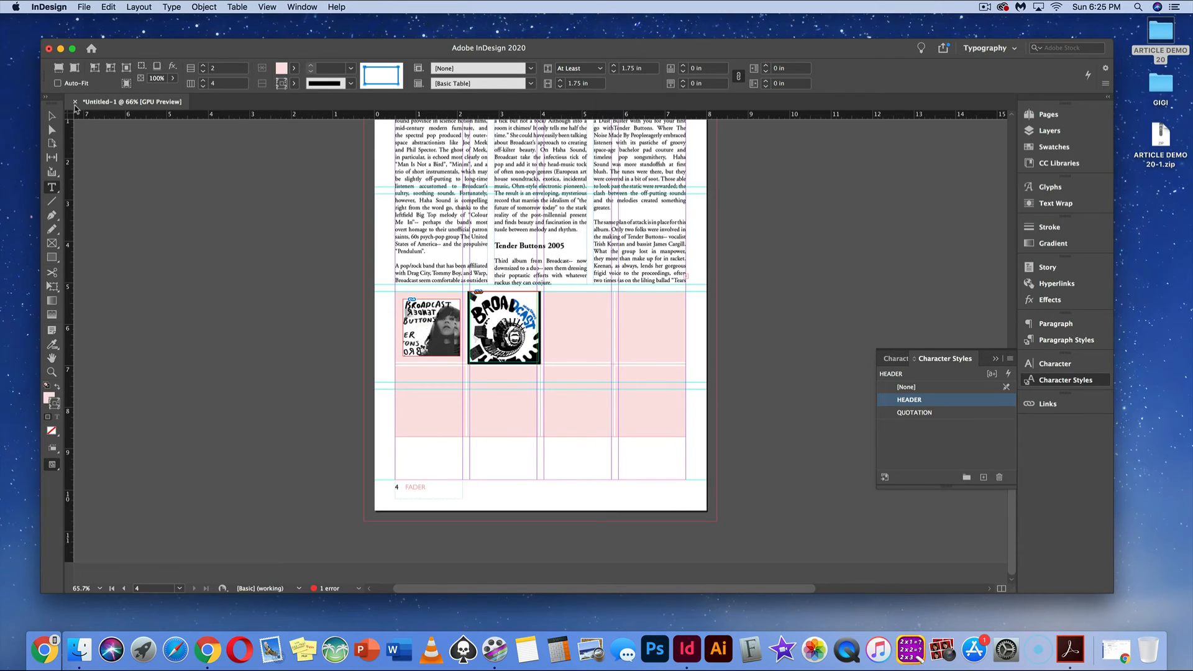
{"action": "left_click", "coordinate": [684, 66]}
{"action": "left_click", "coordinate": [684, 66]}
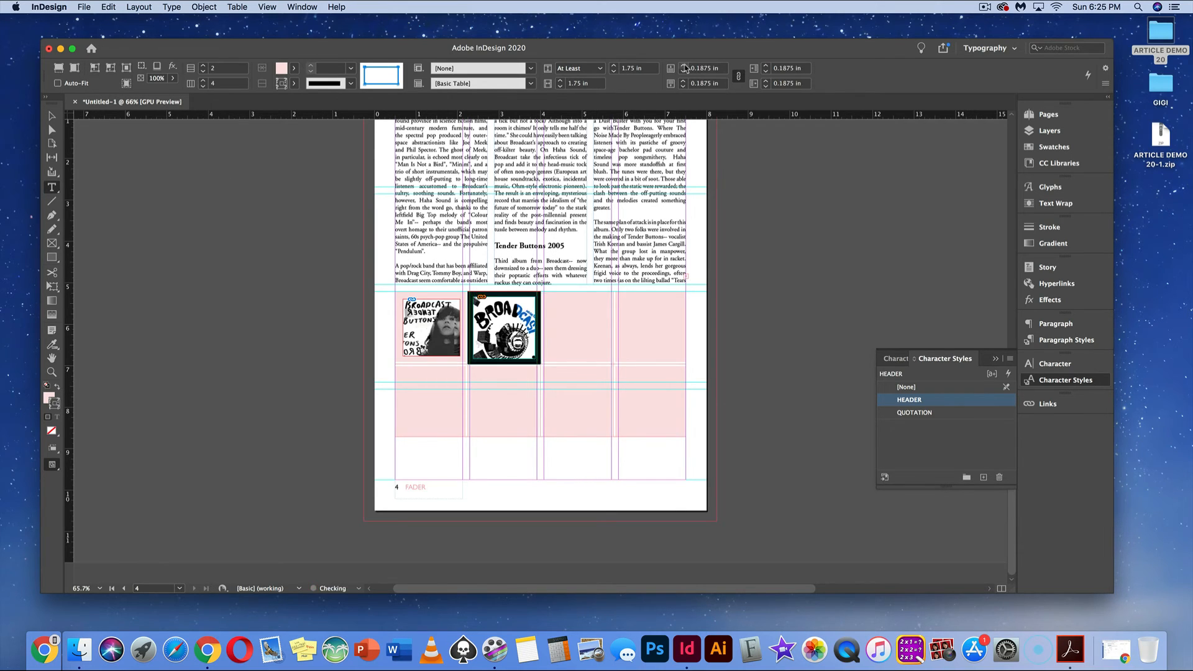
{"action": "left_click", "coordinate": [684, 65]}
{"action": "left_click", "coordinate": [684, 66]}
{"action": "left_click", "coordinate": [684, 72]}
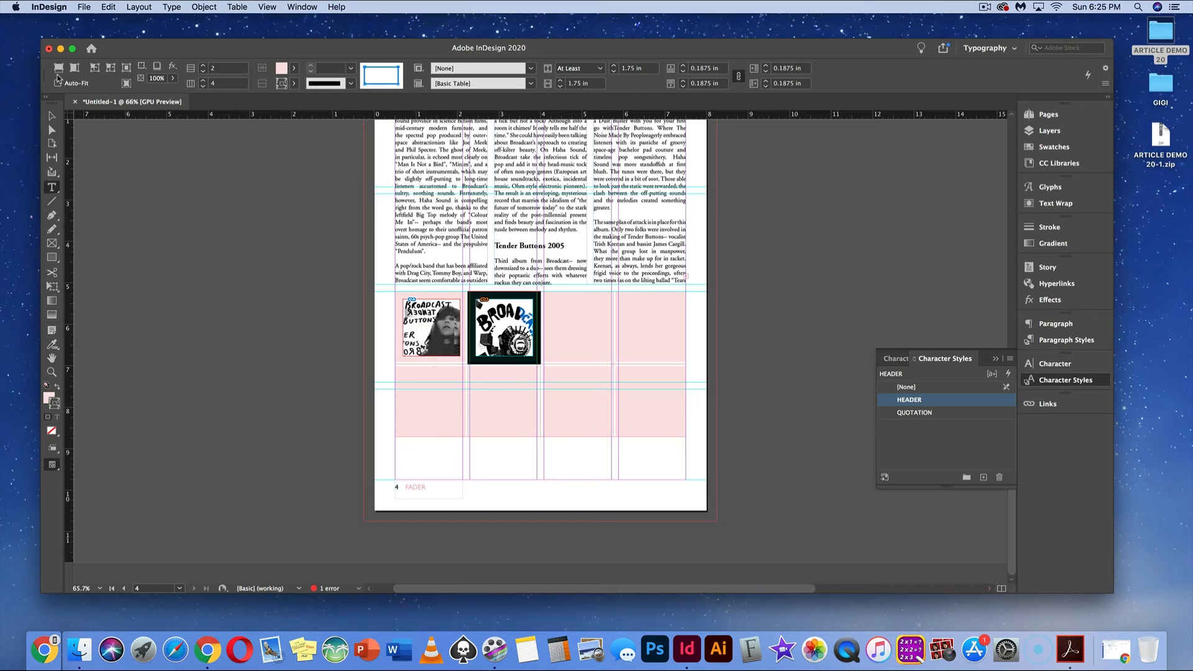
{"action": "left_click", "coordinate": [58, 82]}
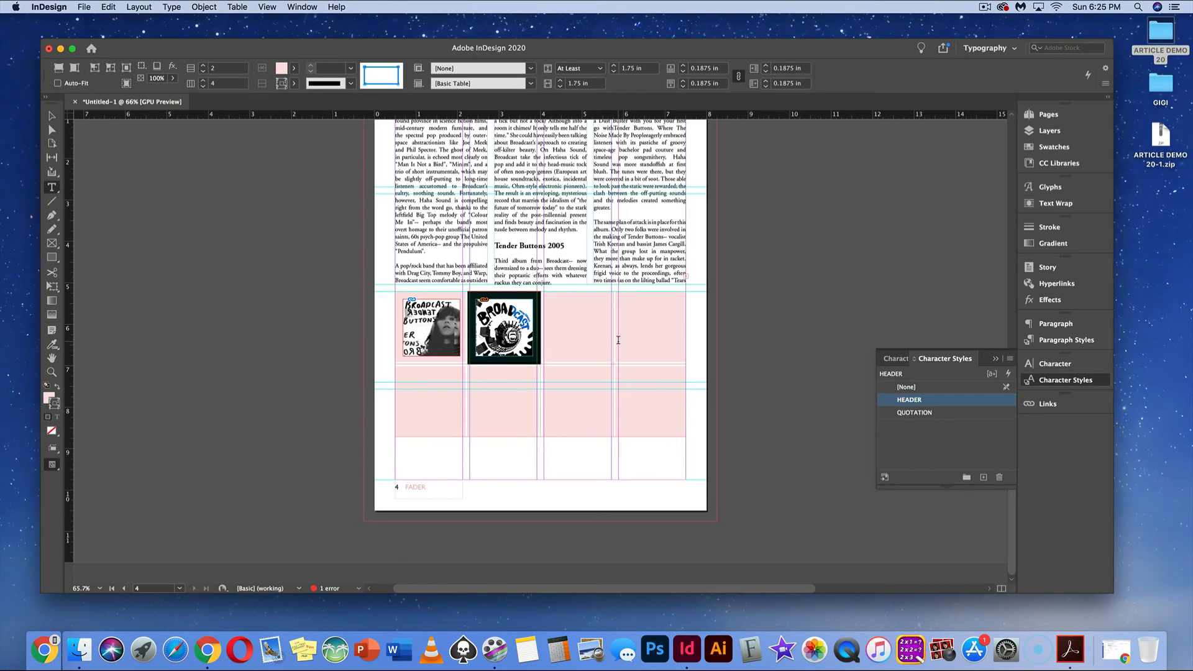
Place NoisePeople.jpg from the ARTICLE DEMO 20 folder in the third cell of the table's first row
{"action": "left_click", "coordinate": [584, 325]}
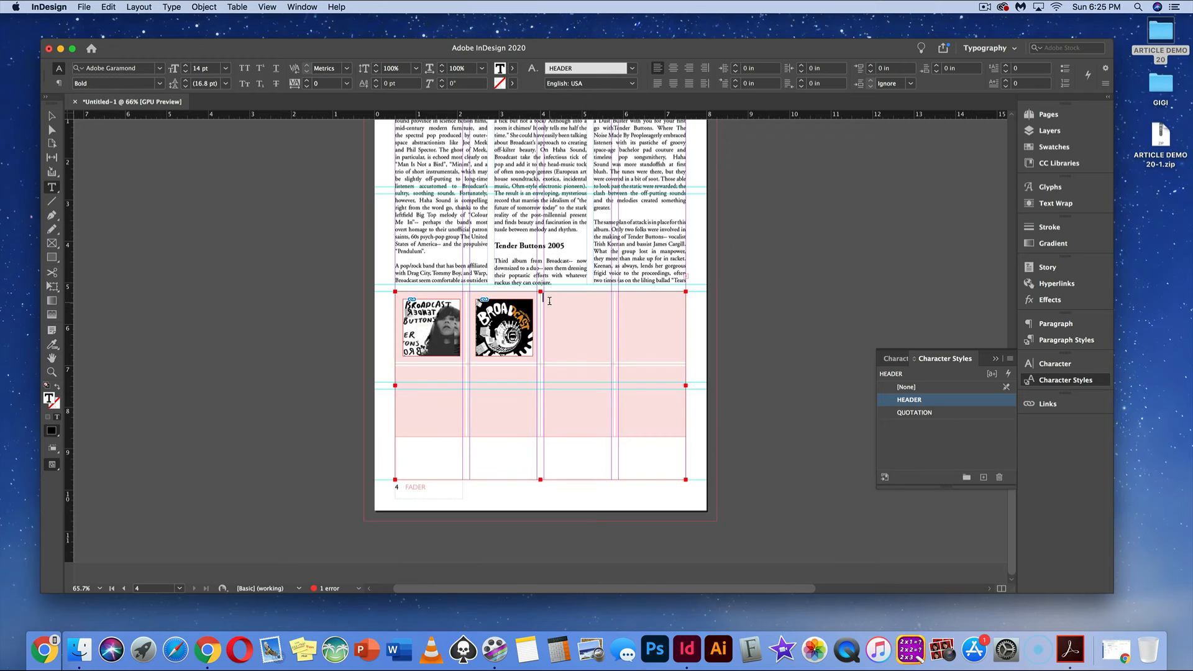
{"action": "key", "text": "super+d"}
{"action": "left_click", "coordinate": [951, 87]}
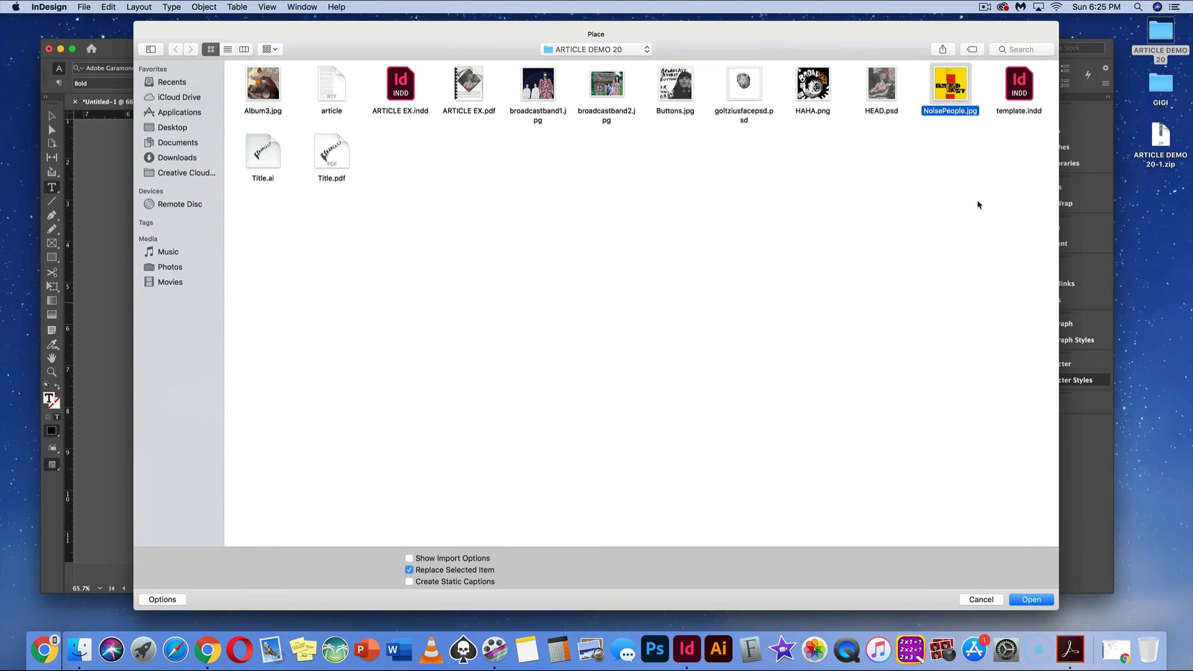
{"action": "left_click", "coordinate": [1031, 600]}
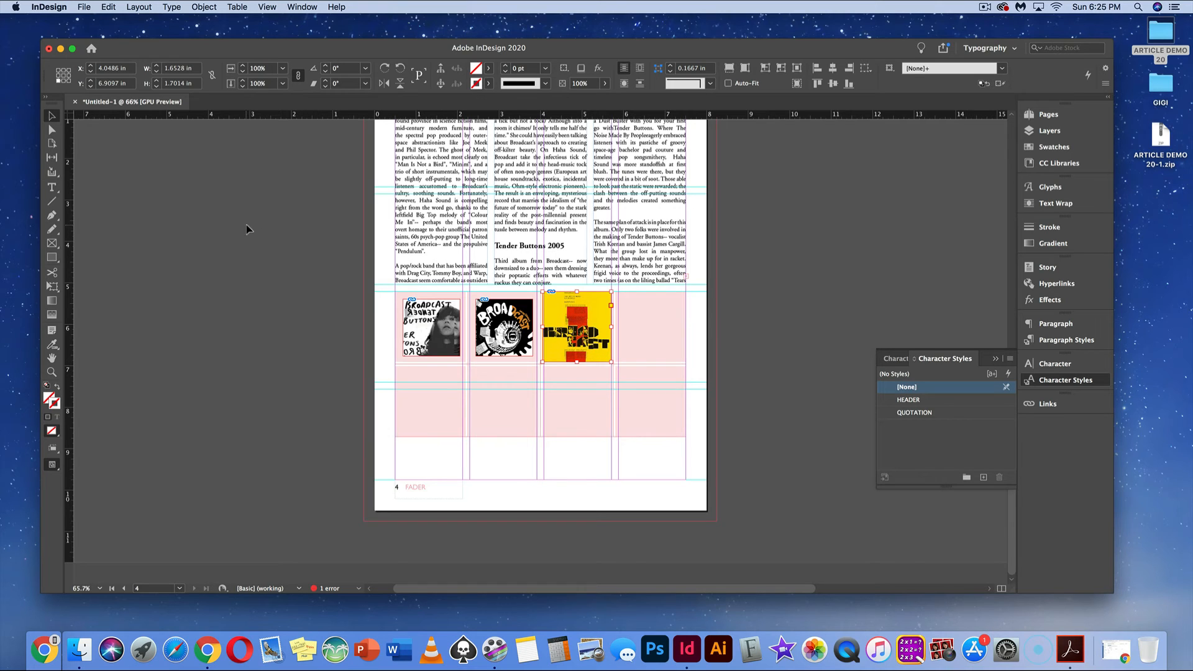
Set the insets of the cell holding the NoisePeople image to 0.1875 in on all sides
{"action": "key", "text": "t"}
{"action": "left_click_drag", "start_coordinate": [619, 353], "coordinate": [585, 322]}
{"action": "left_click", "coordinate": [590, 330]}
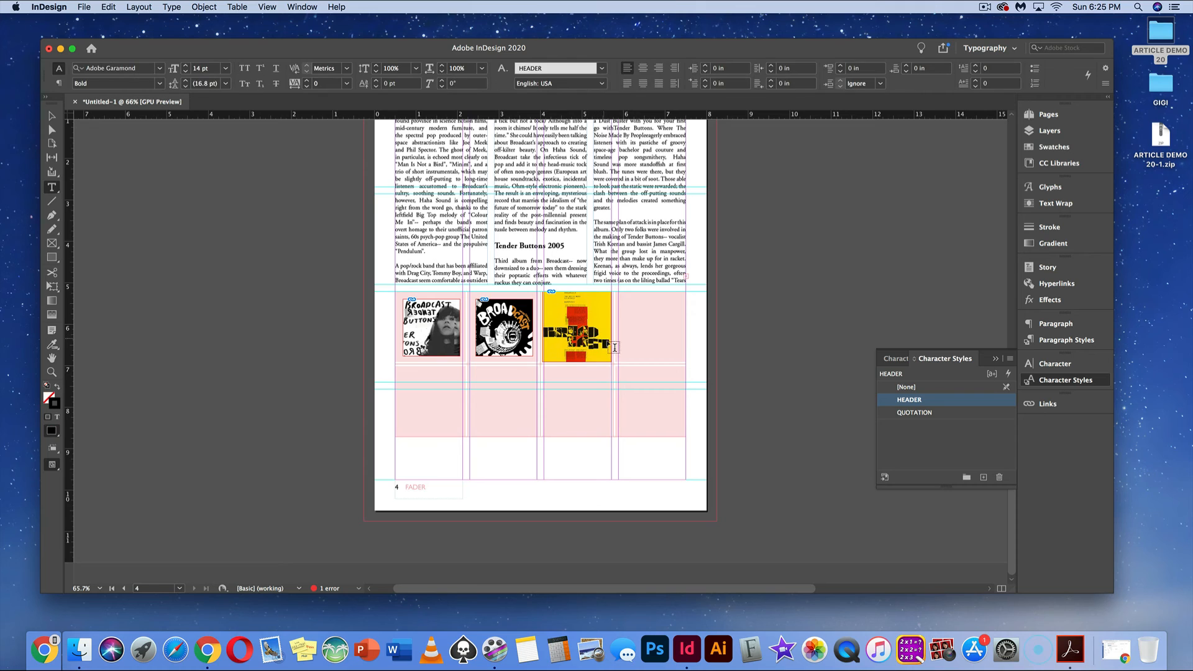
{"action": "key", "text": "Escape"}
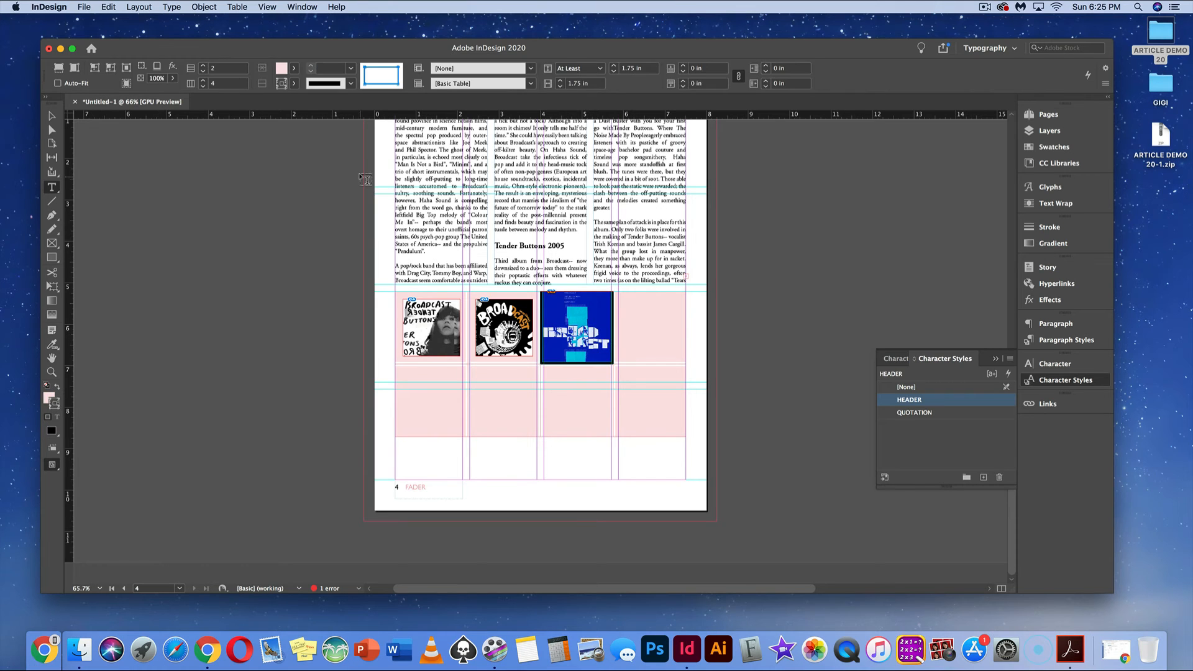
{"action": "left_click", "coordinate": [684, 66]}
{"action": "left_click", "coordinate": [683, 66]}
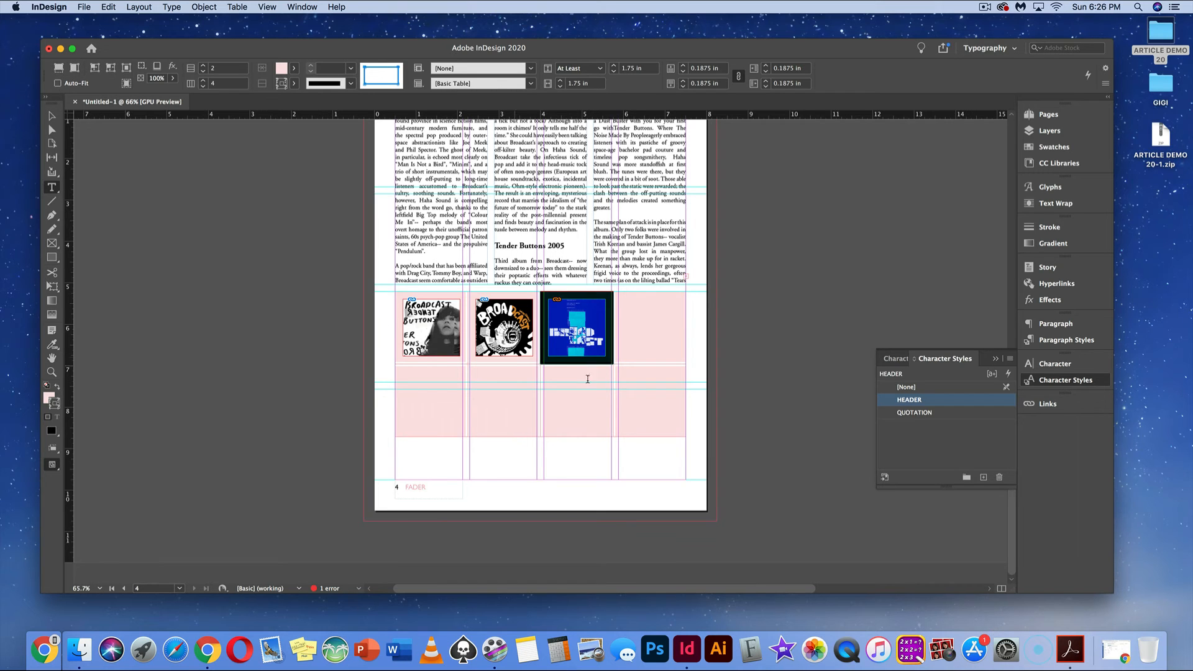
Place Album3.jpg from the ARTICLE DEMO 20 folder in the fourth cell of the table's first row
{"action": "left_click", "coordinate": [644, 347]}
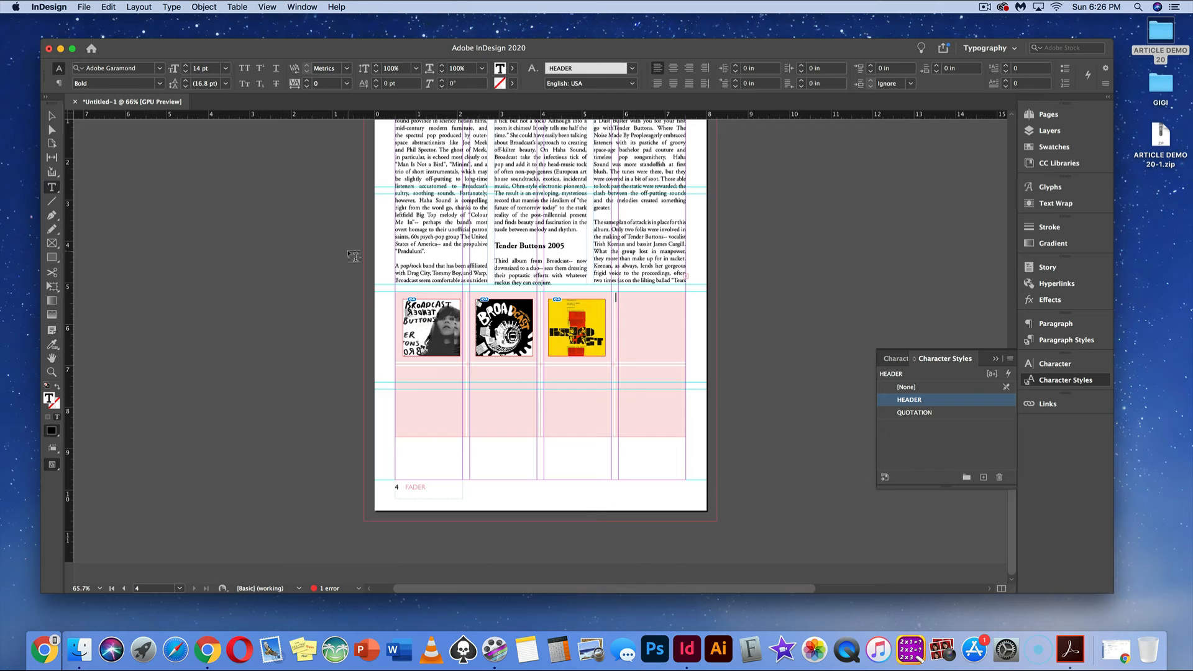
{"action": "key", "text": "super+d"}
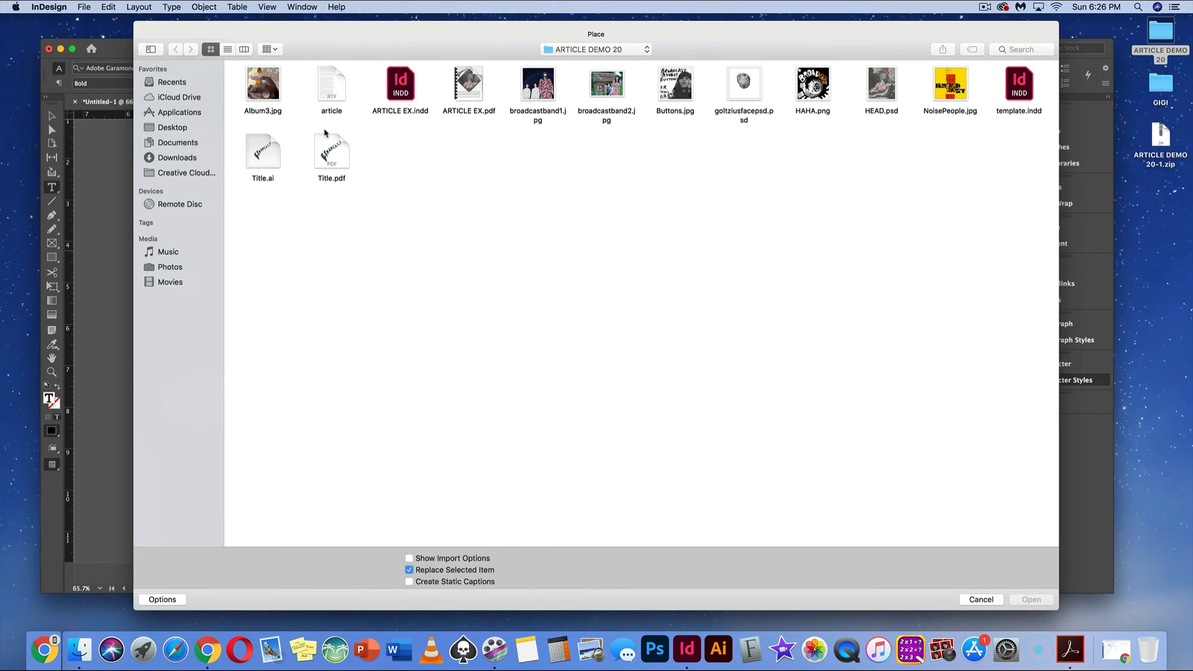
{"action": "left_click", "coordinate": [265, 101]}
{"action": "left_click", "coordinate": [1029, 598]}
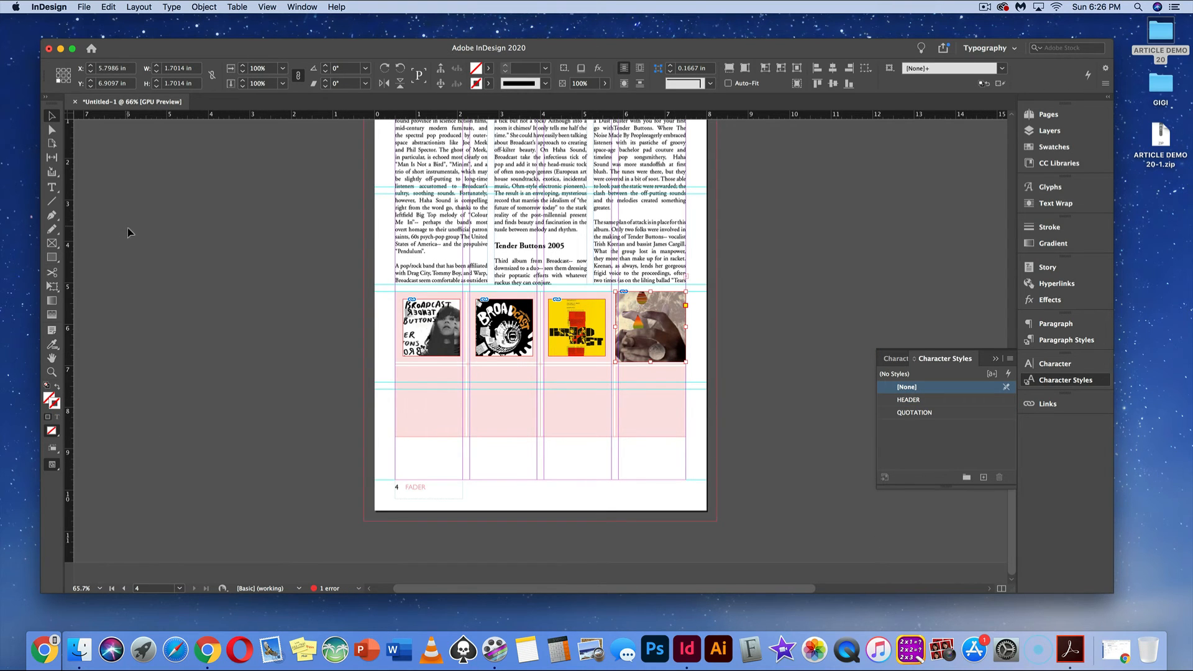
Set the insets of the fourth image cell to 0.1875 in on all sides
{"action": "key", "text": "t"}
{"action": "left_click", "coordinate": [677, 347]}
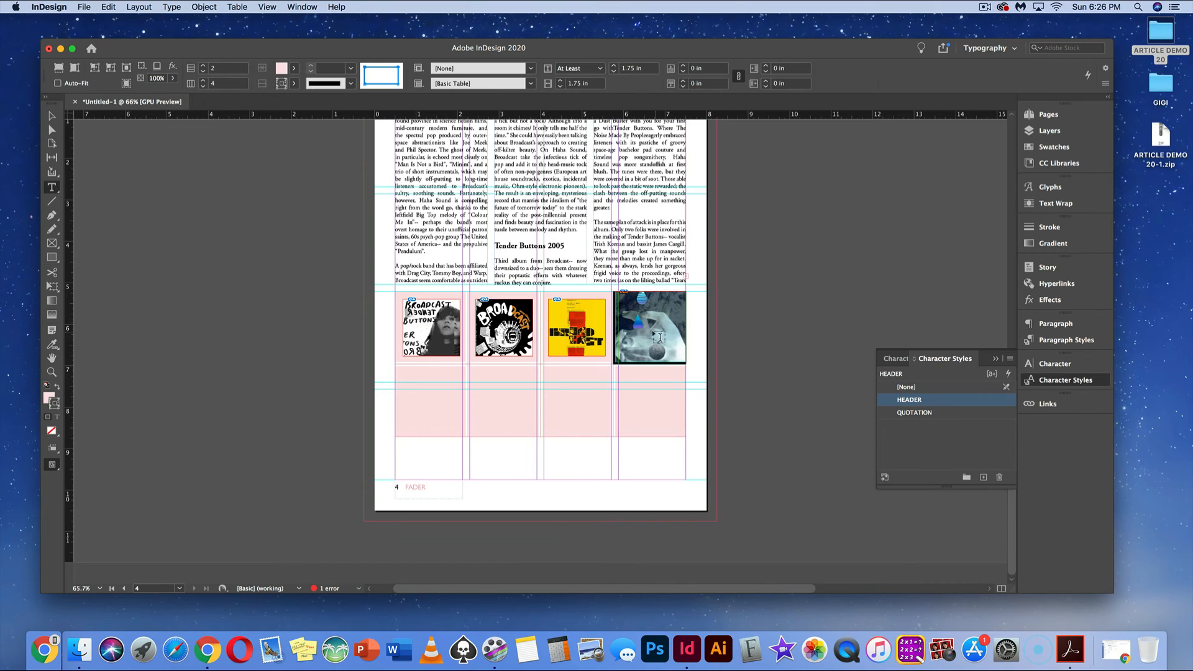
{"action": "left_click", "coordinate": [683, 66]}
{"action": "left_click", "coordinate": [683, 66]}
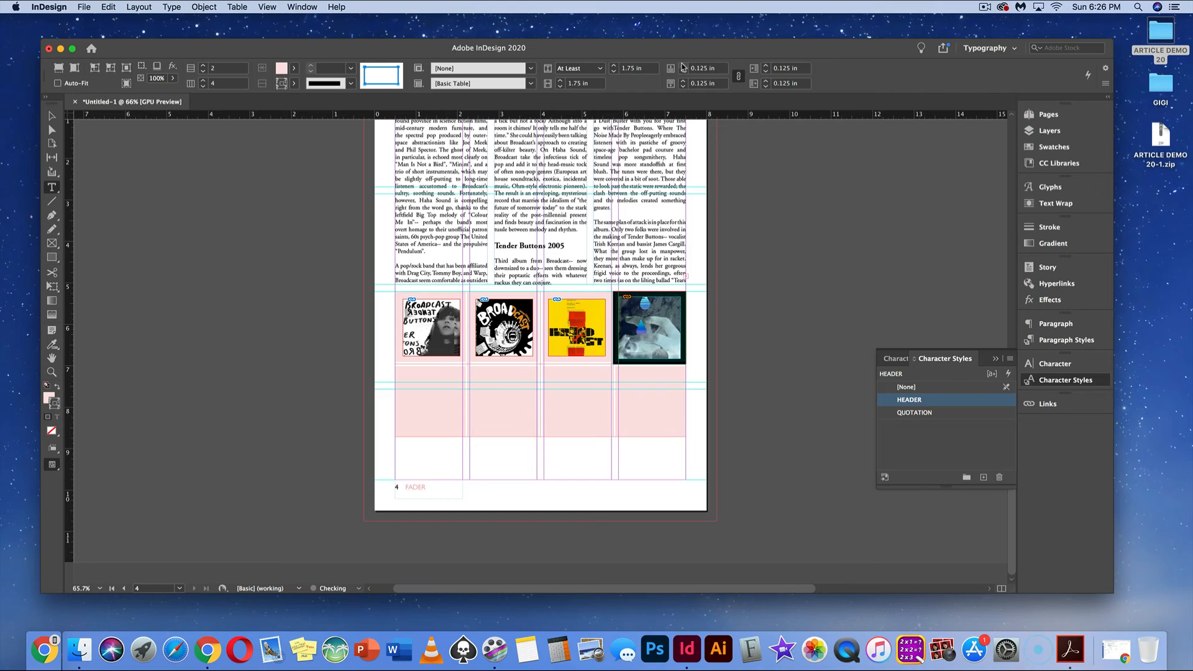
{"action": "left_click", "coordinate": [683, 66]}
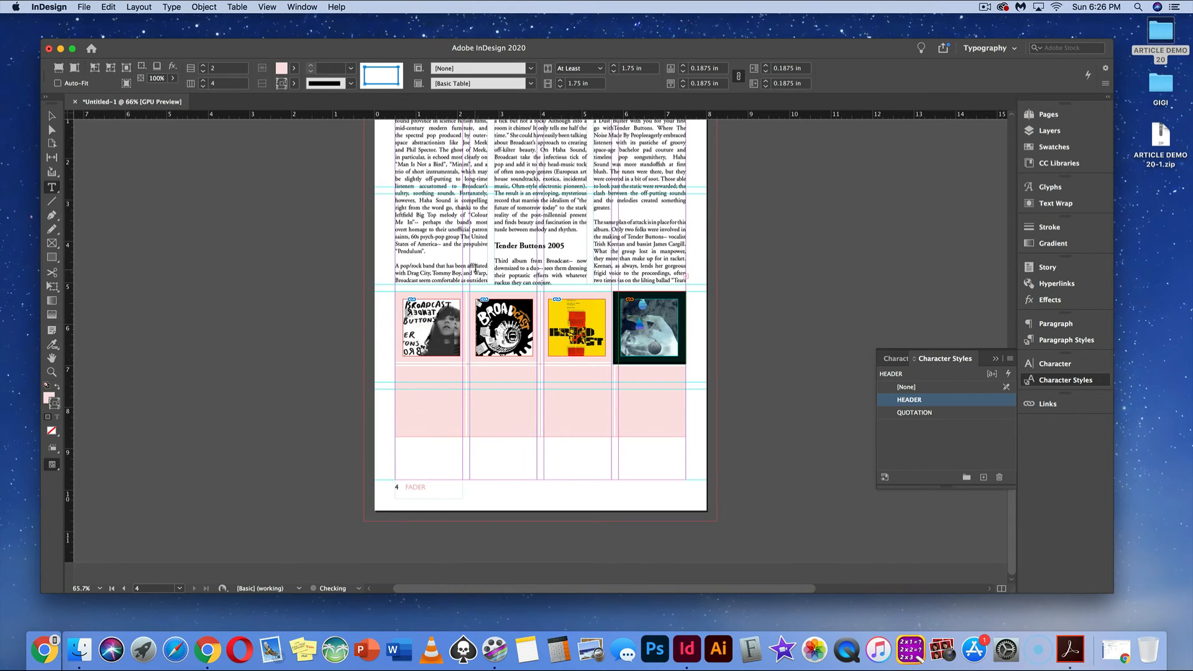
{"action": "left_click", "coordinate": [53, 116]}
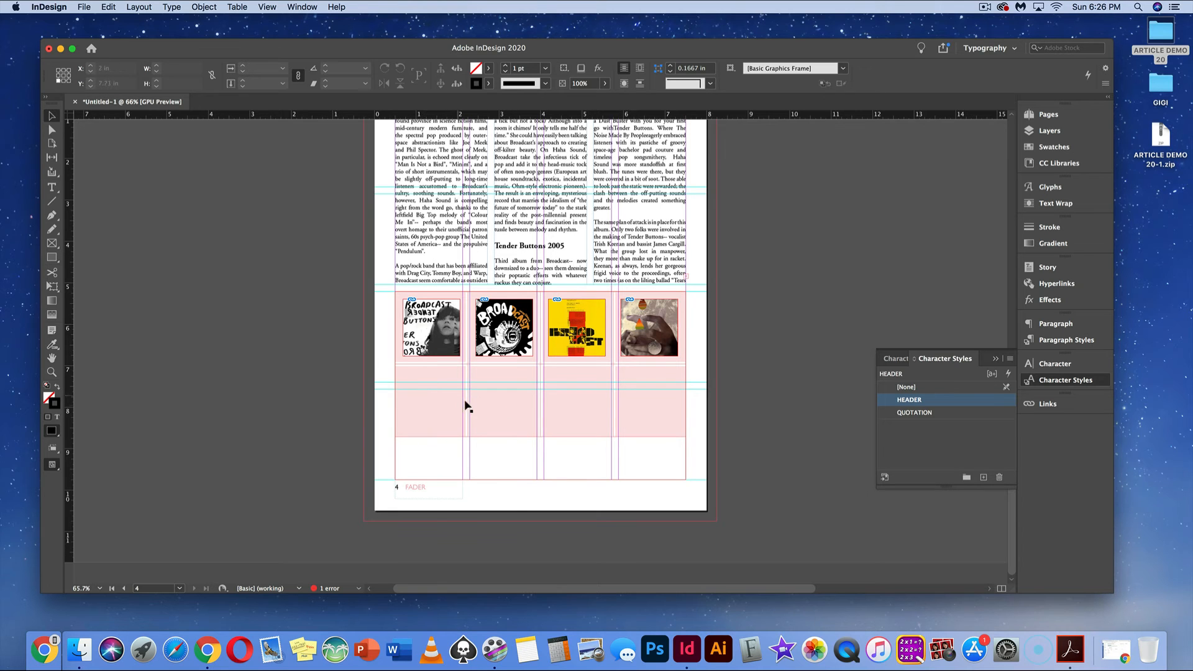
Set the font to Gill Sans Nova Book for text in the cell below the first image
{"action": "scroll", "coordinate": [469, 407], "scroll_direction": "up", "scroll_amount": 3}
{"action": "scroll", "coordinate": [470, 409], "scroll_direction": "up", "scroll_amount": 2}
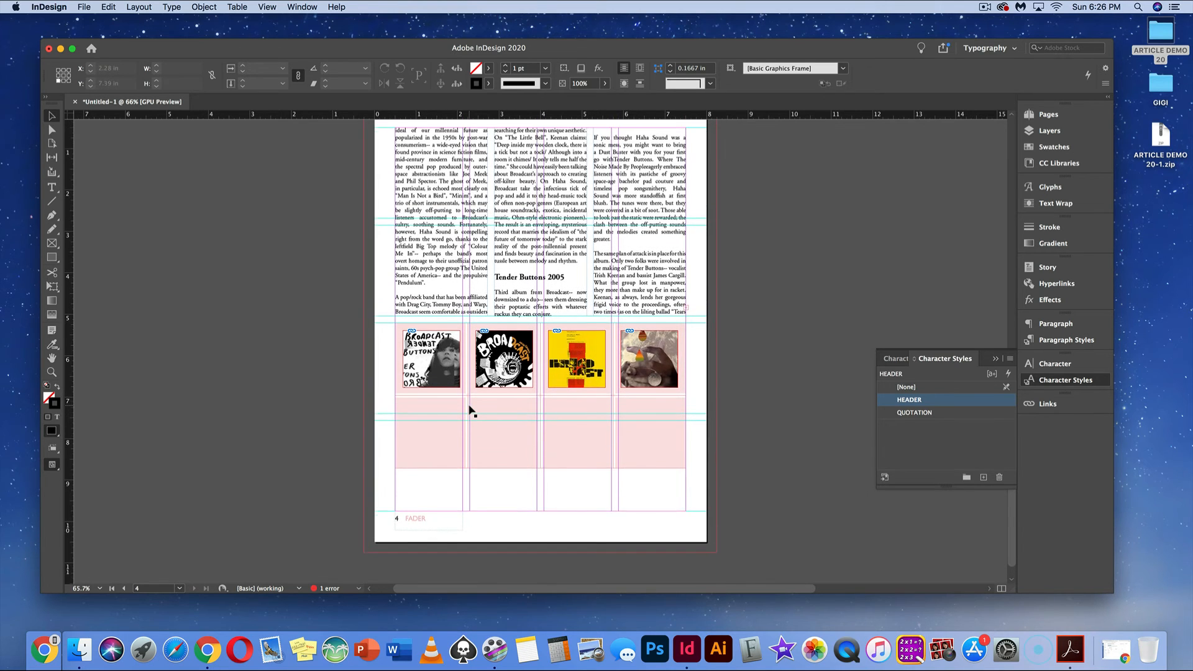
{"action": "scroll", "coordinate": [528, 456], "scroll_direction": "up", "scroll_amount": 1}
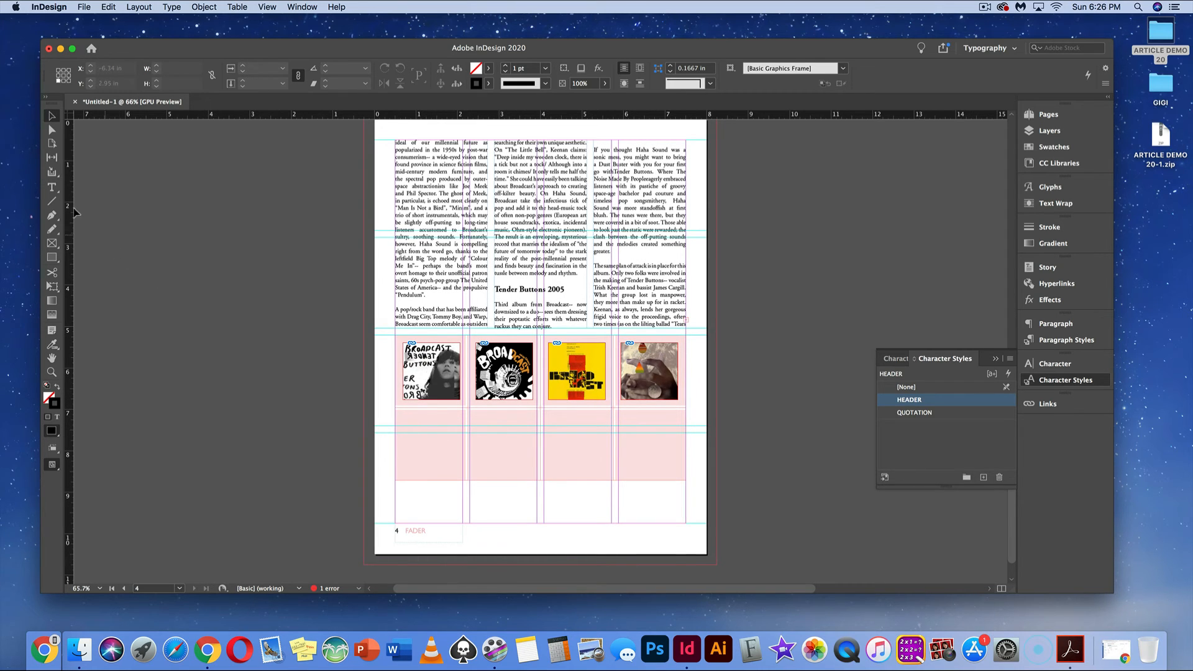
{"action": "key", "text": "t"}
{"action": "left_click", "coordinate": [404, 416]}
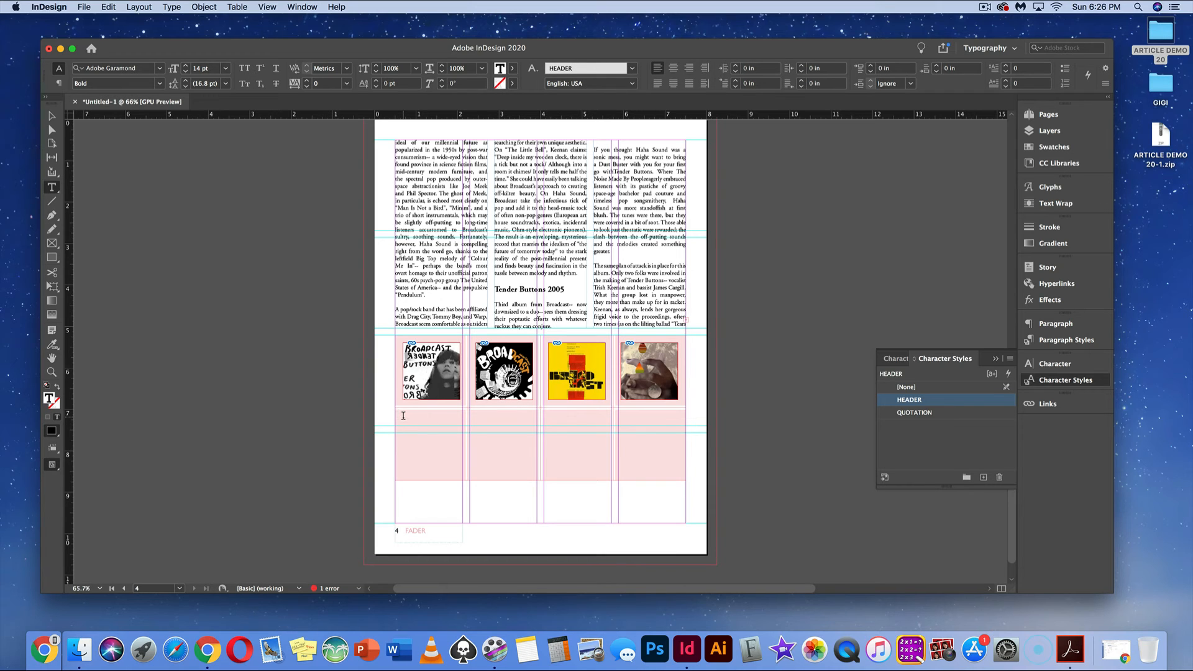
{"action": "left_click", "coordinate": [137, 66]}
{"action": "type", "text": "Gill"}
Enter the caption "Broadcast's Tender buttons is a psychadelic mastery of 50's Joe Meek to the 80's Suicide." in the cell below the first image
{"action": "type", "text": "Bi"}
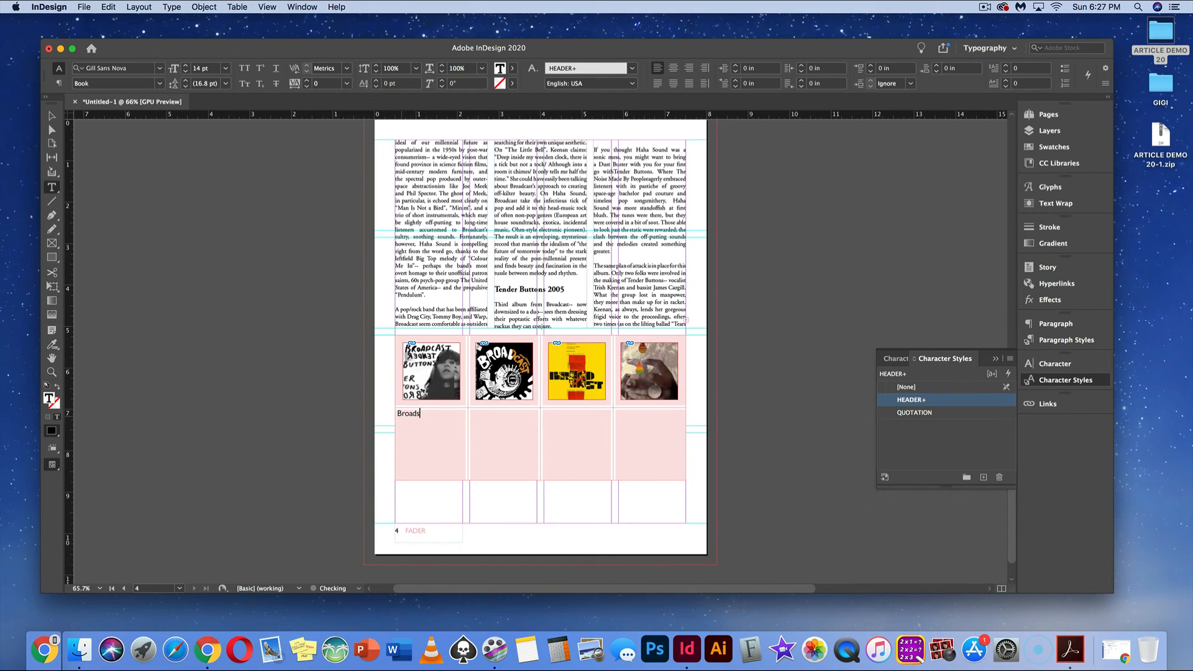
{"action": "type", "text": "oadcast;s"}
{"action": "type", "text": "tons is a sy"}
{"action": "key", "text": "BackSpace"}
{"action": "key", "text": "BackSpace"}
{"action": "key", "text": "BackSpace"}
{"action": "key", "text": "BackSpace"}
{"action": "key", "text": "BackSpace"}
{"action": "type", "text": "psychadelic masteryof"}
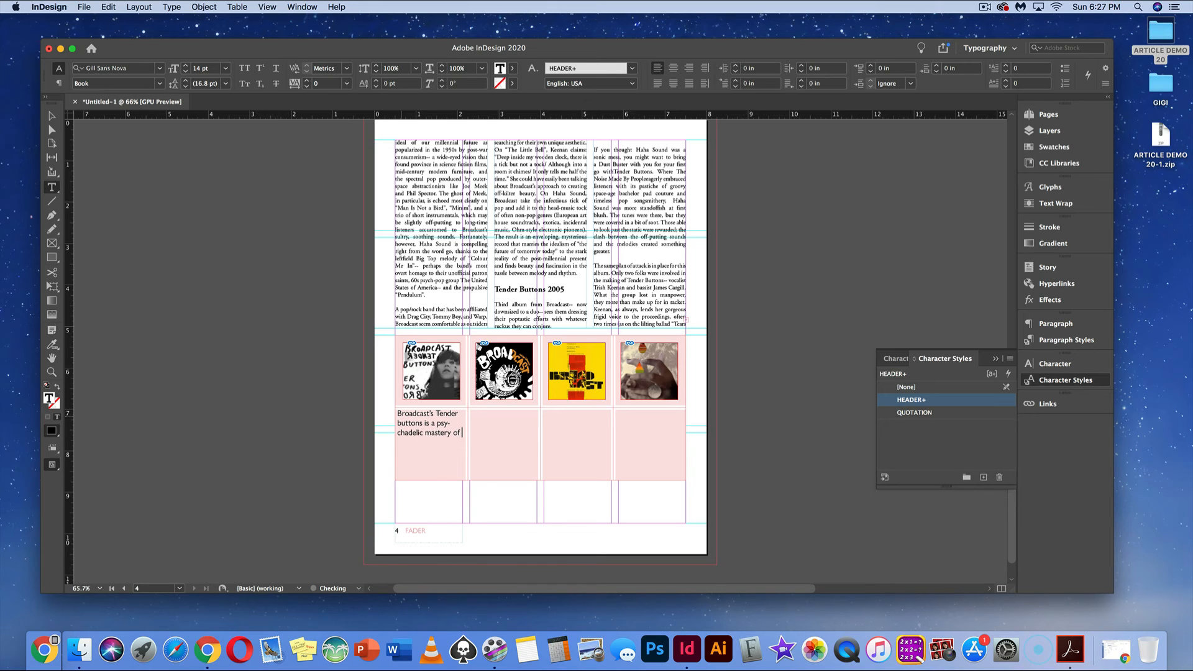
{"action": "type", "text": " 50"}
{"action": "type", "text": "'s"}
{"action": "type", "text": " JO"}
{"action": "type", "text": "e Meek to"}
{"action": "type", "text": " the "}
{"action": "type", "text": "80"}
{"action": "type", "text": "'S"}
{"action": "key", "text": "BackSpace"}
{"action": "type", "text": "s Suicide."}
{"action": "double_click", "coordinate": [417, 443]}
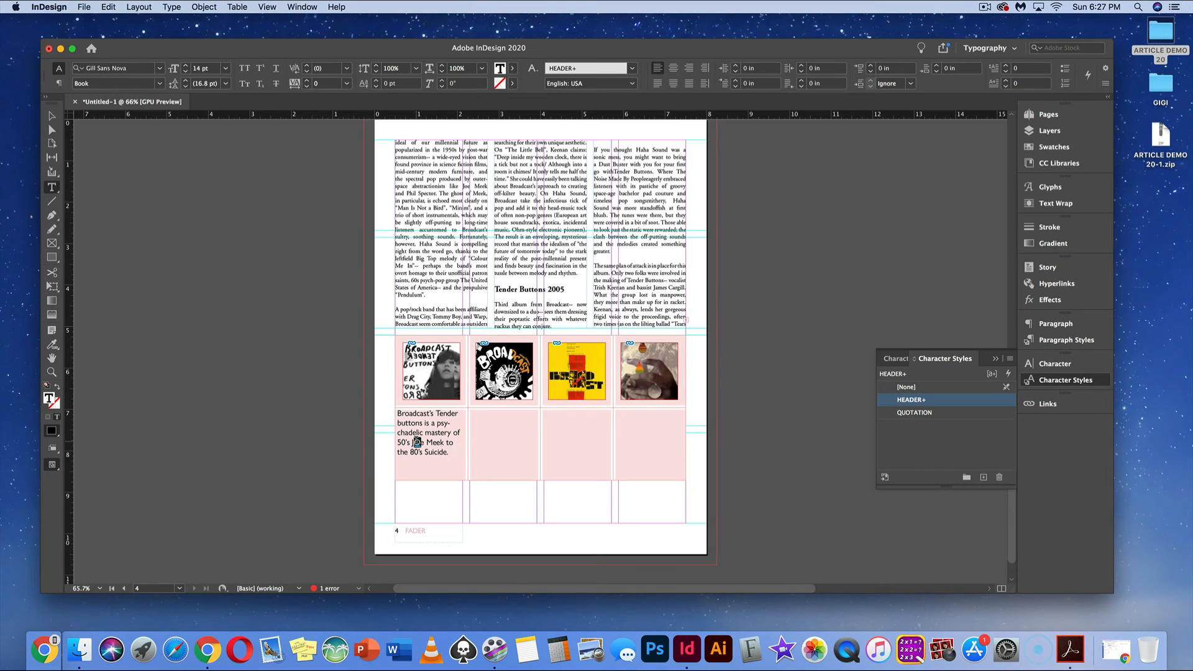
{"action": "type", "text": "o"}
Reduce the font size of the whole caption below the first image to 9 pt
{"action": "left_click_drag", "start_coordinate": [432, 454], "coordinate": [400, 414]}
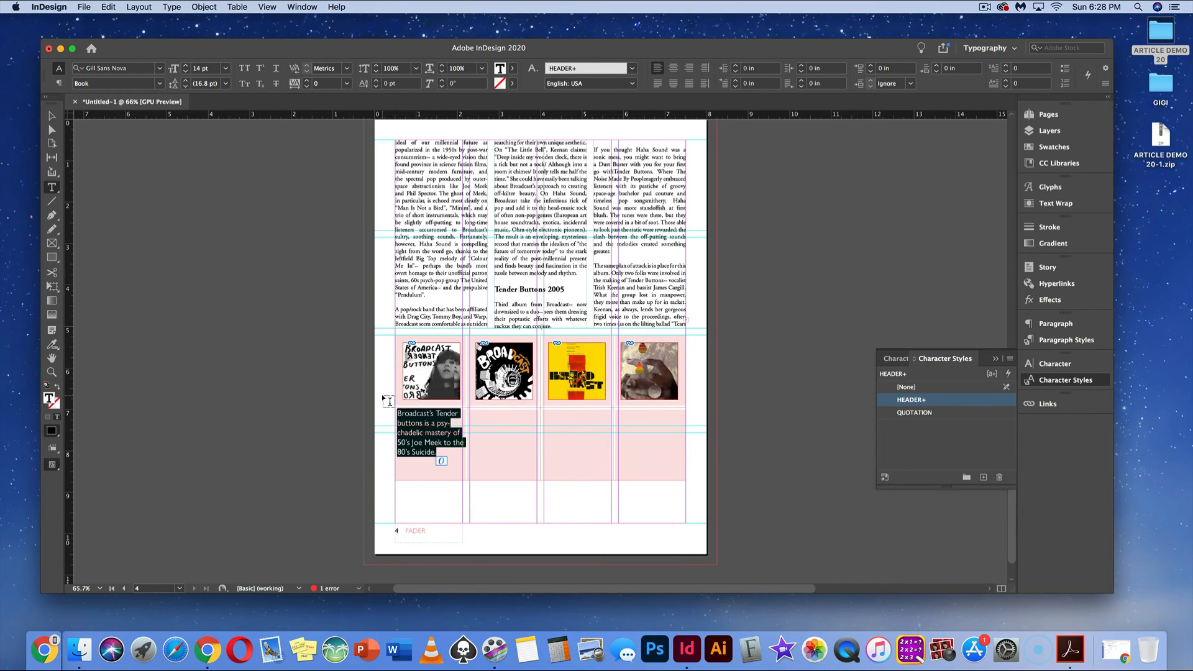
{"action": "left_click", "coordinate": [225, 69]}
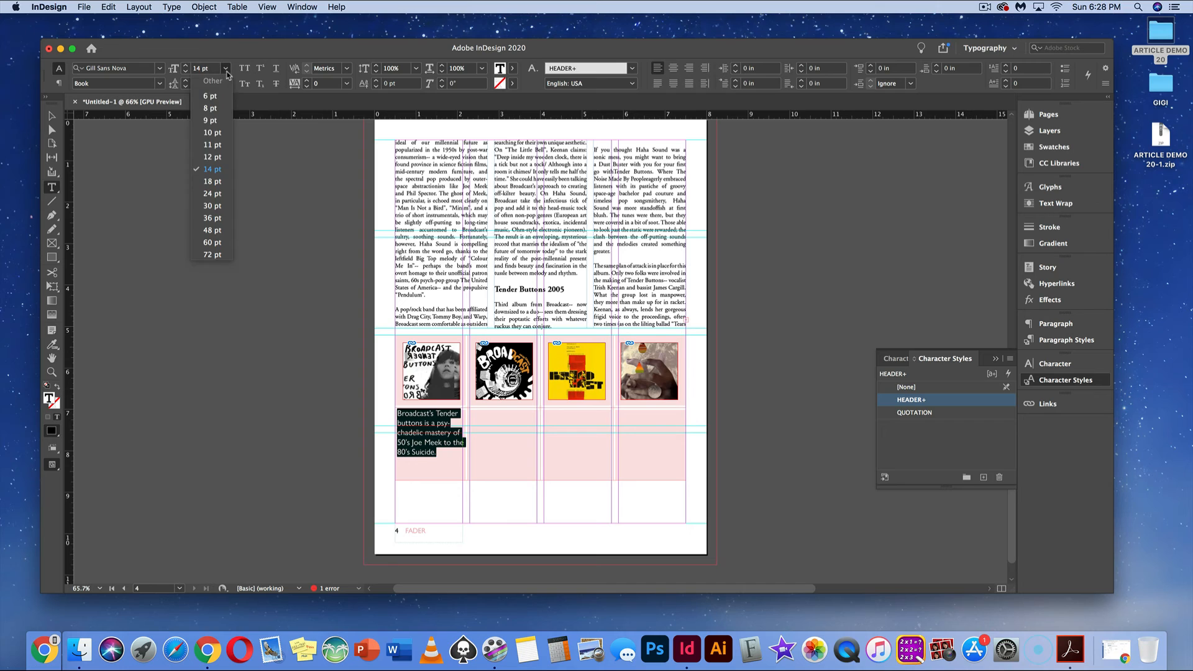
{"action": "left_click", "coordinate": [212, 120]}
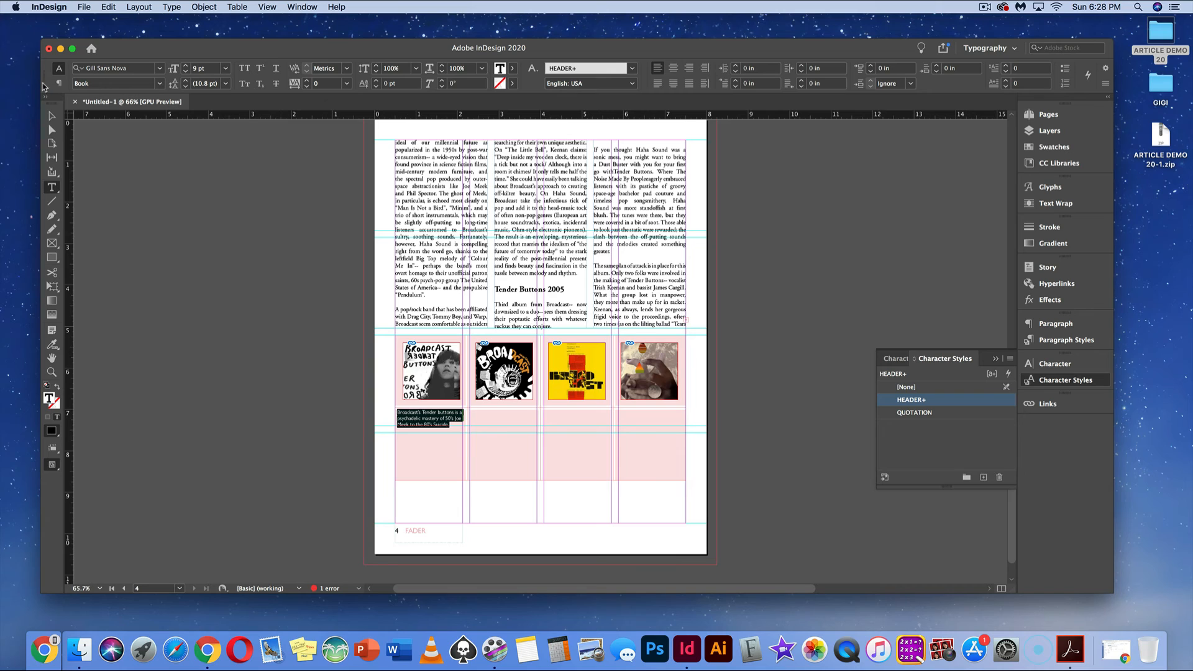
{"action": "left_click", "coordinate": [449, 452]}
Set the caption cell's insets to 0.25 in on all sides and place the cursor in the neighbouring cell
{"action": "left_click_drag", "start_coordinate": [450, 425], "coordinate": [396, 414]}
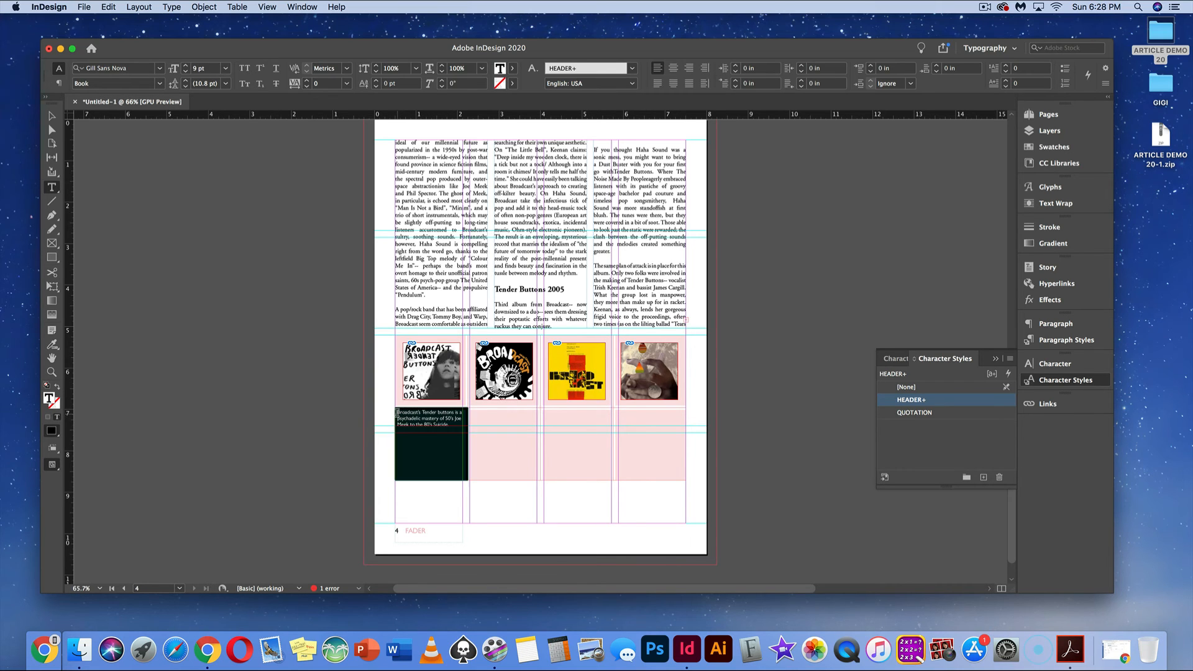
{"action": "key", "text": "Escape"}
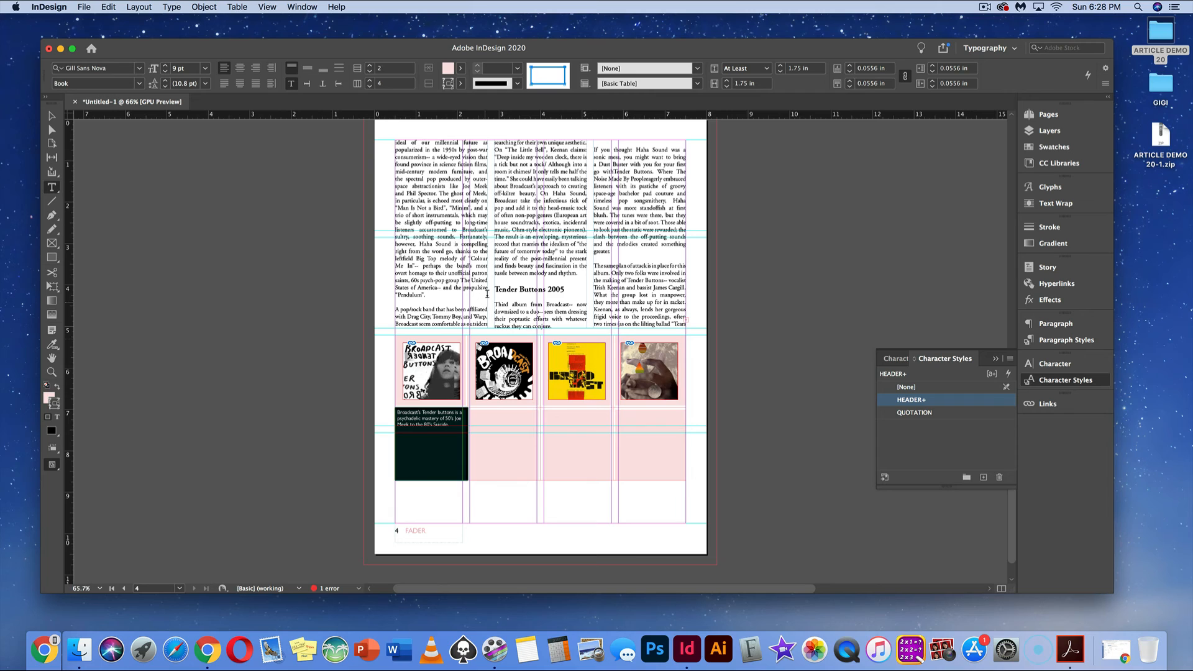
{"action": "left_click", "coordinate": [850, 66]}
{"action": "left_click", "coordinate": [850, 66]}
{"action": "left_click", "coordinate": [850, 66]}
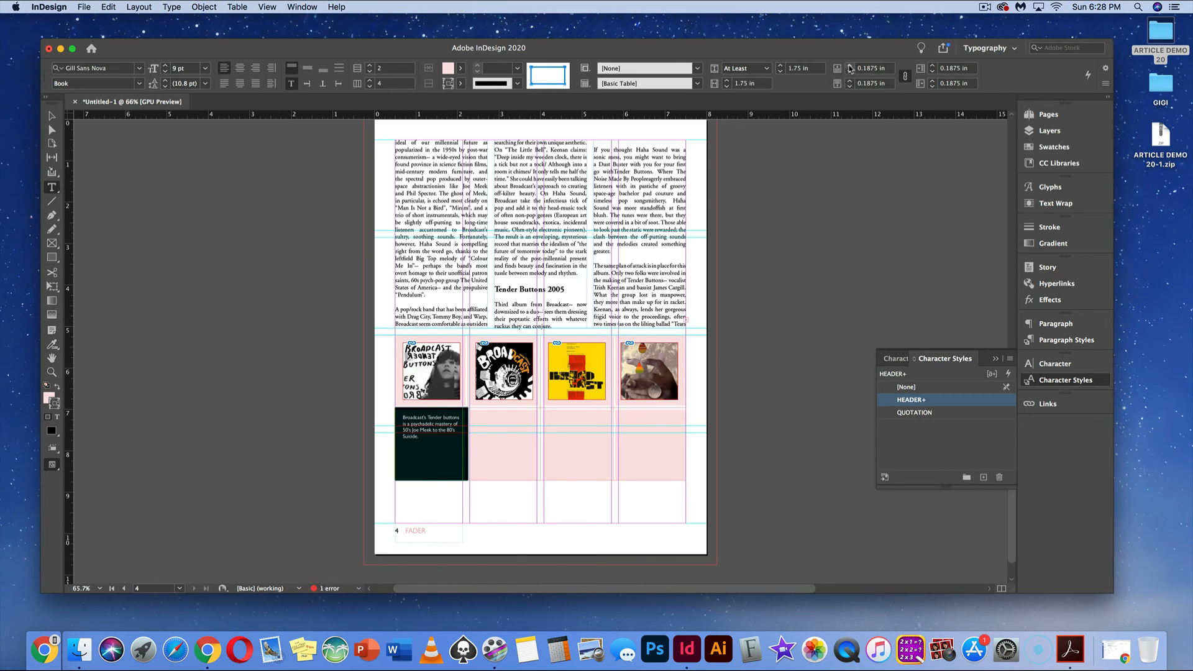
{"action": "left_click", "coordinate": [850, 66]}
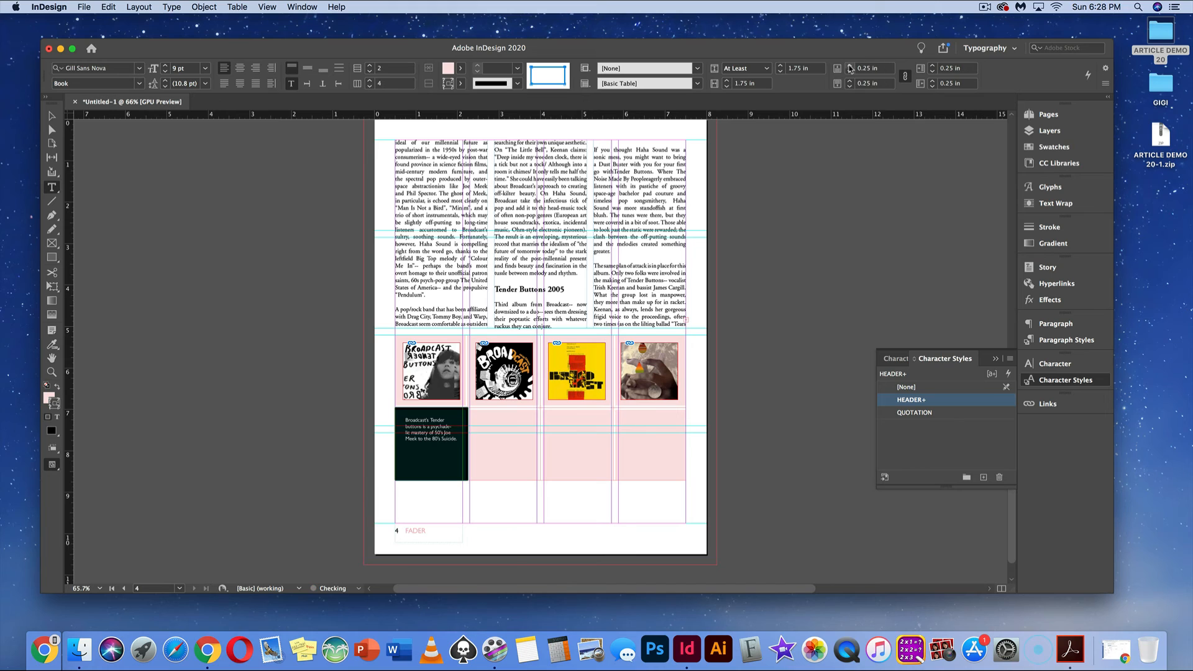
{"action": "left_click", "coordinate": [478, 451]}
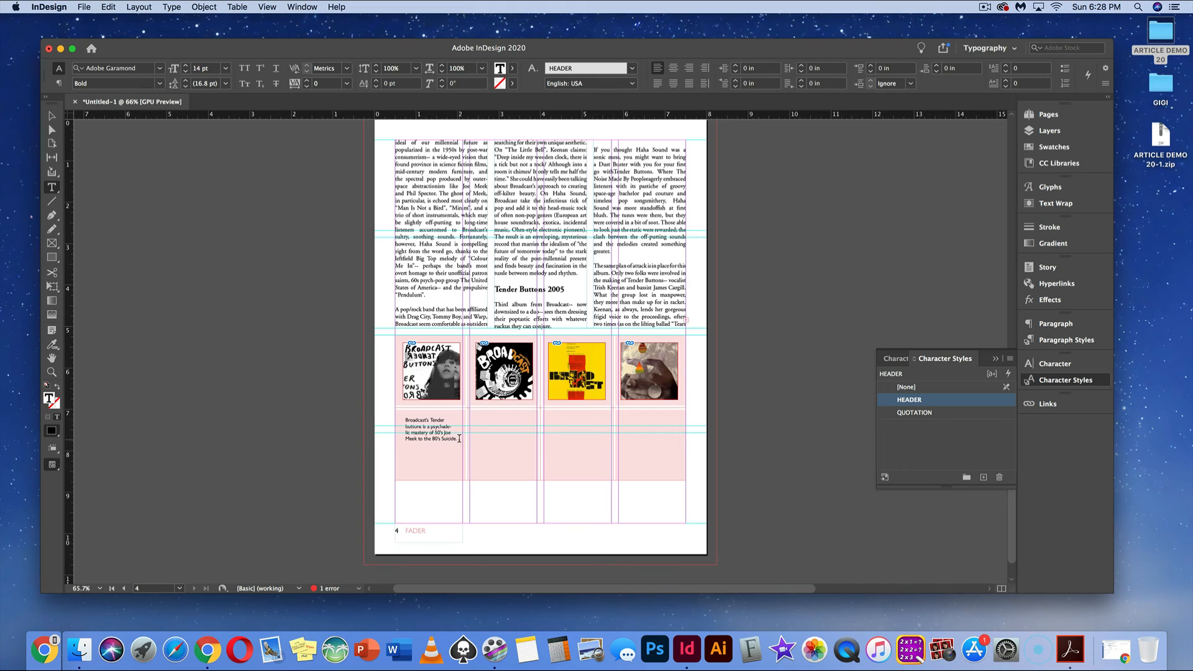
Set the leading of the caption below the first image to 13 pt
{"action": "left_click_drag", "start_coordinate": [459, 440], "coordinate": [406, 419]}
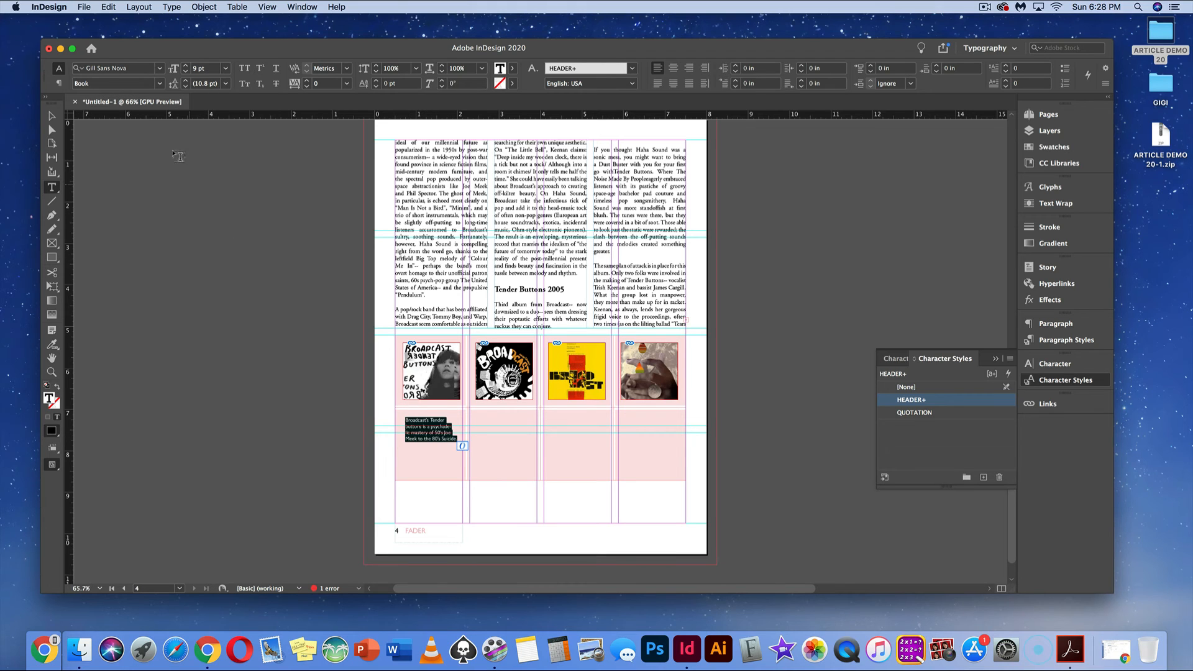
{"action": "left_click", "coordinate": [184, 81]}
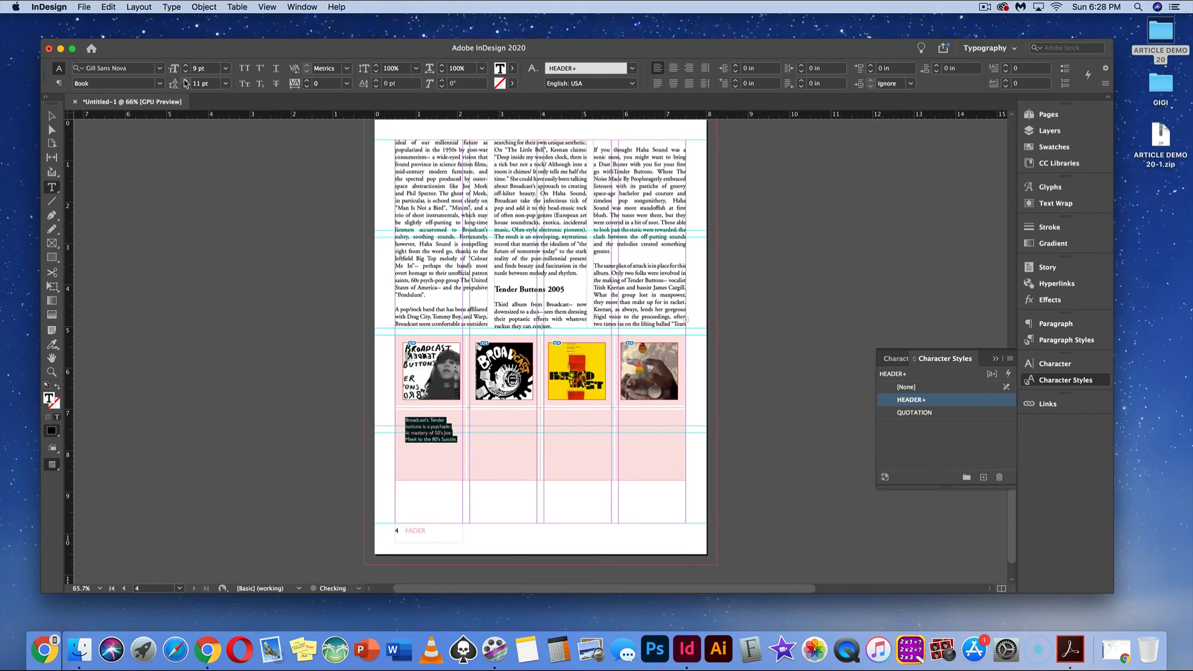
{"action": "left_click", "coordinate": [184, 80]}
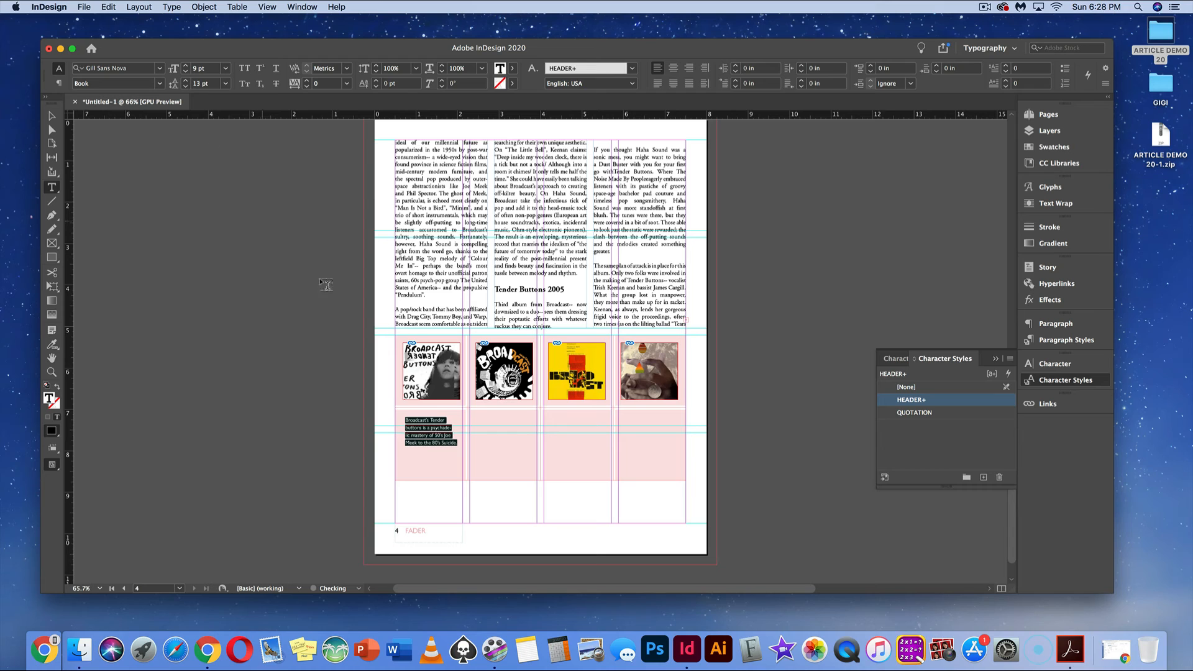
{"action": "left_click", "coordinate": [485, 457]}
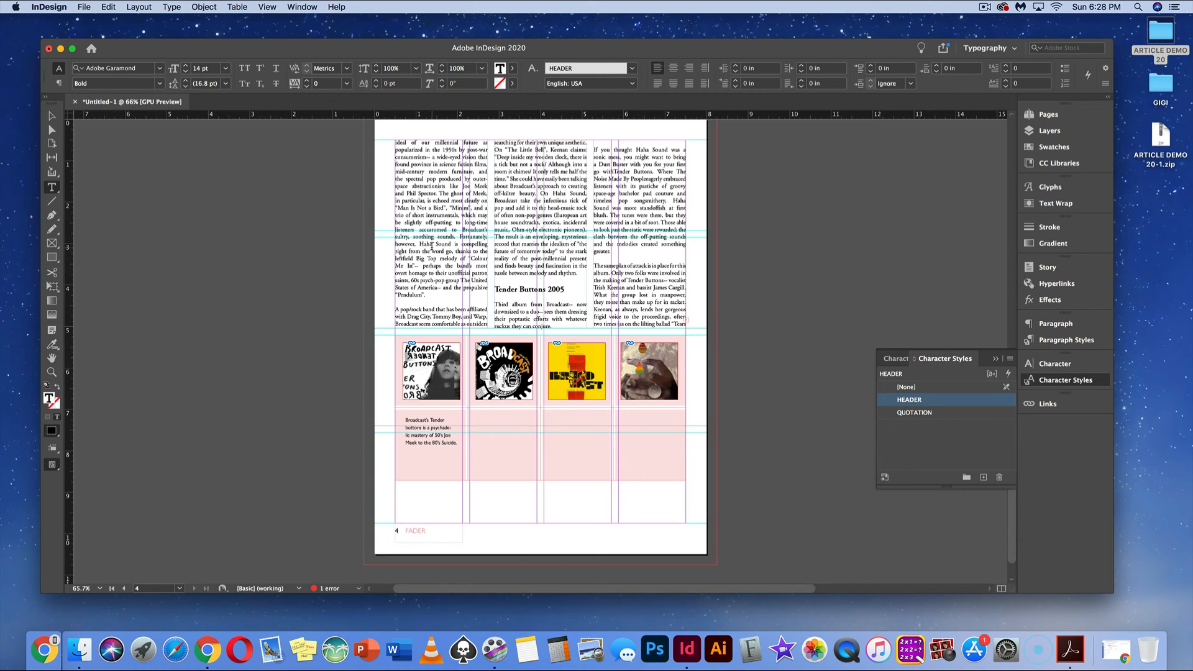
Copy the article passage from "Haha Sound is compelling" to "The United States of America" into the cell below the second image
{"action": "left_click_drag", "start_coordinate": [420, 244], "coordinate": [437, 289]}
{"action": "key", "text": "super+c"}
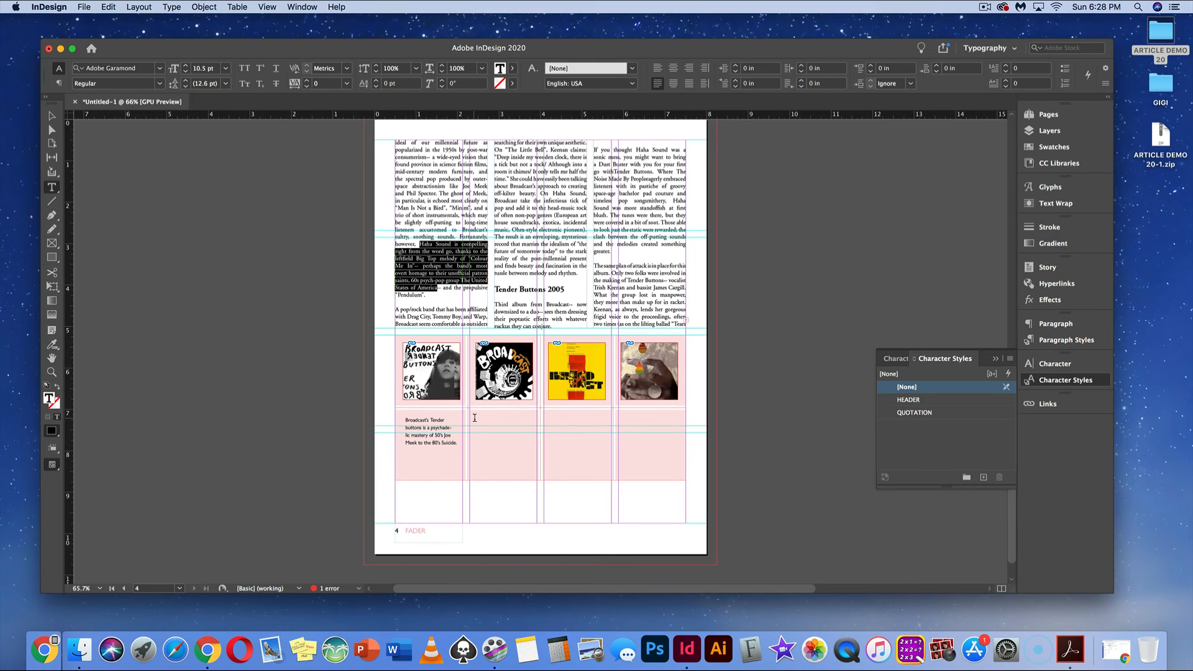
{"action": "left_click", "coordinate": [476, 417]}
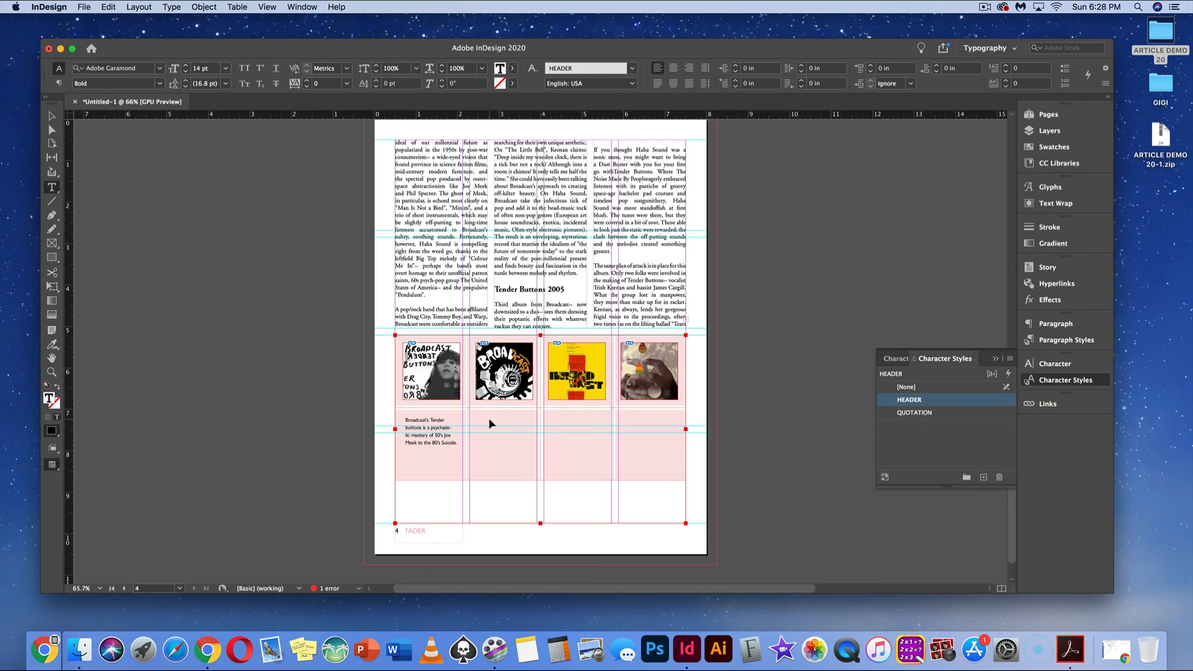
{"action": "key", "text": "super+v"}
Change the font of the whole caption below the second image to Gill Sans Nova Book
{"action": "mouse_move", "coordinate": [526, 470]}
{"action": "left_mouse_down"}
{"action": "mouse_move", "coordinate": [459, 430]}
{"action": "mouse_move", "coordinate": [470, 412]}
{"action": "left_mouse_up"}
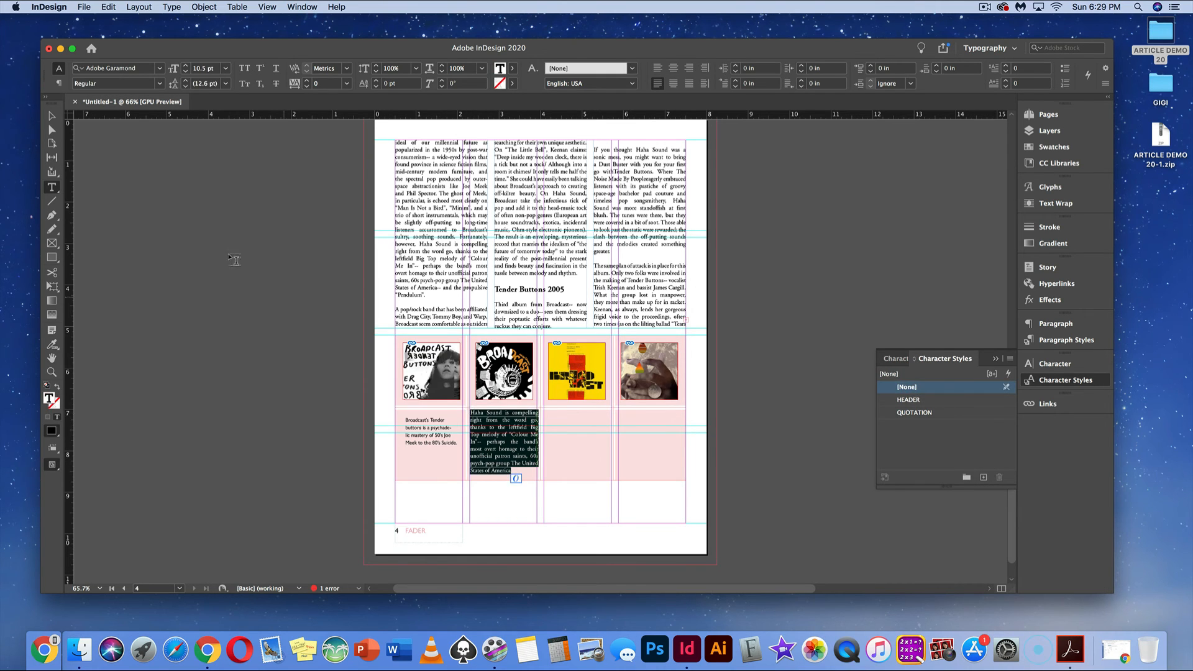
{"action": "left_click", "coordinate": [133, 65]}
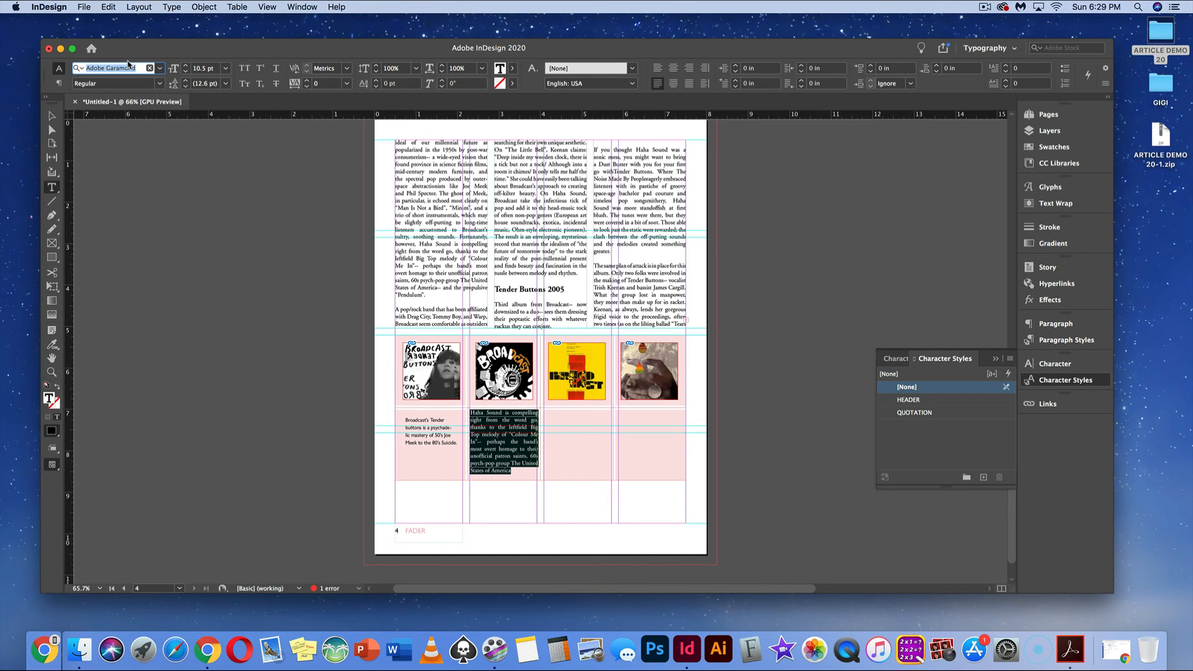
{"action": "type", "text": "Gill"}
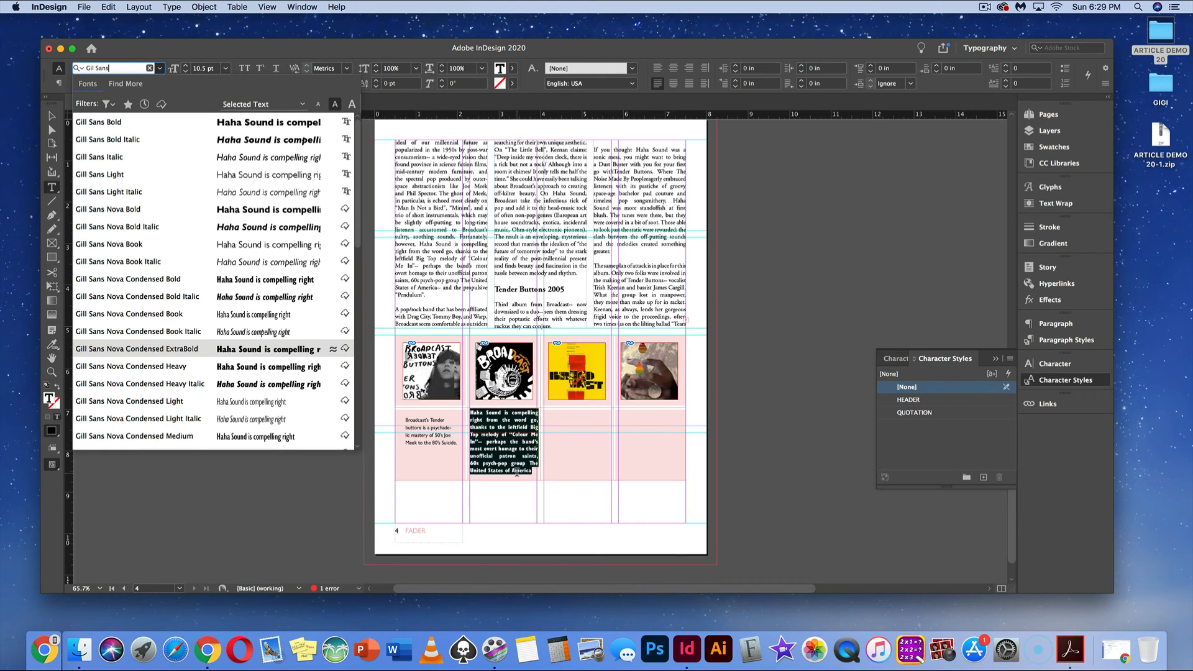
{"action": "left_click", "coordinate": [137, 252]}
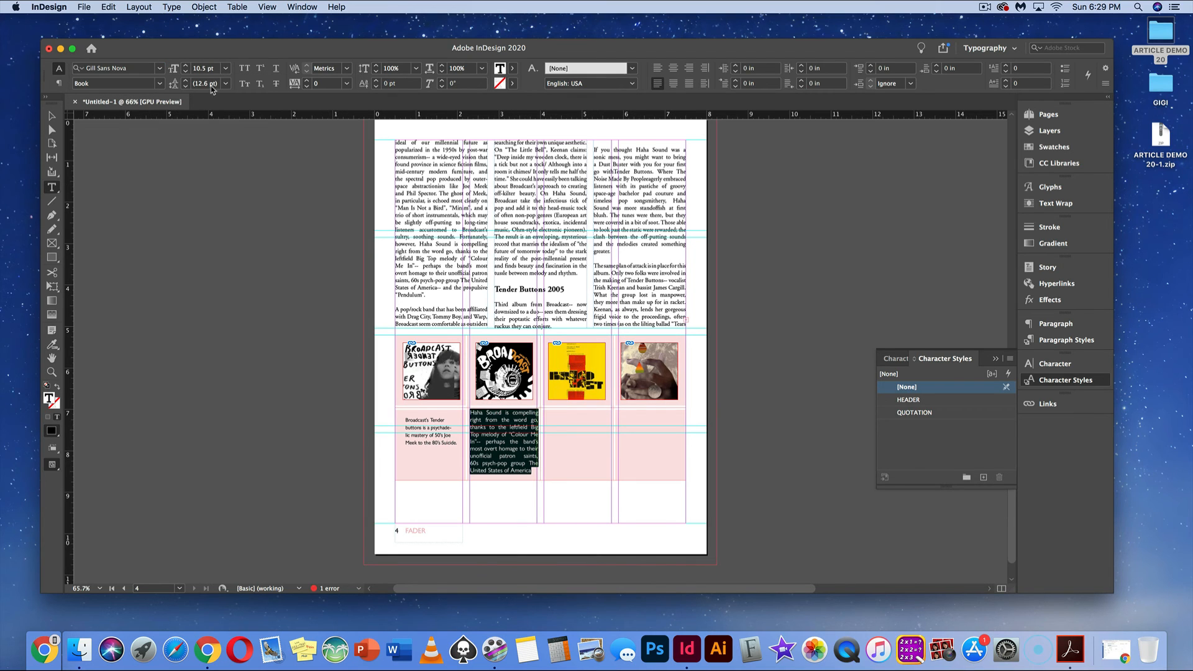
Set the second caption's font size to 9 pt and its leading to 13 pt
{"action": "left_click", "coordinate": [225, 71]}
{"action": "left_click", "coordinate": [198, 132]}
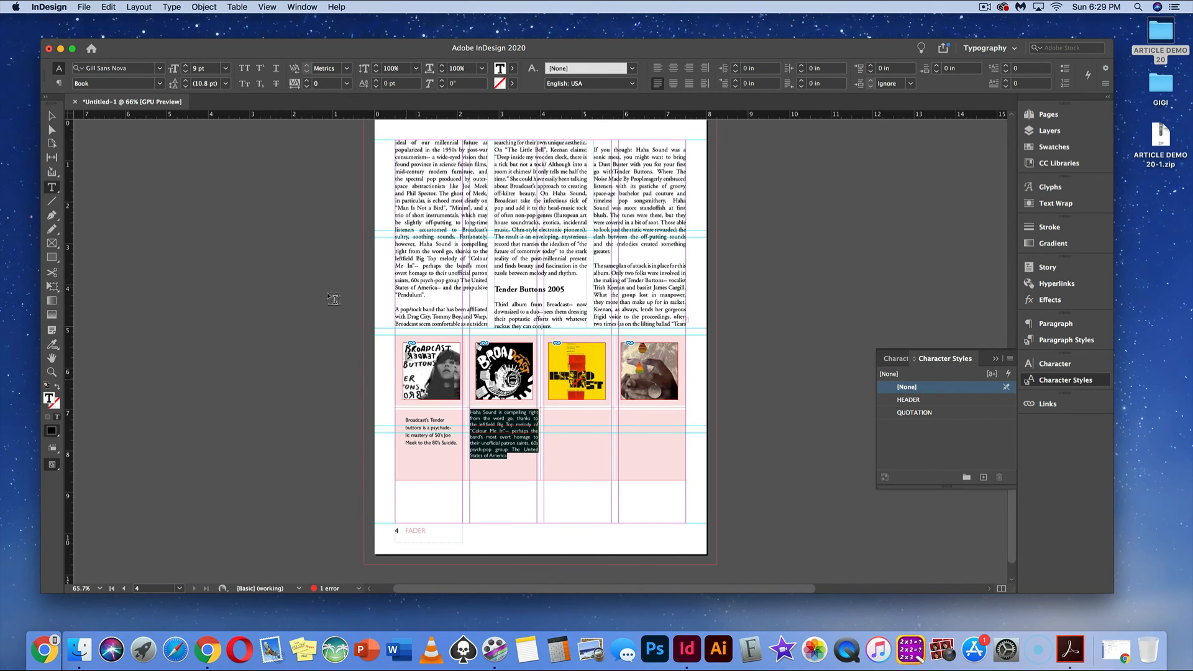
{"action": "left_click", "coordinate": [185, 80]}
{"action": "left_click", "coordinate": [186, 81]}
{"action": "left_click", "coordinate": [185, 81]}
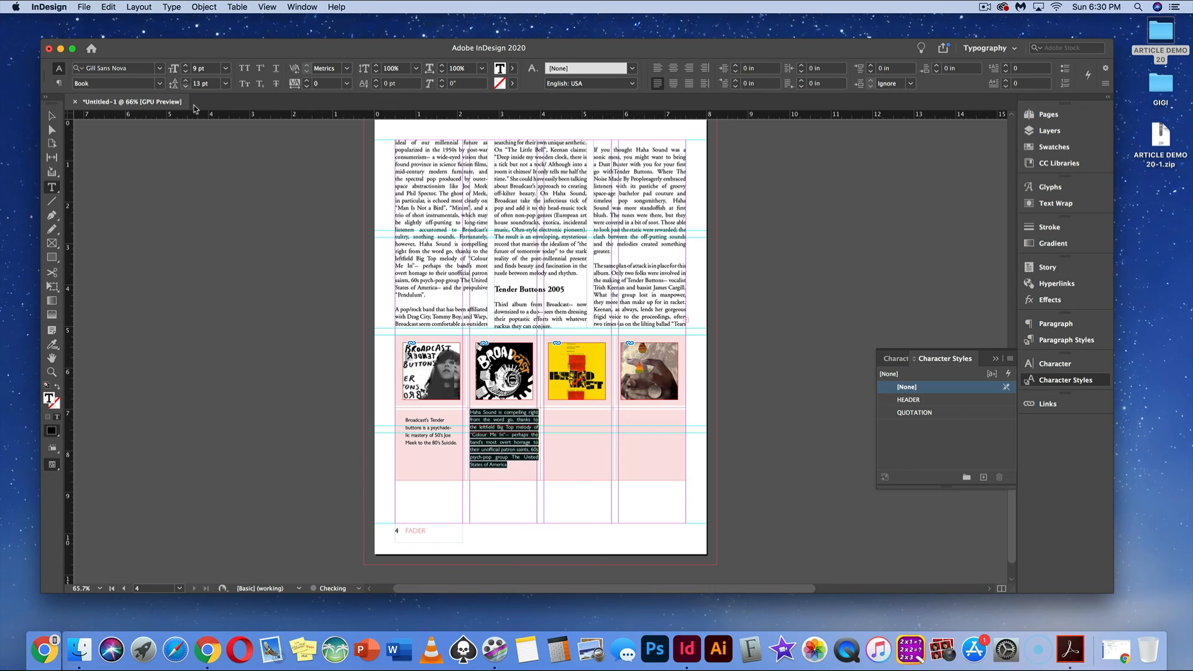
Set the second caption cell's insets to 0.1875 in on all sides and reduce its text to 8 pt
{"action": "left_click_drag", "start_coordinate": [524, 470], "coordinate": [466, 411]}
{"action": "left_click", "coordinate": [850, 66]}
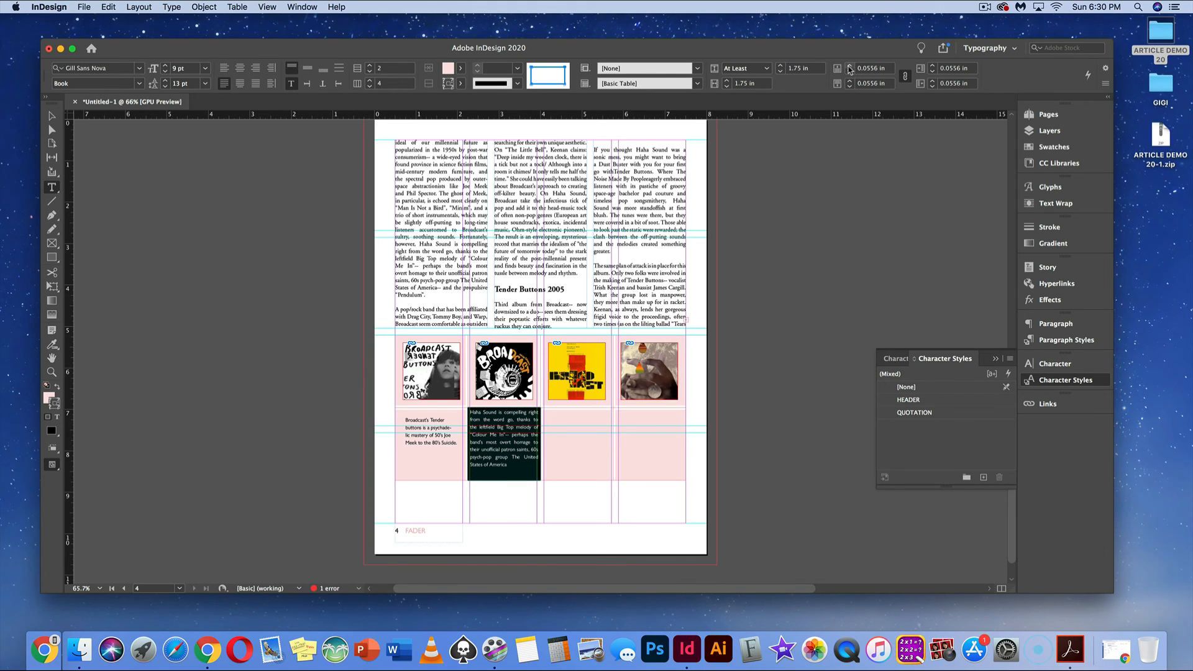
{"action": "left_click", "coordinate": [850, 66]}
{"action": "left_click", "coordinate": [850, 66]}
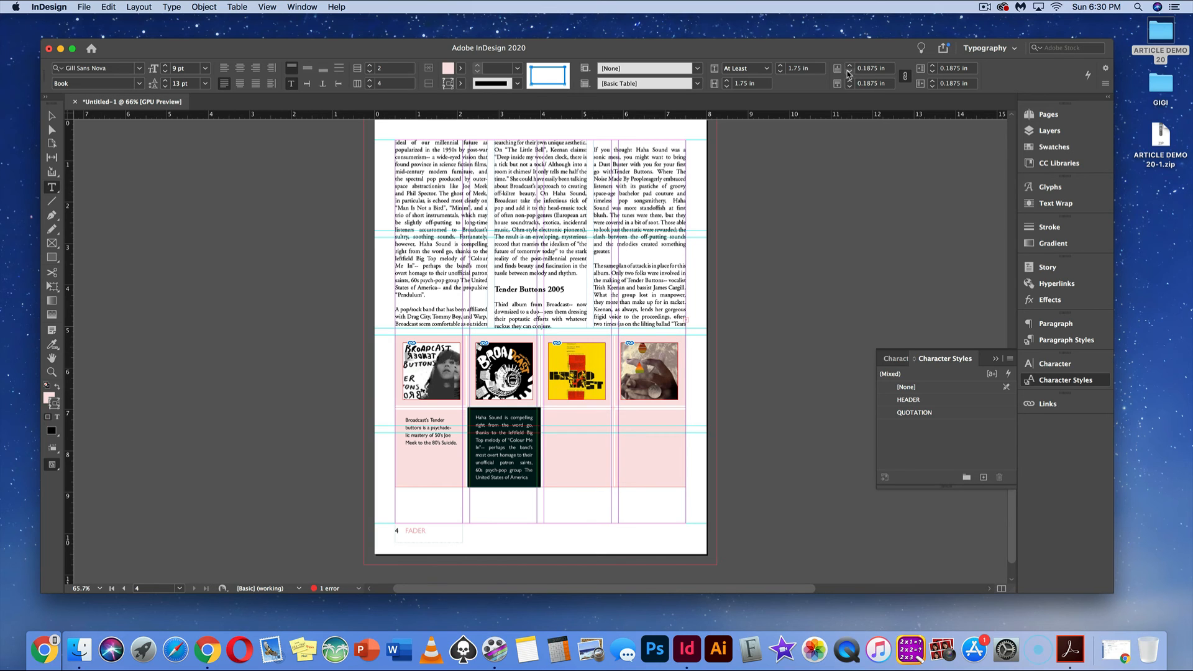
{"action": "left_click", "coordinate": [850, 72]}
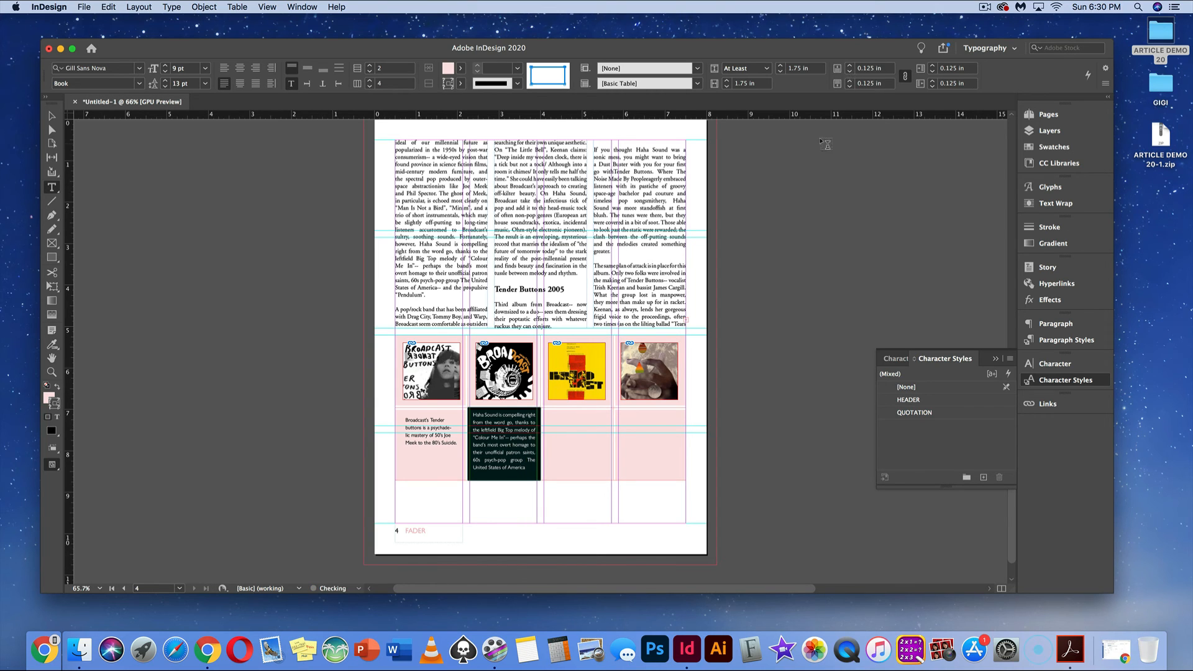
{"action": "left_click", "coordinate": [566, 458]}
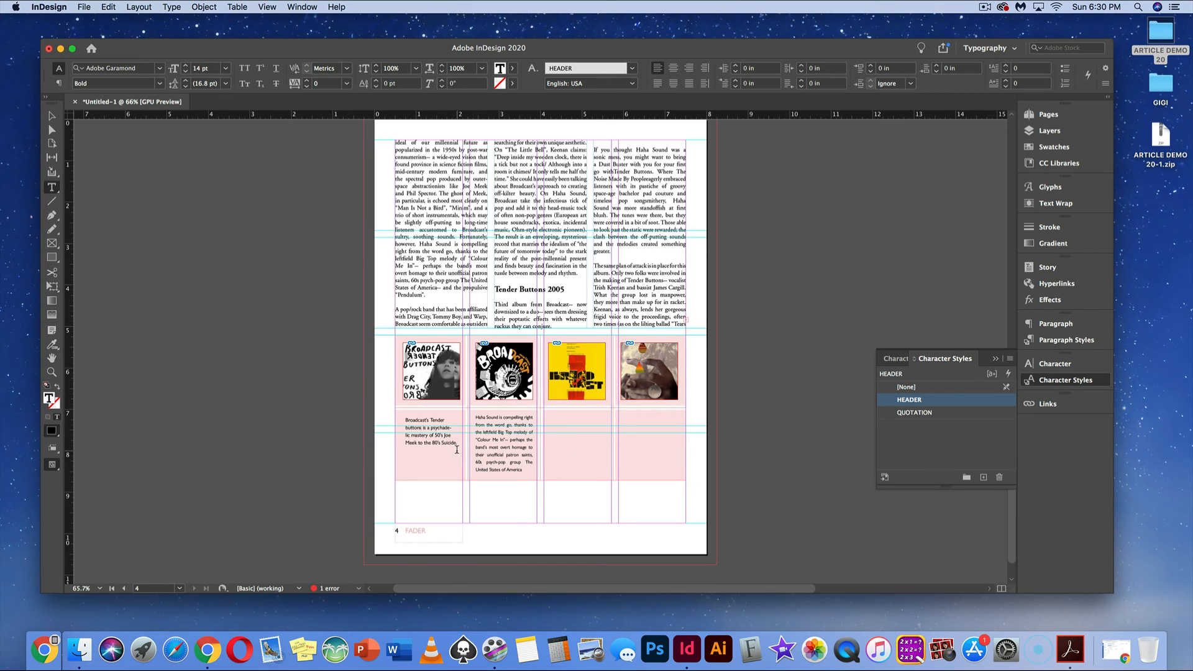
Copy the whole caption from the second cell into the cell below the third image, keeping the original in place
{"action": "left_click", "coordinate": [517, 471]}
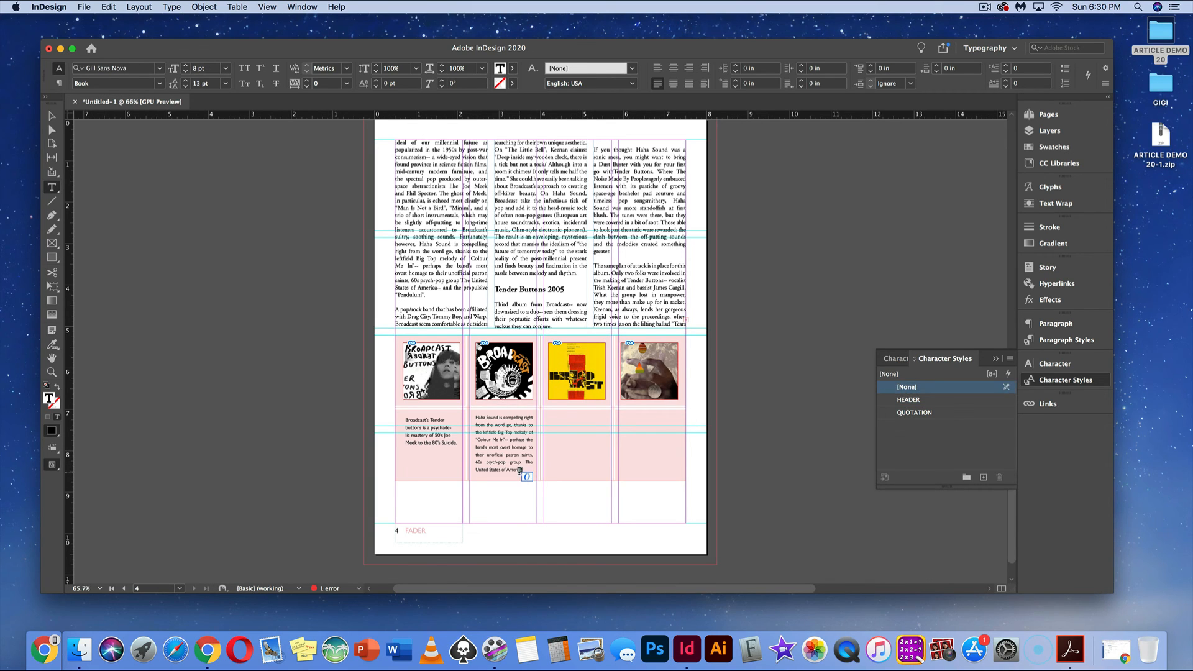
{"action": "left_click_drag", "start_coordinate": [521, 470], "coordinate": [479, 415]}
{"action": "key", "text": "super+c"}
{"action": "key", "text": "BackSpace"}
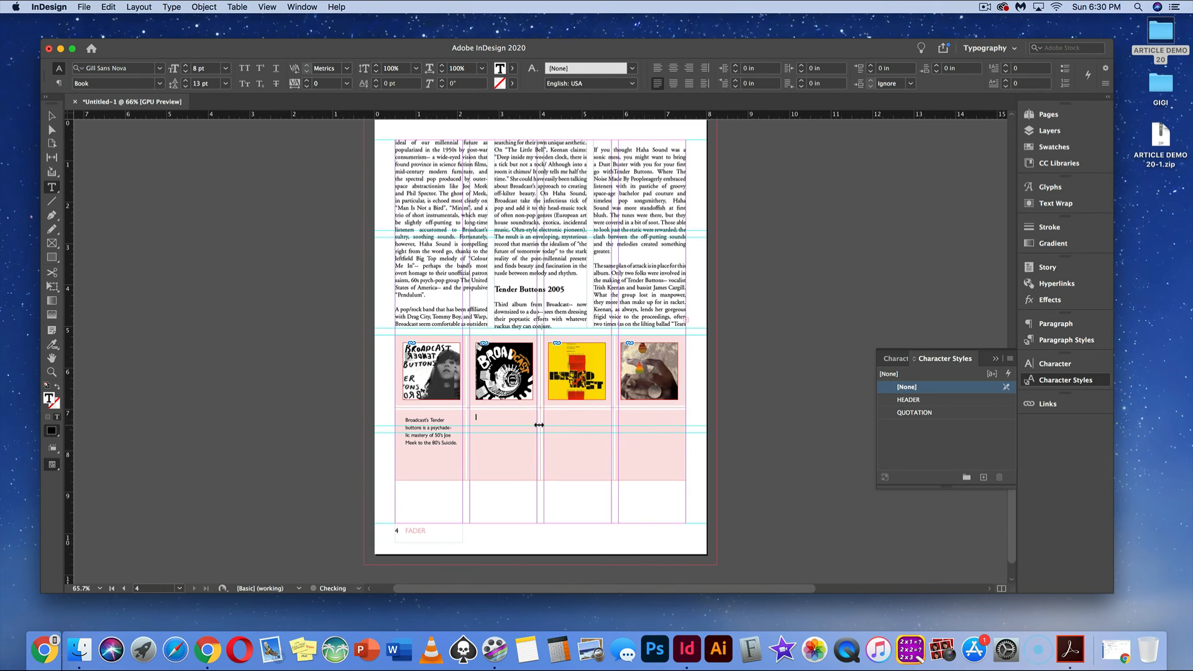
{"action": "key", "text": "super+z"}
{"action": "left_click", "coordinate": [564, 424]}
{"action": "key", "text": "super+v"}
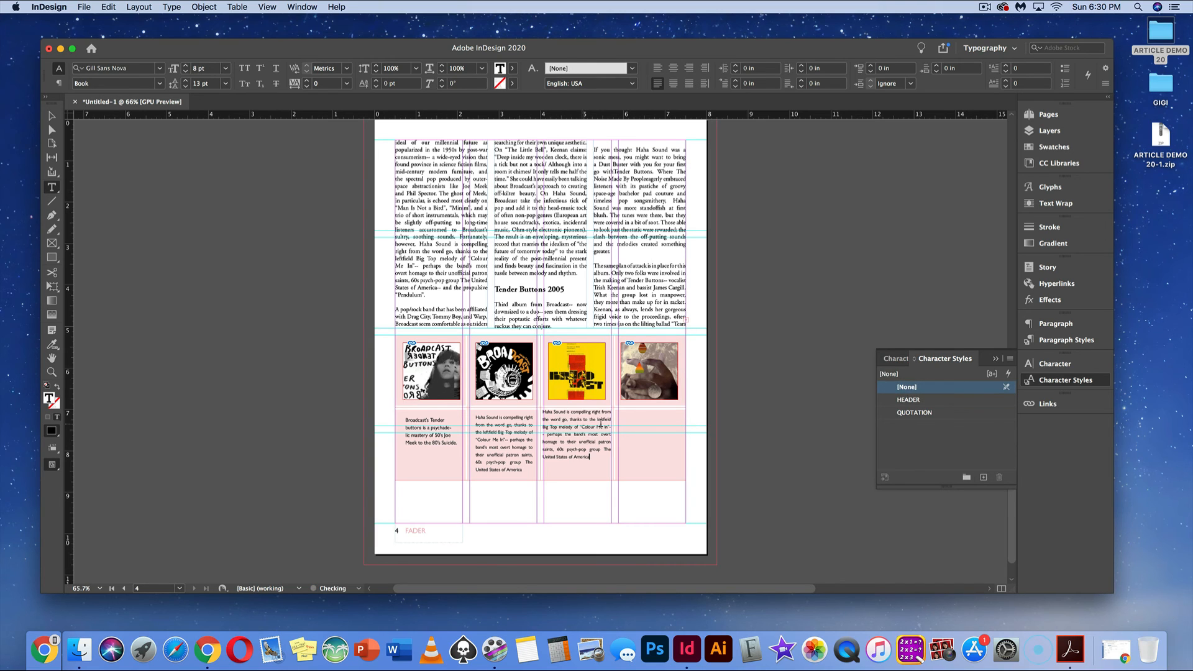
Set the insets of the caption cell below the third image to 0.1875 in on all sides
{"action": "left_click_drag", "start_coordinate": [591, 458], "coordinate": [542, 409]}
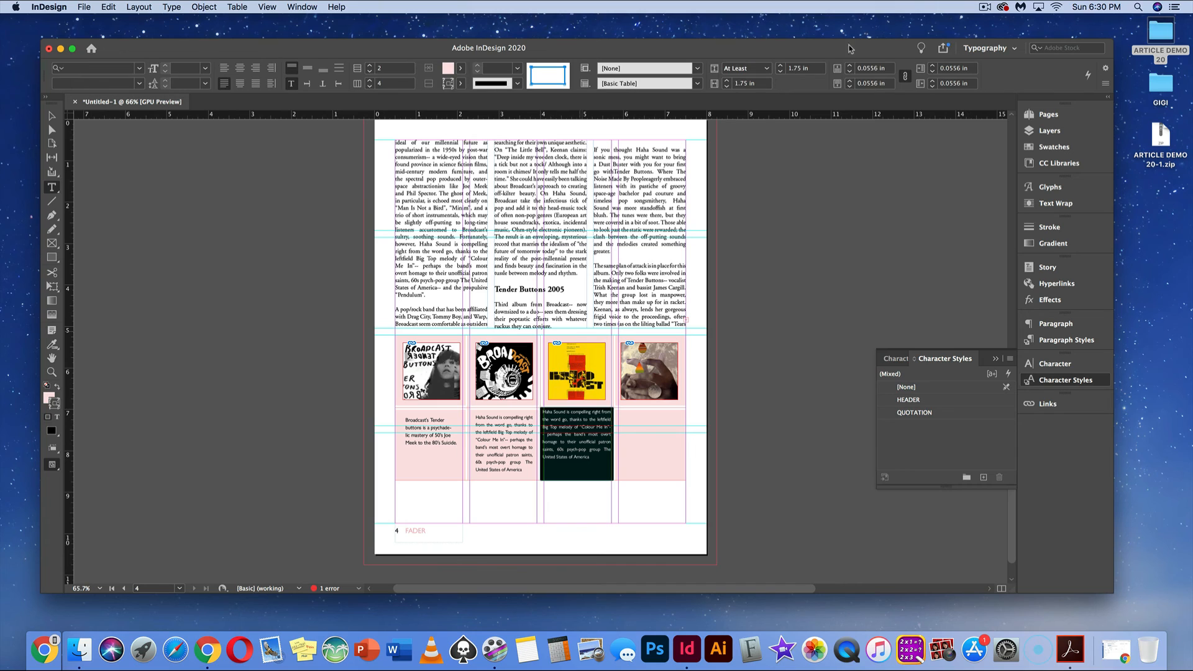
{"action": "left_click", "coordinate": [851, 65]}
{"action": "left_click", "coordinate": [851, 66]}
{"action": "left_click", "coordinate": [851, 65]}
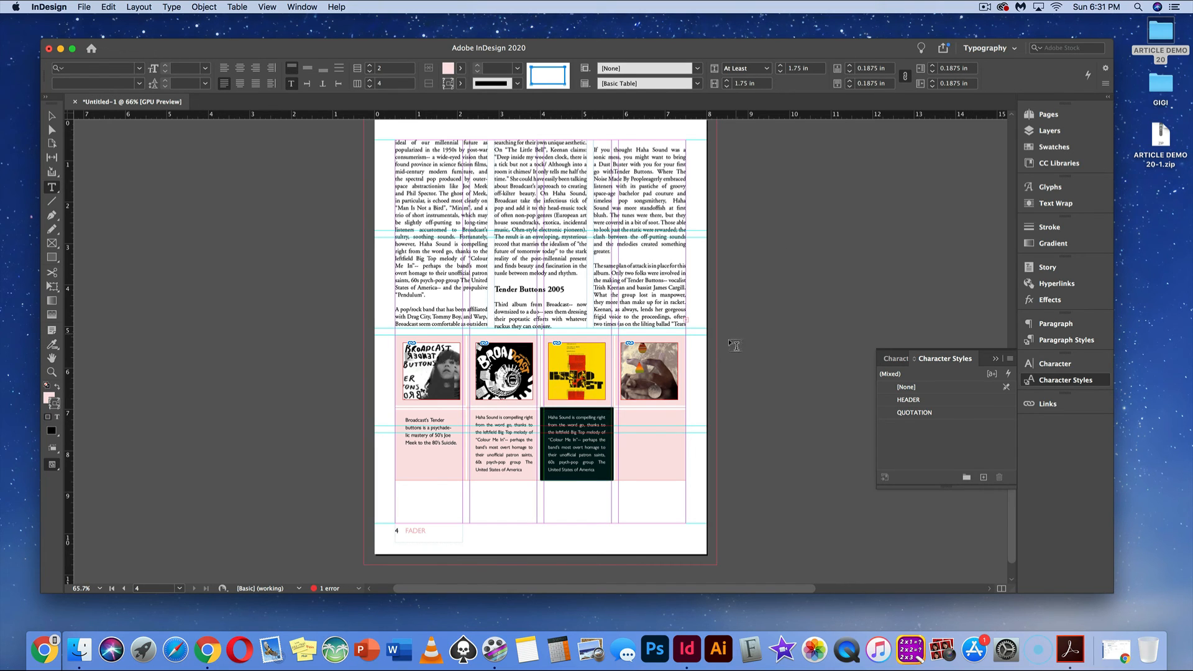
Paste the same caption into the cell below the fourth image and set that cell's insets to 0.1875 in on all sides
{"action": "left_click", "coordinate": [630, 433]}
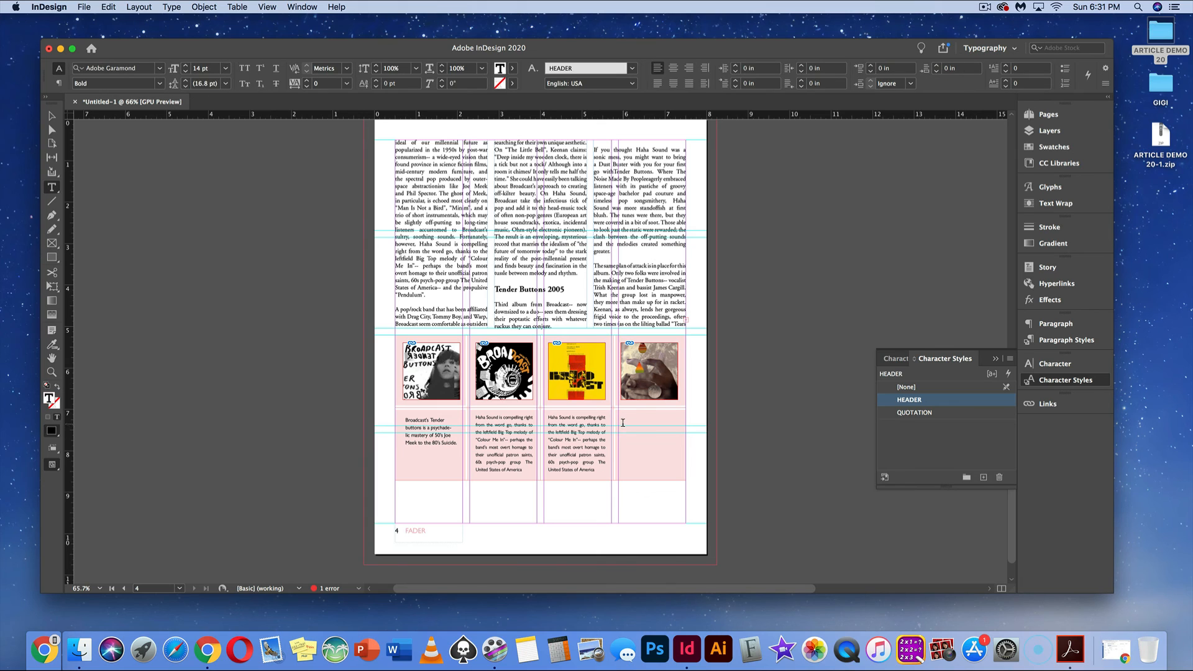
{"action": "key", "text": "super+v"}
{"action": "left_click_drag", "start_coordinate": [663, 458], "coordinate": [622, 416]}
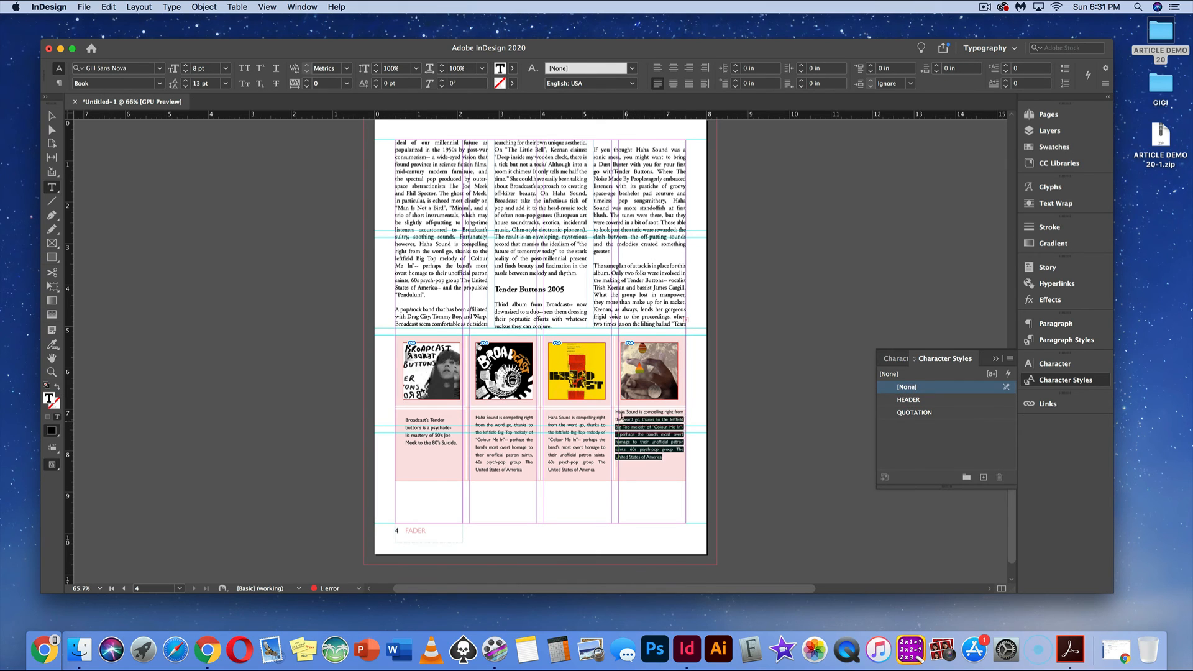
{"action": "key", "text": "Escape"}
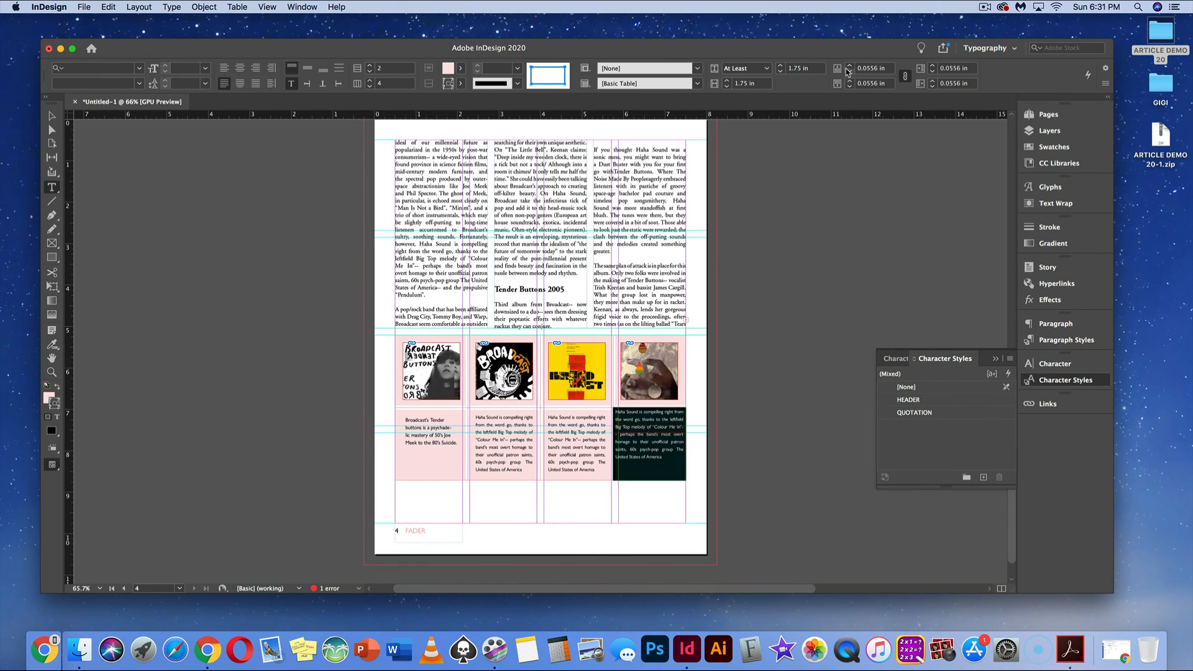
{"action": "left_click", "coordinate": [850, 66]}
{"action": "left_click", "coordinate": [850, 65]}
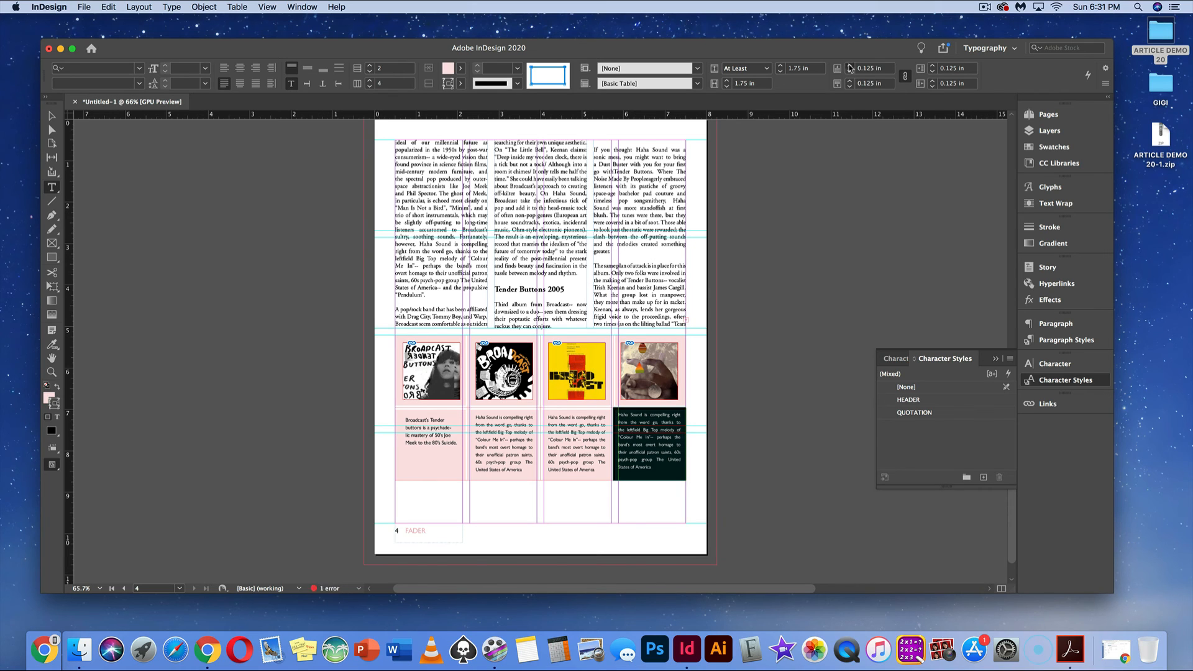
Review page 4 with its image and caption grid in full-screen presentation mode and return to the layout
{"action": "left_click", "coordinate": [701, 482]}
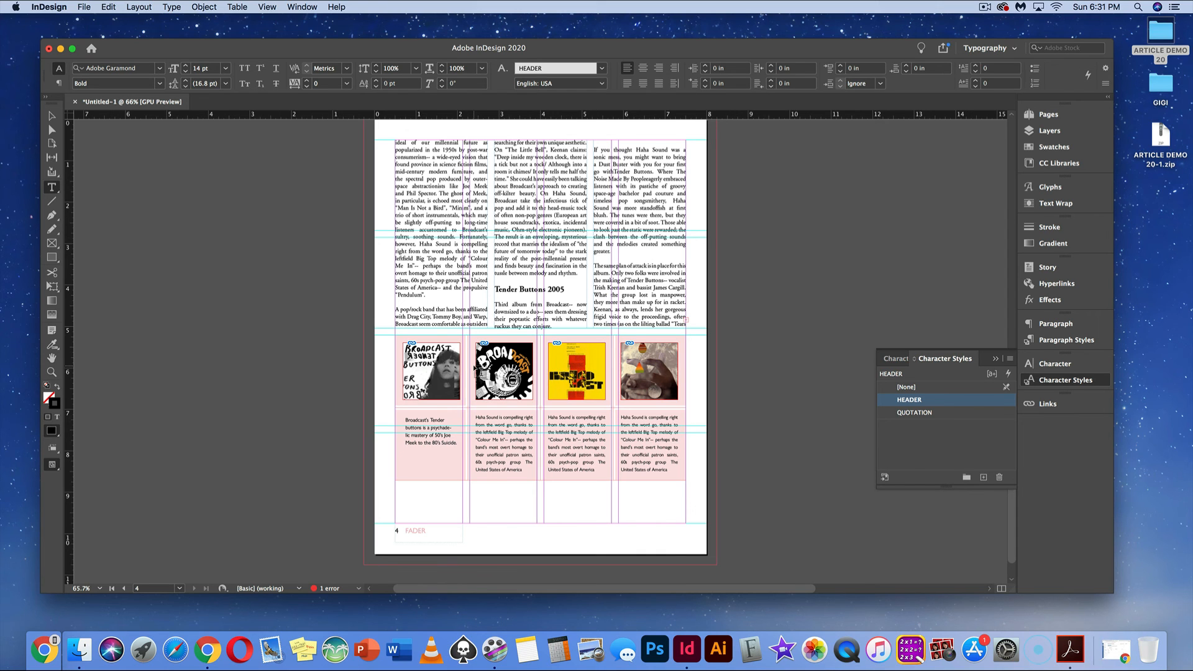
{"action": "key", "text": "shift+w"}
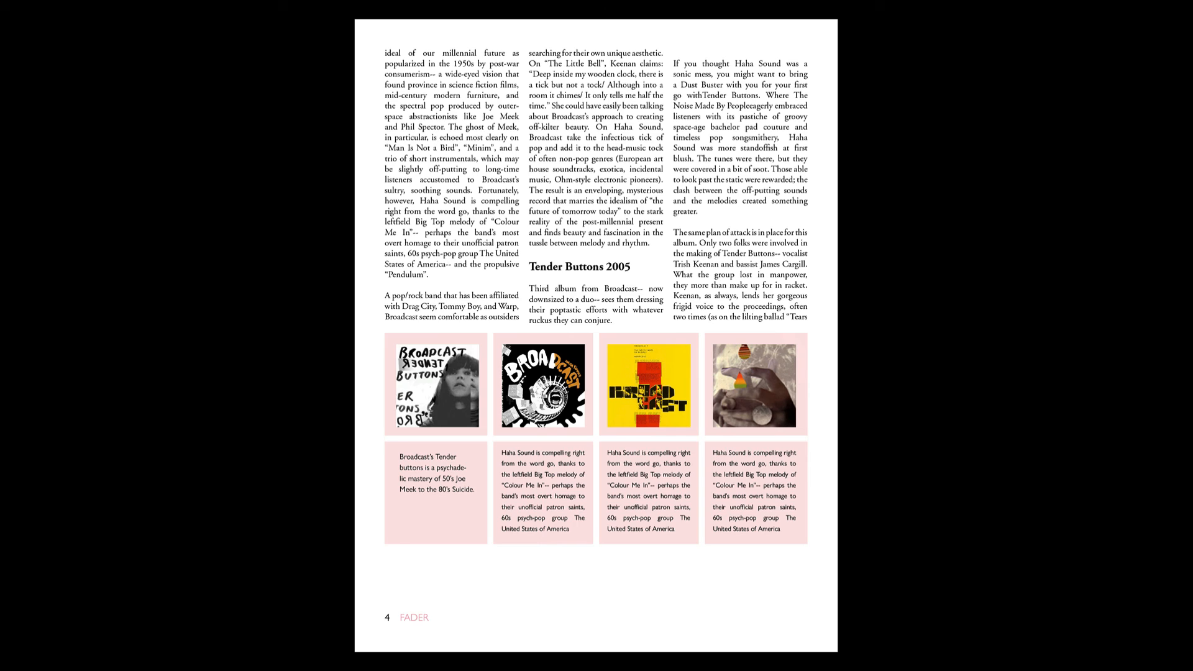
{"action": "key", "text": "Escape"}
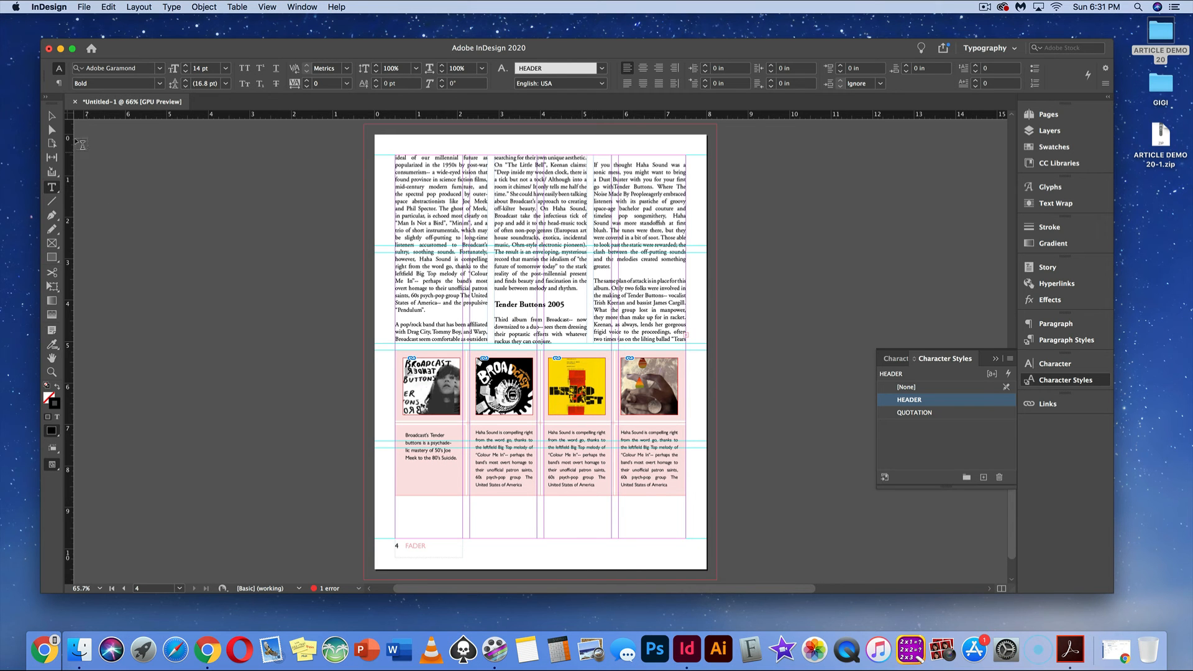
Set only the top inset of the page 4 table's text frame to 0.5 in and preview the page in full-screen presentation mode
{"action": "left_click", "coordinate": [51, 116]}
{"action": "left_click", "coordinate": [437, 486]}
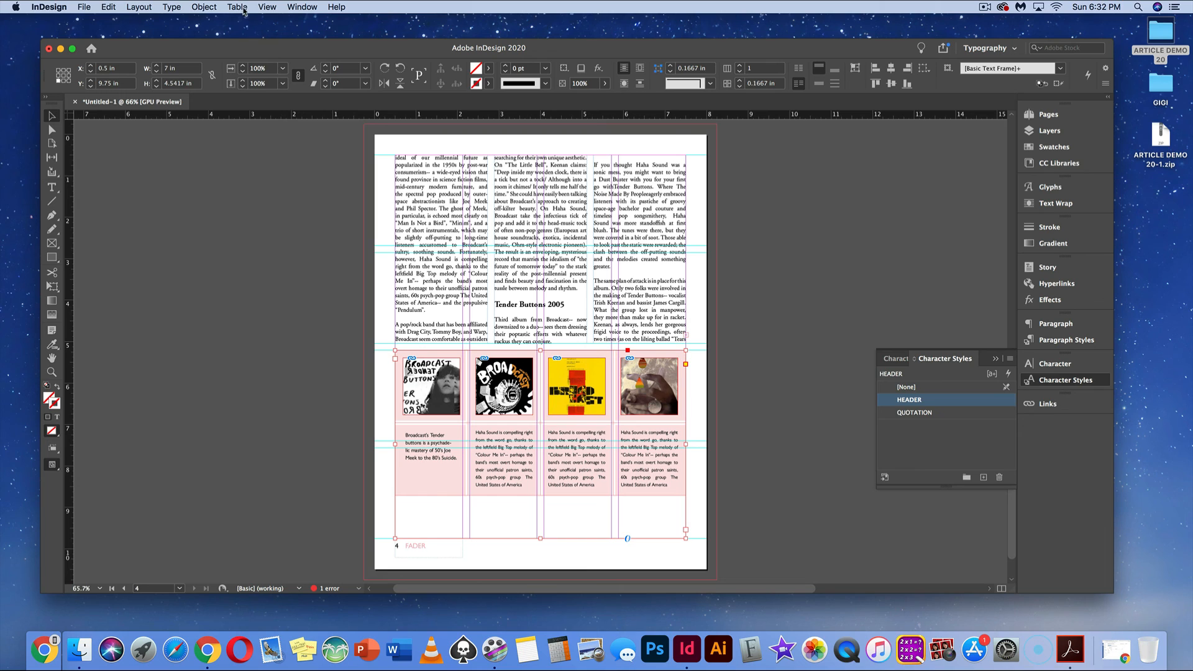
{"action": "left_click", "coordinate": [211, 6]}
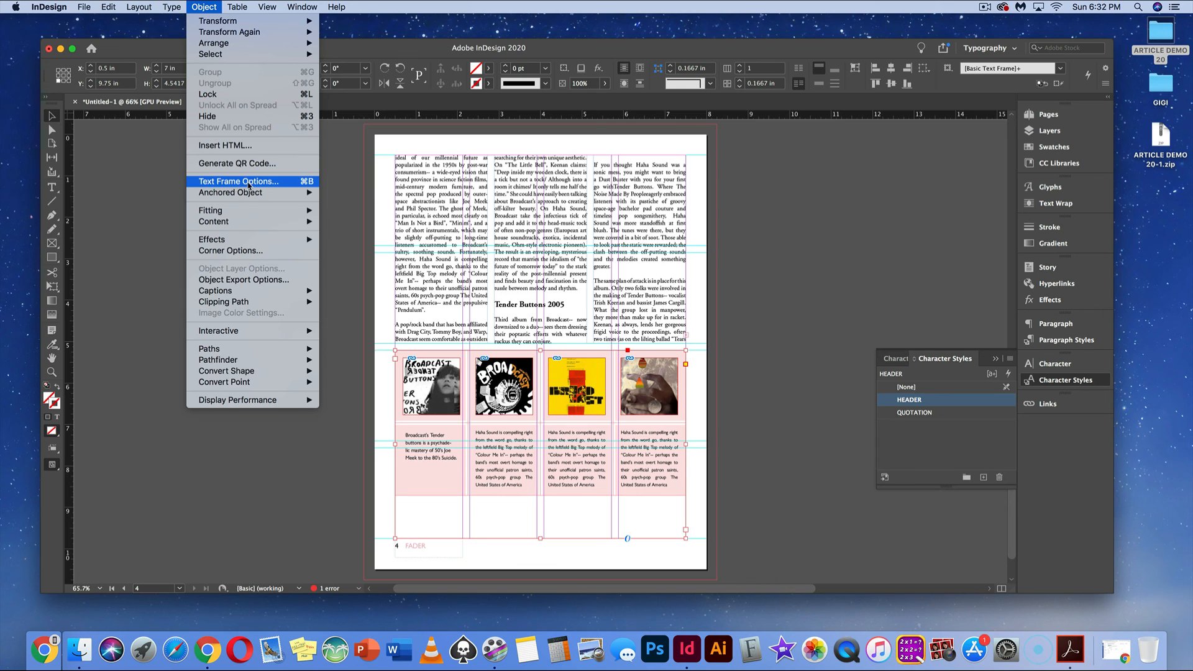
{"action": "left_click", "coordinate": [309, 186]}
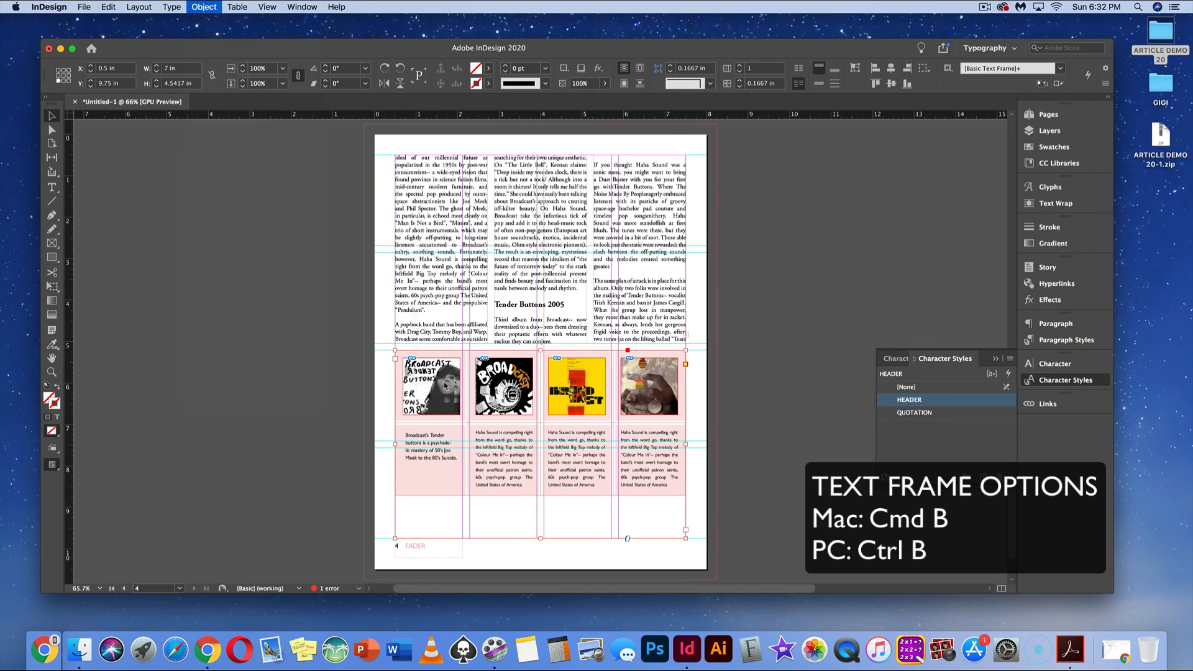
{"action": "left_click_drag", "start_coordinate": [535, 205], "coordinate": [839, 129]}
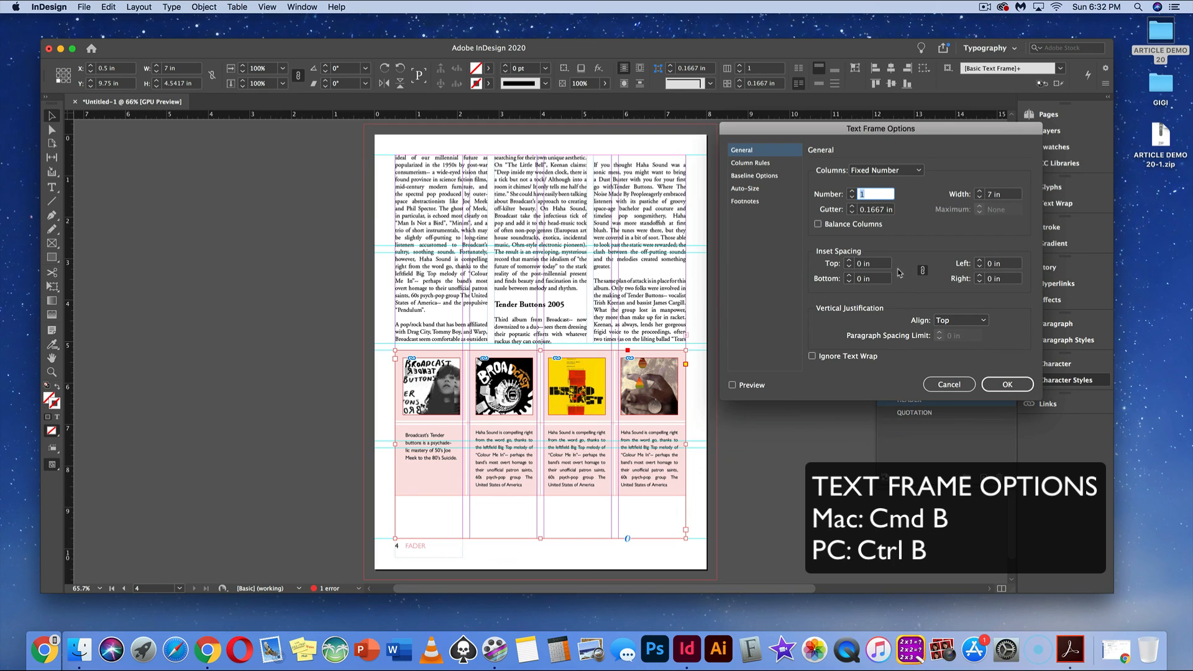
{"action": "left_click", "coordinate": [923, 270]}
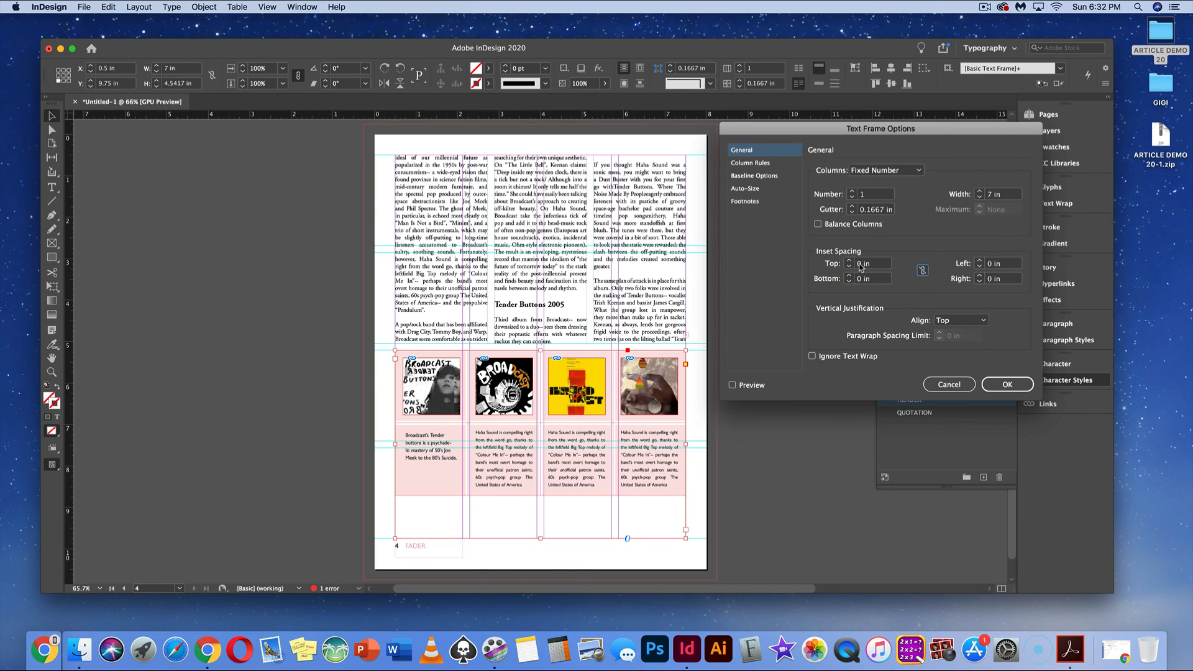
{"action": "left_click", "coordinate": [850, 262]}
{"action": "left_click", "coordinate": [732, 384]}
{"action": "left_click", "coordinate": [849, 260]}
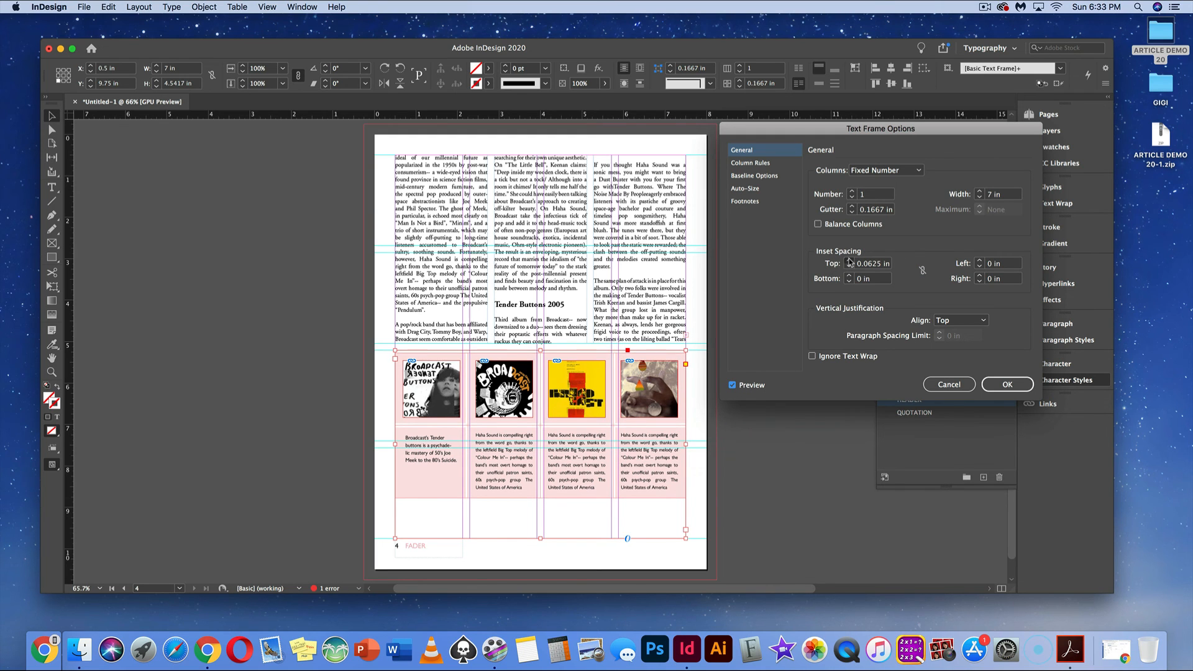
{"action": "left_click", "coordinate": [850, 261]}
{"action": "left_click", "coordinate": [850, 262]}
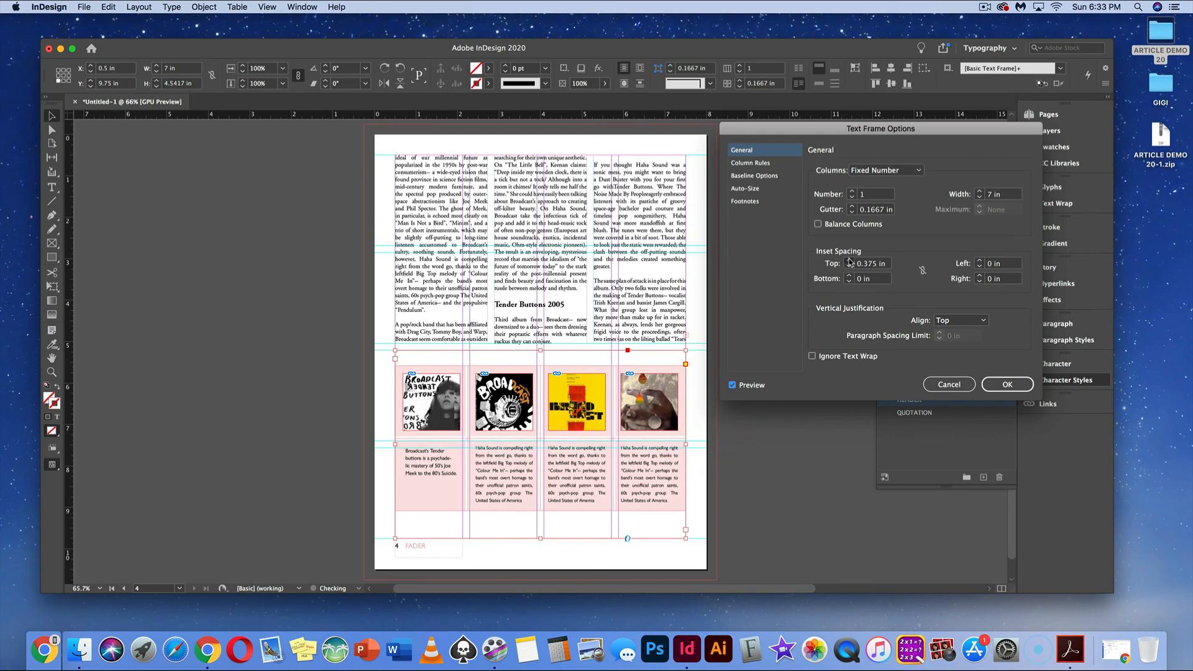
{"action": "left_click", "coordinate": [849, 261]}
{"action": "left_click", "coordinate": [849, 261]}
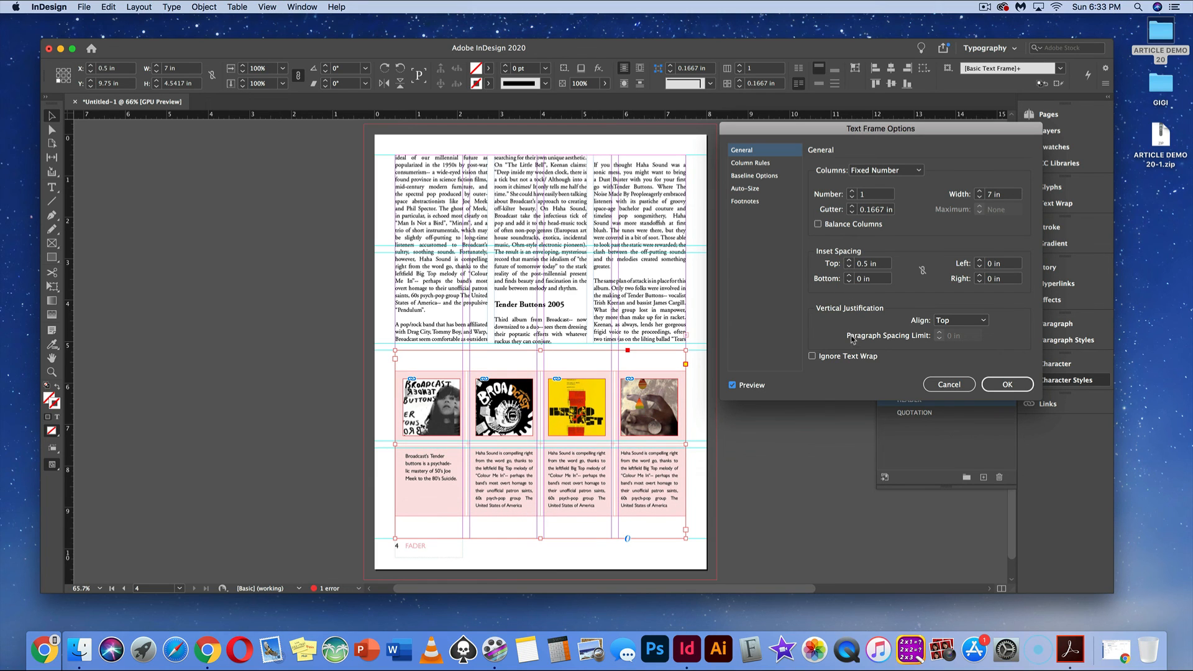
{"action": "left_click", "coordinate": [1012, 385]}
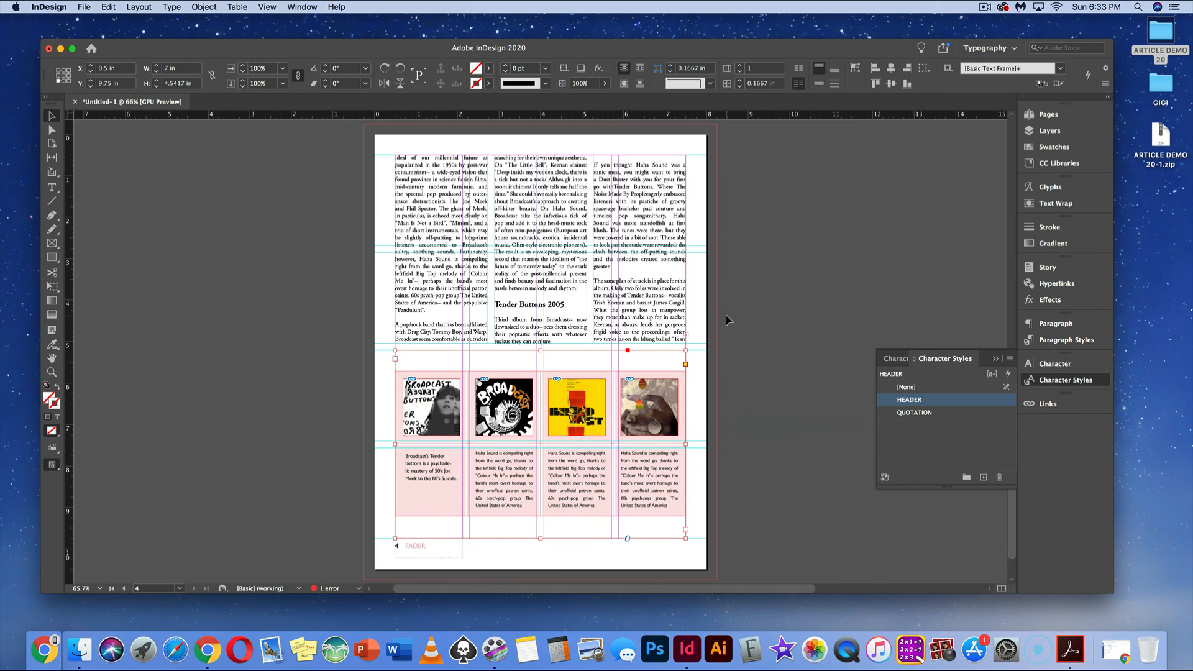
{"action": "key", "text": "shift+w"}
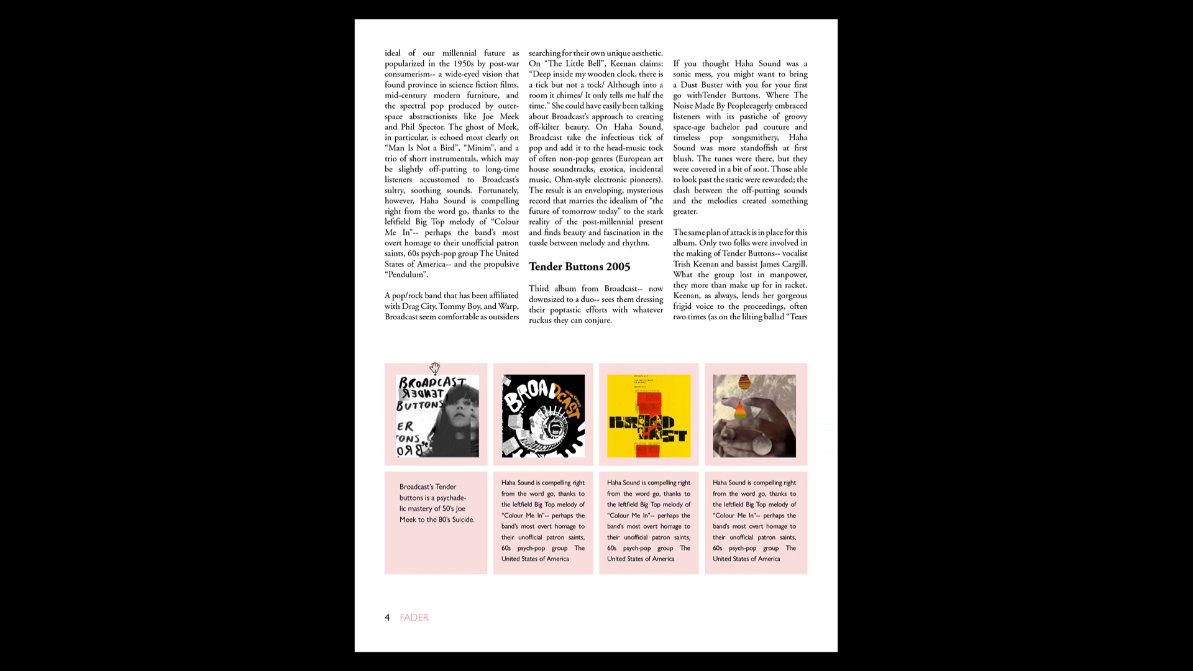
{"action": "key", "text": "Escape"}
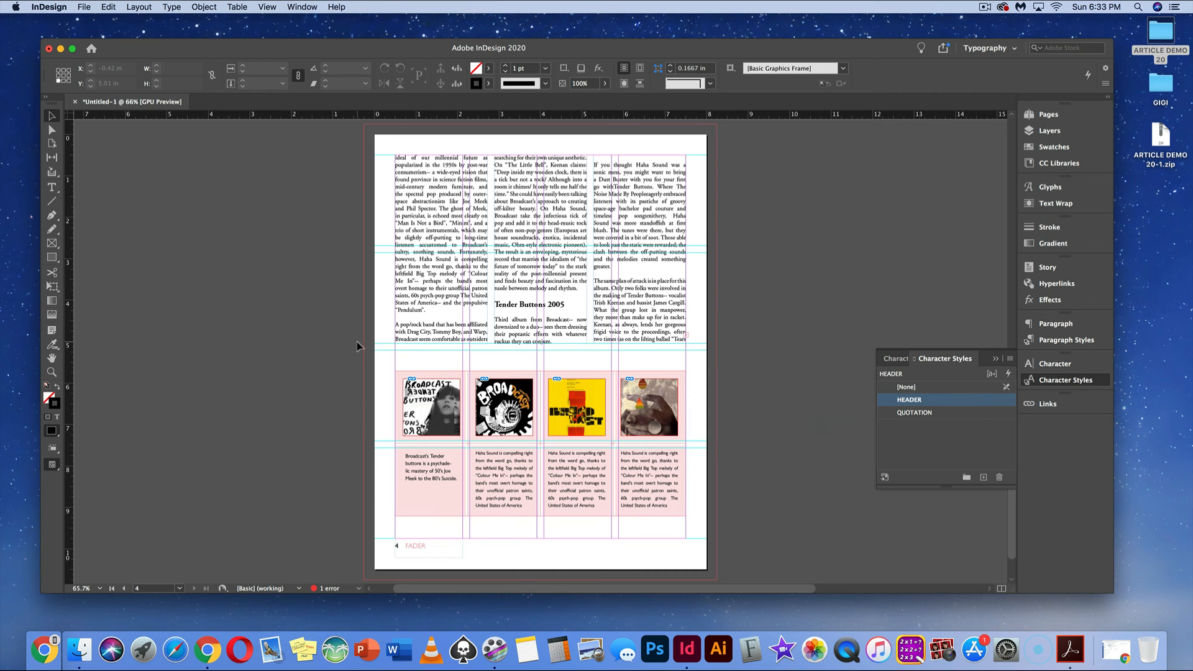
Draw a straight horizontal line 7 in long with the Pen tool between the side margins, along the top edge of the table's frame
{"action": "left_click", "coordinate": [53, 216]}
{"action": "left_click", "coordinate": [395, 351]}
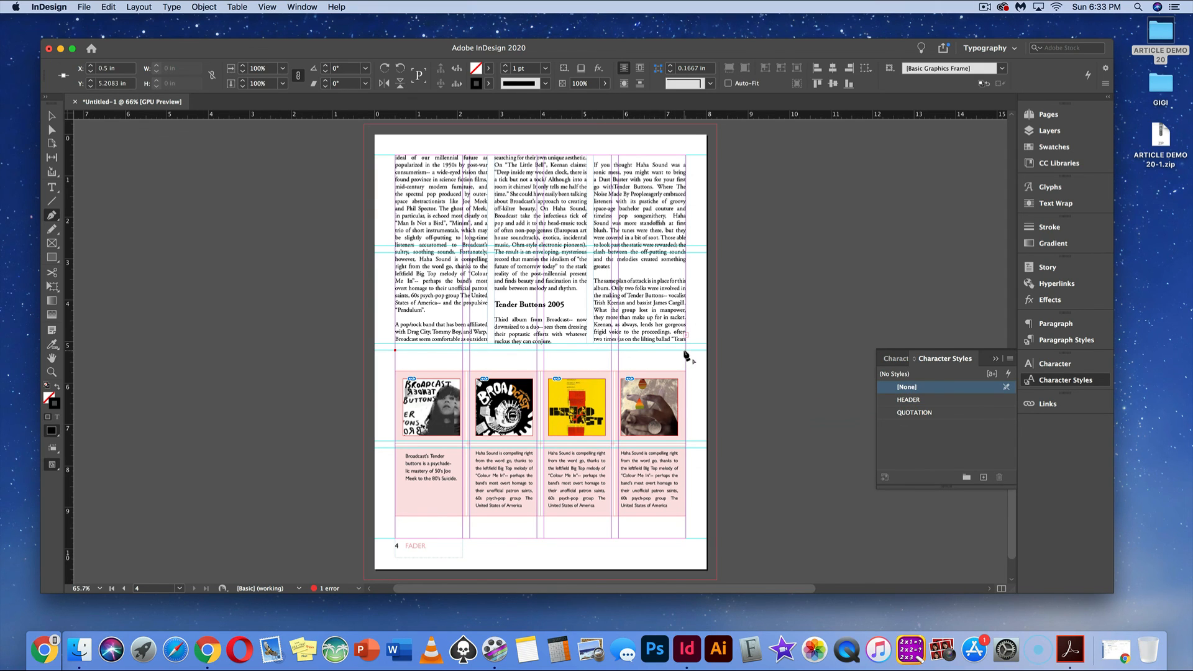
{"action": "left_click", "coordinate": [686, 351], "text": "shift"}
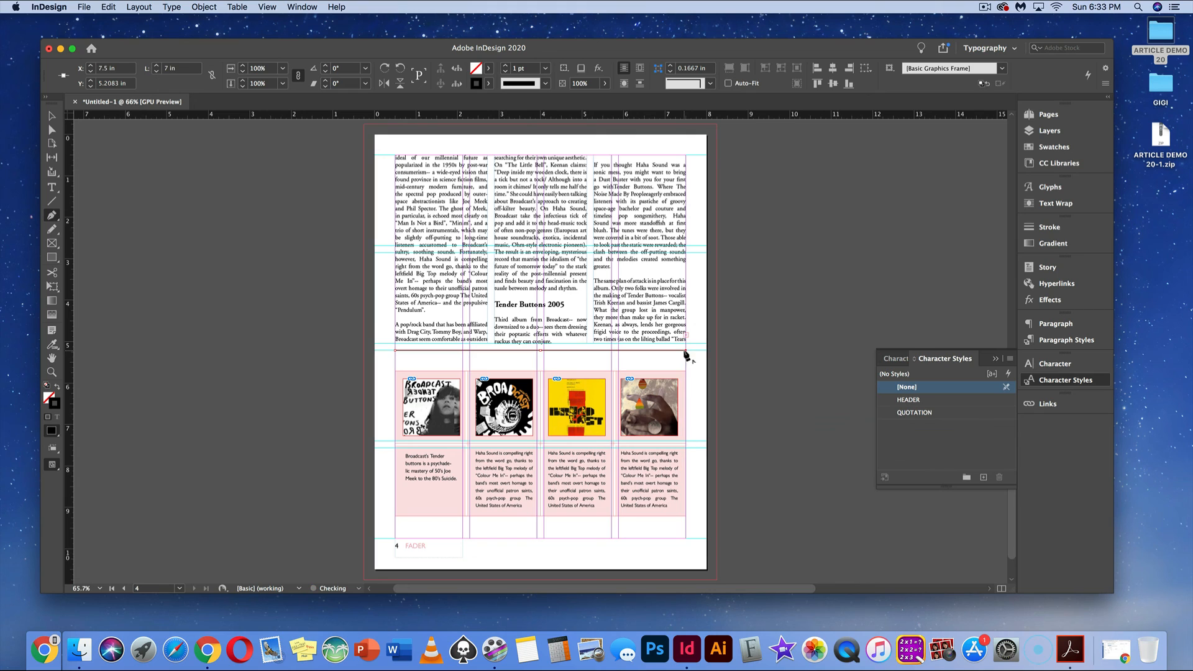
Give the divider line a 0.25 pt stroke in PANTONE P 109-2 U and deselect it
{"action": "left_click", "coordinate": [544, 69]}
{"action": "left_click", "coordinate": [536, 93]}
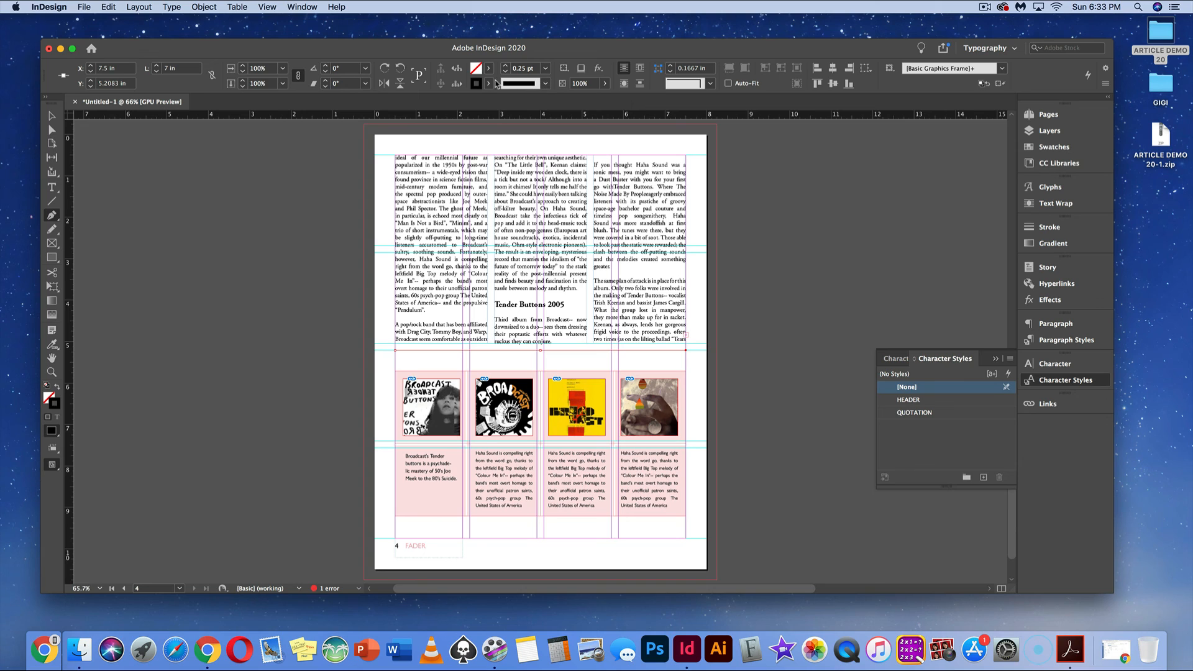
{"action": "left_click", "coordinate": [488, 83]}
{"action": "scroll", "coordinate": [435, 194], "scroll_direction": "down", "scroll_amount": 3}
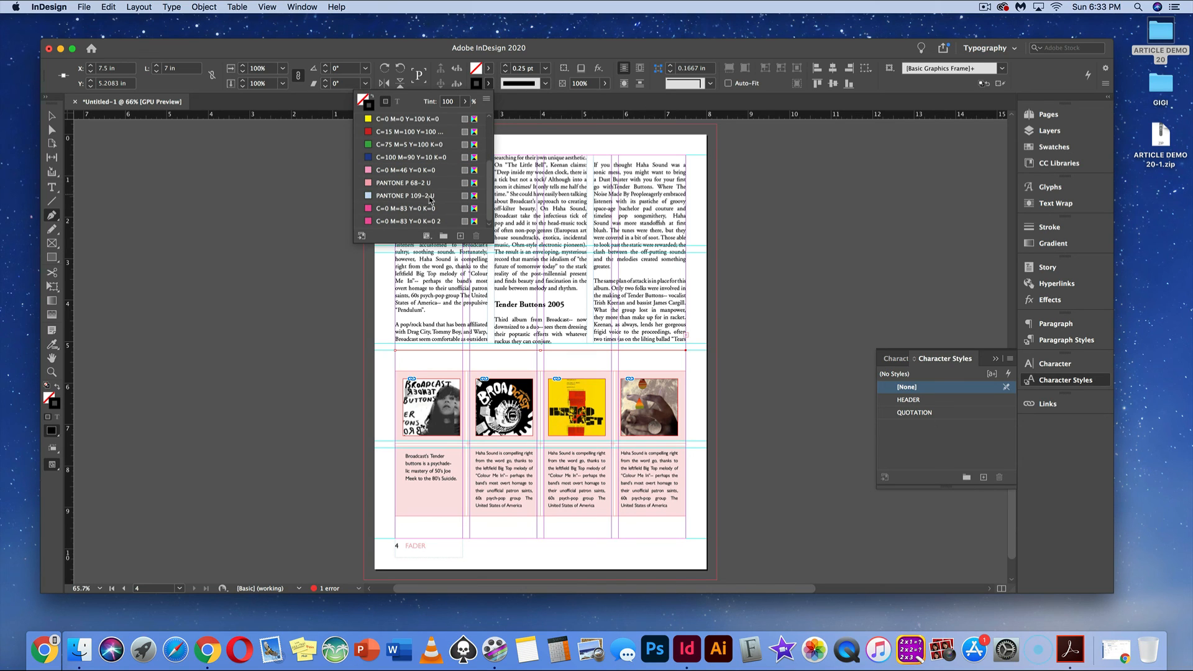
{"action": "left_click", "coordinate": [410, 197]}
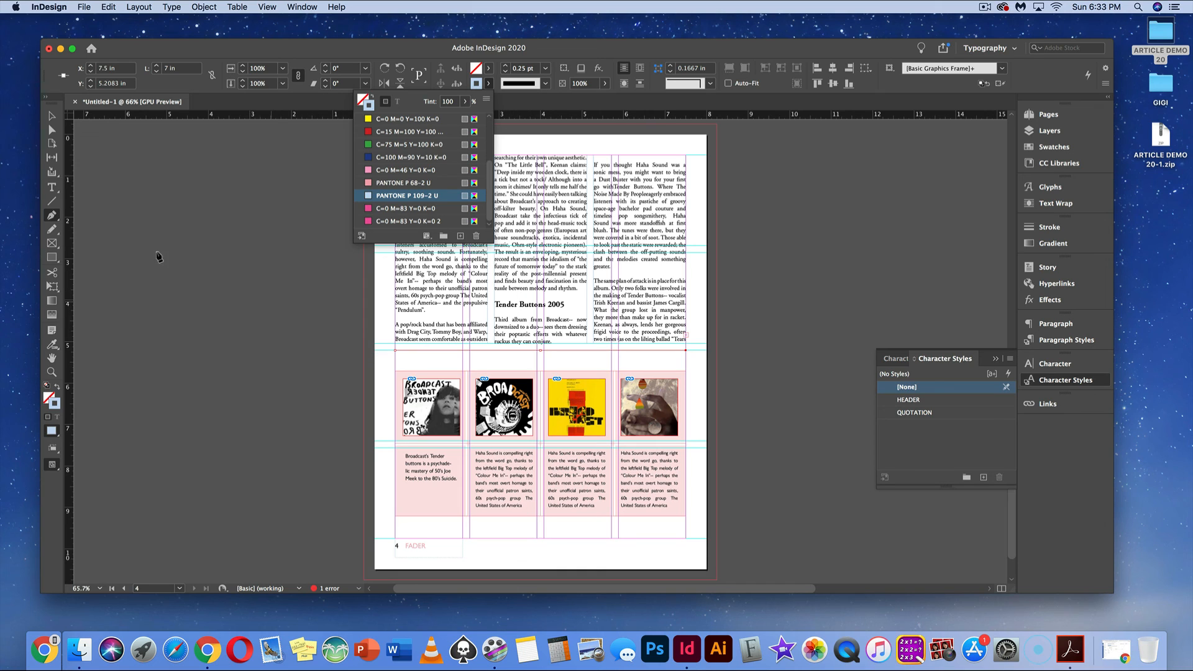
{"action": "left_click", "coordinate": [51, 117]}
{"action": "left_click", "coordinate": [192, 278]}
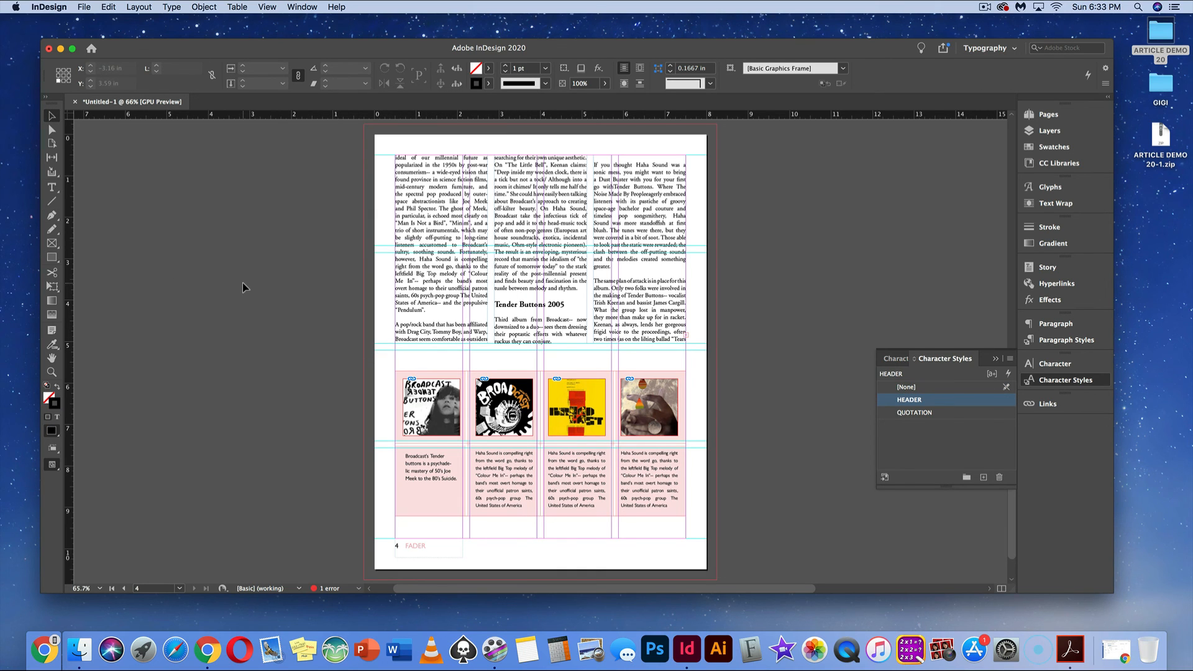
Review the article's pages in full-screen presentation mode and return to the layout
{"action": "key", "text": "shift+w"}
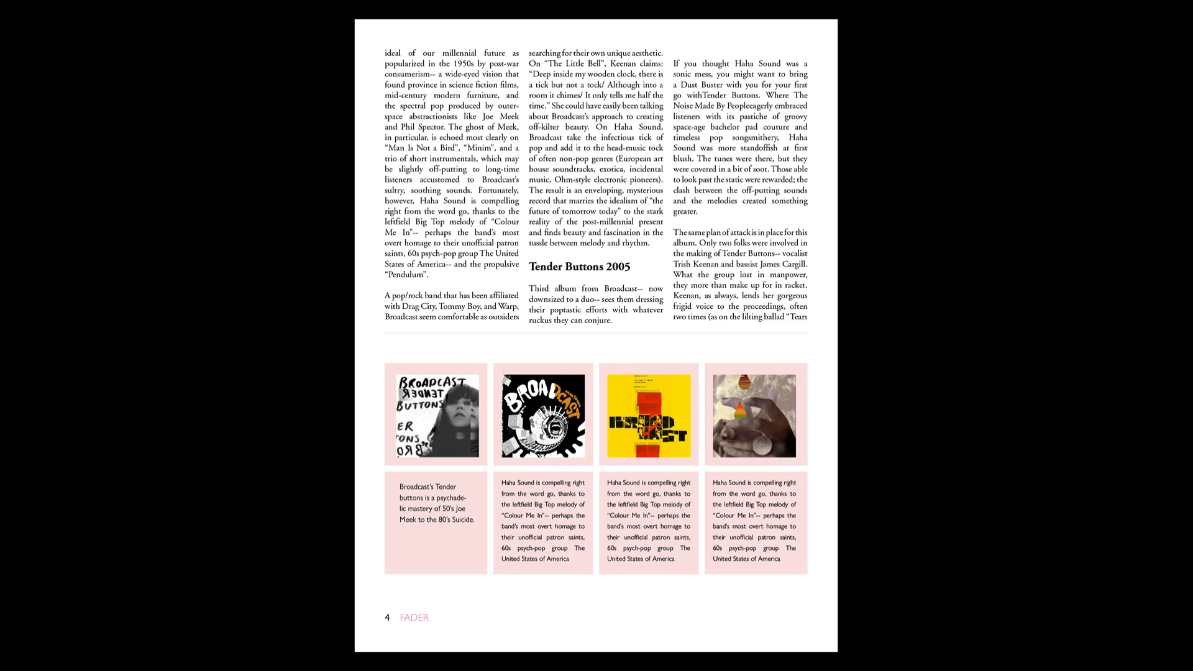
{"action": "key", "text": "Left"}
{"action": "key", "text": "Left"}
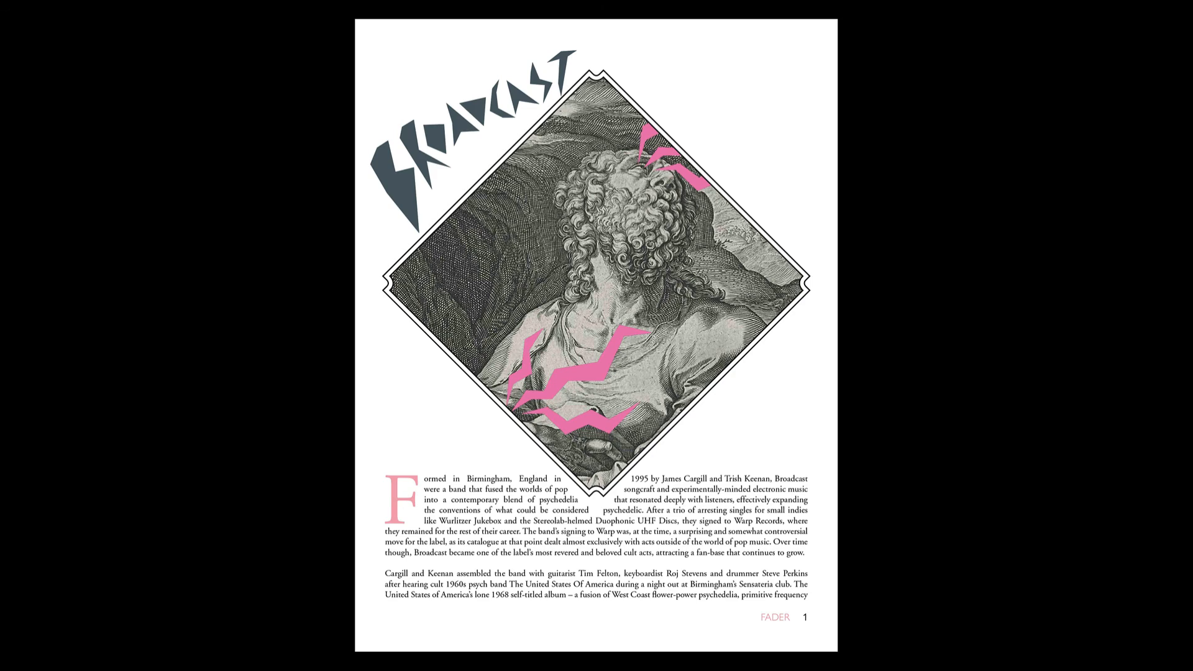
{"action": "key", "text": "Right"}
{"action": "key", "text": "Escape"}
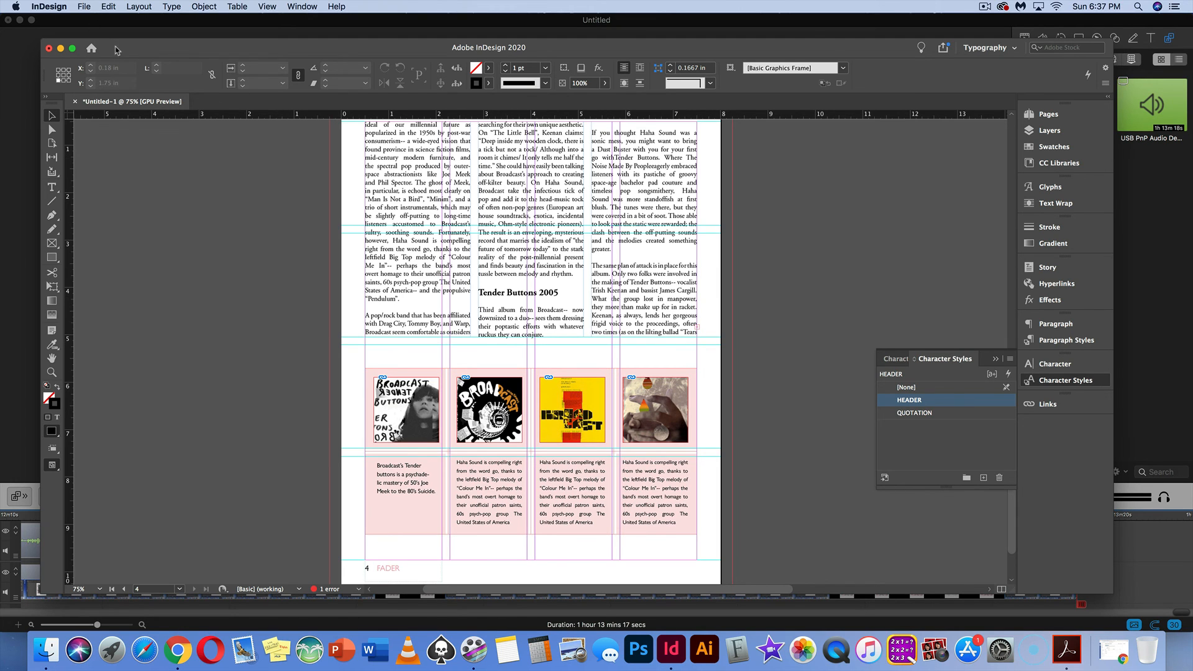
Save the document under the name EXAMPLE JT in the ARTICLE DEMO 20 folder as an InDesign 2020 document
{"action": "left_click_drag", "start_coordinate": [113, 47], "coordinate": [99, 31]}
{"action": "left_click", "coordinate": [89, 7]}
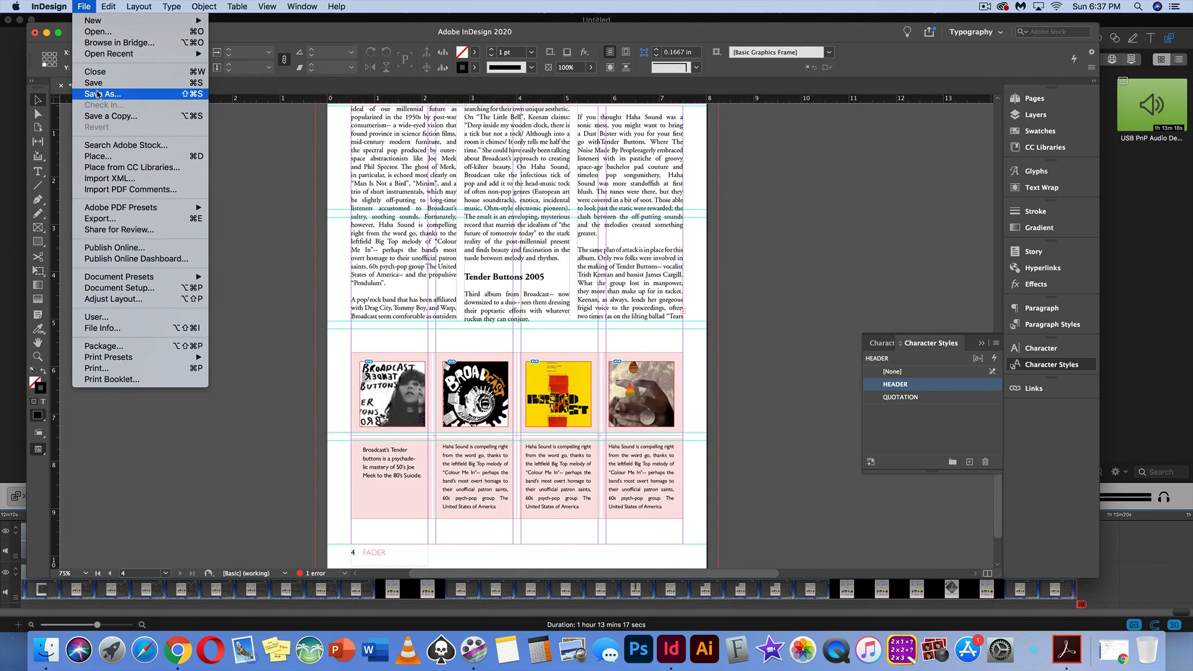
{"action": "left_click", "coordinate": [98, 94]}
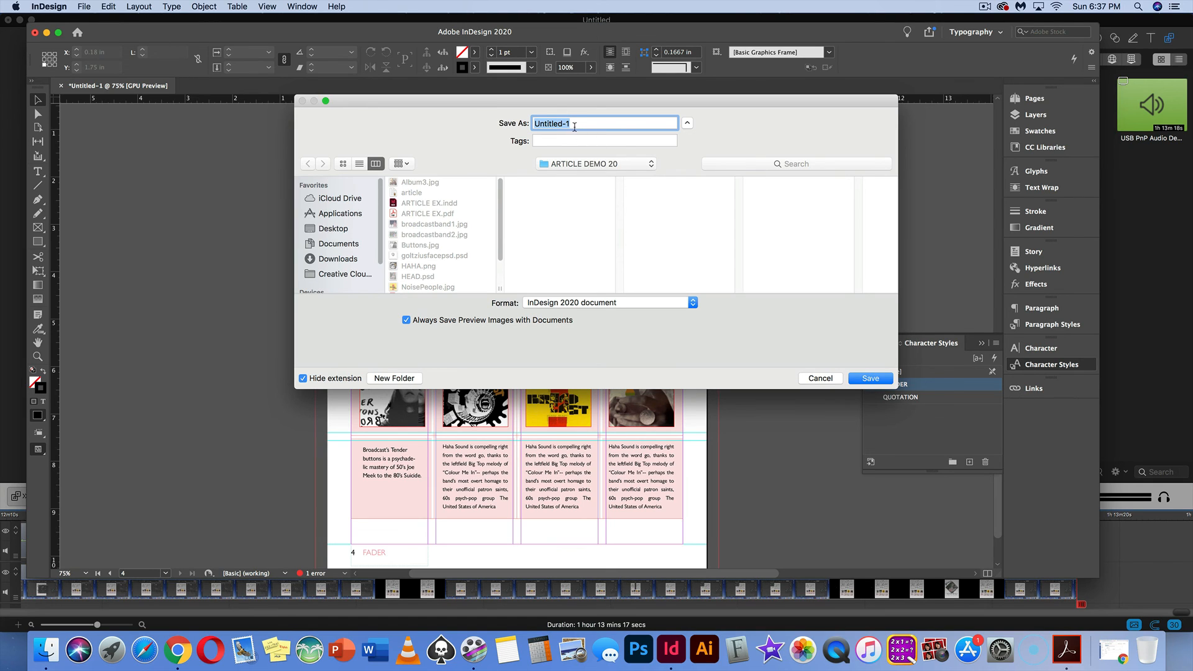
{"action": "type", "text": "EXAMPLE JT"}
{"action": "left_click", "coordinate": [871, 378]}
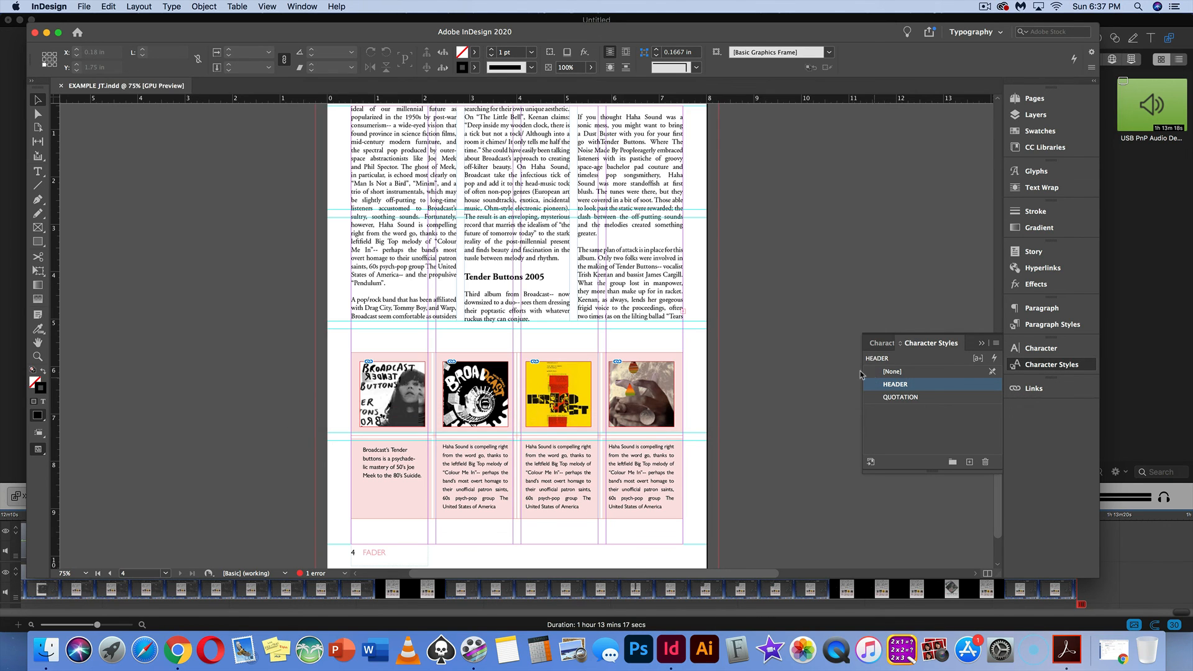
Export all pages as spreads to a print PDF named EXAMPLE JT, based on the High Quality Print preset, accepting the overset text warning
{"action": "left_click", "coordinate": [88, 5]}
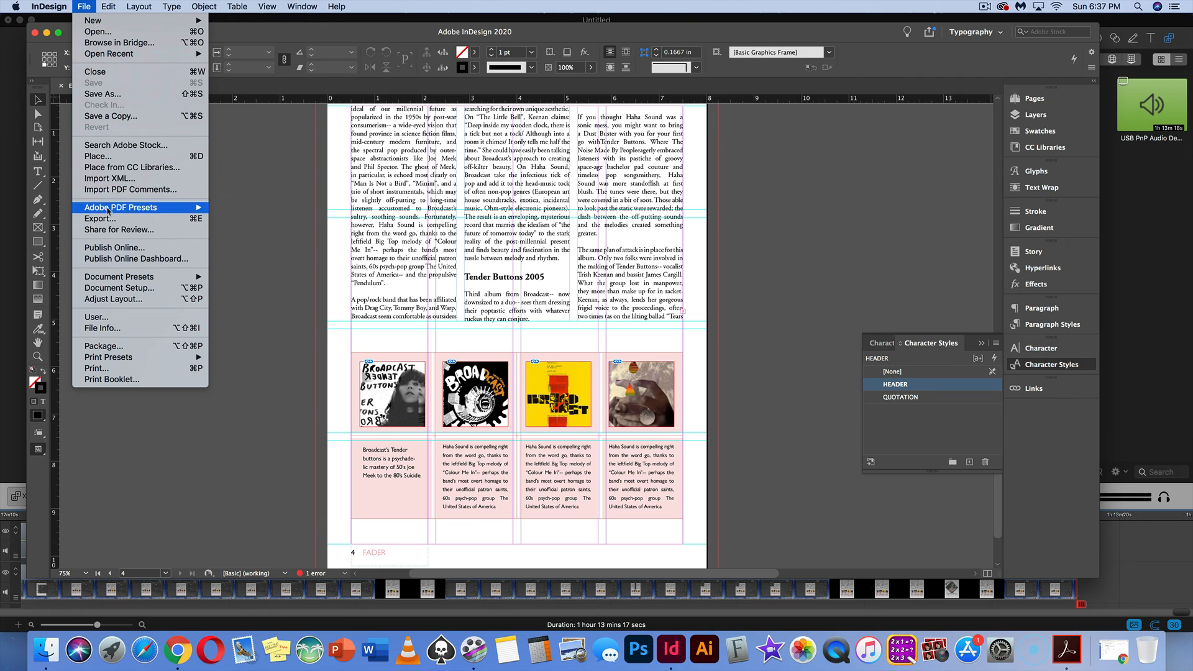
{"action": "left_click", "coordinate": [109, 219]}
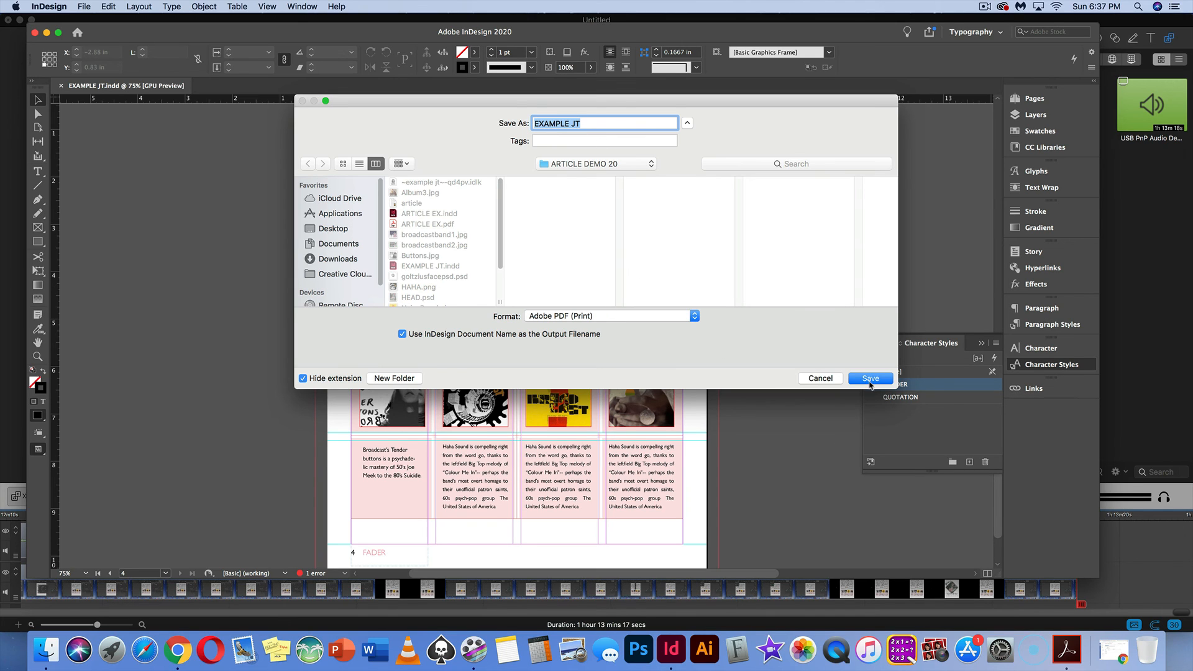
{"action": "left_click", "coordinate": [871, 379]}
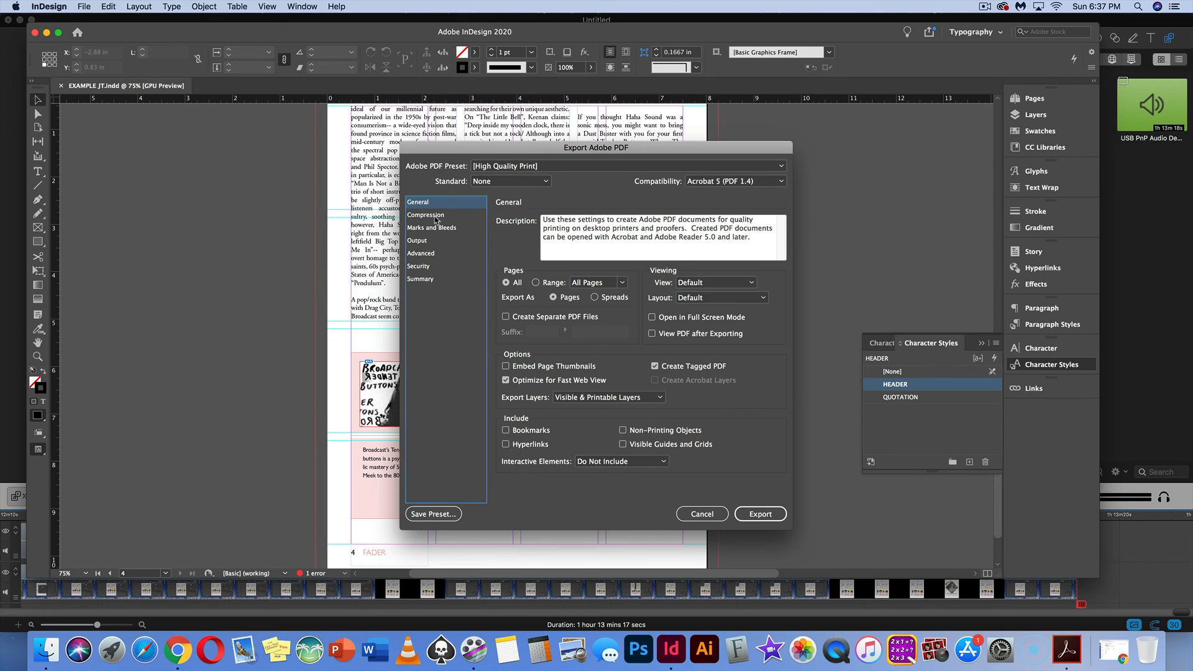
{"action": "left_click", "coordinate": [595, 297]}
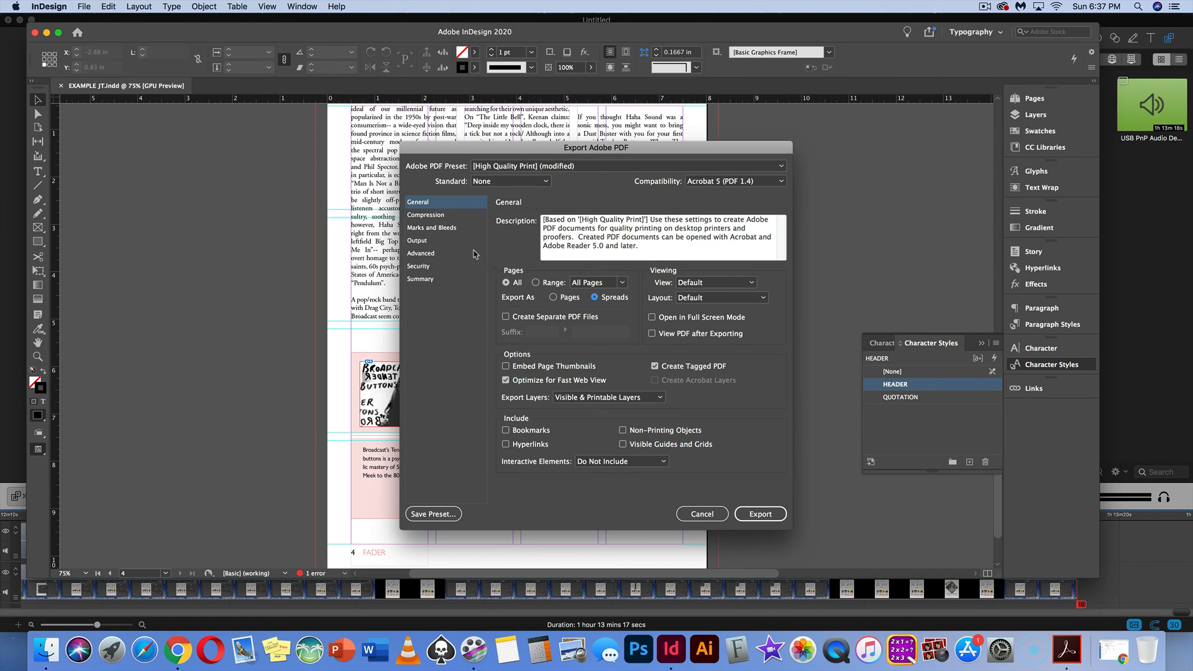
{"action": "left_click", "coordinate": [451, 232]}
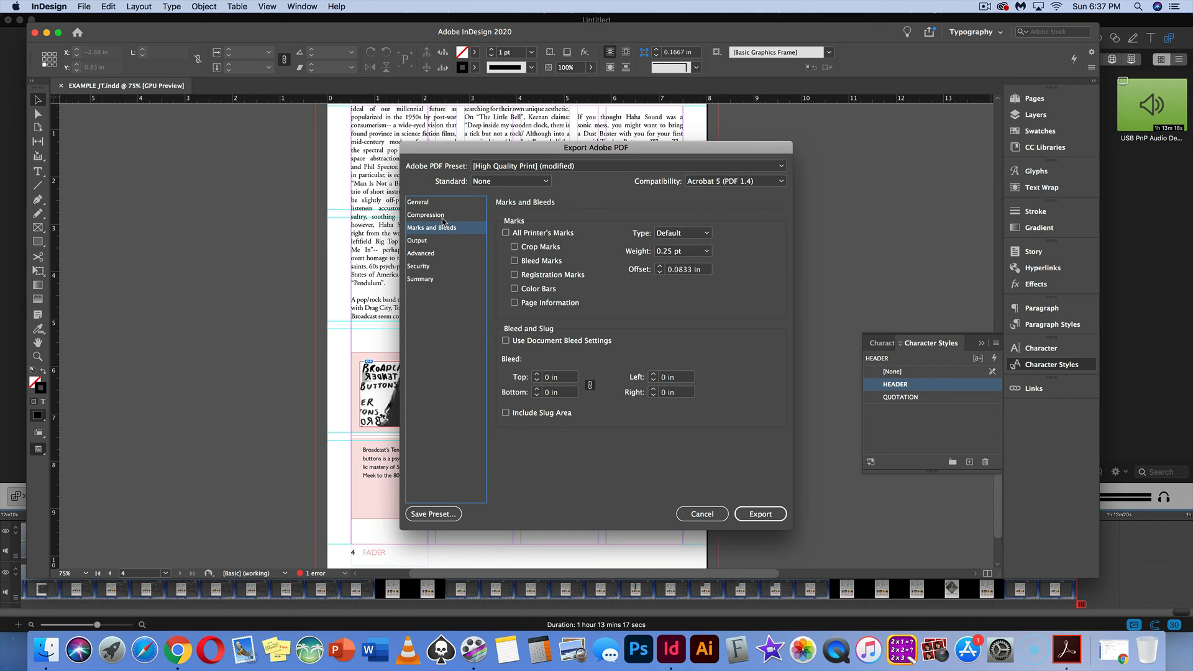
{"action": "left_click", "coordinate": [426, 204]}
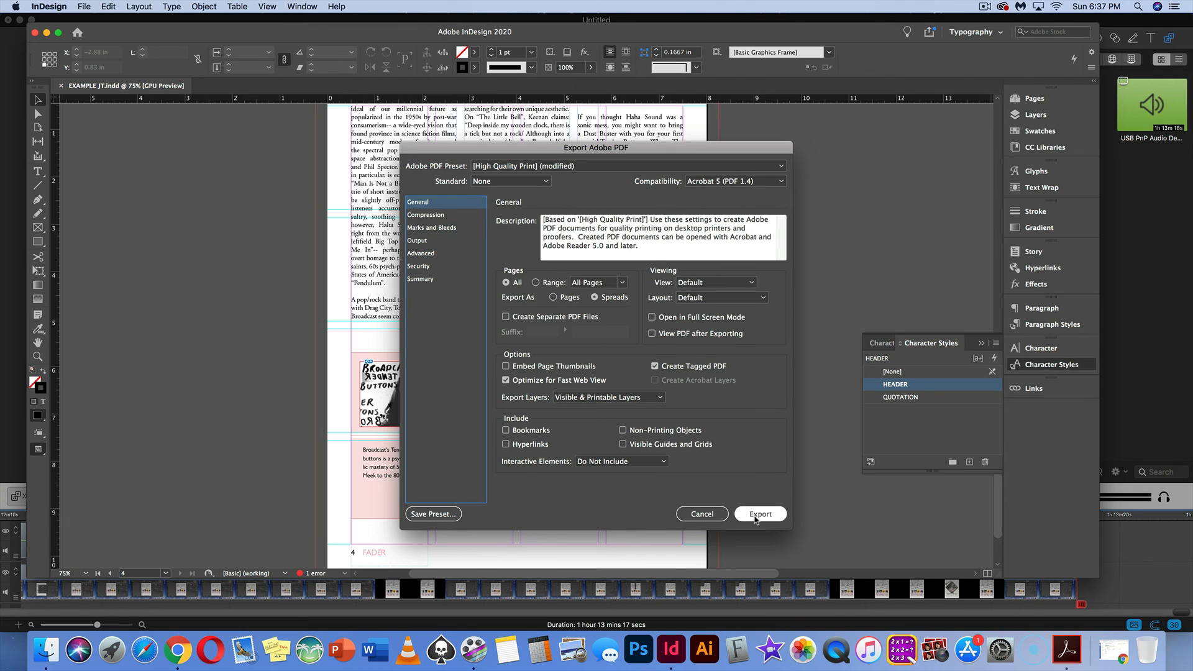
{"action": "left_click", "coordinate": [755, 515]}
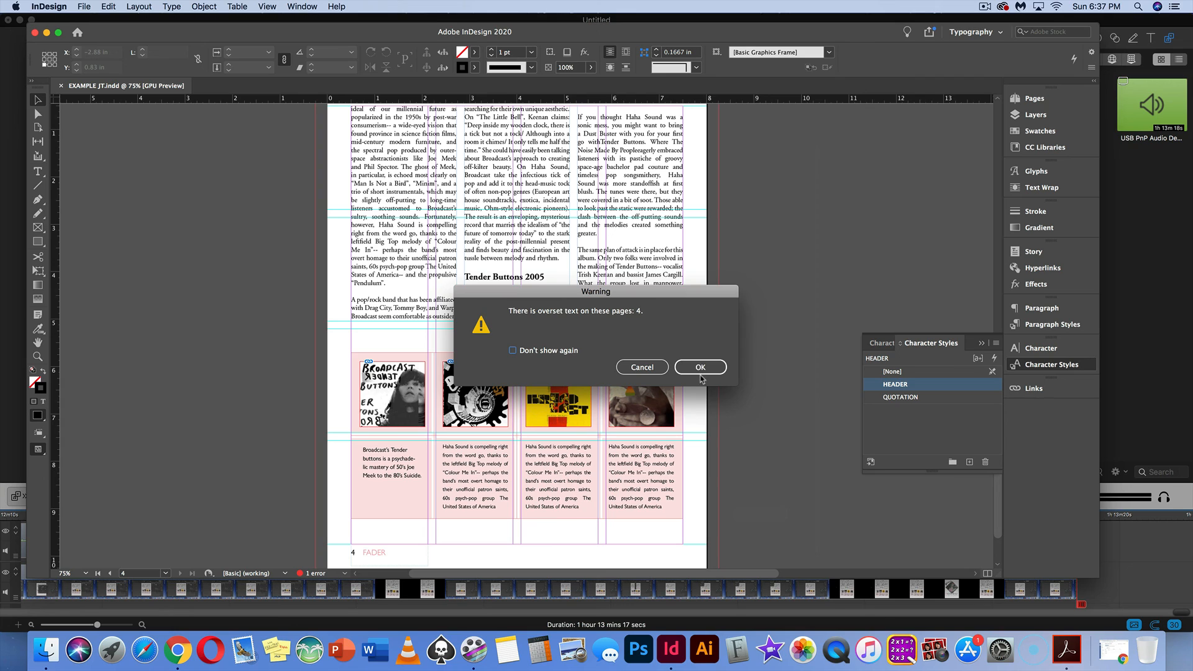
{"action": "left_click", "coordinate": [700, 368]}
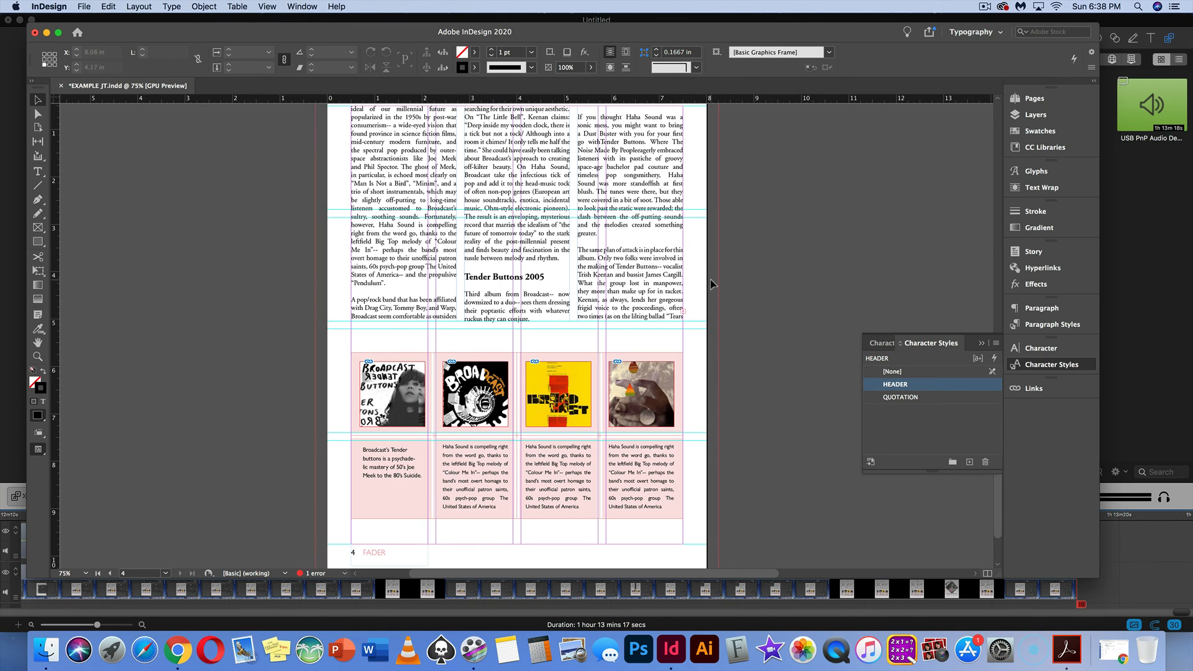
Minimize the open windows and open EXAMPLE JT.pdf from the ARTICLE DEMO 20 folder in Acrobat
{"action": "left_click", "coordinate": [20, 20]}
{"action": "left_click", "coordinate": [46, 33]}
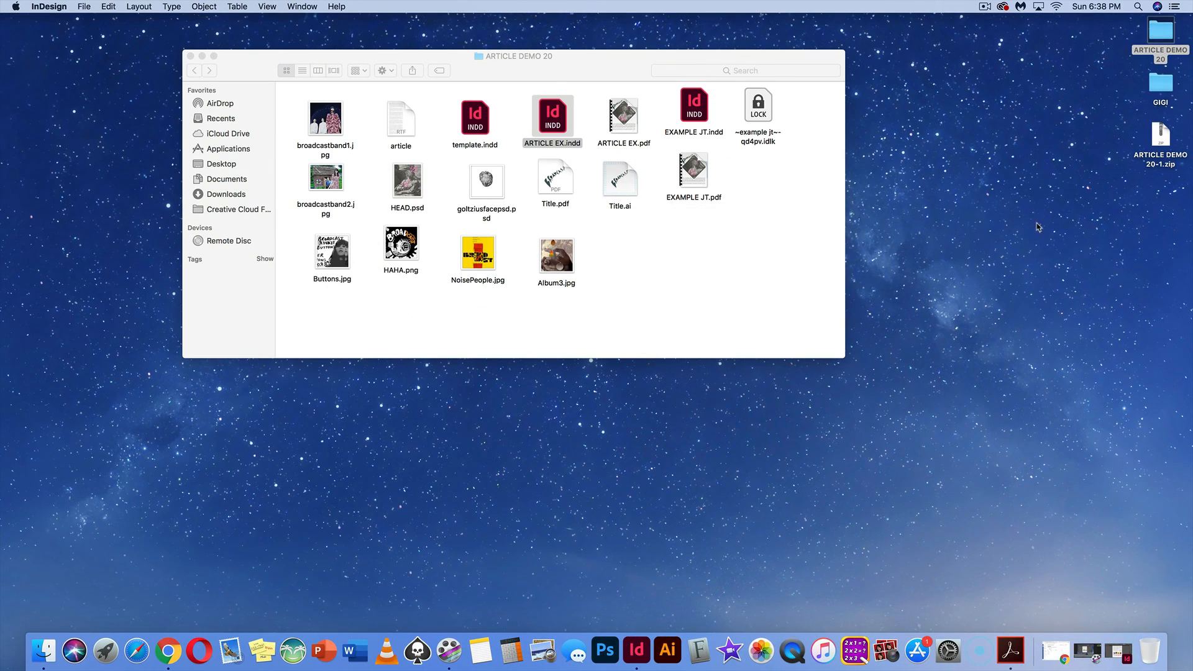
{"action": "left_click", "coordinate": [607, 300]}
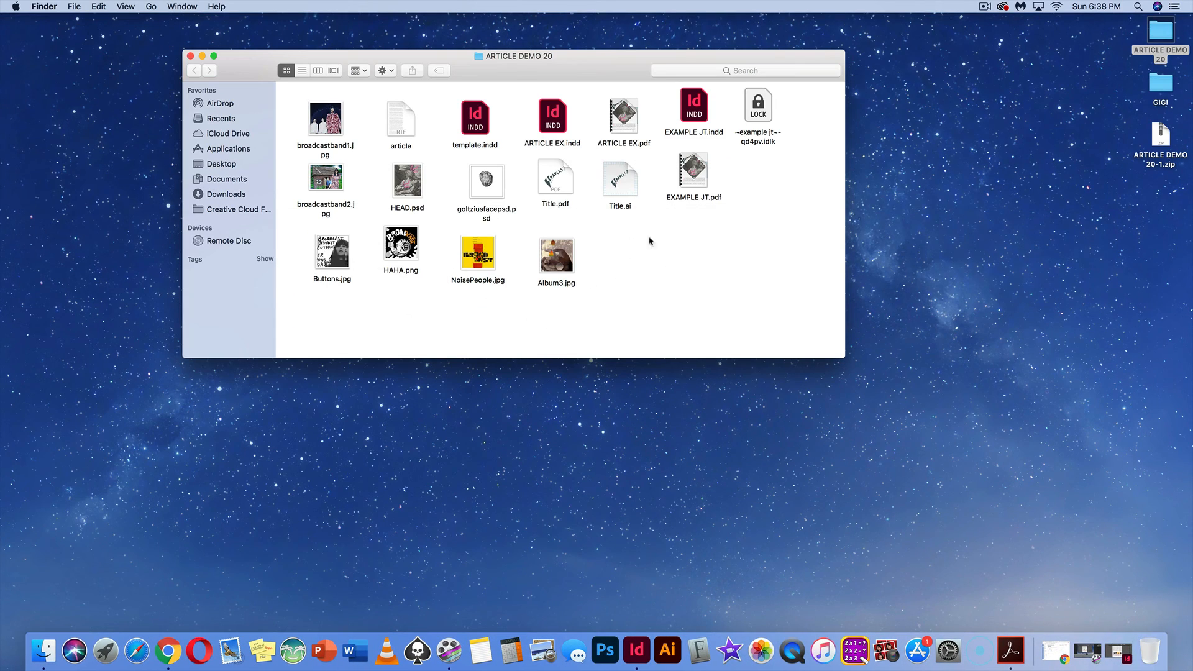
{"action": "double_click", "coordinate": [693, 173]}
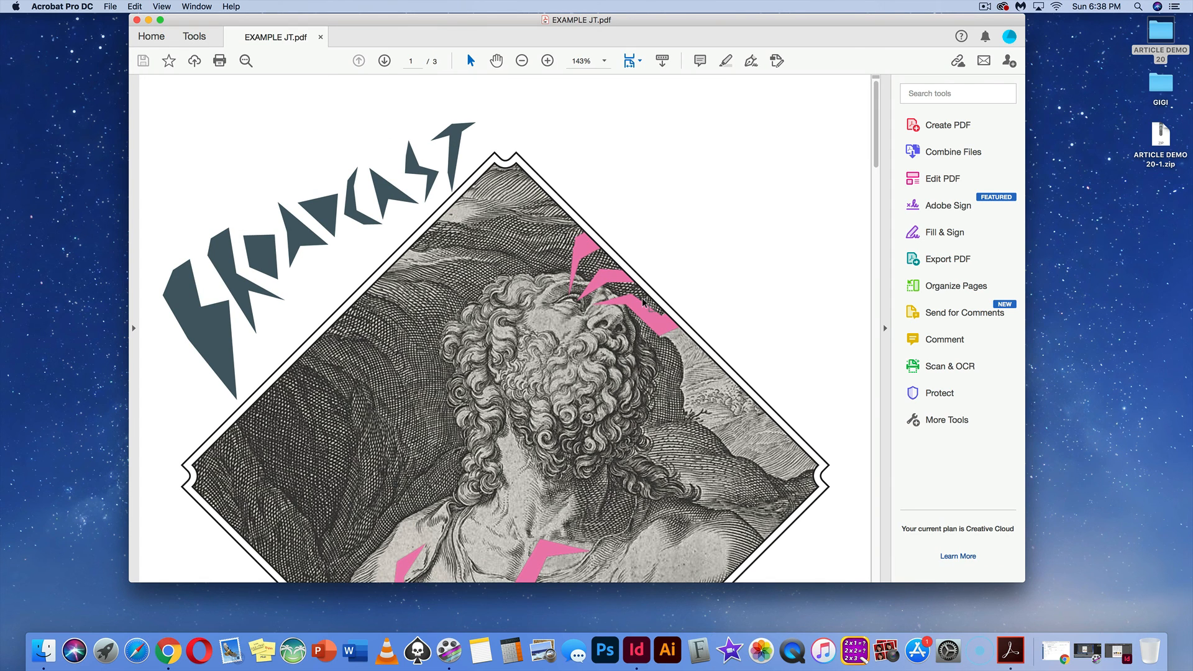
View the exported PDF in full-screen mode and page through its spreads to page 4
{"action": "key", "text": "super+l"}
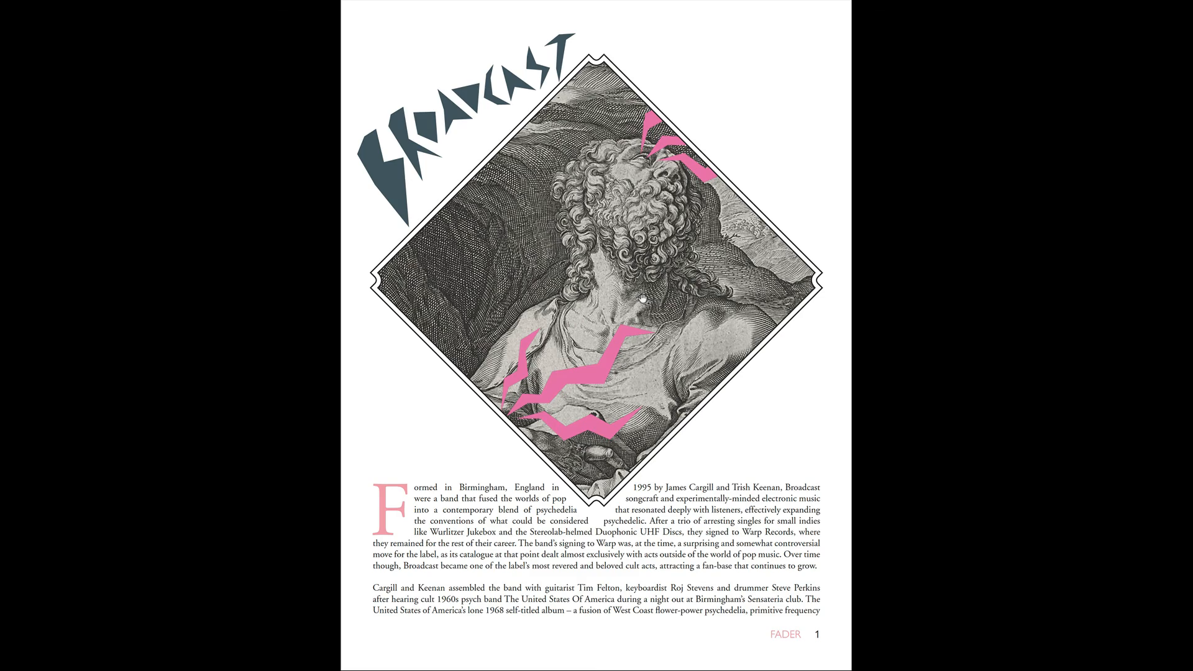
{"action": "left_click", "coordinate": [643, 299]}
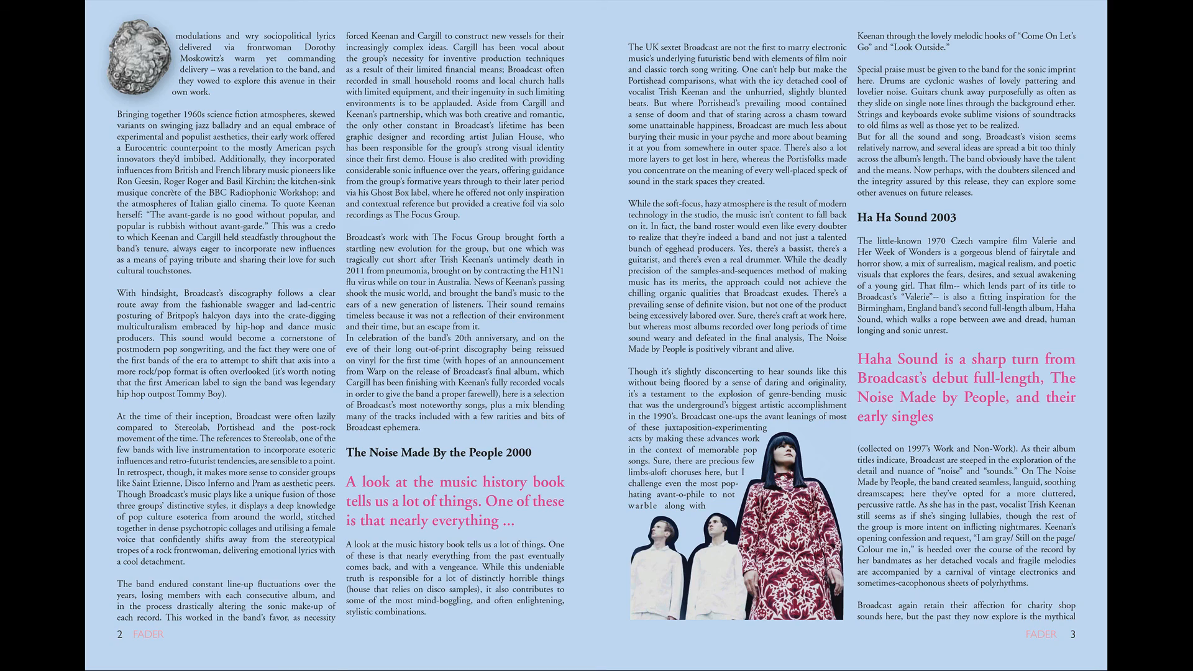
{"action": "key", "text": "Right"}
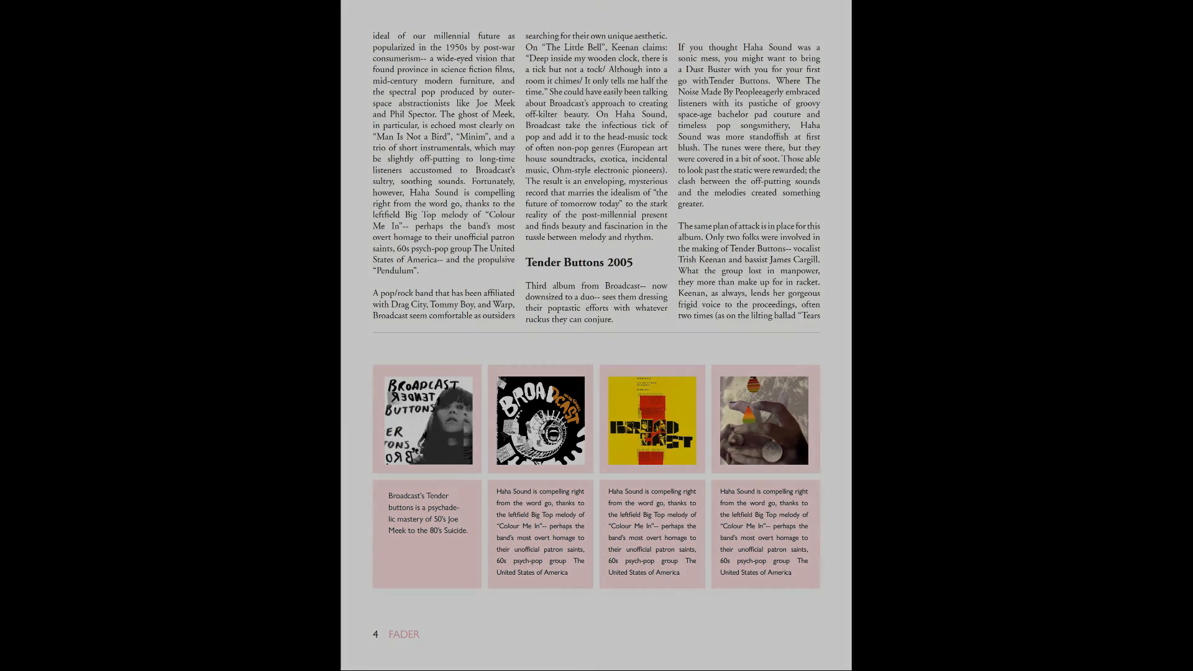